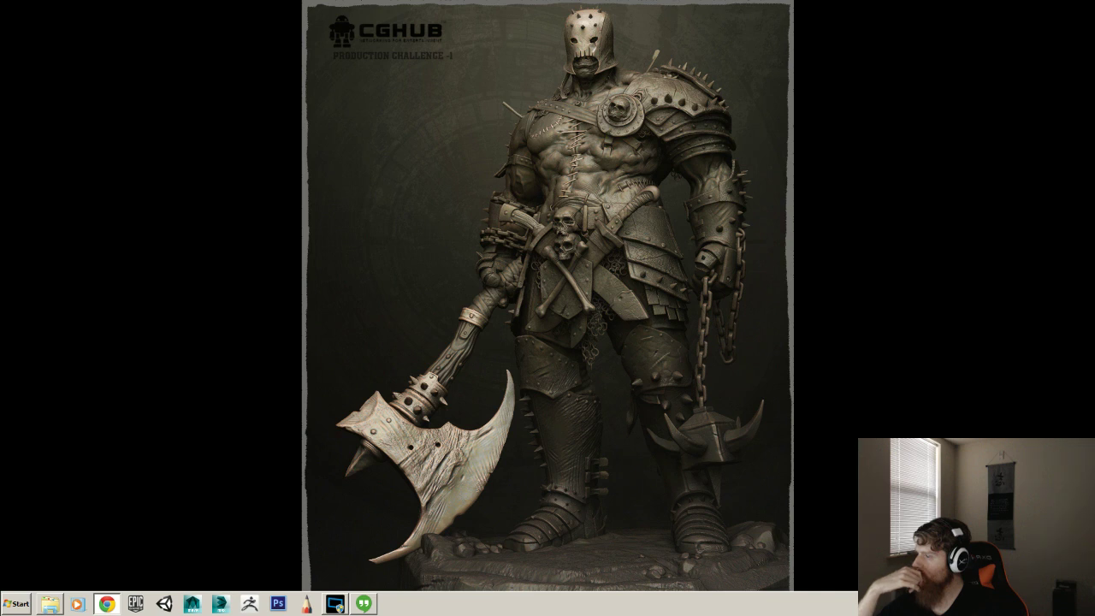
Look through the full-screen reference images of character sculpts and creature concept art
key(Right)
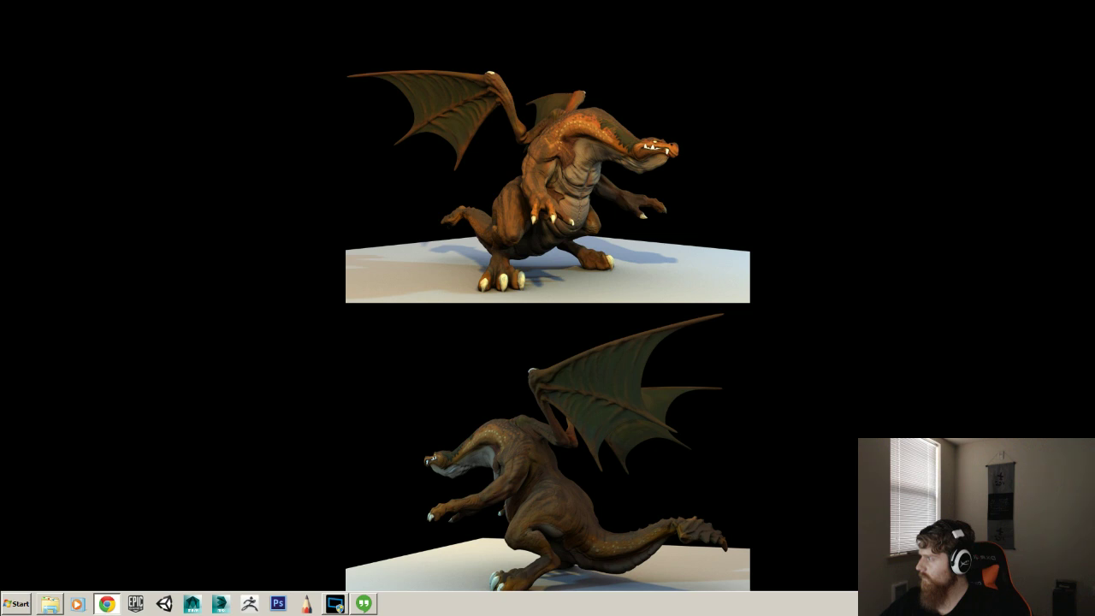
key(Right)
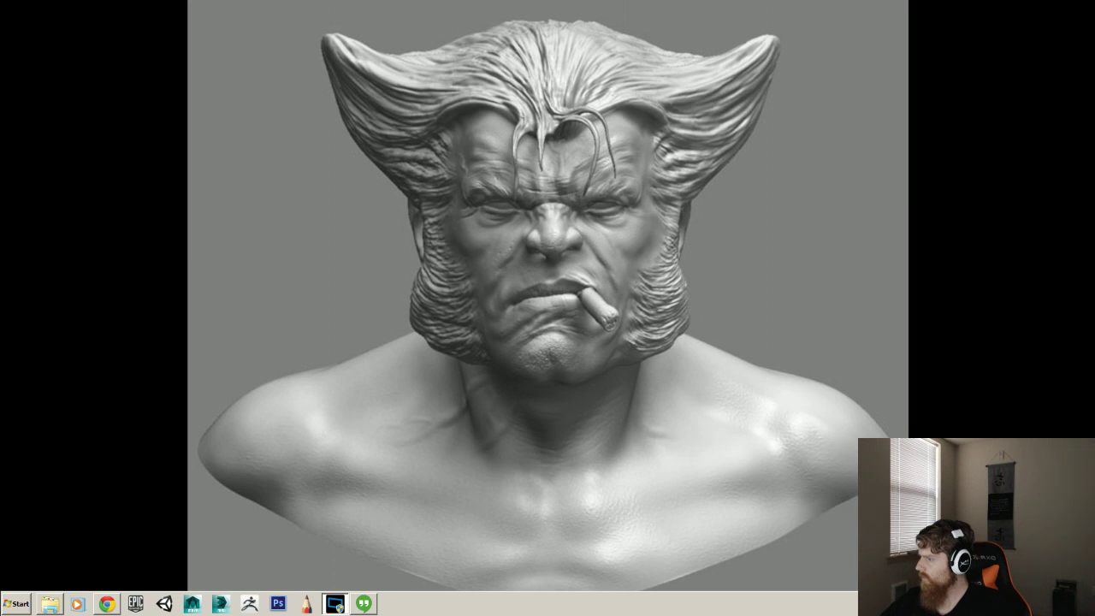
key(alt+Tab)
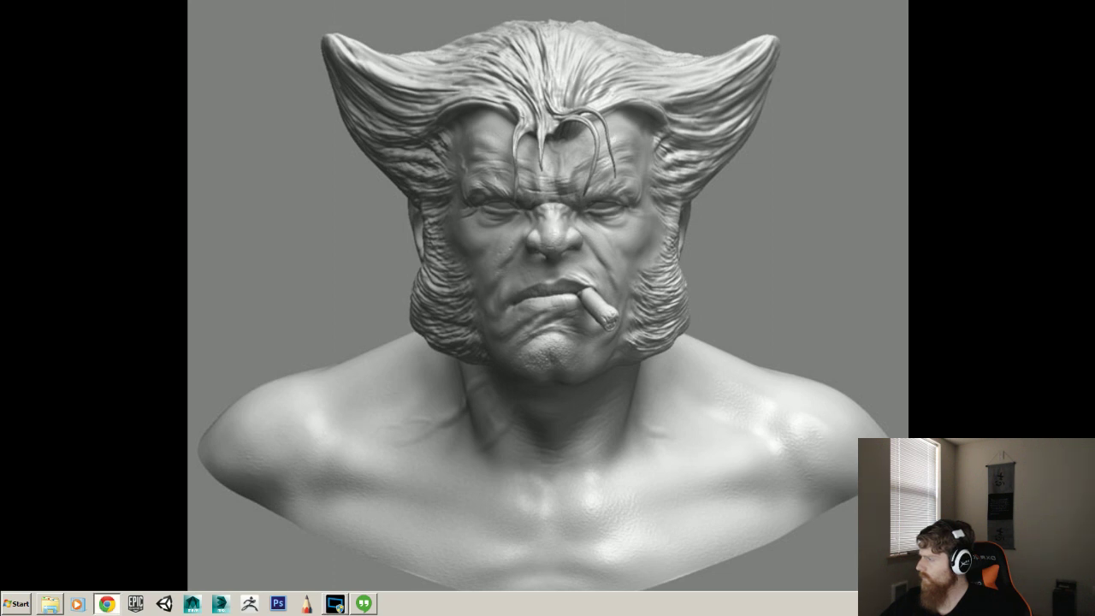
key(alt+Tab)
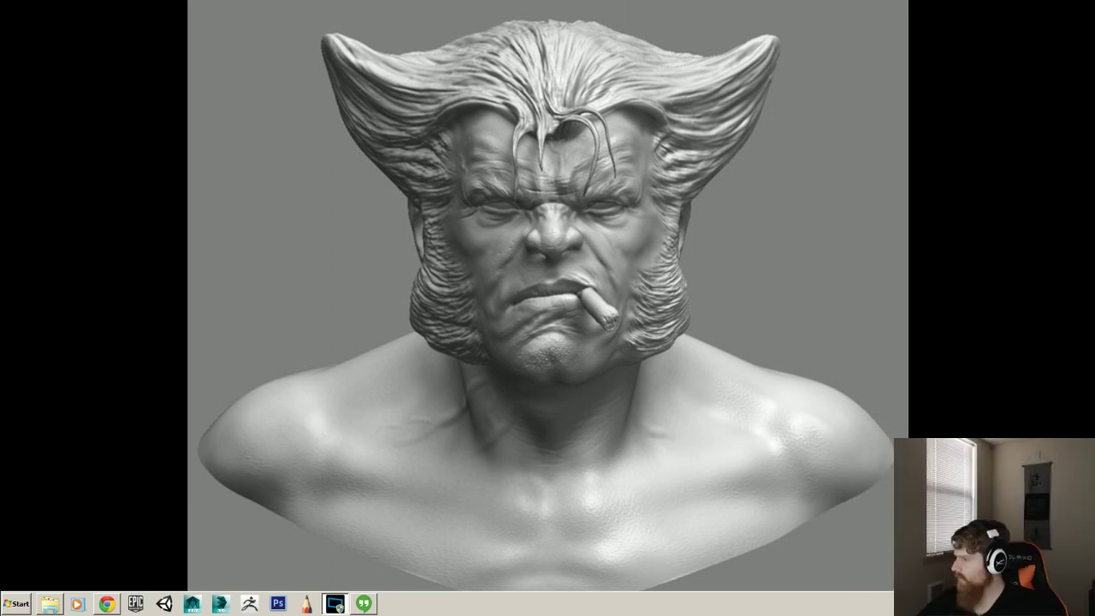
key(Right)
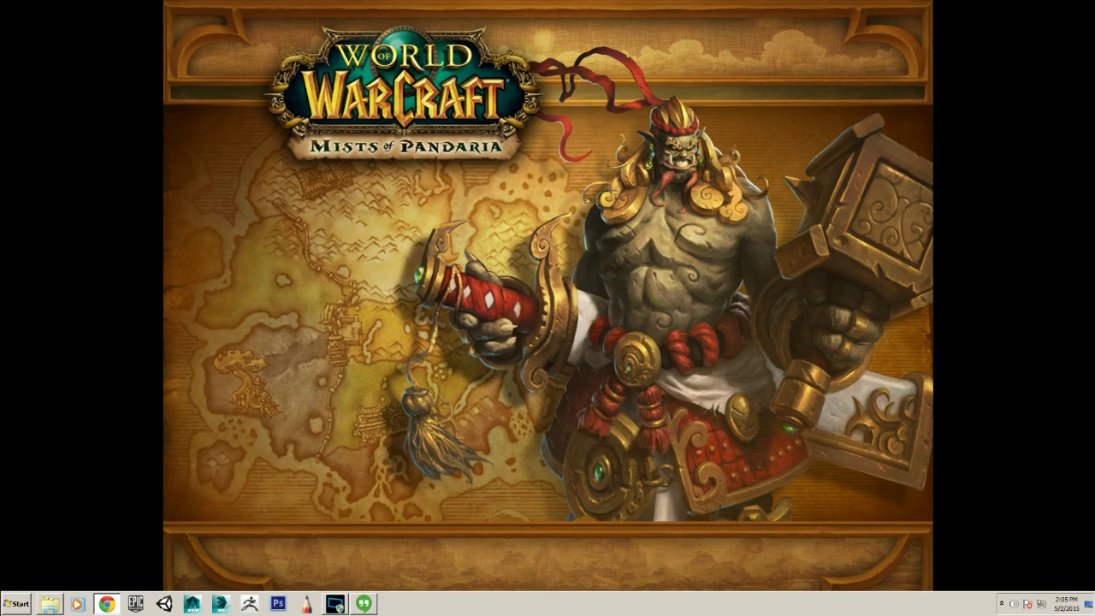
key(Right)
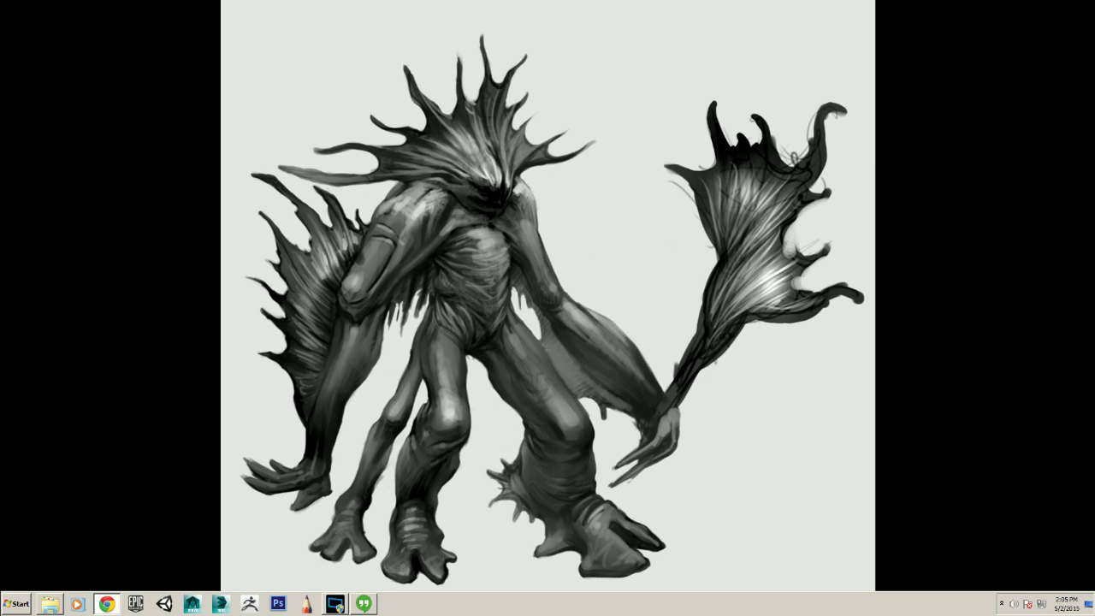
key(alt+Tab)
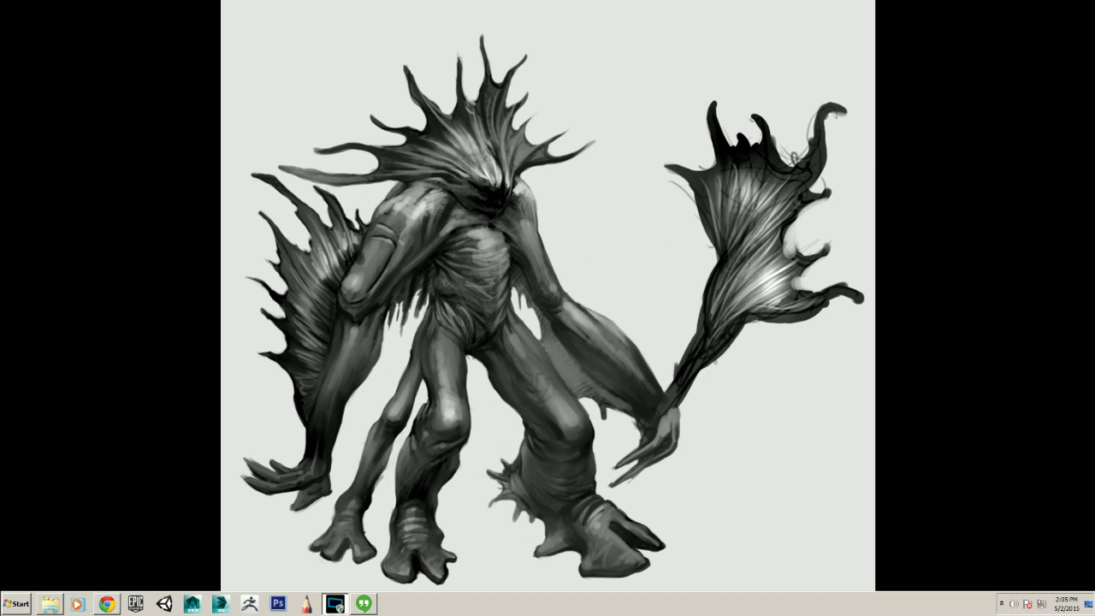
key(alt+Tab)
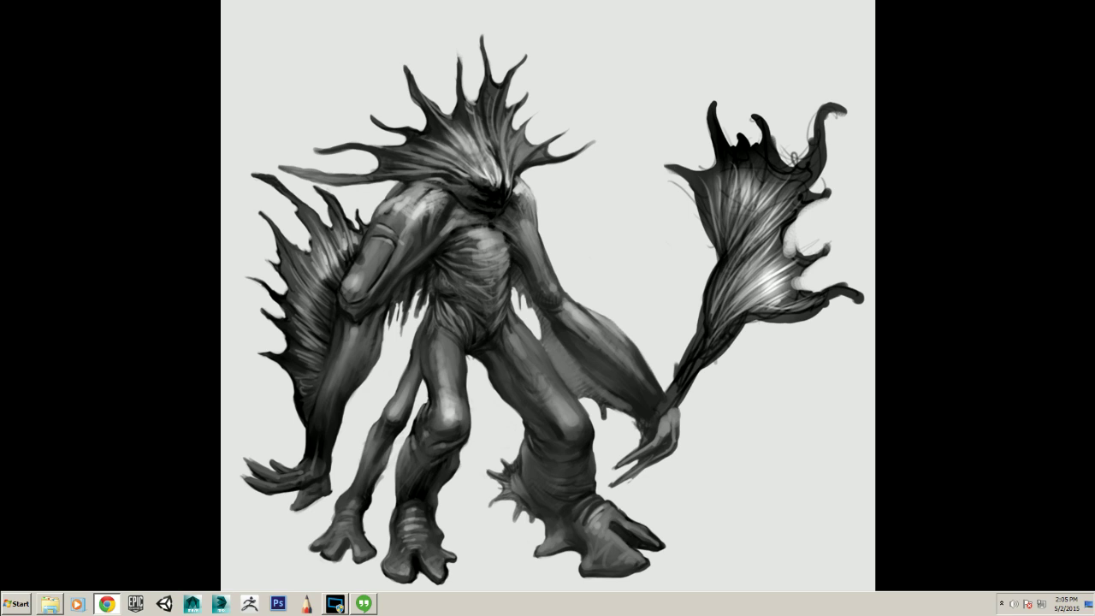
key(alt+Tab)
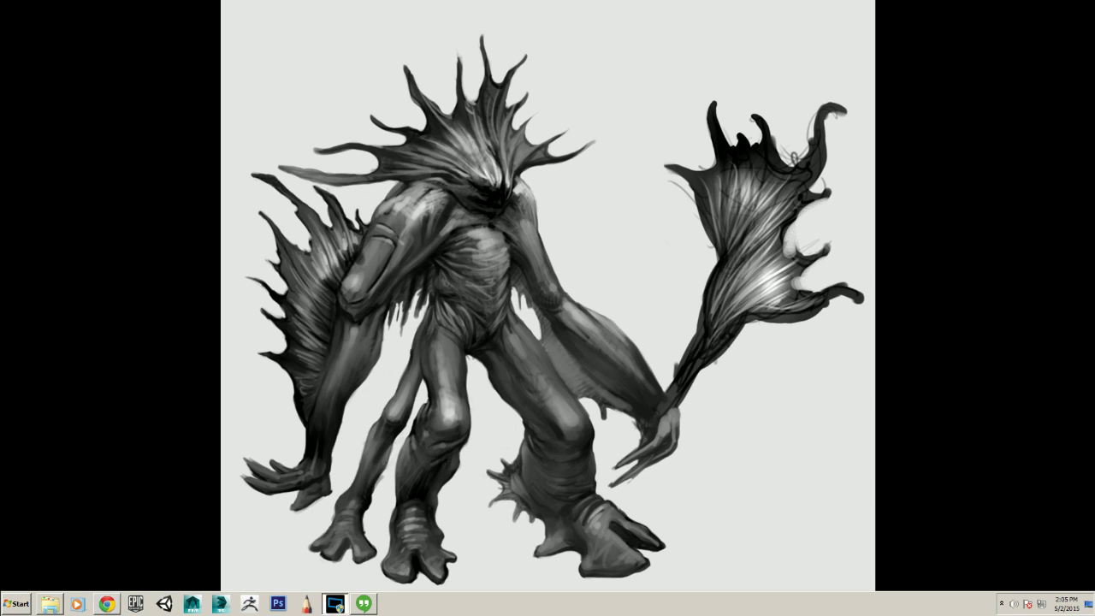
key(alt+Tab)
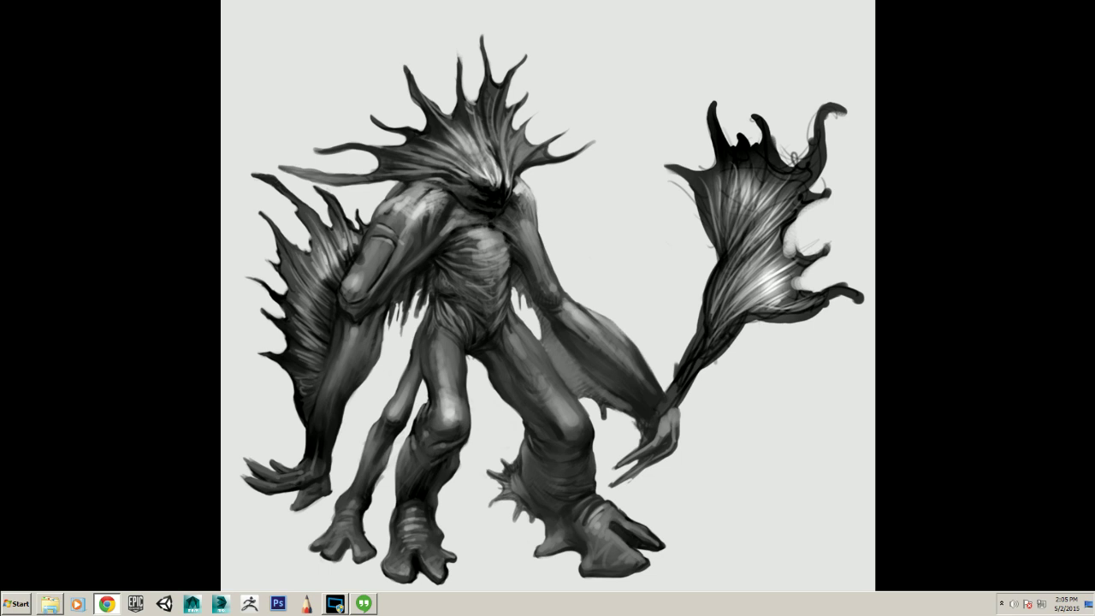
key(Right)
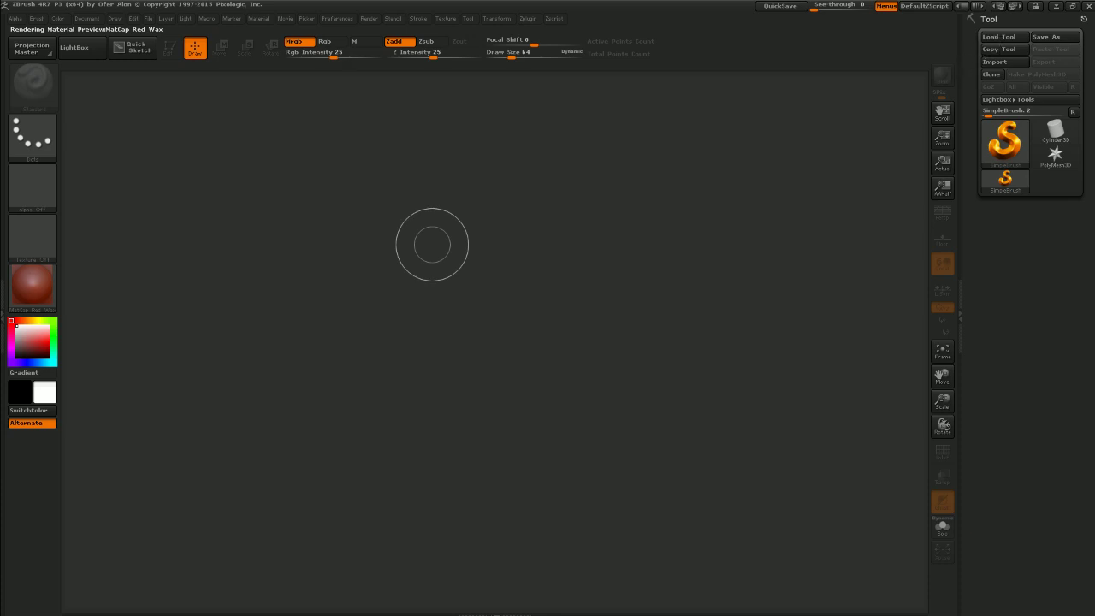
Load originalHead8.ZTL in ZBrush from the CodeNameParadise > HighPolyCharacters > defaultMale folder on drive E
key(comma)
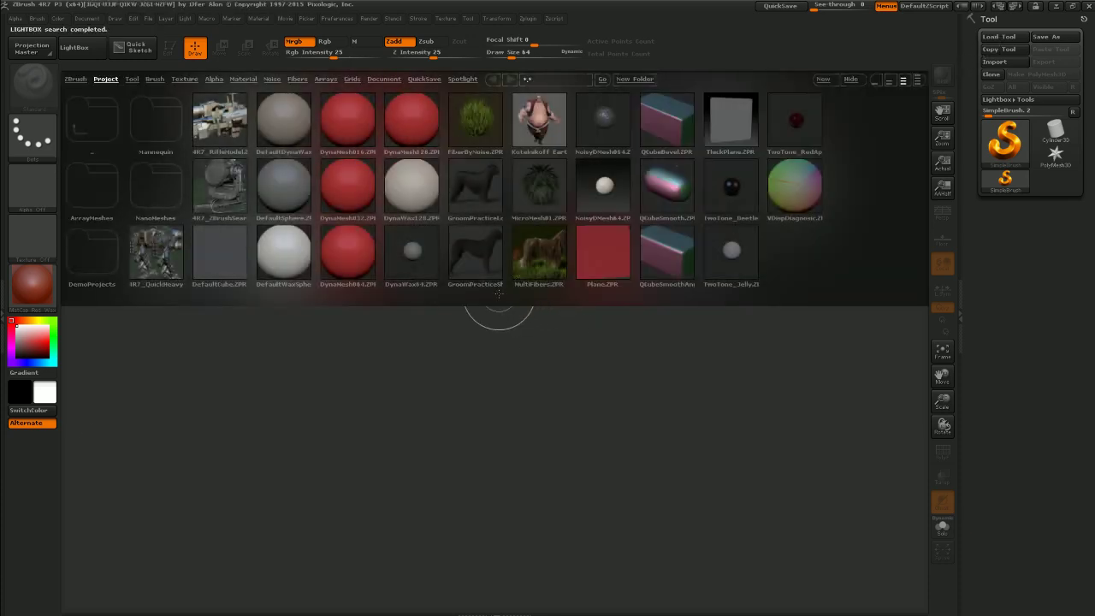
key(comma)
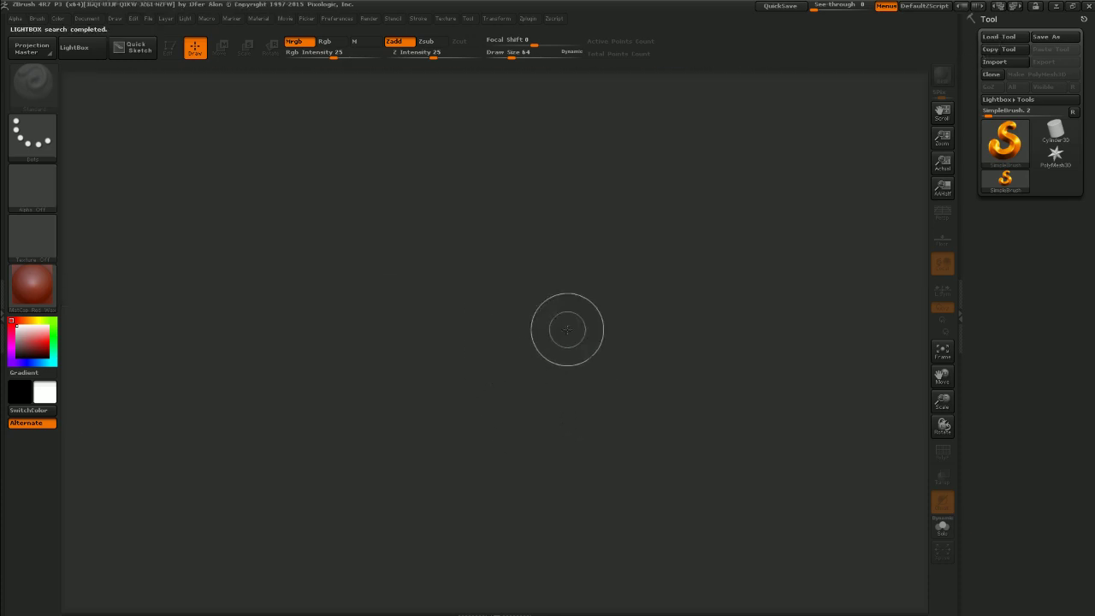
click(1012, 37)
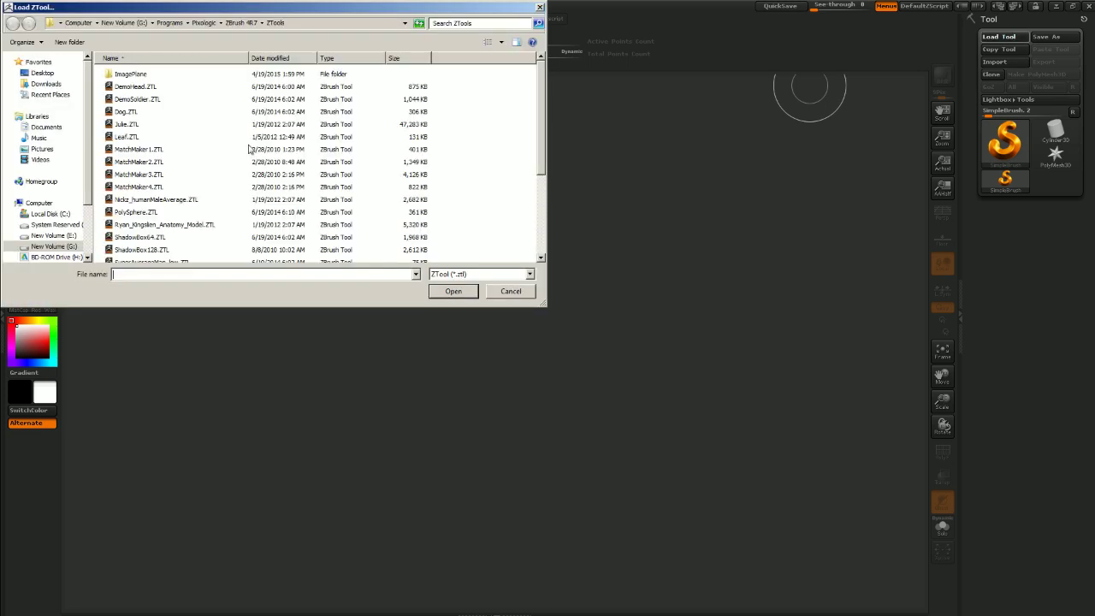
click(66, 240)
double_click(151, 76)
double_click(140, 77)
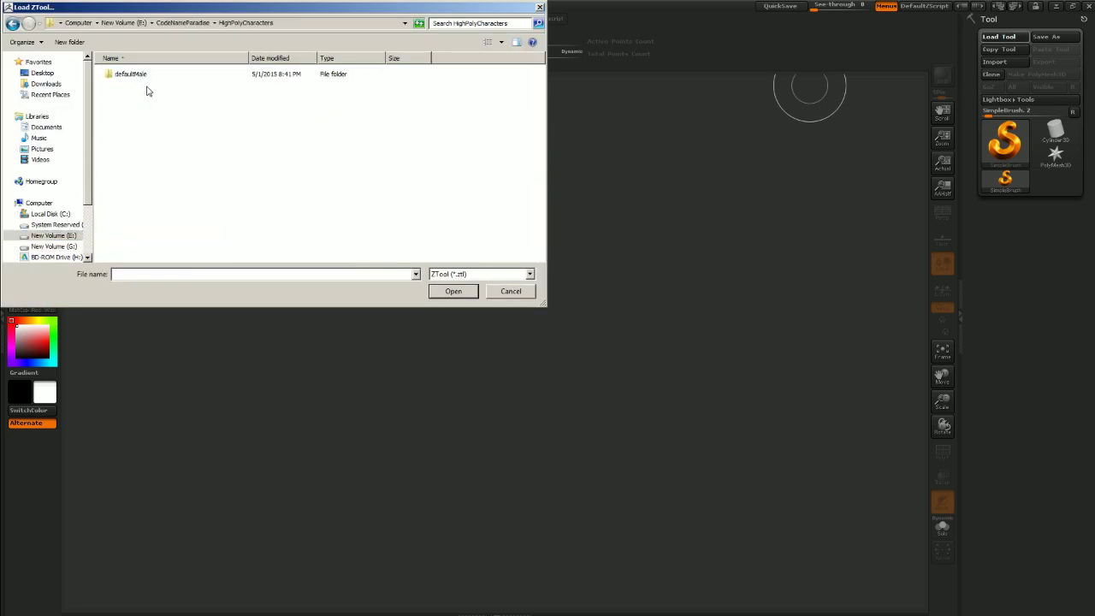
double_click(133, 75)
click(142, 162)
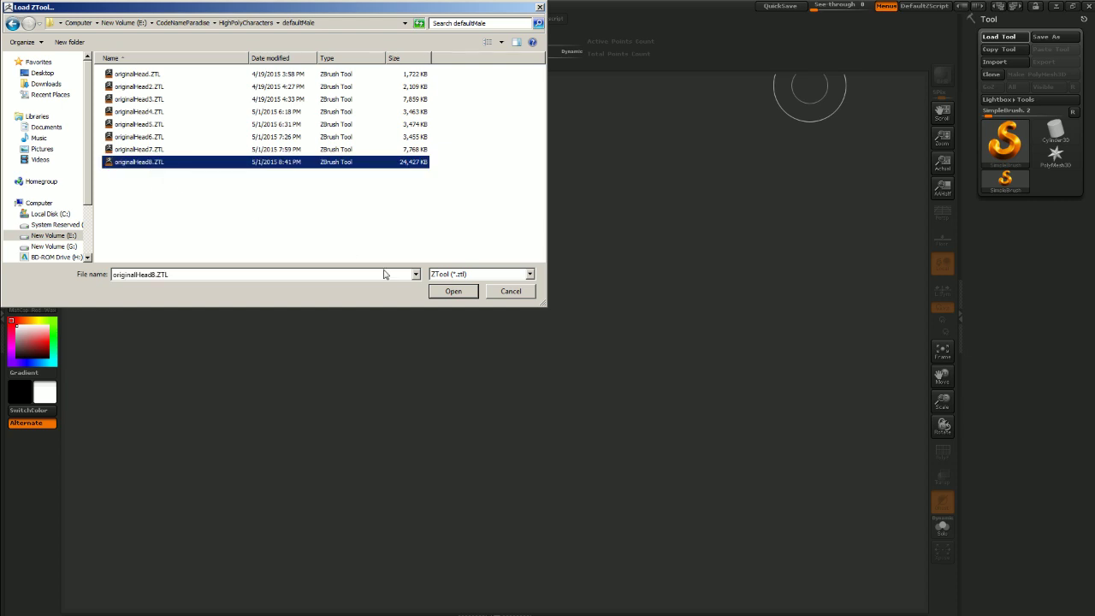
click(454, 292)
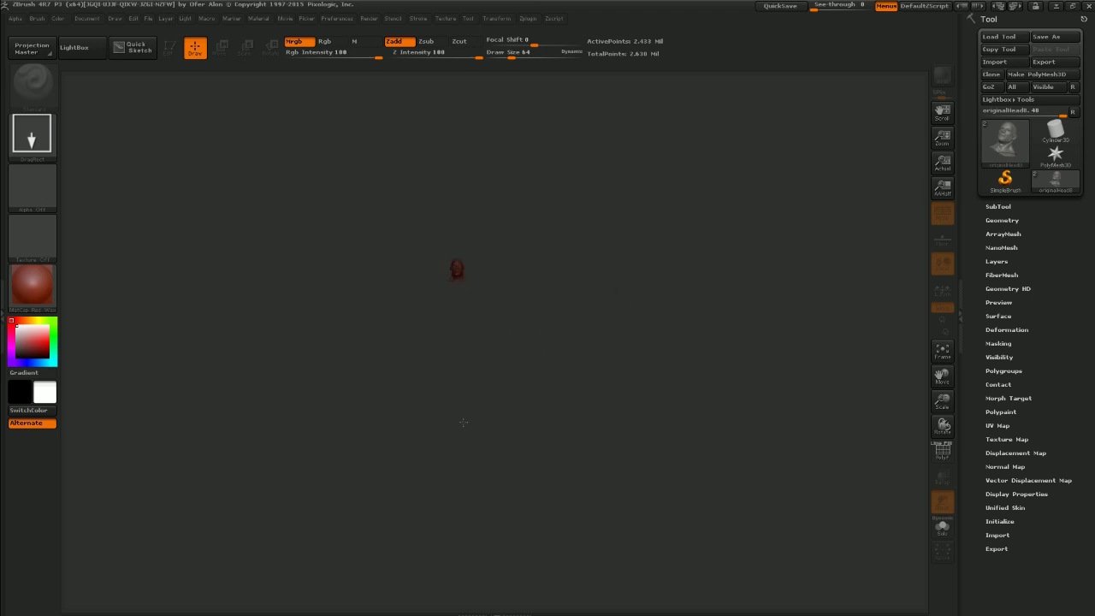
Put the loaded head into Edit mode, framed on the canvas, and assign it the BasicMaterial
key(t)
key(f)
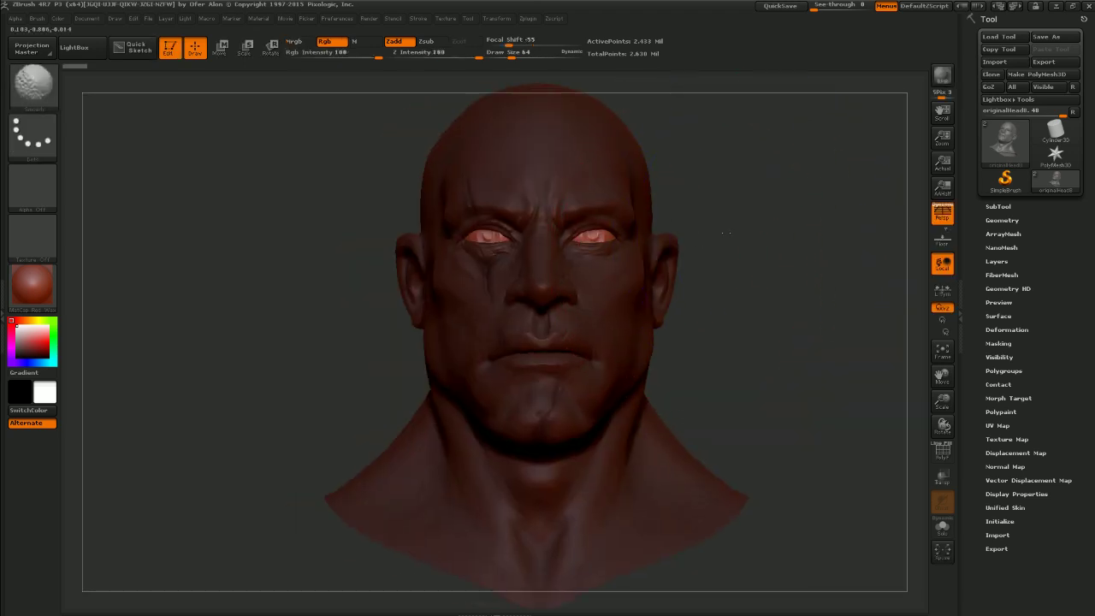
drag(726, 232, 248, 294)
click(32, 284)
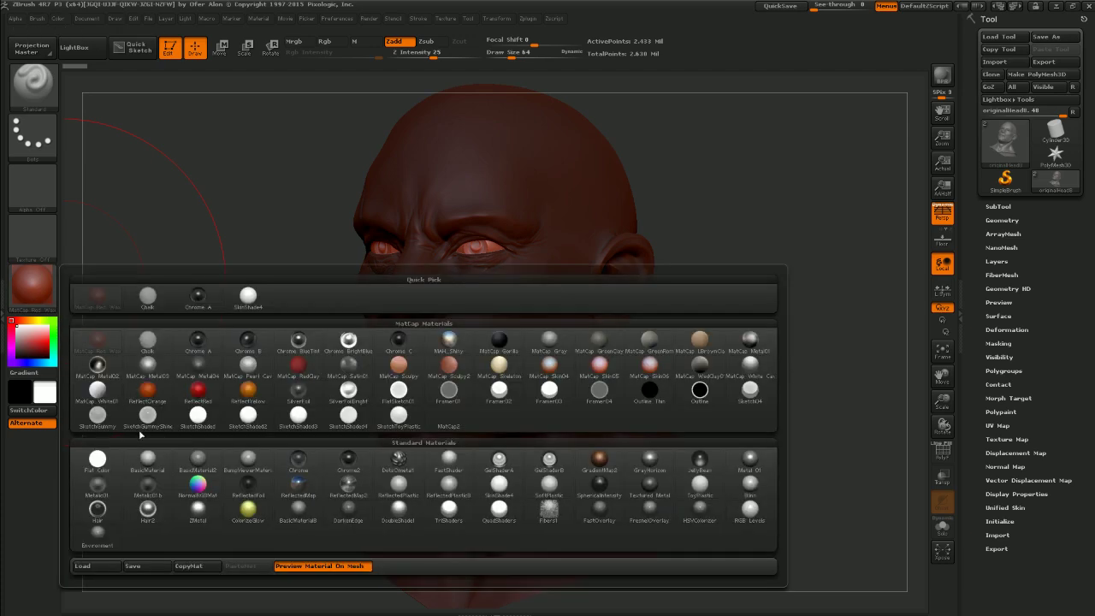
click(149, 462)
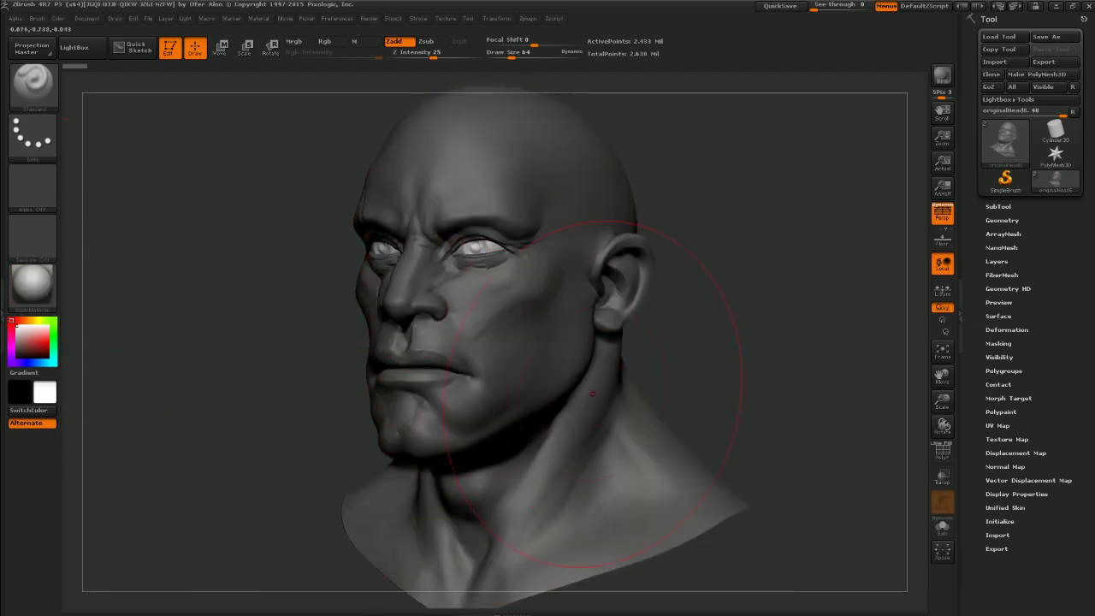
Examine the sculpted head's form and facial scars from the front and side, near and far, and check its geometry settings
drag(736, 345, 637, 249)
alt+drag(626, 305, 716, 243)
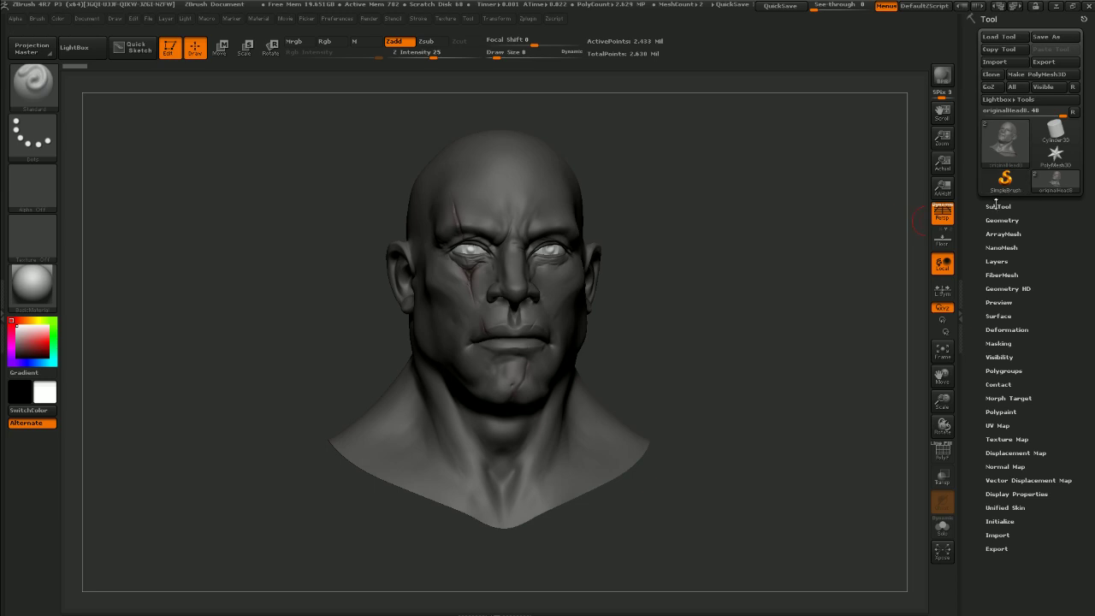
click(996, 205)
click(998, 205)
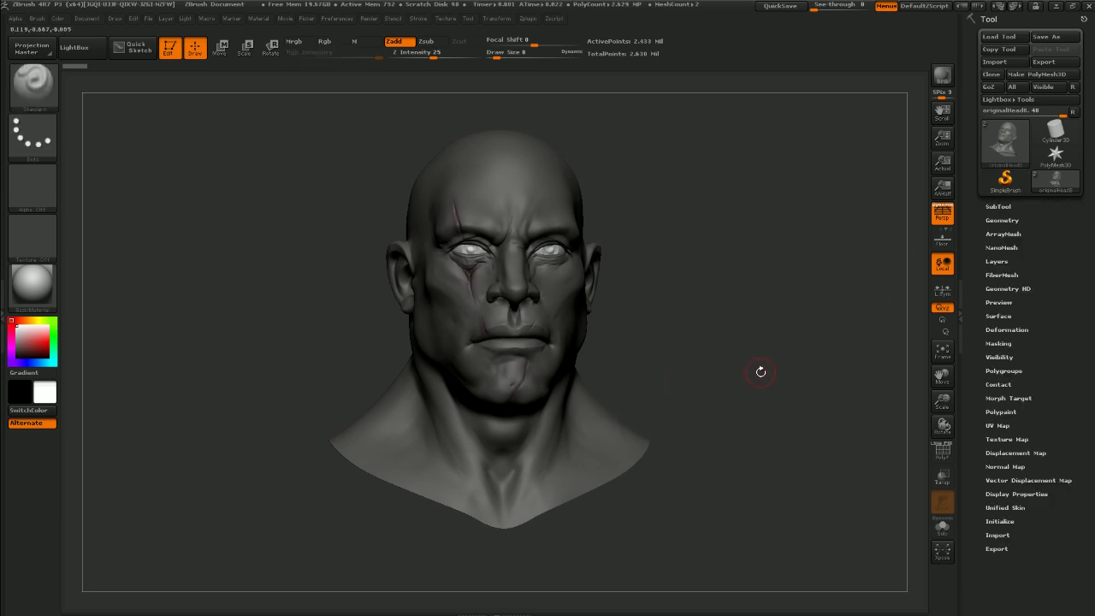
mouse_move(760, 371)
mouse_down()
mouse_move(748, 433)
mouse_move(751, 395)
mouse_up()
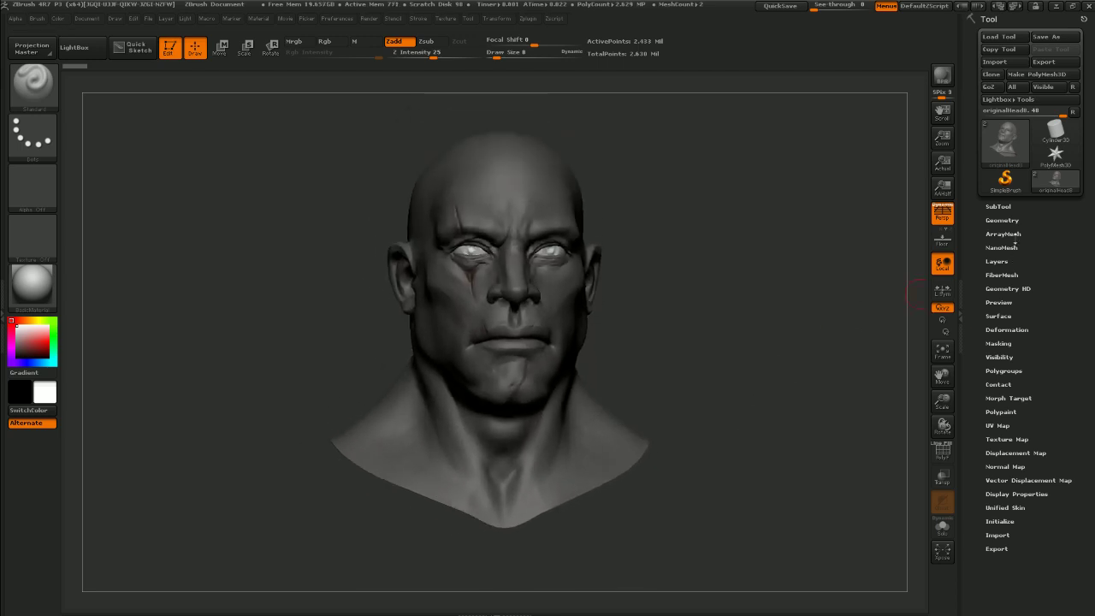
key(shift)
click(1003, 220)
click(999, 206)
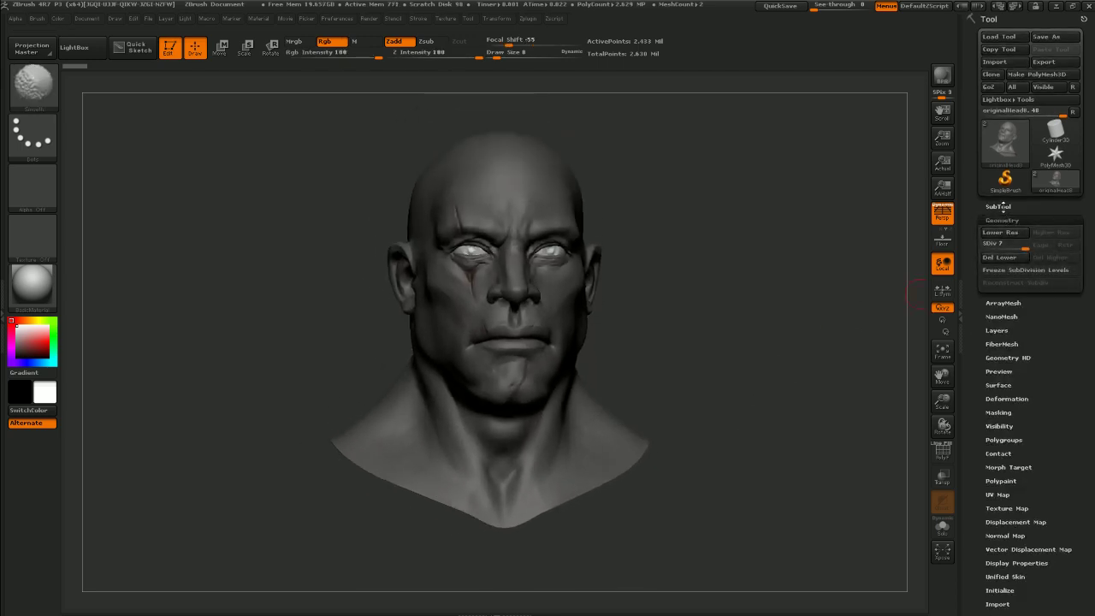
click(998, 206)
mouse_move(766, 325)
alt+mouse_down()
mouse_move(753, 386)
mouse_move(747, 349)
mouse_move(694, 354)
mouse_move(750, 357)
mouse_move(721, 342)
mouse_move(721, 290)
alt+mouse_up()
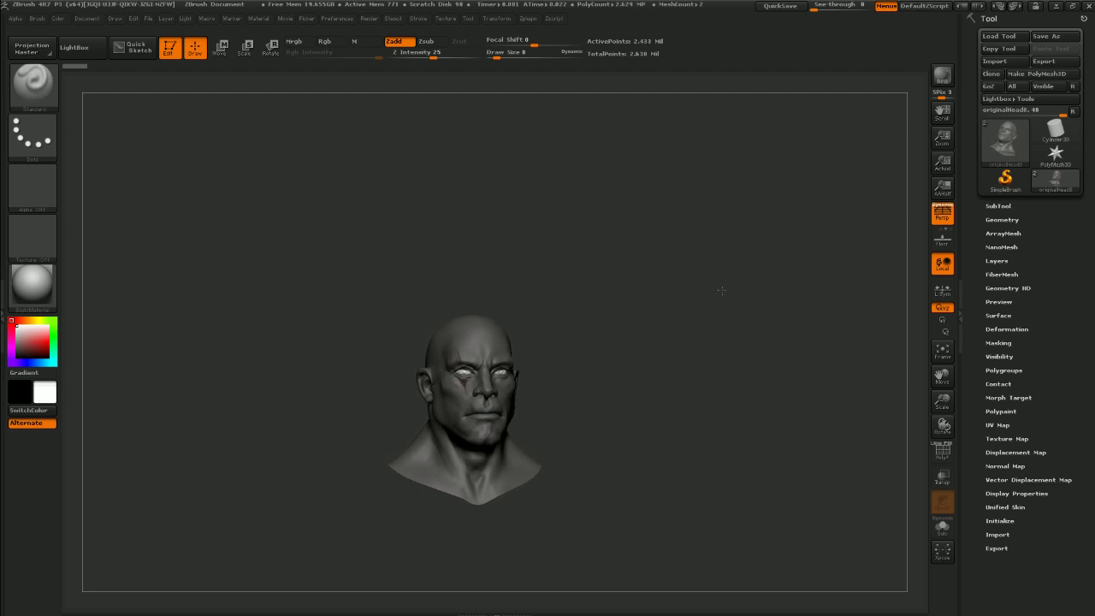
alt+drag(694, 254, 728, 402)
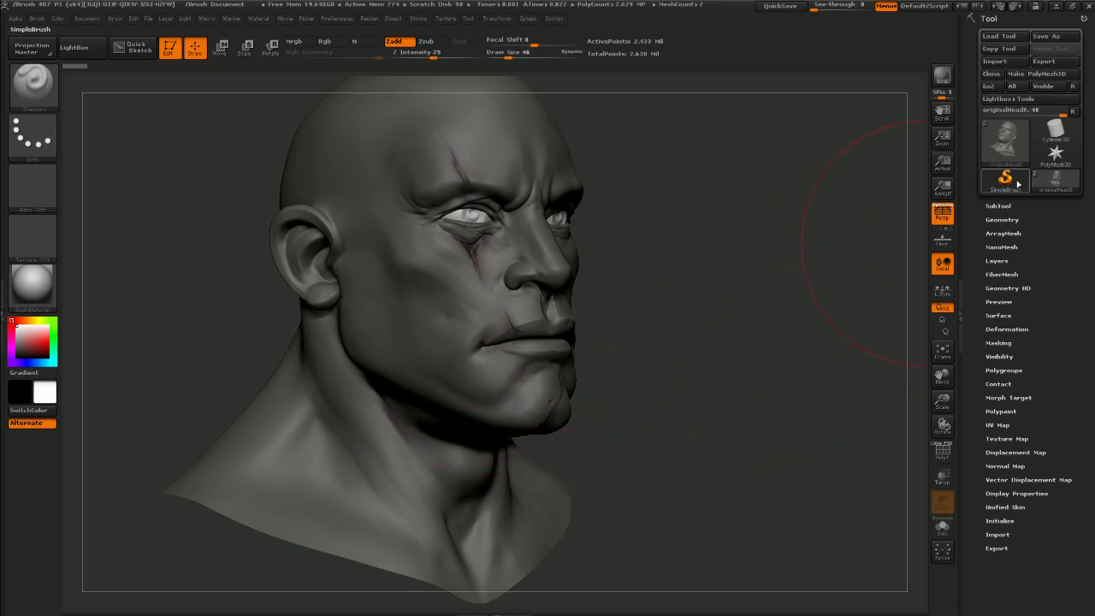
Load the base mesh baseman_toes.ZTL from the Artwork > StrifeArtAssets > basemesh folder on Local Disk (I:)
click(997, 35)
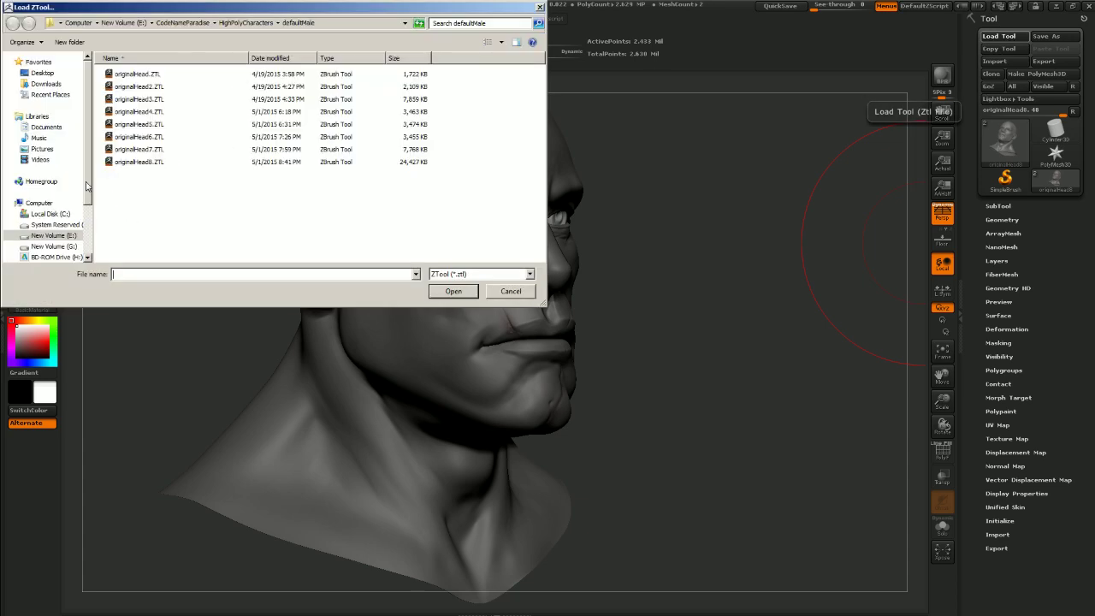
click(53, 235)
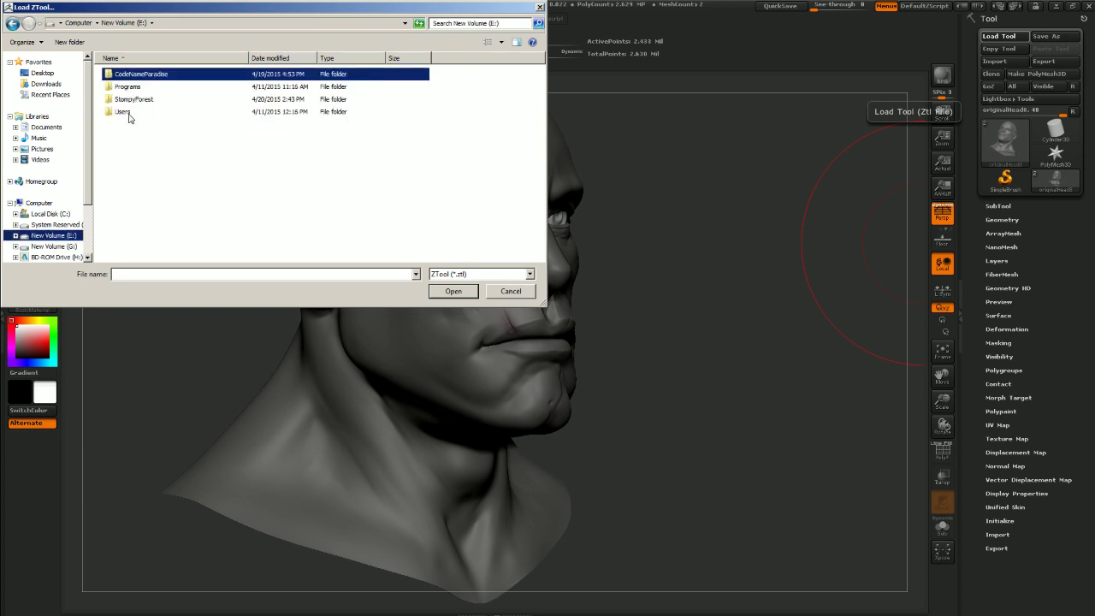
click(85, 23)
double_click(318, 85)
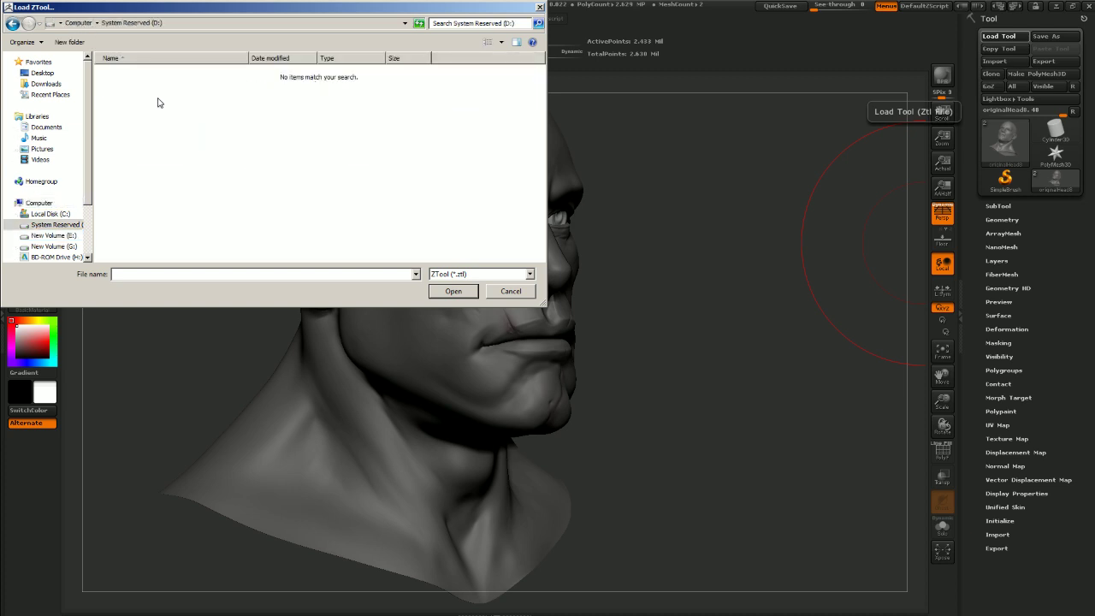
click(14, 23)
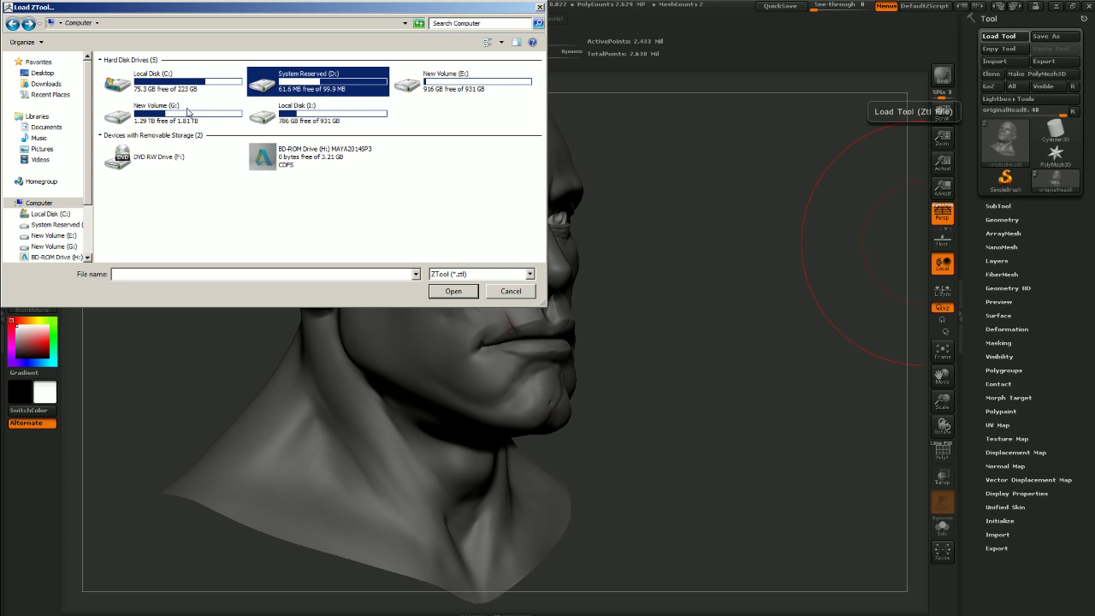
double_click(346, 111)
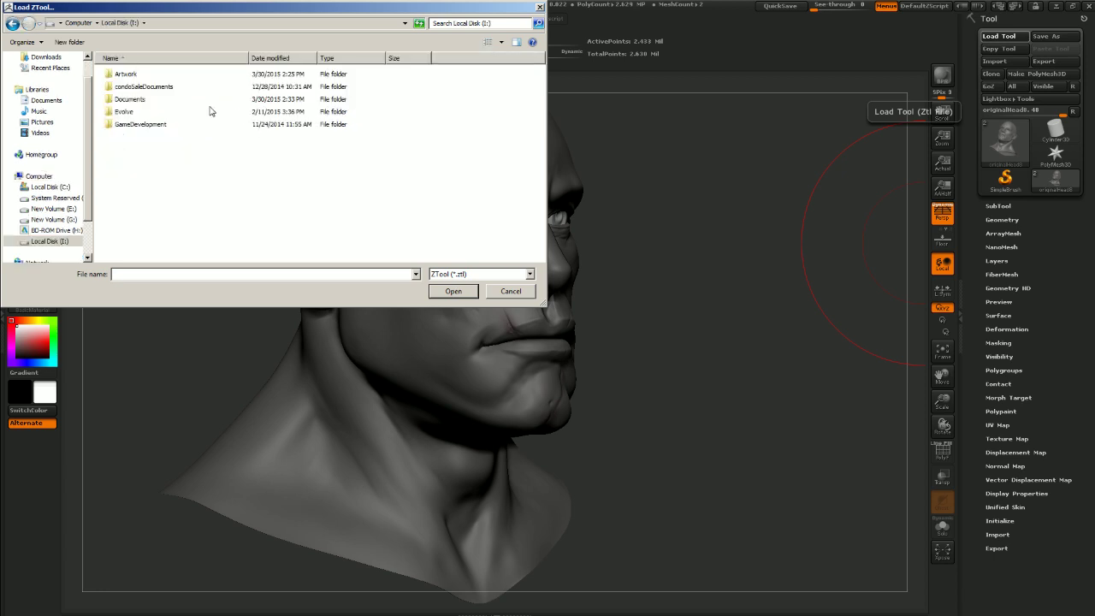
double_click(125, 75)
double_click(132, 125)
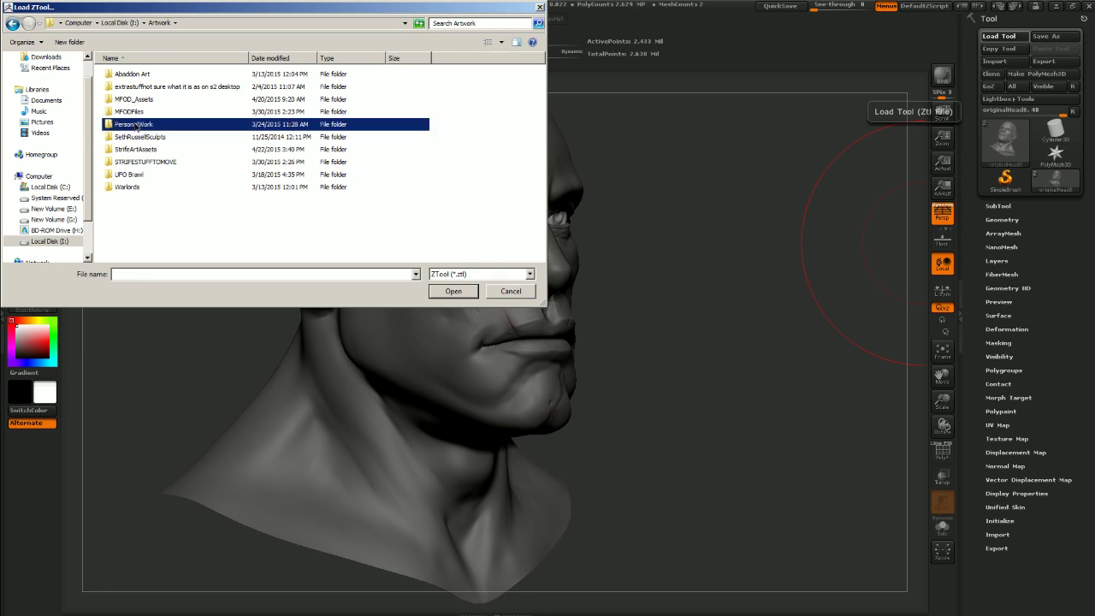
key(BackSpace)
double_click(135, 149)
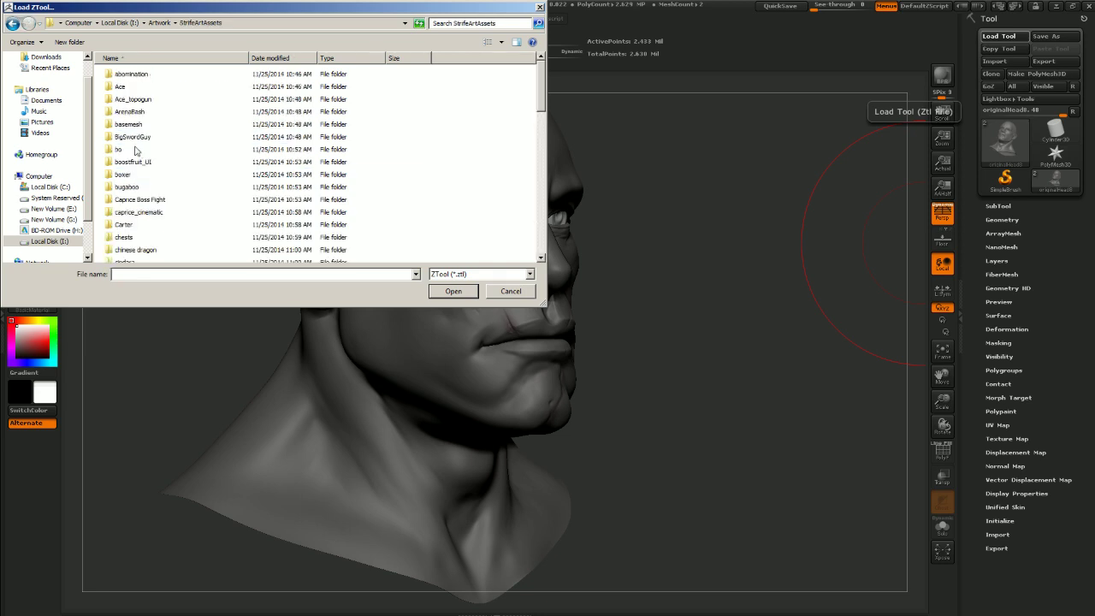
double_click(130, 125)
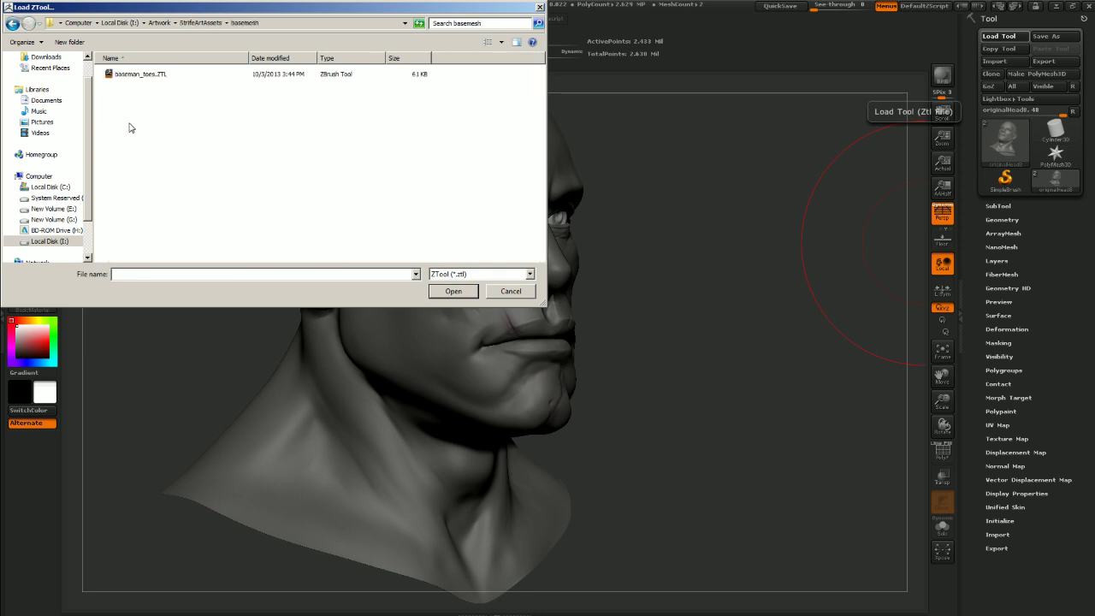
click(127, 77)
double_click(149, 75)
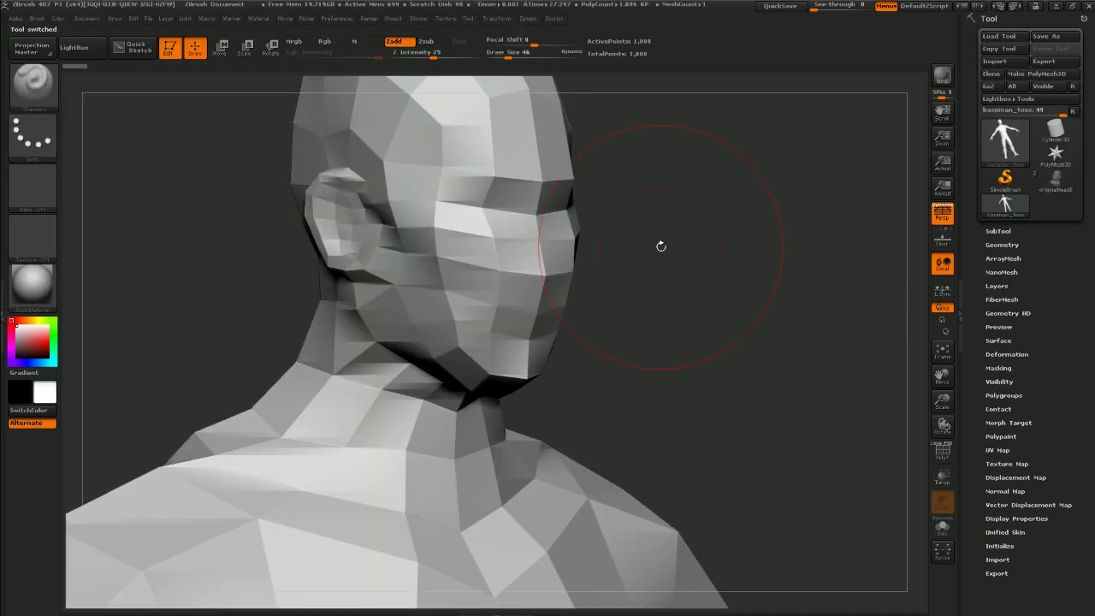
Display the polygon wireframe on the base mesh, facing its head and shoulders straight from the front
alt+drag(698, 373, 746, 214)
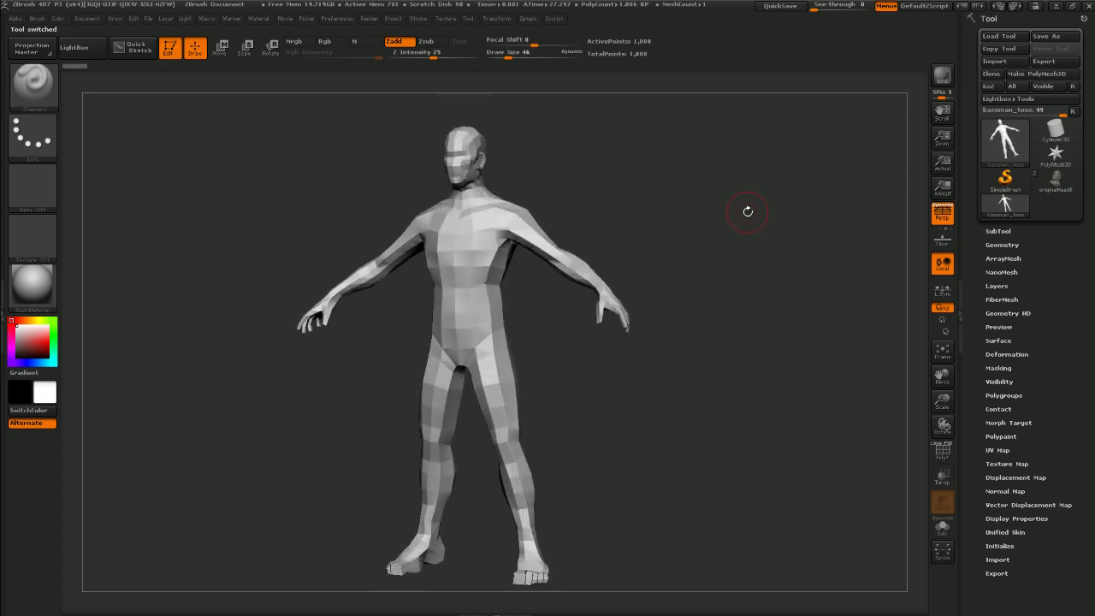
mouse_move(1009, 204)
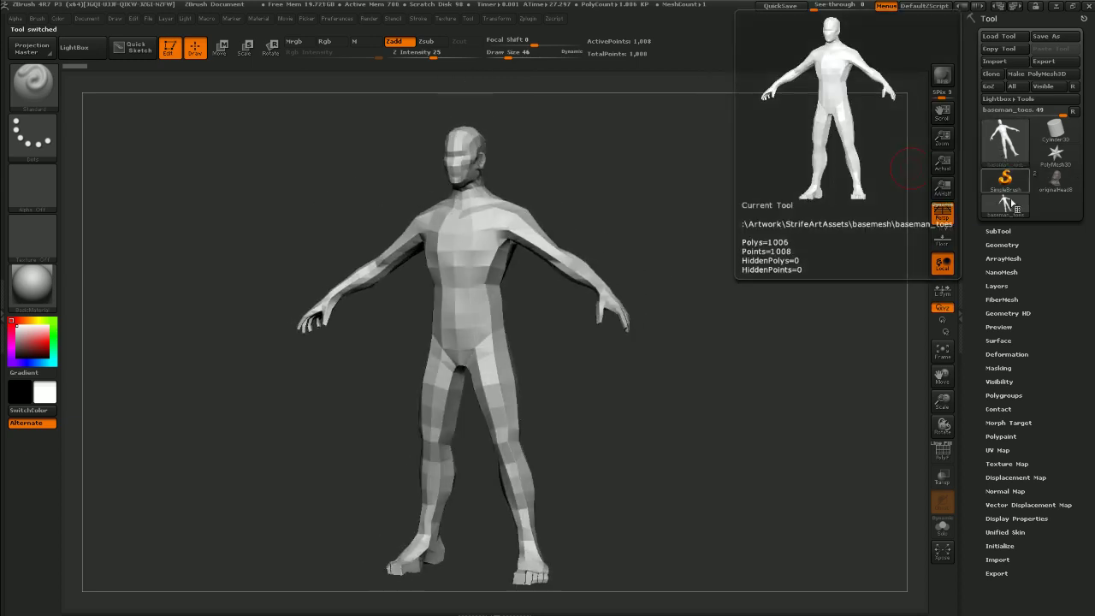
alt+drag(663, 180, 693, 334)
alt+drag(718, 83, 671, 392)
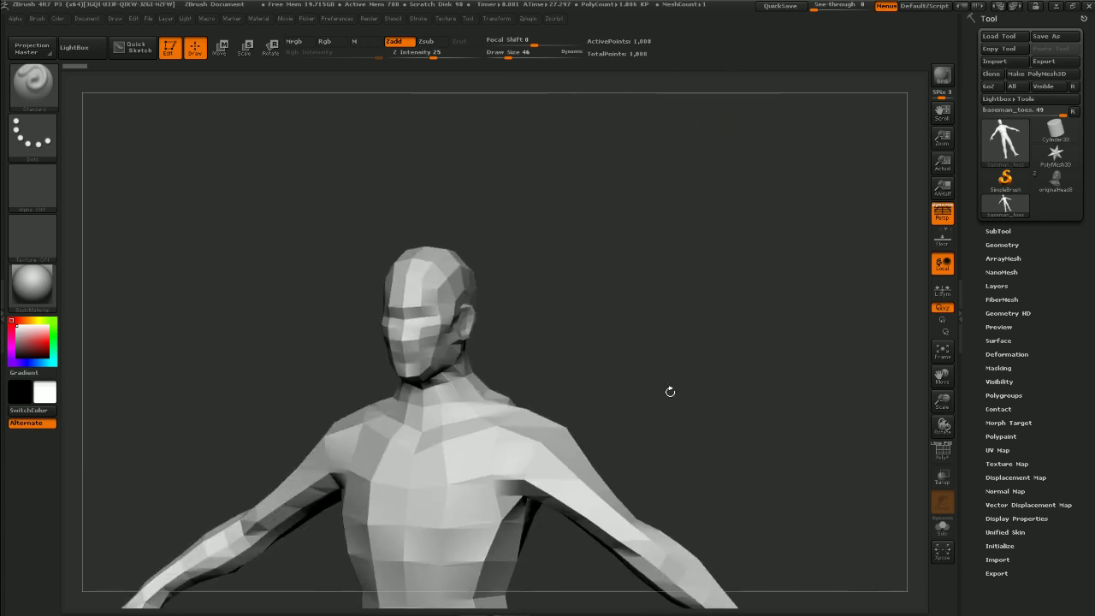
drag(609, 252, 663, 262)
alt+drag(569, 269, 662, 276)
shift+drag(662, 277, 655, 257)
key(shift+f)
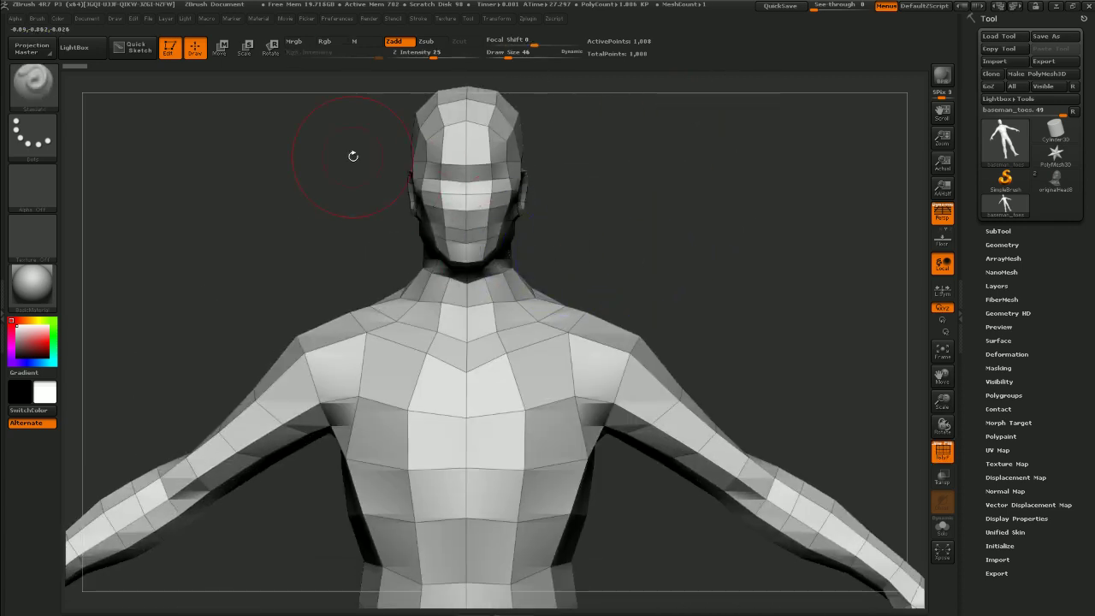
Try to separate the head, neck and upper shoulders with a rectangular mask and polygroup, checking the split by hiding each part
alt+drag(299, 159, 321, 218)
ctrl+shift+drag(367, 113, 610, 437)
key(ctrl+z)
ctrl+drag(357, 129, 620, 419)
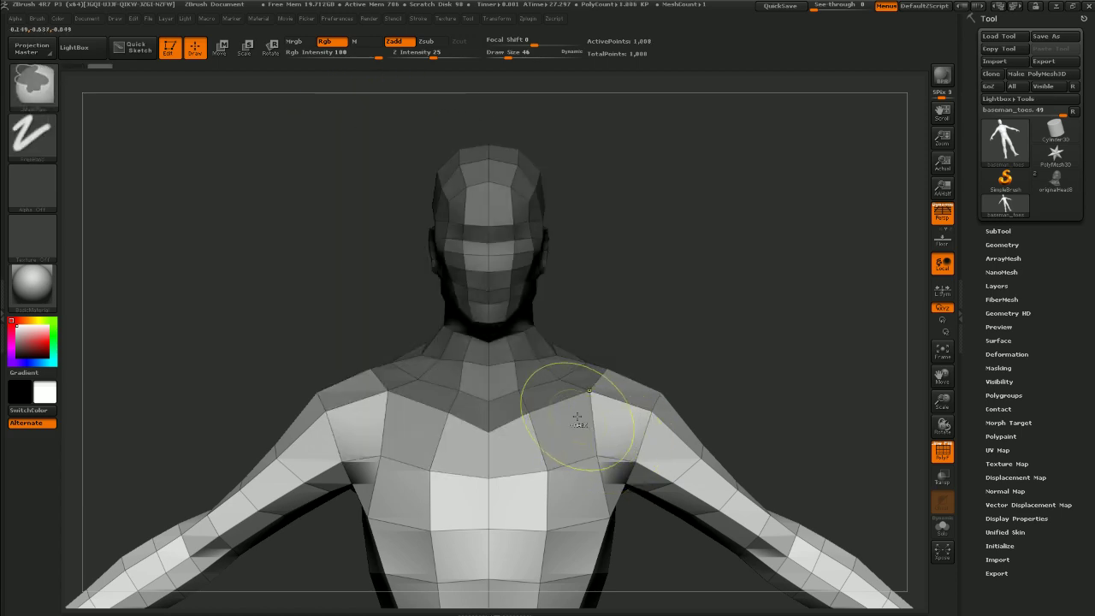
mouse_move(599, 325)
mouse_down()
mouse_move(658, 292)
mouse_move(572, 297)
mouse_move(599, 301)
mouse_up()
alt+drag(710, 291, 717, 349)
ctrl+shift+click(501, 338)
mouse_move(634, 408)
alt+mouse_down()
mouse_move(641, 331)
mouse_move(645, 344)
mouse_move(731, 275)
mouse_move(726, 249)
alt+mouse_up()
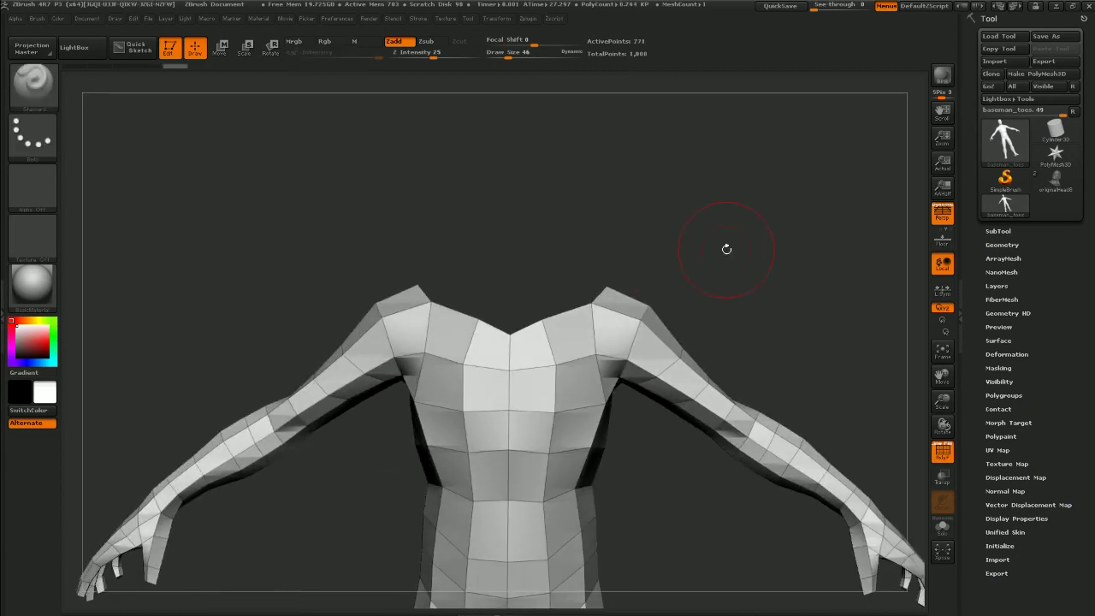
ctrl+shift+drag(645, 243, 696, 214)
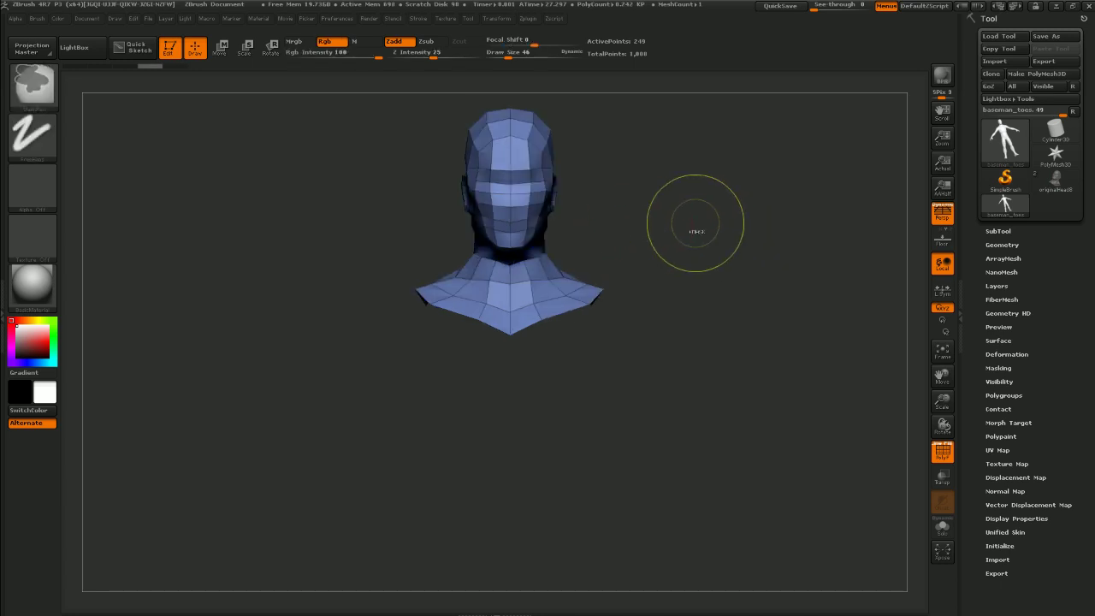
ctrl+shift+click(693, 226)
ctrl+shift+click(460, 294)
ctrl+shift+click(460, 294)
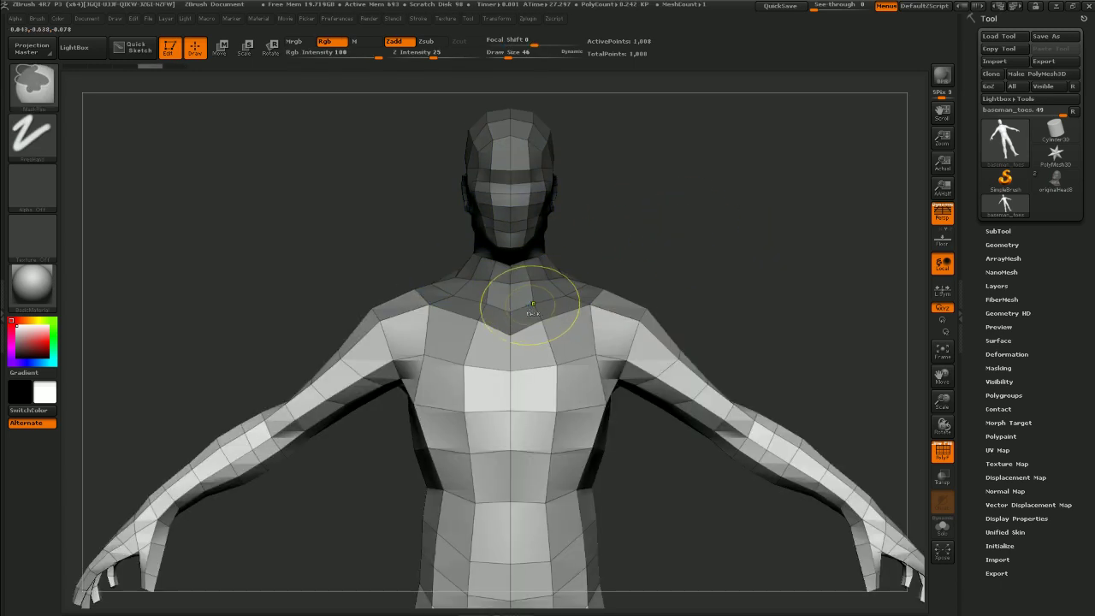
Mask only the head and neck with the MaskLasso brush and turn that area into its own polygroup
key(ctrl+b)
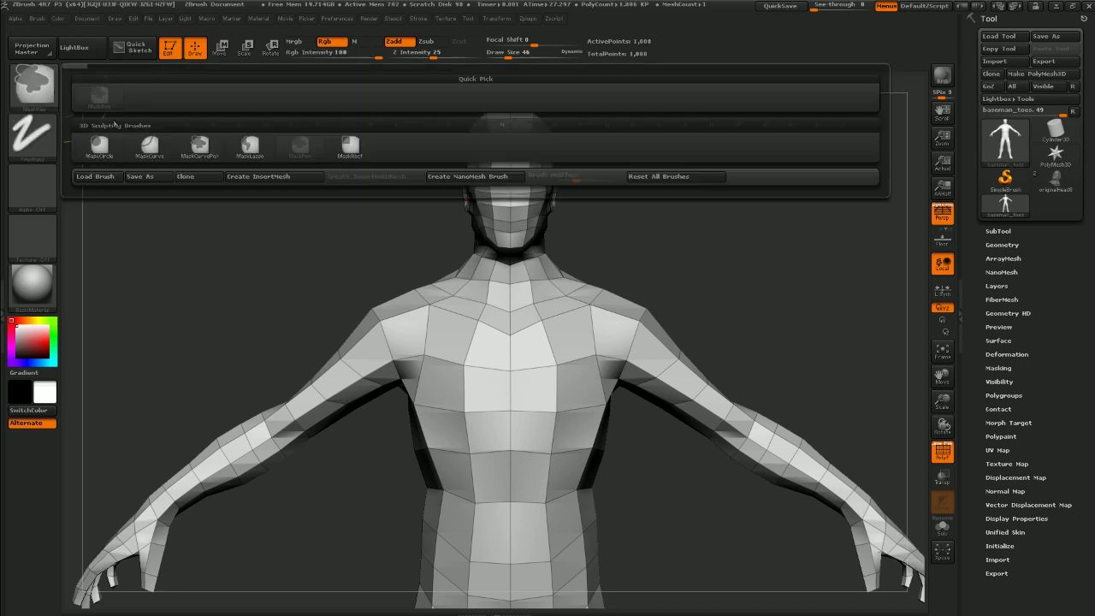
click(253, 155)
mouse_move(552, 107)
mouse_down()
mouse_move(419, 248)
mouse_move(466, 291)
mouse_move(522, 296)
mouse_move(582, 222)
mouse_move(565, 107)
mouse_up()
key(ctrl+w)
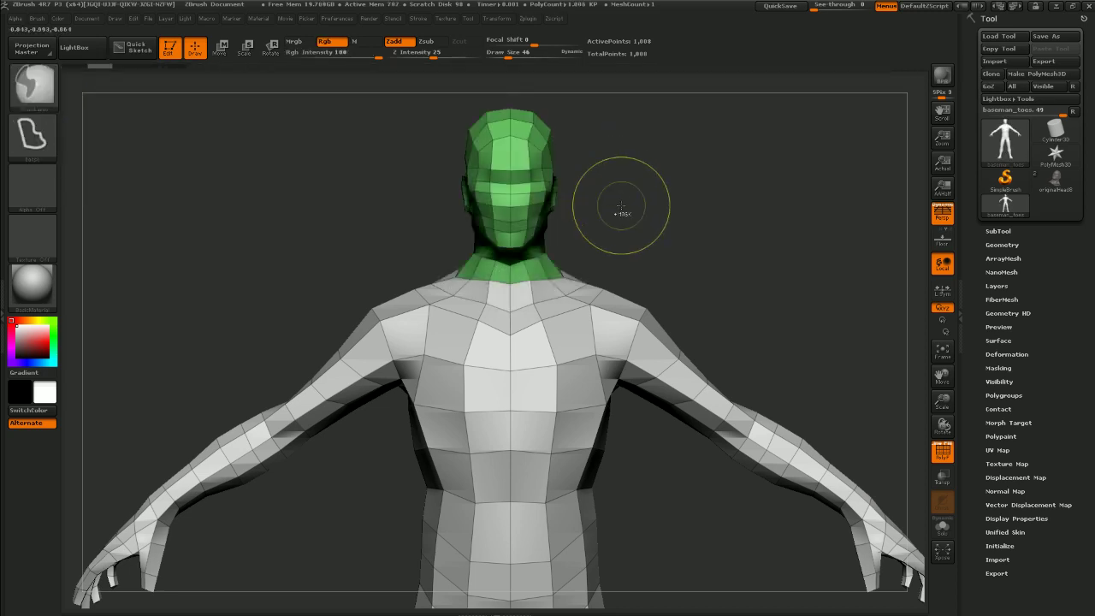
mouse_move(621, 208)
mouse_down()
mouse_move(638, 242)
mouse_move(586, 241)
mouse_move(737, 255)
mouse_move(649, 267)
mouse_move(689, 279)
mouse_up()
key(ctrl+z)
mouse_move(765, 278)
mouse_down()
mouse_move(699, 279)
mouse_move(734, 272)
mouse_move(745, 237)
mouse_move(774, 229)
mouse_up()
key(ctrl+w)
Hide the head and neck polygroup and delete the hidden geometry, keeping only the base mesh's body
ctrl+shift+click(535, 218)
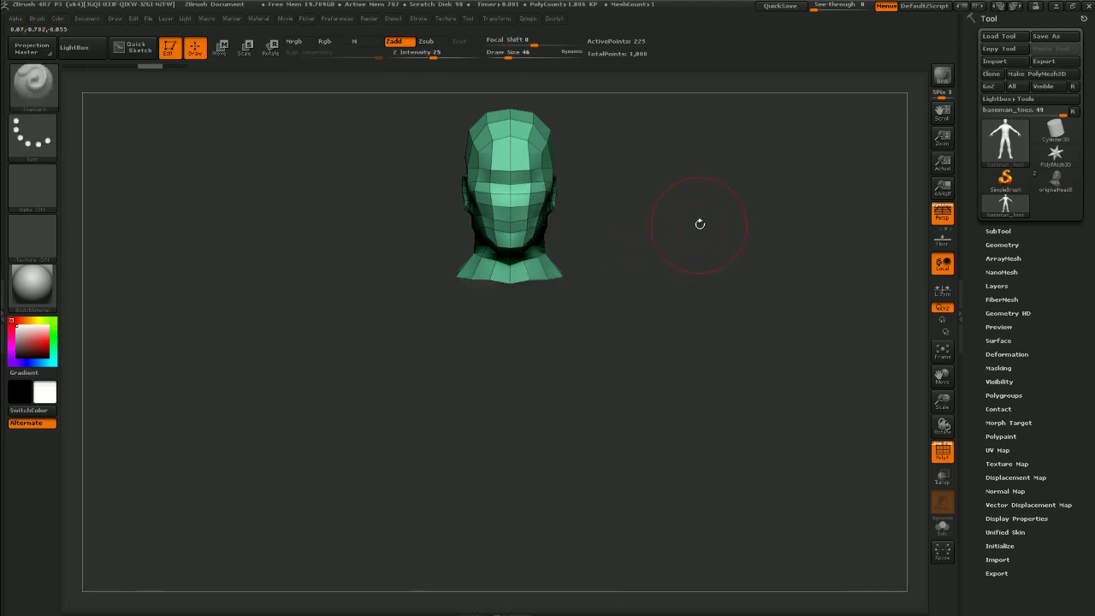
drag(699, 225, 595, 252)
ctrl+shift+click(487, 232)
mouse_move(484, 237)
mouse_down()
mouse_move(648, 269)
mouse_move(694, 189)
mouse_move(729, 207)
mouse_move(699, 227)
mouse_move(705, 236)
mouse_move(753, 261)
mouse_up()
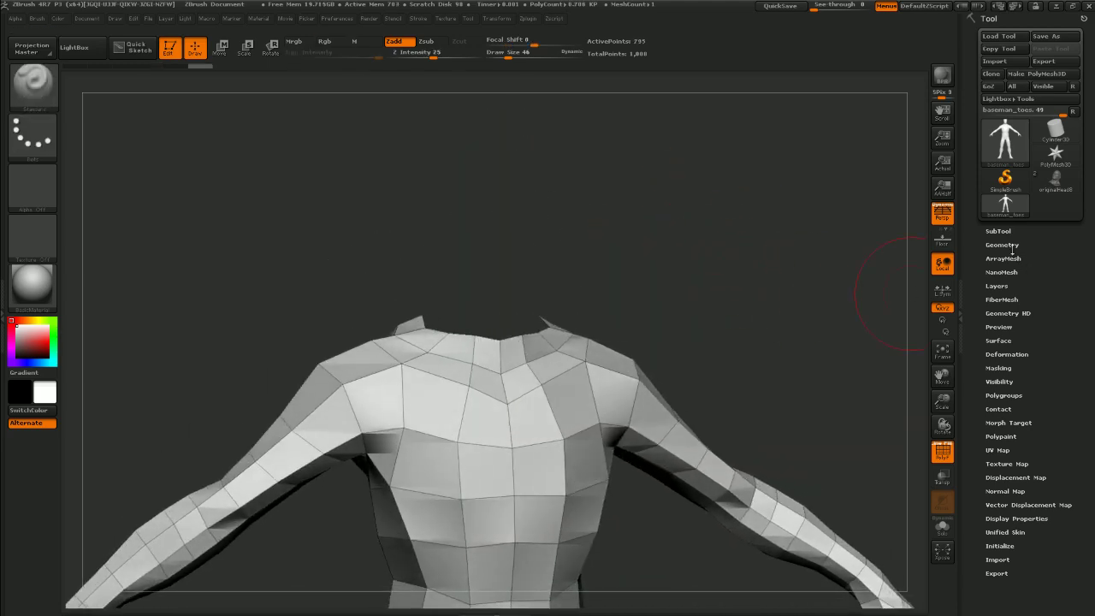
click(1006, 396)
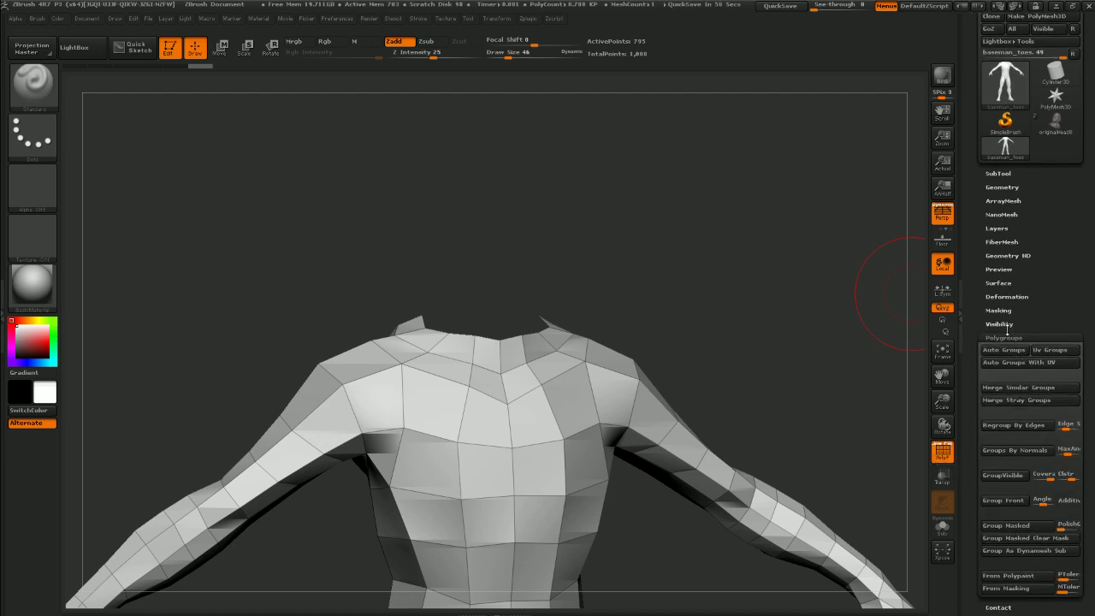
click(1002, 186)
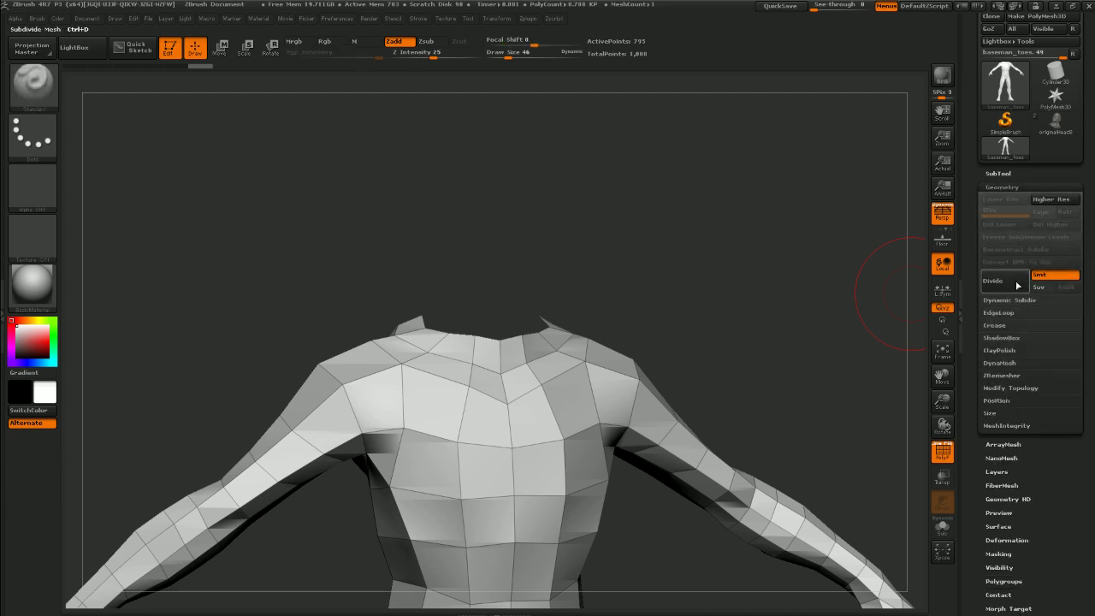
key(shift)
click(1012, 389)
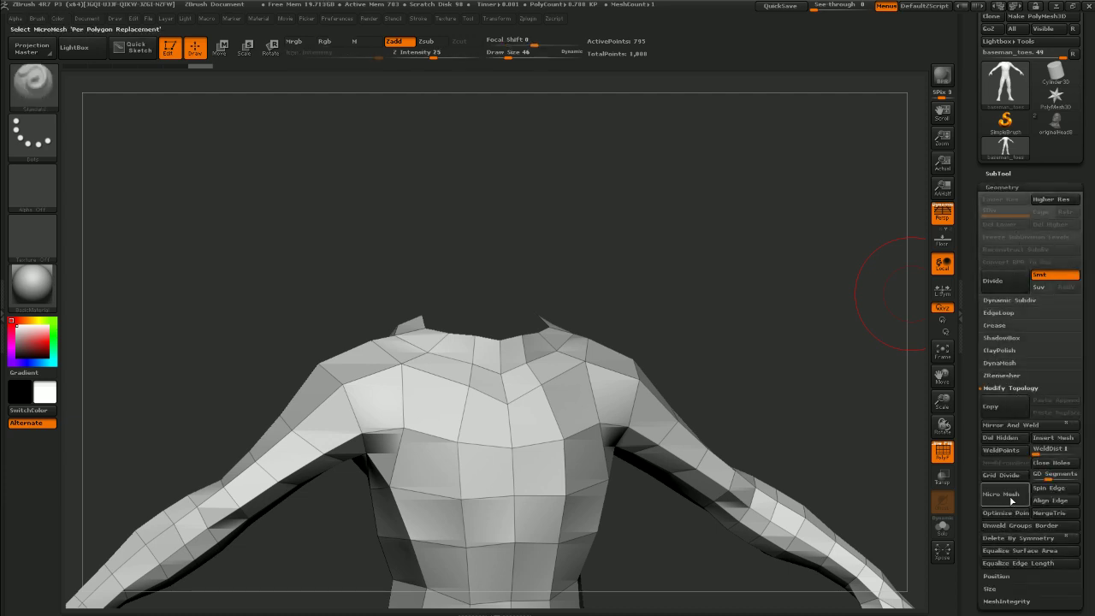
click(1005, 449)
drag(753, 282, 915, 181)
Switch to the originalHead8 tool and append the headless baseman_toes body as a subtool
click(1055, 124)
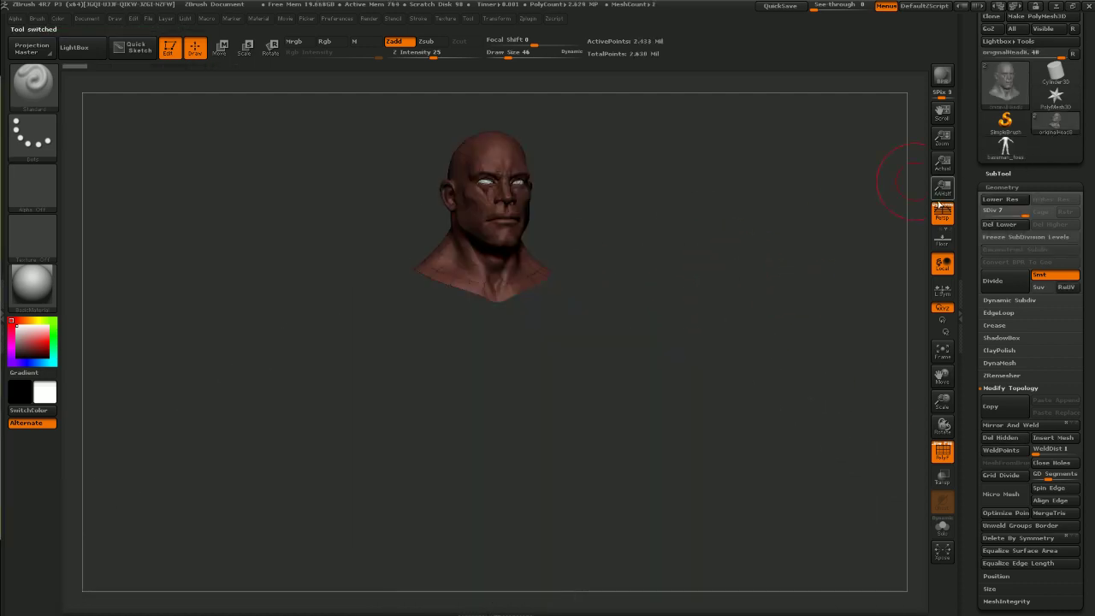
click(997, 174)
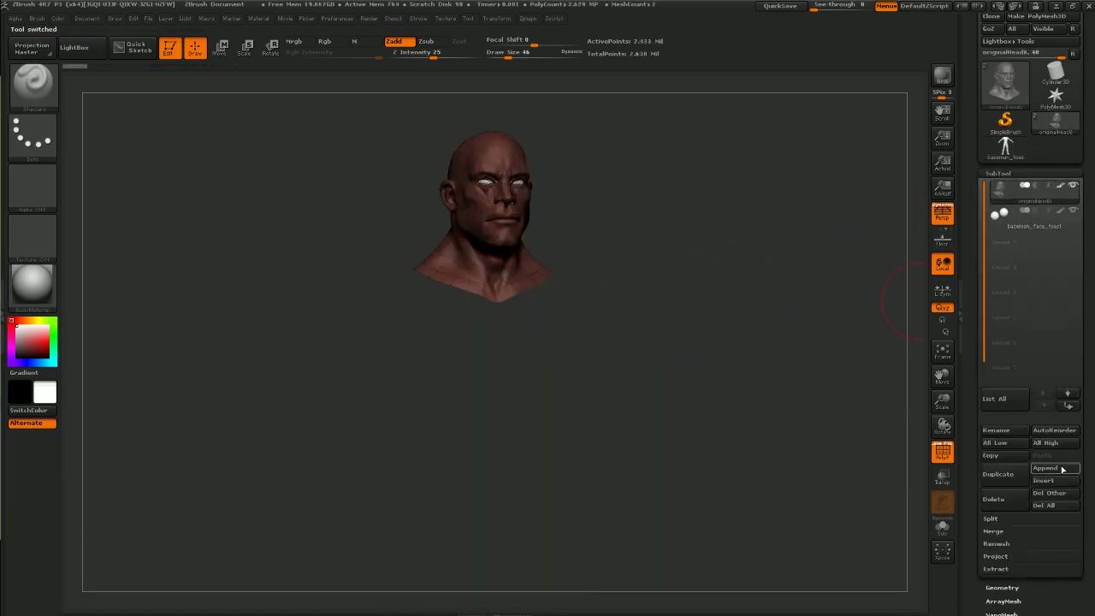
click(1061, 468)
click(795, 396)
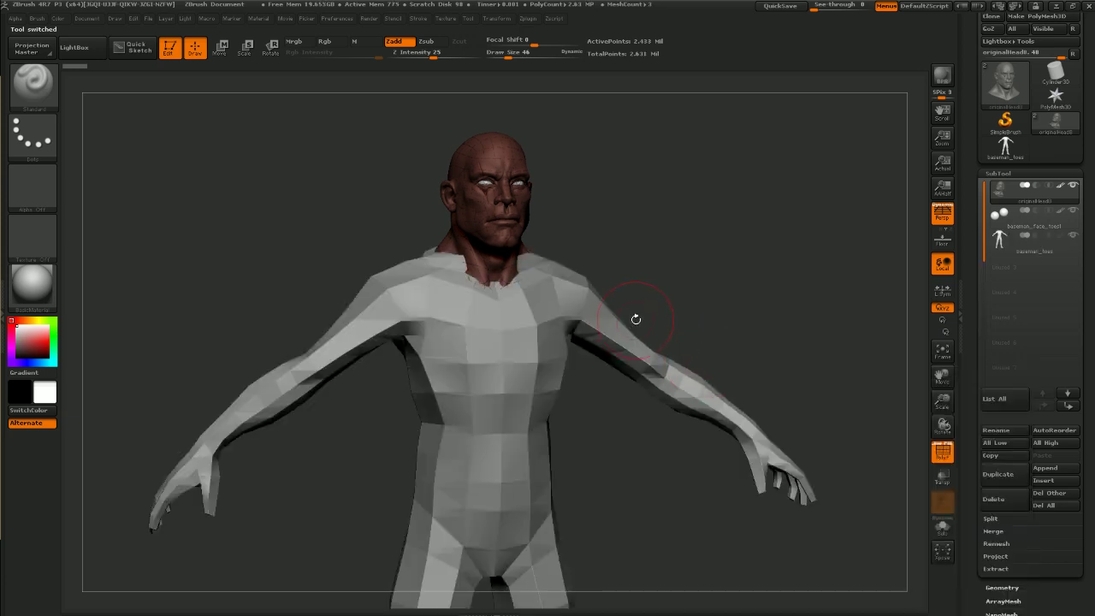
Select the baseman_toes subtool and pull its collar and shoulders up to the sculpted neck with the Move brush
alt+drag(745, 313, 741, 289)
shift+drag(740, 289, 726, 291)
alt+drag(755, 332, 724, 261)
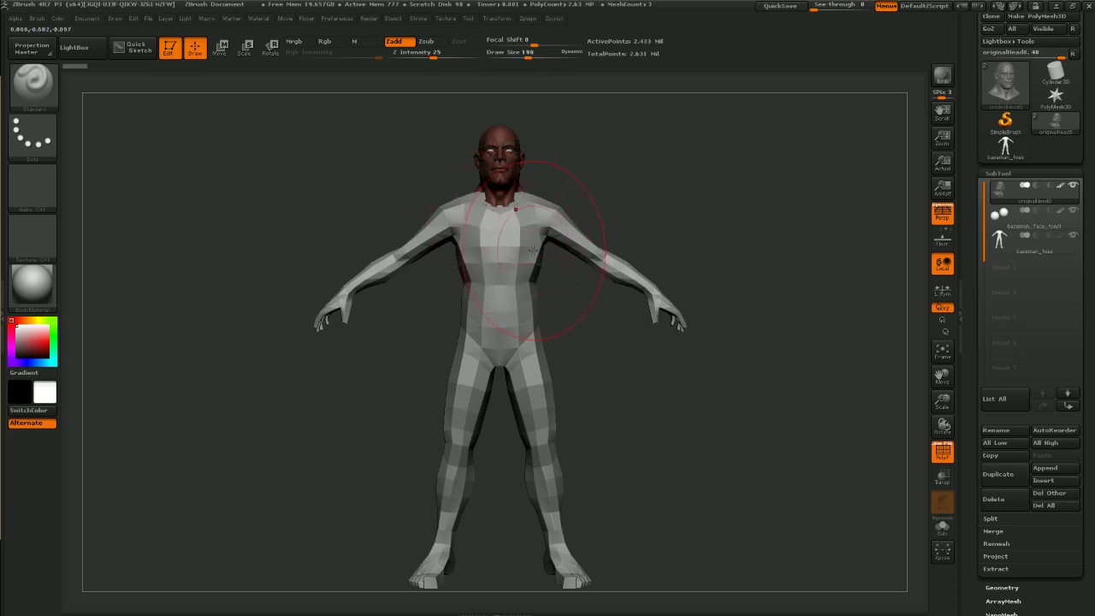
key(b)
key(m)
key(v)
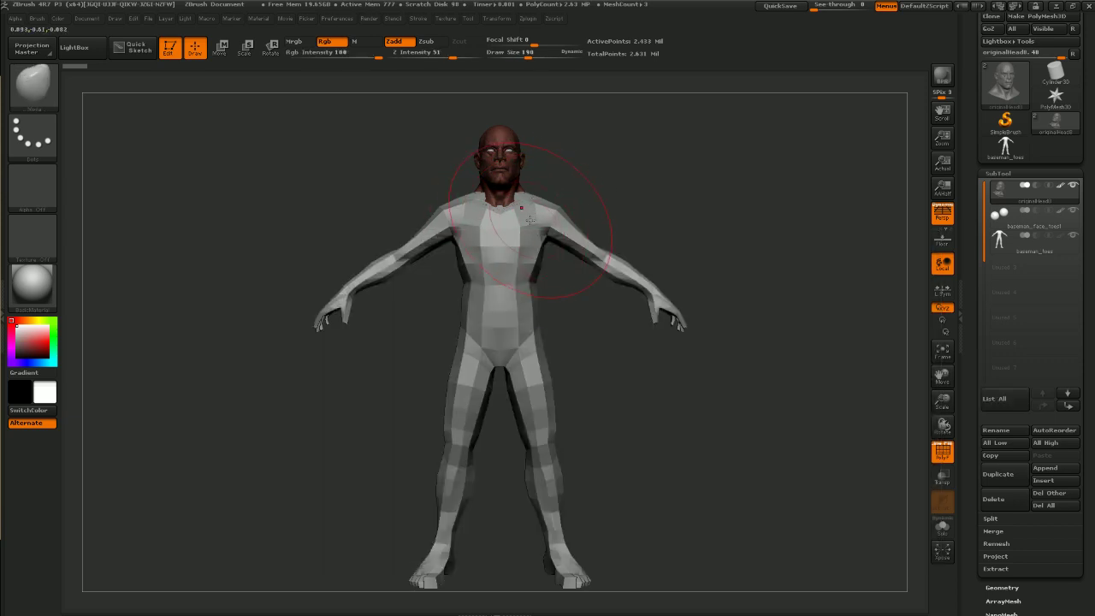
alt+click(531, 220)
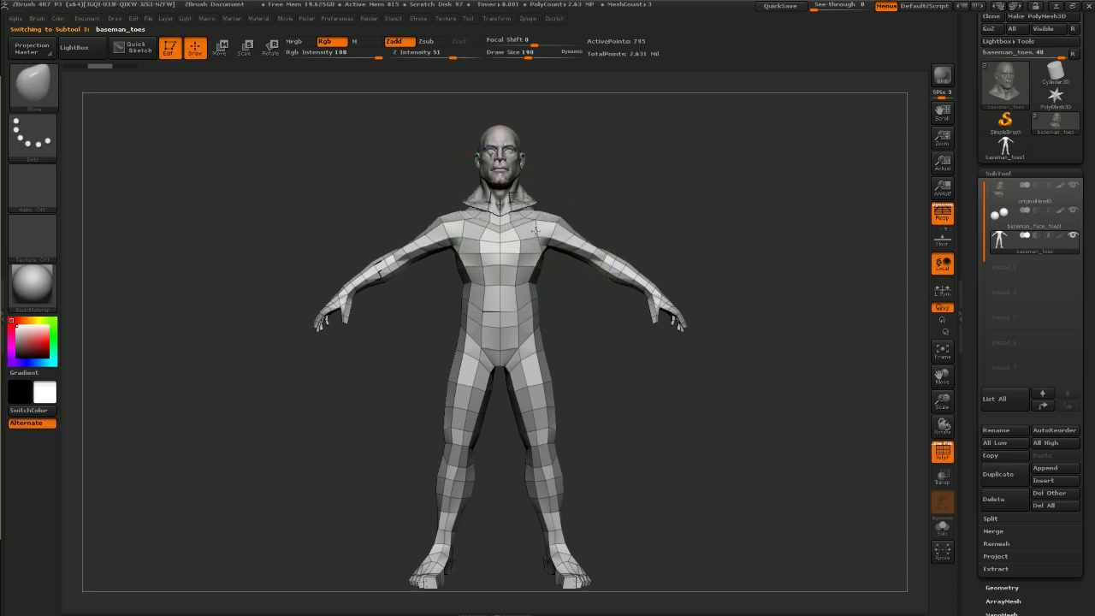
drag(534, 229, 543, 191)
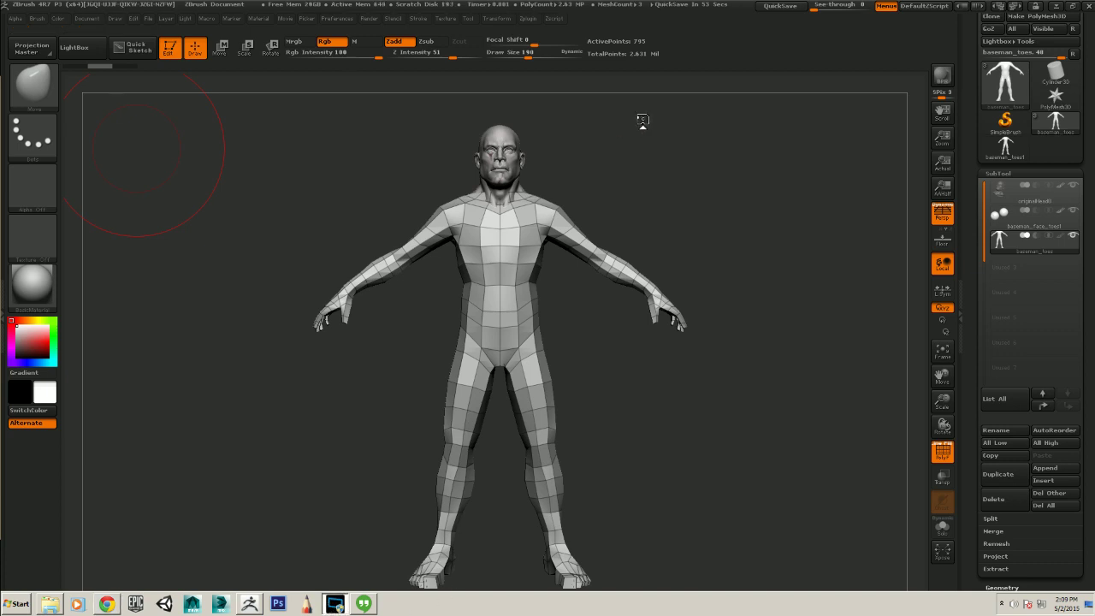
Reshape the body's upper back and shoulders around the neck base using the Move brush at draw size 98
drag(687, 154, 747, 218)
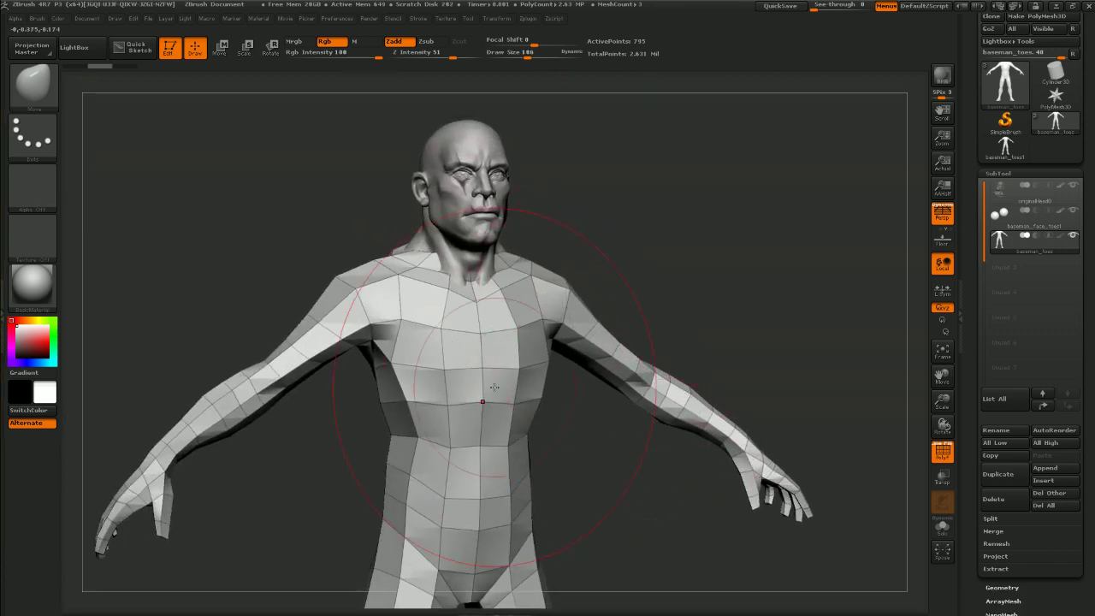
key(bracketleft)
key(bracketleft)
mouse_move(639, 251)
alt+mouse_down()
mouse_move(646, 193)
mouse_move(760, 211)
alt+mouse_up()
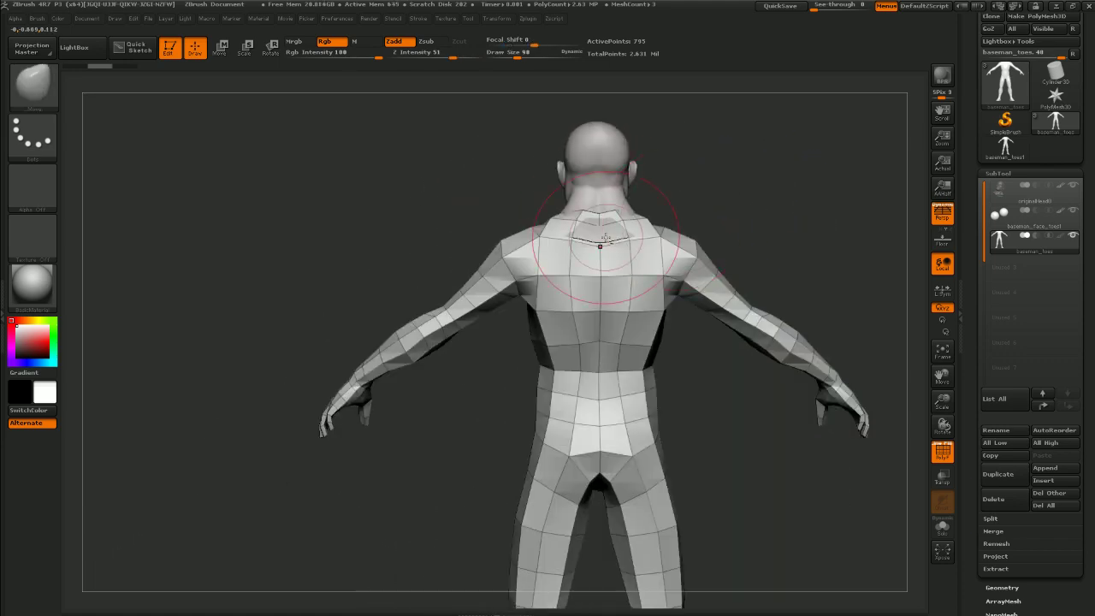
mouse_move(600, 244)
mouse_down()
mouse_move(601, 228)
mouse_move(642, 255)
mouse_up()
key(ctrl+z)
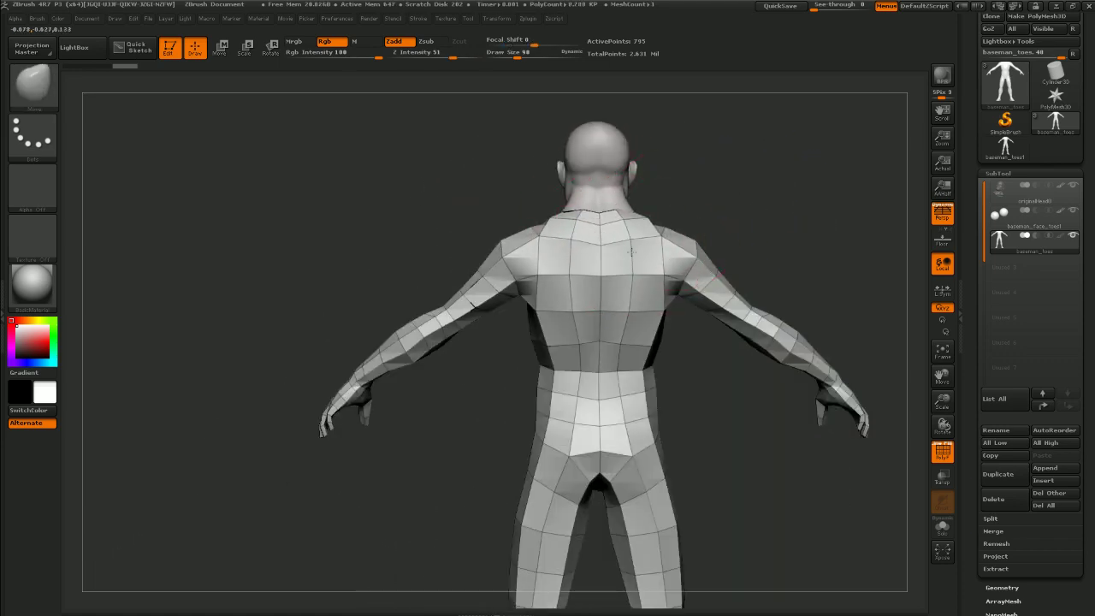
mouse_move(708, 214)
mouse_down()
mouse_move(773, 216)
mouse_move(700, 214)
mouse_up()
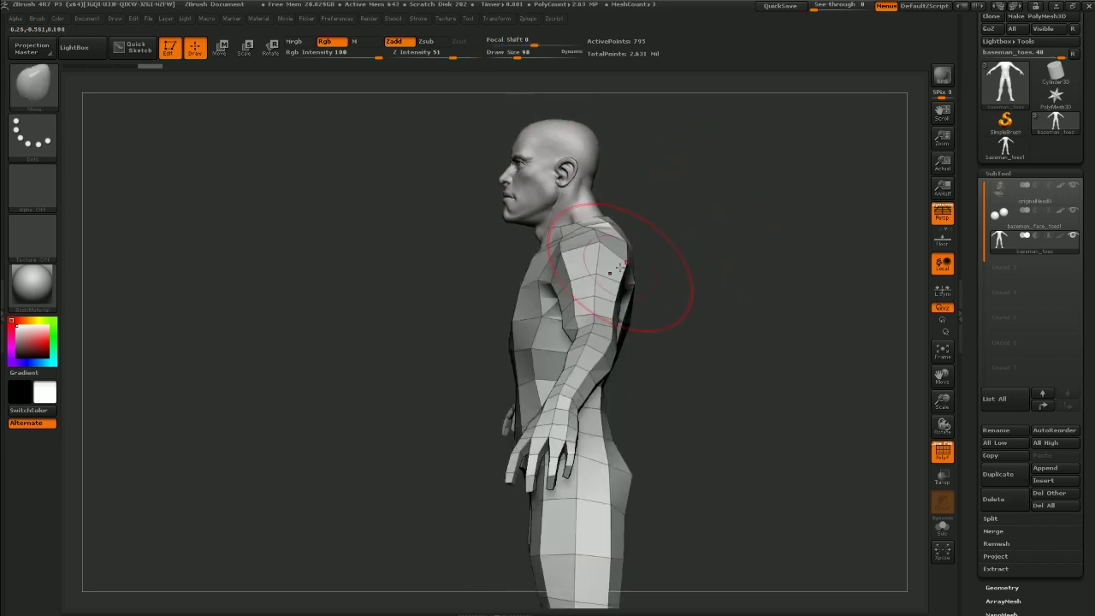
mouse_move(499, 352)
mouse_down()
mouse_move(685, 220)
mouse_move(582, 385)
mouse_move(634, 254)
mouse_up()
key(f)
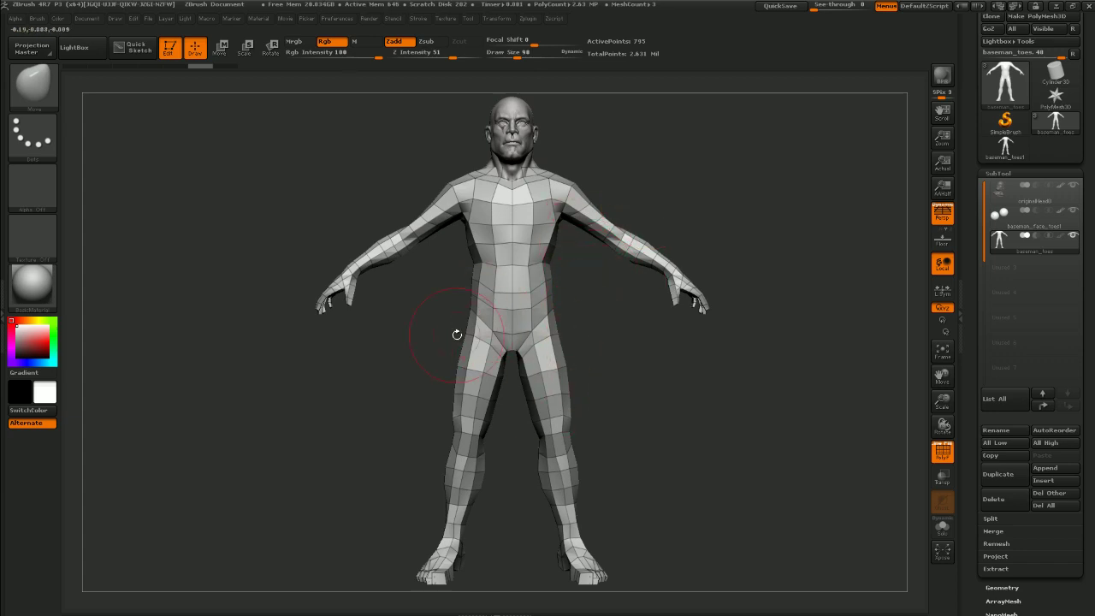
Move the whole body slightly down relative to the sculpted head with a vertical transpose line
mouse_move(457, 335)
mouse_down()
mouse_move(436, 354)
mouse_move(457, 313)
mouse_move(445, 343)
mouse_move(466, 342)
mouse_move(719, 159)
mouse_move(756, 191)
mouse_move(707, 242)
mouse_move(730, 228)
mouse_move(715, 229)
mouse_up()
key(w)
shift+drag(560, 248, 560, 332)
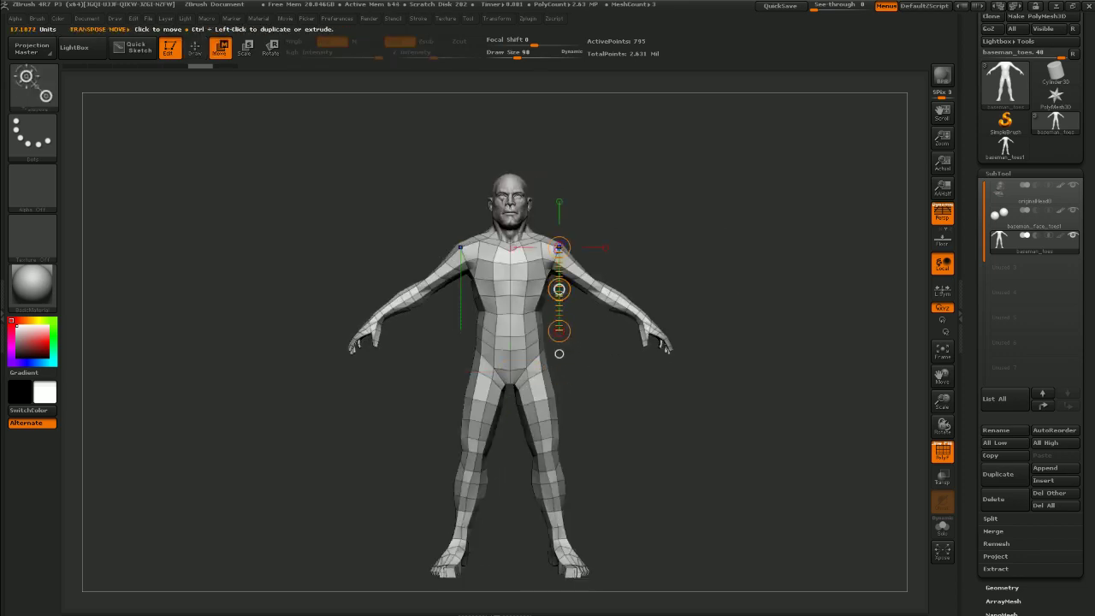
drag(560, 290, 561, 300)
key(q)
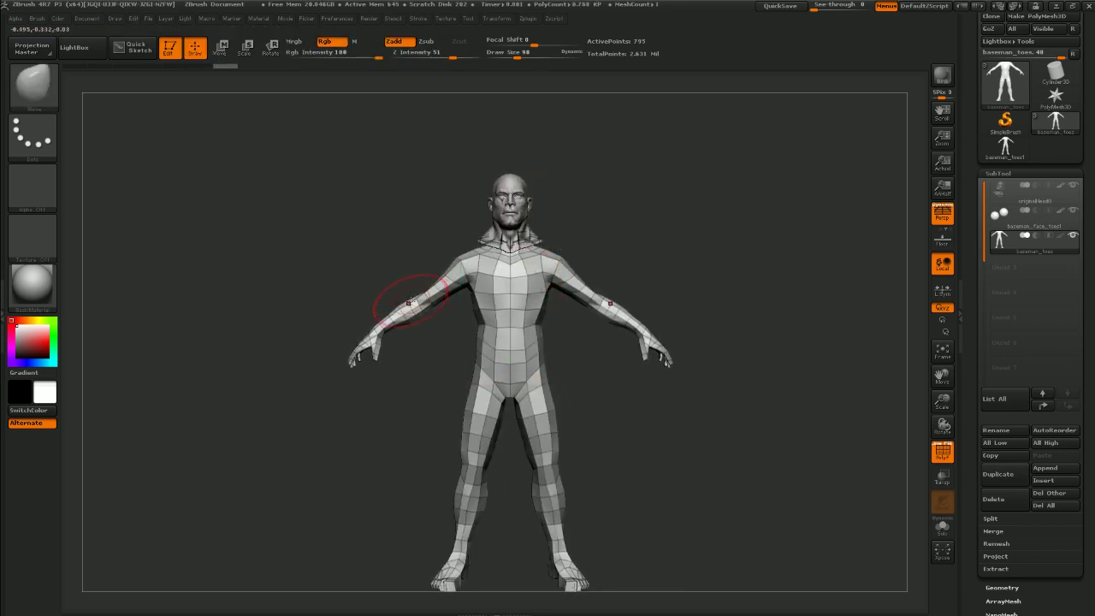
Mask the body's legs with a soft edge at the hips, leaving the torso and arms unmasked
mouse_move(351, 229)
ctrl+mouse_down()
mouse_move(461, 370)
mouse_move(555, 361)
ctrl+mouse_up()
mouse_move(669, 391)
ctrl+mouse_down()
mouse_move(455, 82)
mouse_move(443, 89)
ctrl+mouse_up()
alt+drag(638, 201, 628, 243)
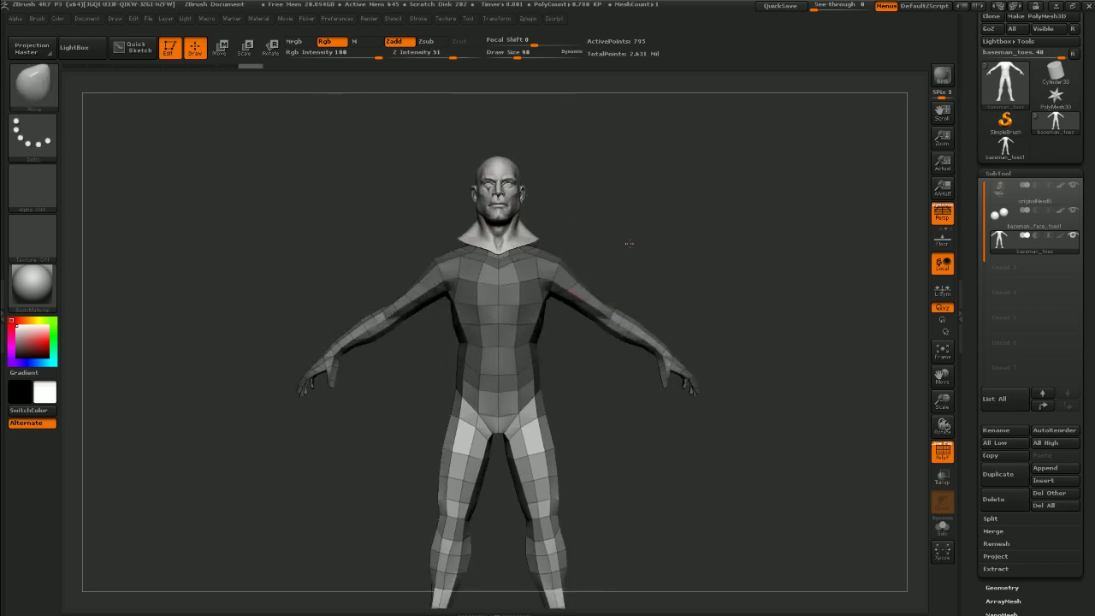
ctrl+click(503, 402)
ctrl+click(575, 418)
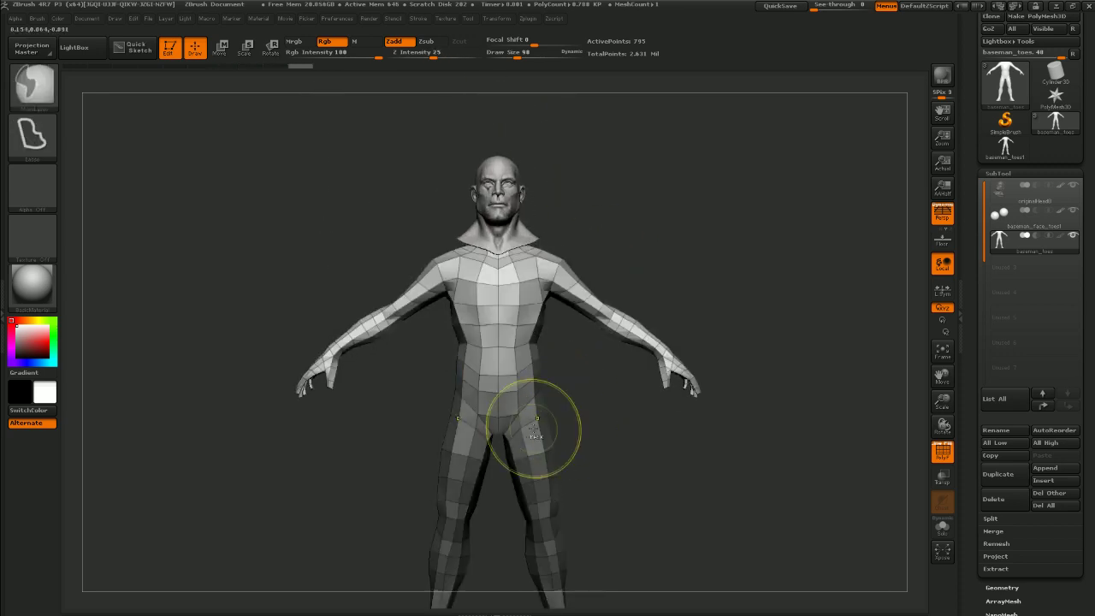
Scale up the unmasked torso and arms from the hips, and clear the mask
key(e)
mouse_move(517, 413)
mouse_down()
mouse_move(608, 193)
mouse_move(659, 228)
mouse_move(667, 213)
mouse_up()
key(q)
shift+drag(728, 243, 662, 240)
ctrl+drag(662, 238, 658, 245)
Isolate both arms with an inverted lasso mask and scale them up from the shoulders
ctrl+drag(565, 239, 553, 267)
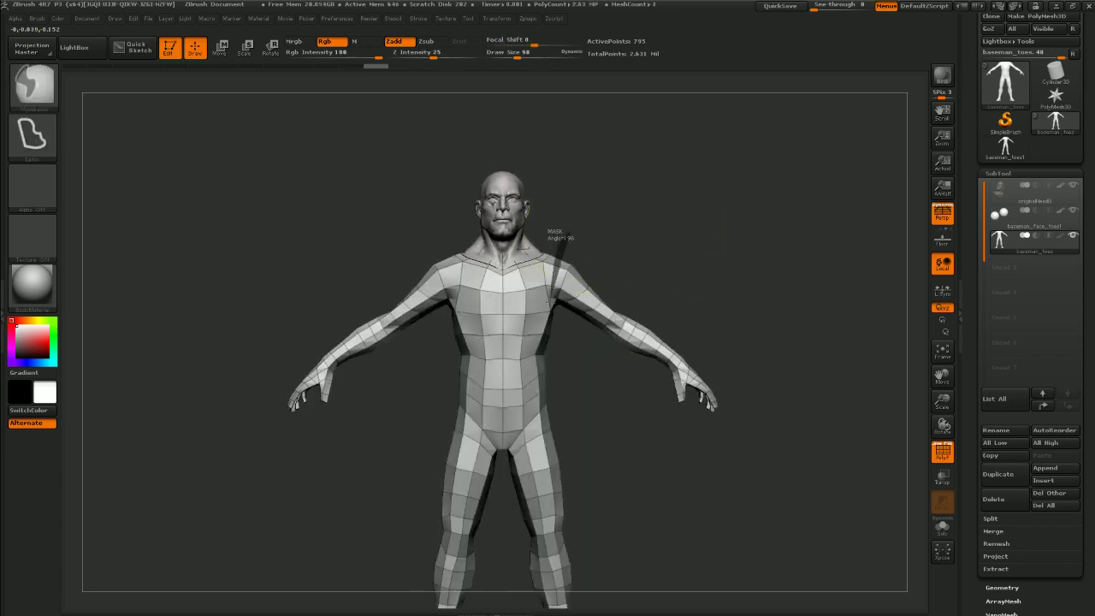
mouse_move(547, 308)
ctrl+mouse_down()
mouse_move(659, 479)
mouse_move(702, 313)
ctrl+mouse_up()
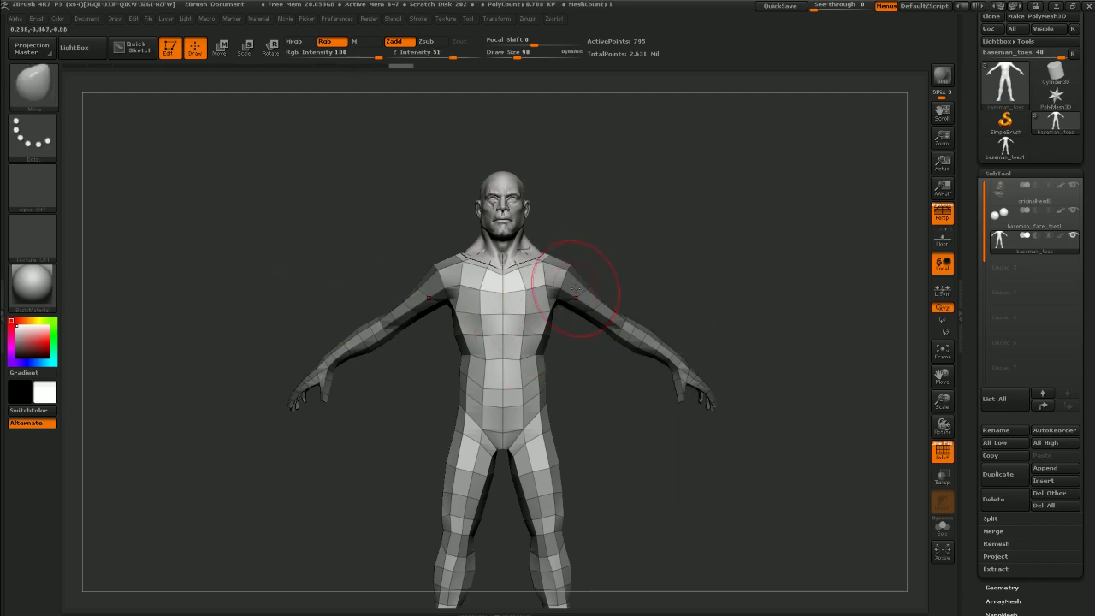
key(e)
ctrl+click(614, 209)
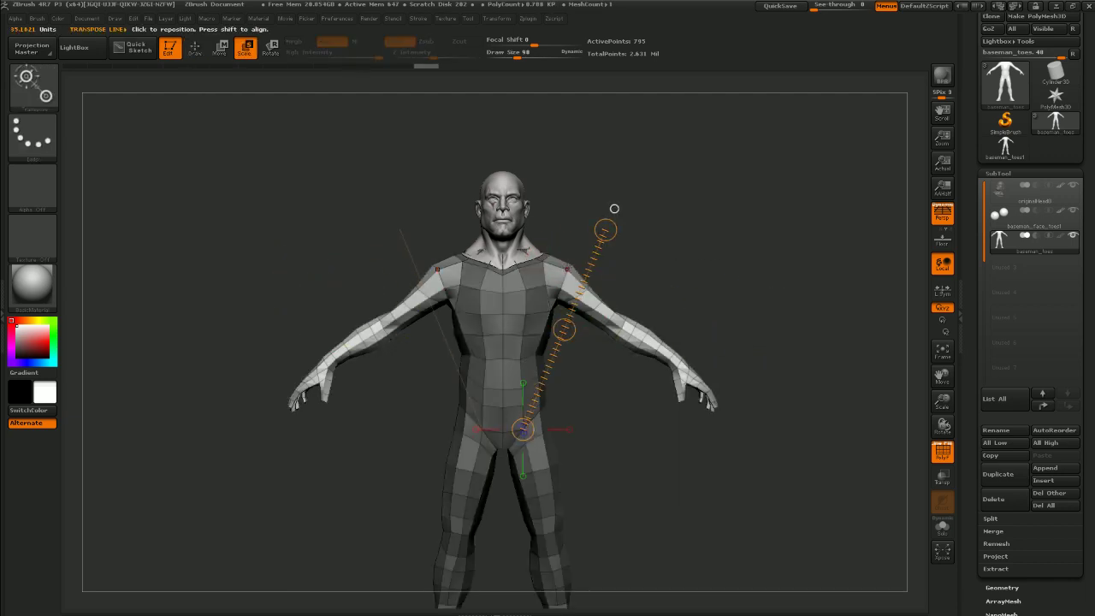
drag(567, 268, 631, 172)
key(q)
ctrl+click(596, 235)
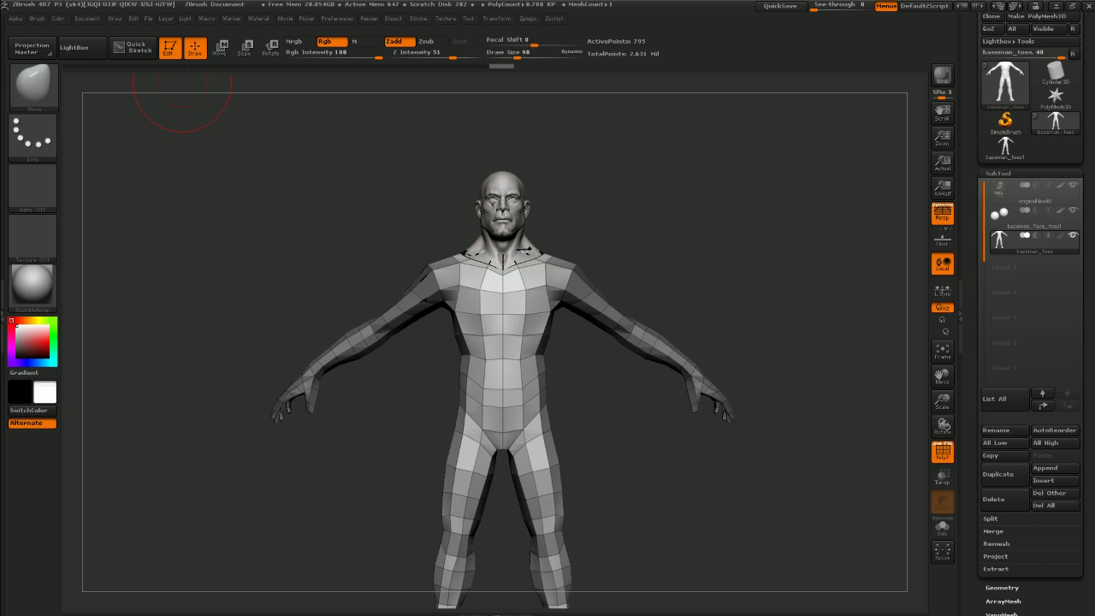
key(super)
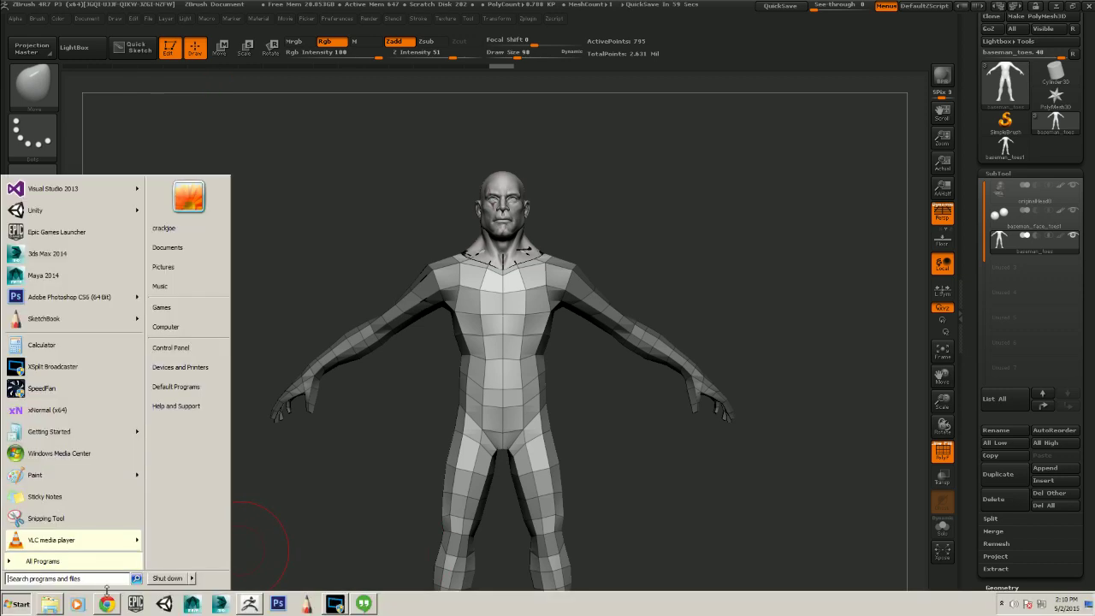
click(108, 604)
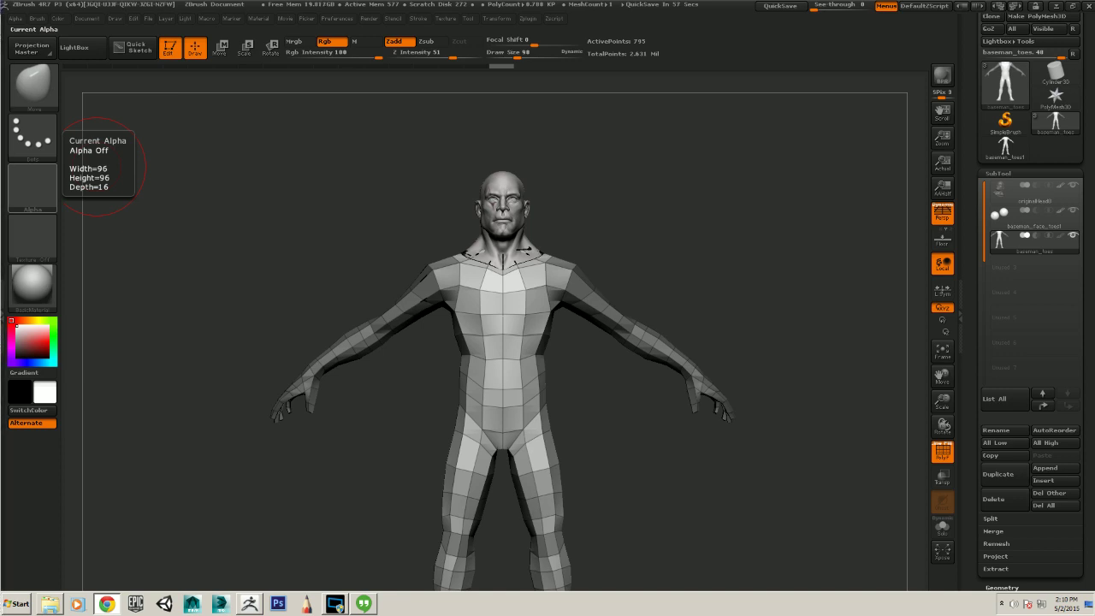
Mask the body's legs up to the pelvis with a lasso mask, and draw a rotation transpose line from the pelvis
drag(728, 196, 734, 198)
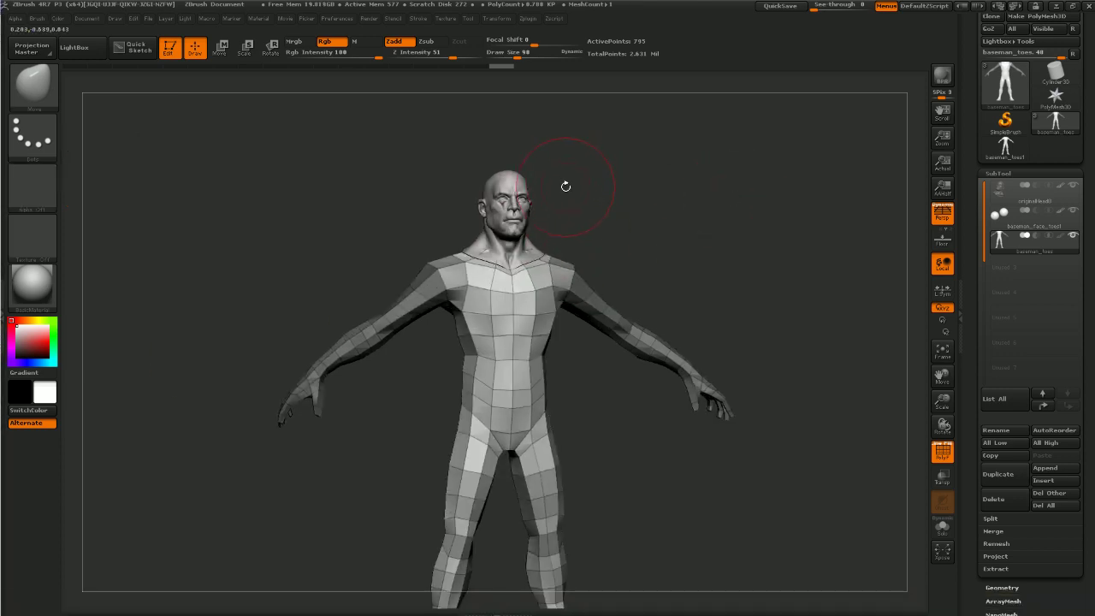
drag(650, 221, 647, 263)
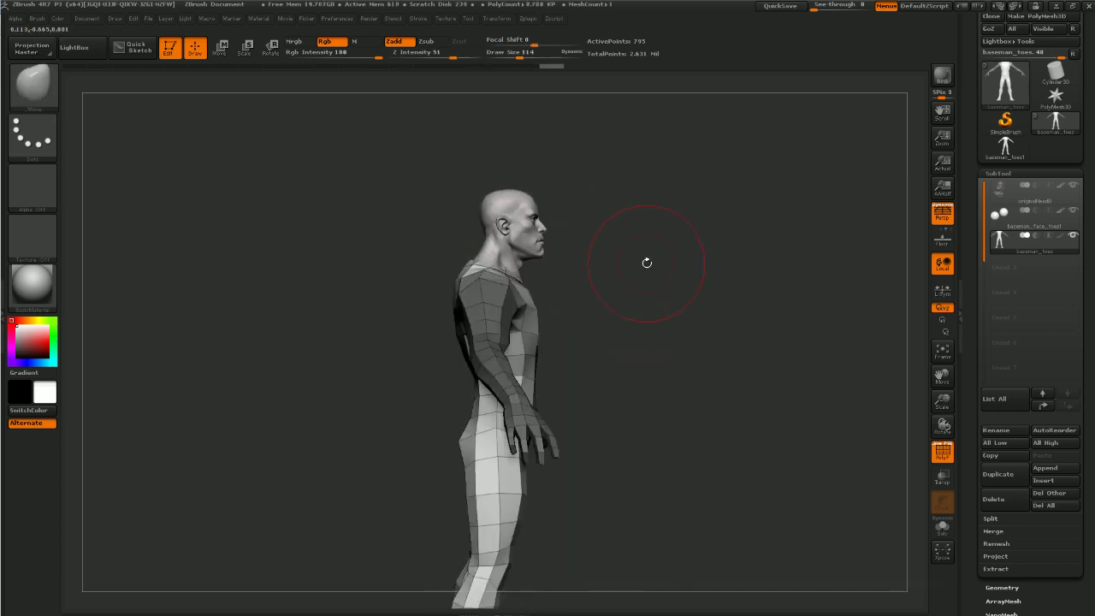
mouse_move(577, 341)
alt+mouse_down()
mouse_move(604, 330)
mouse_move(614, 350)
mouse_move(627, 308)
mouse_move(575, 351)
alt+mouse_up()
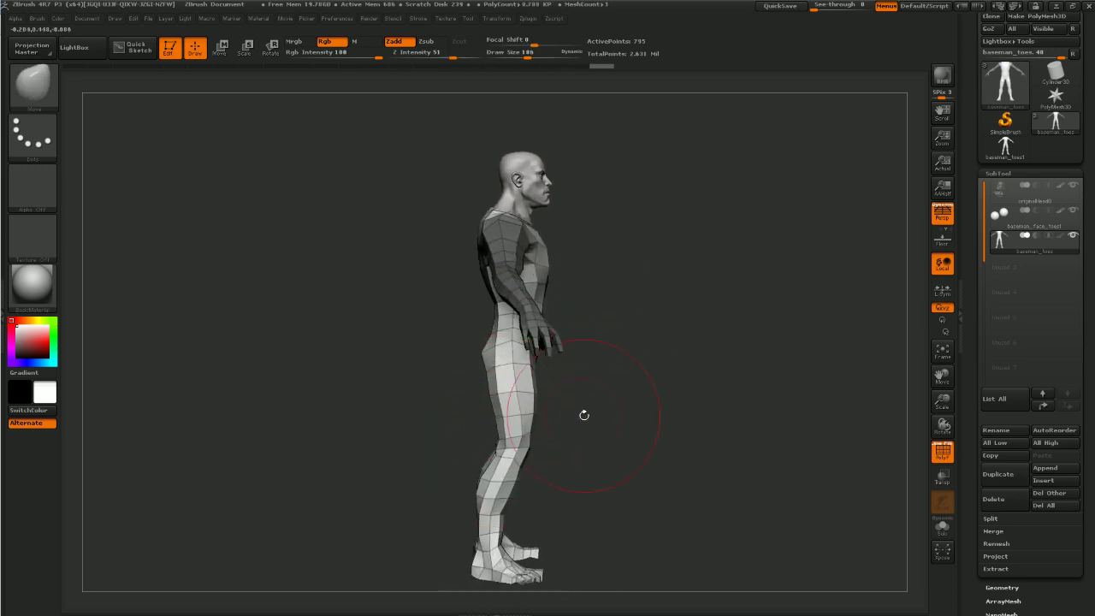
drag(582, 416, 594, 342)
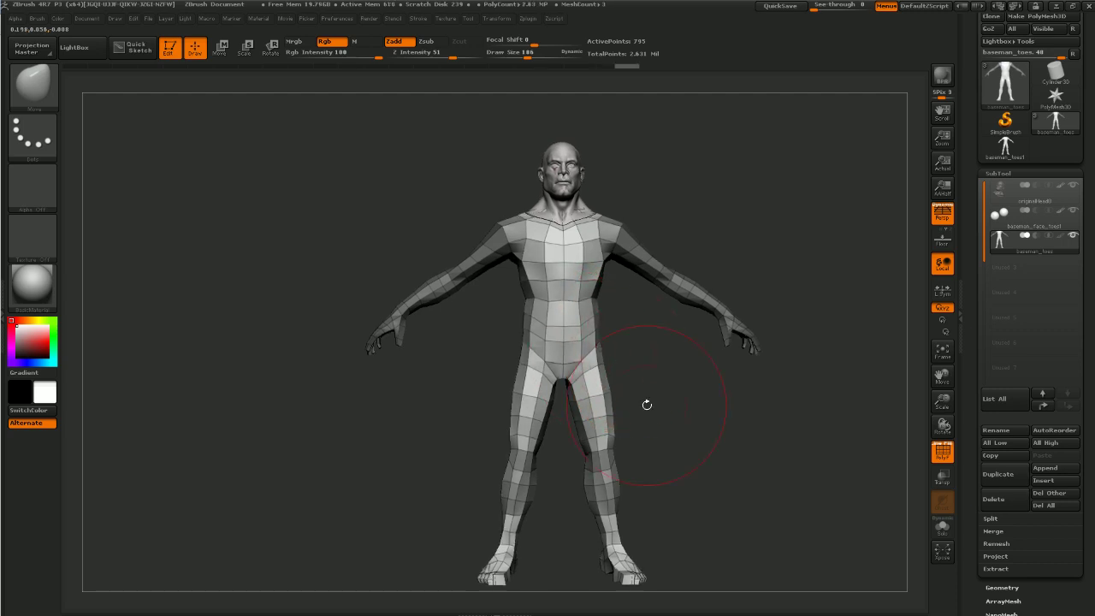
alt+drag(646, 406, 635, 365)
mouse_move(688, 542)
ctrl+mouse_down()
mouse_move(558, 390)
mouse_move(651, 357)
mouse_move(686, 392)
ctrl+mouse_up()
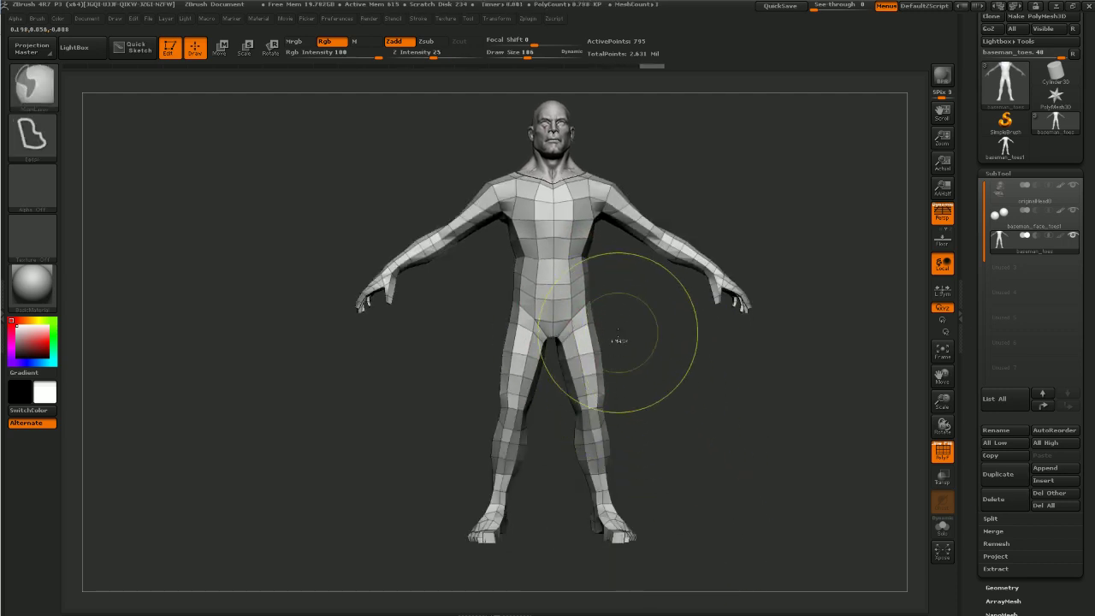
ctrl+drag(624, 284, 599, 295)
mouse_move(555, 351)
ctrl+mouse_down()
mouse_move(608, 571)
mouse_move(685, 394)
mouse_move(650, 352)
mouse_move(648, 361)
ctrl+mouse_up()
key(r)
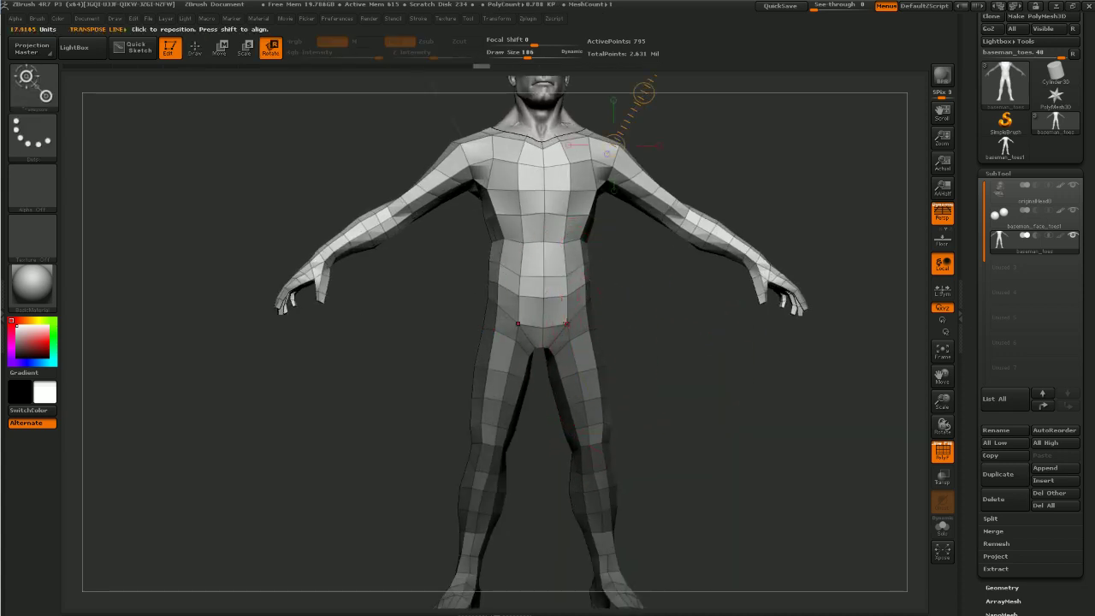
mouse_move(568, 325)
mouse_down()
mouse_move(647, 326)
mouse_move(570, 382)
mouse_move(726, 374)
mouse_move(831, 254)
mouse_move(745, 212)
mouse_move(754, 279)
mouse_up()
ctrl+click(648, 338)
key(q)
Redefine the lasso mask so it divides the body with a soft edge between the ribcage and the waist
ctrl+drag(746, 272, 754, 280)
mouse_move(261, 263)
ctrl+mouse_down()
mouse_move(295, 488)
mouse_move(415, 391)
mouse_move(492, 364)
mouse_move(650, 392)
mouse_move(864, 522)
mouse_move(743, 229)
mouse_move(591, 169)
mouse_move(638, 186)
ctrl+mouse_up()
ctrl+click(660, 237)
mouse_move(660, 237)
mouse_down()
mouse_move(689, 223)
mouse_move(641, 316)
mouse_up()
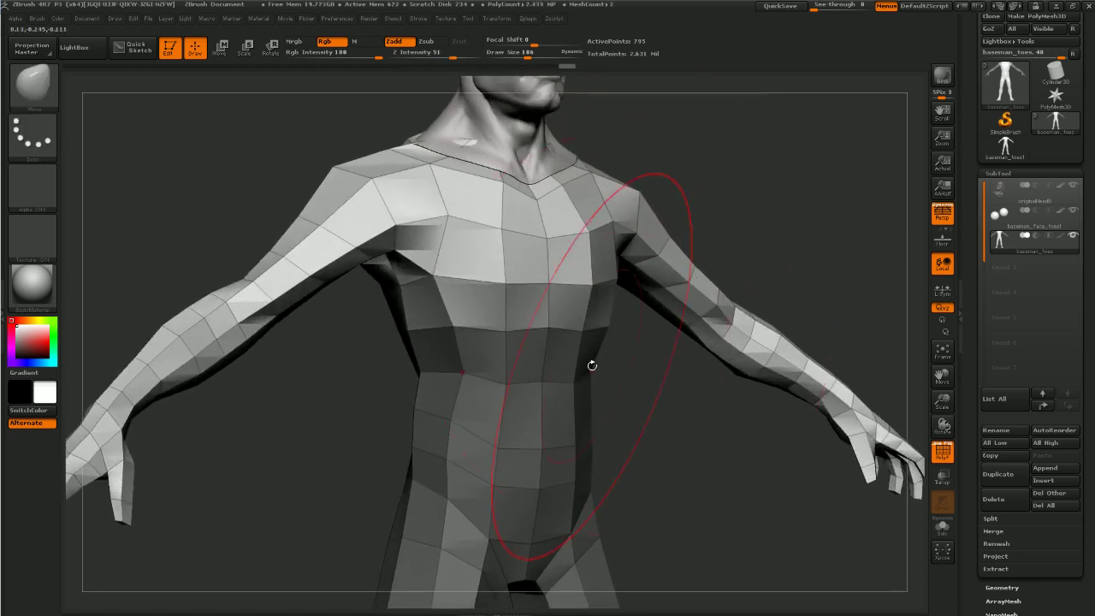
mouse_move(668, 214)
alt+mouse_down()
mouse_move(685, 300)
mouse_move(724, 225)
alt+mouse_up()
ctrl+click(723, 231)
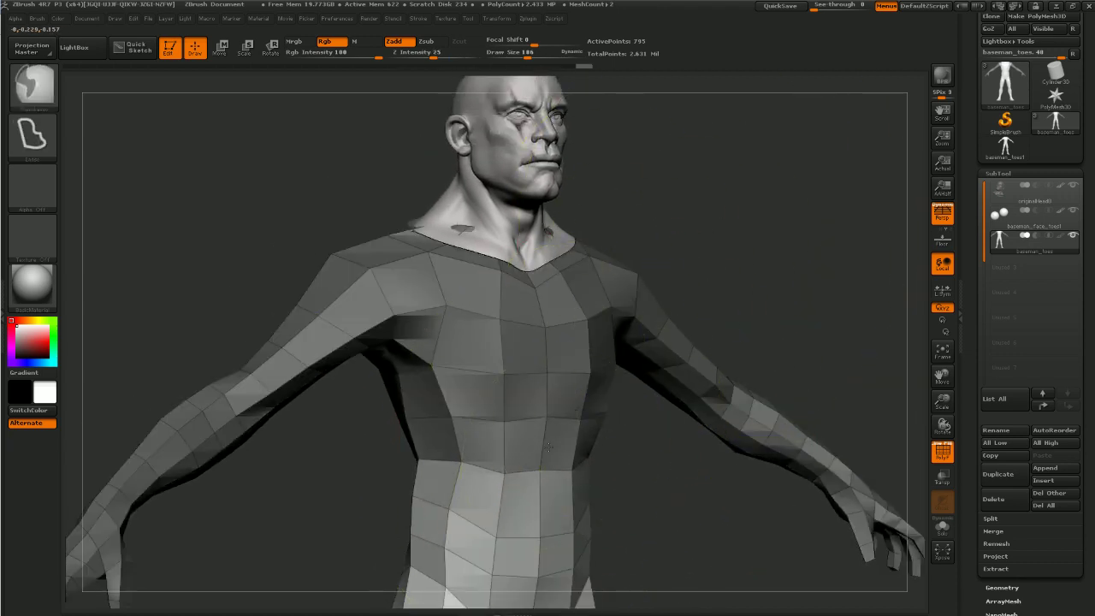
Invert the mask to free the upper body, and raise the shoulders and trapezius around the sculpted neck with the Move brush
key(b)
key(m)
key(v)
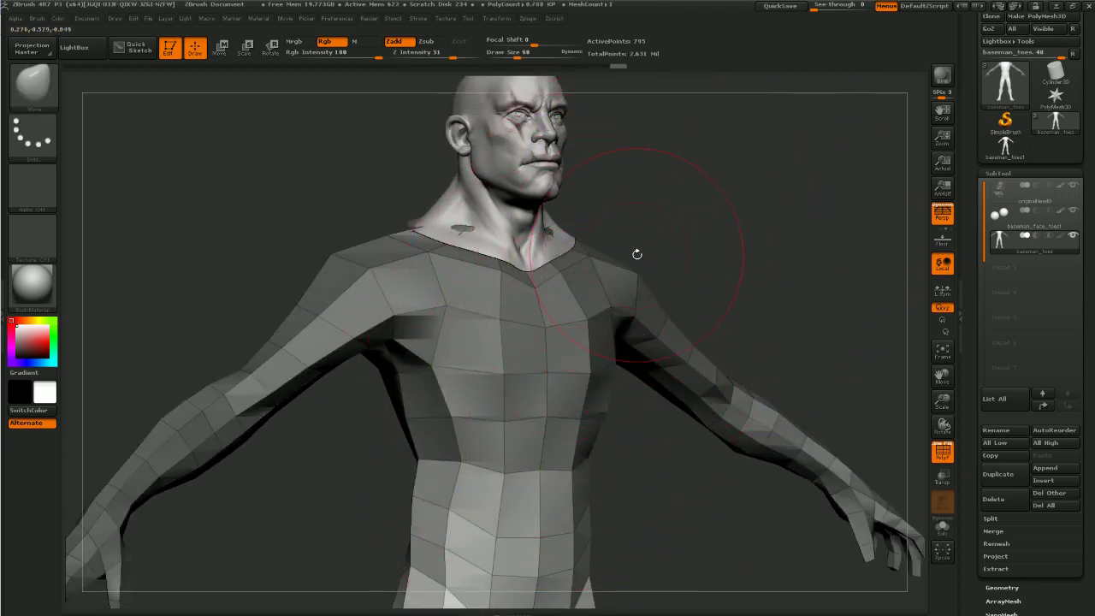
alt+drag(726, 199, 736, 247)
ctrl+click(736, 247)
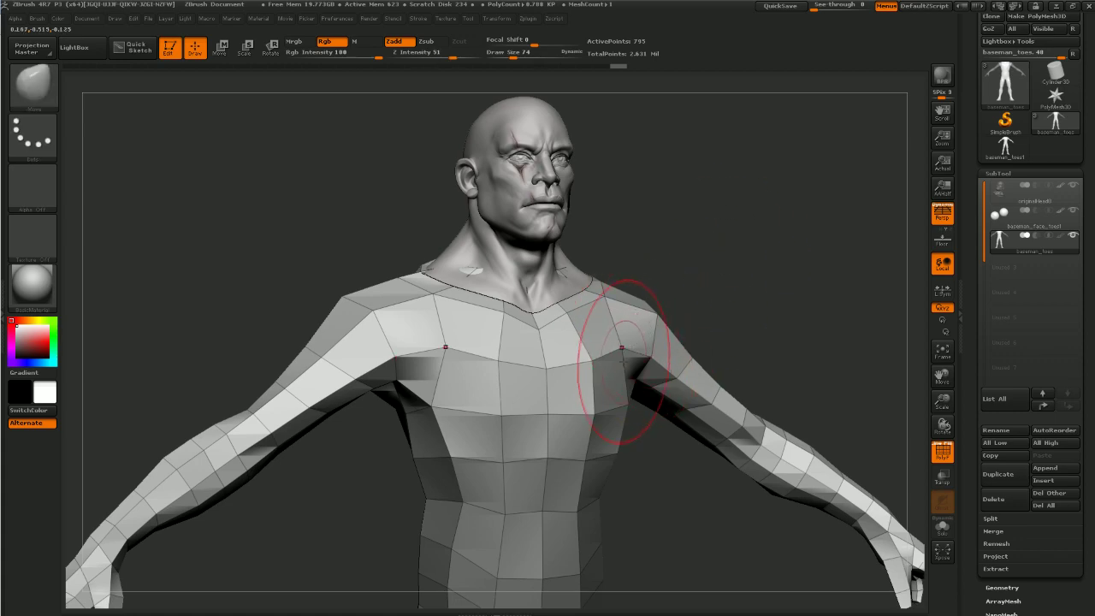
key(w)
mouse_move(587, 459)
mouse_down()
mouse_move(724, 233)
mouse_move(859, 234)
mouse_move(881, 219)
mouse_up()
key(q)
drag(807, 195, 763, 235)
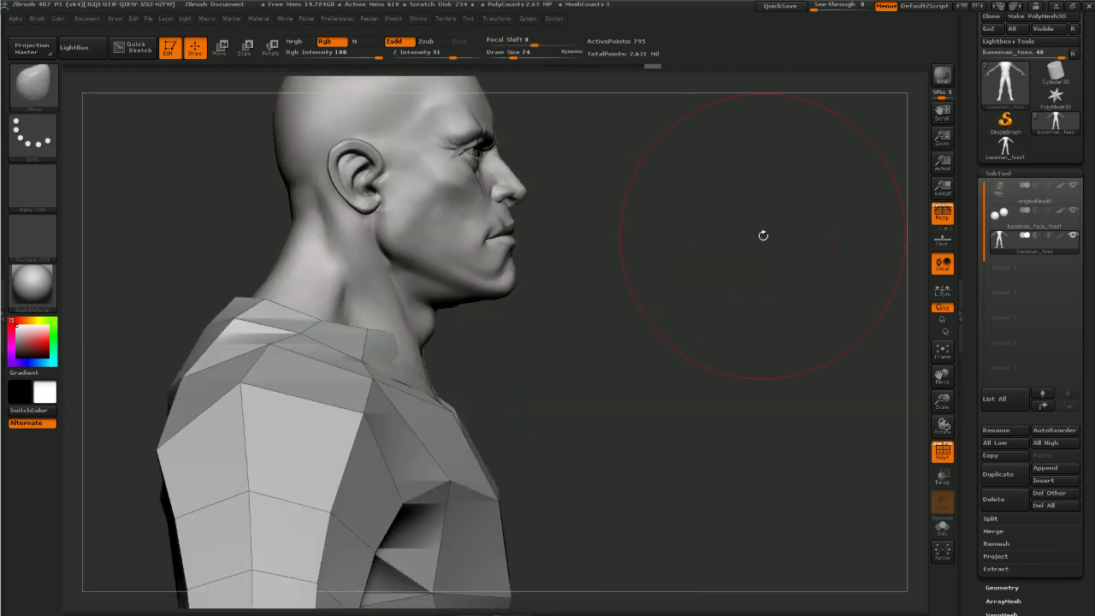
mouse_move(677, 257)
alt+mouse_down()
mouse_move(682, 325)
mouse_move(656, 277)
mouse_move(605, 278)
mouse_move(647, 276)
mouse_move(656, 259)
mouse_move(703, 251)
mouse_move(459, 331)
mouse_move(733, 283)
mouse_move(702, 308)
mouse_move(739, 359)
mouse_move(705, 363)
mouse_move(679, 345)
alt+mouse_up()
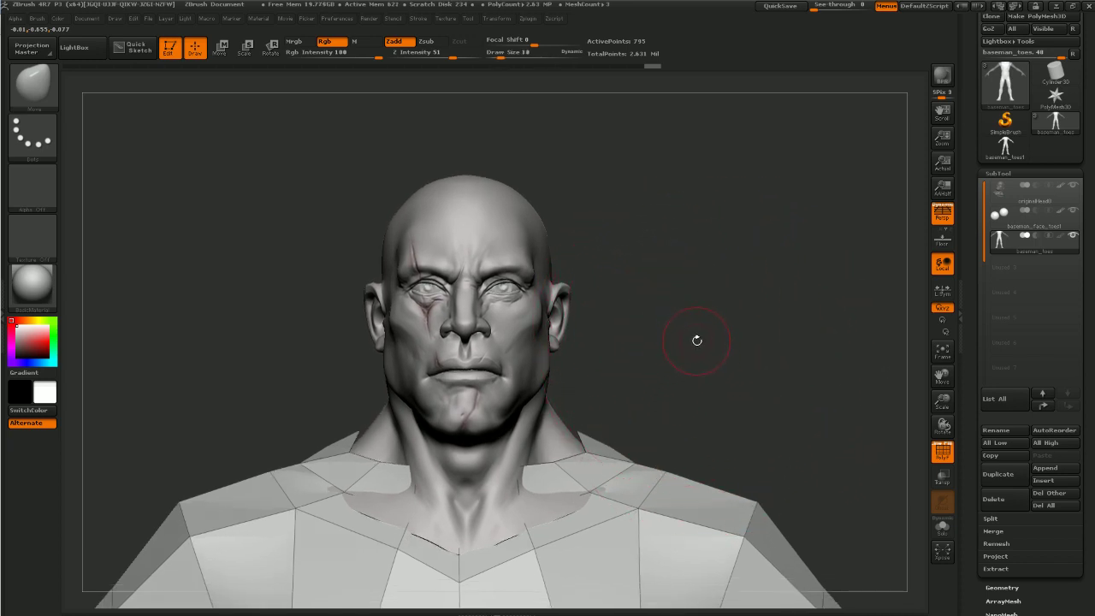
alt+drag(746, 392, 659, 275)
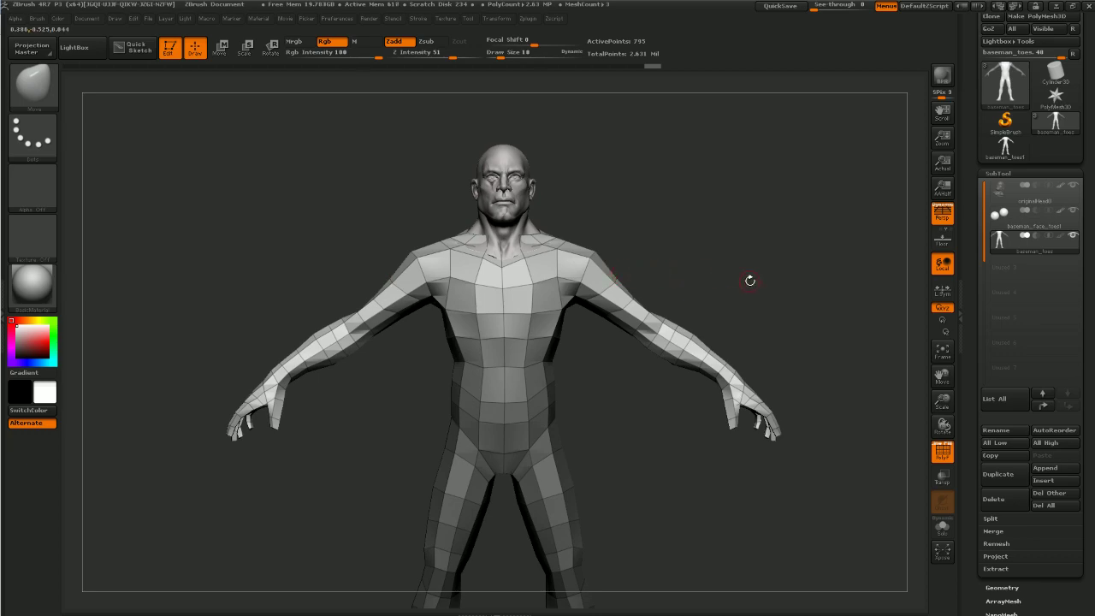
Adjust the body's neckline at the upper back with the Move brush so it fits against the sculpted neck
mouse_move(751, 280)
mouse_down()
mouse_move(809, 293)
mouse_move(775, 254)
mouse_move(673, 420)
mouse_up()
key(d)
key(shift+d)
key(b)
key(m)
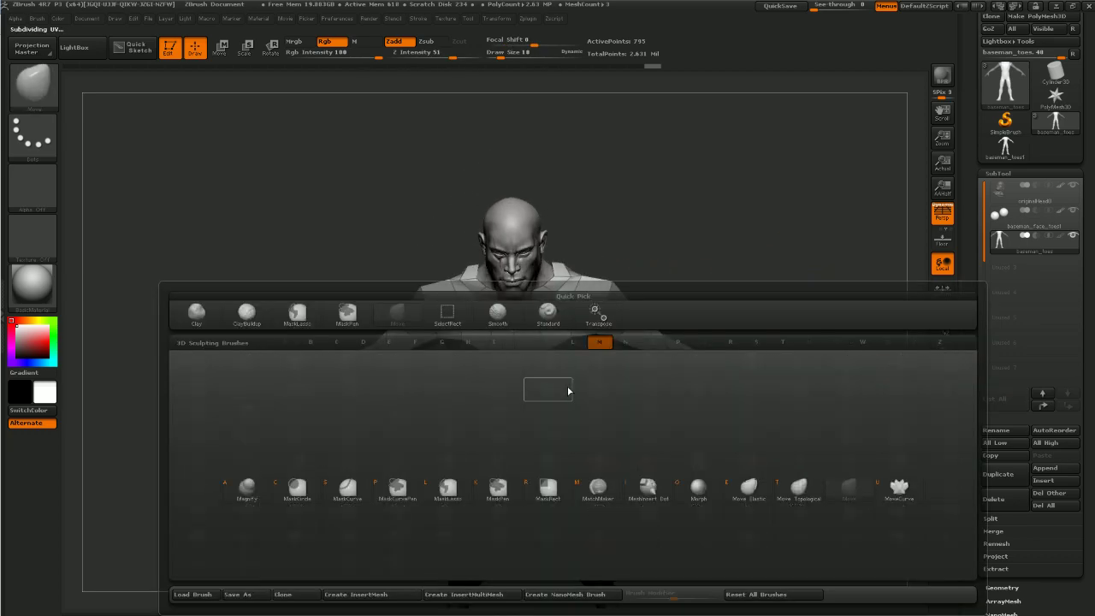
key(v)
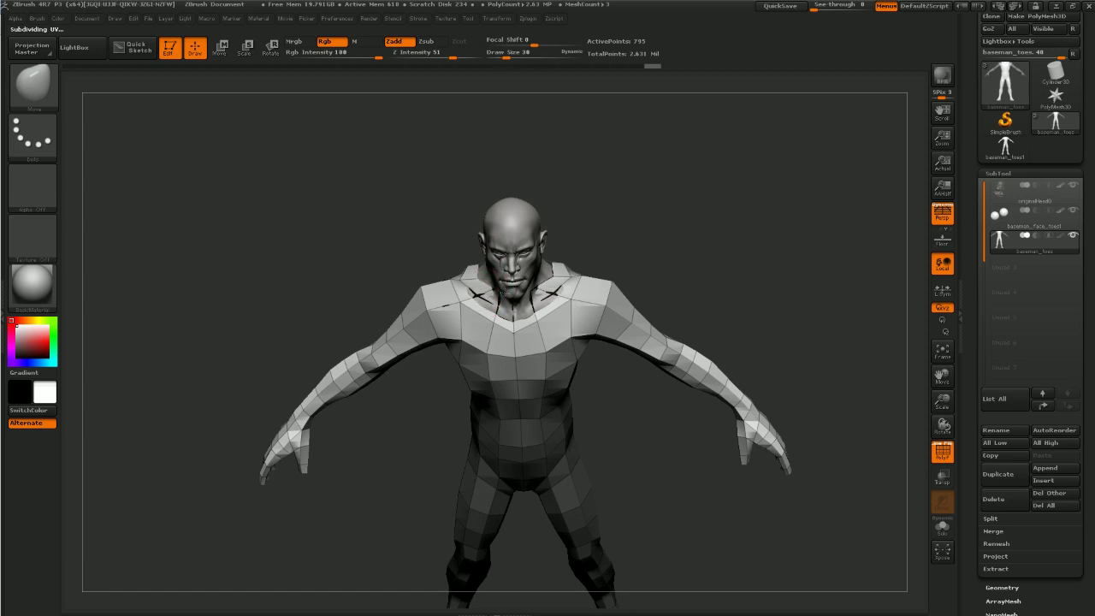
drag(472, 270, 516, 248)
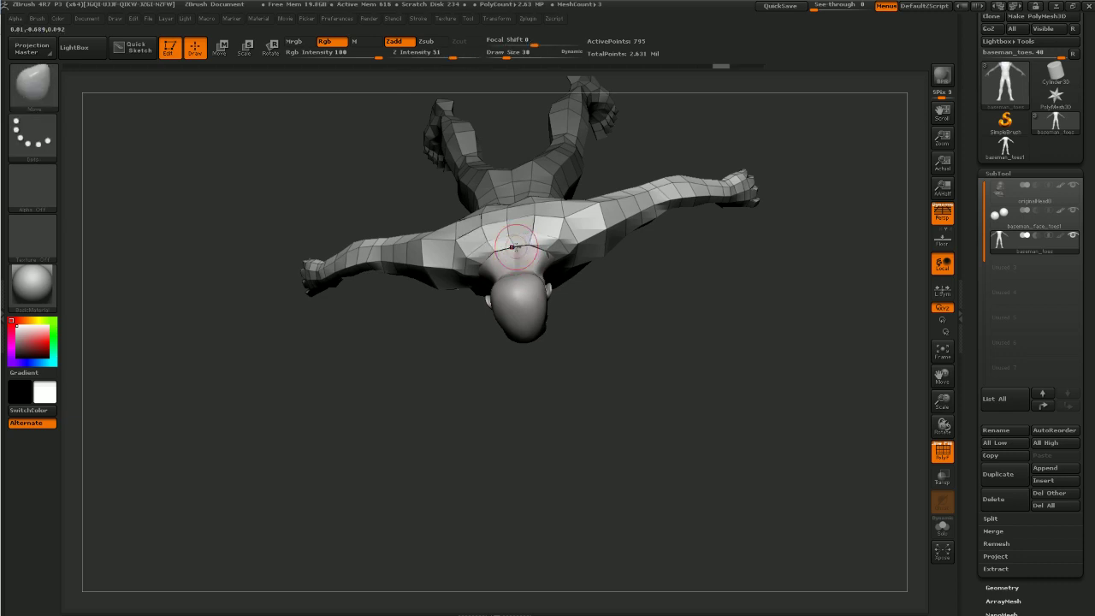
key(ctrl+shift+z)
key(ctrl+shift+z)
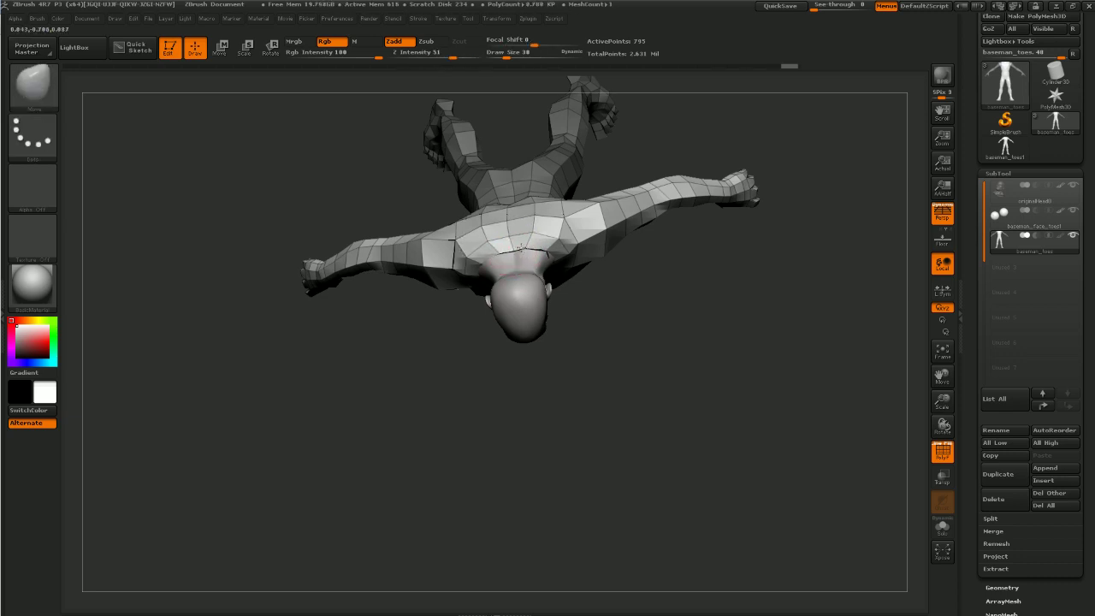
drag(510, 242, 654, 220)
drag(501, 251, 500, 256)
mouse_move(572, 248)
mouse_down()
mouse_move(609, 260)
mouse_move(608, 225)
mouse_move(590, 226)
mouse_move(582, 243)
mouse_up()
Clear the mask and subdivide the body mesh once, with the polygon wireframe hidden
key(shift+f)
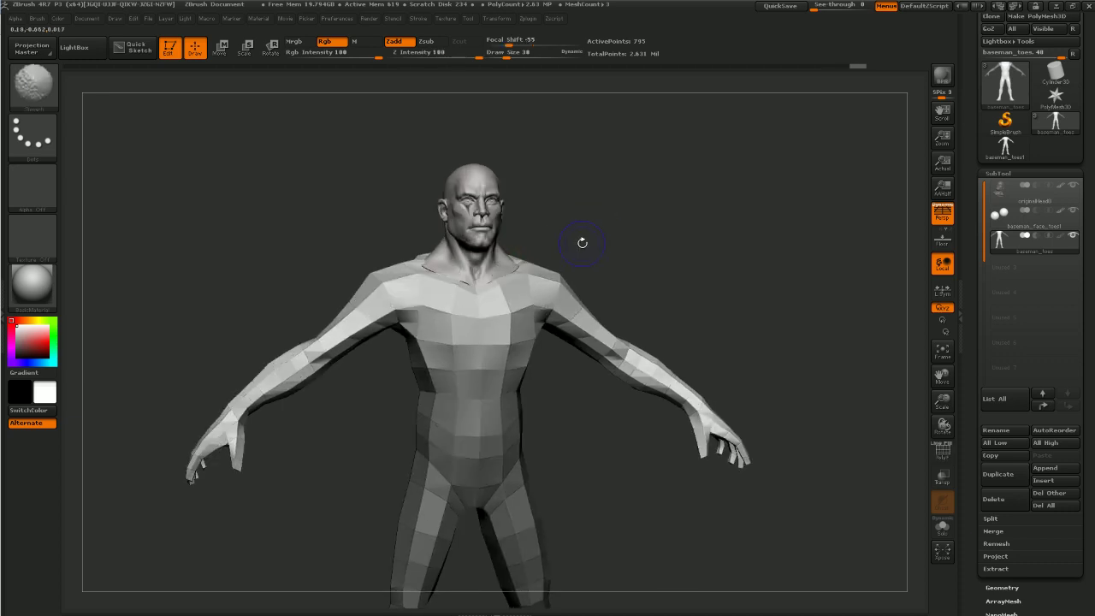
mouse_move(734, 296)
alt+mouse_down()
mouse_move(786, 249)
mouse_move(775, 250)
alt+mouse_up()
mouse_move(775, 252)
alt+mouse_down()
mouse_move(772, 293)
mouse_move(799, 296)
mouse_move(778, 289)
mouse_move(772, 306)
mouse_move(795, 269)
mouse_move(803, 278)
alt+mouse_up()
key(ctrl+d)
alt+drag(787, 240, 780, 271)
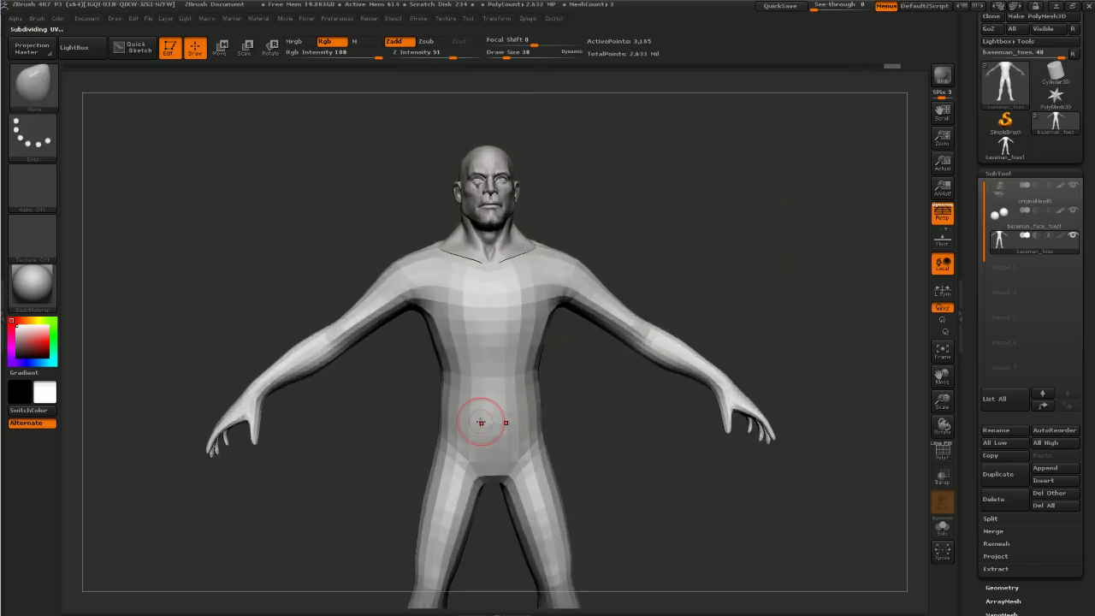
Build up the lower chest and ribcage on the front of the torso with the ClayTubes brush
key(b)
key(c)
key(t)
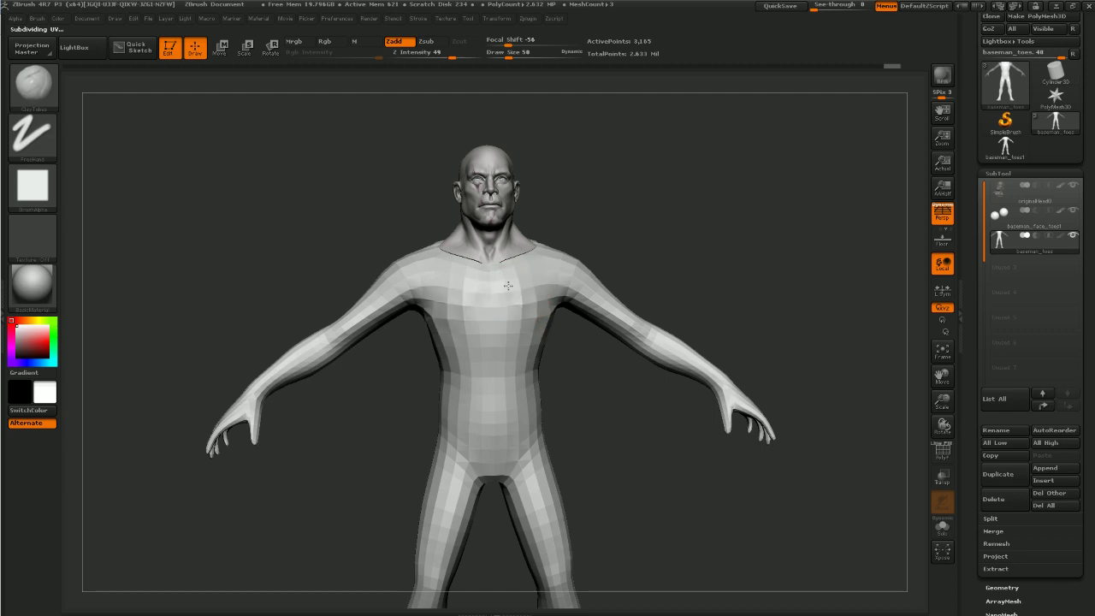
mouse_move(540, 329)
mouse_down()
mouse_move(508, 339)
mouse_move(505, 356)
mouse_up()
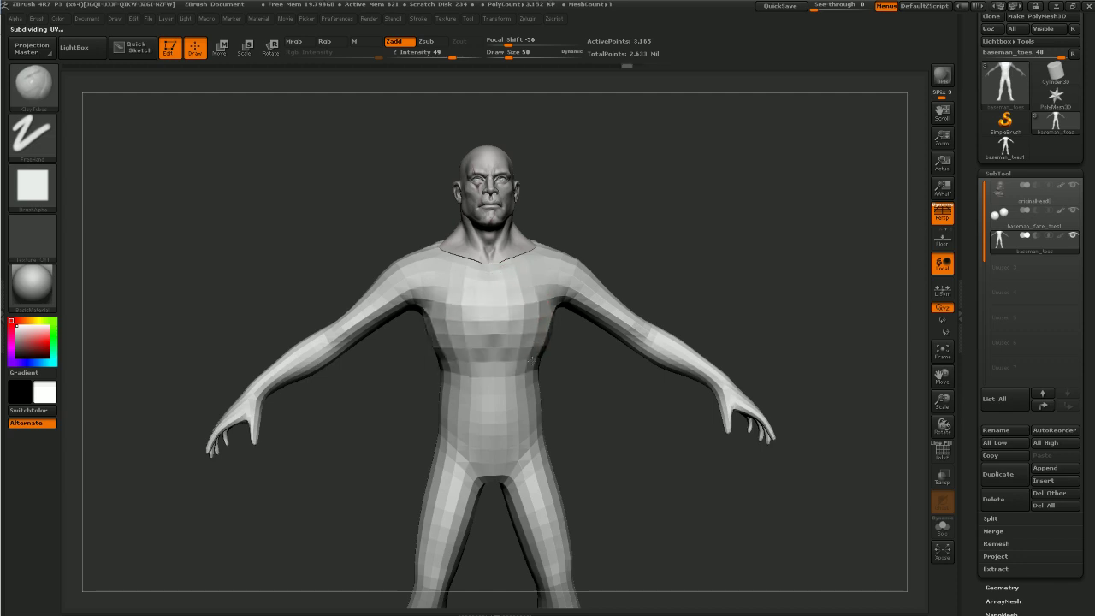
Build up the muscle masses of the lower back and shoulder blades with ClayTubes strokes
drag(681, 362, 552, 380)
drag(622, 383, 556, 357)
mouse_move(471, 332)
mouse_down()
mouse_move(519, 406)
mouse_move(465, 319)
mouse_move(504, 351)
mouse_up()
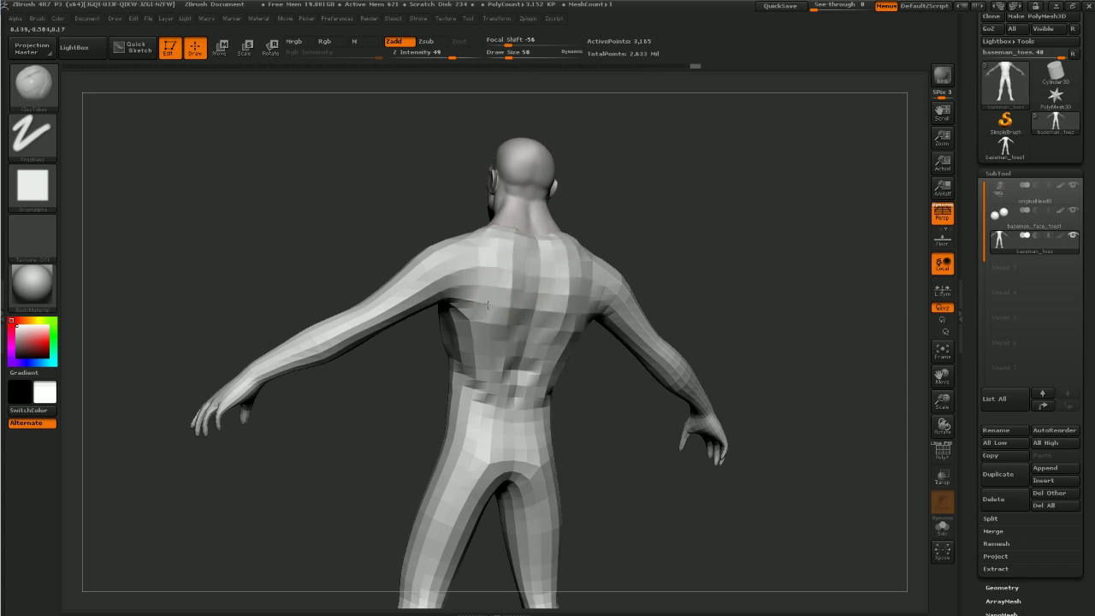
drag(476, 309, 495, 259)
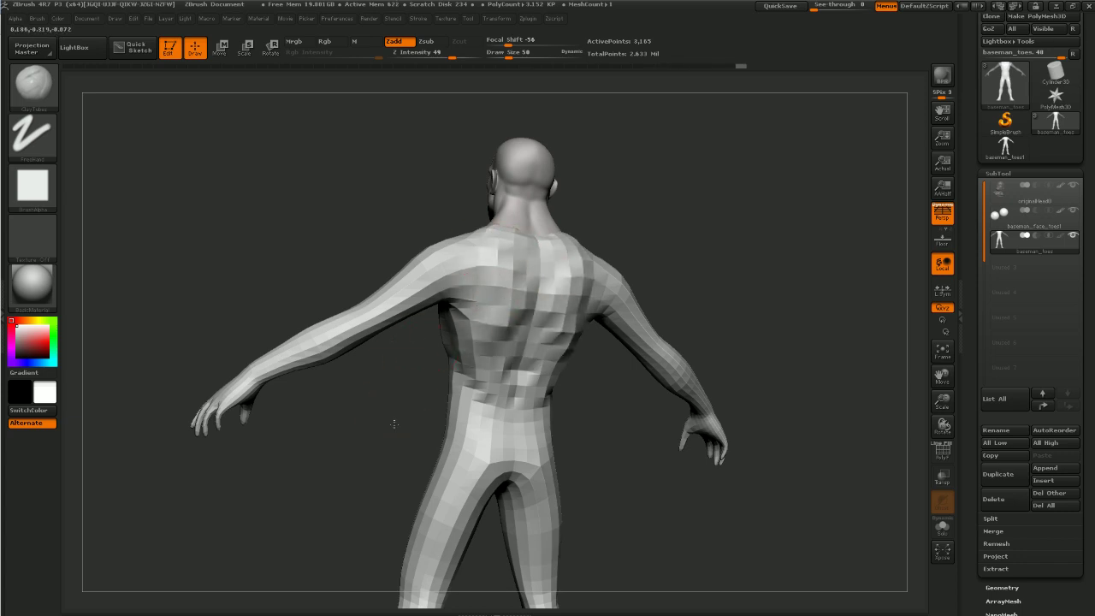
drag(395, 425, 404, 359)
Add ClayTubes strokes around the waist, hips and lower abdomen to define the pelvis
drag(472, 396, 464, 411)
mouse_move(380, 415)
mouse_down()
mouse_move(513, 401)
mouse_move(506, 386)
mouse_move(467, 381)
mouse_up()
mouse_move(462, 315)
mouse_down()
mouse_move(473, 368)
mouse_move(499, 344)
mouse_move(481, 395)
mouse_up()
drag(536, 386, 542, 378)
mouse_move(498, 349)
mouse_down()
mouse_move(524, 371)
mouse_move(537, 487)
mouse_up()
Thicken the thighs from the front and sides with the Inflat brush
mouse_move(592, 494)
alt+mouse_down()
mouse_move(585, 418)
mouse_move(594, 416)
alt+mouse_up()
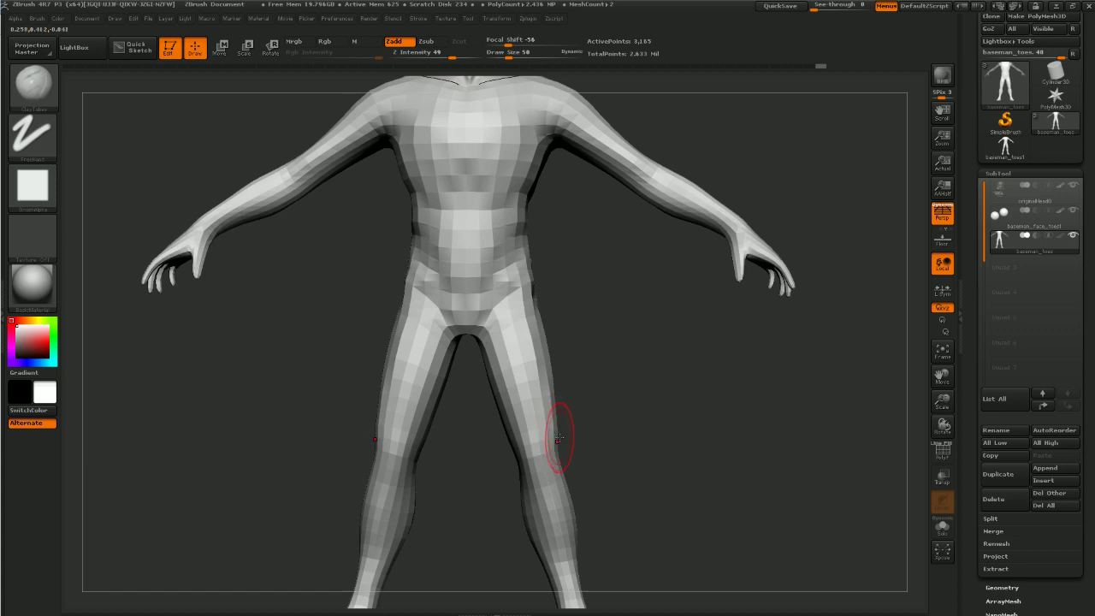
key(b)
key(i)
key(n)
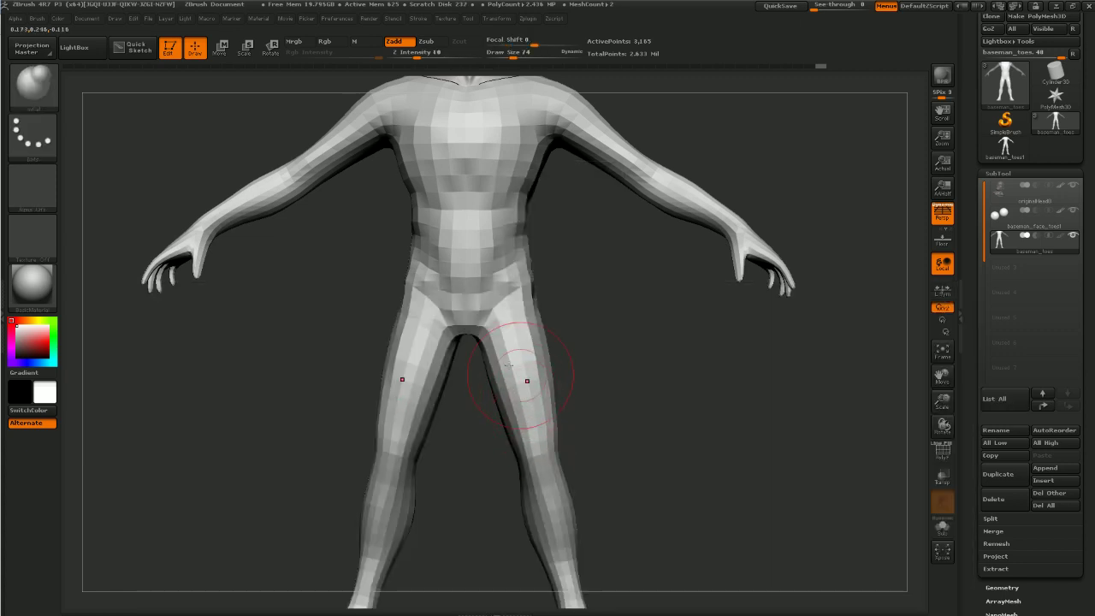
drag(527, 385, 528, 437)
drag(588, 383, 600, 391)
mouse_move(526, 391)
mouse_down()
mouse_move(498, 389)
mouse_move(502, 411)
mouse_up()
drag(469, 454, 547, 451)
drag(505, 409, 518, 440)
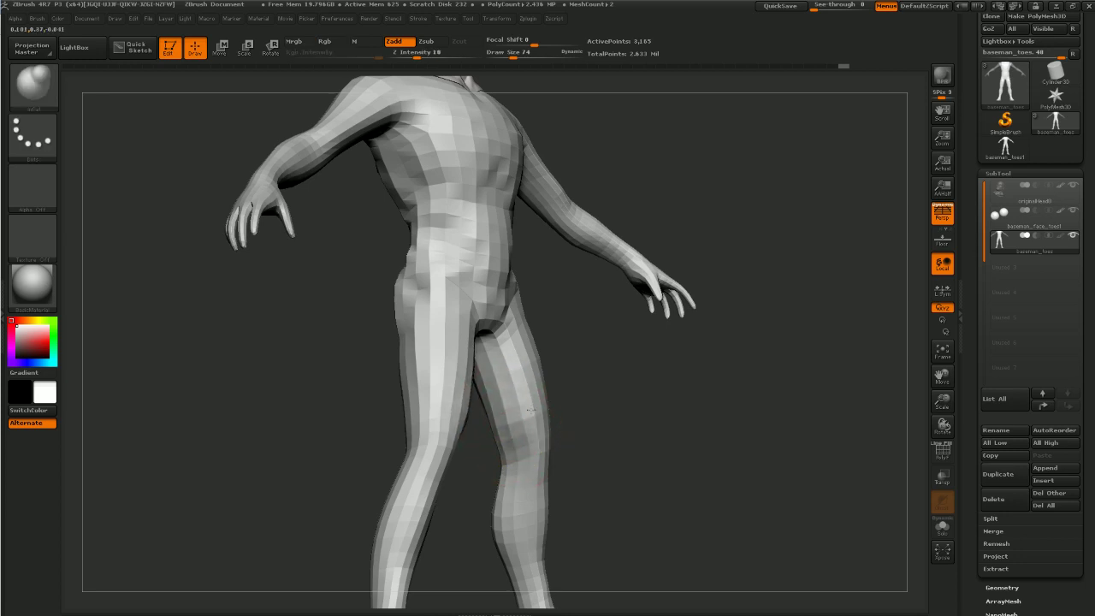
mouse_move(638, 444)
mouse_down()
mouse_move(542, 428)
mouse_move(560, 429)
mouse_up()
drag(637, 434, 609, 435)
drag(567, 387, 556, 437)
Inflate the calves from the back of the legs
mouse_move(599, 469)
mouse_down()
mouse_move(655, 474)
mouse_move(680, 329)
mouse_up()
mouse_move(693, 376)
mouse_down()
mouse_move(565, 389)
mouse_move(484, 348)
mouse_move(469, 325)
mouse_up()
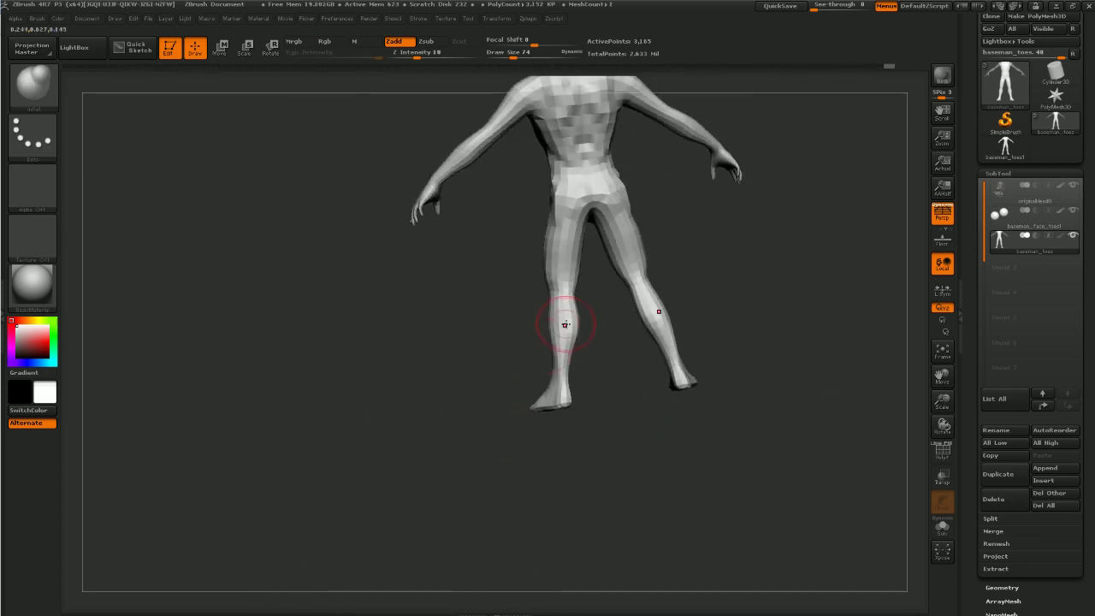
drag(564, 322, 569, 339)
mouse_move(610, 336)
mouse_down()
mouse_move(625, 363)
mouse_move(561, 346)
mouse_up()
drag(489, 361, 608, 365)
Try to inflate the shoulders with the Inflat brush, and undo the stroke
alt+drag(667, 320, 702, 469)
alt+drag(703, 469, 695, 501)
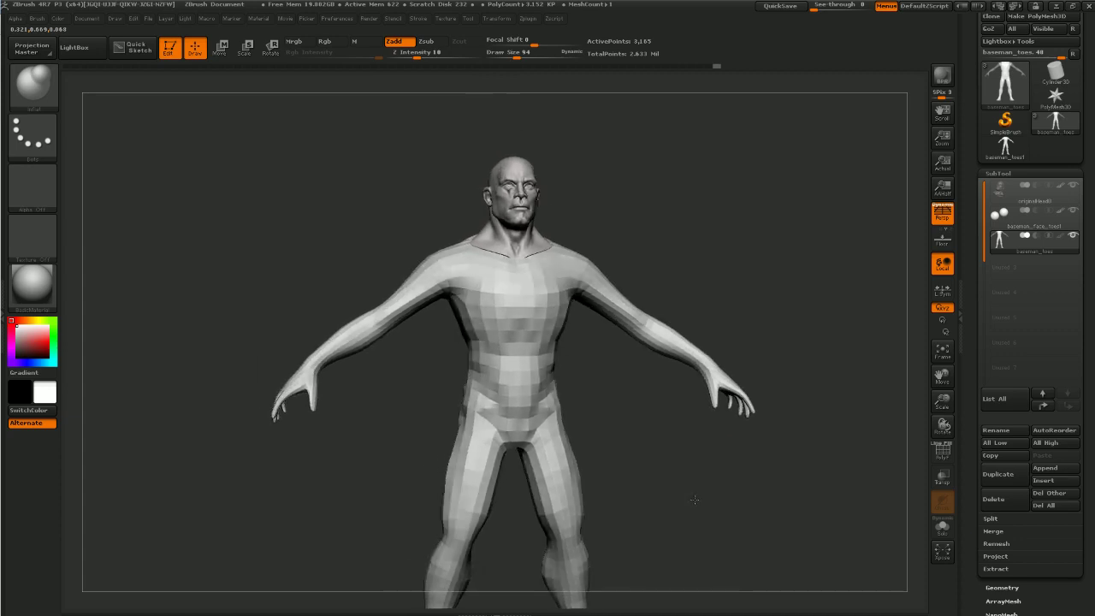
drag(602, 315, 602, 291)
mouse_move(650, 194)
alt+mouse_down()
mouse_move(669, 270)
mouse_move(696, 264)
mouse_move(659, 291)
alt+mouse_up()
drag(604, 334, 616, 335)
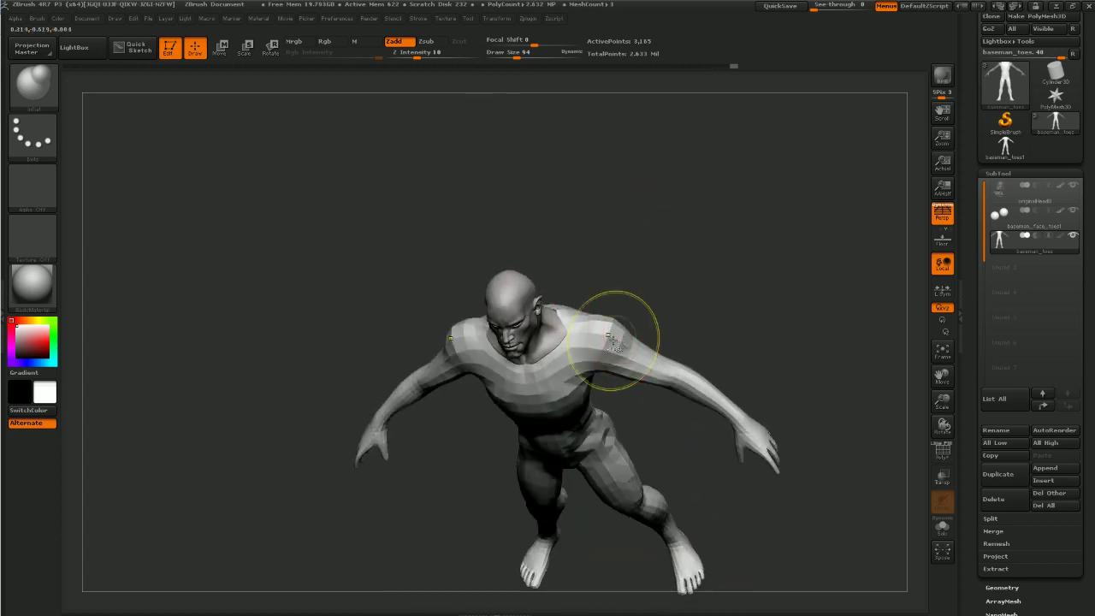
key(ctrl+z)
Build up the tops of the shoulders with the ClayTubes brush
key(b)
key(c)
key(t)
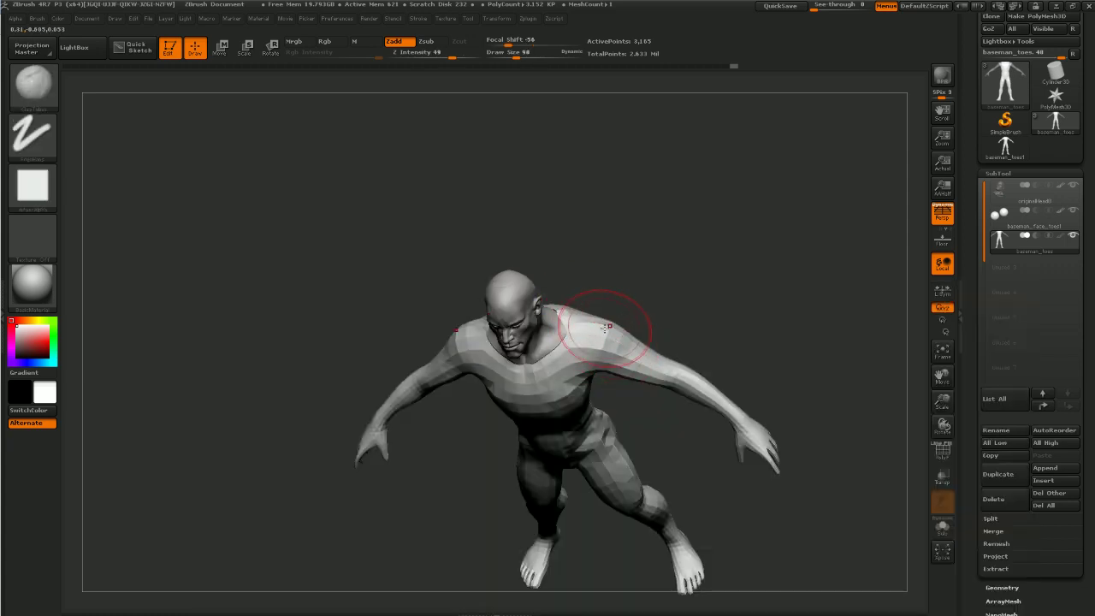
drag(590, 355, 624, 343)
mouse_move(602, 340)
right_down()
mouse_move(619, 340)
mouse_move(584, 401)
mouse_move(598, 351)
mouse_move(575, 391)
mouse_move(588, 379)
right_up()
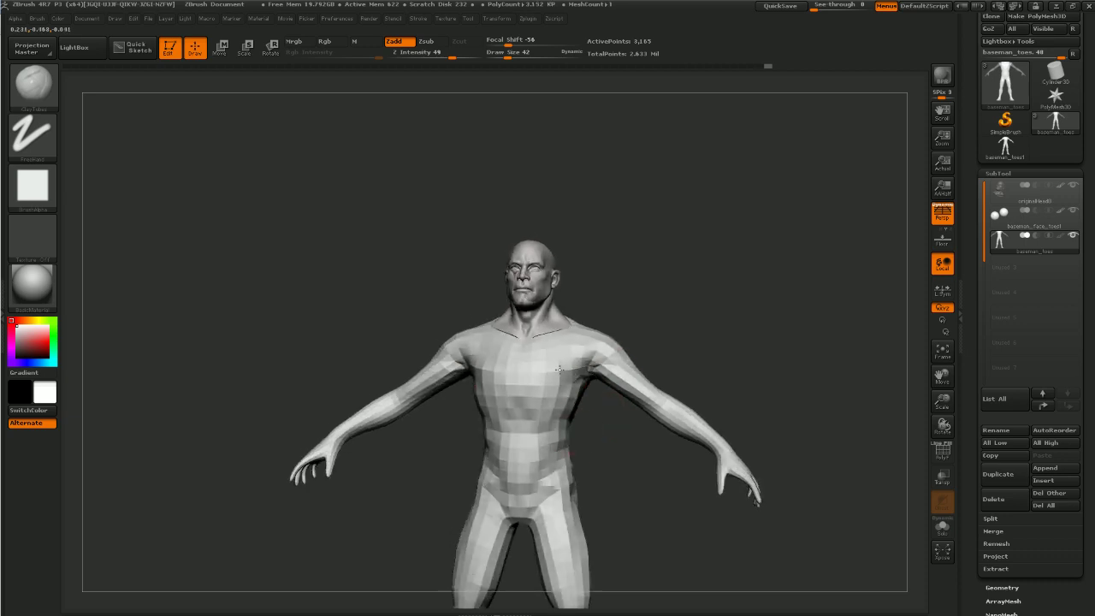
Build up the chest muscles with ClayTubes strokes across the pectorals and their lower edge
drag(524, 389, 590, 397)
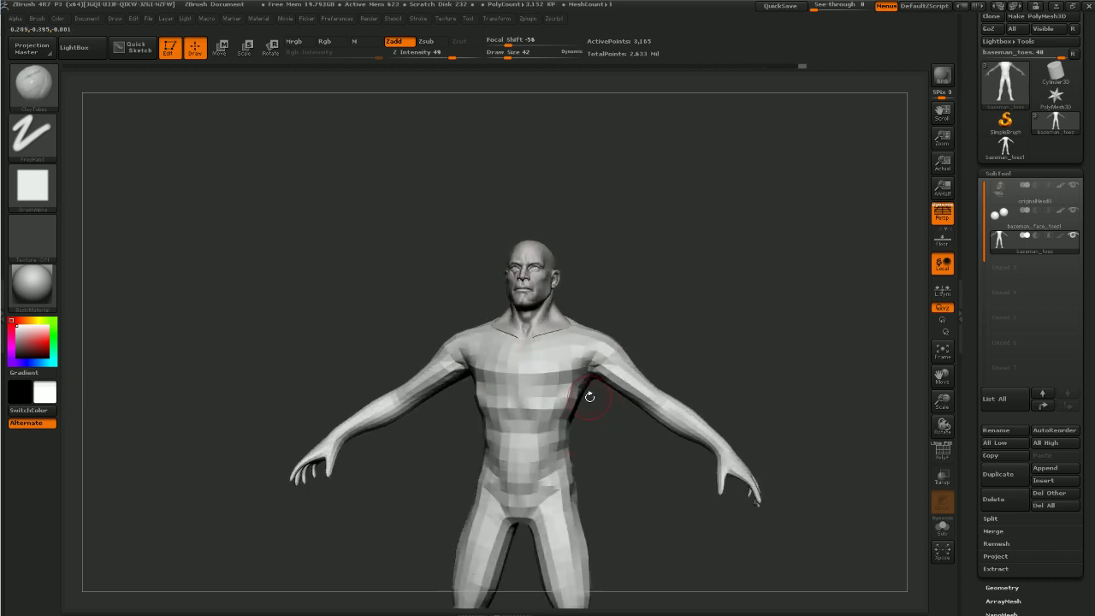
drag(631, 293, 565, 341)
drag(518, 299, 568, 287)
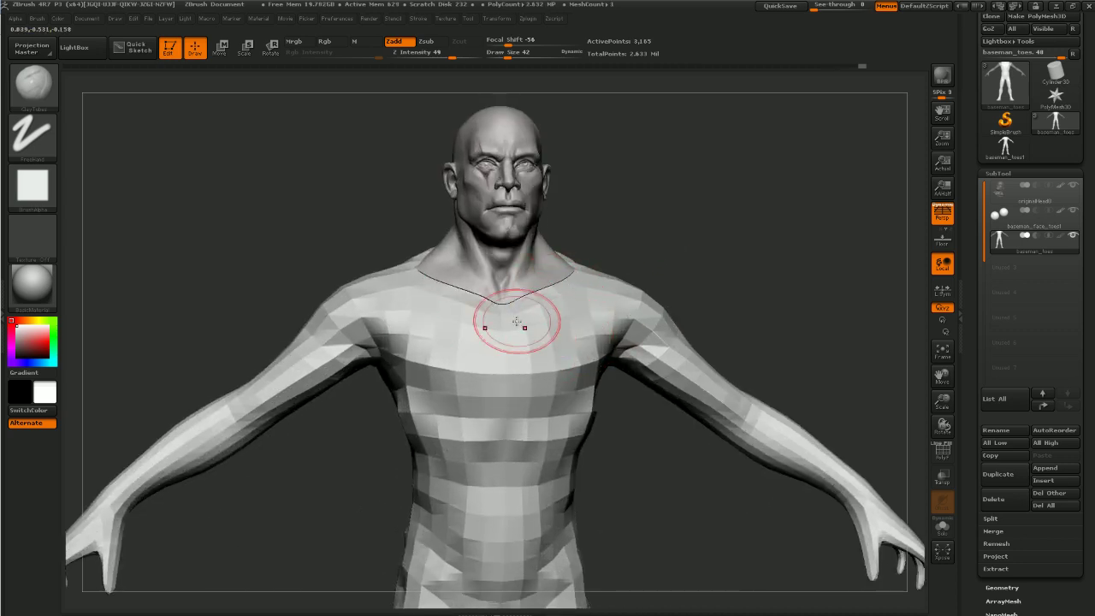
Switch to the Inflat brush and lower the body mesh to its lowest subdivision level
key(bracketleft)
key(bracketleft)
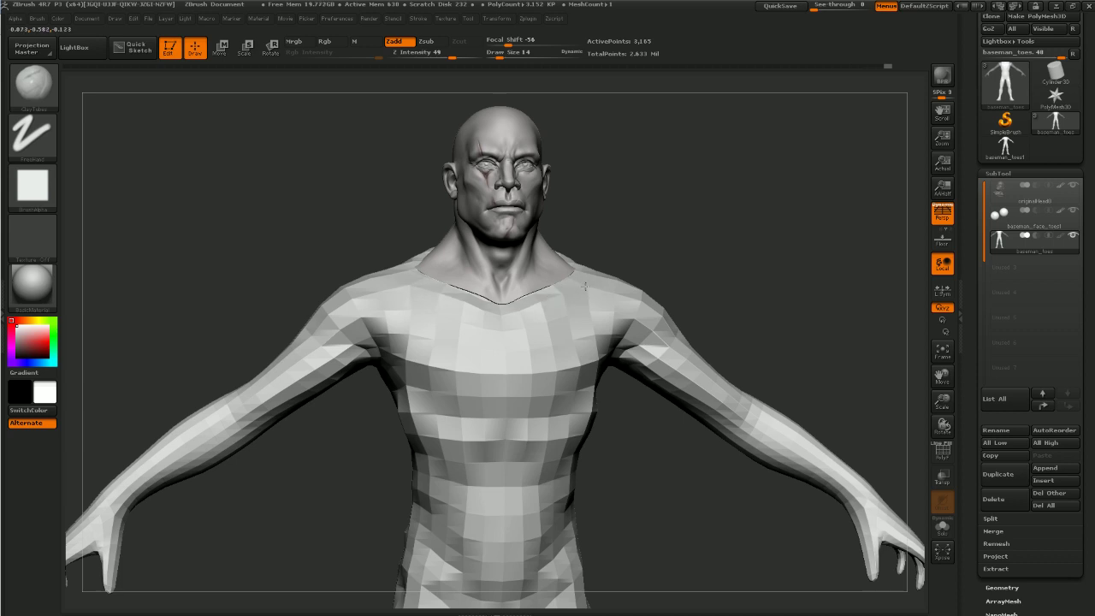
alt+drag(718, 268, 764, 348)
key(b)
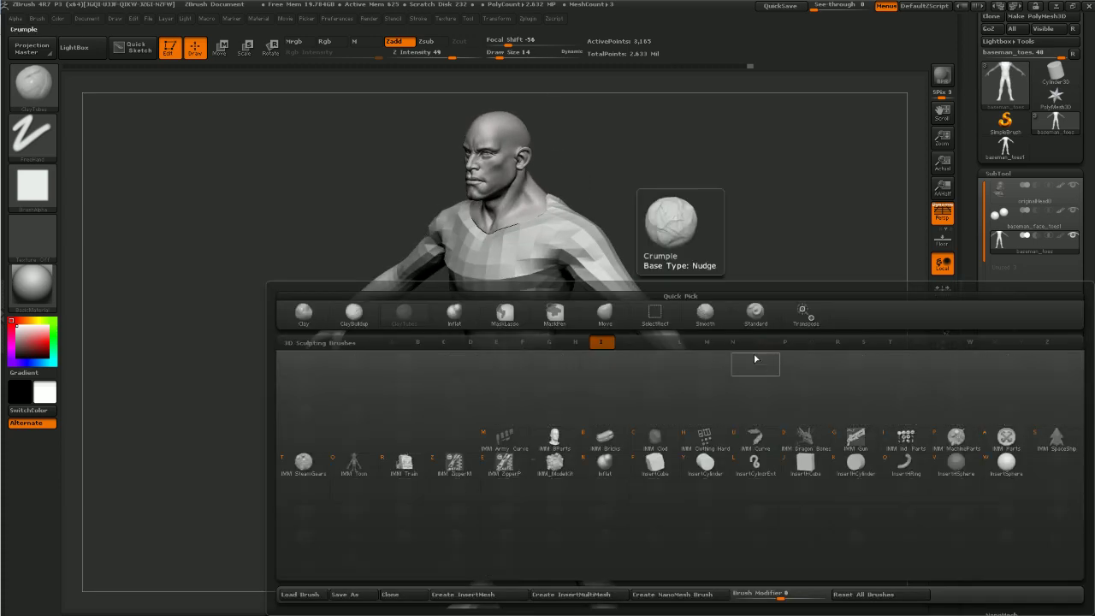
click(687, 460)
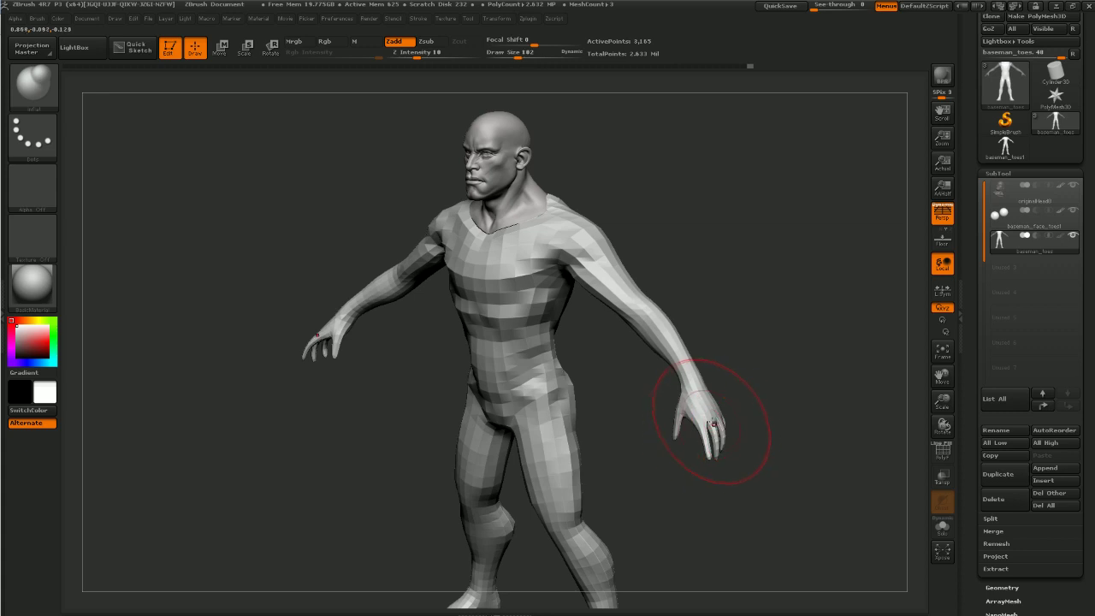
key(shift+d)
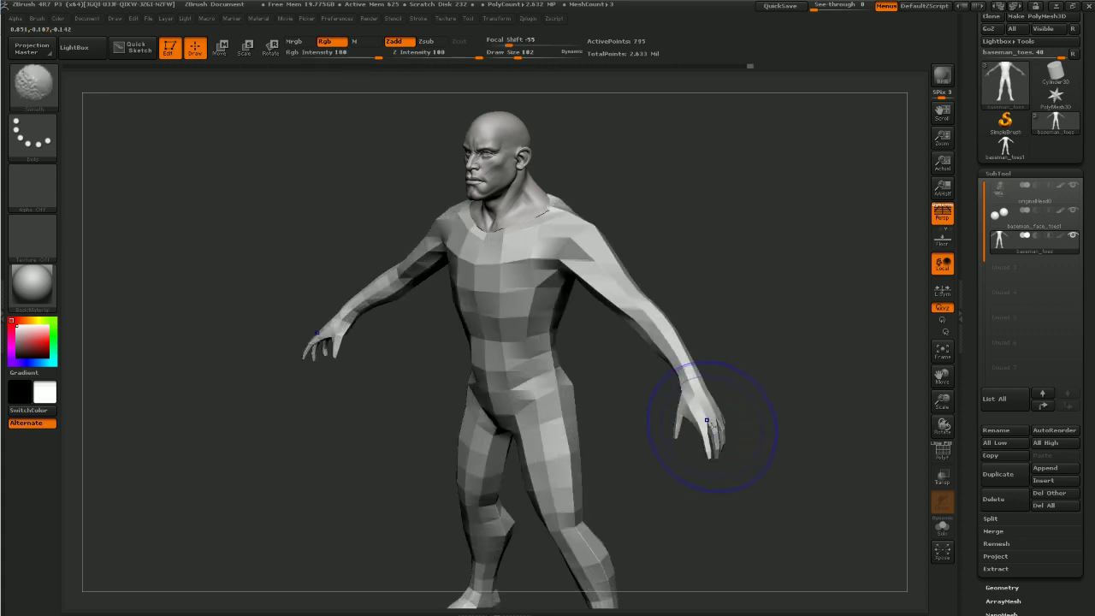
Thicken the hands and fingers with the Inflat brush at the low subdivision level, working around the hand
mouse_move(710, 429)
mouse_down()
mouse_move(708, 460)
mouse_move(726, 456)
mouse_up()
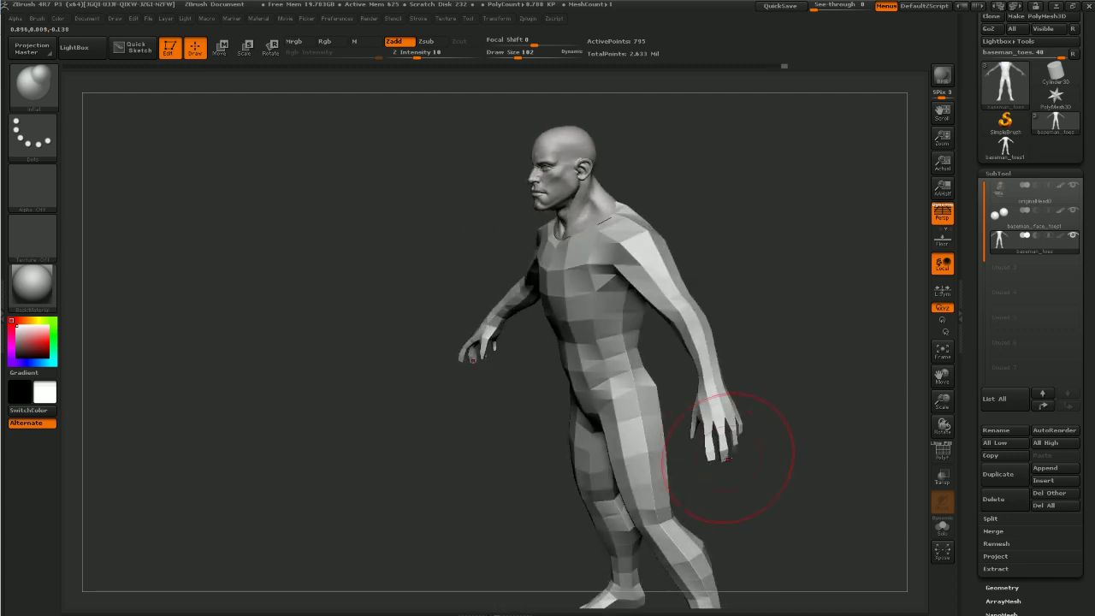
mouse_move(803, 432)
mouse_down()
mouse_move(759, 426)
mouse_move(753, 438)
mouse_up()
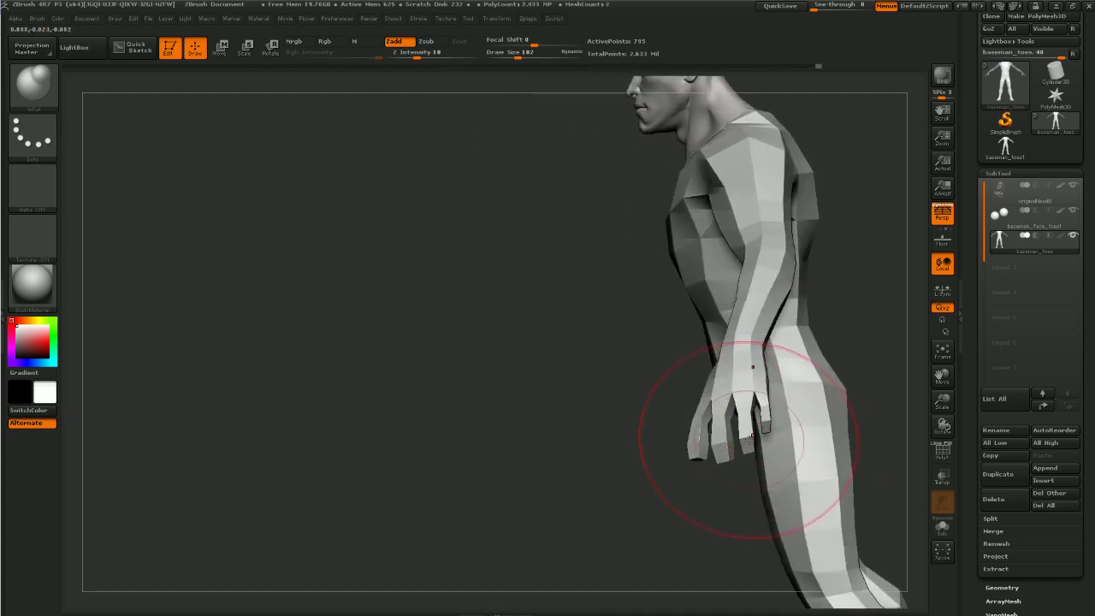
drag(712, 524, 620, 519)
drag(618, 448, 768, 415)
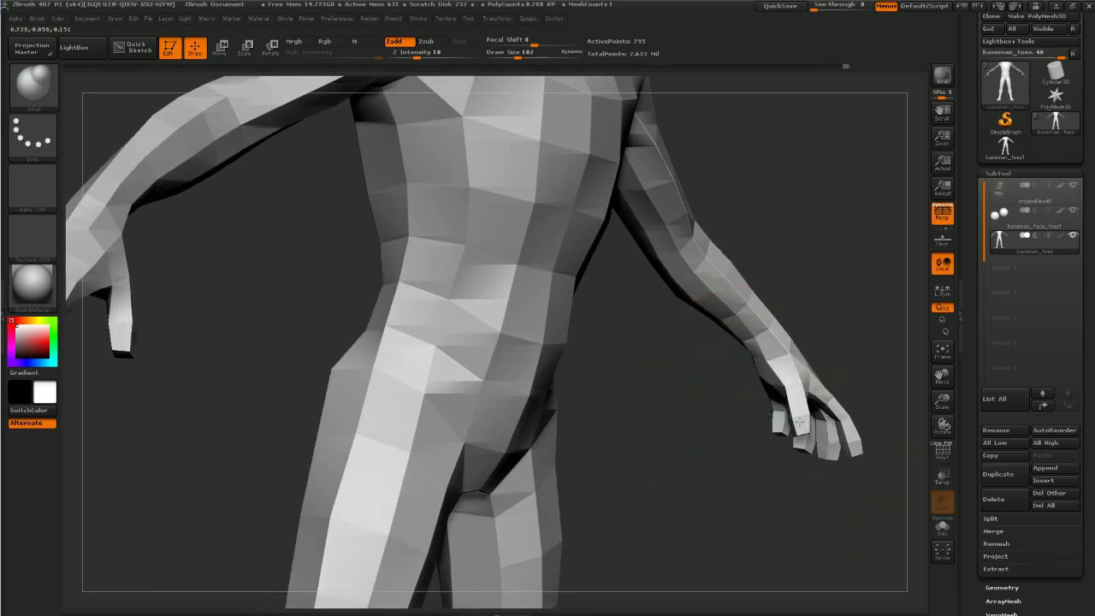
mouse_move(782, 477)
mouse_down()
mouse_move(736, 517)
mouse_move(876, 303)
mouse_move(806, 352)
mouse_move(779, 395)
mouse_up()
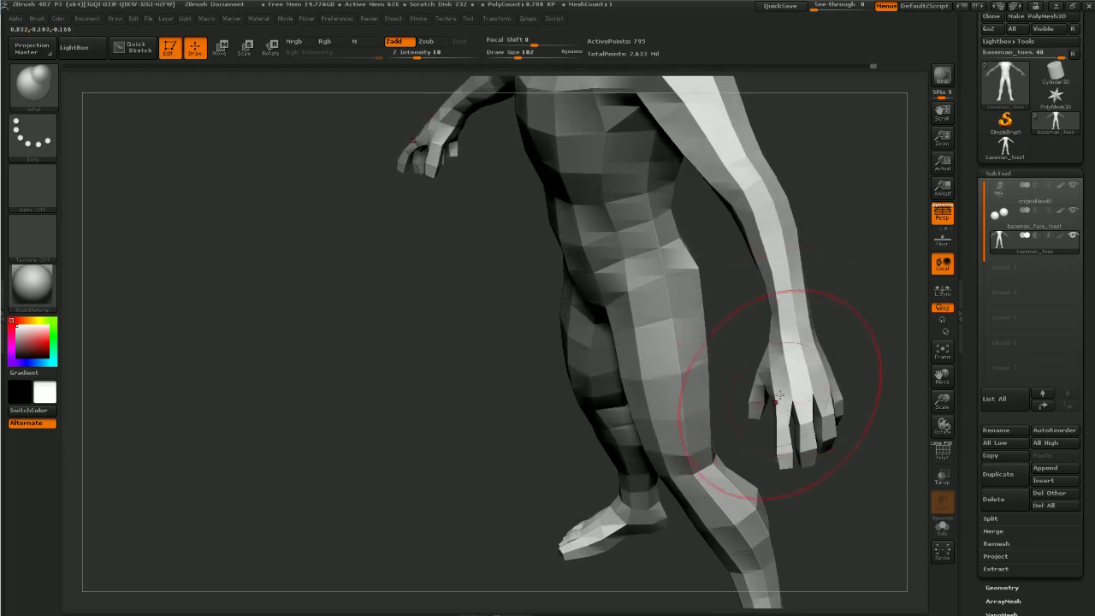
Inflate the individual fingers with the Inflat brush at a draw size of 34
key(bracketleft)
key(bracketleft)
key(bracketleft)
key(bracketleft)
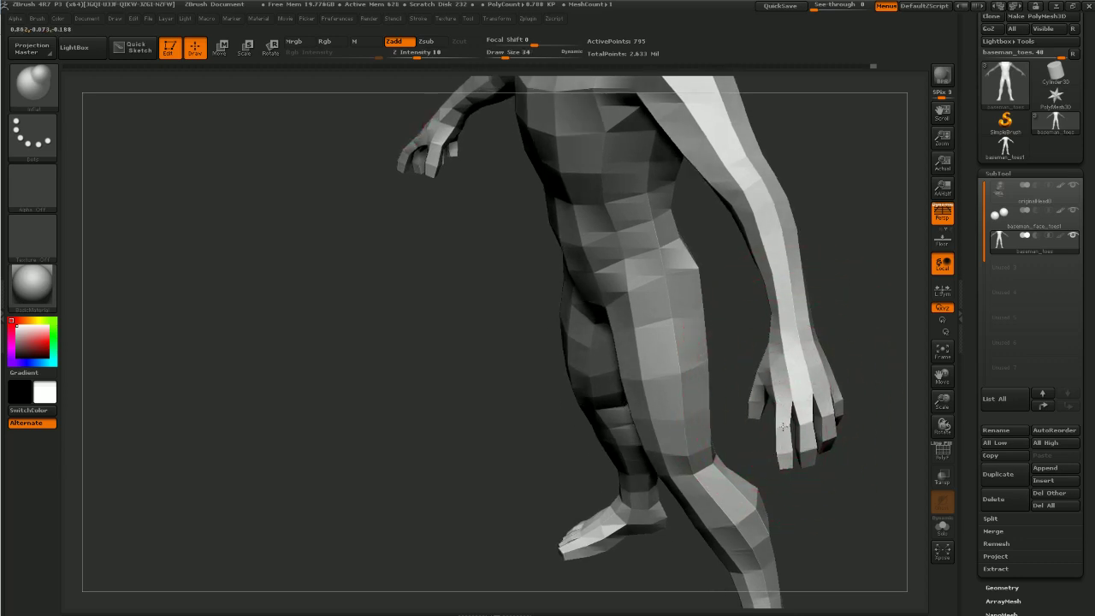
right_drag(828, 412, 849, 398)
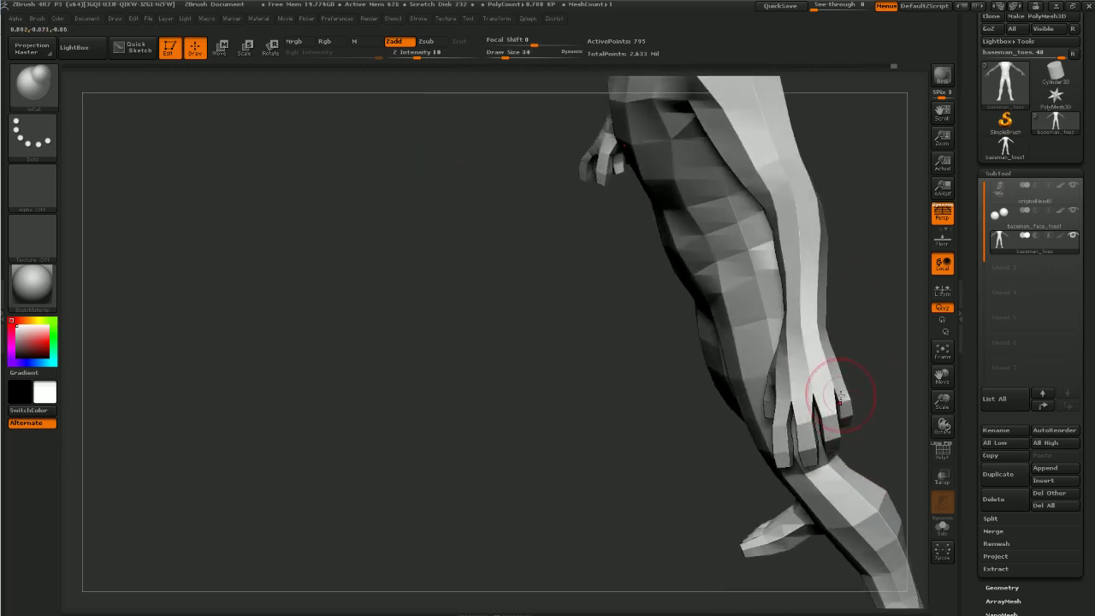
drag(881, 381, 848, 364)
mouse_move(685, 412)
mouse_down()
mouse_move(730, 403)
mouse_move(895, 275)
mouse_move(826, 339)
mouse_move(830, 348)
mouse_move(851, 318)
mouse_up()
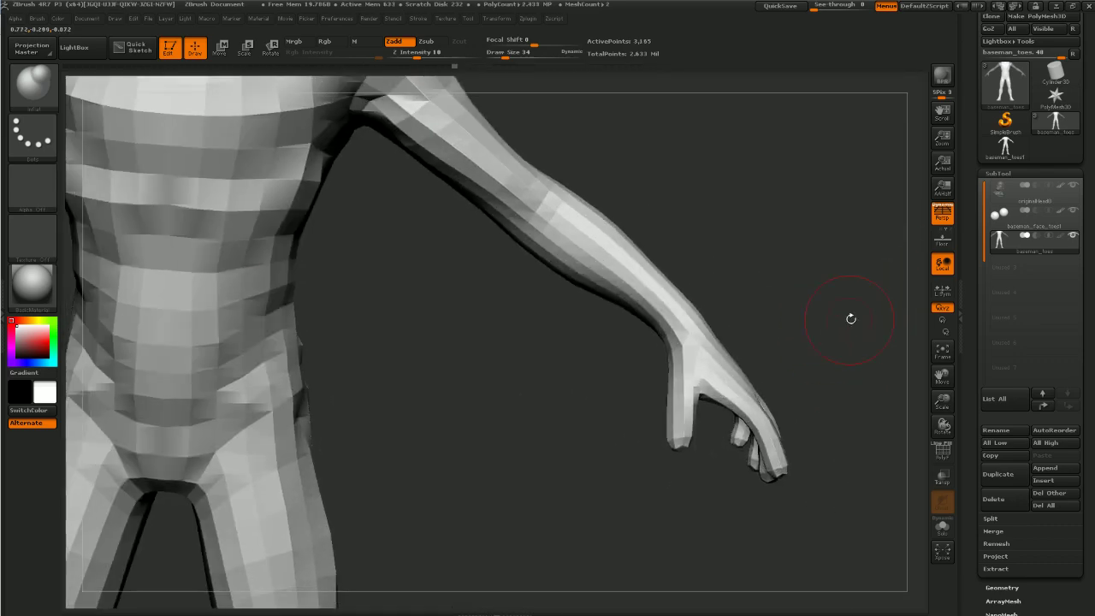
Step between subdivision levels and even out the thickness of the thumb and fingers with the Inflat brush
key(shift+d)
drag(860, 369, 840, 351)
key(d)
drag(751, 363, 801, 359)
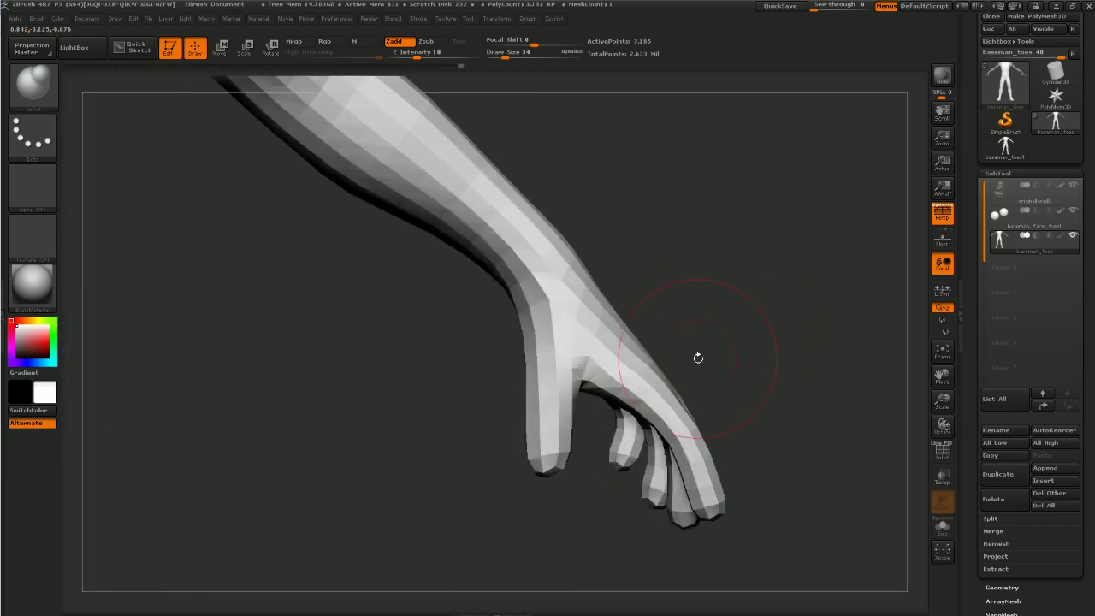
mouse_move(491, 521)
mouse_down()
mouse_move(561, 458)
mouse_move(558, 485)
mouse_up()
mouse_move(783, 368)
mouse_down()
mouse_move(716, 376)
mouse_move(773, 396)
mouse_move(762, 419)
mouse_move(718, 388)
mouse_up()
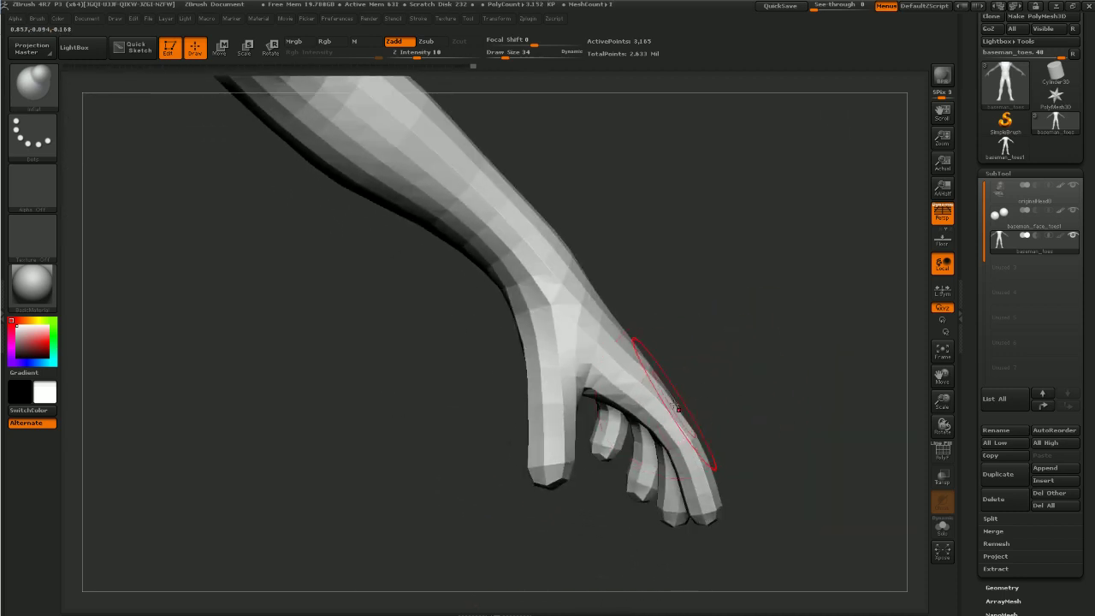
Reshape the thumb with the Move brush, undoing the trial strokes on it
key(b)
key(m)
key(v)
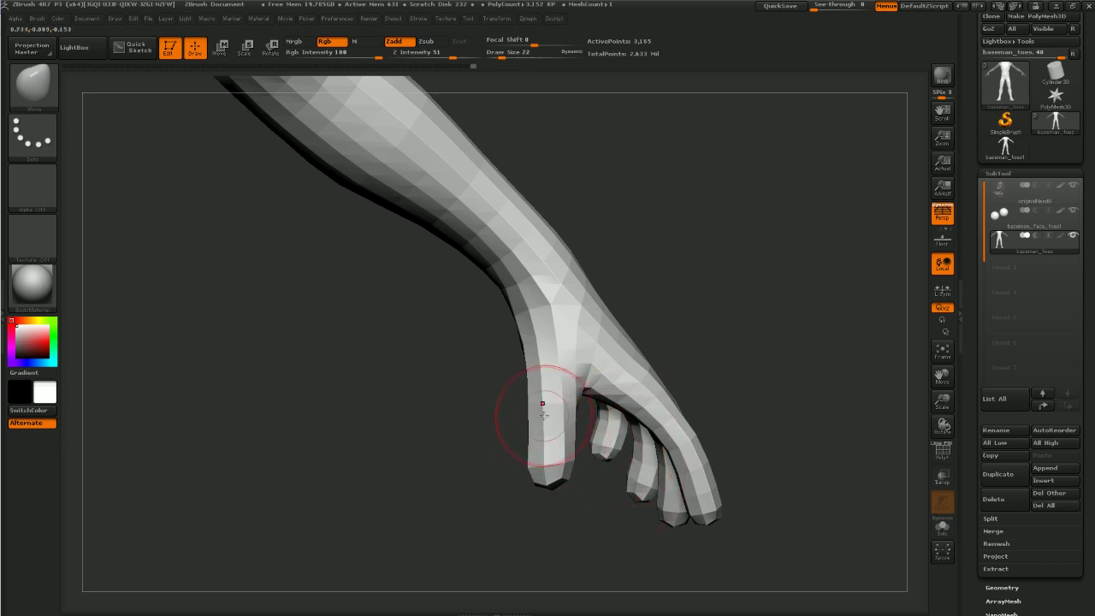
drag(507, 475, 458, 457)
key(ctrl+z)
mouse_move(557, 431)
mouse_down()
mouse_move(518, 414)
mouse_move(557, 432)
mouse_move(555, 496)
mouse_up()
key(ctrl+z)
drag(507, 446, 537, 477)
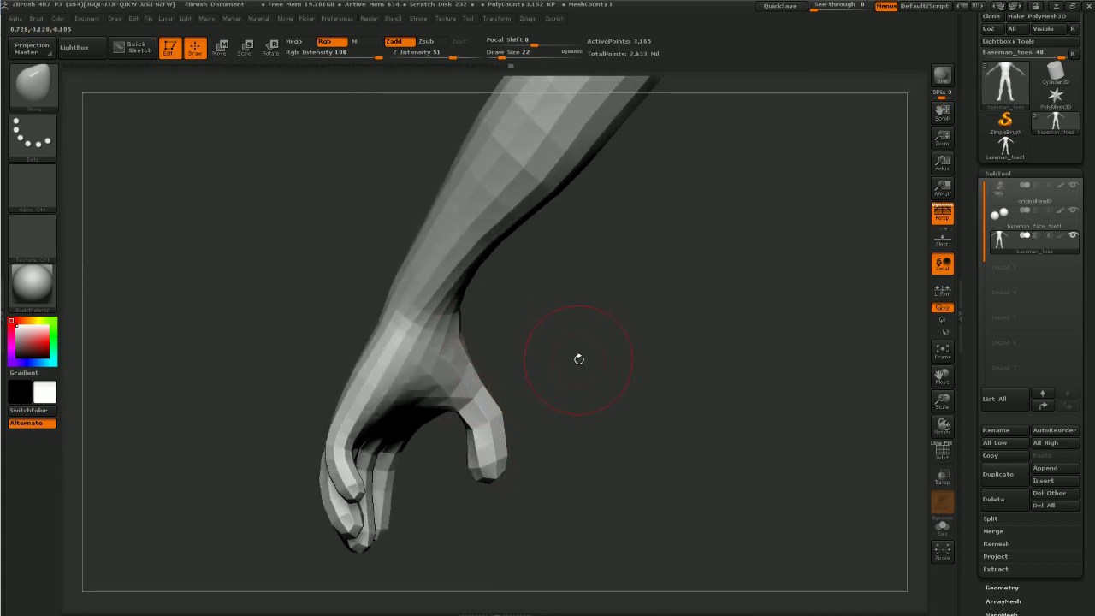
drag(579, 360, 536, 455)
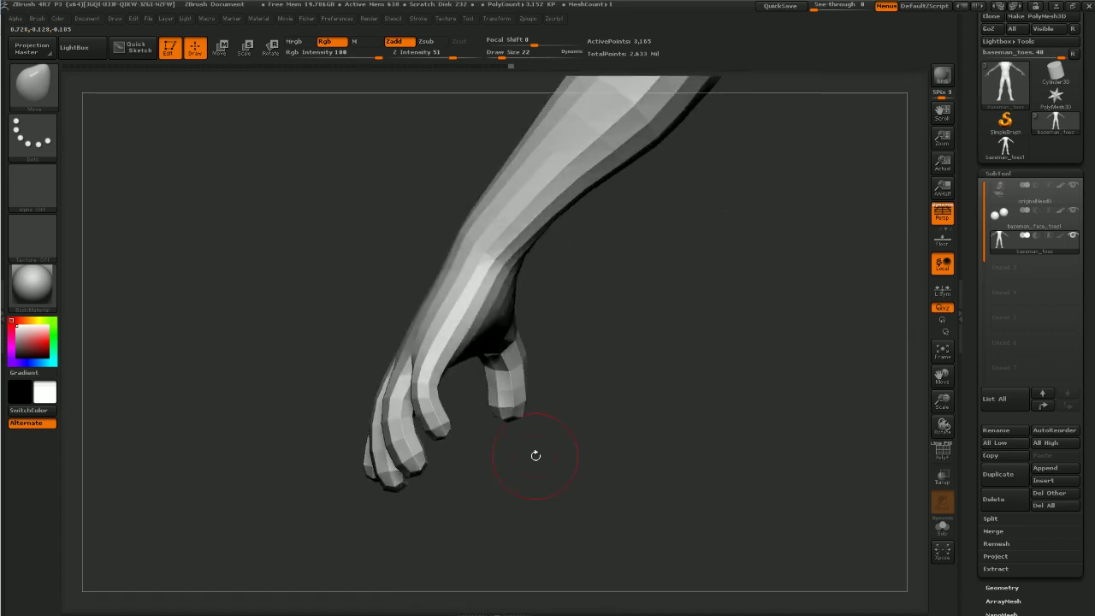
drag(477, 433, 702, 264)
Display the polygon wireframe and pull the inner and outer thigh contours wider with the Move brush
key(shift+f)
alt+drag(545, 484, 664, 321)
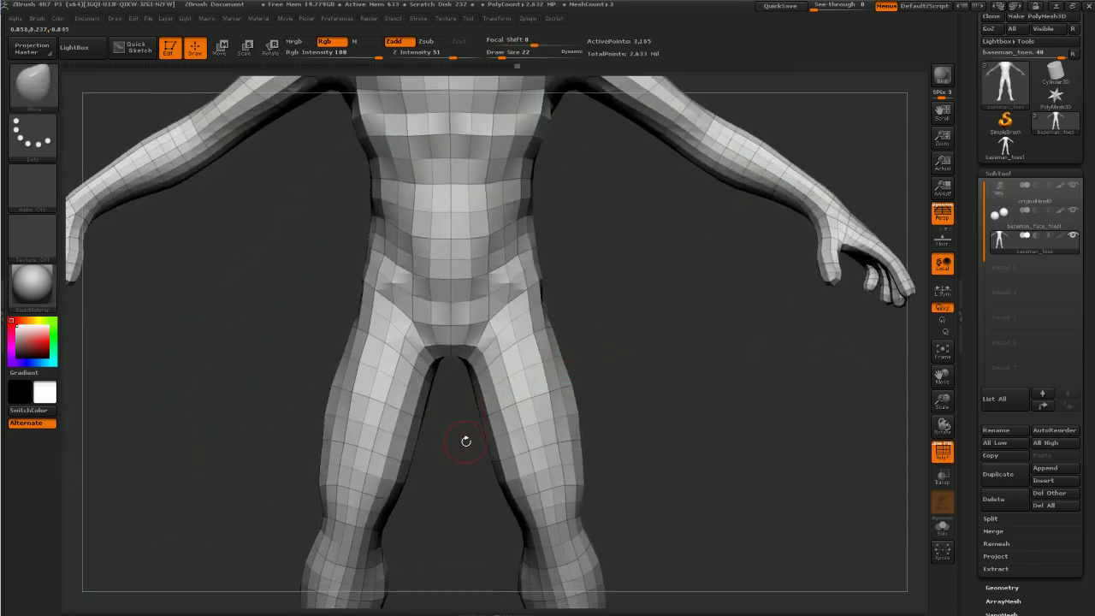
drag(492, 393, 483, 396)
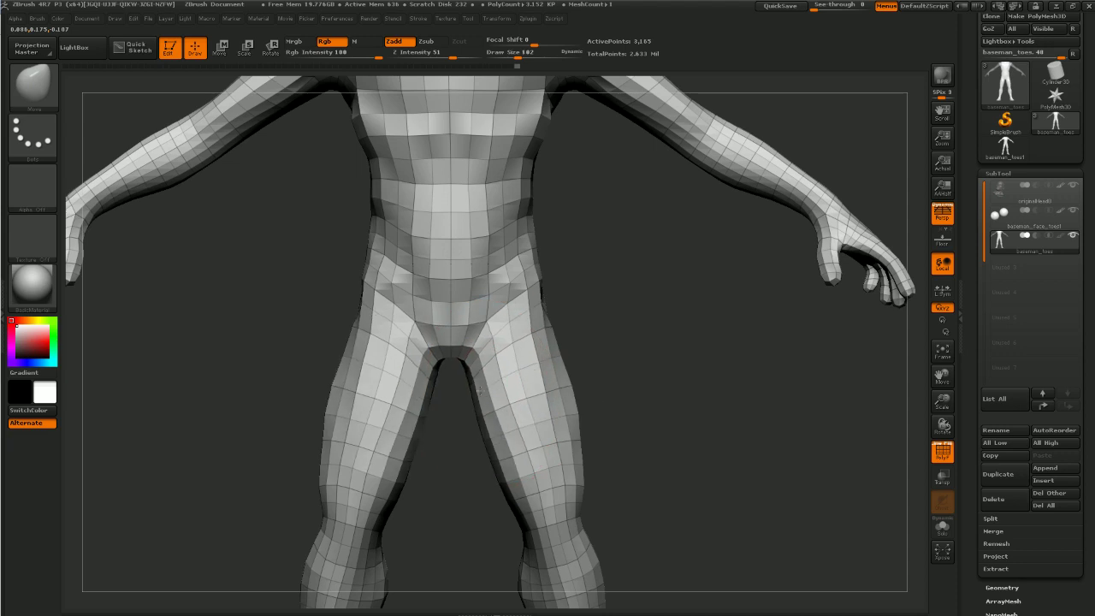
key(bracketright)
drag(501, 477, 492, 479)
drag(581, 449, 590, 454)
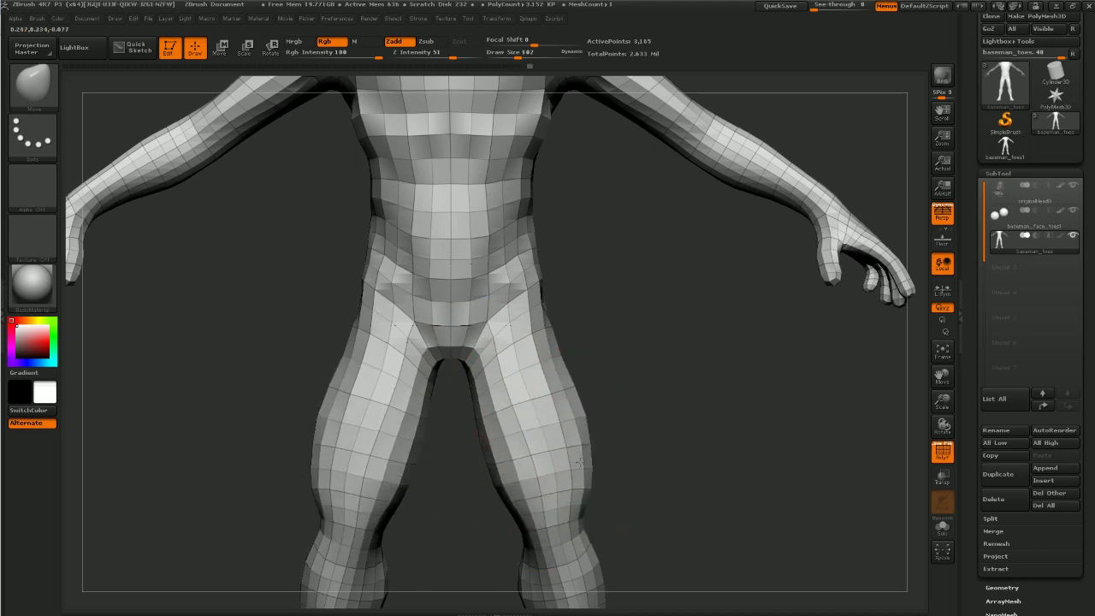
Push the inner and outer calf contours outward with the Move brush
mouse_move(618, 550)
alt+mouse_down()
mouse_move(618, 396)
mouse_move(575, 383)
mouse_move(530, 394)
mouse_move(578, 374)
alt+mouse_up()
alt+drag(631, 400, 624, 360)
drag(524, 416, 521, 418)
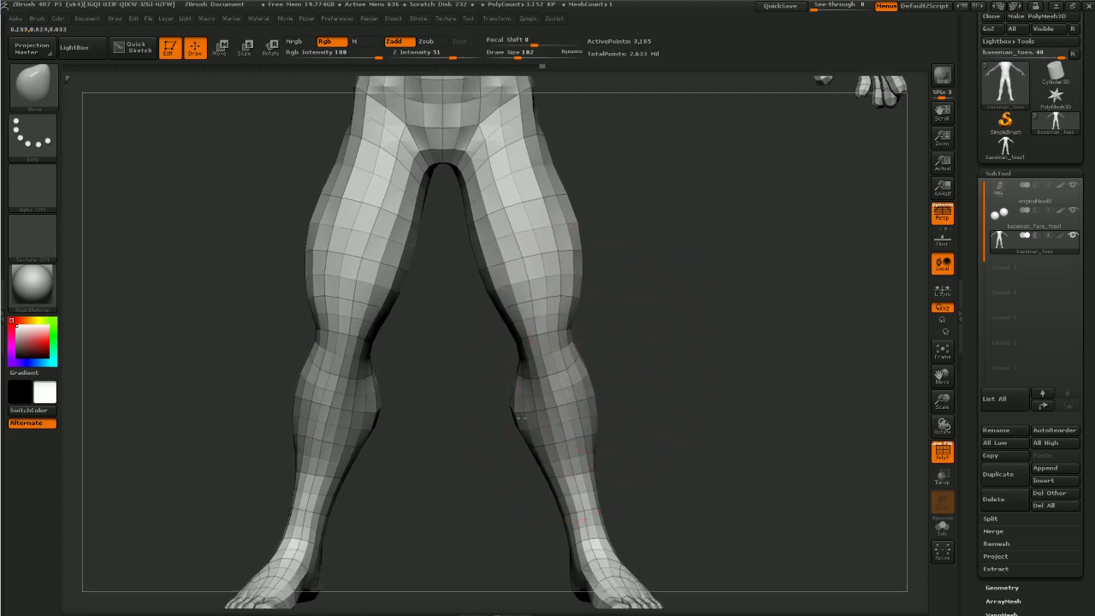
mouse_move(592, 412)
mouse_down()
mouse_move(676, 376)
mouse_move(699, 302)
mouse_move(610, 414)
mouse_up()
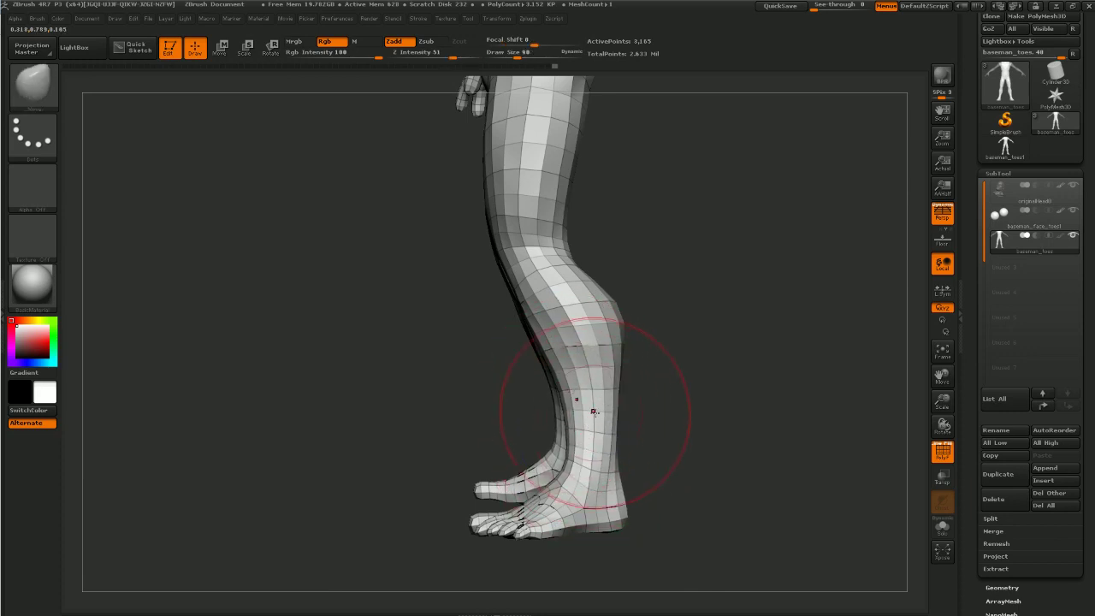
mouse_move(657, 436)
mouse_down()
mouse_move(724, 433)
mouse_move(711, 401)
mouse_move(681, 410)
mouse_move(674, 479)
mouse_move(665, 428)
mouse_up()
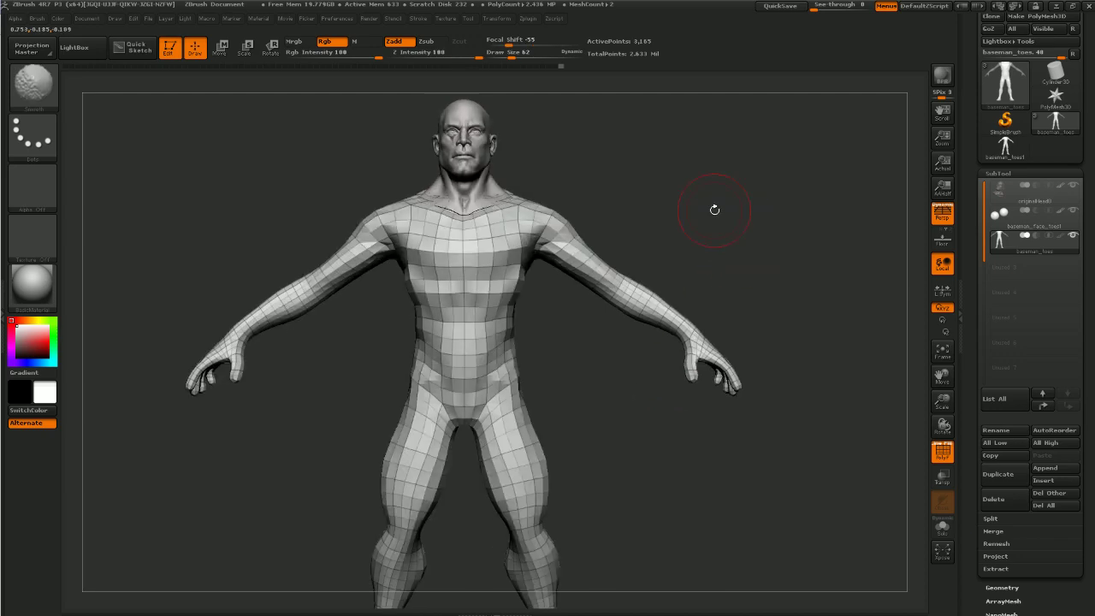
Adjust the arm's outer contour around the elbow with the Move brush
mouse_move(714, 210)
alt+mouse_down()
mouse_move(711, 272)
mouse_move(681, 309)
mouse_move(733, 306)
mouse_move(529, 436)
alt+mouse_up()
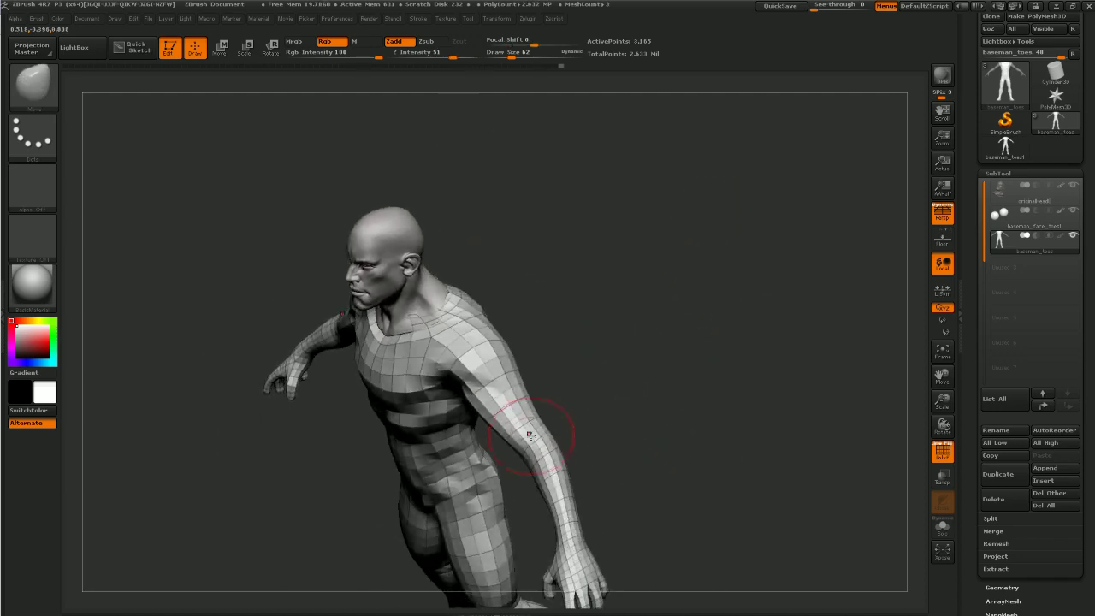
key(b)
key(m)
key(v)
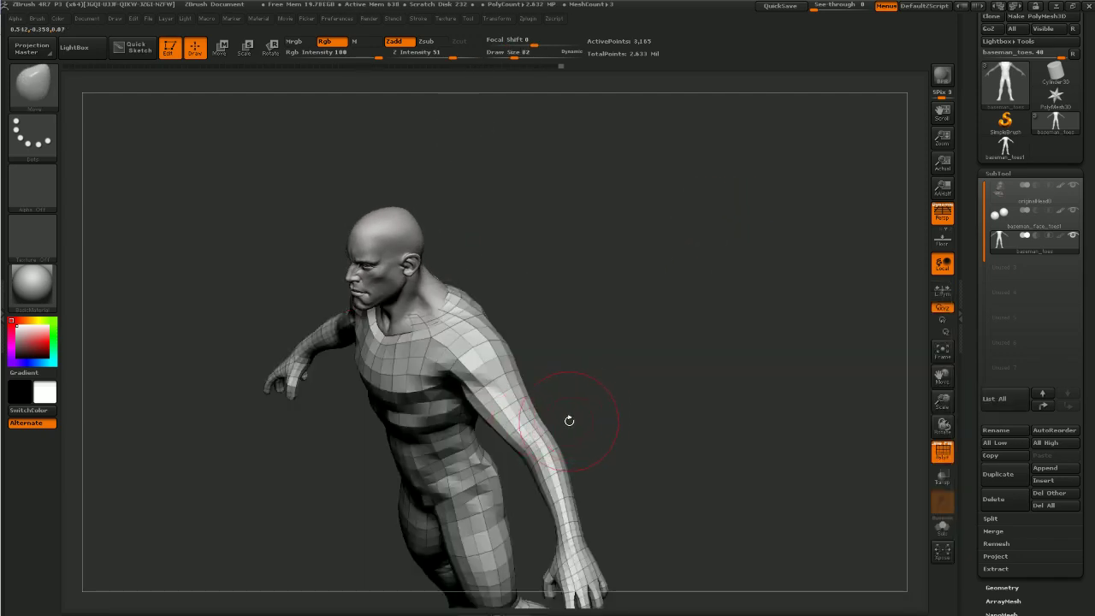
drag(557, 437, 533, 469)
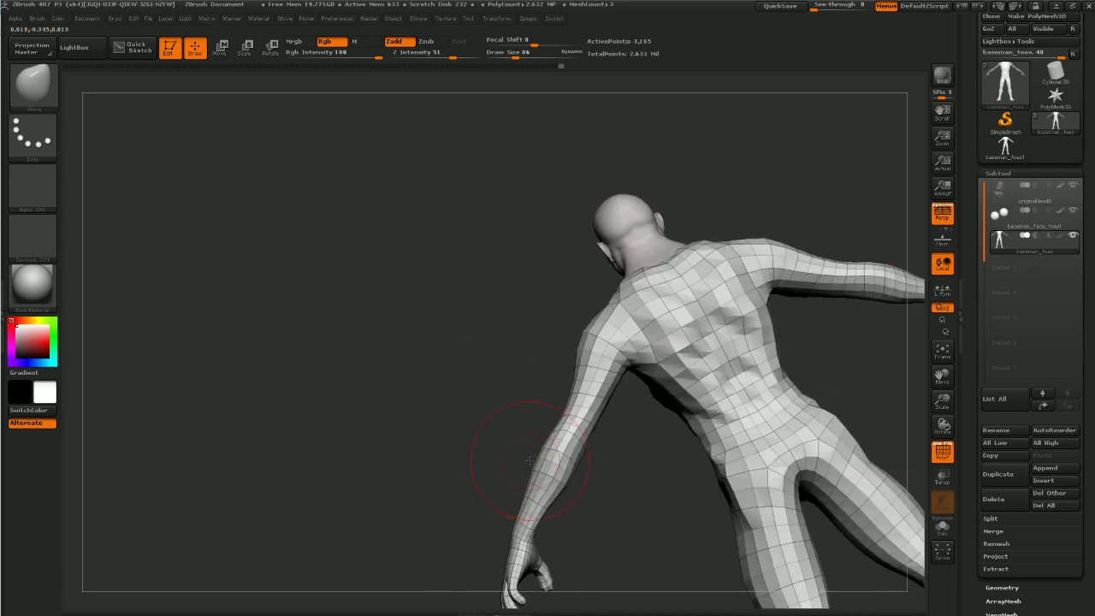
Build up the back of the upper arm with the ClayTubes brush
key(b)
key(c)
key(t)
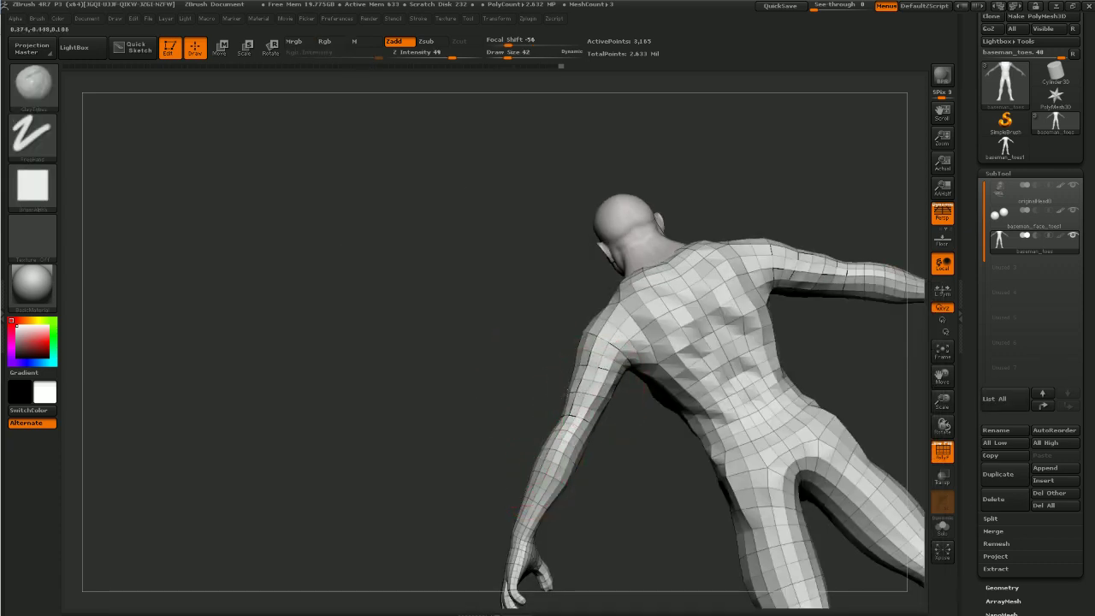
drag(530, 394, 588, 389)
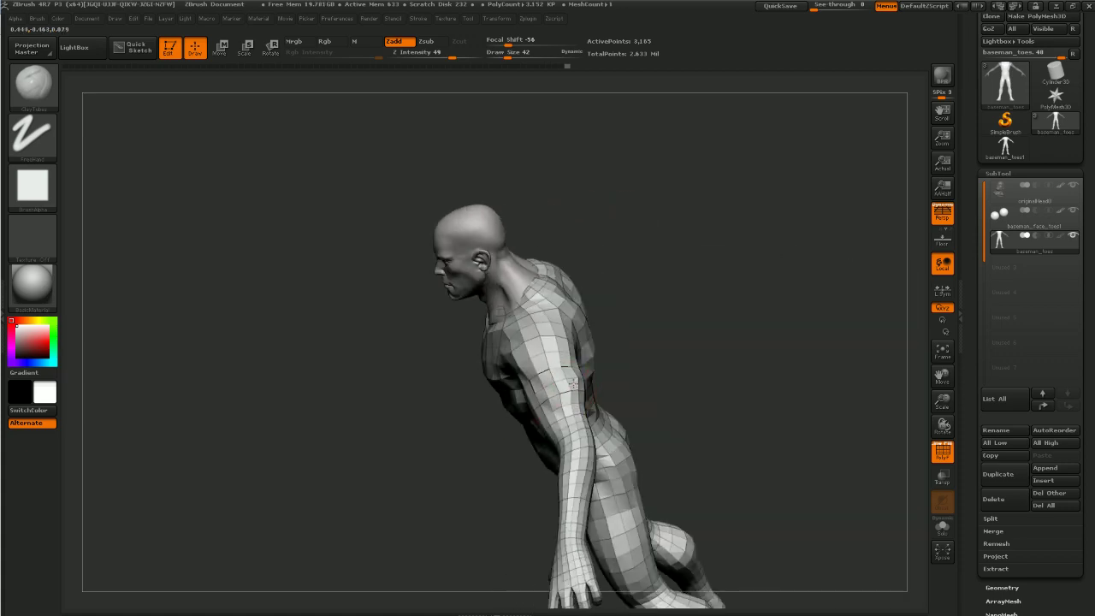
mouse_move(618, 352)
mouse_down()
mouse_move(539, 392)
mouse_move(670, 323)
mouse_move(676, 290)
mouse_move(658, 343)
mouse_up()
Carve the crease between the upper arm and forearm at the elbow with the Dam_Standard brush
key(b)
key(d)
key(s)
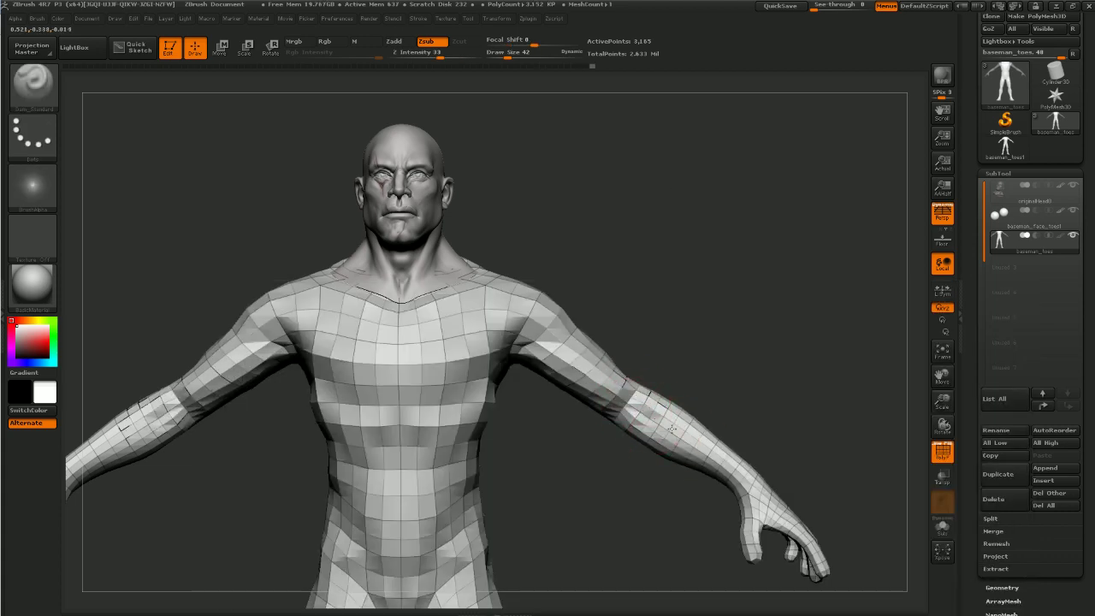
mouse_move(743, 415)
mouse_down()
mouse_move(717, 395)
mouse_move(727, 362)
mouse_move(667, 404)
mouse_move(692, 459)
mouse_up()
Build up the upper arm and the forearm muscles near the elbow with the ClayTubes brush
key(b)
key(c)
key(t)
alt+drag(729, 350, 748, 387)
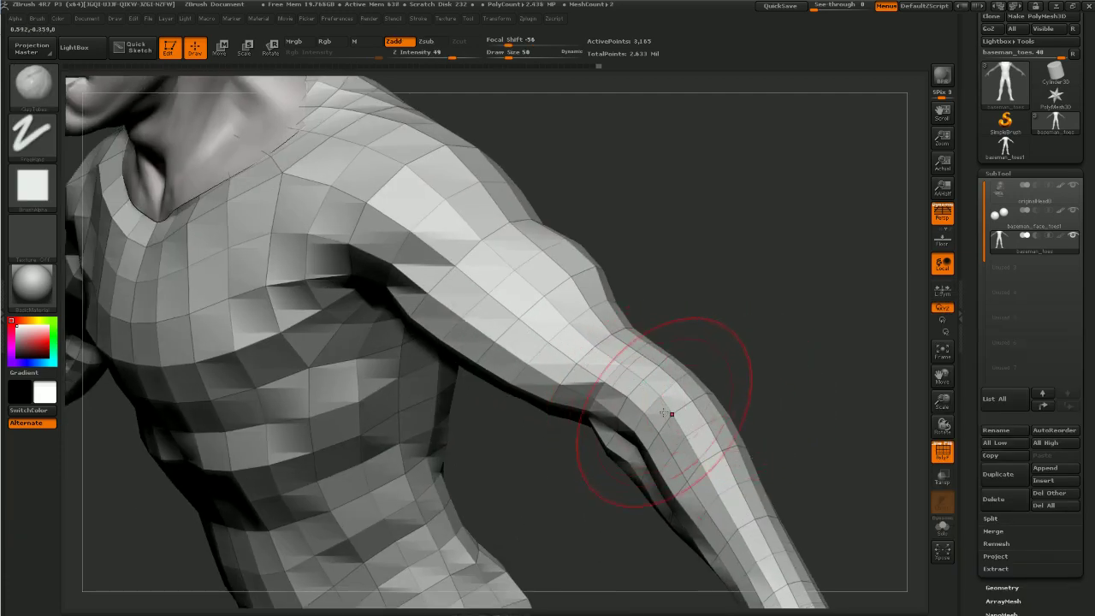
key(bracketleft)
shift+drag(836, 337, 798, 356)
drag(773, 408, 838, 401)
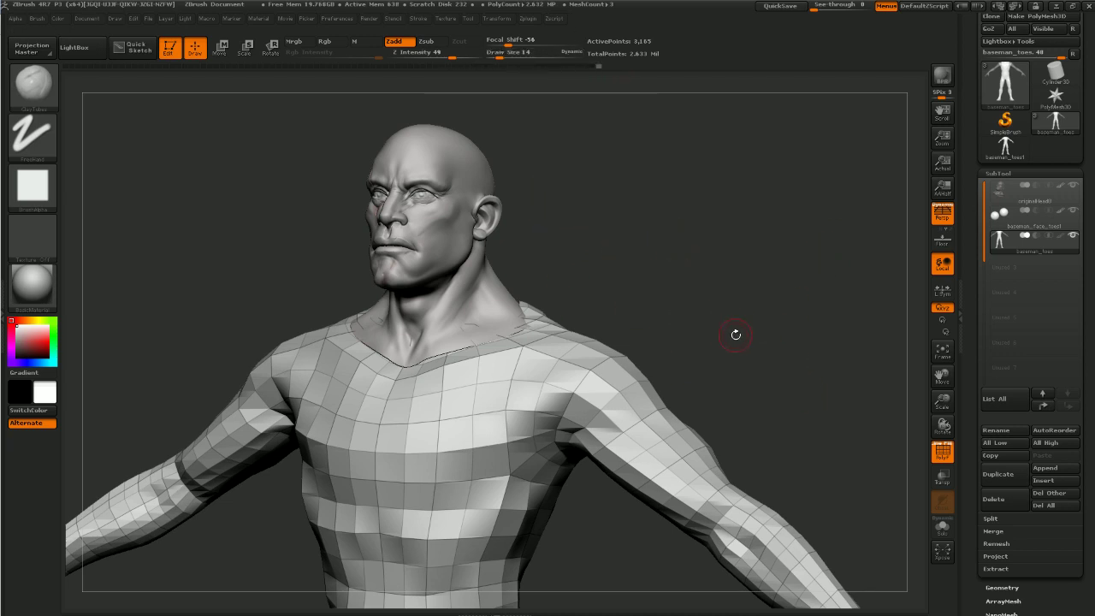
Try to toggle the Dynamic brush-size mode, and set the brush draw size to 62
alt+drag(739, 341, 778, 282)
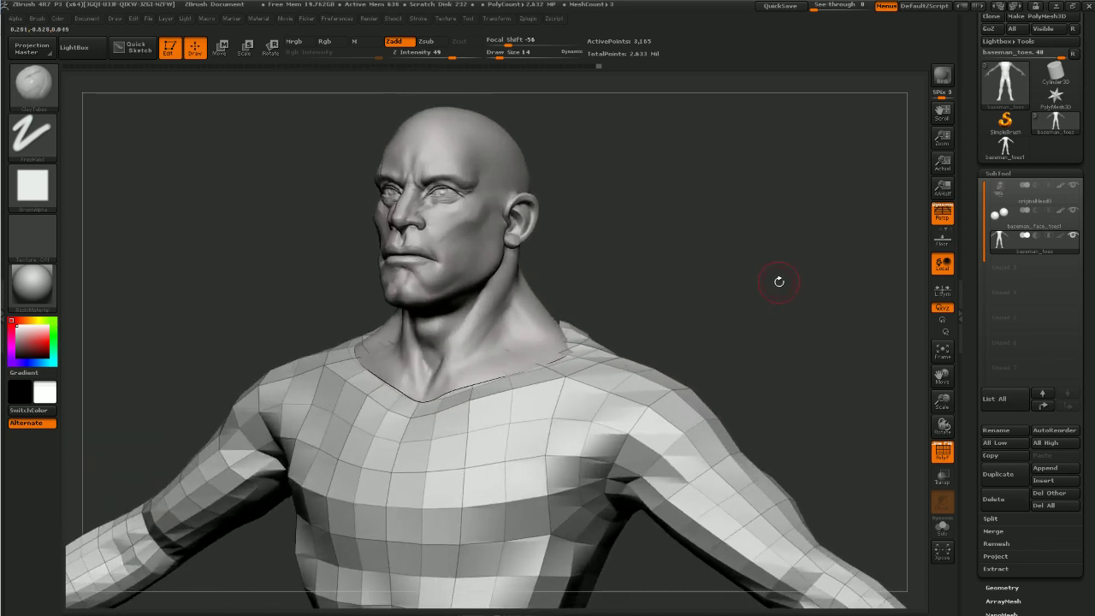
click(573, 54)
drag(573, 55, 511, 55)
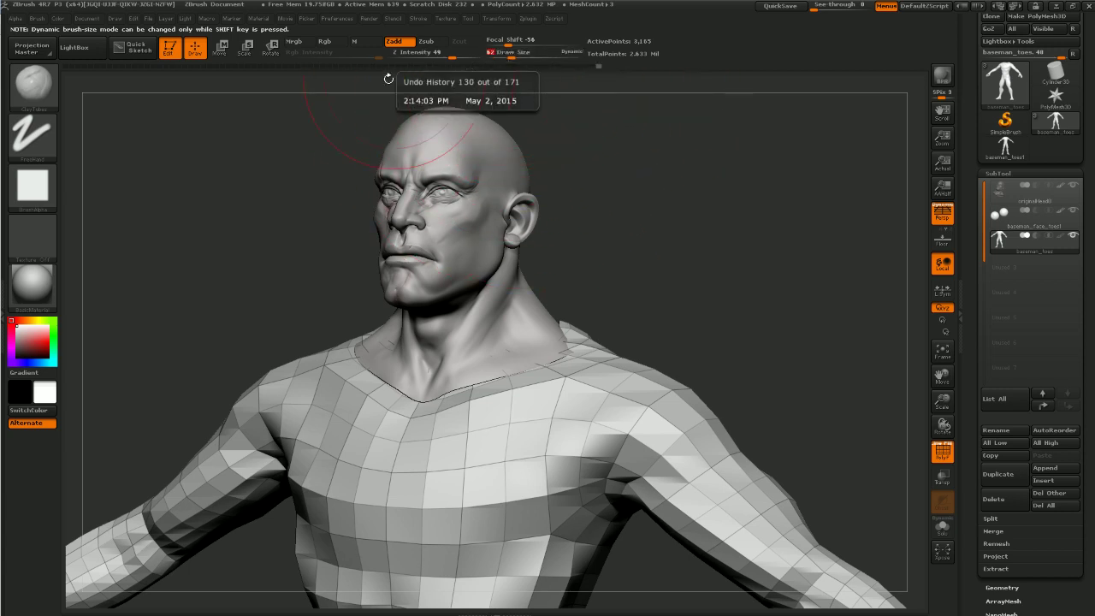
key(shift)
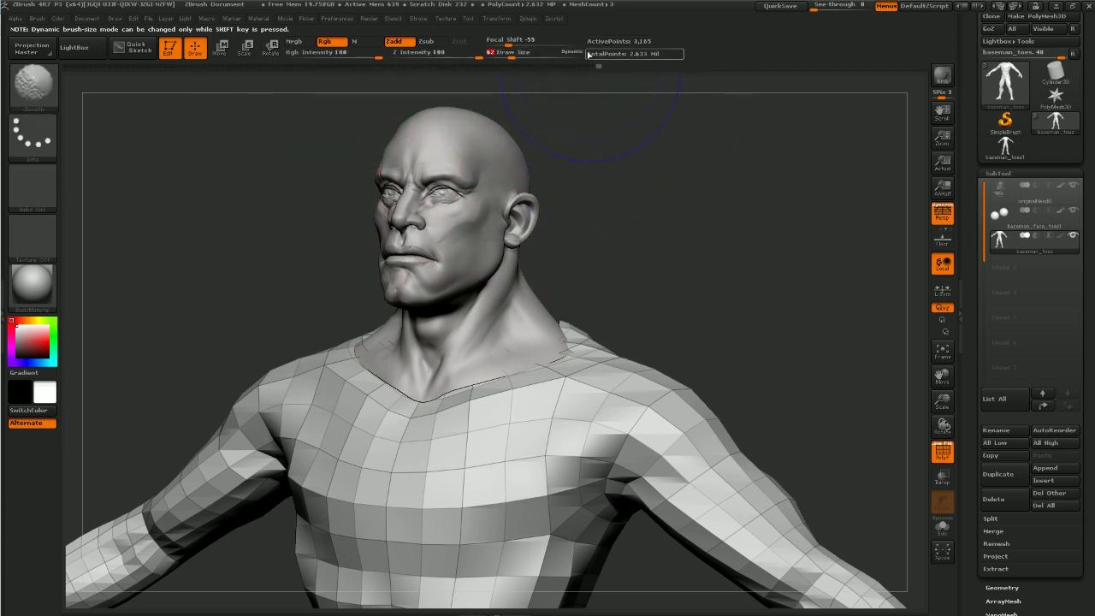
mouse_move(636, 258)
alt+mouse_down()
mouse_move(618, 149)
mouse_move(632, 212)
alt+mouse_up()
alt+drag(737, 334, 650, 156)
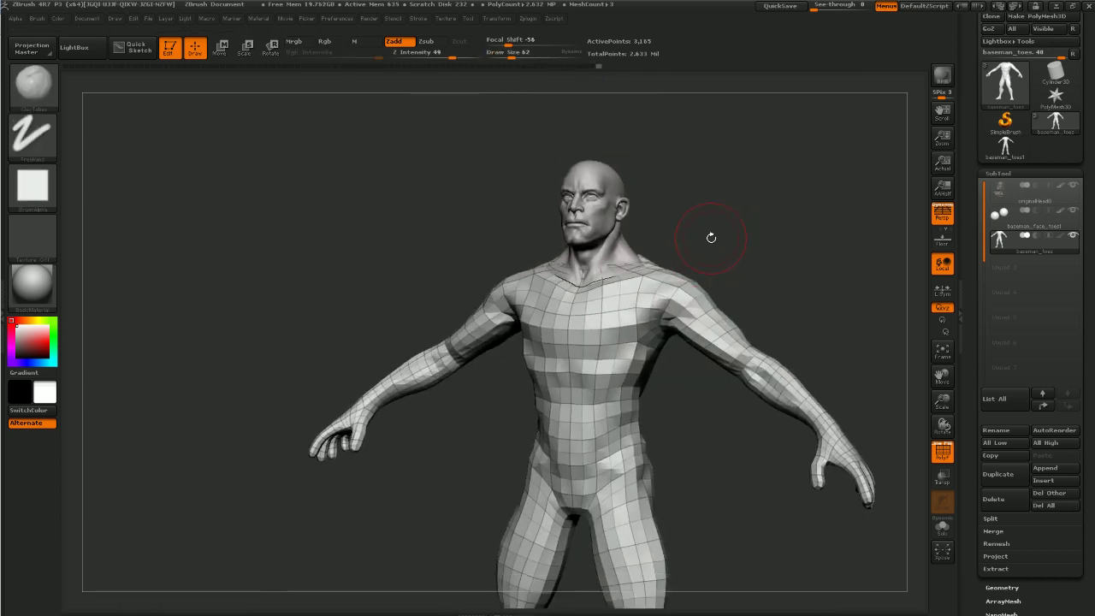
alt+drag(755, 266, 704, 252)
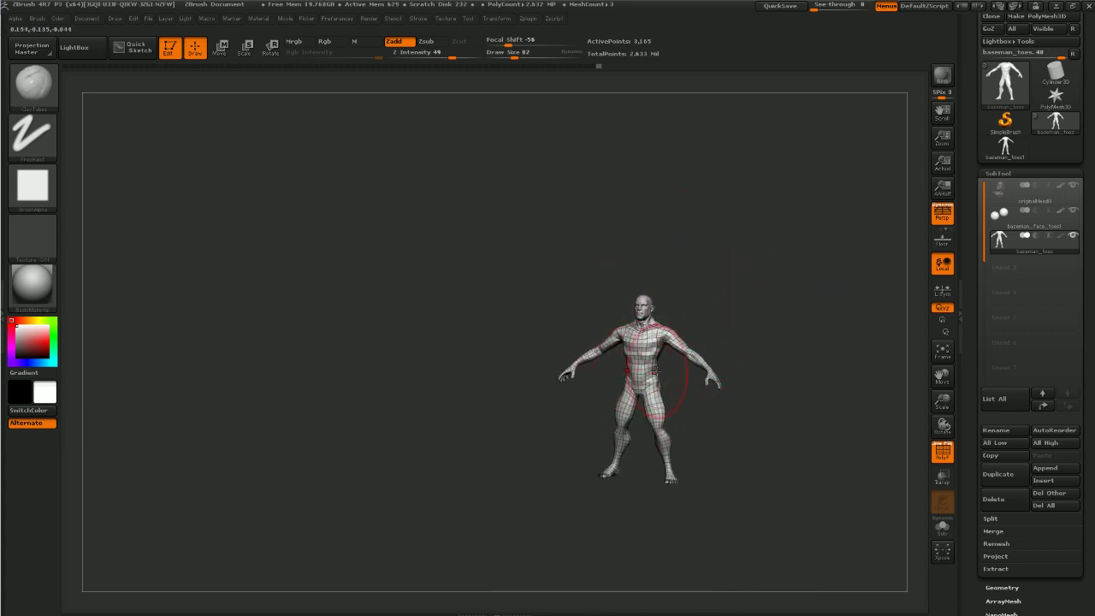
Build up the outer shoulder muscle of the body with the ClayTubes brush
mouse_move(704, 270)
alt+mouse_down()
mouse_move(711, 303)
mouse_move(753, 225)
mouse_move(765, 254)
mouse_move(757, 274)
mouse_move(756, 245)
mouse_move(707, 279)
alt+mouse_up()
key(b)
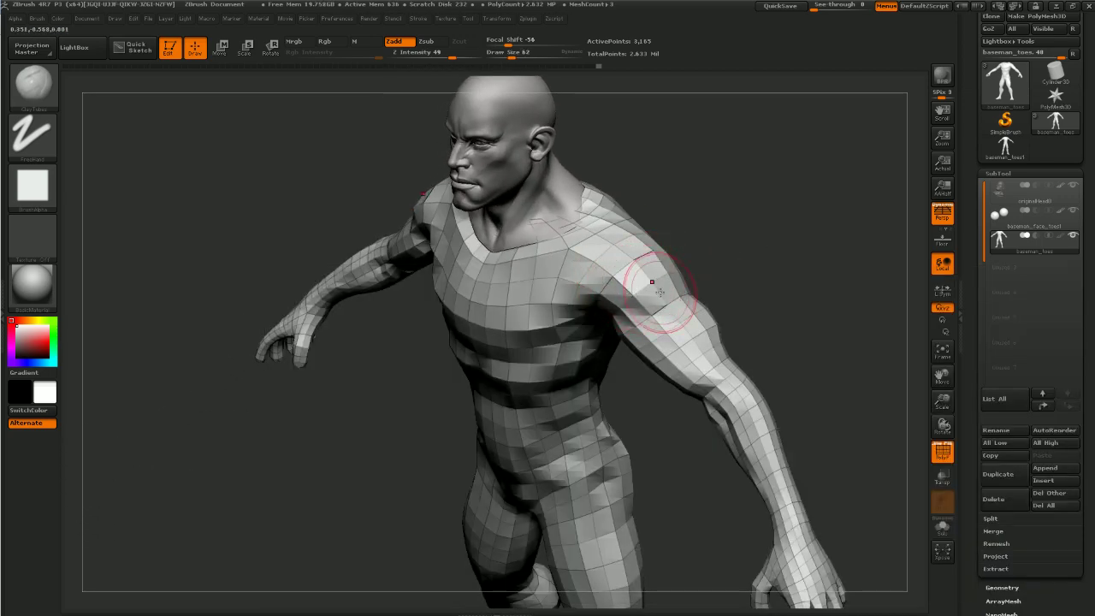
mouse_move(708, 243)
mouse_down()
mouse_move(724, 232)
mouse_move(671, 290)
mouse_up()
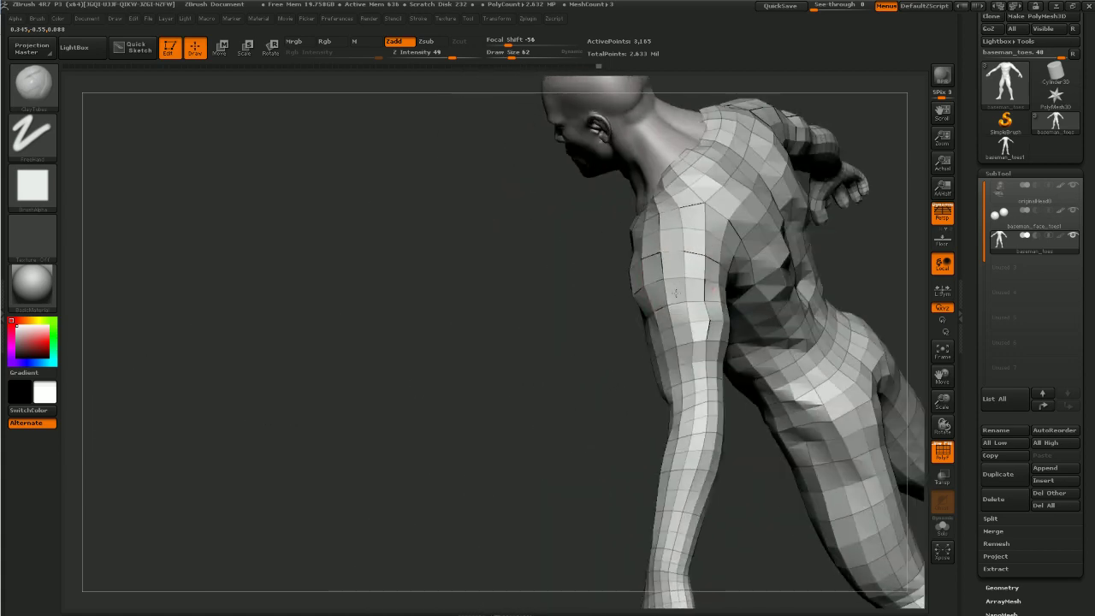
mouse_move(689, 250)
mouse_down()
mouse_move(662, 300)
mouse_move(671, 293)
mouse_move(673, 337)
mouse_up()
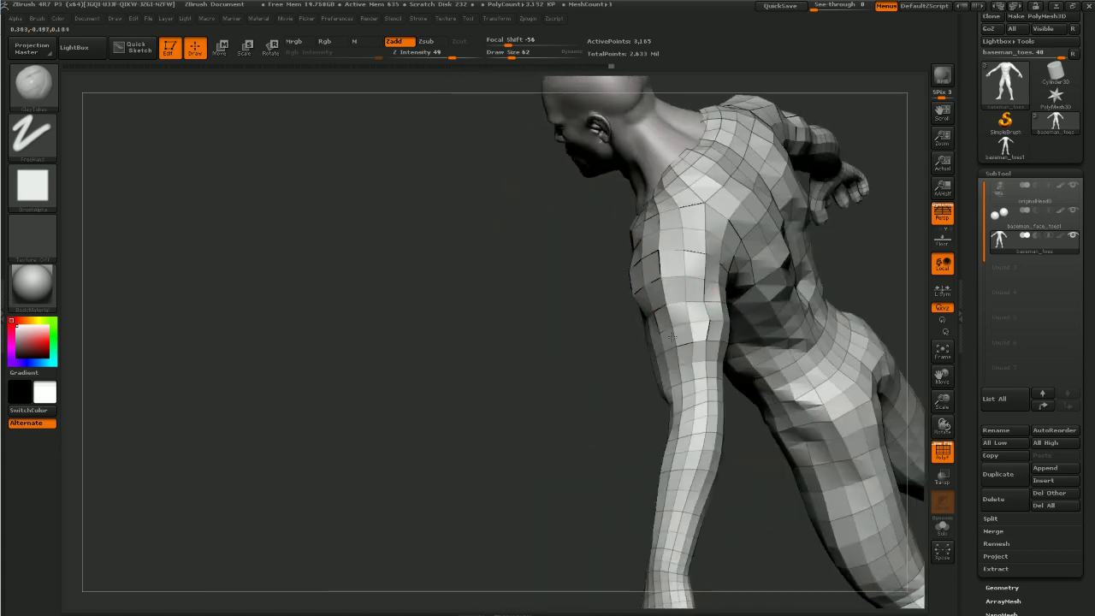
drag(561, 331, 614, 274)
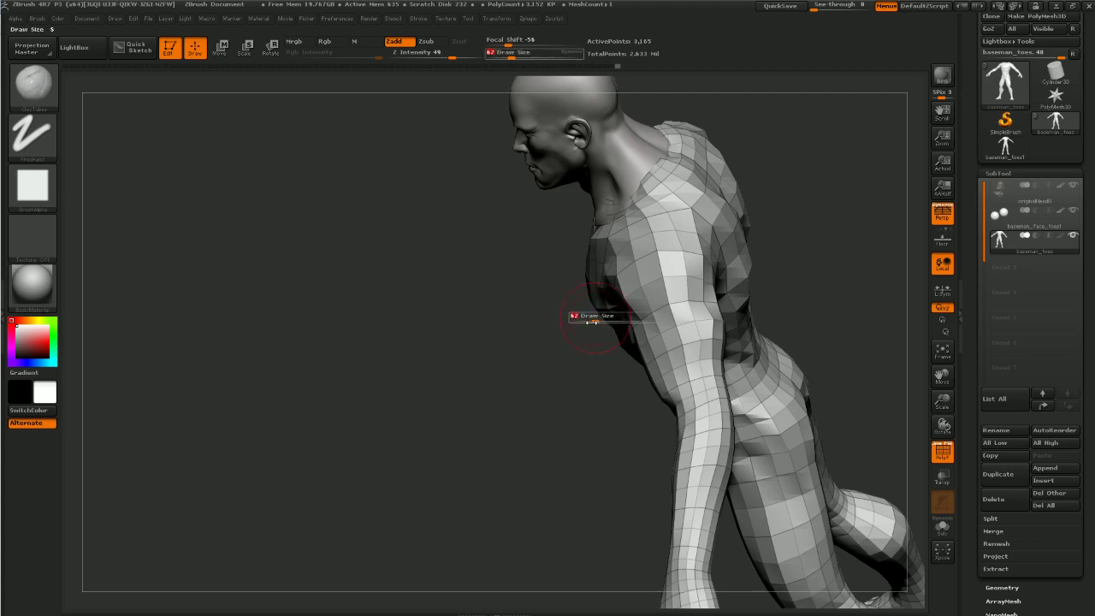
Set the brush draw size to 56 and build up the front of the upper arm with the ClayTubes brush
mouse_move(593, 321)
mouse_down()
mouse_move(644, 319)
mouse_move(589, 322)
mouse_up()
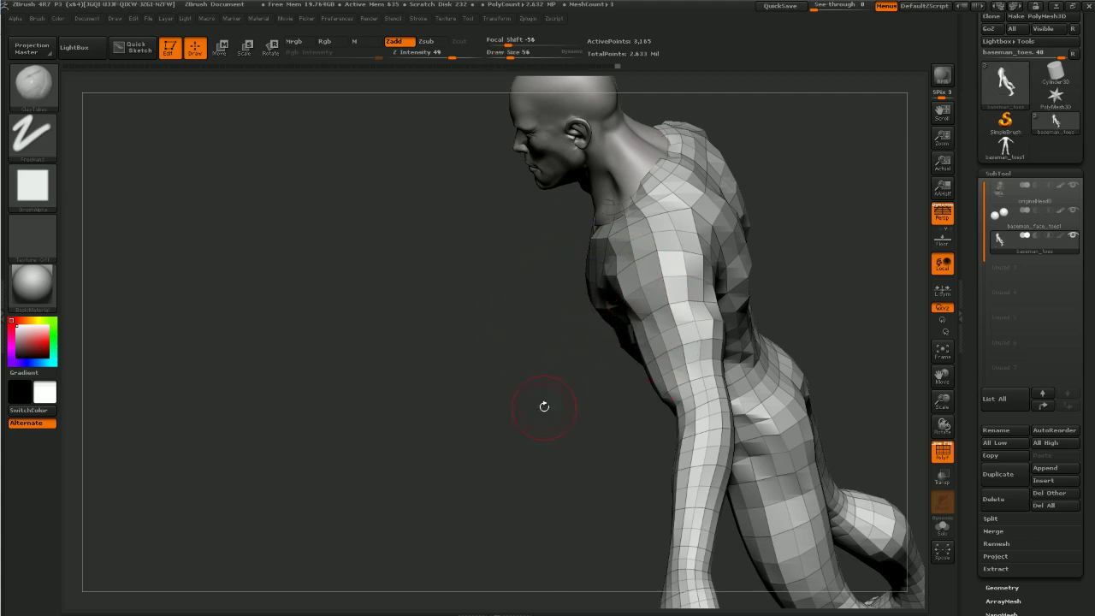
drag(544, 406, 624, 282)
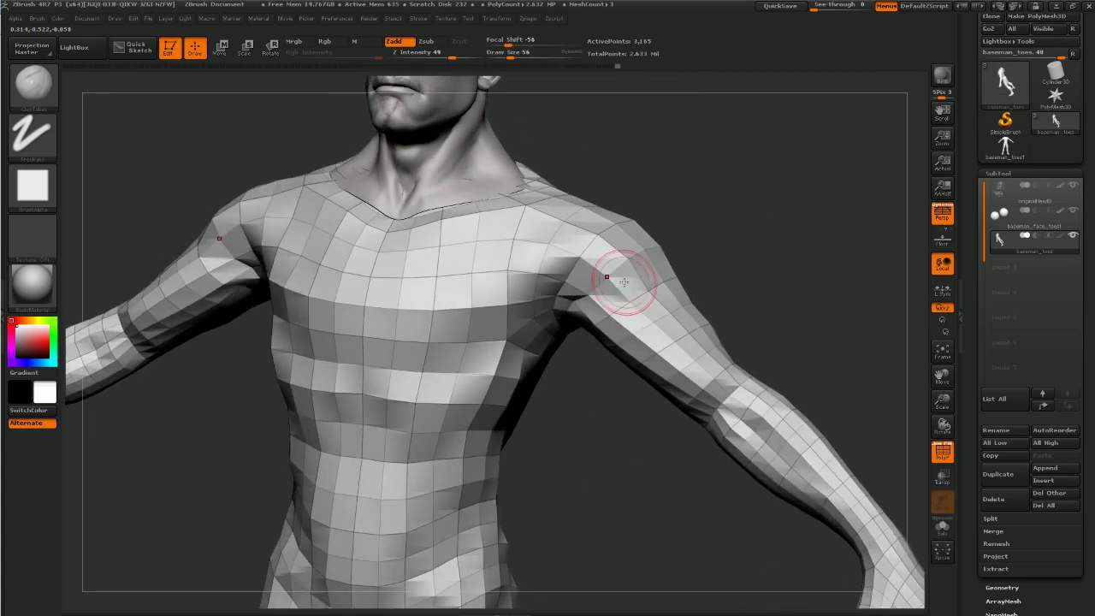
mouse_move(660, 316)
mouse_down()
mouse_move(701, 282)
mouse_move(616, 337)
mouse_move(587, 329)
mouse_move(654, 397)
mouse_move(573, 320)
mouse_move(684, 409)
mouse_up()
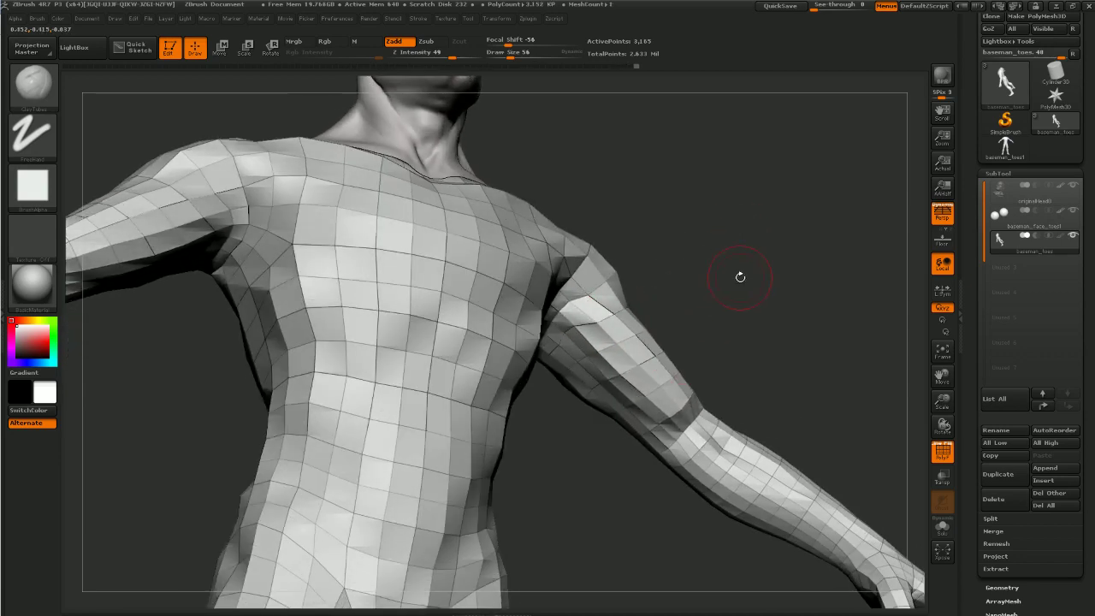
mouse_move(741, 276)
mouse_down()
mouse_move(721, 255)
mouse_move(726, 151)
mouse_up()
drag(680, 239, 736, 251)
mouse_move(735, 250)
alt+mouse_down()
mouse_move(714, 178)
mouse_move(768, 232)
mouse_move(821, 237)
alt+mouse_up()
alt+drag(821, 237, 755, 183)
mouse_move(796, 224)
mouse_down()
mouse_move(751, 247)
mouse_move(733, 309)
mouse_move(640, 346)
mouse_up()
Reshape the elbow and upper forearm silhouette from the side and back with the Move brush
key(b)
key(m)
key(v)
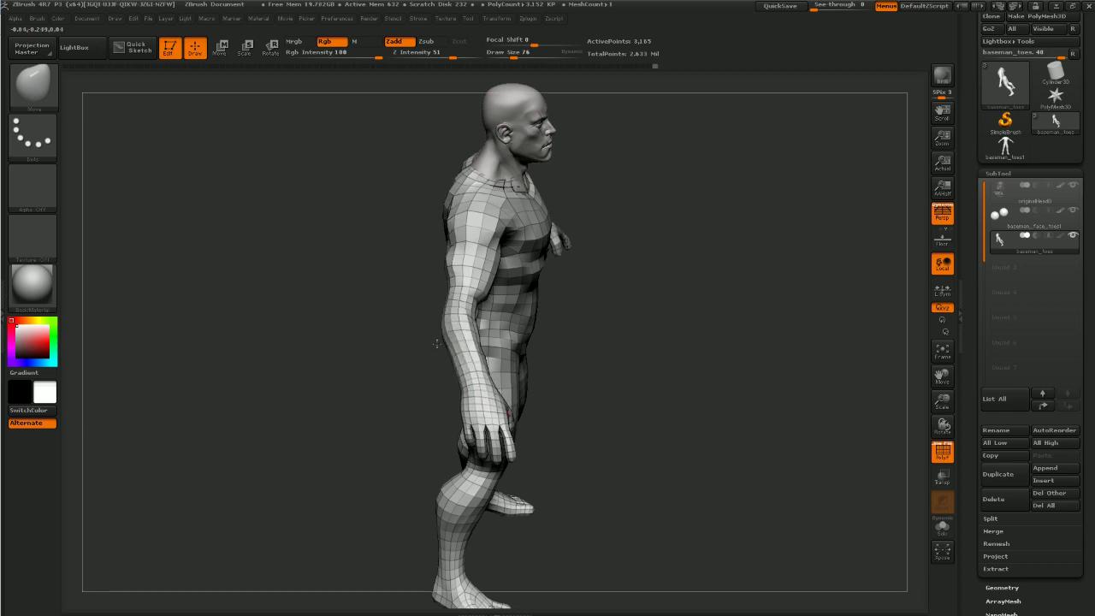
mouse_move(638, 377)
mouse_down()
mouse_move(562, 408)
mouse_move(535, 381)
mouse_up()
drag(489, 336, 498, 330)
mouse_move(504, 402)
mouse_down()
mouse_move(521, 439)
mouse_move(516, 374)
mouse_move(487, 331)
mouse_up()
mouse_move(410, 332)
mouse_down()
mouse_move(444, 363)
mouse_move(597, 337)
mouse_move(546, 365)
mouse_up()
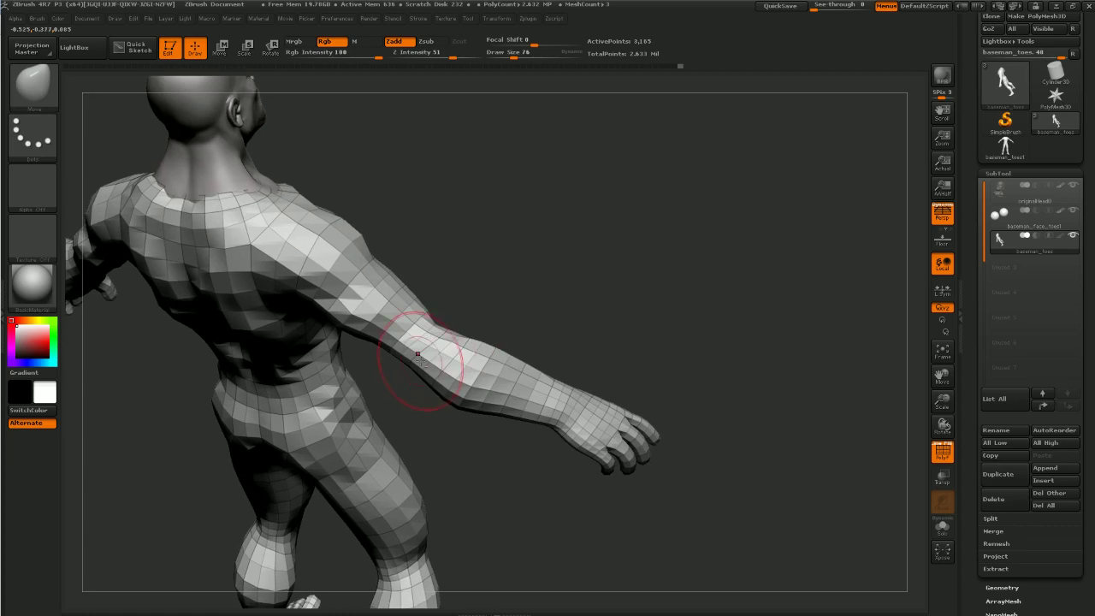
drag(565, 257, 429, 368)
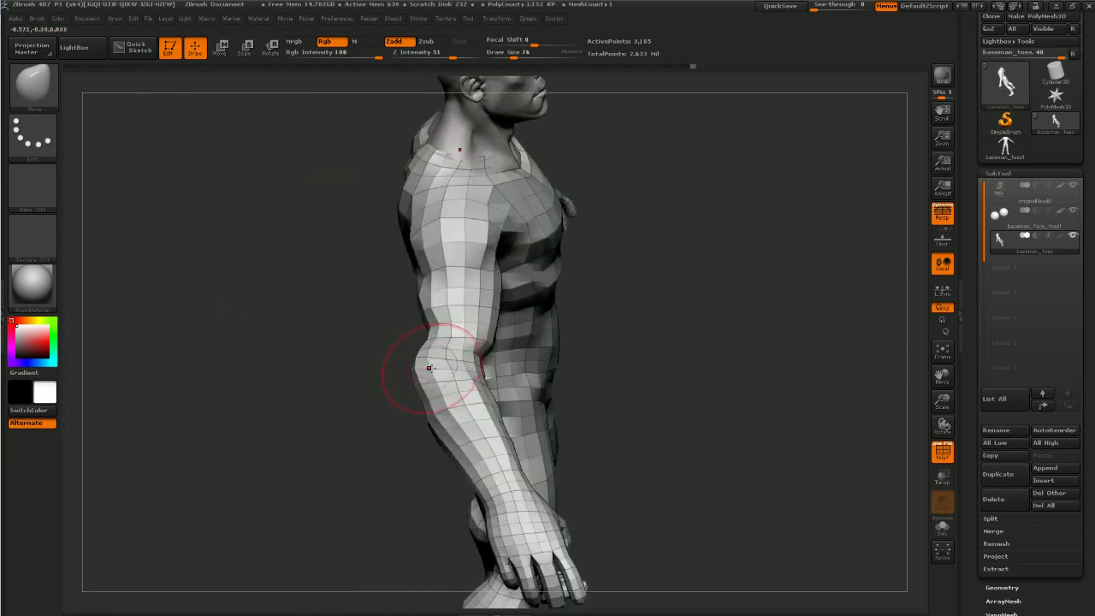
drag(392, 415, 501, 420)
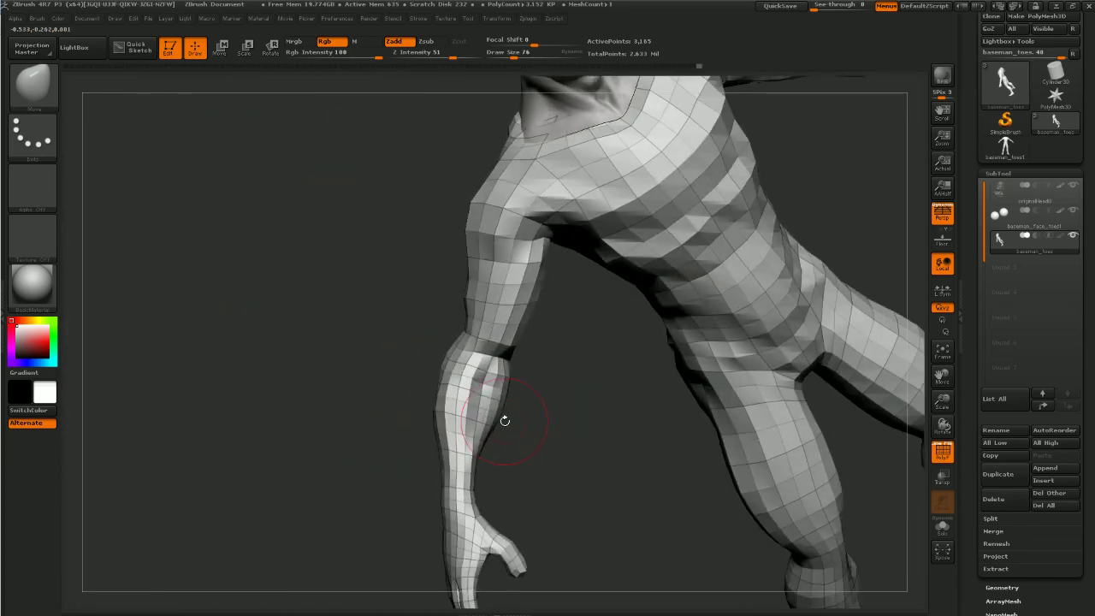
Build up the forearm below the elbow and the lower thigh above the knee with the ClayTubes brush
key(b)
key(c)
key(t)
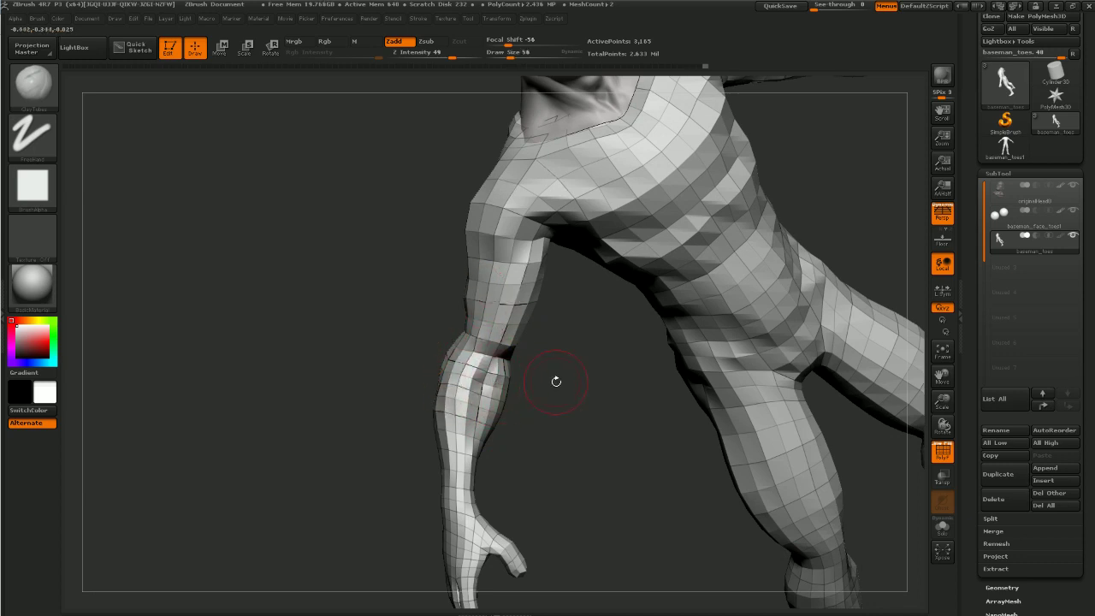
drag(556, 381, 476, 499)
alt+drag(817, 257, 644, 481)
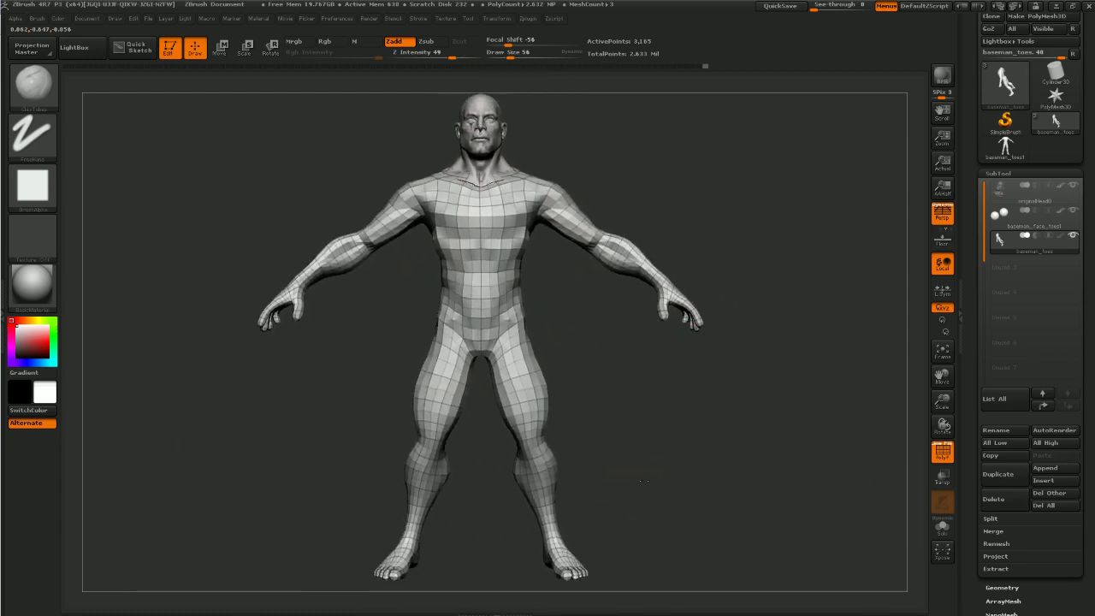
alt+drag(639, 398, 618, 454)
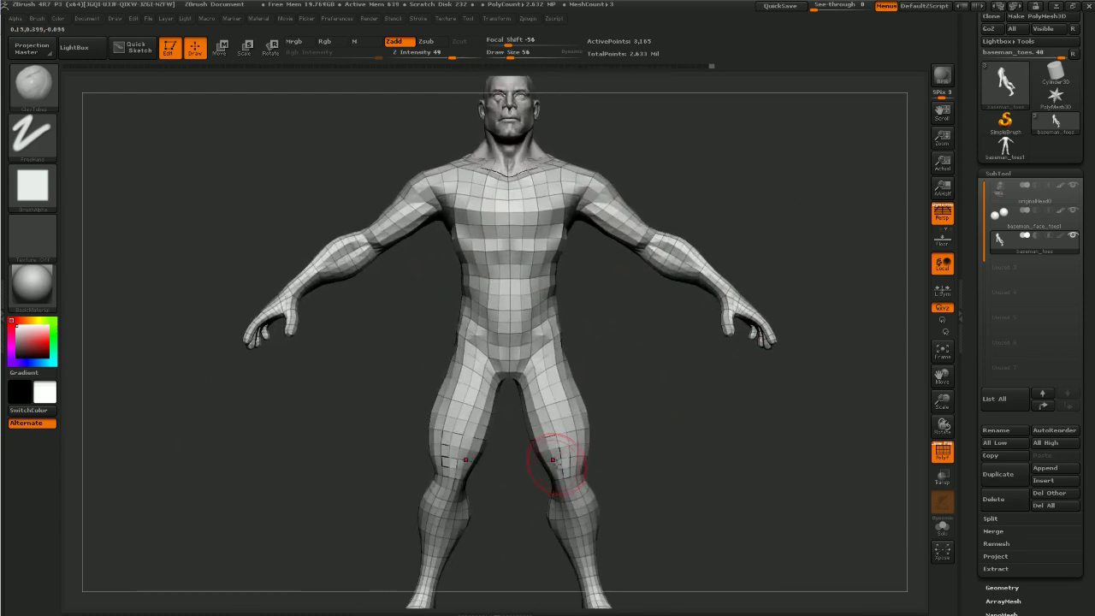
Carve muscle separations into the thighs and the backs of the knees with the Dam_Standard brush
key(b)
key(d)
key(s)
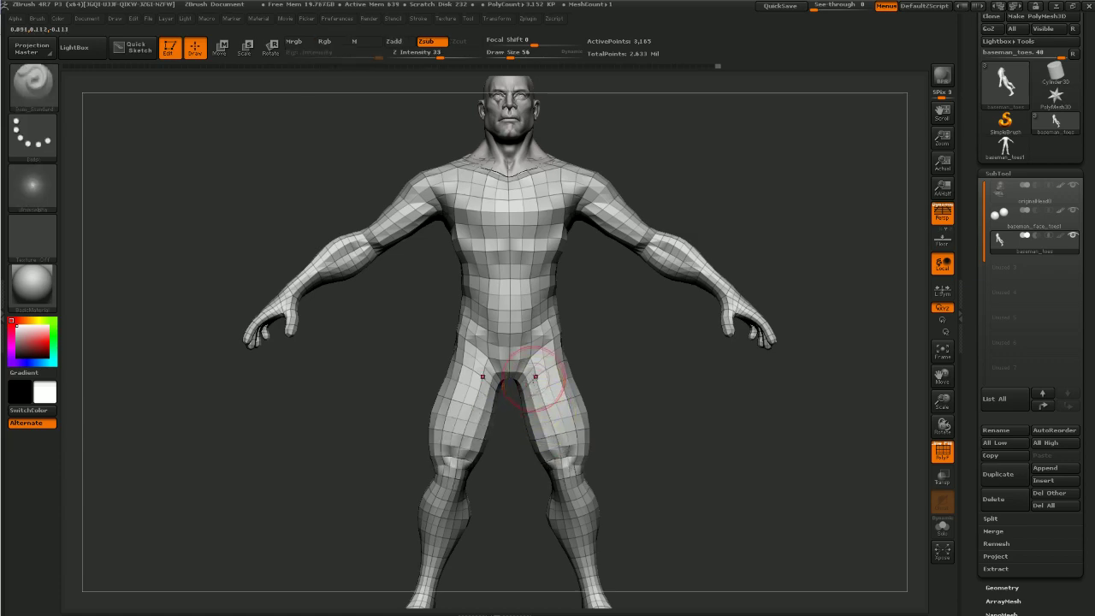
drag(618, 459, 553, 456)
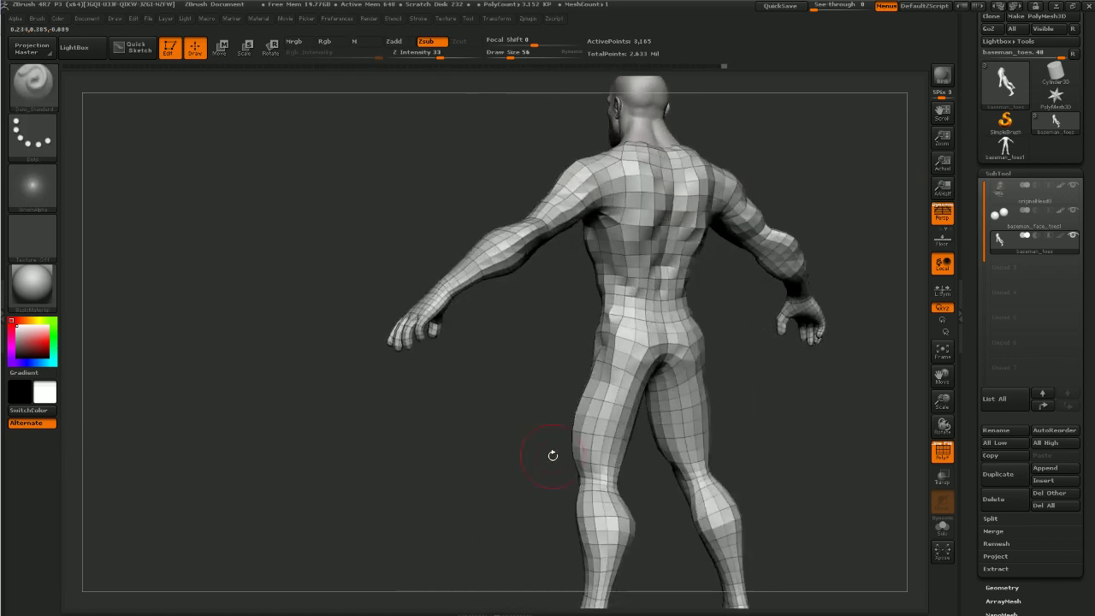
mouse_move(645, 485)
mouse_down()
mouse_move(595, 476)
mouse_move(632, 386)
mouse_move(601, 378)
mouse_up()
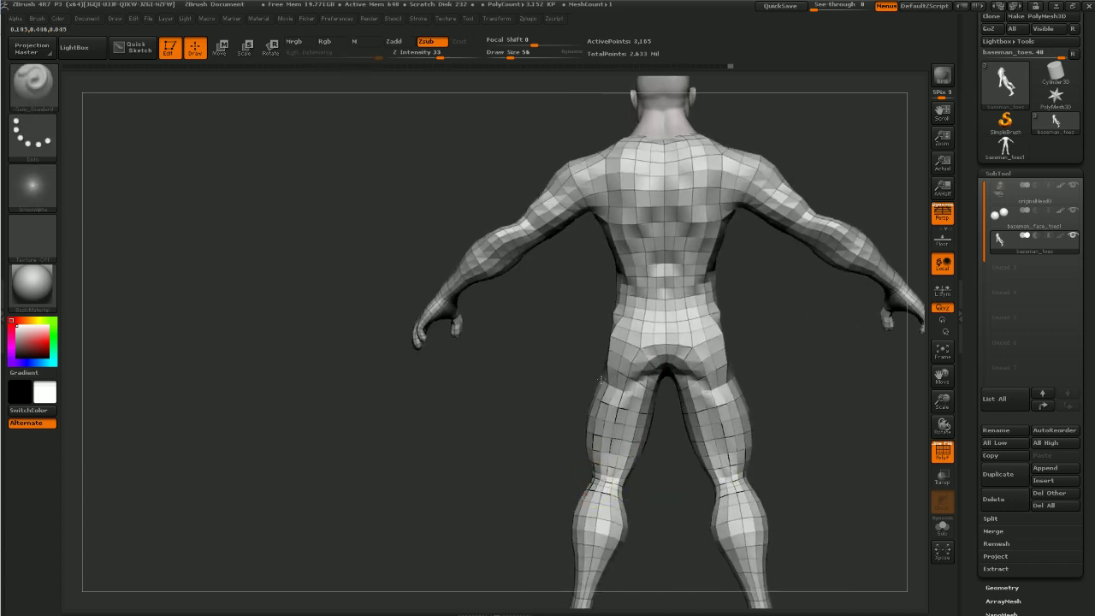
Carve the shoulder-blade and spine grooves into the back with the Dam_Standard brush, and subdivide the body mesh once
alt+drag(766, 299, 727, 382)
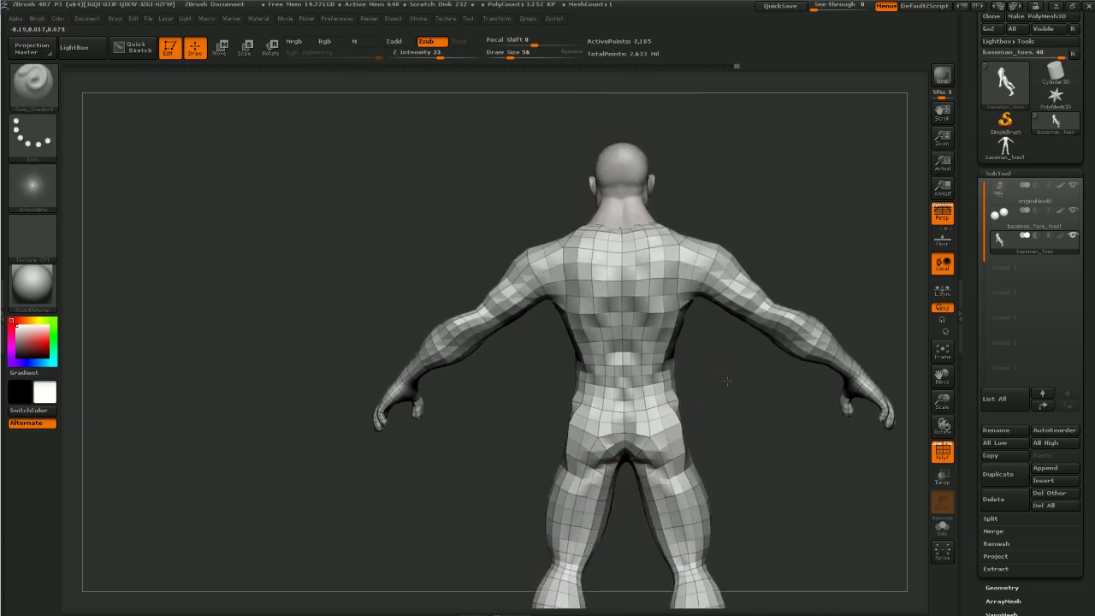
drag(513, 402, 619, 392)
alt+drag(745, 246, 710, 330)
mouse_move(778, 205)
mouse_down()
mouse_move(767, 151)
mouse_move(782, 168)
mouse_move(754, 254)
mouse_up()
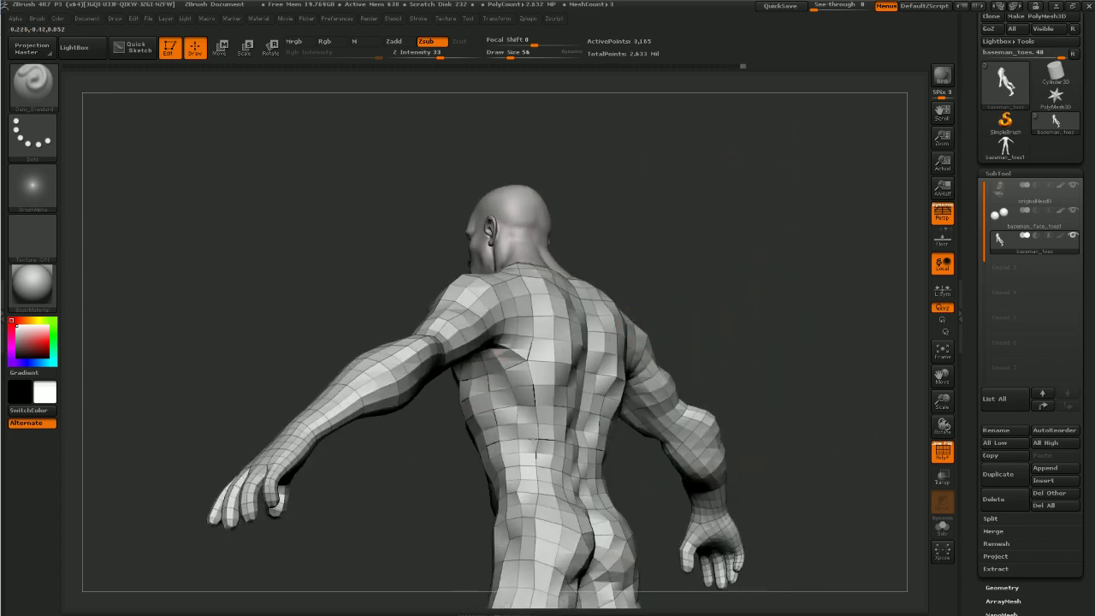
mouse_move(526, 427)
mouse_down()
mouse_move(629, 281)
mouse_move(723, 279)
mouse_move(711, 274)
mouse_move(758, 287)
mouse_move(722, 264)
mouse_move(826, 196)
mouse_move(704, 252)
mouse_up()
Build up the upper back, side of the back and lower back muscles with the ClayTubes brush
key(b)
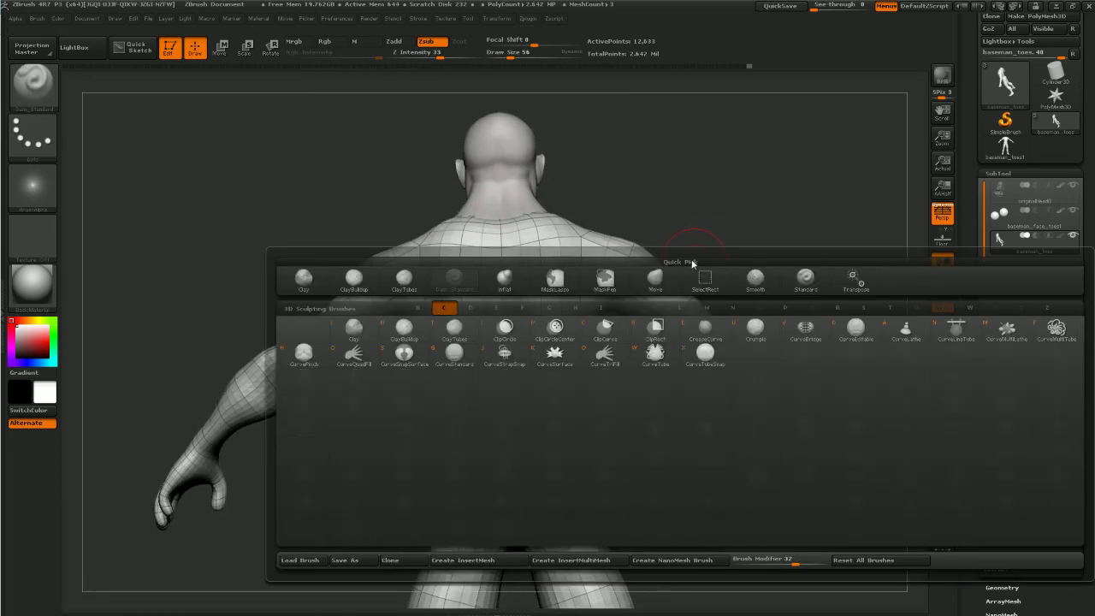
click(460, 321)
drag(443, 245, 466, 329)
mouse_move(404, 241)
mouse_down()
mouse_move(462, 282)
mouse_move(484, 338)
mouse_move(445, 351)
mouse_up()
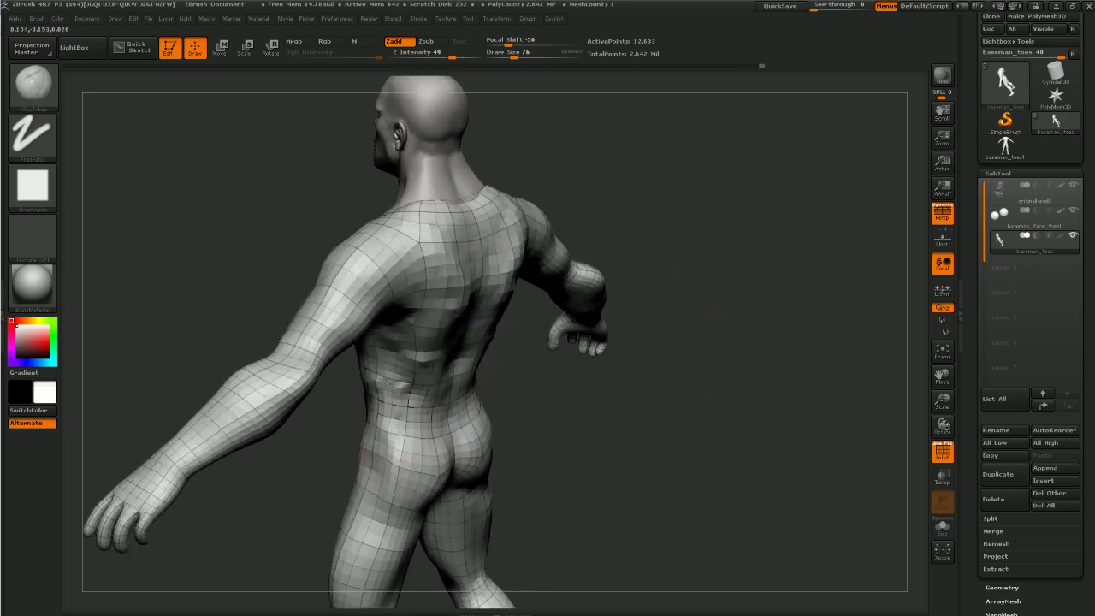
mouse_move(384, 374)
mouse_down()
mouse_move(392, 347)
mouse_move(419, 364)
mouse_move(399, 358)
mouse_up()
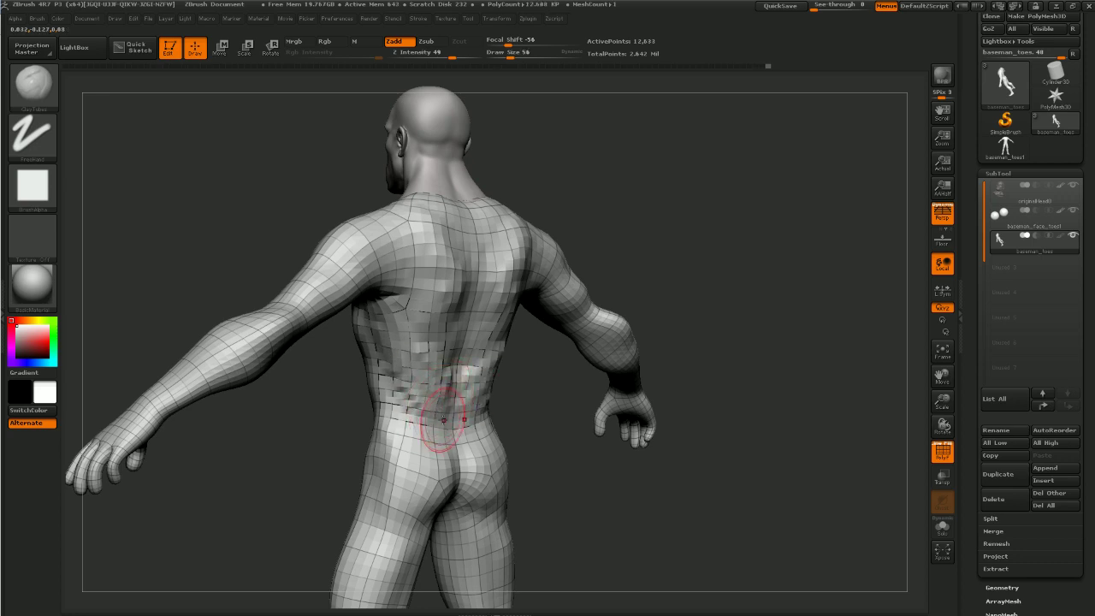
drag(443, 419, 406, 368)
mouse_move(390, 301)
mouse_down()
mouse_move(433, 325)
mouse_move(406, 368)
mouse_up()
Build up the side ribs, abdomen and chest with the ClayTubes brush, using a draw size of 36 for the chest
mouse_move(697, 193)
shift+mouse_down()
mouse_move(707, 208)
mouse_move(692, 190)
mouse_move(694, 256)
mouse_move(656, 243)
mouse_move(658, 233)
shift+mouse_up()
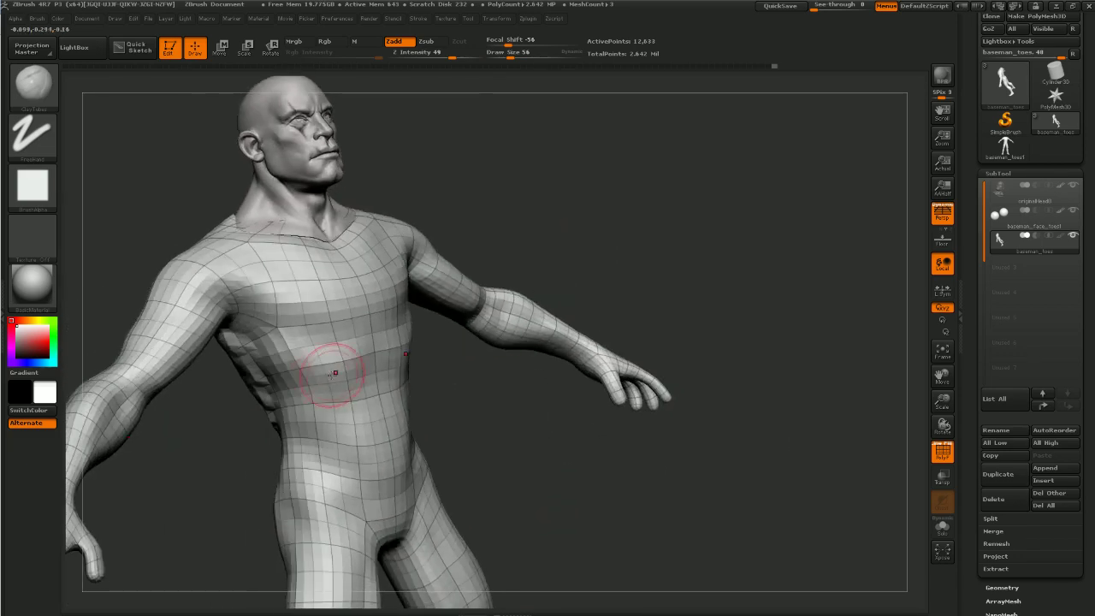
drag(338, 356, 338, 354)
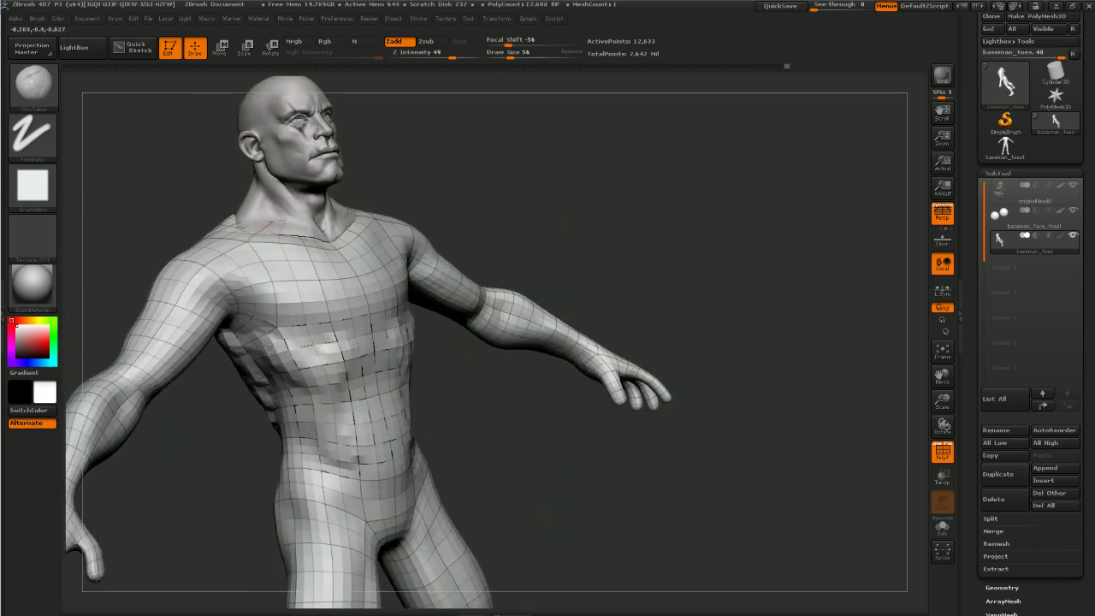
drag(268, 347, 276, 323)
drag(472, 174, 385, 244)
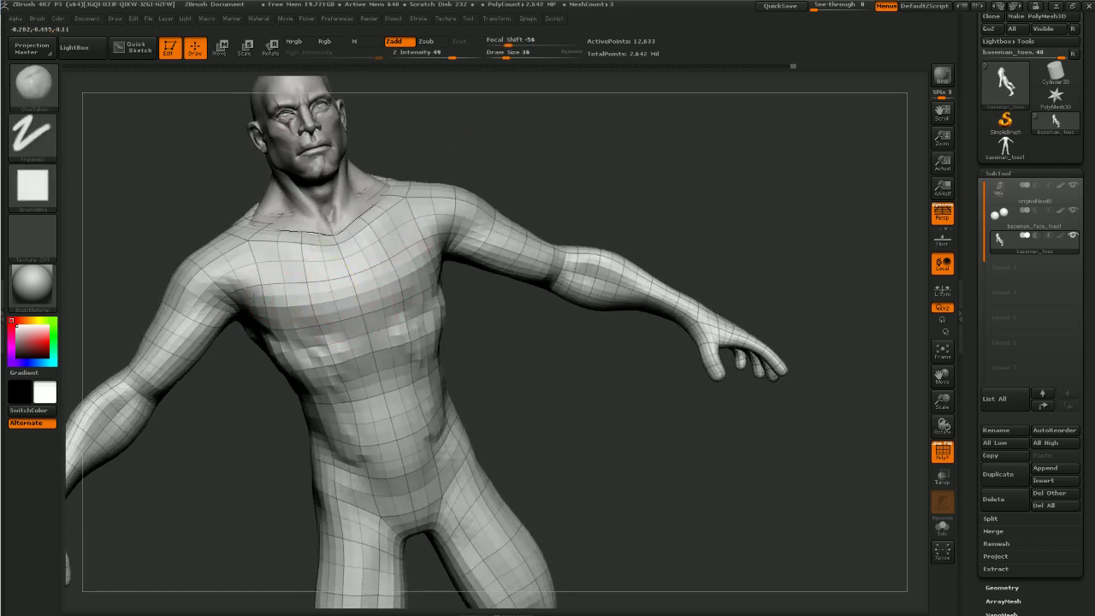
drag(254, 297, 369, 302)
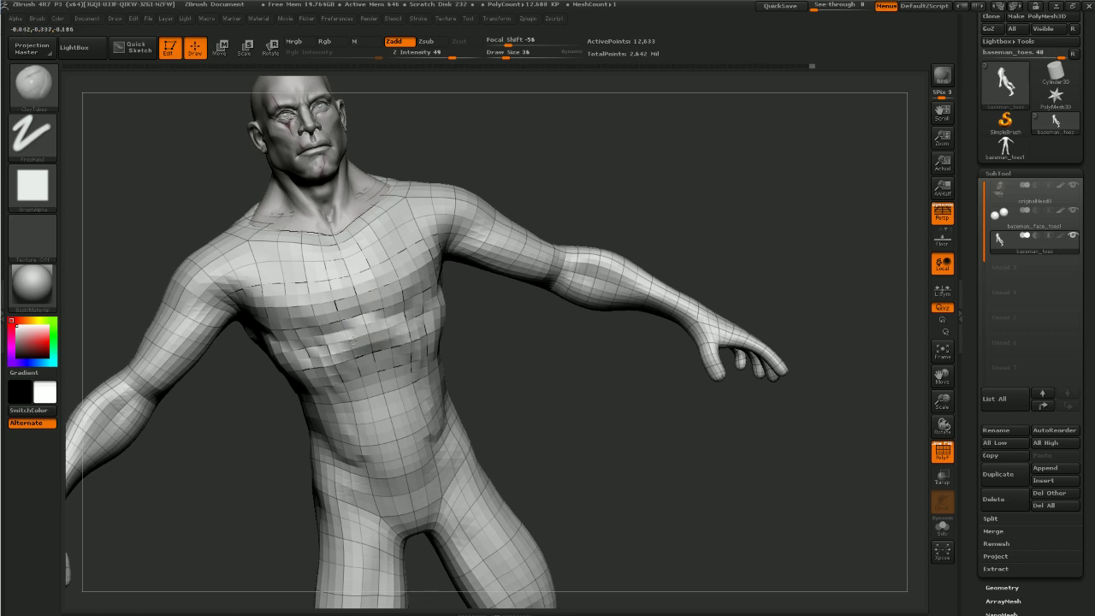
Build up the front and side of the hips with the ClayTubes brush, and hide the polygon wireframe
shift+drag(564, 357, 525, 408)
drag(498, 331, 445, 363)
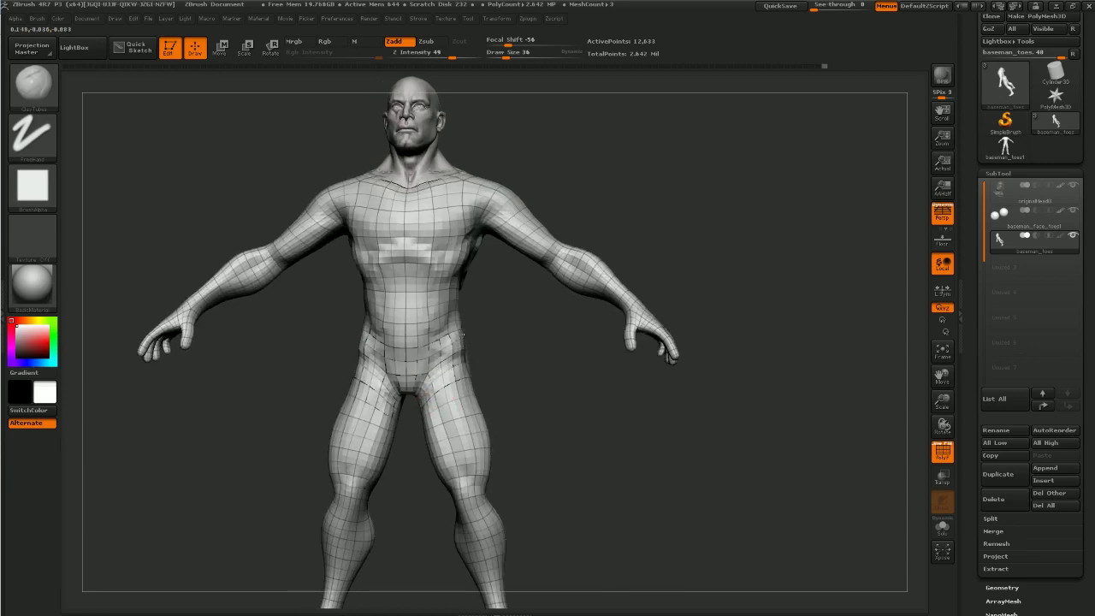
drag(512, 369, 472, 354)
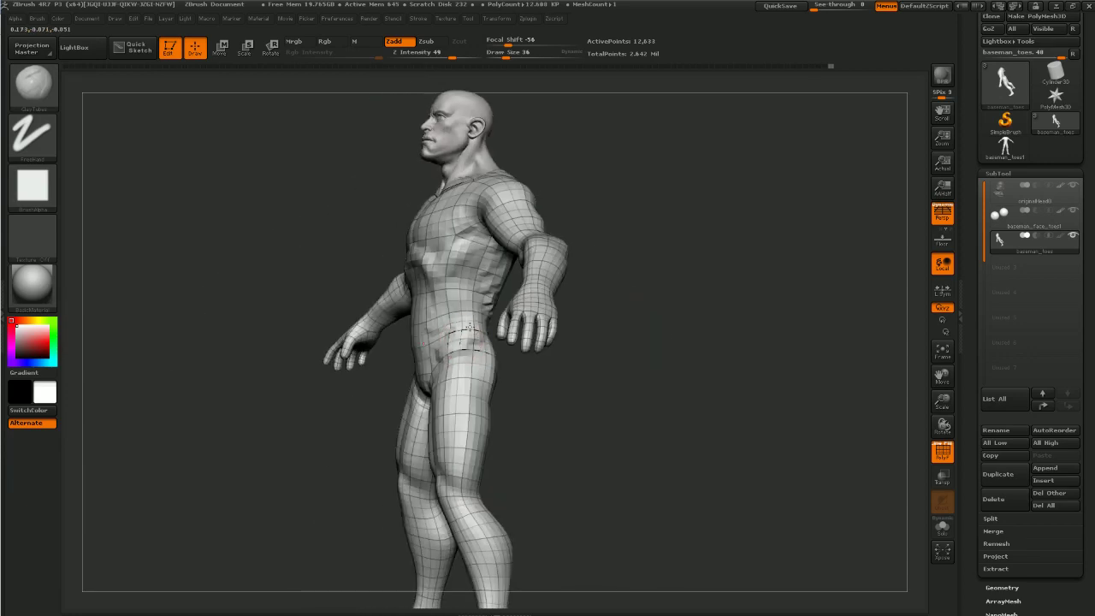
drag(514, 394, 599, 407)
key(shift+f)
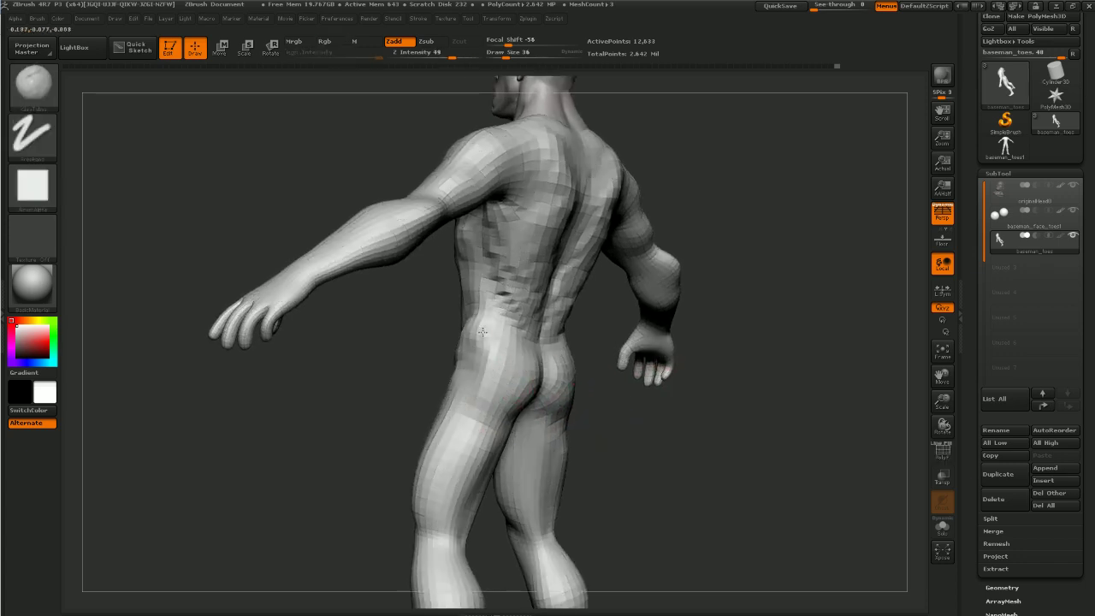
mouse_move(401, 413)
mouse_down()
mouse_move(528, 386)
mouse_move(543, 362)
mouse_move(501, 336)
mouse_up()
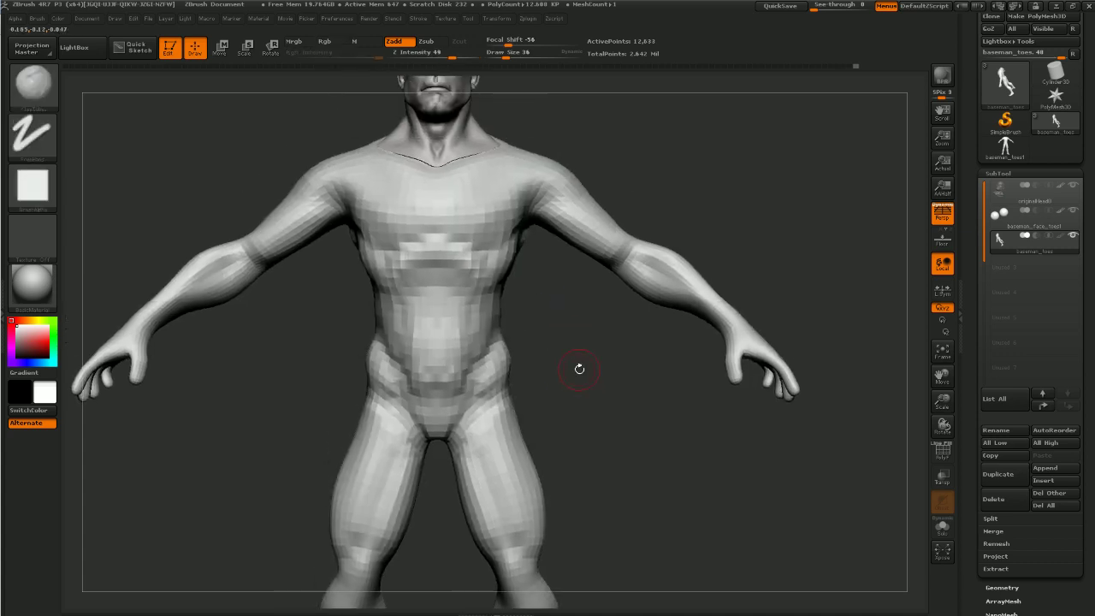
Try to reshape the waist and hips with a large Move brush
key(b)
key(m)
key(v)
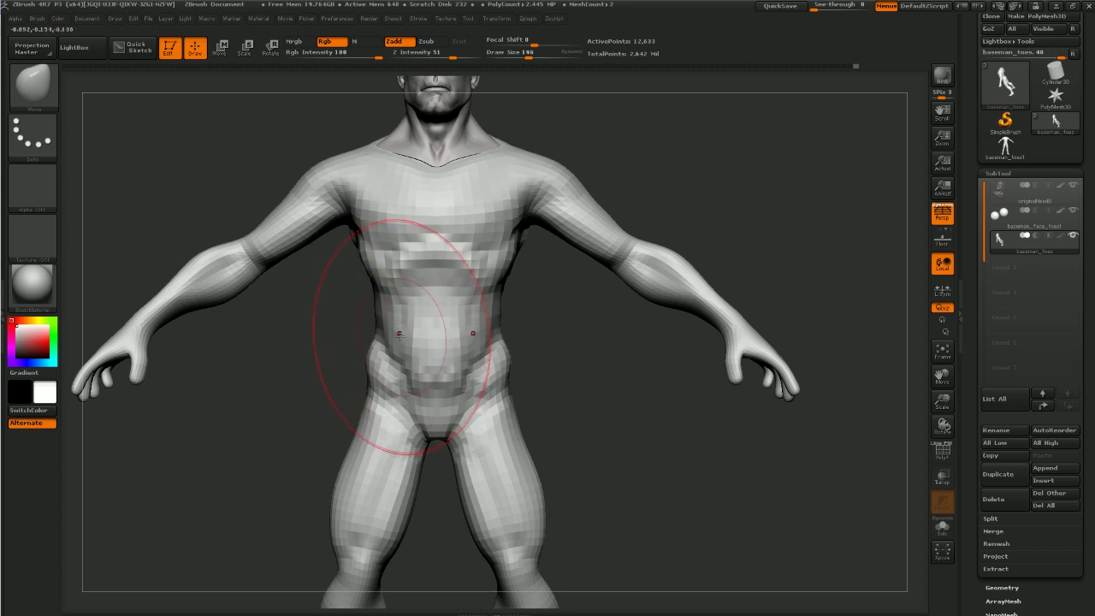
drag(399, 334, 364, 344)
key(ctrl+z)
drag(591, 377, 473, 373)
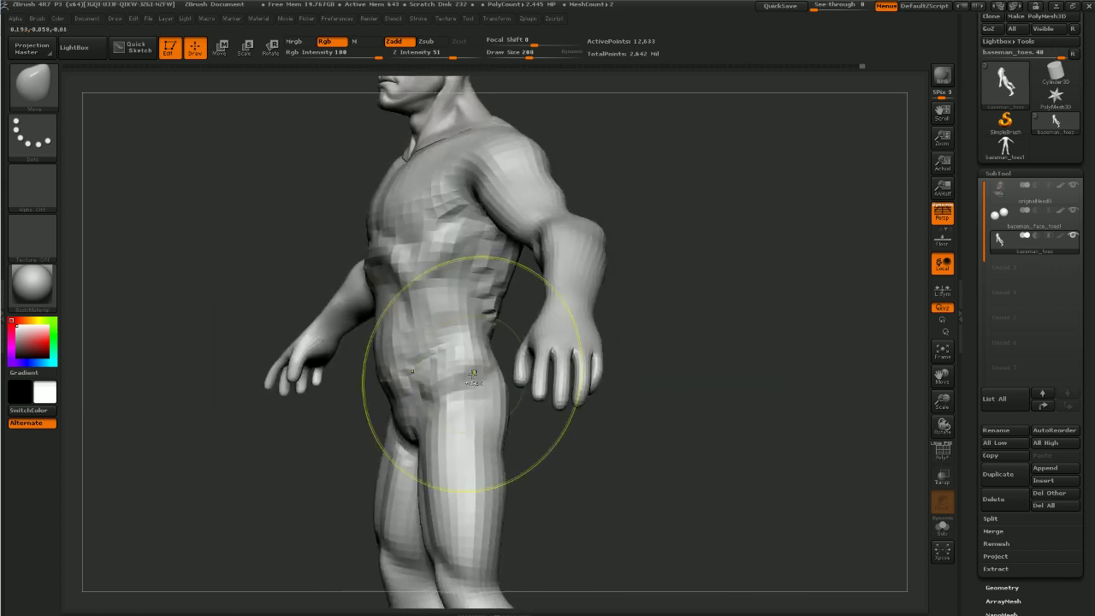
mouse_move(287, 424)
shift+mouse_down()
mouse_move(233, 506)
mouse_move(276, 528)
mouse_move(287, 419)
shift+mouse_up()
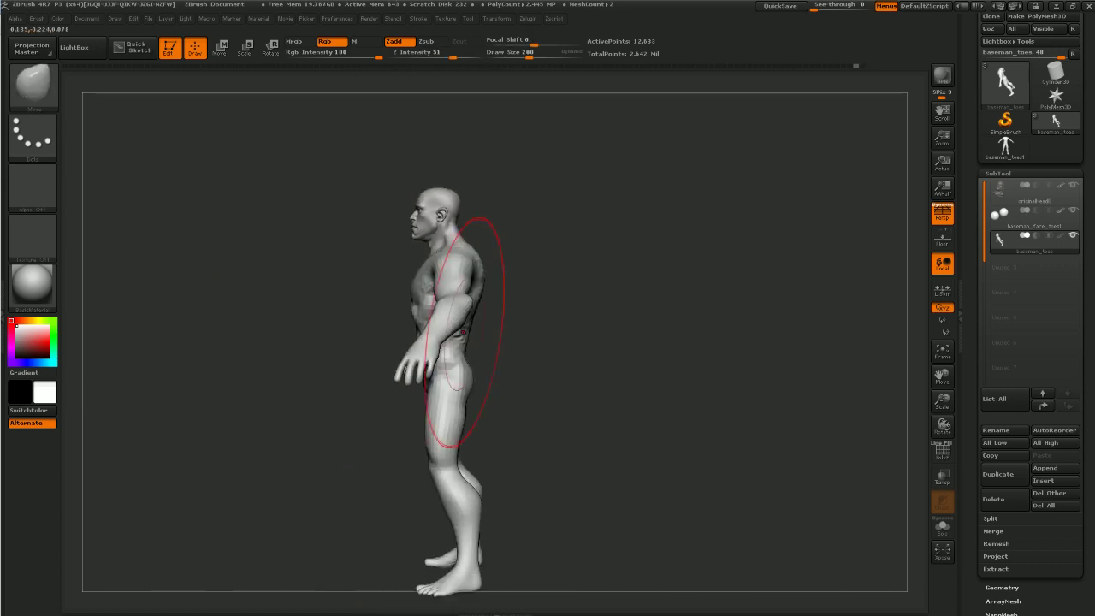
Show the polygon wireframe and lower the body by two subdivision levels
drag(543, 327, 665, 305)
key(shift+f)
key(shift+d)
key(shift+d)
Mask the arms and assign them their own polygroup
mouse_move(687, 246)
alt+mouse_down()
mouse_move(689, 289)
mouse_move(721, 185)
alt+mouse_up()
mouse_move(532, 227)
ctrl+mouse_down()
mouse_move(575, 363)
mouse_move(768, 295)
ctrl+mouse_up()
key(ctrl+w)
alt+drag(777, 257, 808, 101)
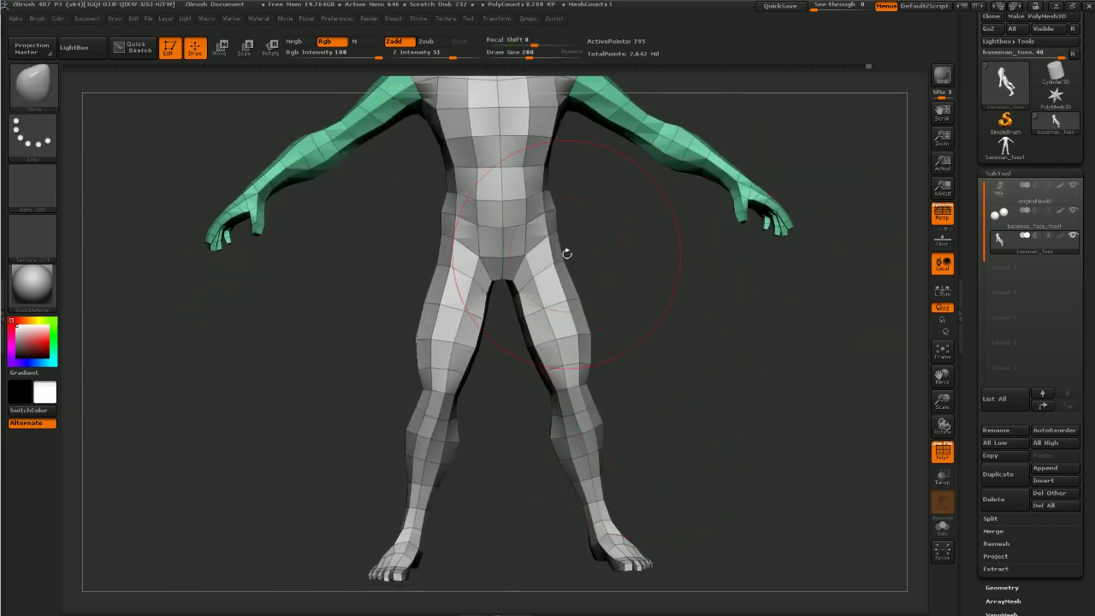
shift+drag(567, 253, 558, 252)
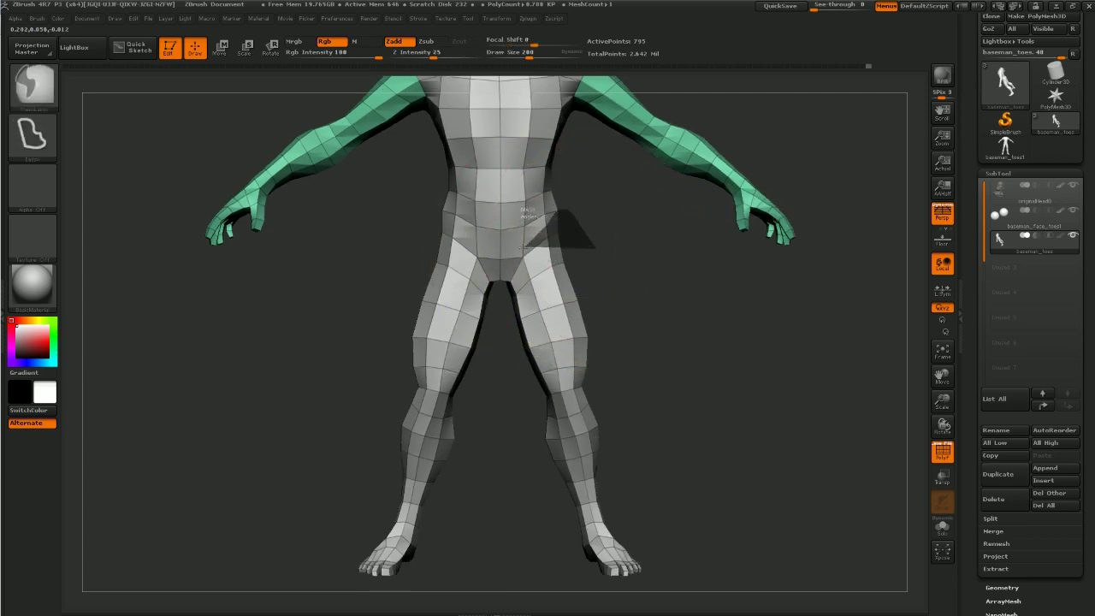
Mask the legs and assign them a polygroup distinct from the arms' polygroup
ctrl+drag(512, 478, 700, 589)
mouse_move(738, 428)
mouse_down()
mouse_move(616, 413)
mouse_move(618, 404)
mouse_up()
mouse_move(646, 349)
mouse_down()
mouse_move(745, 343)
mouse_move(694, 444)
mouse_move(670, 445)
mouse_move(682, 509)
mouse_up()
key(ctrl+w)
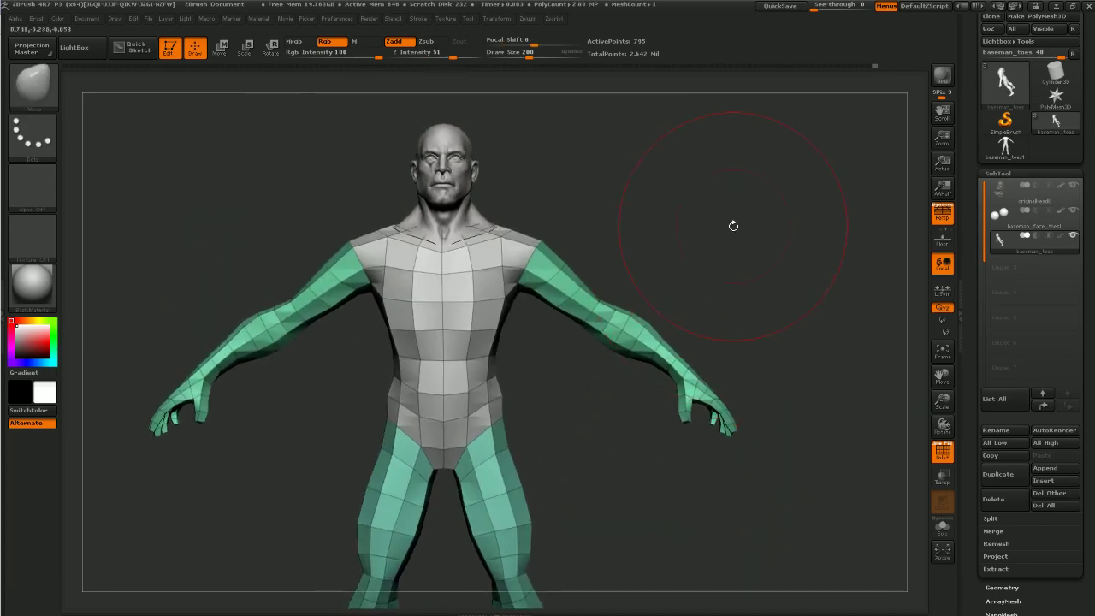
drag(734, 225, 747, 224)
ctrl+shift+click(502, 508)
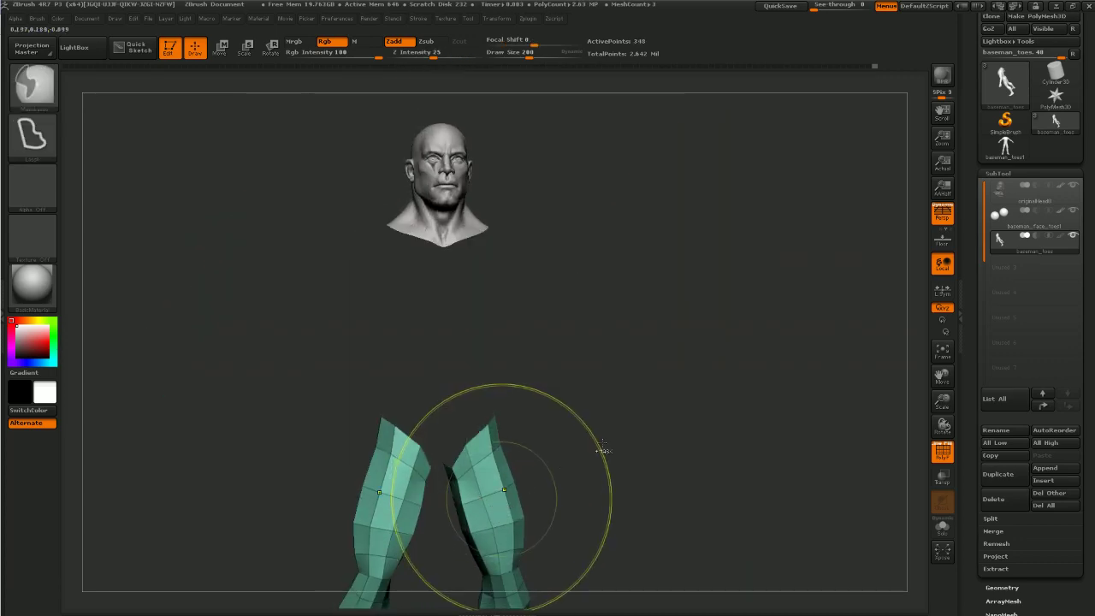
key(ctrl+w)
ctrl+shift+click(643, 432)
mouse_move(676, 423)
alt+mouse_down()
mouse_move(672, 342)
mouse_move(663, 427)
alt+mouse_up()
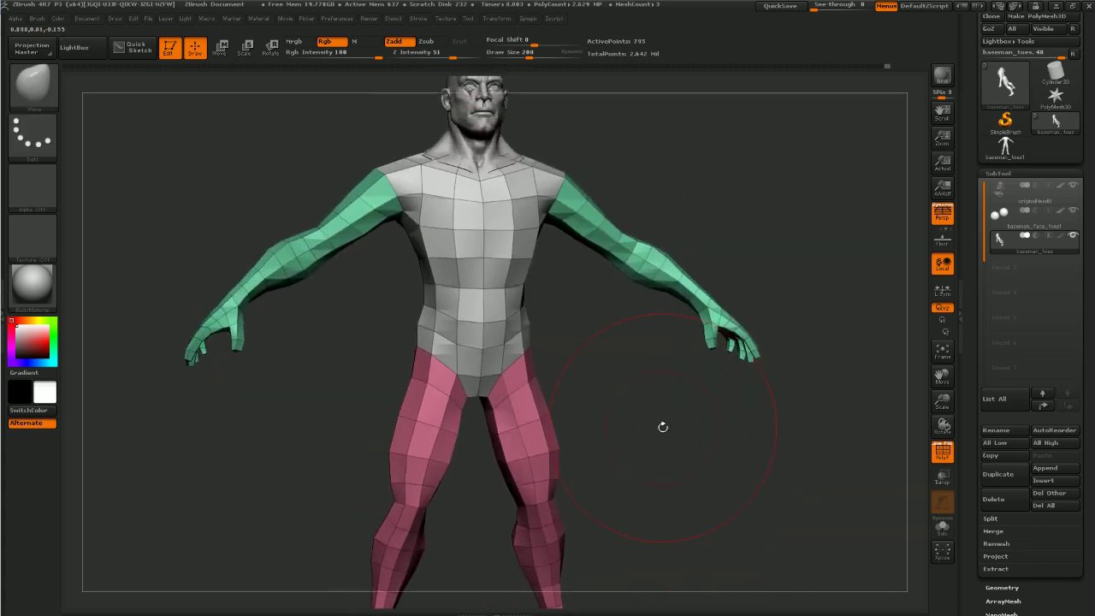
Isolate the torso, assign it its own polygroup, and raise the whole body by one subdivision level
ctrl+shift+click(453, 323)
key(ctrl+w)
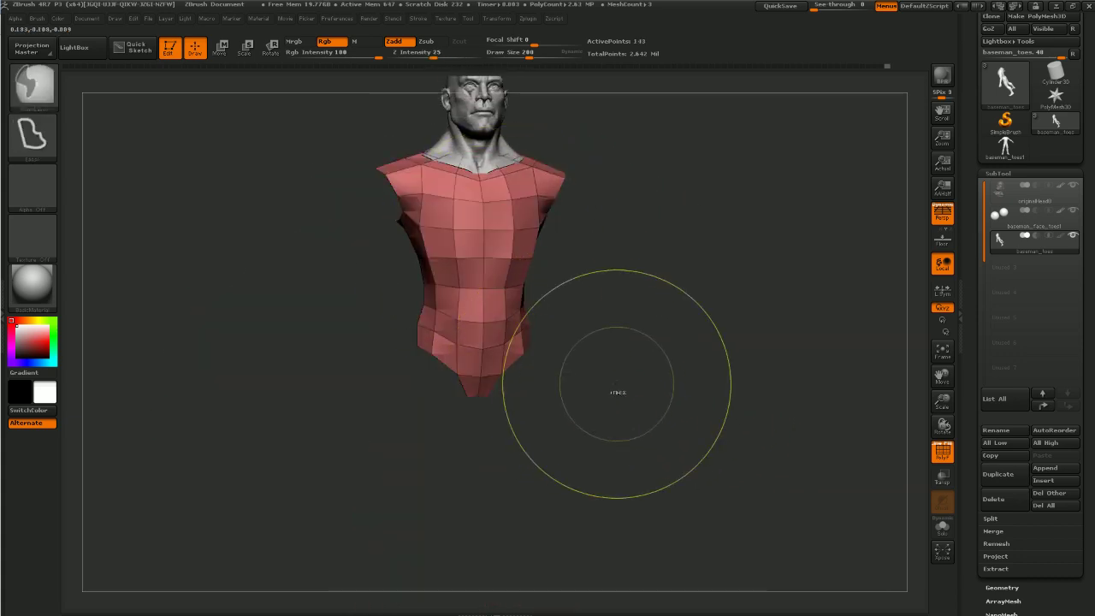
ctrl+shift+click(617, 384)
mouse_move(700, 507)
alt+mouse_down()
mouse_move(704, 453)
mouse_move(751, 350)
alt+mouse_up()
alt+drag(770, 261, 789, 370)
key(d)
drag(805, 213, 728, 255)
Hide the arms, adjust the legs' side profile with the Move brush, and show the whole body again
ctrl+shift+click(715, 271)
ctrl+shift+click(722, 266)
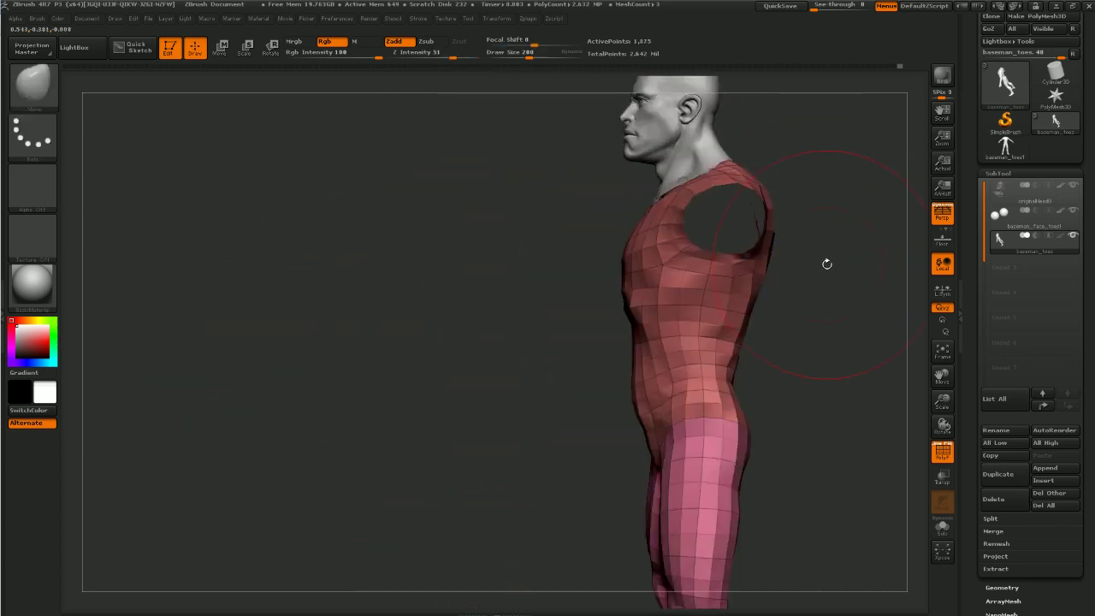
mouse_move(826, 264)
alt+mouse_down()
mouse_move(607, 321)
mouse_move(621, 367)
mouse_move(700, 372)
mouse_move(618, 382)
alt+mouse_up()
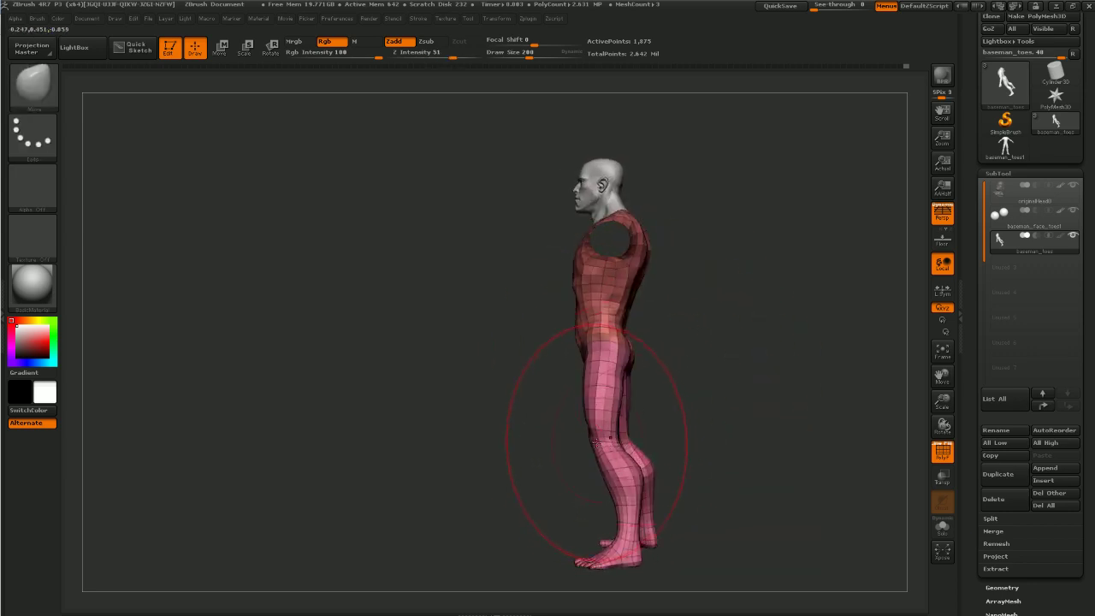
drag(635, 453, 622, 452)
drag(663, 373, 740, 367)
ctrl+shift+click(741, 360)
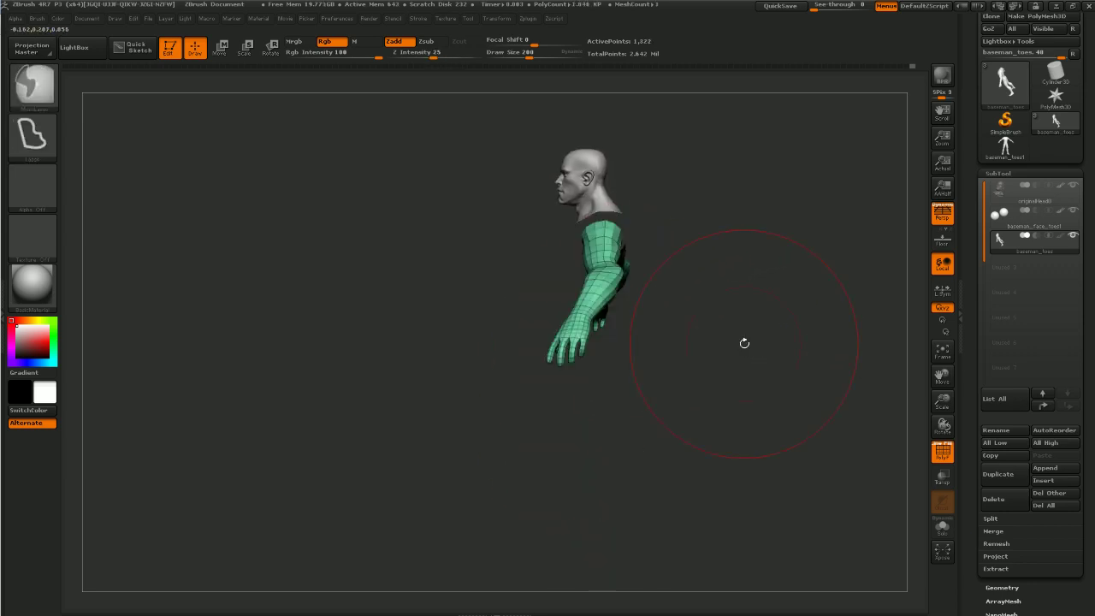
ctrl+shift+click(645, 308)
mouse_move(649, 310)
mouse_down()
mouse_move(721, 303)
mouse_move(716, 318)
mouse_move(657, 302)
mouse_move(682, 457)
mouse_move(717, 409)
mouse_up()
ctrl+click(730, 361)
key(r)
mouse_move(626, 325)
mouse_down()
mouse_move(687, 293)
mouse_move(686, 309)
mouse_up()
key(q)
ctrl+click(656, 340)
key(r)
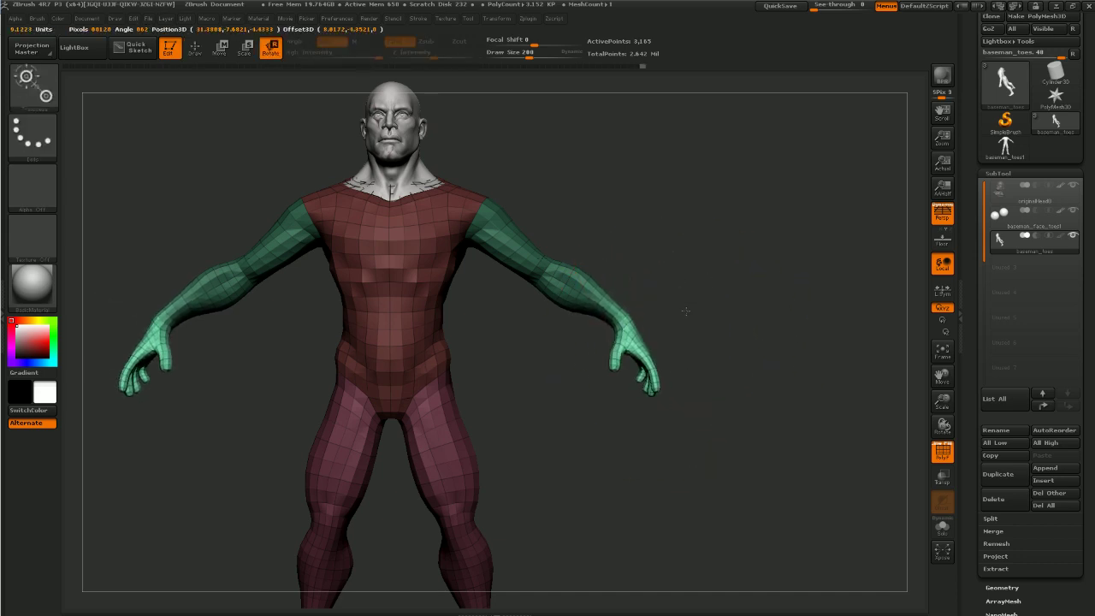
mouse_move(689, 246)
alt+mouse_down()
mouse_move(716, 264)
mouse_move(667, 283)
alt+mouse_up()
key(q)
mouse_move(633, 184)
alt+mouse_down()
mouse_move(739, 262)
mouse_move(671, 257)
mouse_move(694, 249)
mouse_move(631, 215)
mouse_move(657, 241)
alt+mouse_up()
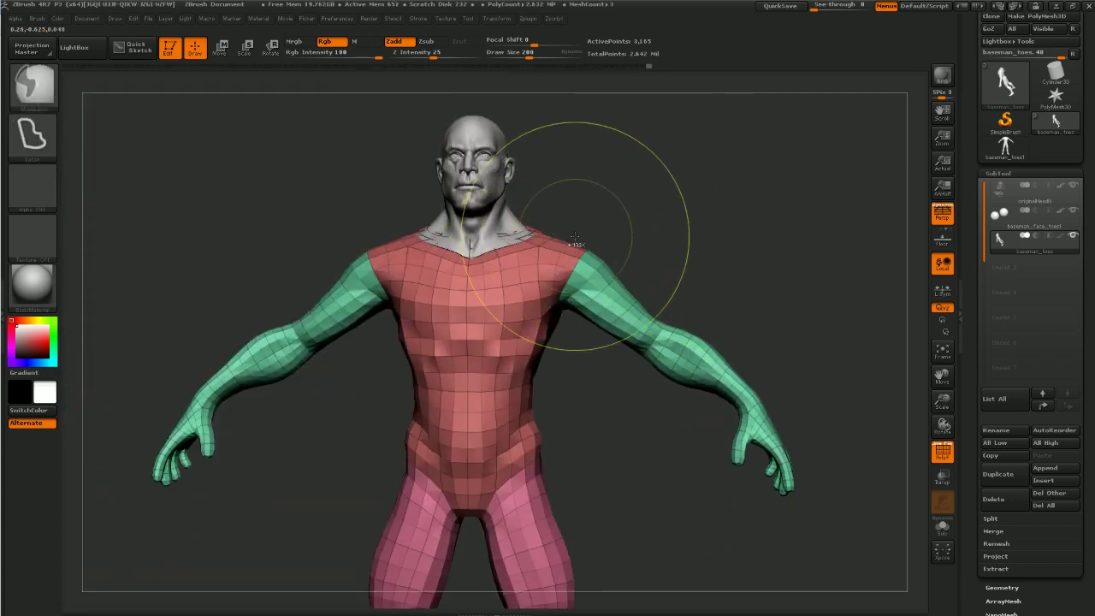
Mask both arms, blur the mask's edge, and invert it so only the arms remain editable
mouse_move(612, 429)
ctrl+mouse_down()
mouse_move(843, 410)
mouse_move(811, 300)
mouse_move(868, 247)
mouse_move(374, 348)
ctrl+mouse_up()
ctrl+click(789, 307)
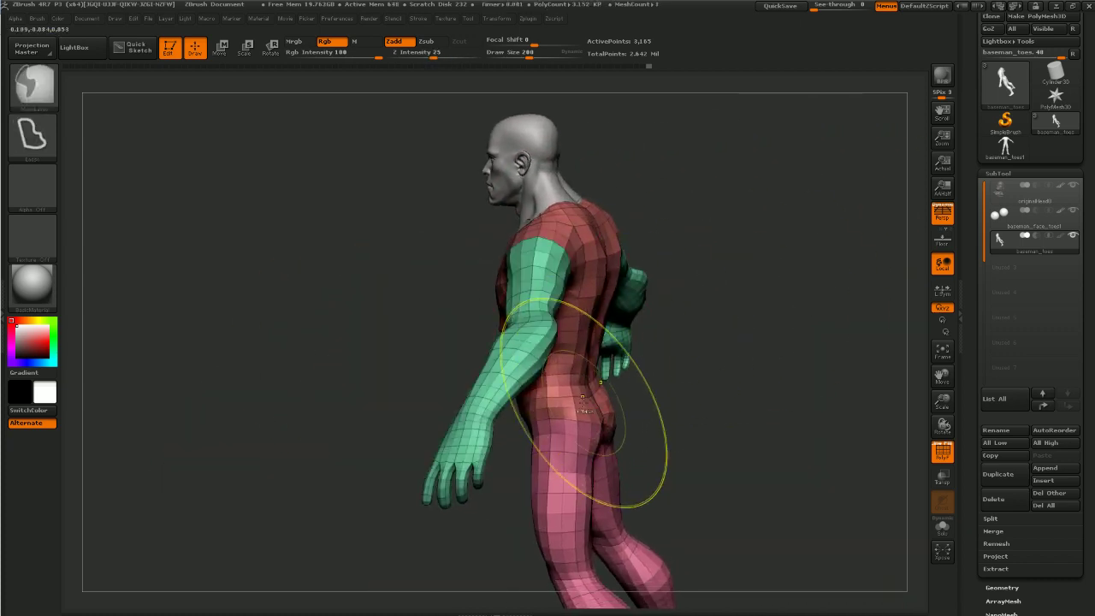
ctrl+click(686, 411)
ctrl+click(683, 421)
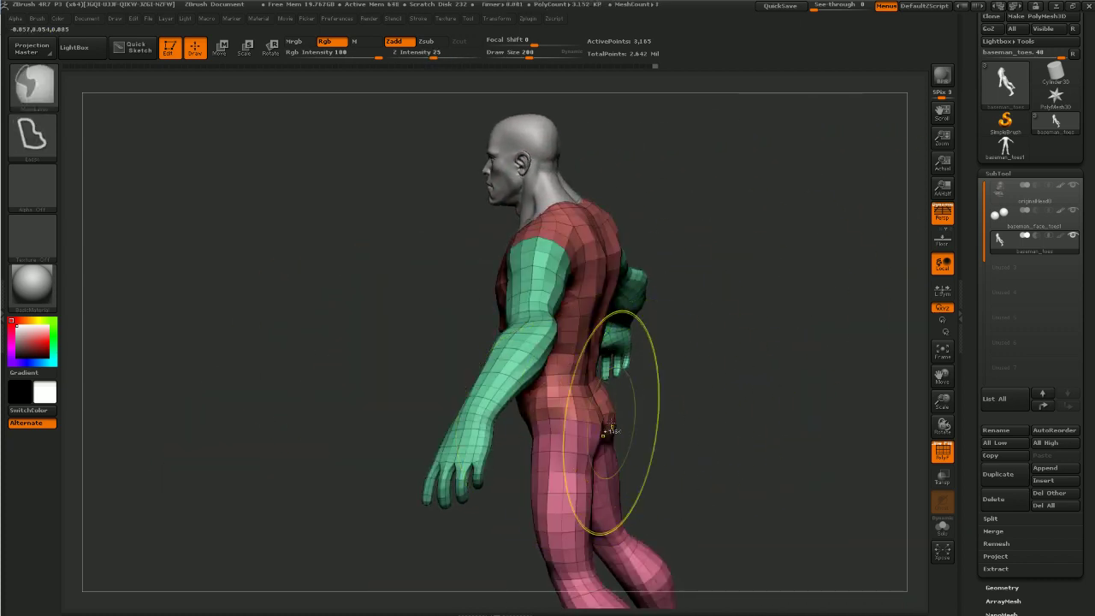
ctrl+click(674, 434)
drag(707, 393, 734, 399)
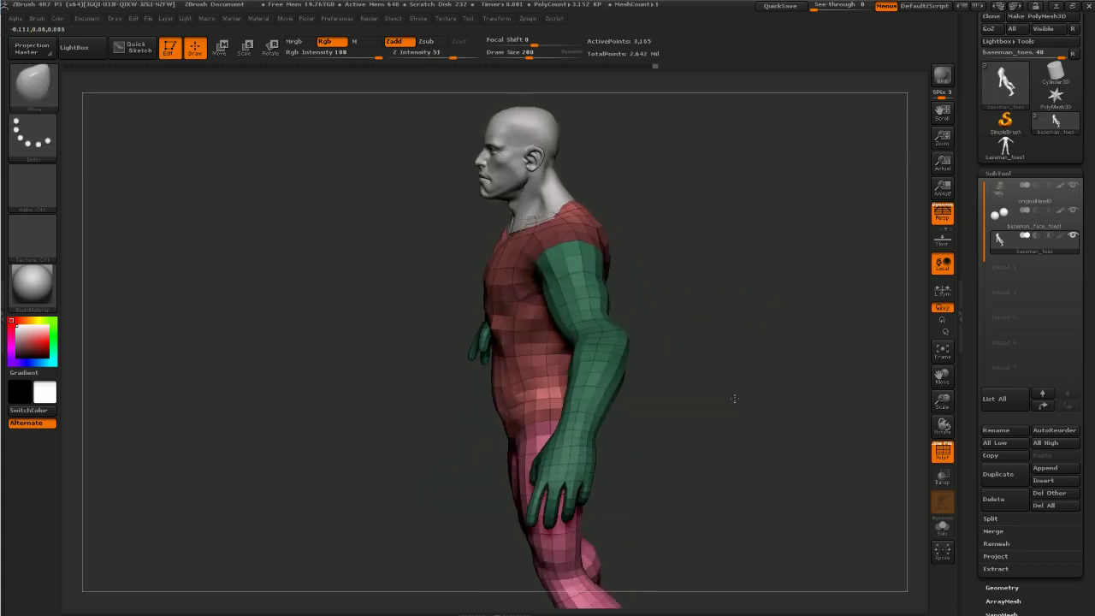
ctrl+click(717, 391)
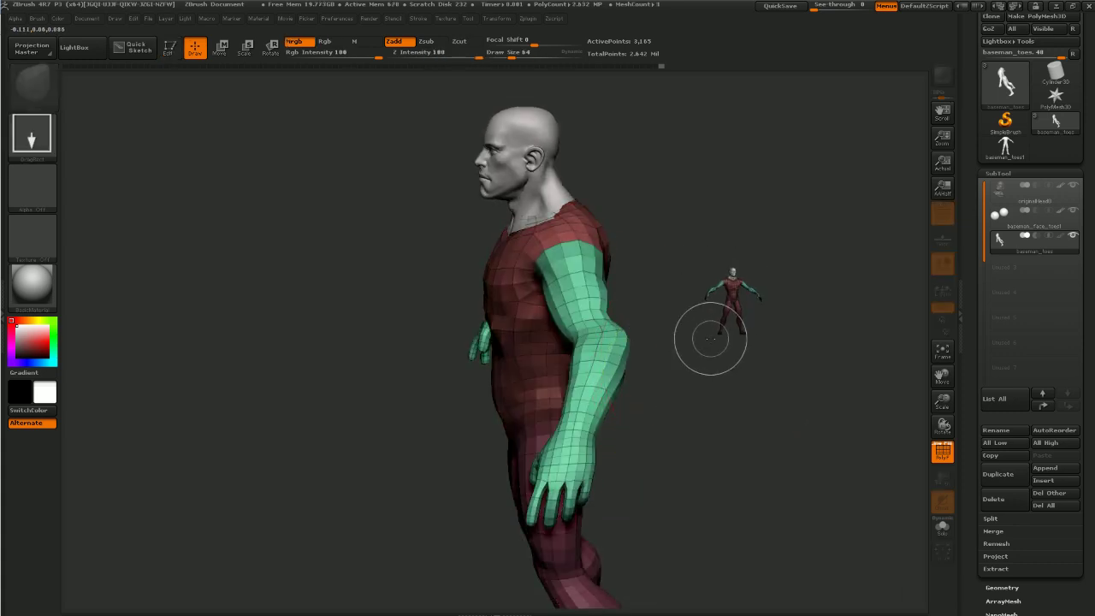
Return to Edit mode, clear the leftover copies from the canvas, and frame the body
key(r)
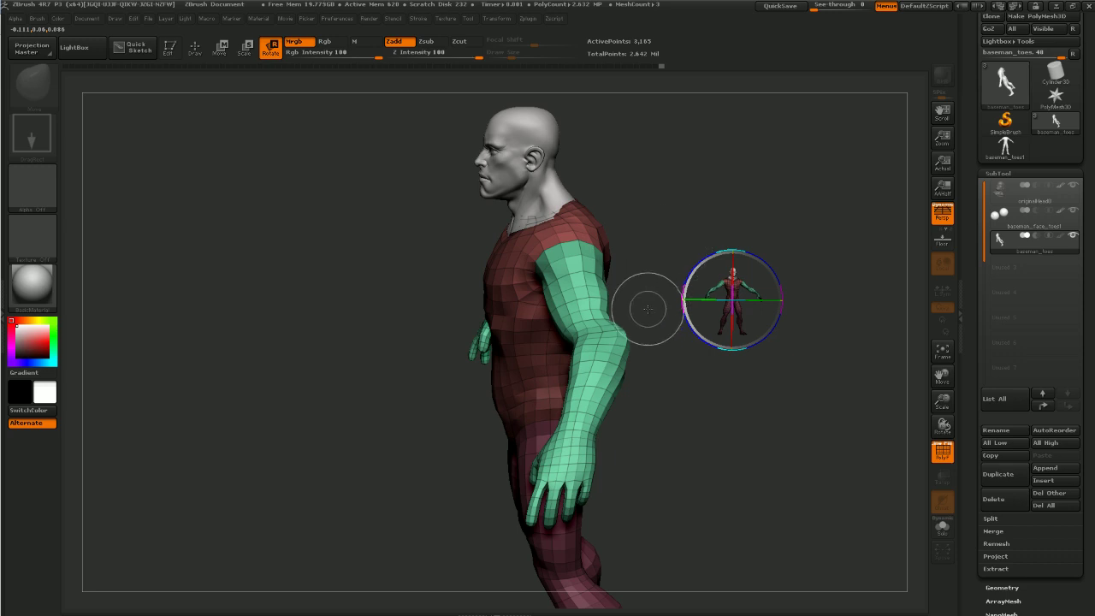
key(q)
key(ctrl+n)
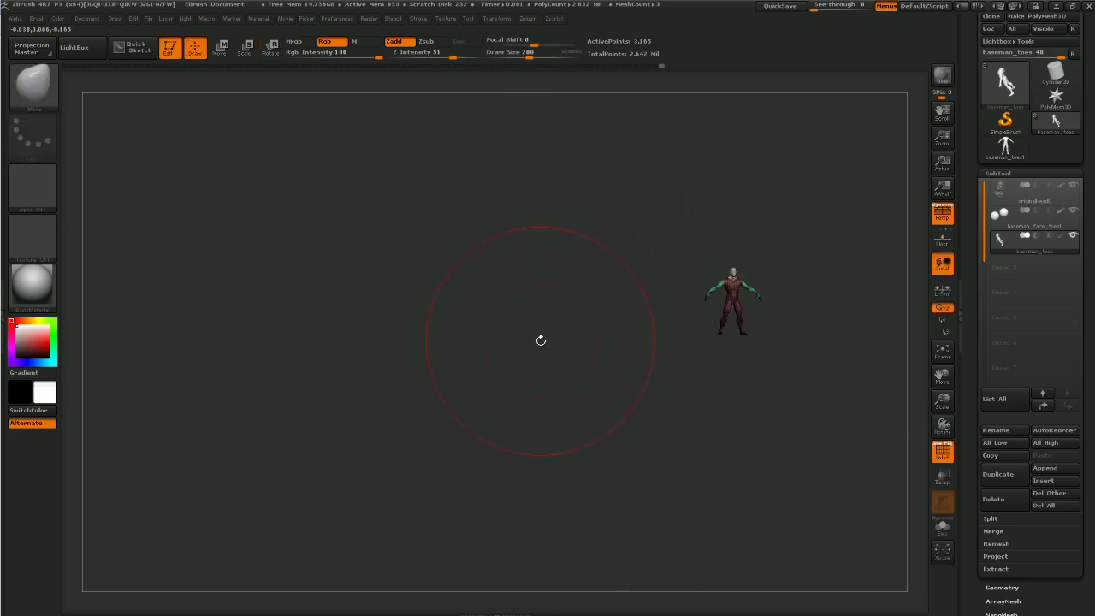
key(f)
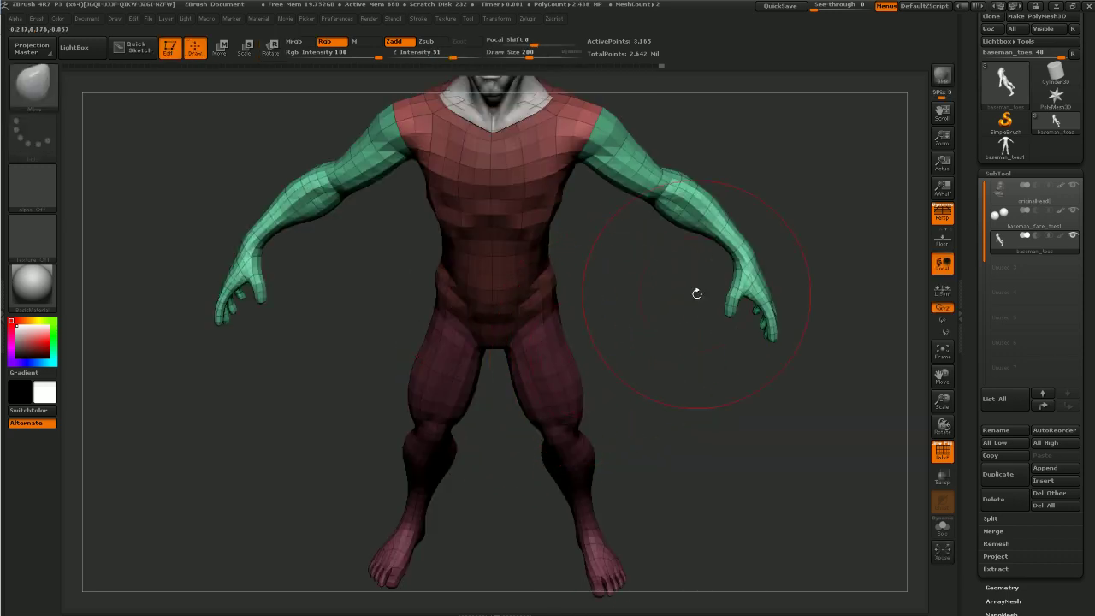
mouse_move(696, 293)
mouse_down()
mouse_move(672, 268)
mouse_move(692, 213)
mouse_move(612, 162)
mouse_move(601, 180)
mouse_up()
Place a horizontal Transpose line outward from the shoulder and spin the unmasked arms slightly around it
key(r)
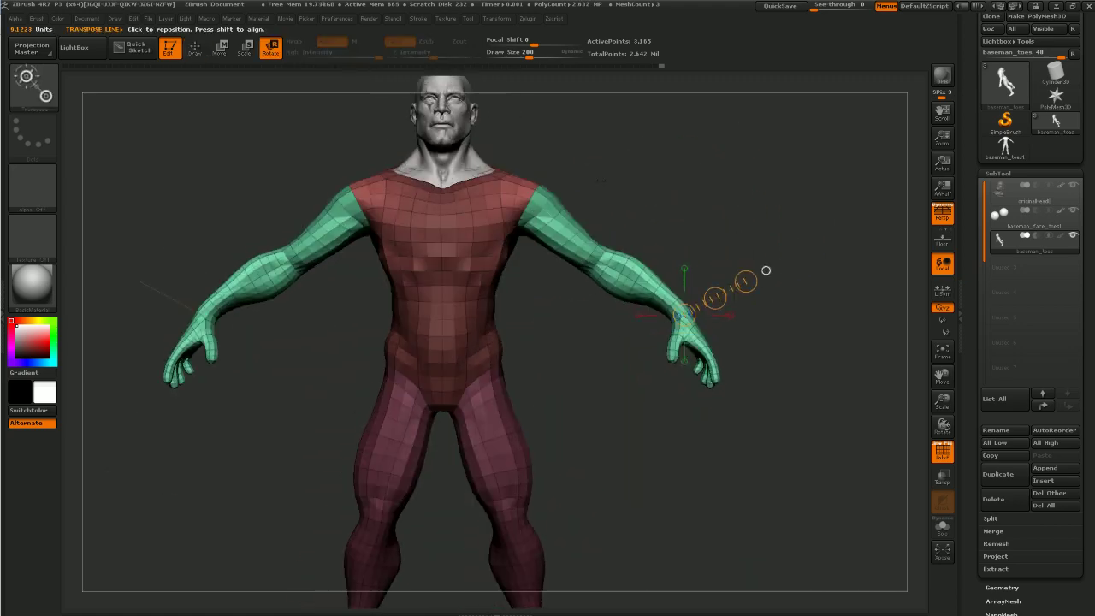
shift+drag(513, 207, 642, 219)
drag(759, 168, 624, 169)
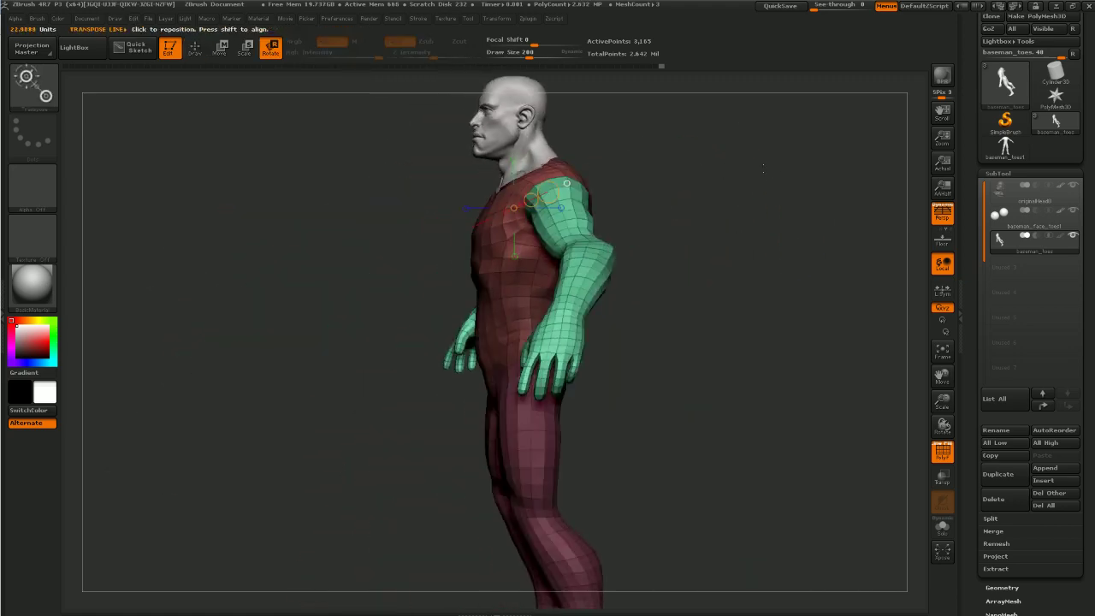
drag(759, 197, 736, 325)
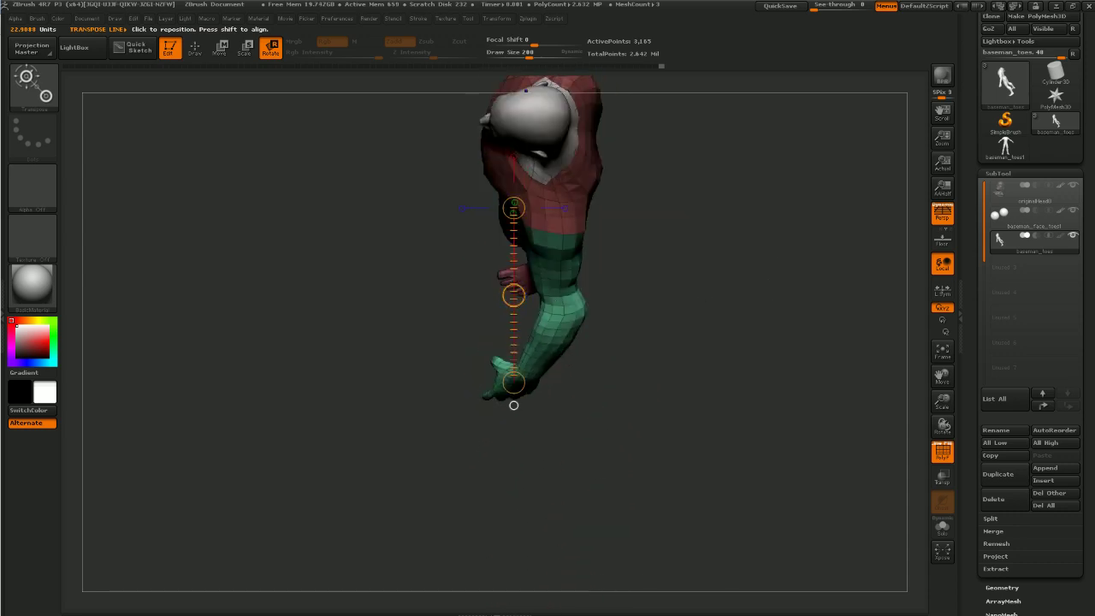
drag(514, 405, 562, 405)
drag(671, 342, 712, 494)
drag(702, 299, 795, 267)
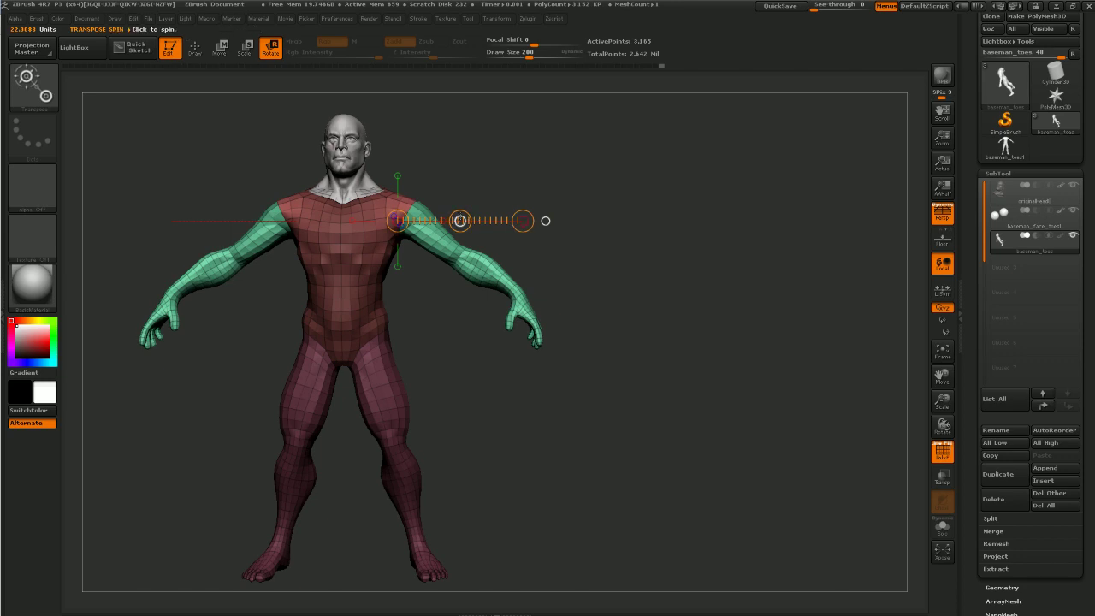
mouse_move(460, 221)
mouse_down()
mouse_move(506, 208)
mouse_move(434, 234)
mouse_move(447, 234)
mouse_up()
drag(652, 161, 590, 284)
mouse_move(570, 419)
mouse_down()
mouse_move(675, 334)
mouse_move(656, 271)
mouse_move(733, 274)
mouse_move(701, 262)
mouse_move(731, 230)
mouse_move(680, 306)
mouse_move(650, 300)
mouse_move(704, 288)
mouse_move(684, 299)
mouse_move(679, 285)
mouse_move(730, 288)
mouse_move(782, 228)
mouse_move(741, 208)
mouse_move(720, 255)
mouse_move(714, 244)
mouse_move(751, 276)
mouse_move(713, 225)
mouse_up()
Try another small Transpose rotation of the arms, and undo it
key(q)
key(r)
mouse_move(663, 253)
mouse_down()
mouse_move(652, 276)
mouse_move(665, 259)
mouse_up()
key(ctrl+z)
drag(688, 208, 598, 242)
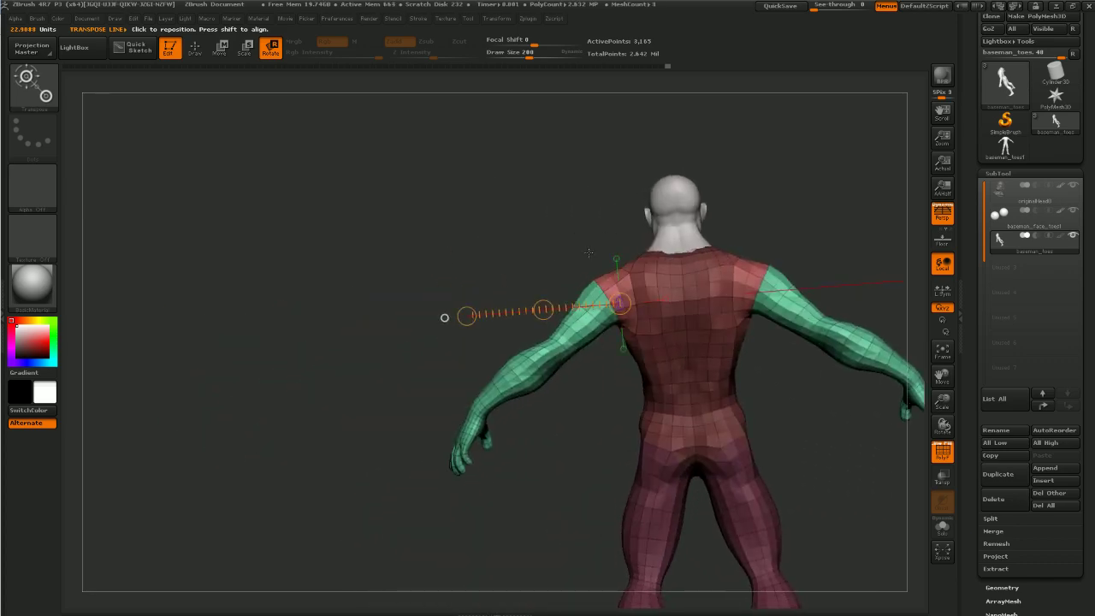
Clear the mask, and reshape and smooth the upper back and rear neckline with the Move brush at draw size 56
key(q)
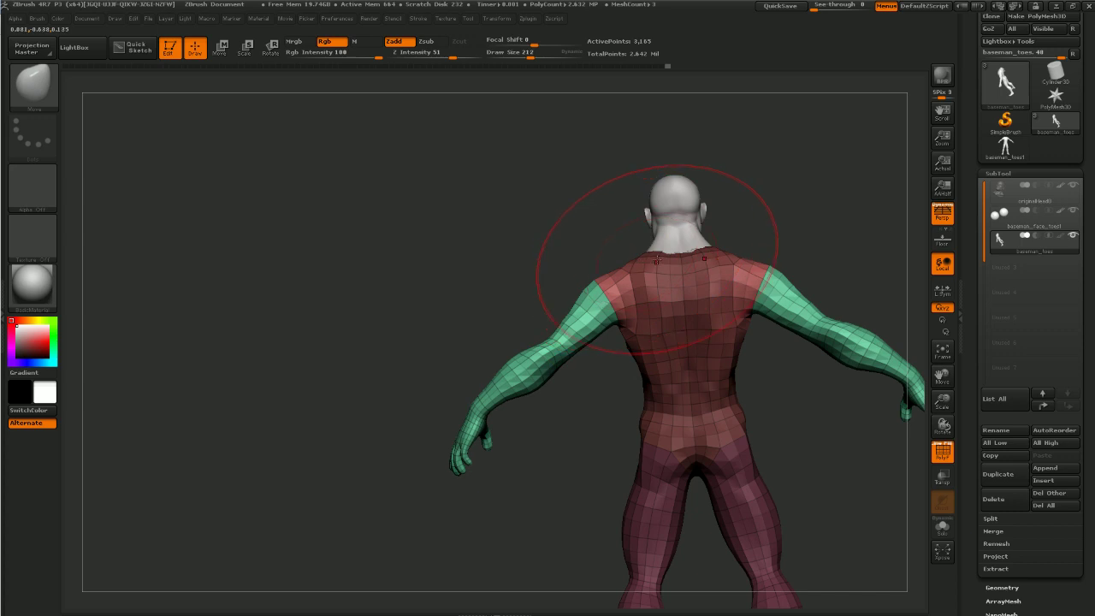
ctrl+drag(772, 193, 752, 221)
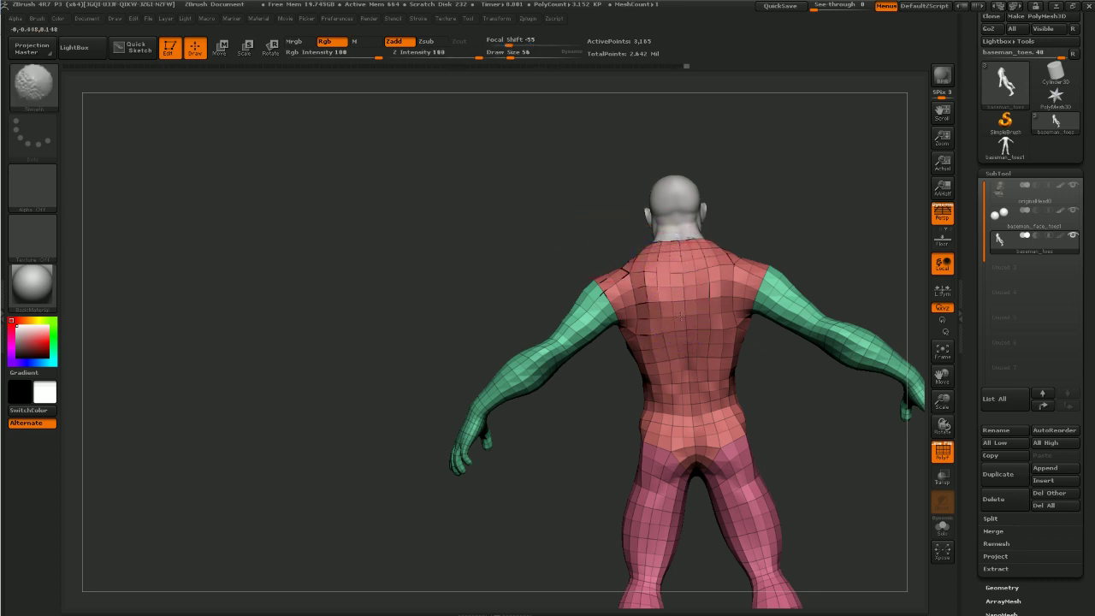
shift+drag(681, 317, 658, 304)
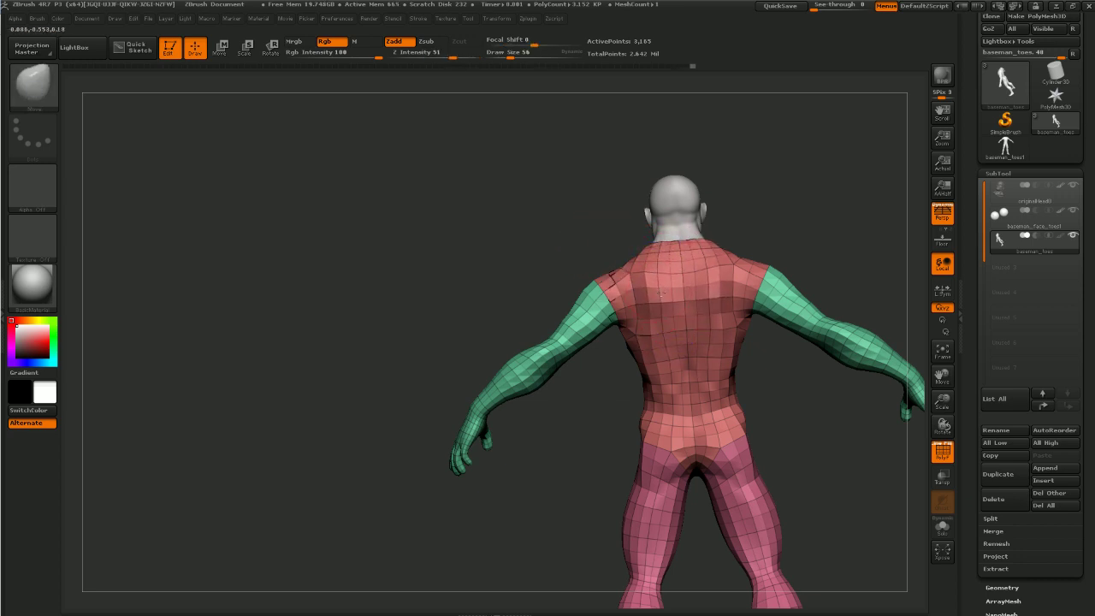
mouse_move(564, 228)
mouse_down()
mouse_move(770, 221)
mouse_move(671, 220)
mouse_up()
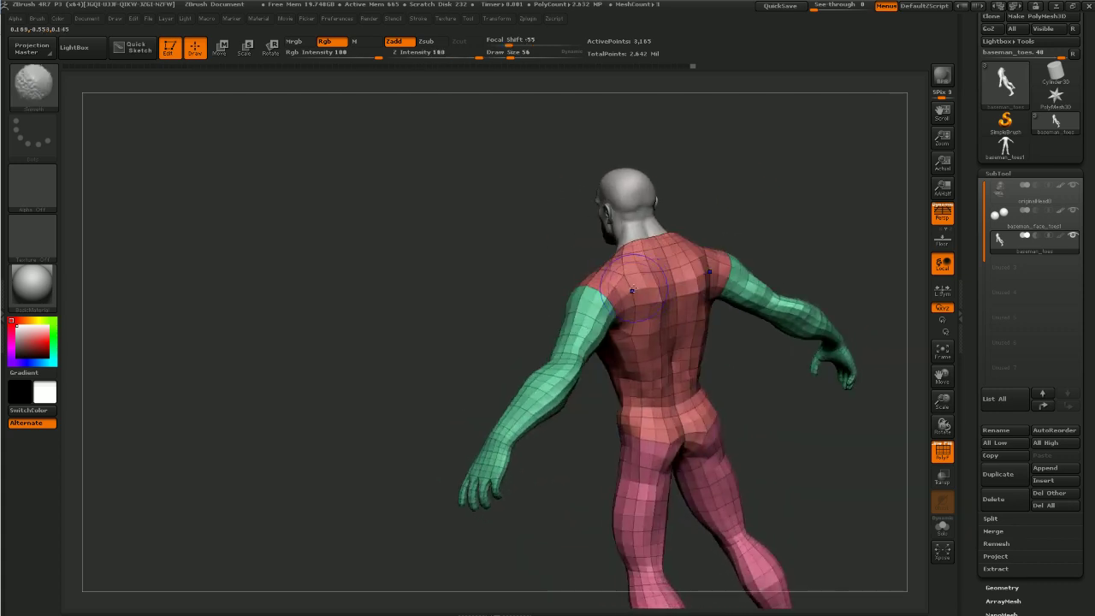
key(ctrl+z)
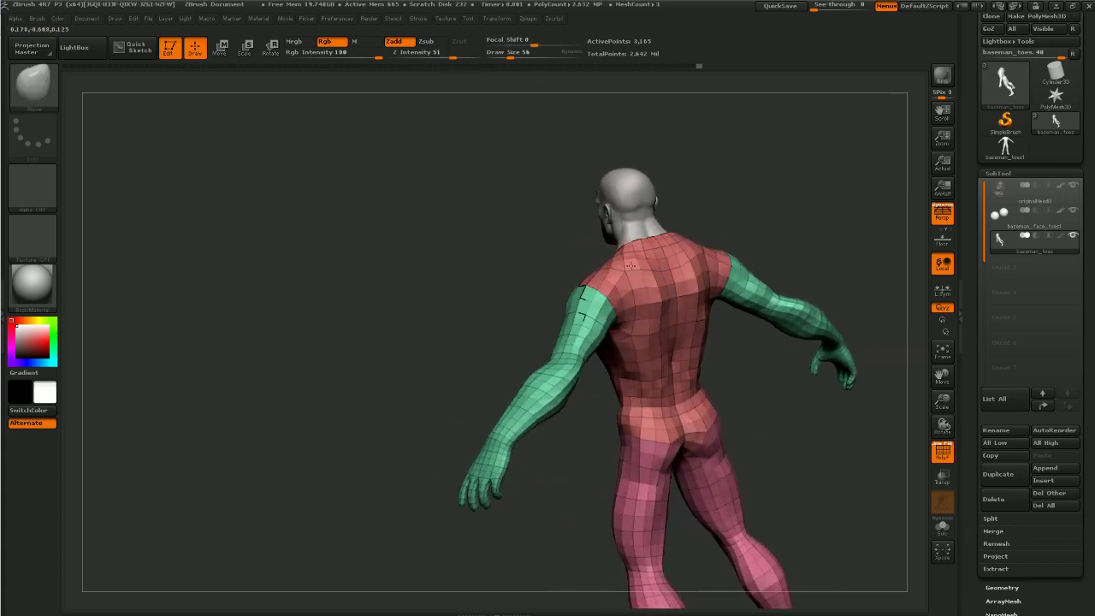
drag(780, 187, 655, 301)
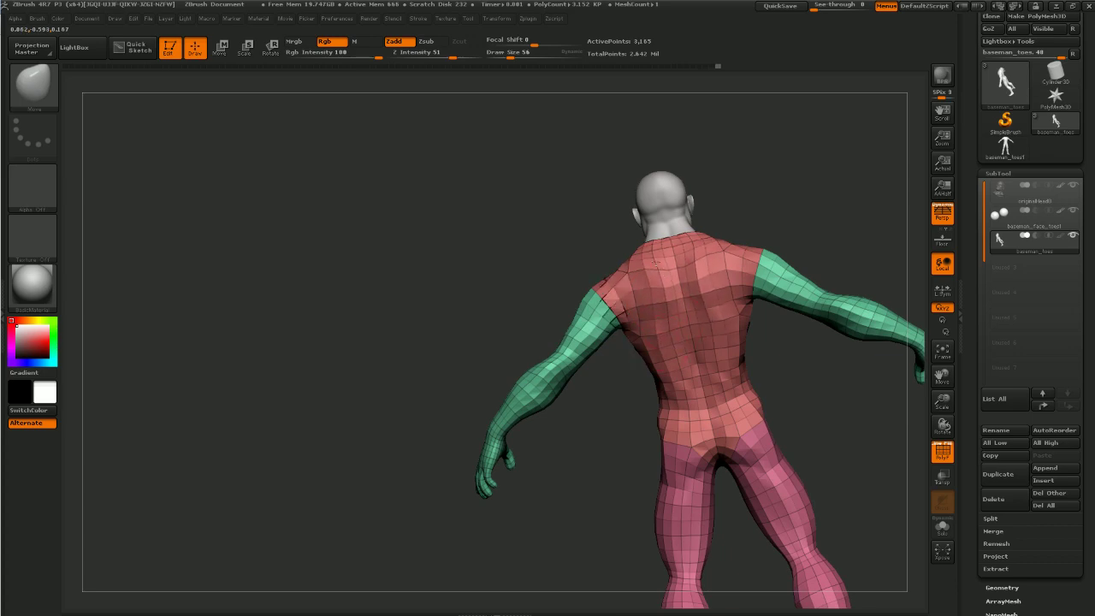
drag(656, 262, 605, 292)
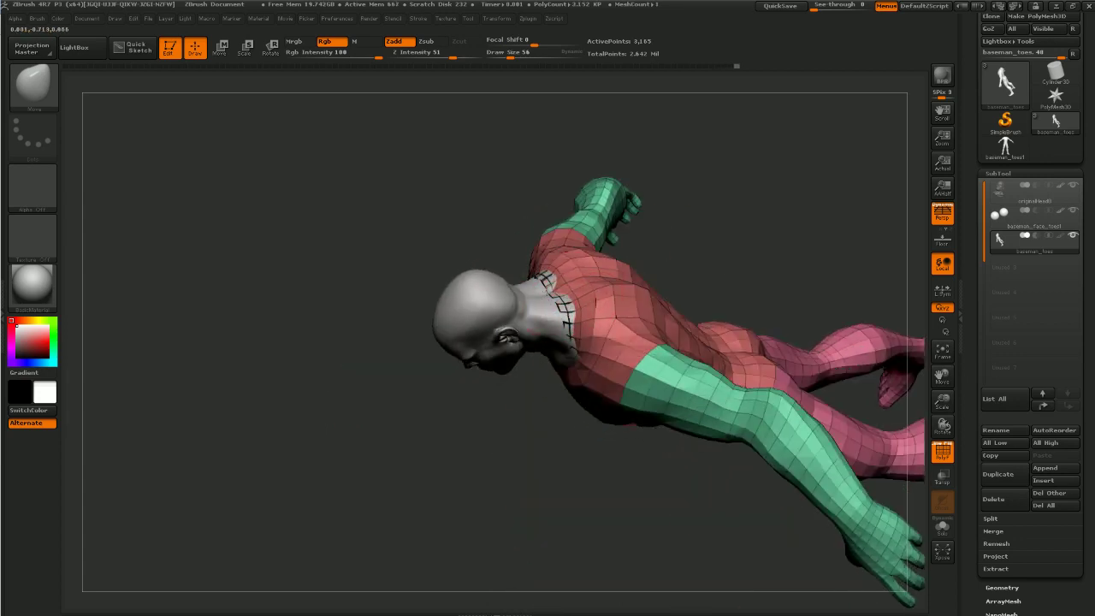
drag(598, 261, 712, 264)
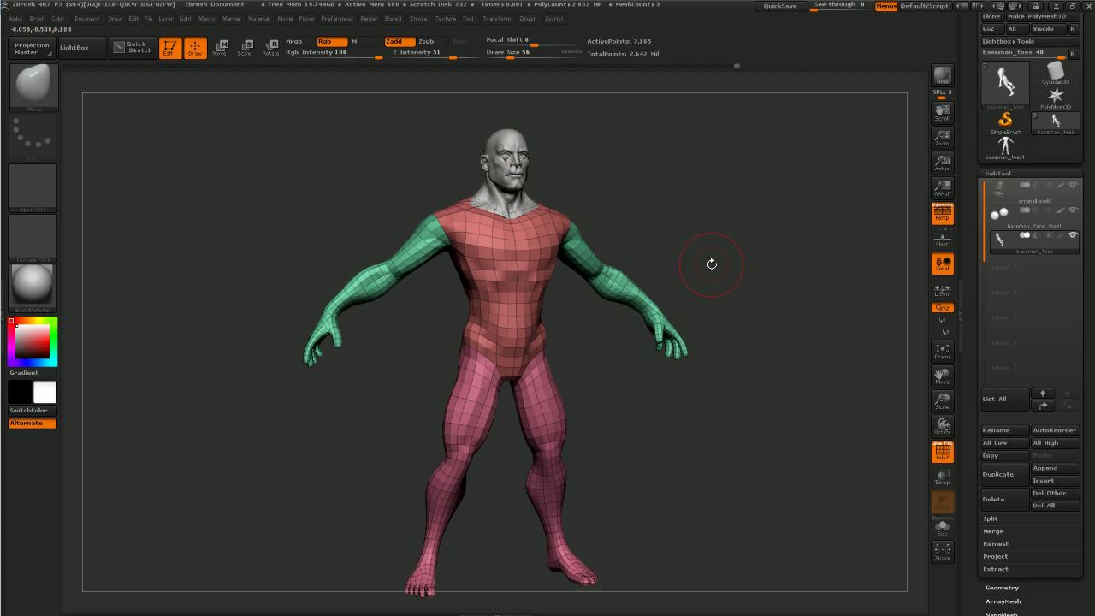
Refine the torso's sides and lower back with the size 56 Move brush, smoothing the uneven polygons
mouse_move(693, 237)
mouse_down()
mouse_move(741, 228)
mouse_move(682, 240)
mouse_up()
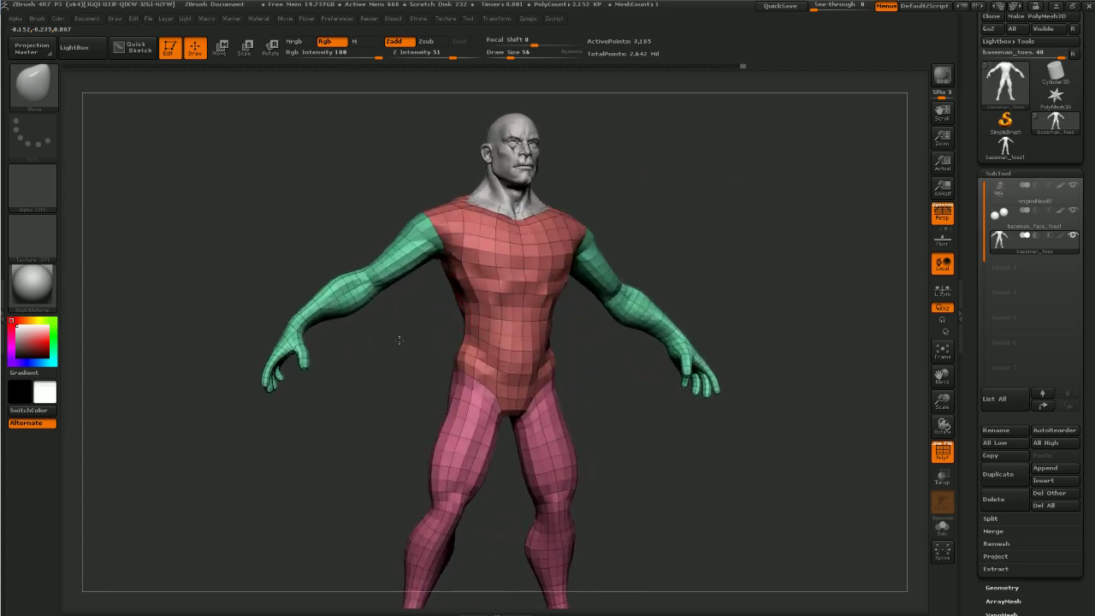
drag(399, 339, 455, 336)
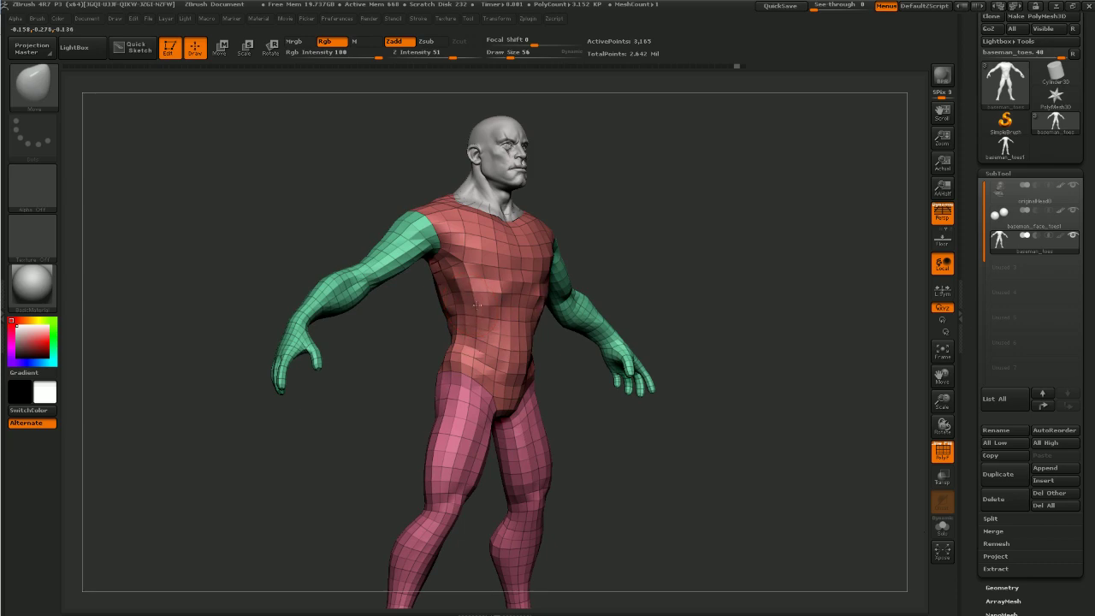
drag(648, 204, 446, 250)
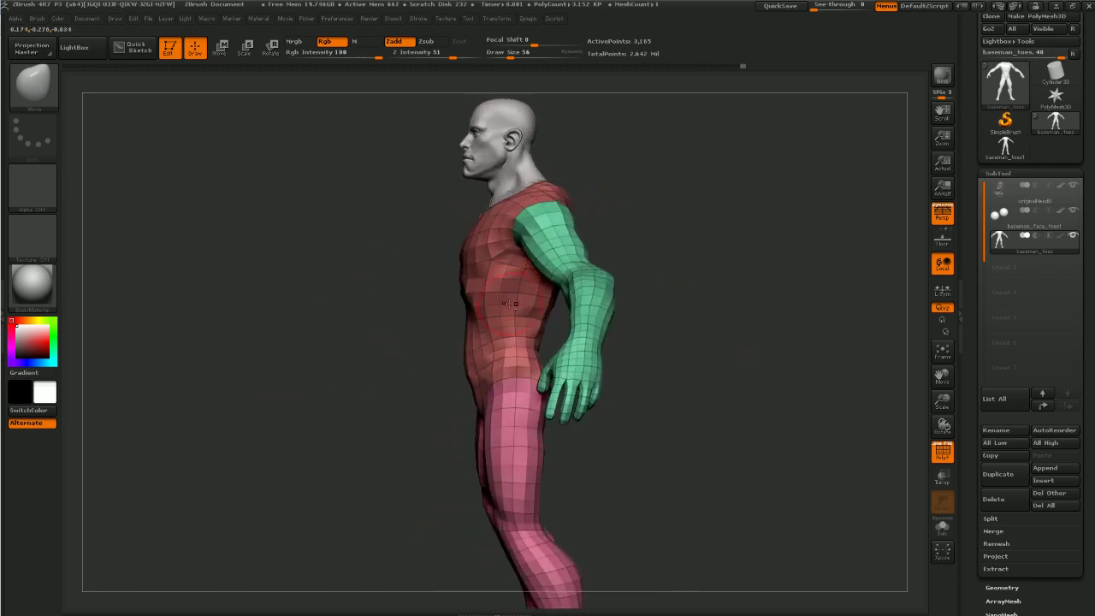
drag(715, 212, 599, 224)
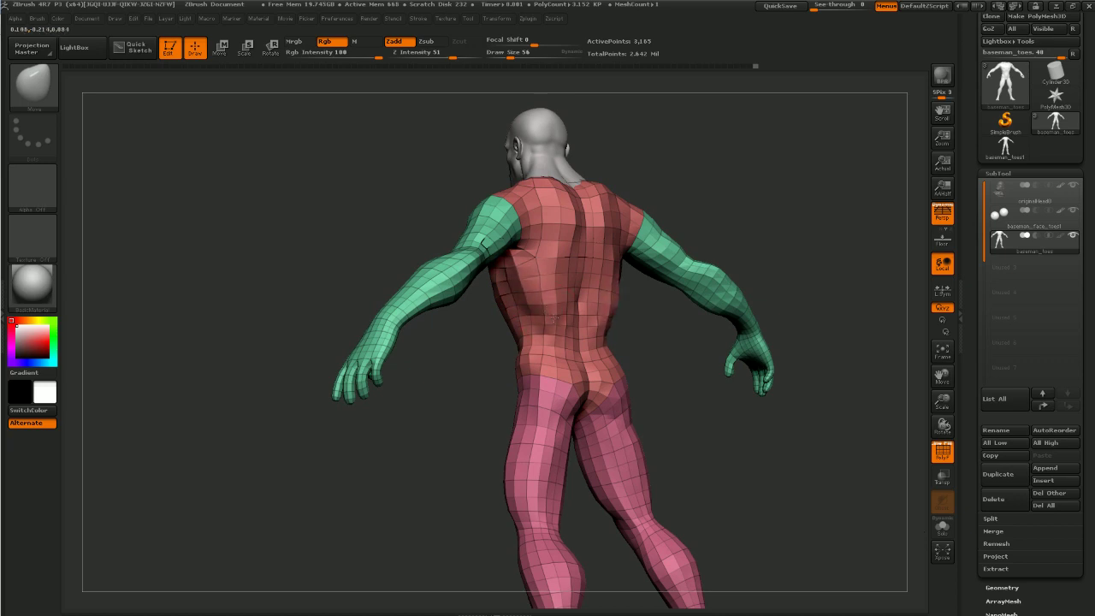
mouse_move(555, 308)
shift+mouse_down()
mouse_move(571, 330)
mouse_move(577, 316)
mouse_move(544, 321)
shift+mouse_up()
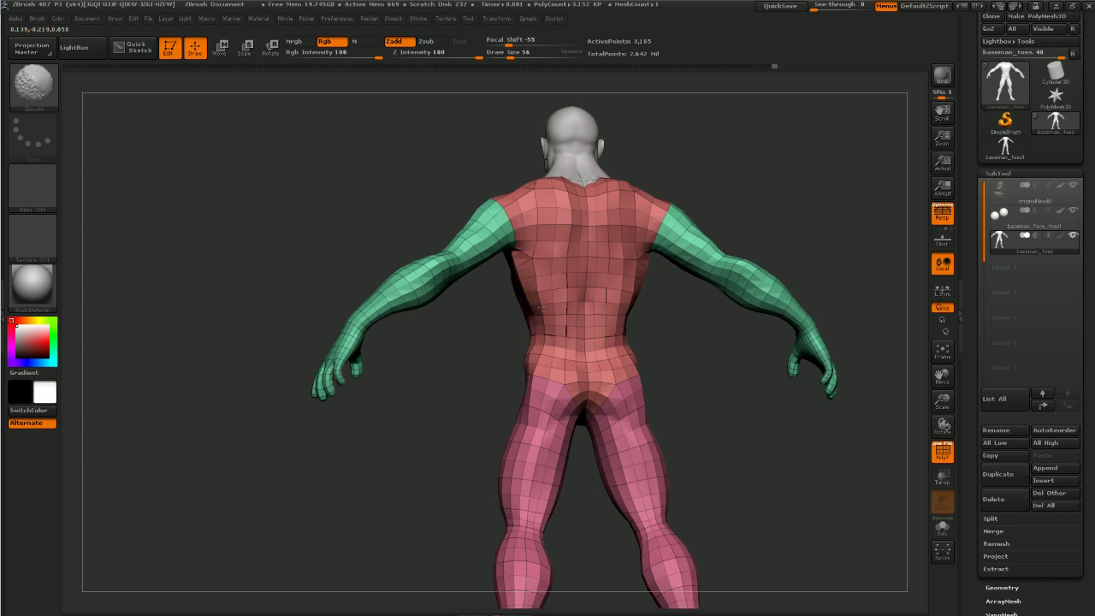
drag(485, 340, 524, 272)
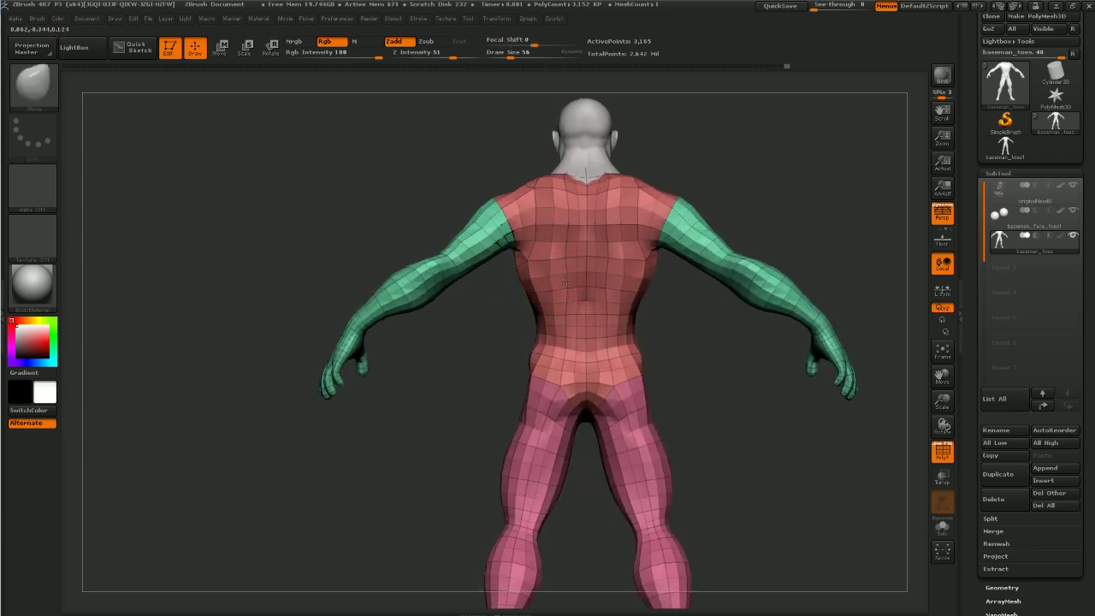
Adjust the abdomen and pelvis profile with the Move brush at draw size 204, smoothing the lower belly
mouse_move(454, 376)
mouse_down()
mouse_move(513, 398)
mouse_move(390, 450)
mouse_move(427, 466)
mouse_move(402, 460)
mouse_move(419, 408)
mouse_up()
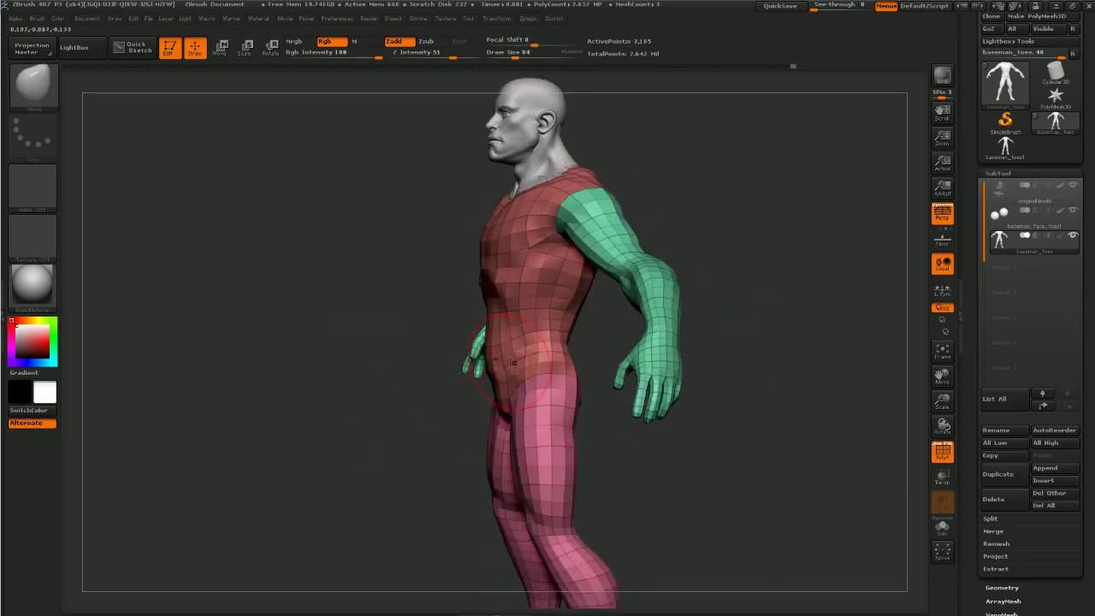
key(bracketright)
drag(524, 376, 516, 377)
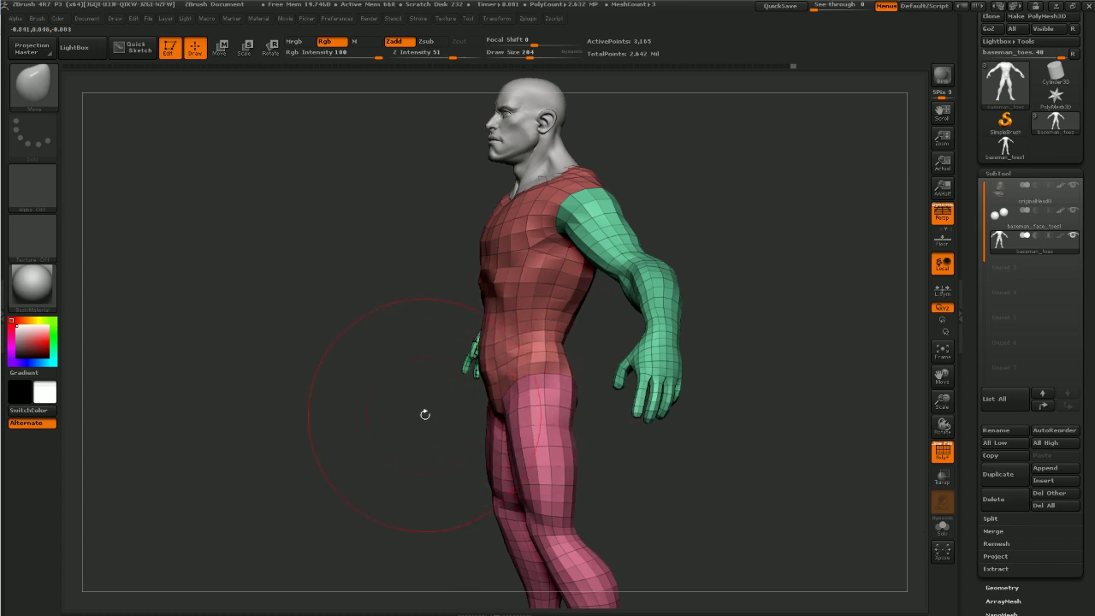
drag(425, 414, 399, 465)
key(shift)
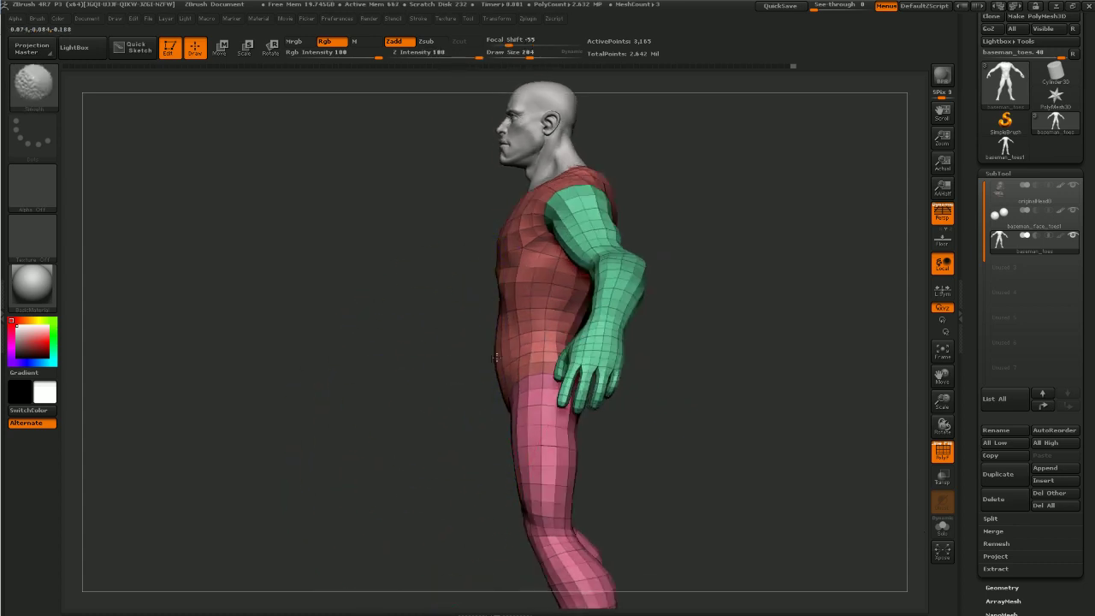
shift+drag(496, 357, 497, 370)
Refine the leg silhouette around the thighs and knees with the Move brush at draw sizes 204 and 72
alt+drag(426, 454, 440, 346)
drag(533, 415, 527, 416)
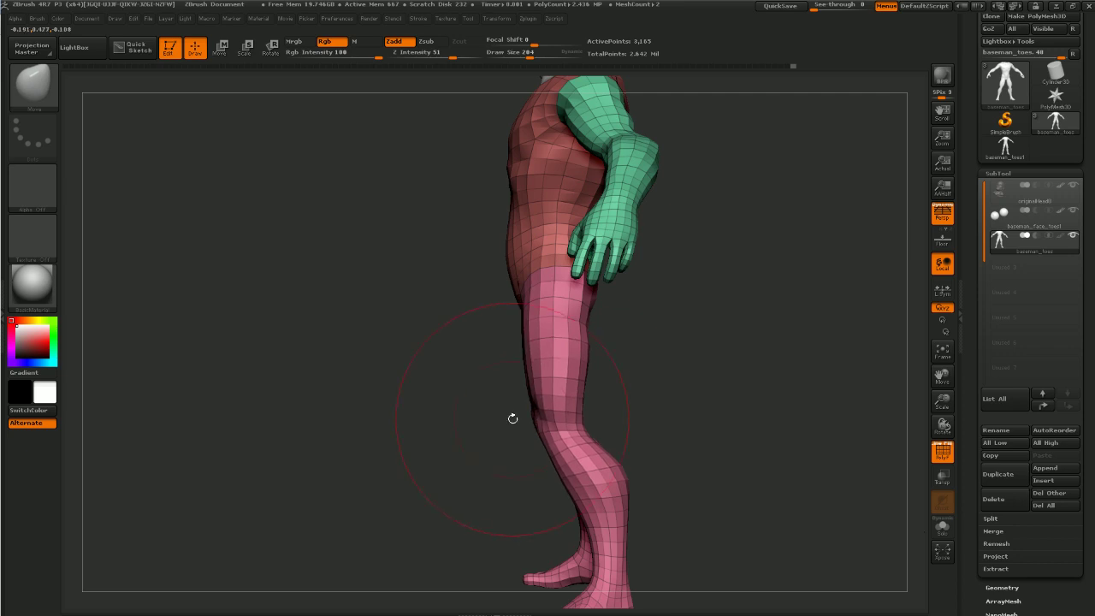
alt+drag(455, 445, 436, 343)
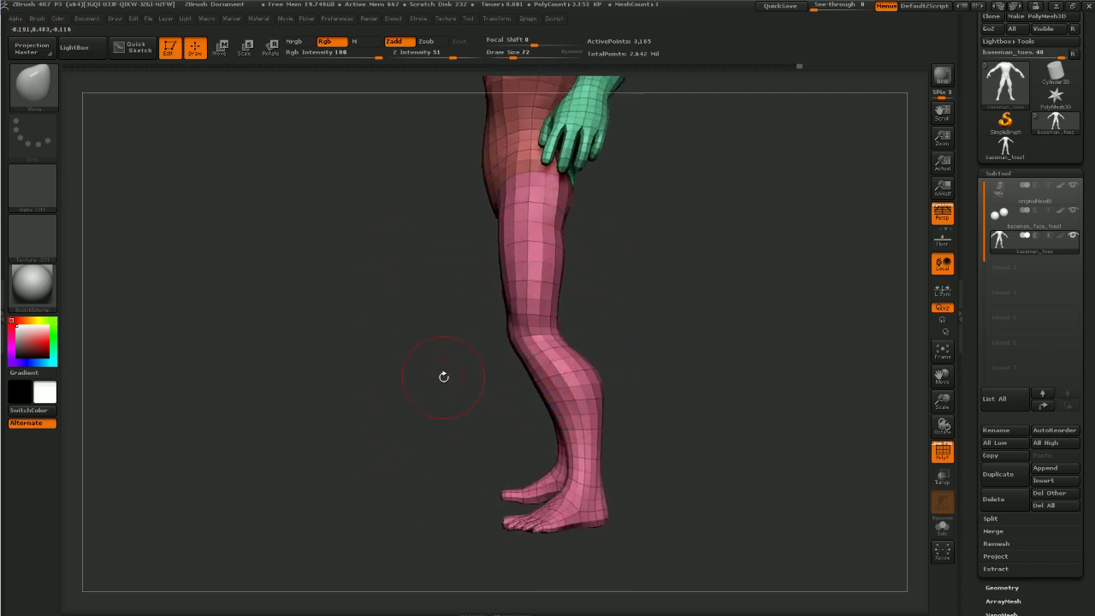
drag(444, 376, 517, 342)
alt+drag(591, 320, 756, 444)
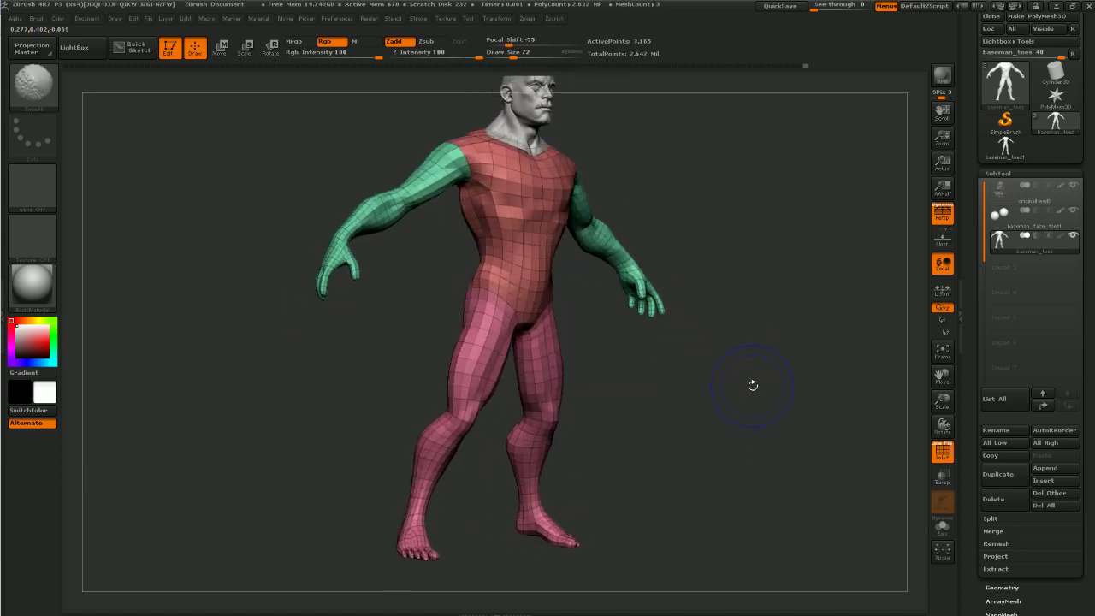
shift+drag(753, 384, 636, 273)
drag(784, 183, 787, 285)
Drop the body to its lowest subdivision level and assign the hands their own polygroup
key(d)
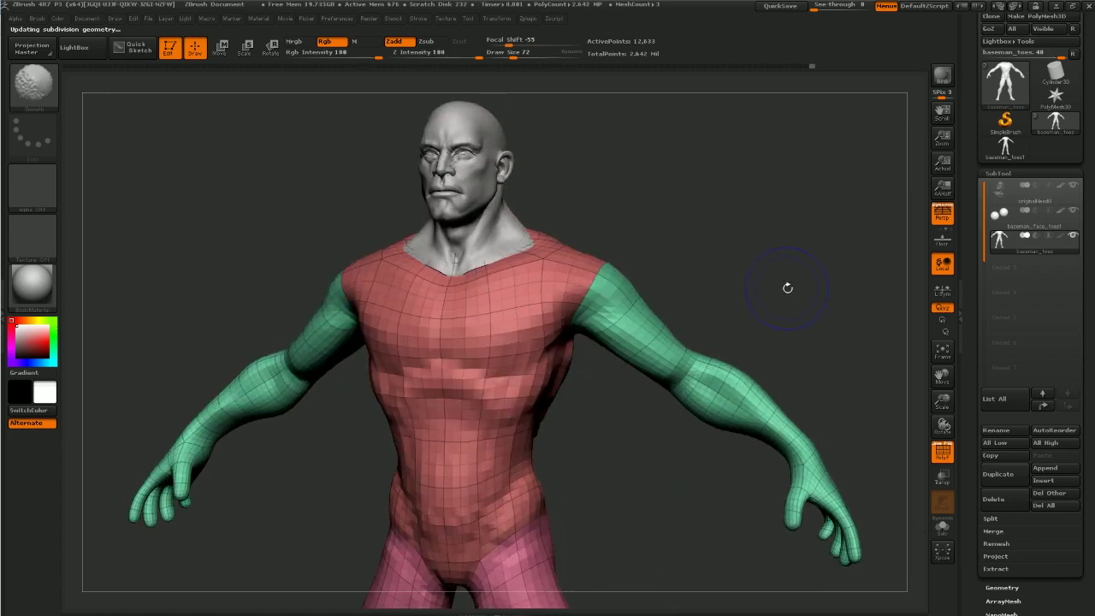
key(shift+d)
key(shift+d)
mouse_move(810, 350)
mouse_down()
mouse_move(732, 239)
mouse_move(602, 394)
mouse_move(782, 297)
mouse_up()
key(ctrl+w)
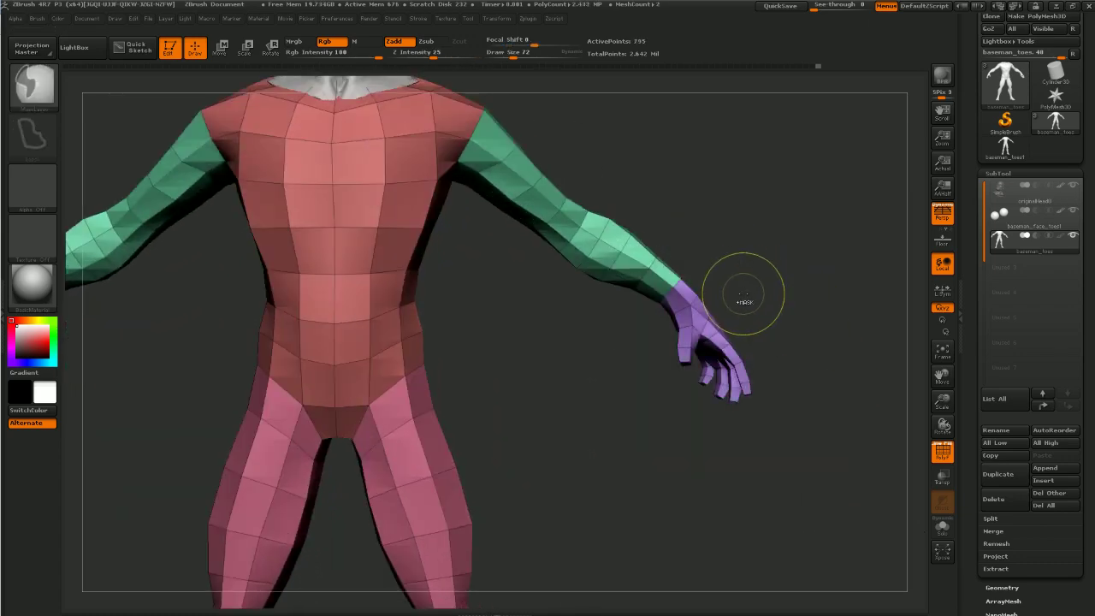
Hide the hand polygroup to check its boundary at the wrist, and restore the whole body's visibility
ctrl+shift+click(684, 320)
ctrl+shift+click(691, 317)
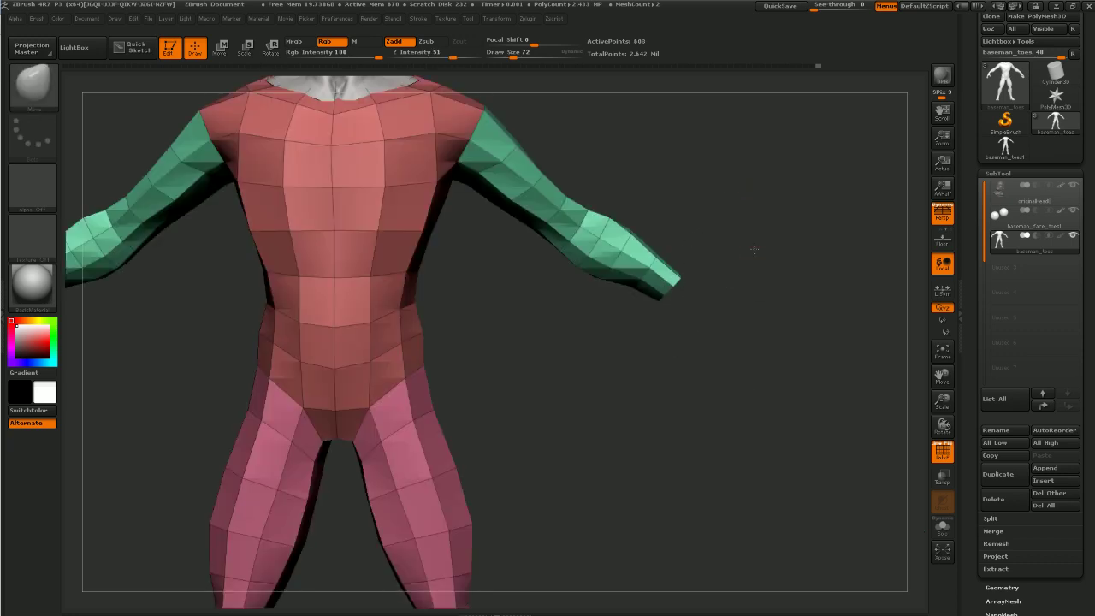
alt+drag(753, 245, 714, 347)
drag(710, 292, 685, 216)
ctrl+shift+click(710, 292)
alt+drag(714, 274, 710, 172)
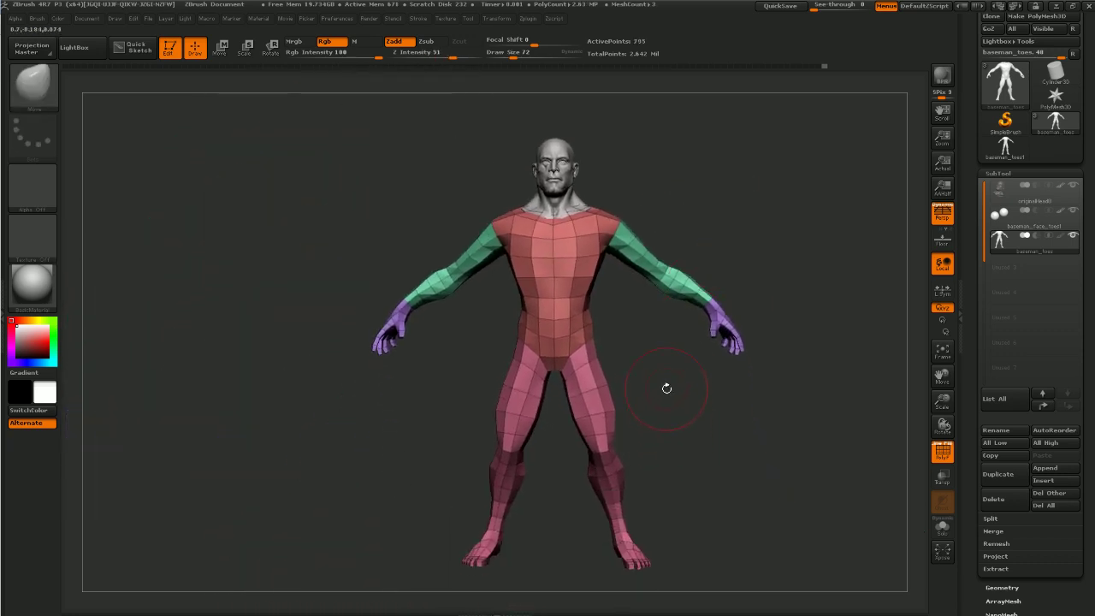
Start saving the tool under a new name and browse to CodeNameParadise\HighPolyCharacters\defaultMale on the E: drive
alt+drag(666, 388, 782, 274)
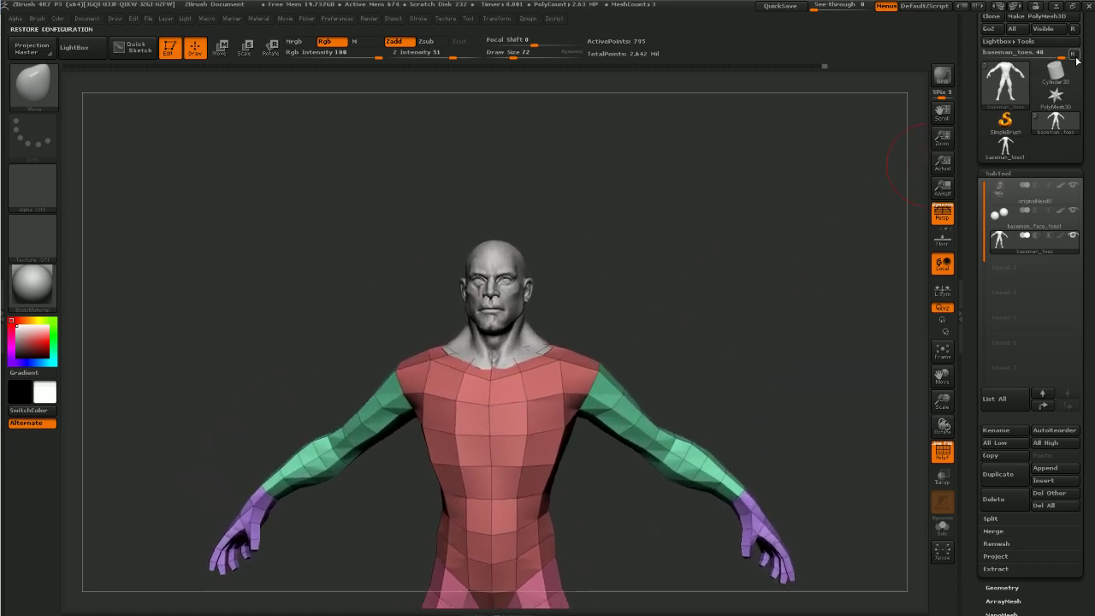
drag(1087, 52, 1088, 109)
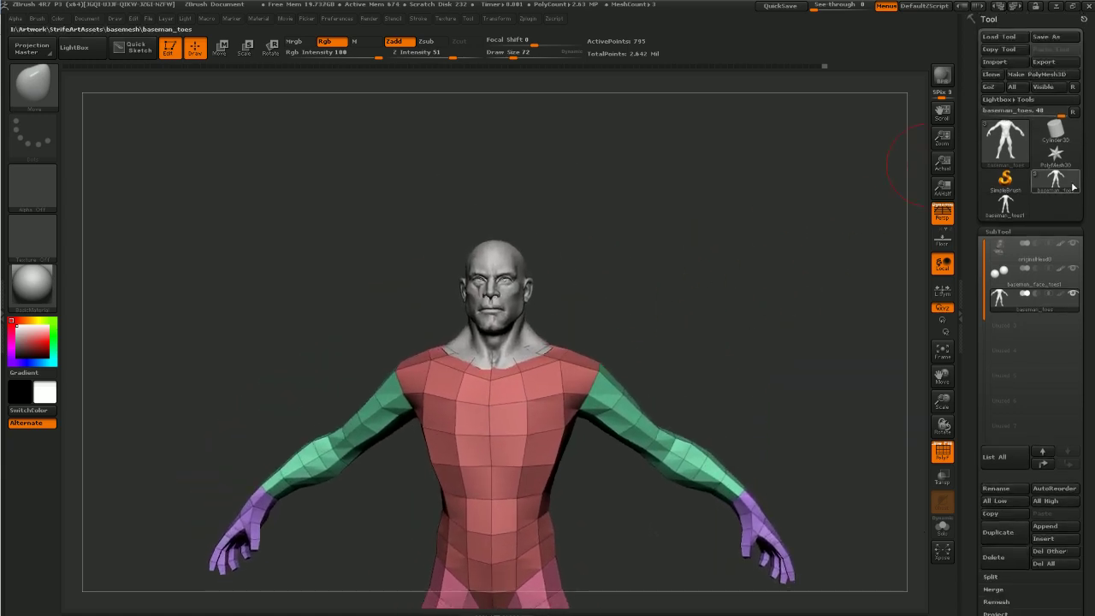
click(1052, 38)
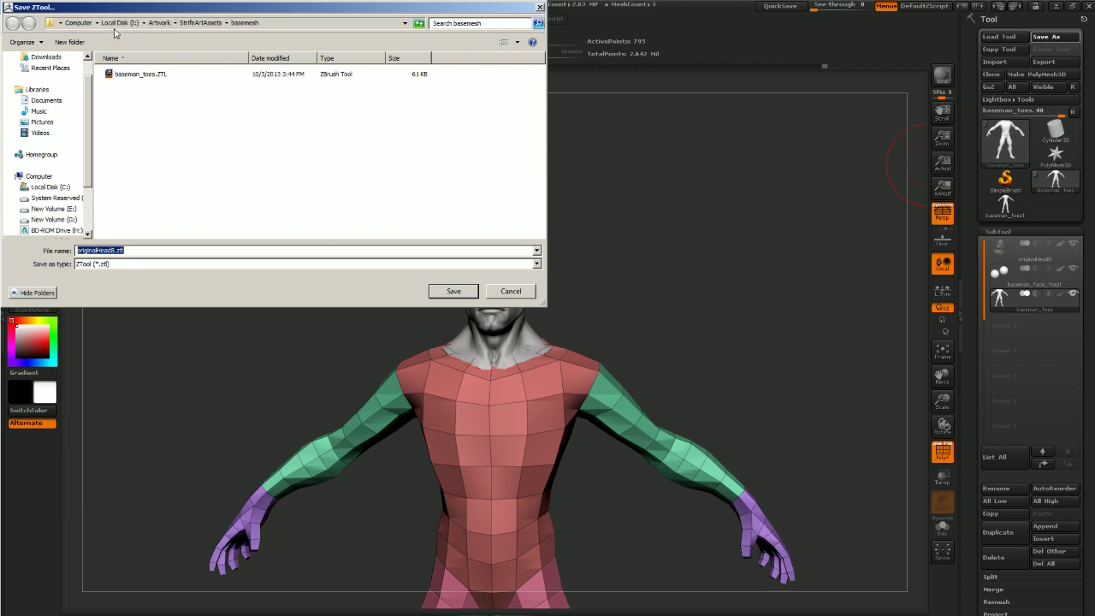
click(77, 23)
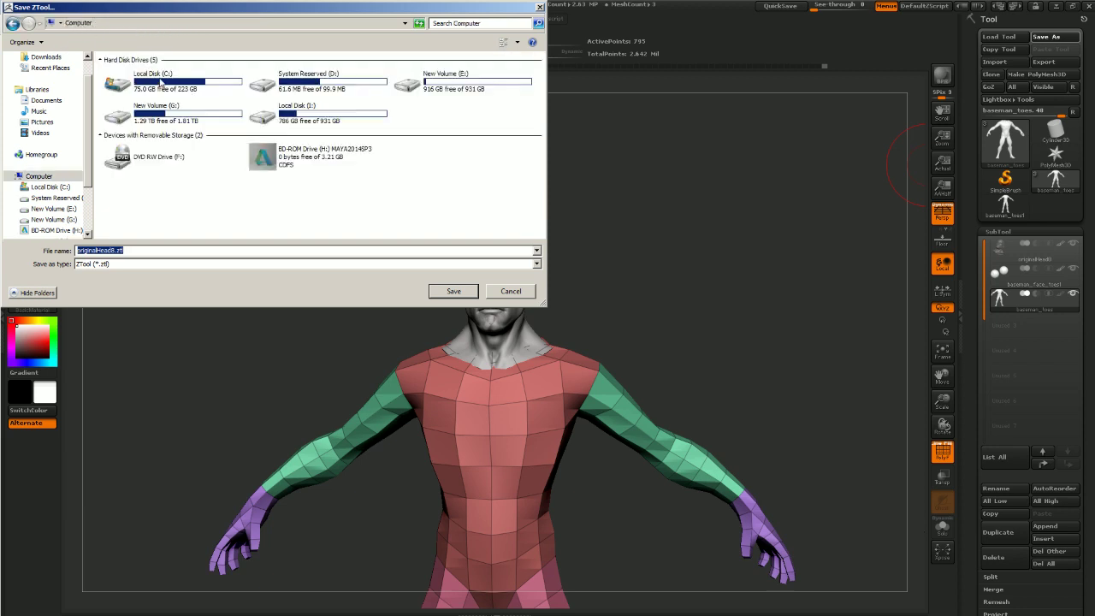
double_click(430, 87)
double_click(156, 77)
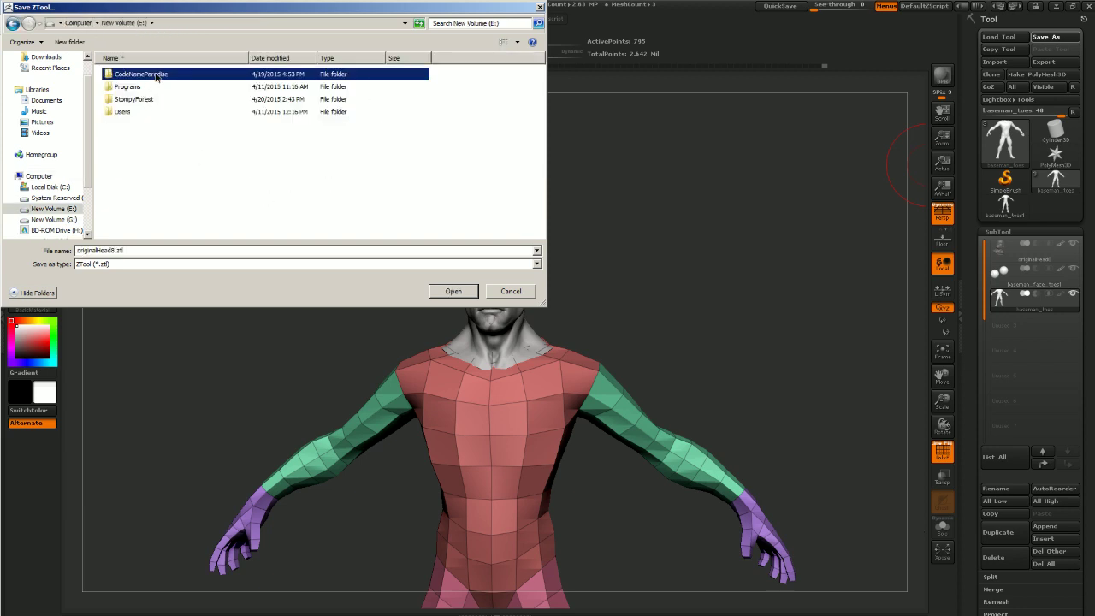
double_click(148, 79)
double_click(140, 77)
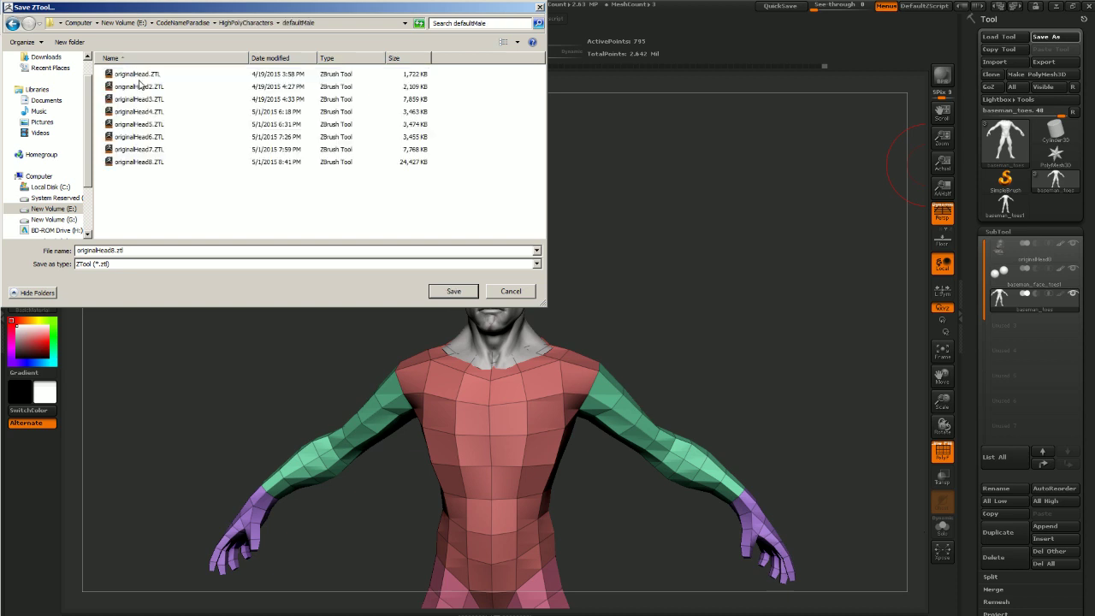
Save the tool as originalHead9.ZTL, based on the originalHead8 file name
click(135, 163)
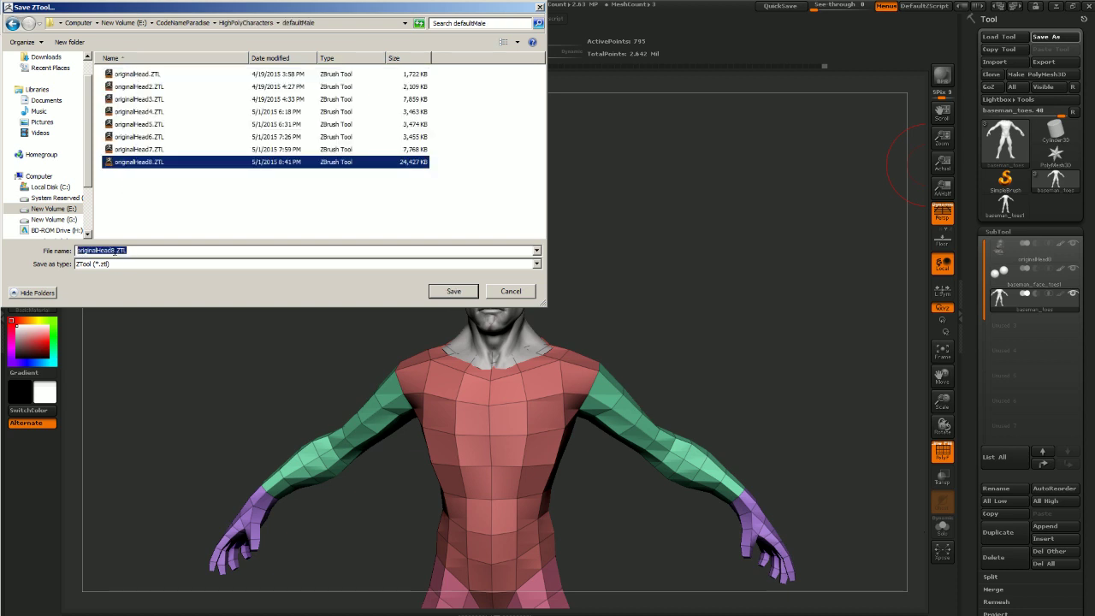
key(BackSpace)
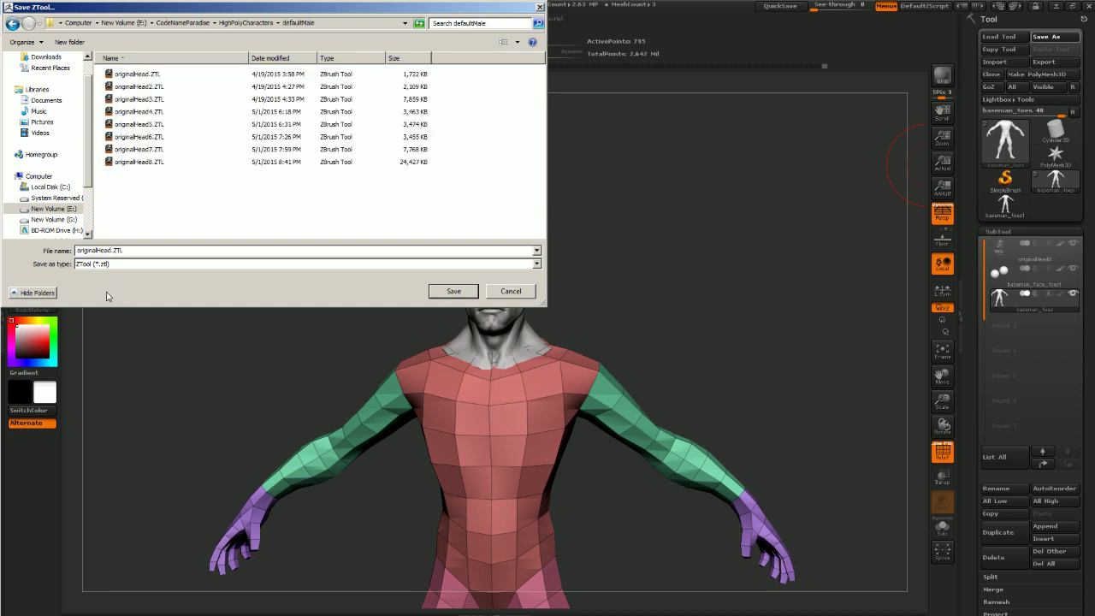
text(9)
key(Return)
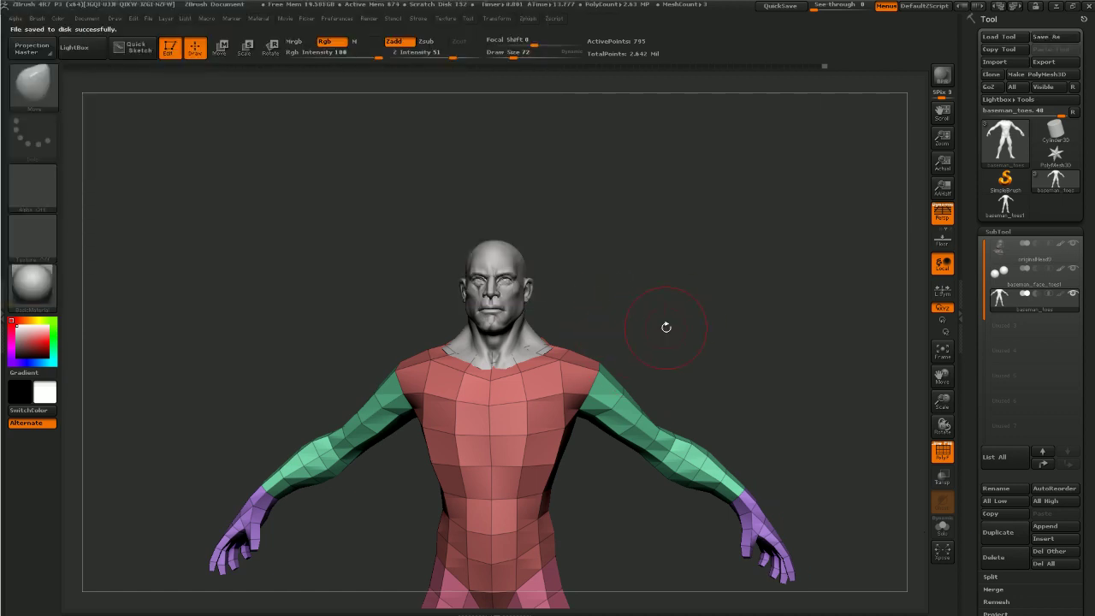
Raise the body two subdivision levels and build up the chest with the ClayTubes brush at draw size 24
alt+drag(666, 328, 689, 298)
key(d)
key(d)
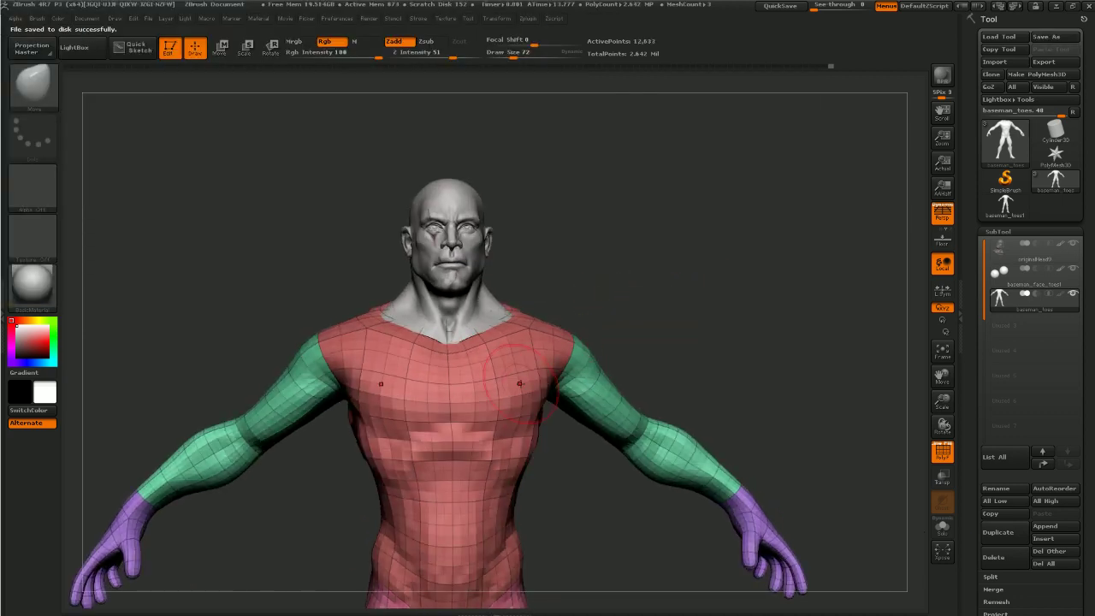
key(b)
key(c)
key(b)
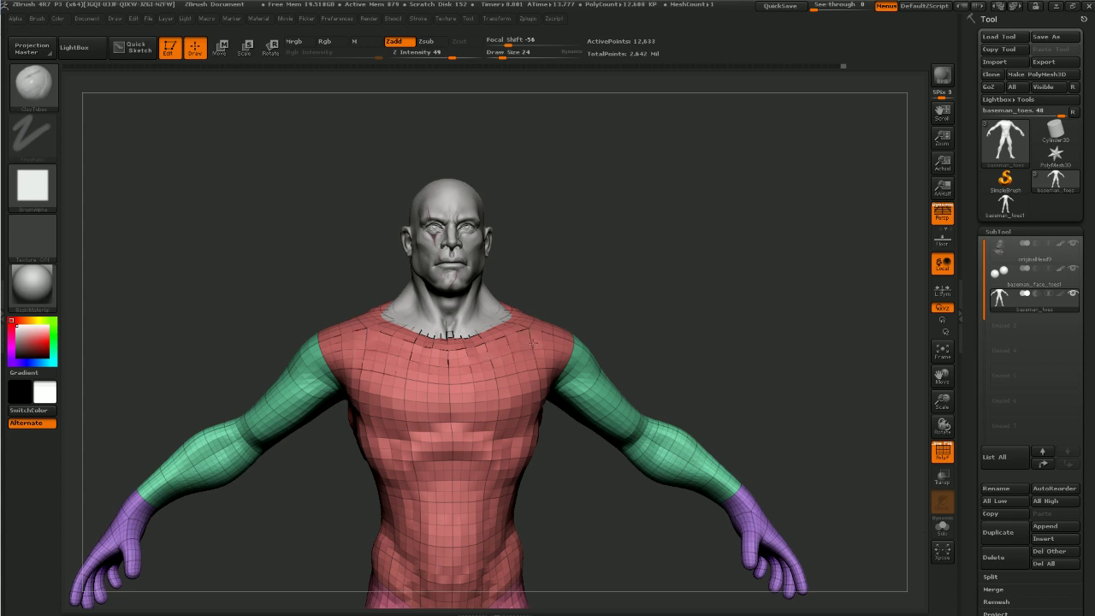
right_drag(555, 352, 511, 382)
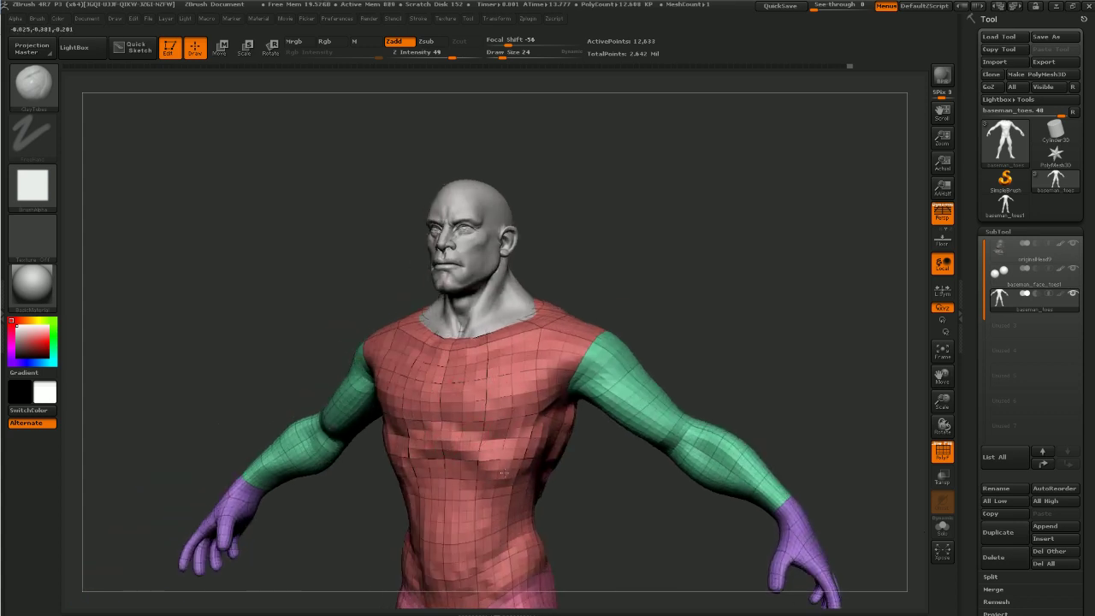
Build up the abdominals and the sides of the torso with ClayTubes, increasing the draw size to 44
mouse_move(505, 473)
right_down()
mouse_move(576, 493)
mouse_move(495, 496)
right_up()
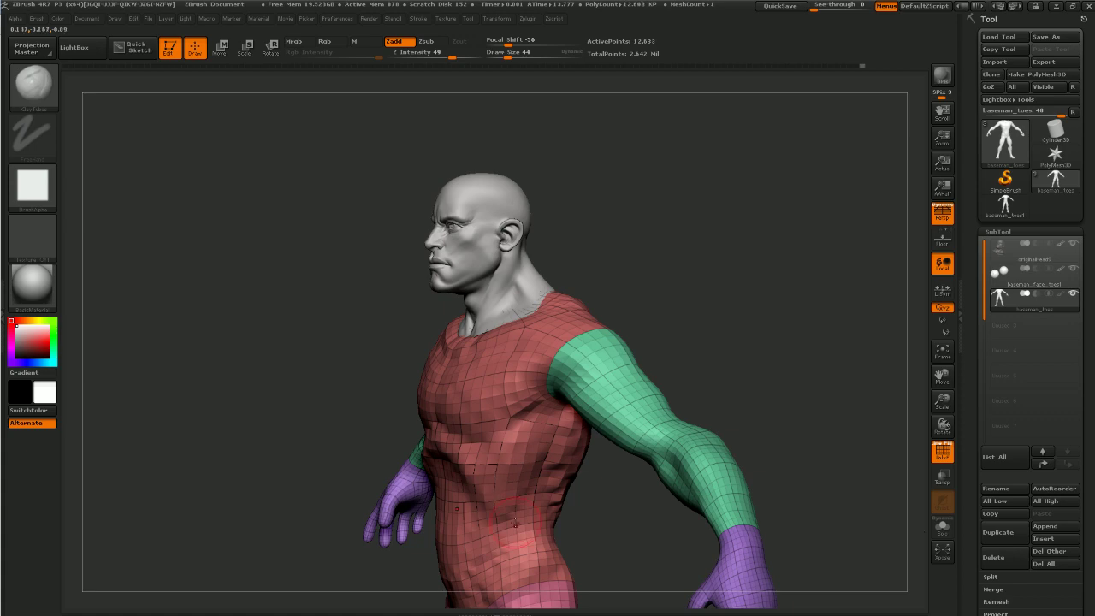
mouse_move(516, 523)
right_down()
mouse_move(557, 523)
mouse_move(614, 481)
mouse_move(438, 396)
right_up()
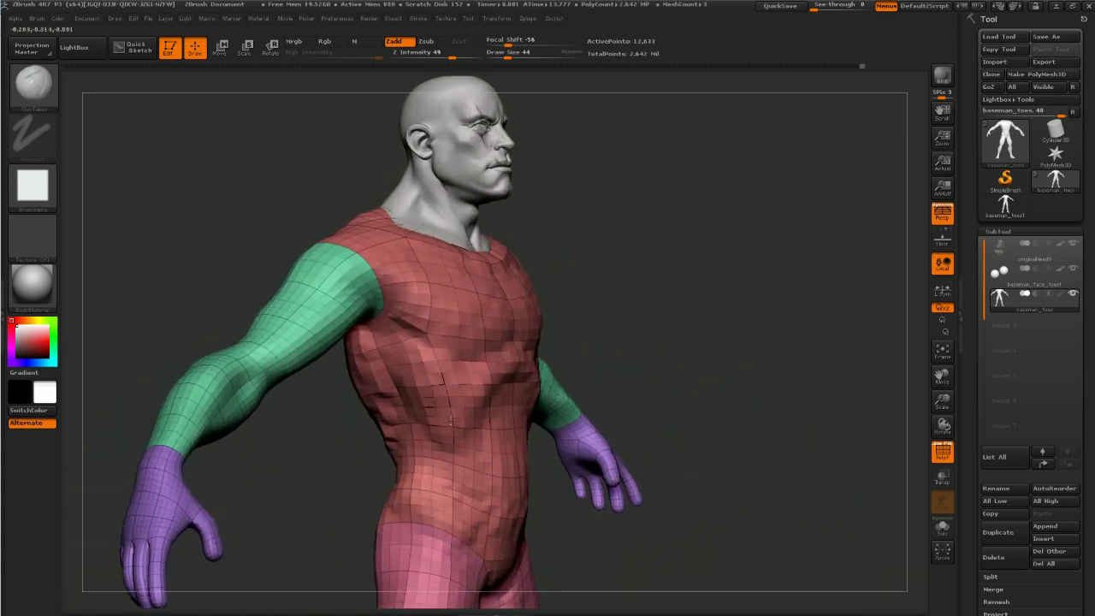
mouse_move(573, 308)
right_down()
mouse_move(592, 328)
mouse_move(667, 295)
mouse_move(710, 306)
right_up()
Build up the back muscles along the spine and lower back with ClayTubes, and smooth the strokes
mouse_move(293, 459)
shift+mouse_down()
mouse_move(308, 469)
mouse_move(264, 429)
mouse_move(272, 419)
mouse_move(278, 452)
shift+mouse_up()
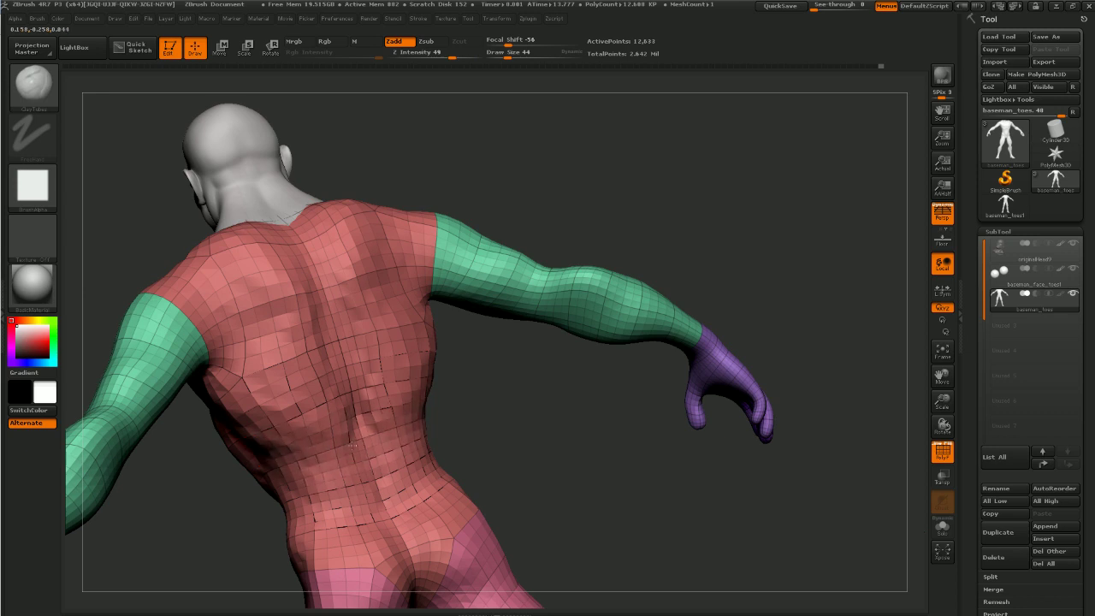
mouse_move(322, 342)
shift+mouse_down()
mouse_move(280, 426)
mouse_move(294, 442)
shift+mouse_up()
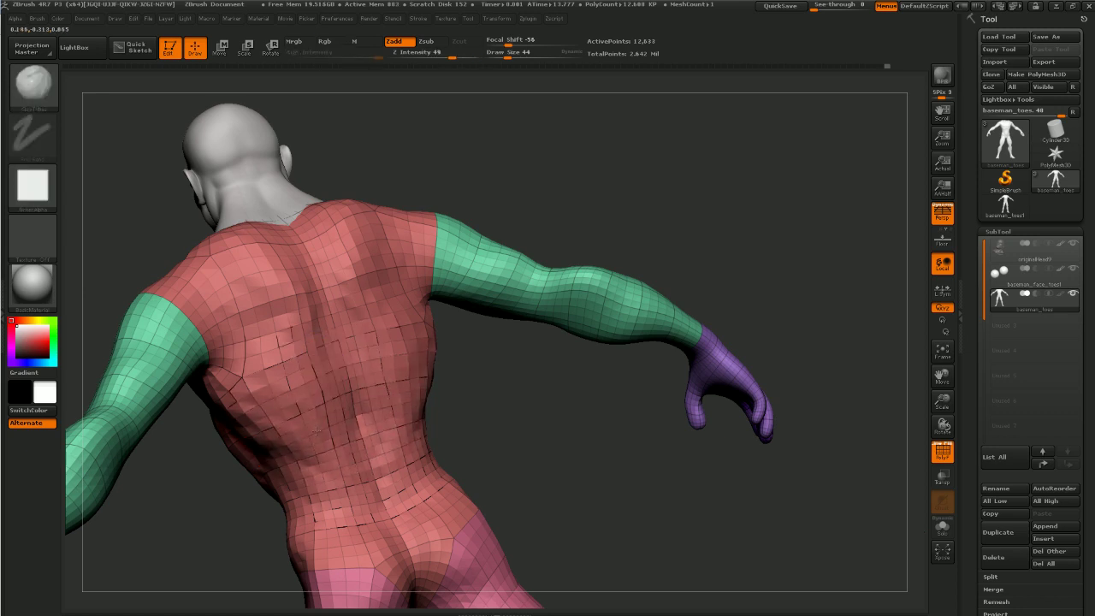
mouse_move(489, 391)
shift+mouse_down()
mouse_move(574, 357)
mouse_move(579, 343)
mouse_move(560, 396)
mouse_move(536, 383)
shift+mouse_up()
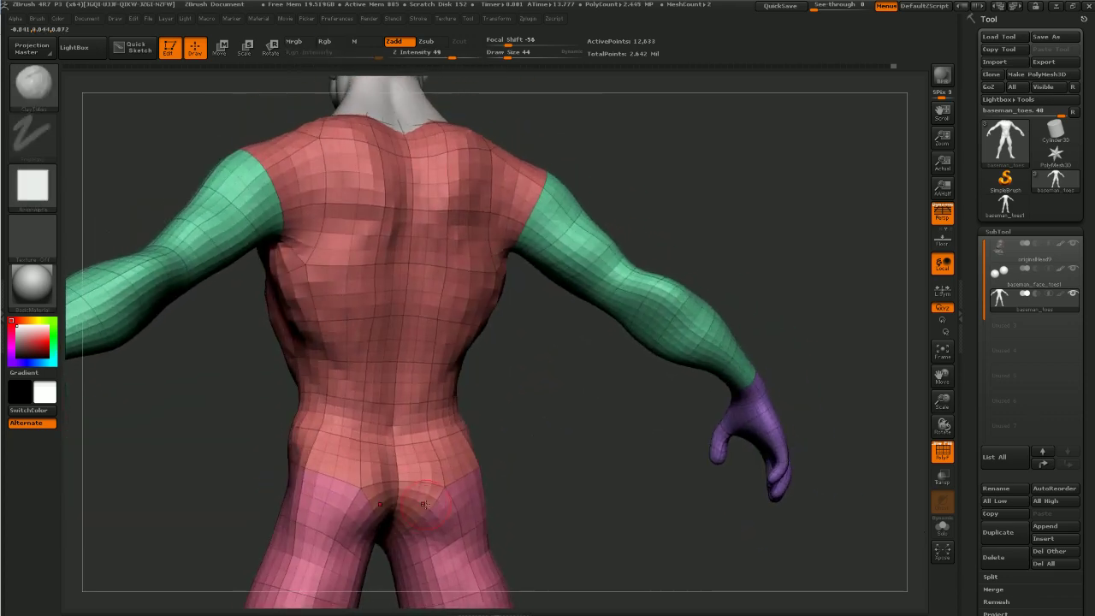
alt+drag(558, 417, 647, 447)
Sculpt the upper and inner thigh muscles down to the knees with ClayTubes at draw size 44
drag(556, 445, 572, 373)
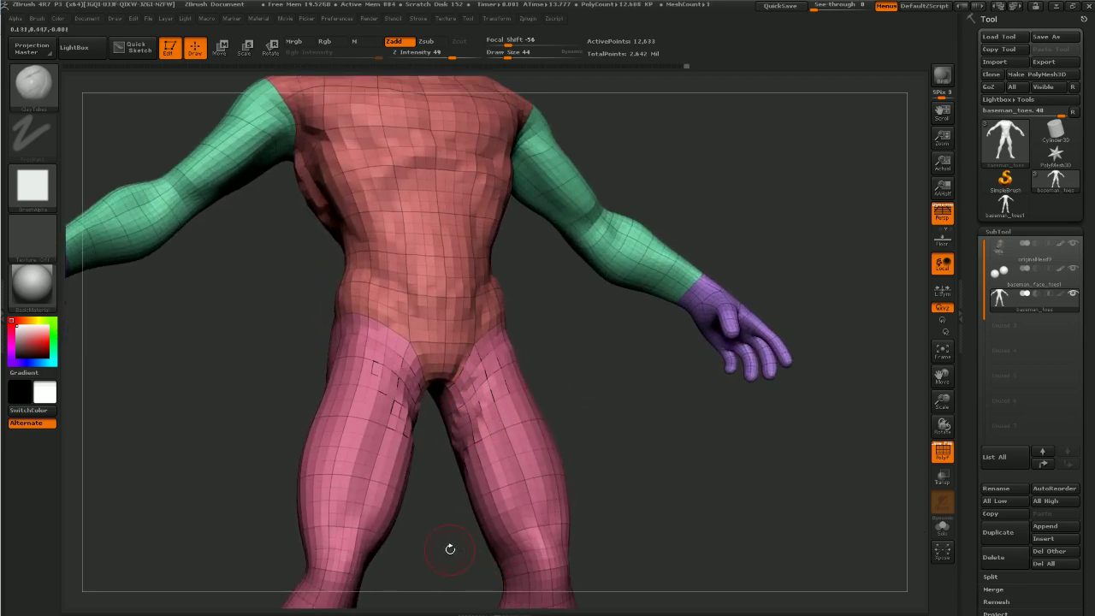
drag(448, 548, 457, 355)
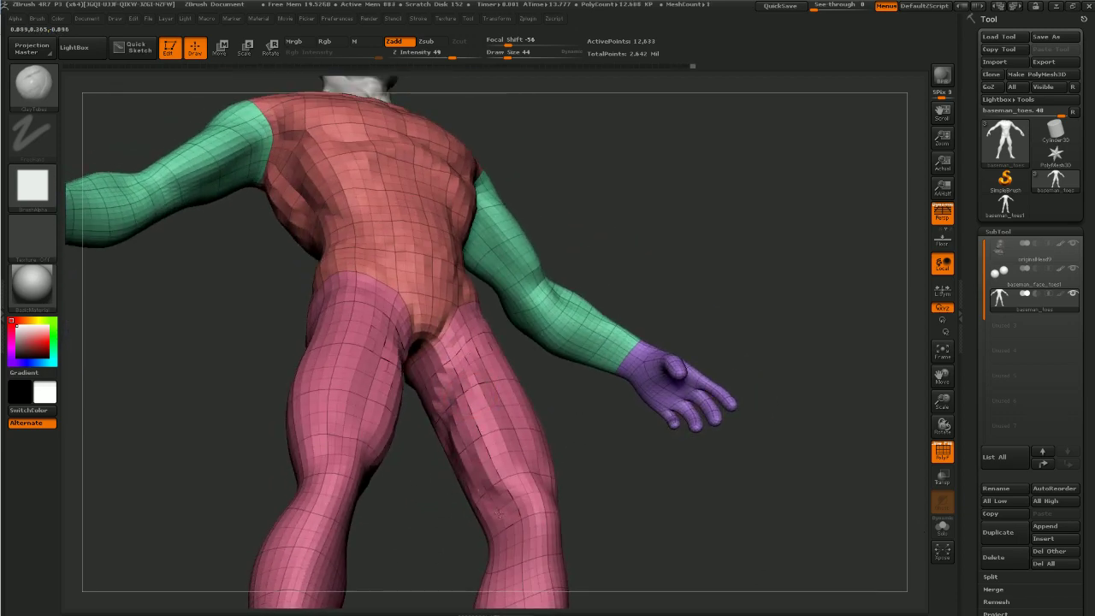
mouse_move(504, 489)
mouse_down()
mouse_move(472, 451)
mouse_move(506, 489)
mouse_move(513, 469)
mouse_up()
drag(617, 441, 566, 476)
mouse_move(543, 518)
mouse_down()
mouse_move(525, 542)
mouse_move(537, 562)
mouse_move(573, 402)
mouse_up()
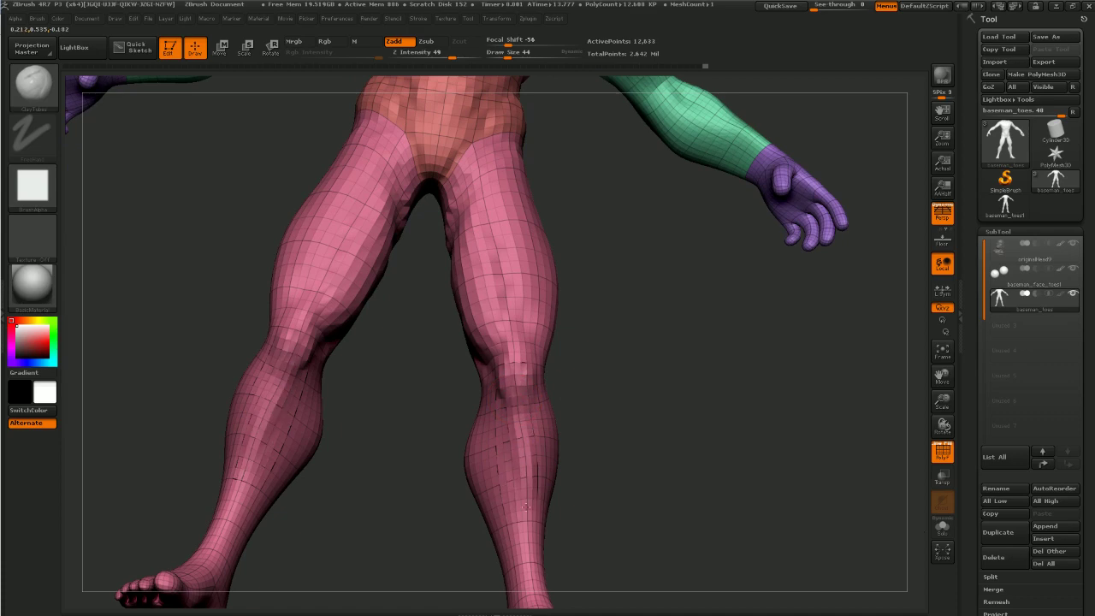
Build up the knees, shins and front of the lower legs with ClayTubes at draw size 44
drag(525, 508, 525, 523)
drag(522, 590, 527, 421)
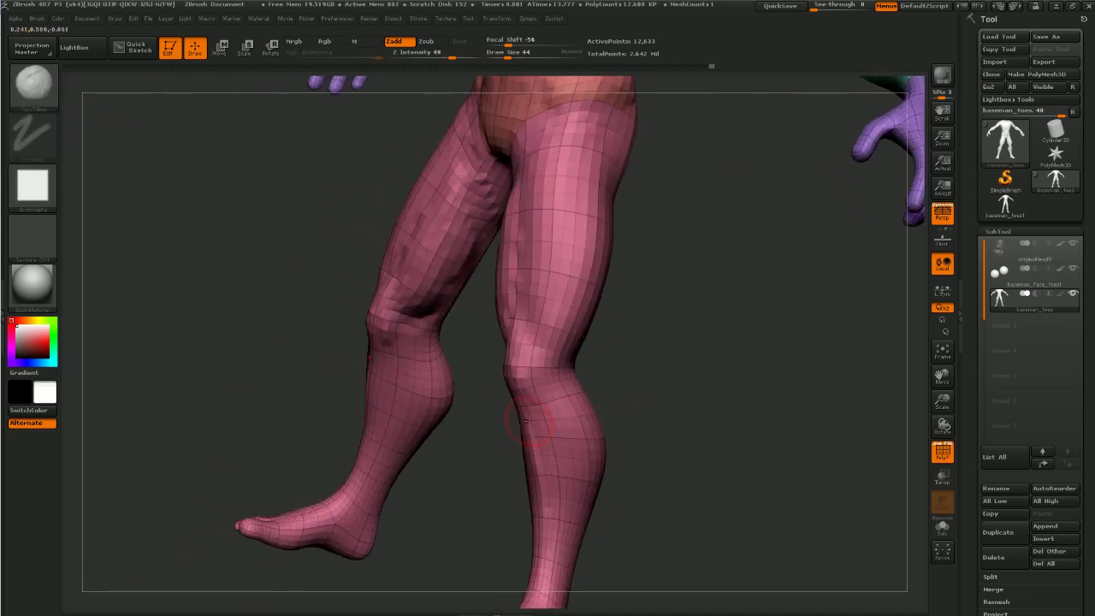
drag(641, 392, 551, 428)
alt+drag(499, 490, 509, 385)
drag(476, 388, 570, 415)
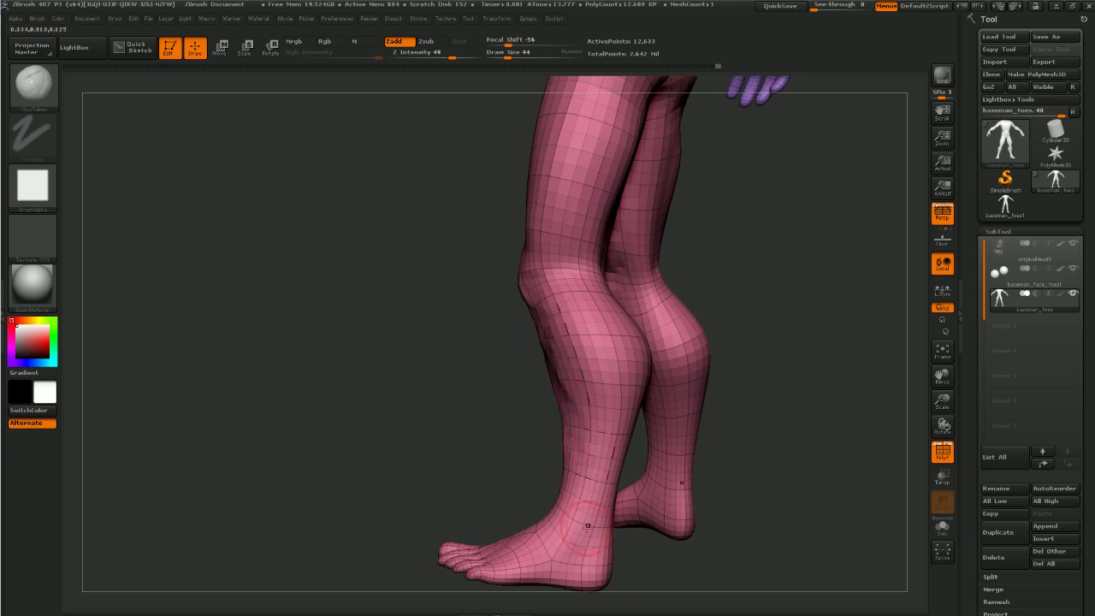
Sculpt the outer calf muscles and the area down to the ankle with ClayTubes
drag(653, 543, 627, 558)
drag(692, 479, 655, 481)
drag(636, 425, 618, 505)
drag(679, 466, 650, 462)
drag(639, 421, 651, 470)
drag(707, 479, 658, 481)
mouse_move(654, 419)
mouse_down()
mouse_move(663, 468)
mouse_move(656, 452)
mouse_up()
Build up the inner calf muscles and inner ankle with ClayTubes strokes
mouse_move(717, 479)
mouse_down()
mouse_move(633, 454)
mouse_move(665, 379)
mouse_up()
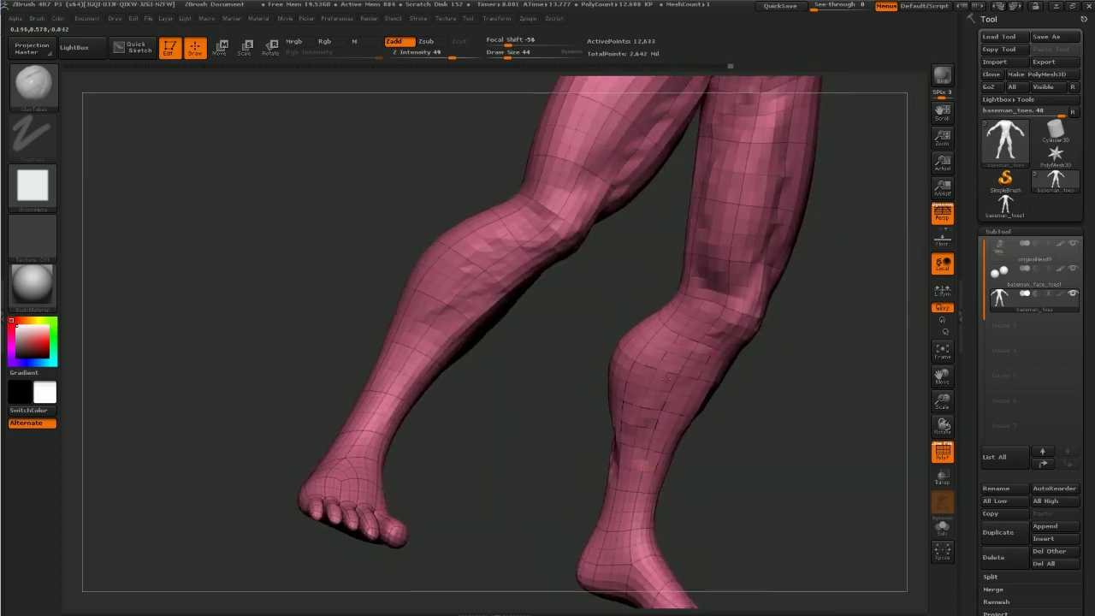
drag(634, 448, 665, 359)
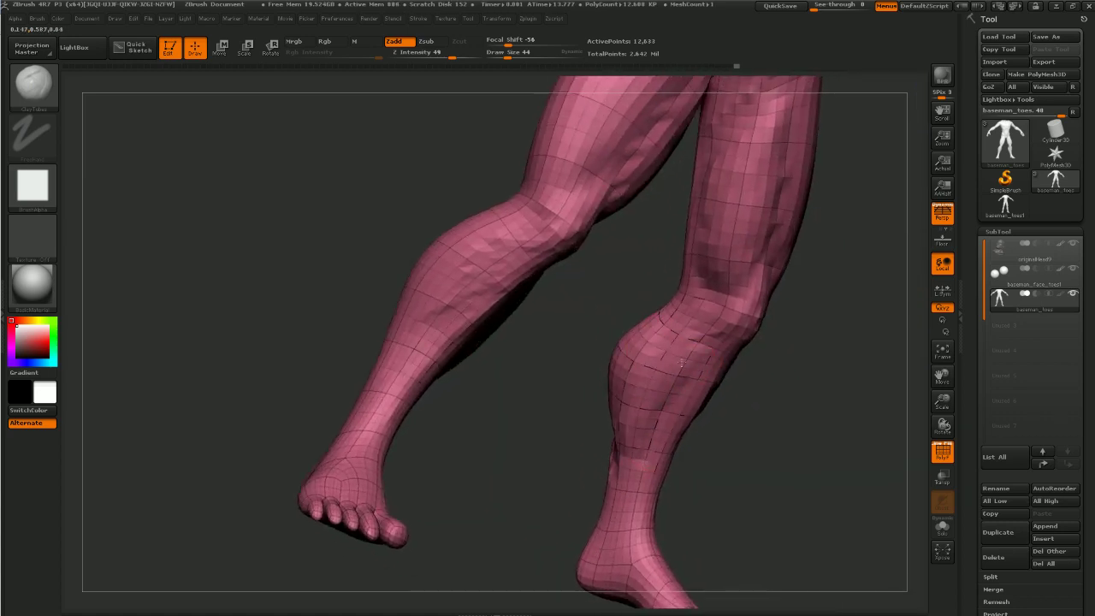
drag(611, 498, 606, 522)
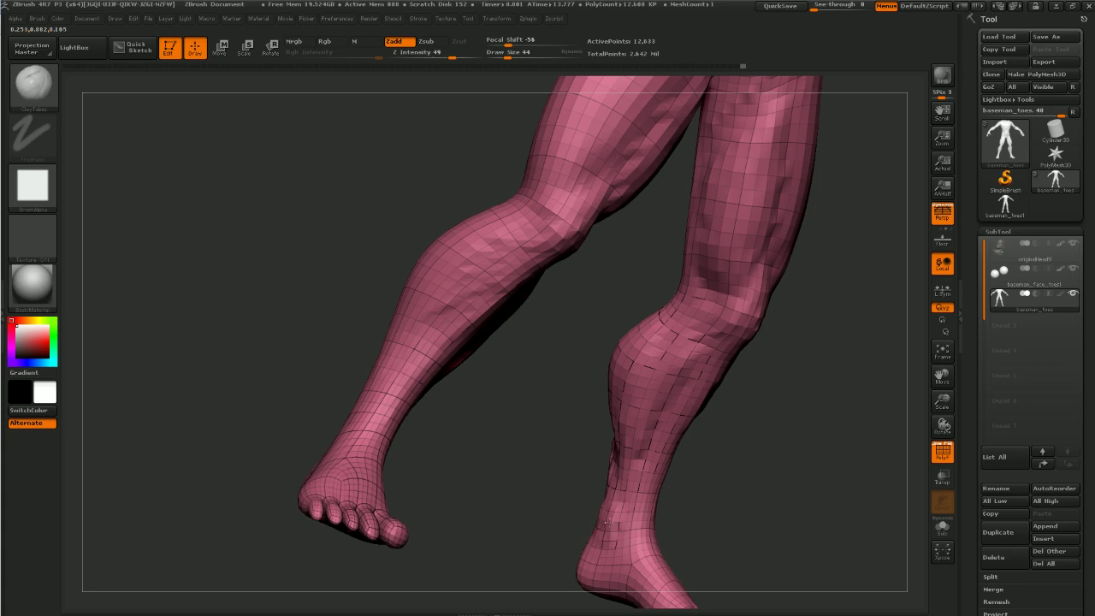
Mask the legs down to the ankles and soften the mask edge so the feet stay editable
right_drag(604, 531, 614, 496)
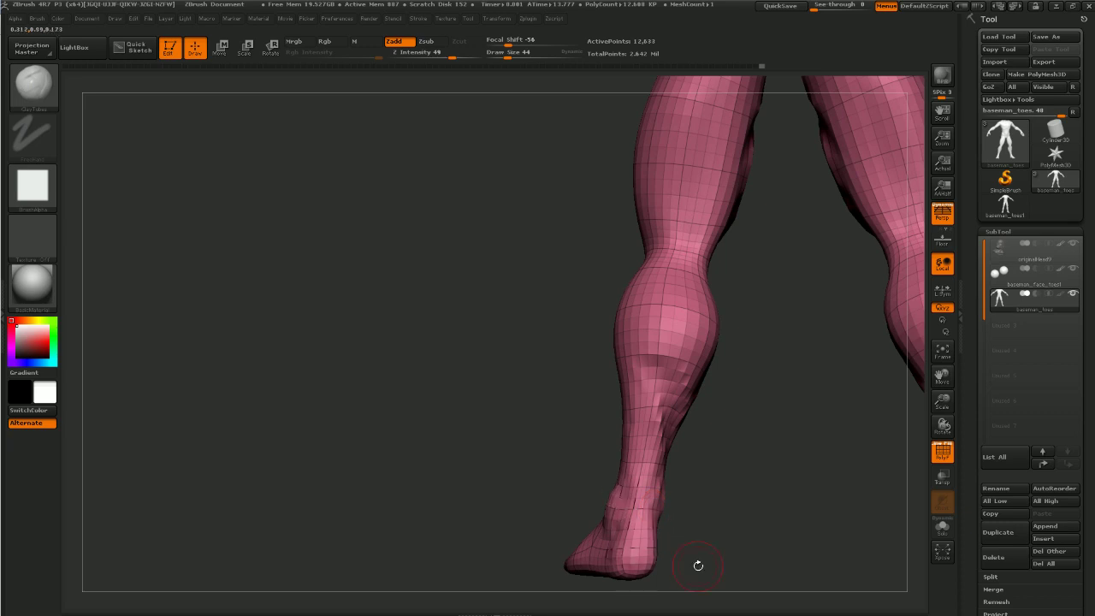
mouse_move(698, 565)
right_down()
mouse_move(652, 525)
mouse_move(730, 491)
mouse_move(698, 464)
mouse_move(711, 504)
right_up()
mouse_move(741, 541)
ctrl+mouse_down()
mouse_move(477, 456)
mouse_move(746, 429)
ctrl+mouse_up()
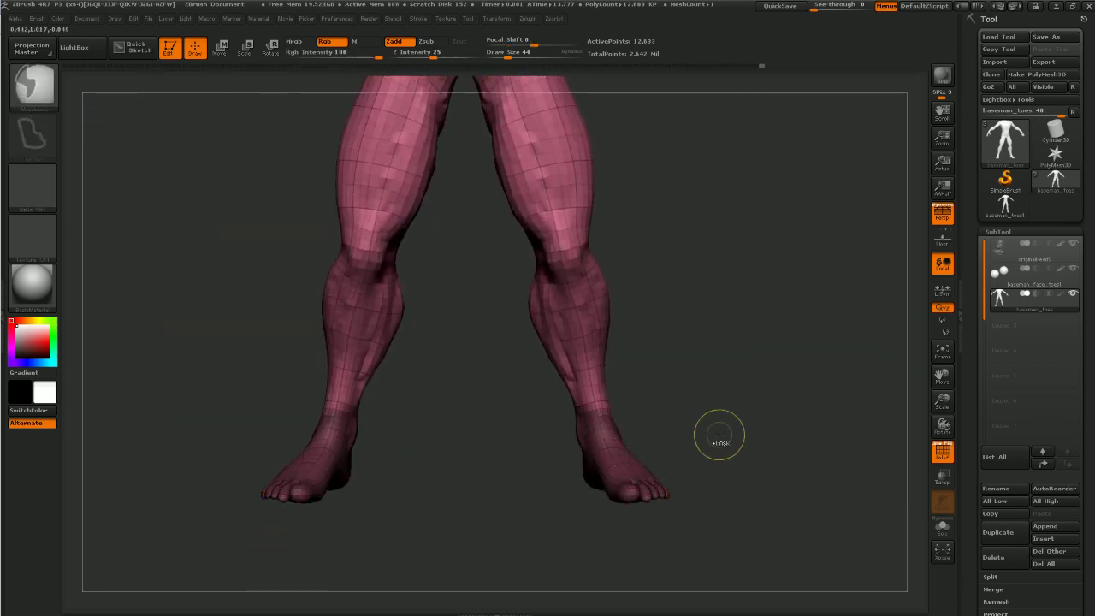
key(ctrl+z)
mouse_move(700, 562)
ctrl+mouse_down()
mouse_move(558, 481)
mouse_move(699, 481)
ctrl+mouse_up()
ctrl+click(717, 450)
ctrl+click(621, 467)
ctrl+click(623, 466)
ctrl+click(668, 457)
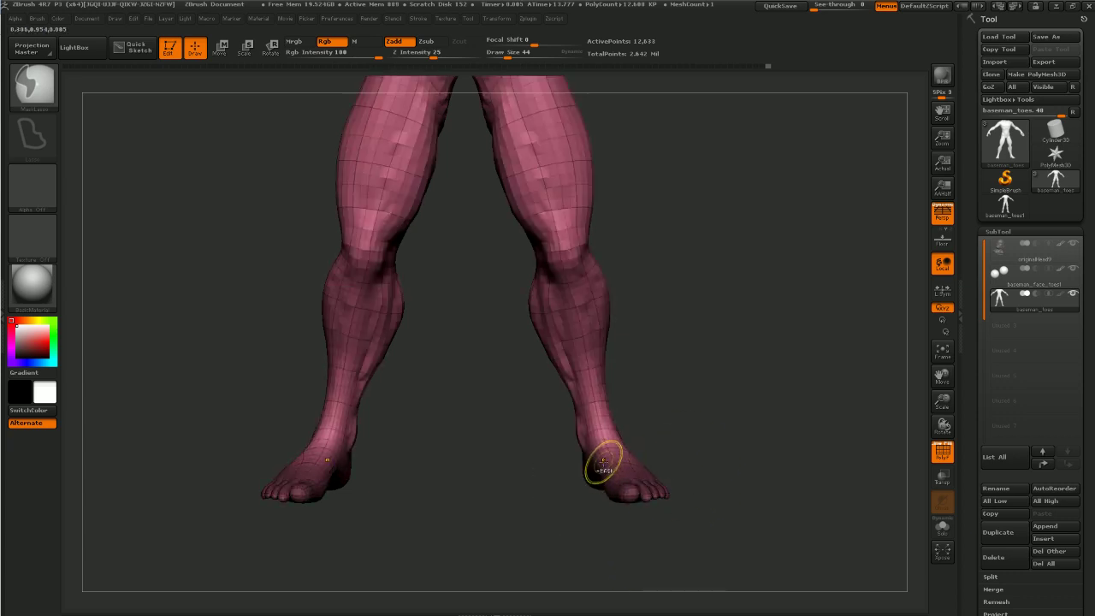
ctrl+click(704, 405)
ctrl+click(701, 413)
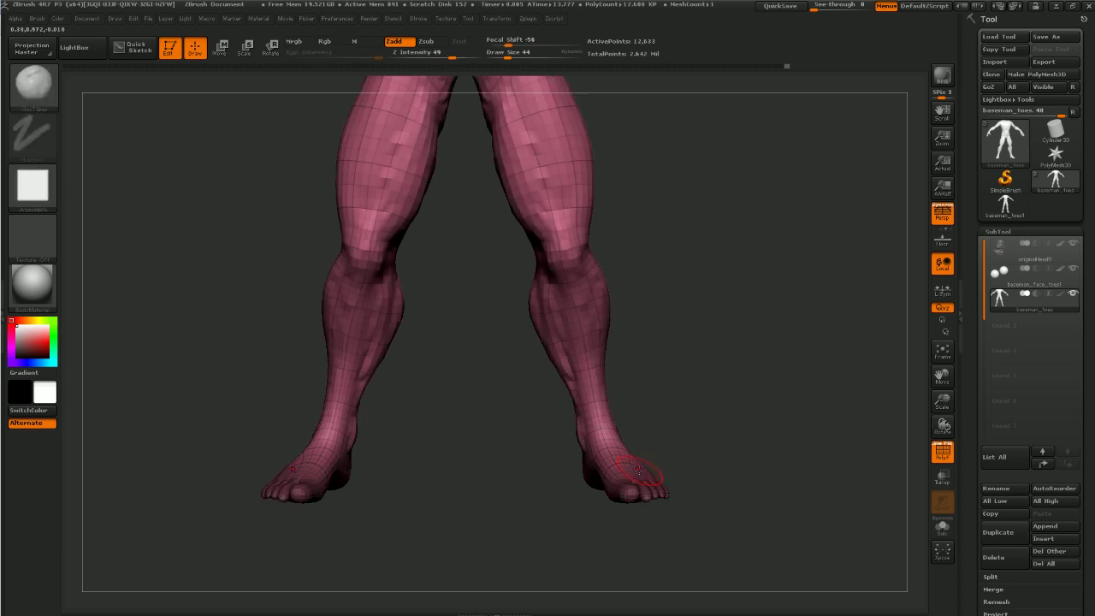
Reposition the unmasked feet with the Transpose Move line placed across the toes
key(w)
drag(689, 416, 694, 205)
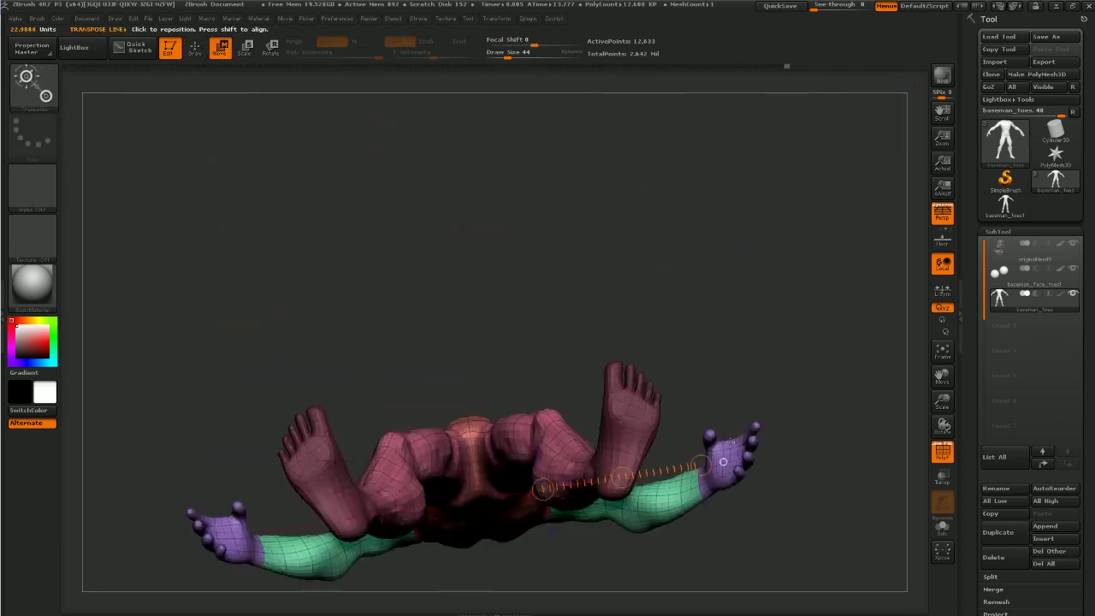
drag(753, 420, 750, 333)
ctrl+click(750, 334)
mouse_move(630, 446)
mouse_down()
mouse_move(686, 483)
mouse_move(709, 477)
mouse_move(702, 433)
mouse_move(701, 451)
mouse_up()
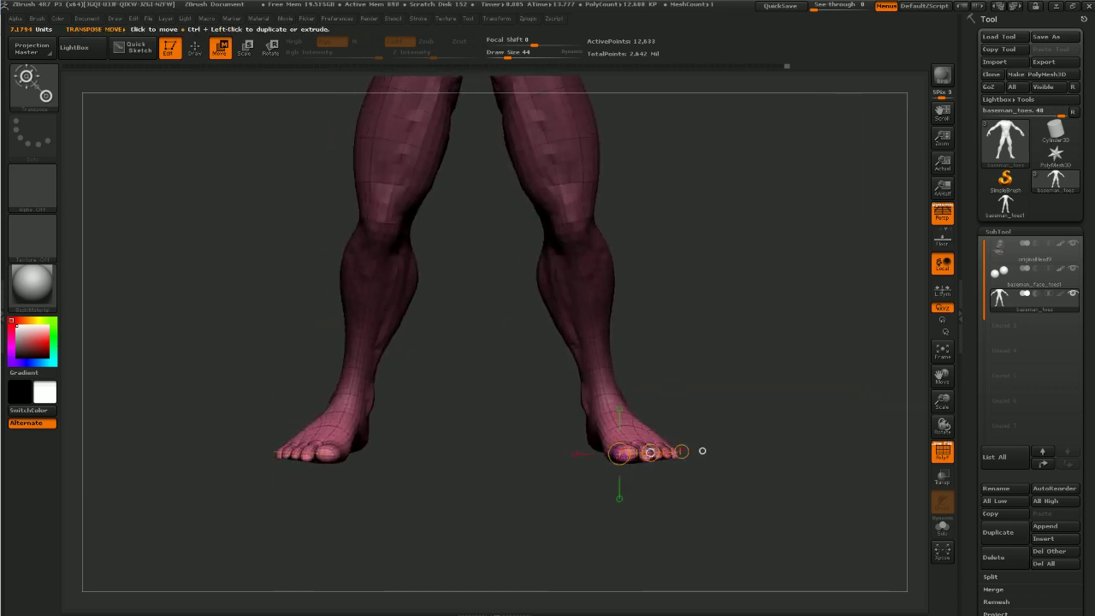
shift+drag(633, 445, 634, 347)
drag(635, 401, 636, 408)
Return to sculpting mode, turn off the polyframe and show the whole figure with the head
key(q)
mouse_move(690, 364)
mouse_down()
mouse_move(740, 338)
mouse_move(721, 379)
mouse_move(711, 377)
mouse_move(791, 337)
mouse_move(724, 449)
mouse_move(707, 369)
mouse_up()
shift+drag(706, 370, 688, 439)
drag(687, 438, 659, 442)
mouse_move(655, 415)
mouse_down()
mouse_move(778, 367)
mouse_move(747, 264)
mouse_move(765, 335)
mouse_move(814, 304)
mouse_move(709, 356)
mouse_move(786, 359)
mouse_up()
key(shift+f)
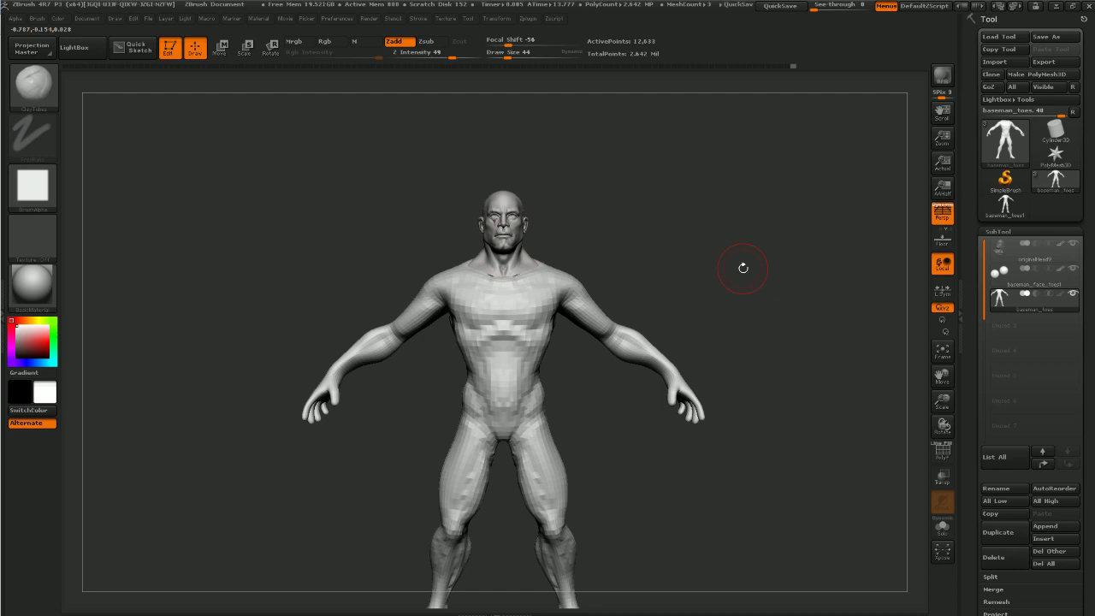
alt+drag(799, 328, 784, 320)
mouse_move(756, 284)
alt+mouse_down()
mouse_move(728, 248)
mouse_move(753, 294)
alt+mouse_up()
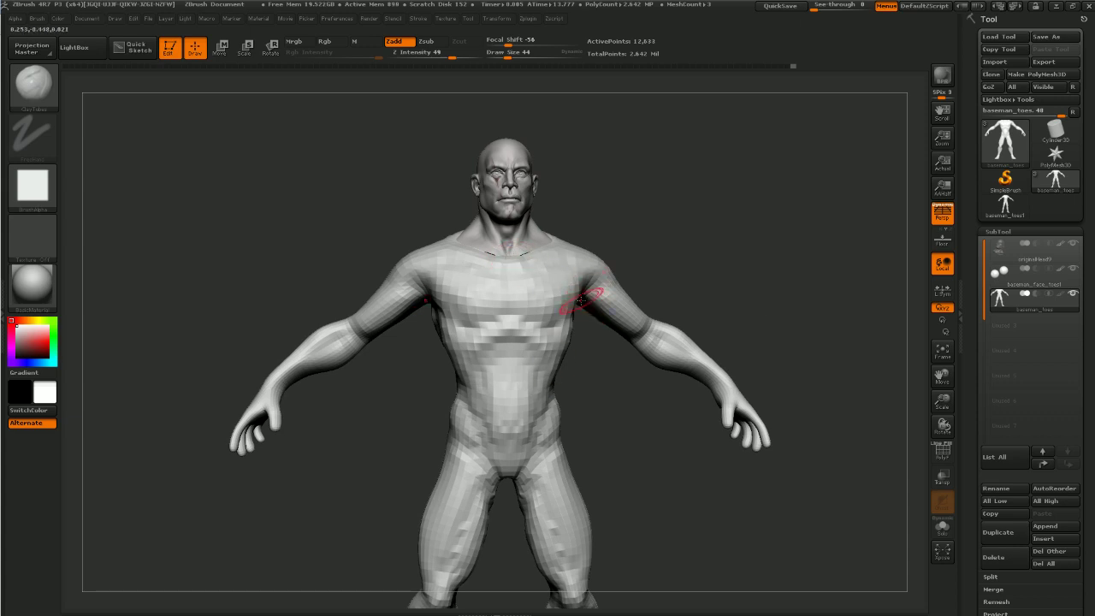
Carve the armpit creases between the chest and upper arms with the Dam_Standard brush
key(b)
key(d)
key(s)
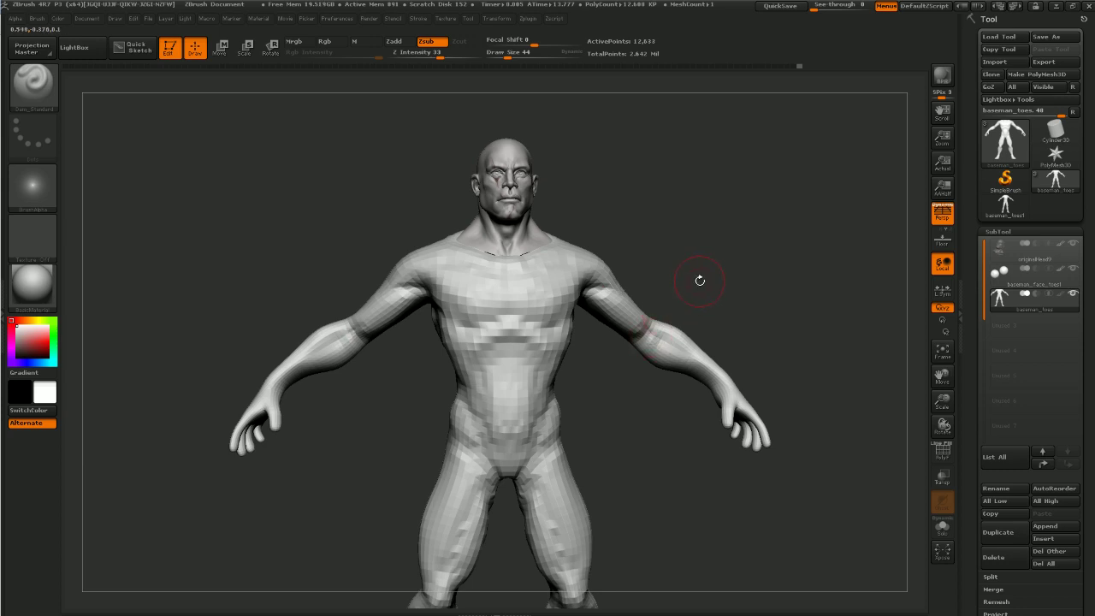
drag(700, 281, 665, 280)
Reshape the upper arms and shoulder contours with an enlarged Move brush
key(b)
key(m)
key(v)
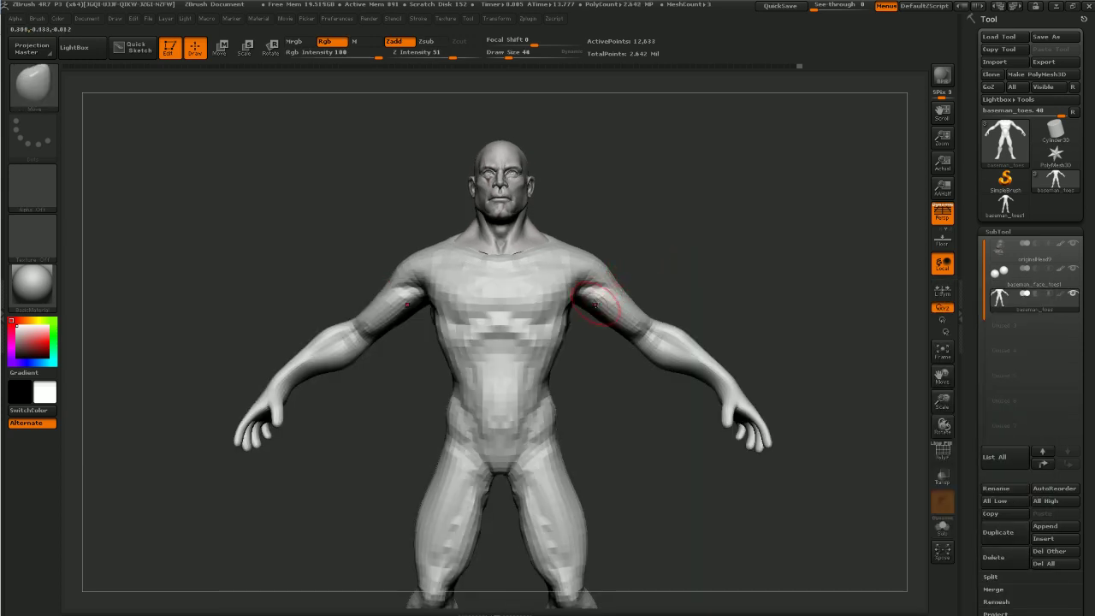
mouse_move(603, 321)
mouse_down()
mouse_move(607, 330)
mouse_move(626, 299)
mouse_move(608, 339)
mouse_up()
key(bracketright)
key(bracketright)
drag(640, 303, 644, 296)
drag(592, 255, 591, 250)
mouse_move(637, 201)
mouse_down()
mouse_move(655, 202)
mouse_move(641, 201)
mouse_up()
Build up the deltoids and the tops of the shoulders with ClayTubes at draw size 76
key(b)
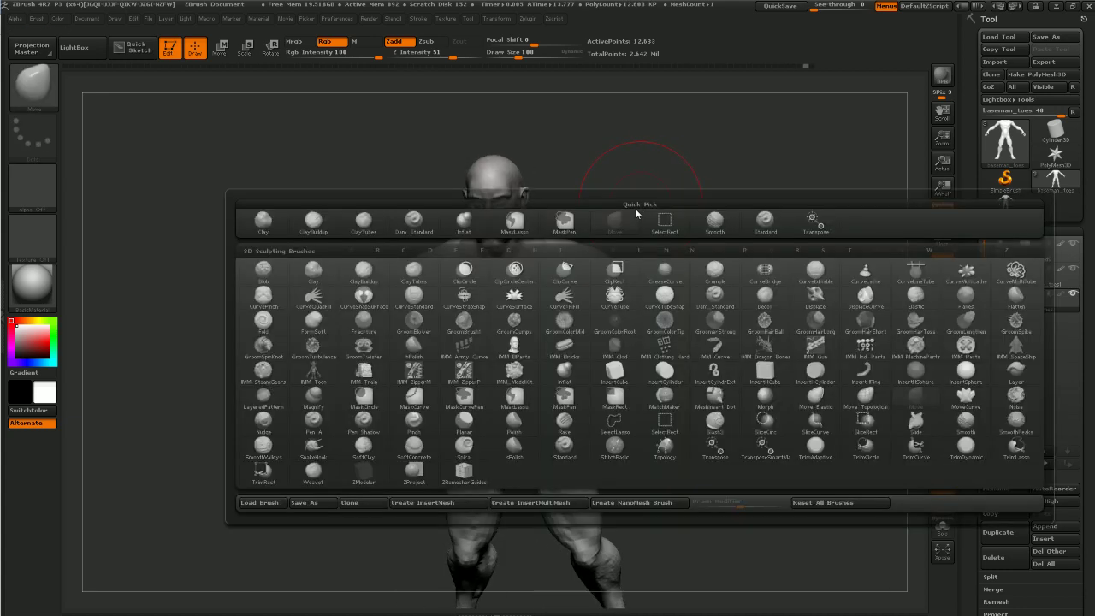
key(c)
key(b)
mouse_move(694, 223)
alt+mouse_down()
mouse_move(692, 211)
mouse_move(721, 225)
mouse_move(710, 253)
alt+mouse_up()
key(bracketleft)
key(bracketleft)
key(bracketleft)
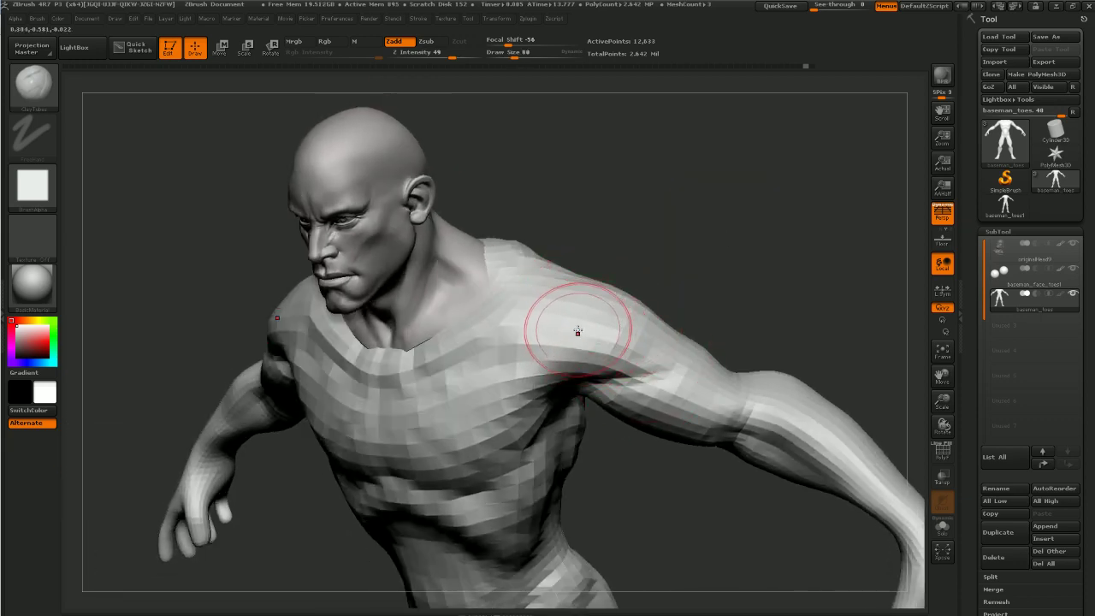
mouse_move(566, 327)
mouse_down()
mouse_move(633, 341)
mouse_move(585, 316)
mouse_up()
mouse_move(682, 272)
mouse_down()
mouse_move(616, 310)
mouse_move(640, 334)
mouse_up()
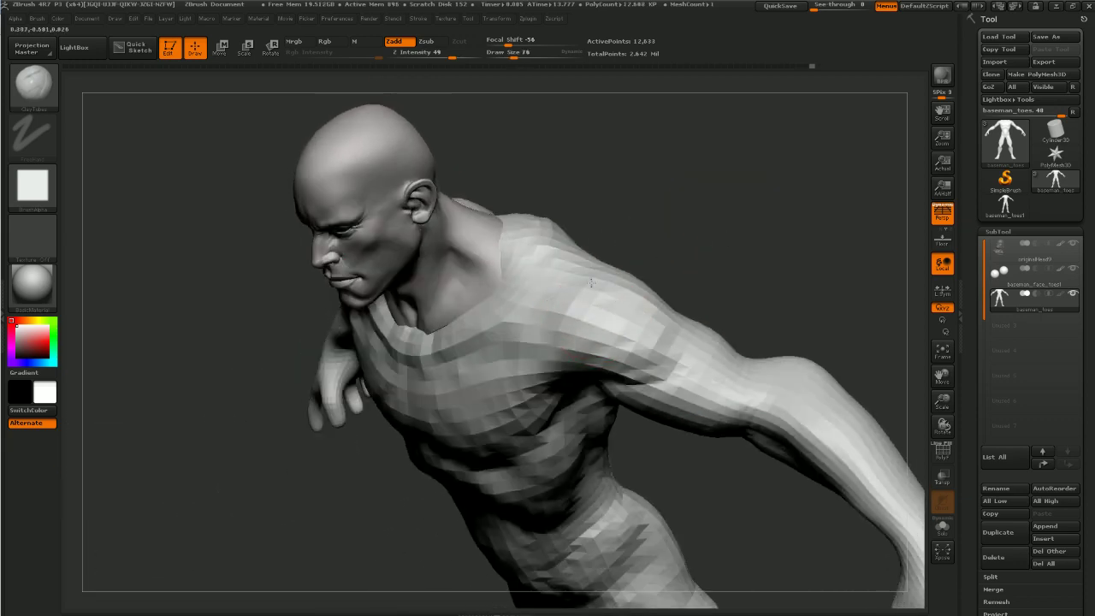
drag(679, 271, 672, 353)
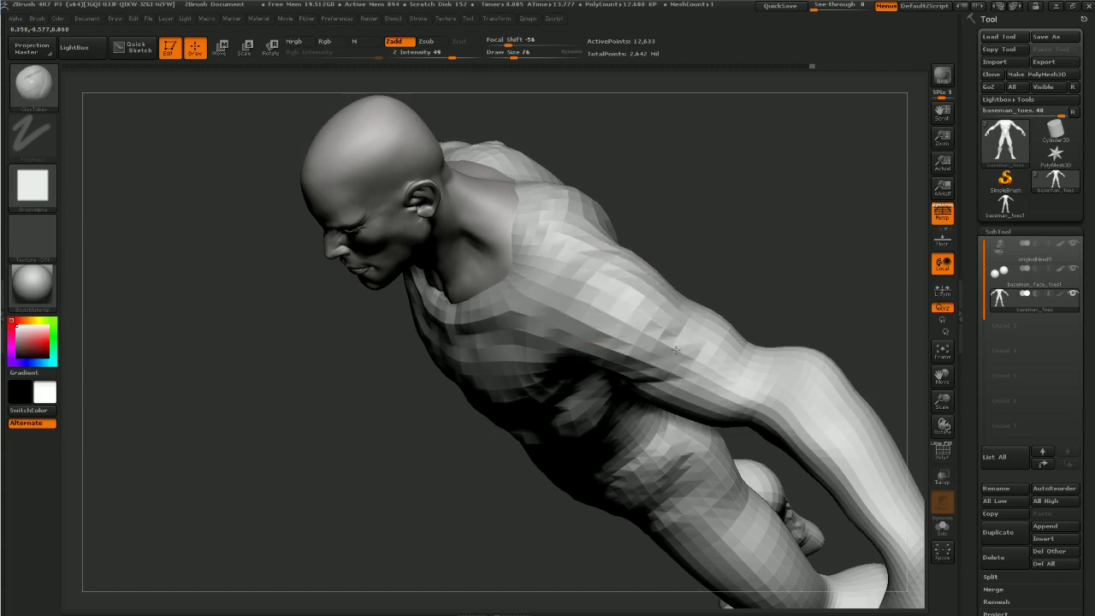
mouse_move(642, 306)
mouse_down()
mouse_move(679, 356)
mouse_move(620, 241)
mouse_up()
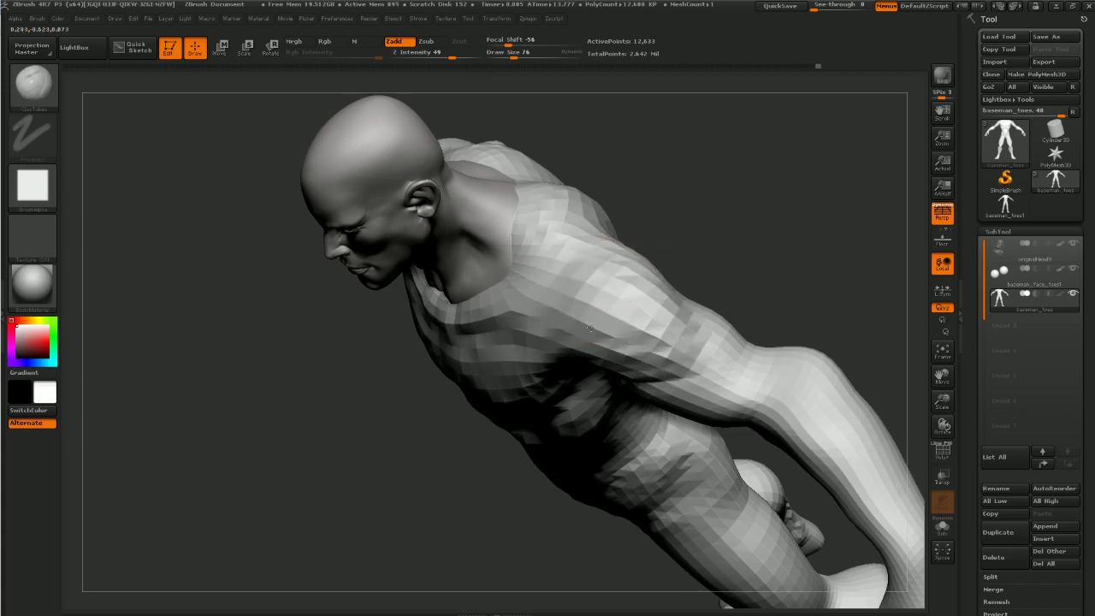
Sculpt the outer upper arm muscles down to the elbow with ClayTubes at draw size 76
mouse_move(732, 239)
mouse_down()
mouse_move(643, 291)
mouse_move(674, 381)
mouse_move(709, 348)
mouse_move(703, 306)
mouse_move(704, 344)
mouse_up()
drag(843, 400, 795, 400)
drag(723, 344, 741, 301)
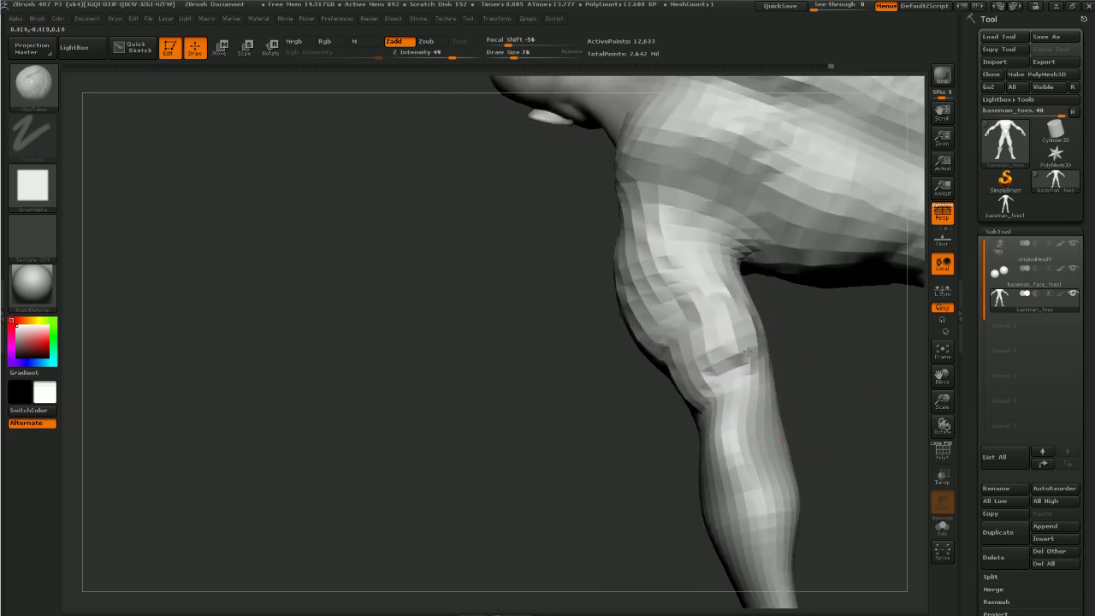
drag(860, 436, 805, 445)
mouse_move(751, 327)
mouse_down()
mouse_move(761, 298)
mouse_move(746, 379)
mouse_up()
drag(756, 260, 738, 429)
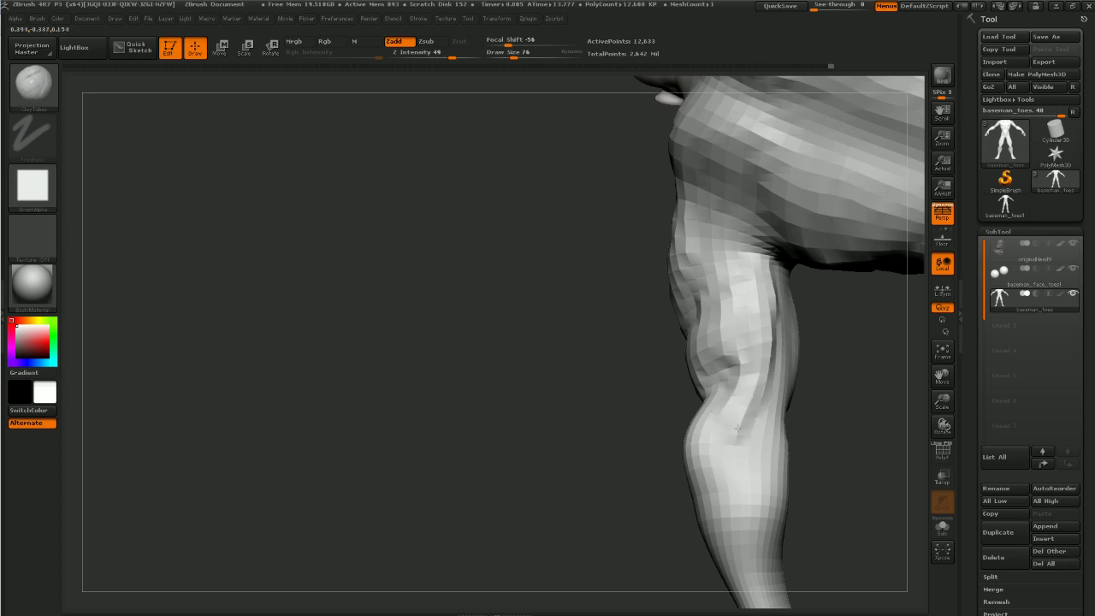
Build up the forearms down to the wrists with ClayTubes, reducing the draw size to 56, and hide the hands
drag(671, 516, 685, 424)
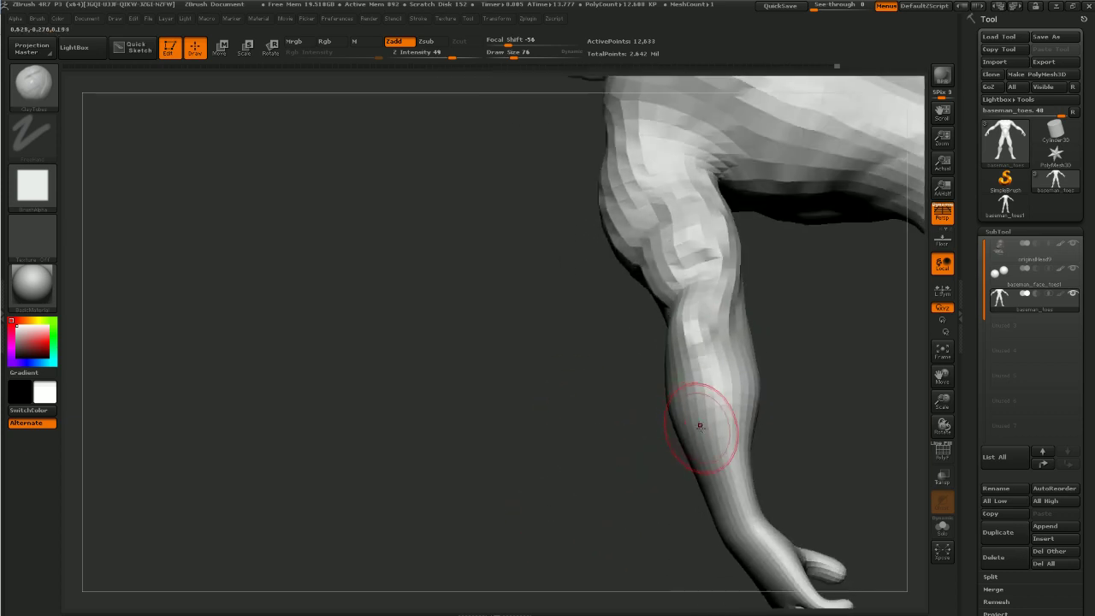
mouse_move(592, 445)
mouse_down()
mouse_move(655, 474)
mouse_move(695, 469)
mouse_up()
mouse_move(687, 416)
mouse_down()
mouse_move(664, 499)
mouse_move(669, 445)
mouse_move(695, 517)
mouse_up()
mouse_move(804, 540)
mouse_down()
mouse_move(702, 476)
mouse_move(782, 379)
mouse_move(822, 289)
mouse_move(729, 382)
mouse_up()
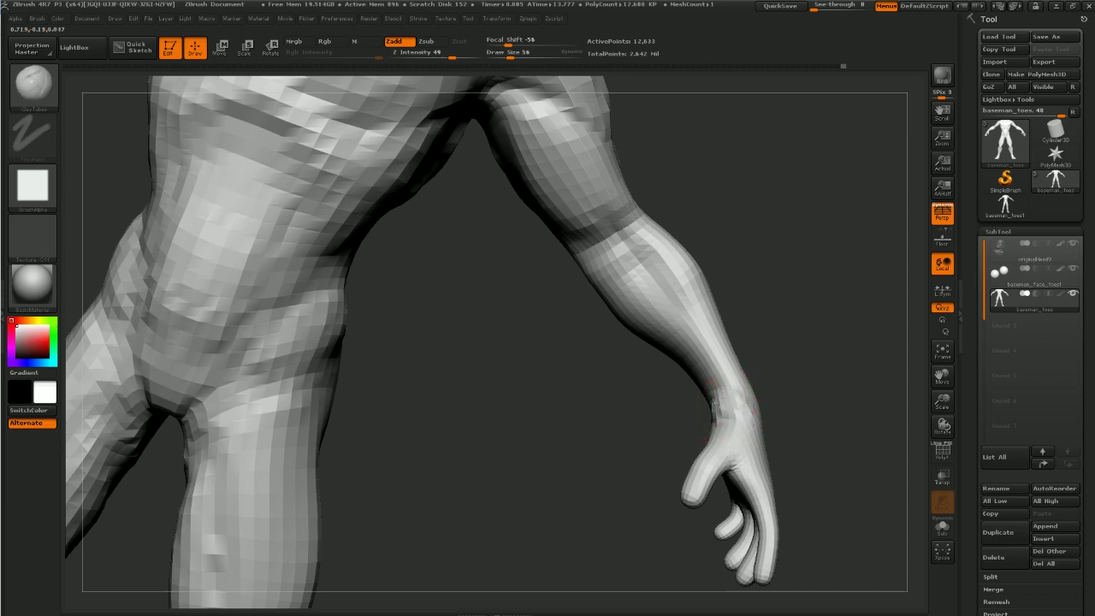
mouse_move(816, 307)
mouse_down()
mouse_move(721, 299)
mouse_move(748, 406)
mouse_move(762, 408)
mouse_up()
drag(804, 448, 851, 329)
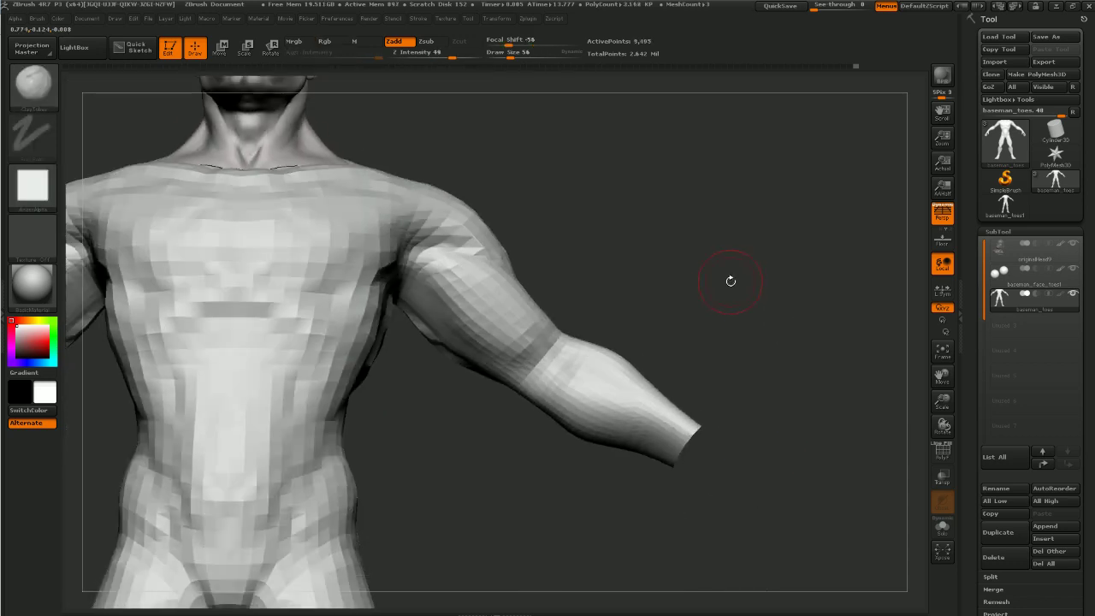
Sculpt the biceps, the underside of the upper arm and the elbow crease with ClayTubes at draw size 56
drag(742, 300, 799, 329)
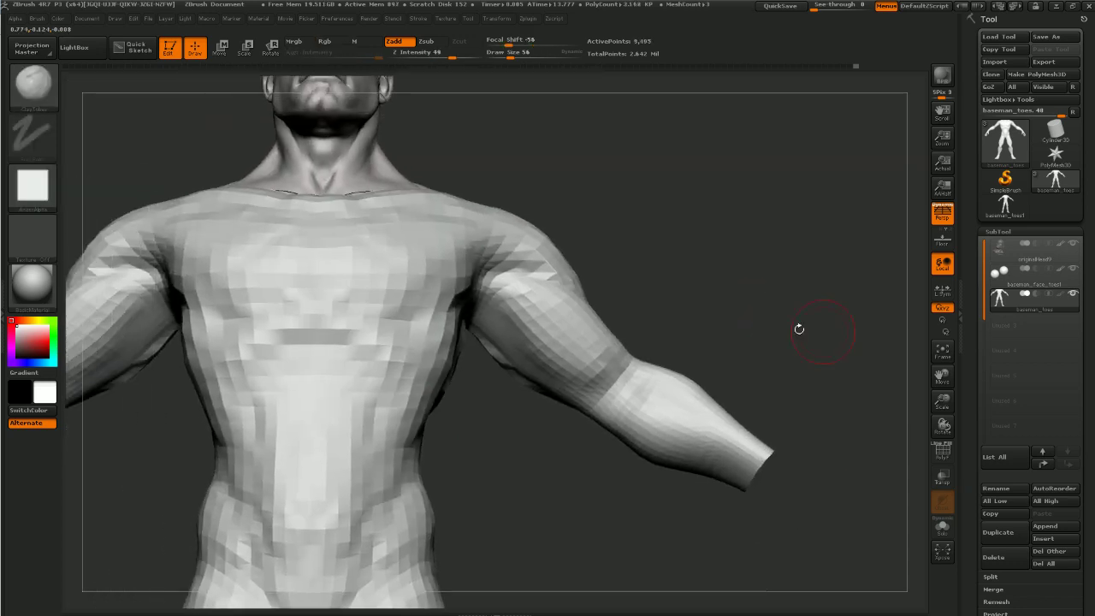
mouse_move(571, 359)
mouse_down()
mouse_move(590, 385)
mouse_move(571, 363)
mouse_move(597, 380)
mouse_move(616, 370)
mouse_move(634, 379)
mouse_up()
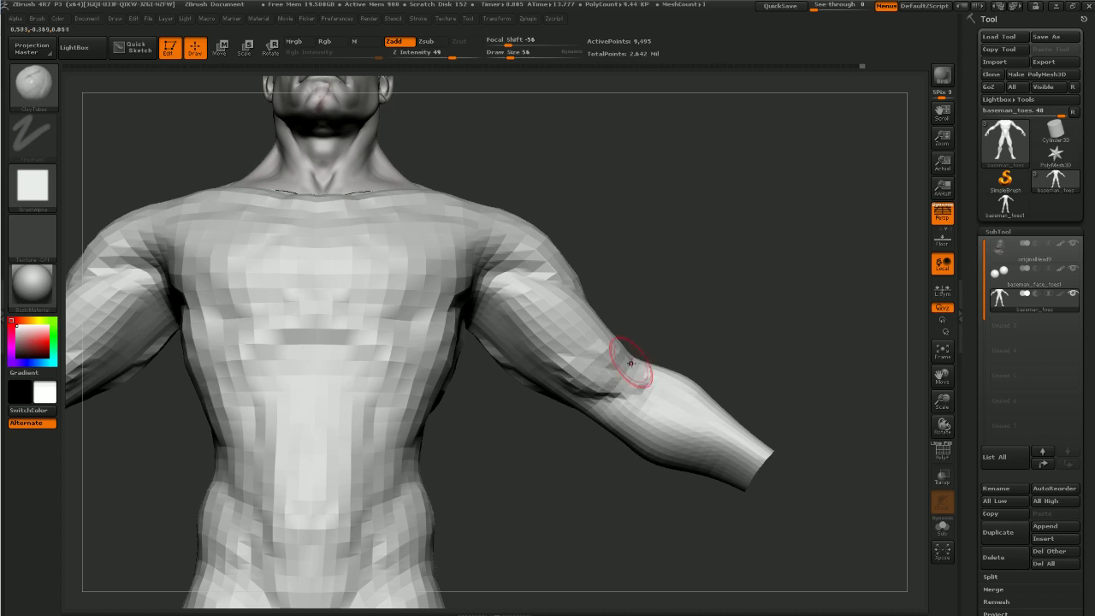
mouse_move(561, 328)
mouse_down()
mouse_move(556, 338)
mouse_move(594, 373)
mouse_move(496, 291)
mouse_up()
mouse_move(519, 406)
mouse_down()
mouse_move(521, 346)
mouse_move(550, 368)
mouse_up()
mouse_move(511, 315)
mouse_down()
mouse_move(564, 382)
mouse_move(608, 392)
mouse_up()
drag(519, 320, 532, 324)
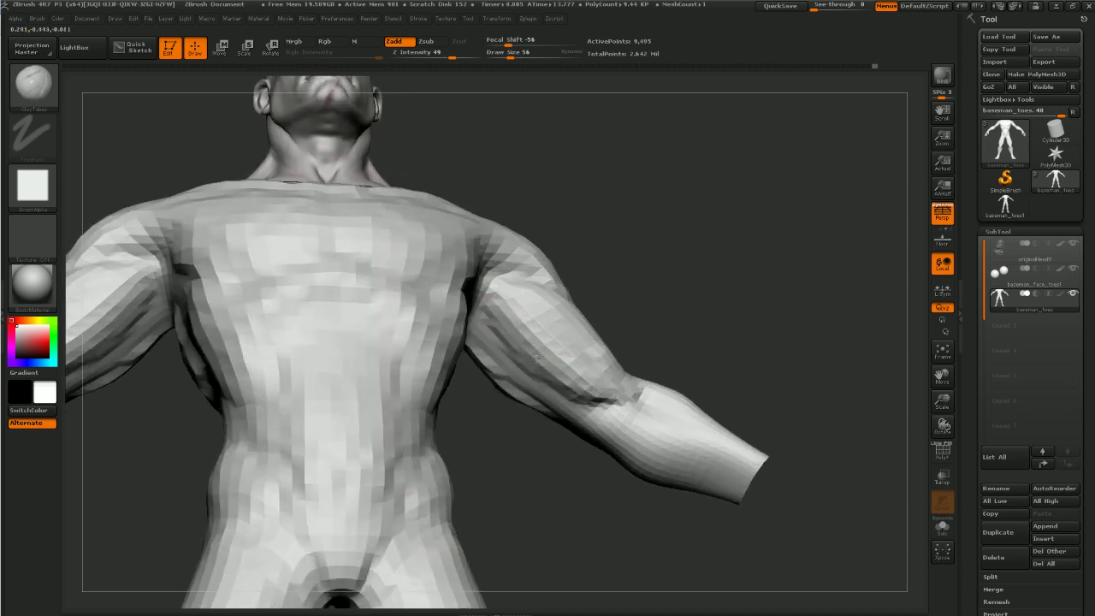
Build up the transition from the chest over the armpit into the front deltoid and biceps
drag(579, 395, 576, 321)
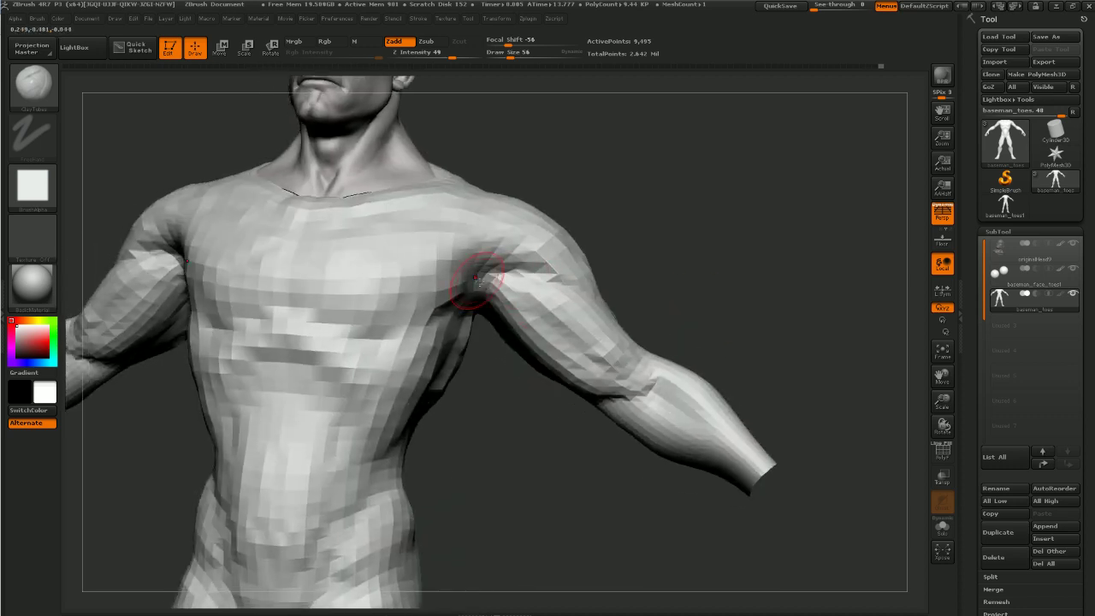
mouse_move(475, 278)
mouse_down()
mouse_move(517, 272)
mouse_move(574, 289)
mouse_up()
drag(569, 415, 500, 436)
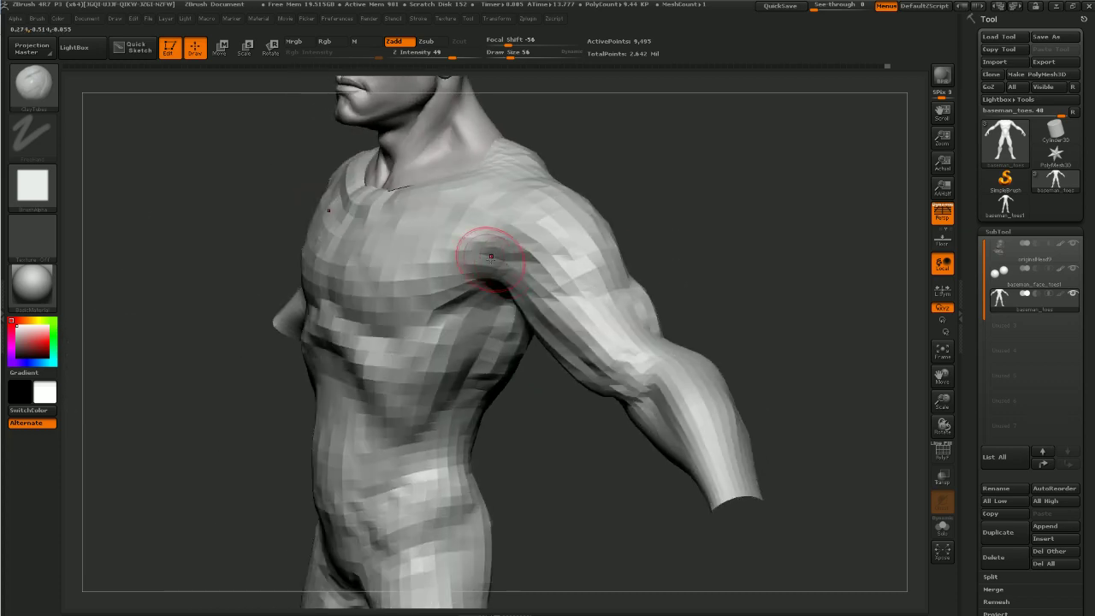
mouse_move(542, 269)
mouse_down()
mouse_move(623, 299)
mouse_move(695, 260)
mouse_move(649, 248)
mouse_move(666, 263)
mouse_up()
drag(490, 272, 537, 297)
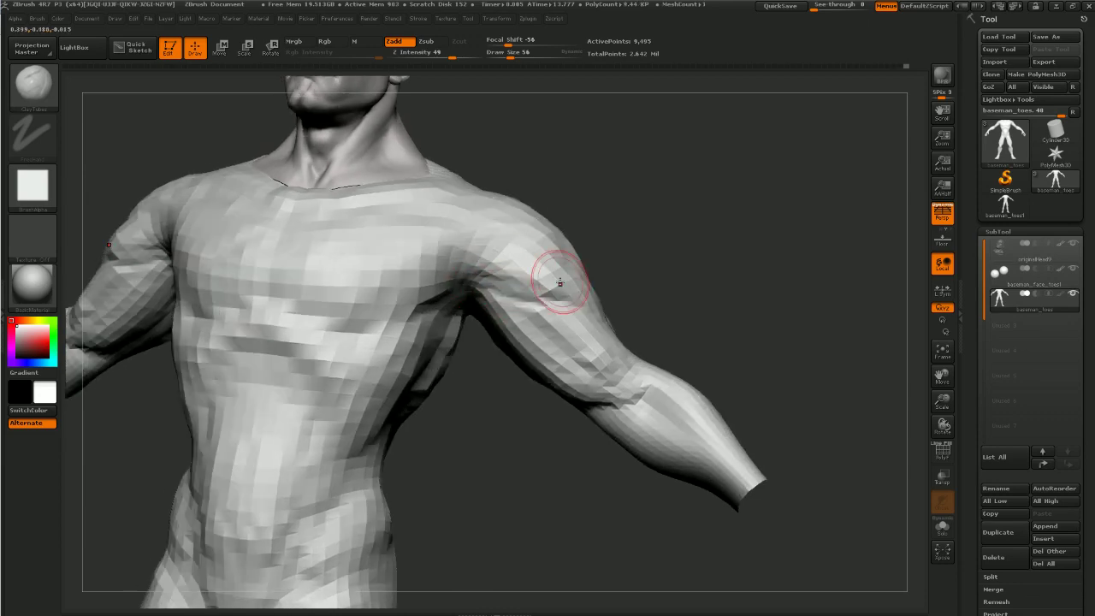
Smooth the lower front deltoid and refine the inner upper arm beside the armpit
mouse_move(645, 274)
mouse_down()
mouse_move(548, 260)
mouse_move(659, 260)
mouse_up()
shift+drag(524, 256, 590, 292)
drag(631, 261, 587, 262)
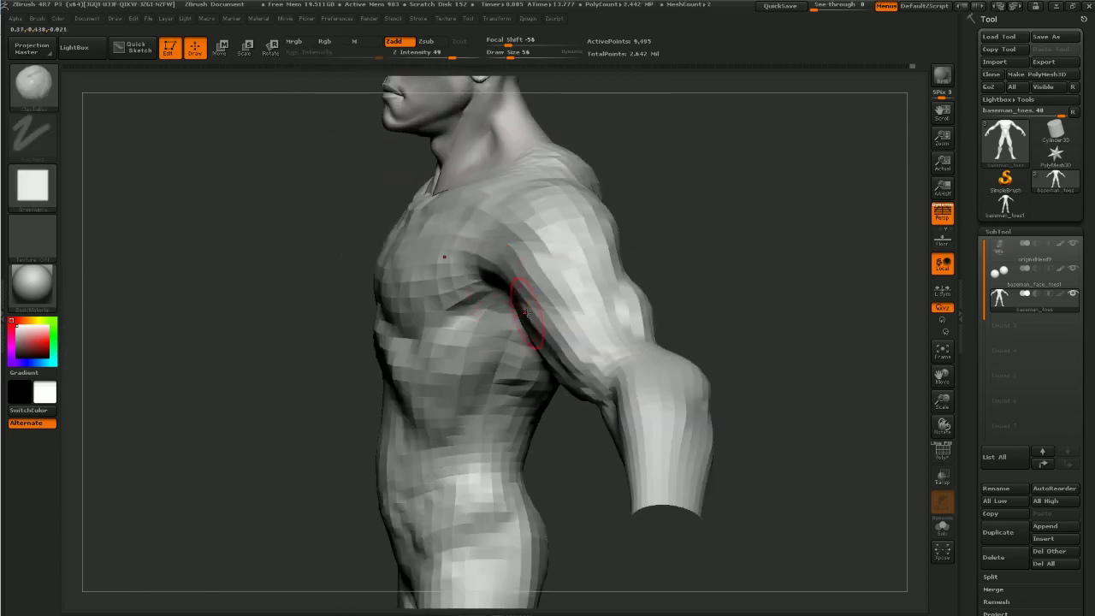
mouse_move(528, 312)
mouse_down()
mouse_move(534, 280)
mouse_move(599, 325)
mouse_up()
drag(648, 292, 669, 293)
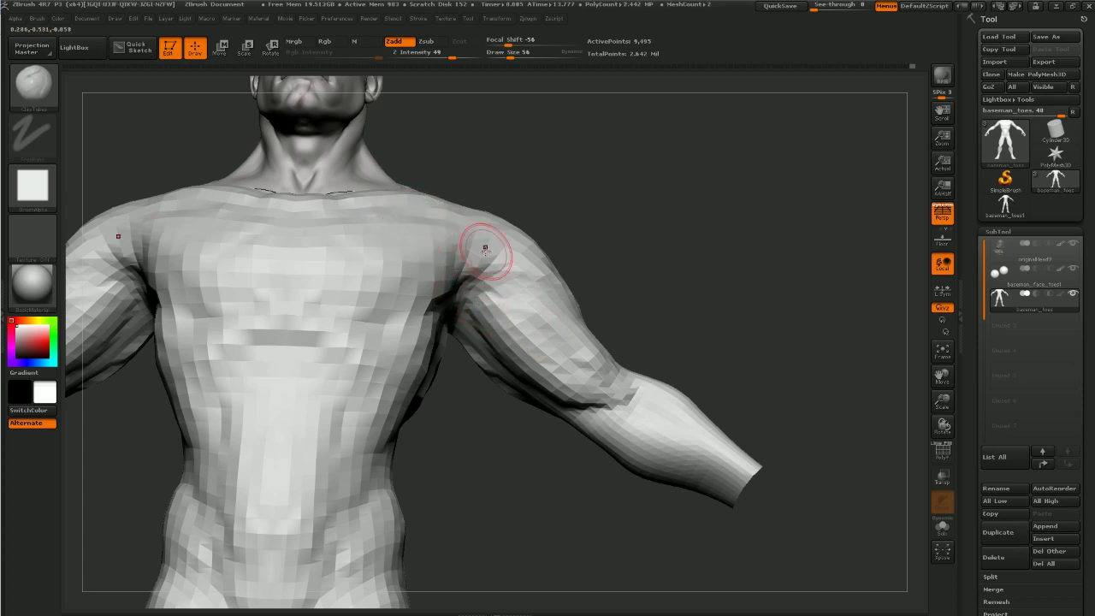
Refine the front of the arm from the shoulder over the biceps to the elbow crease with ClayTubes
mouse_move(448, 192)
mouse_down()
mouse_move(469, 194)
mouse_move(490, 286)
mouse_move(507, 305)
mouse_move(571, 349)
mouse_move(605, 396)
mouse_move(621, 377)
mouse_move(626, 386)
mouse_up()
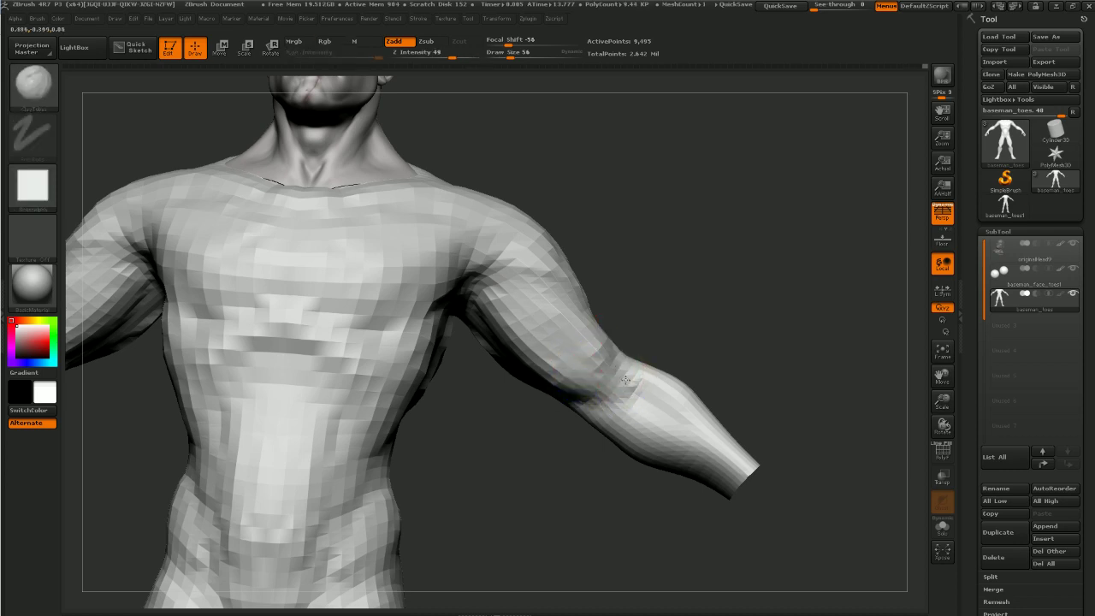
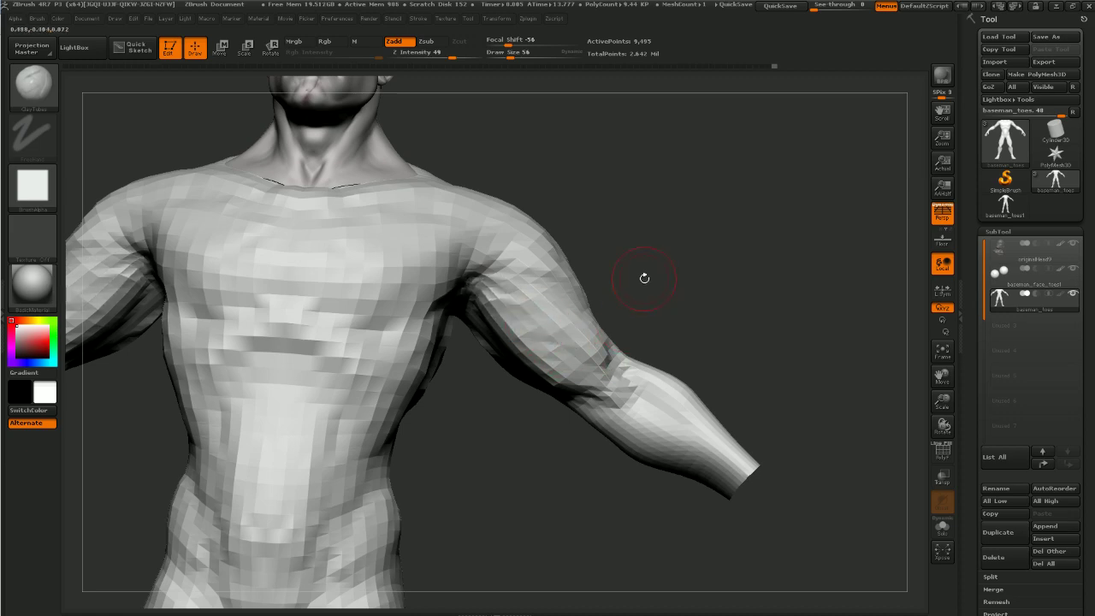
drag(644, 278, 510, 295)
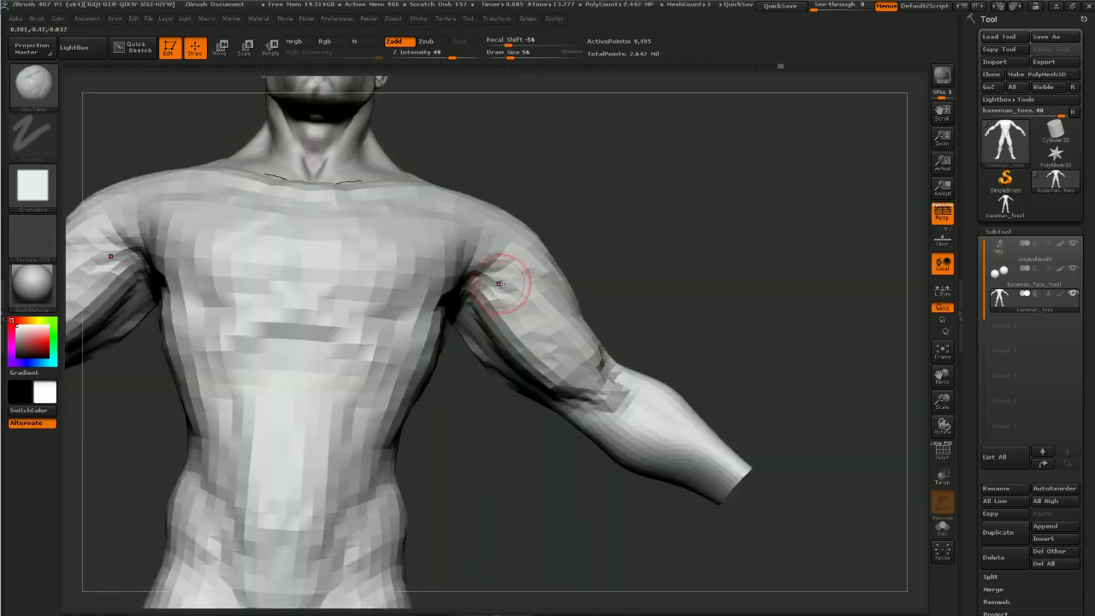
drag(626, 354, 598, 267)
mouse_move(510, 284)
mouse_down()
mouse_move(539, 290)
mouse_move(640, 251)
mouse_move(599, 283)
mouse_up()
Carve the separation between the deltoid and biceps with the Dam_Standard brush at draw size 56
key(b)
key(d)
key(s)
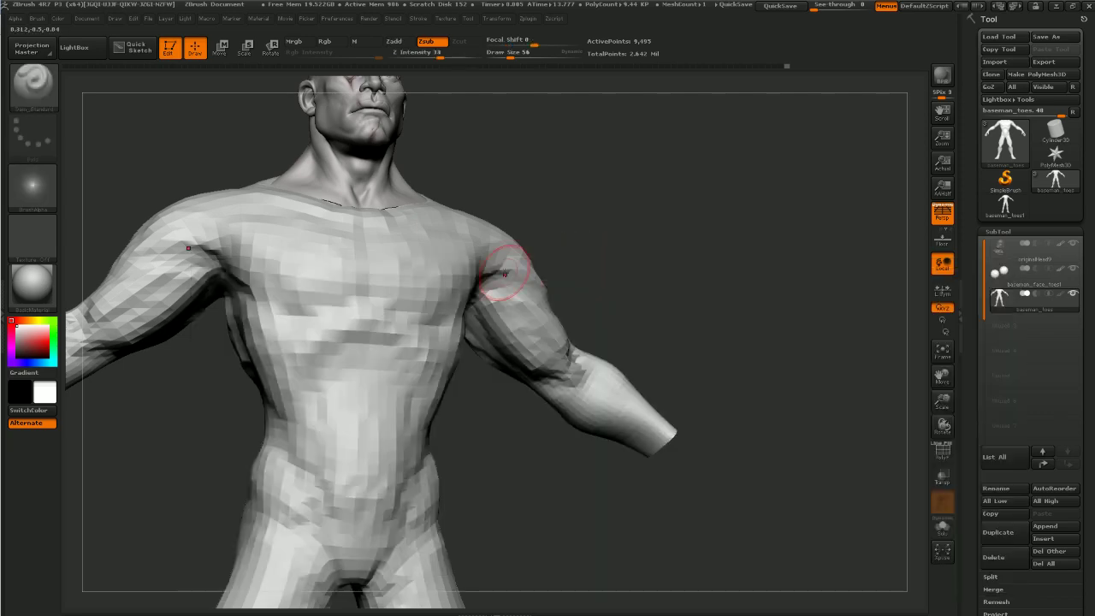
drag(484, 282, 520, 288)
drag(612, 278, 531, 280)
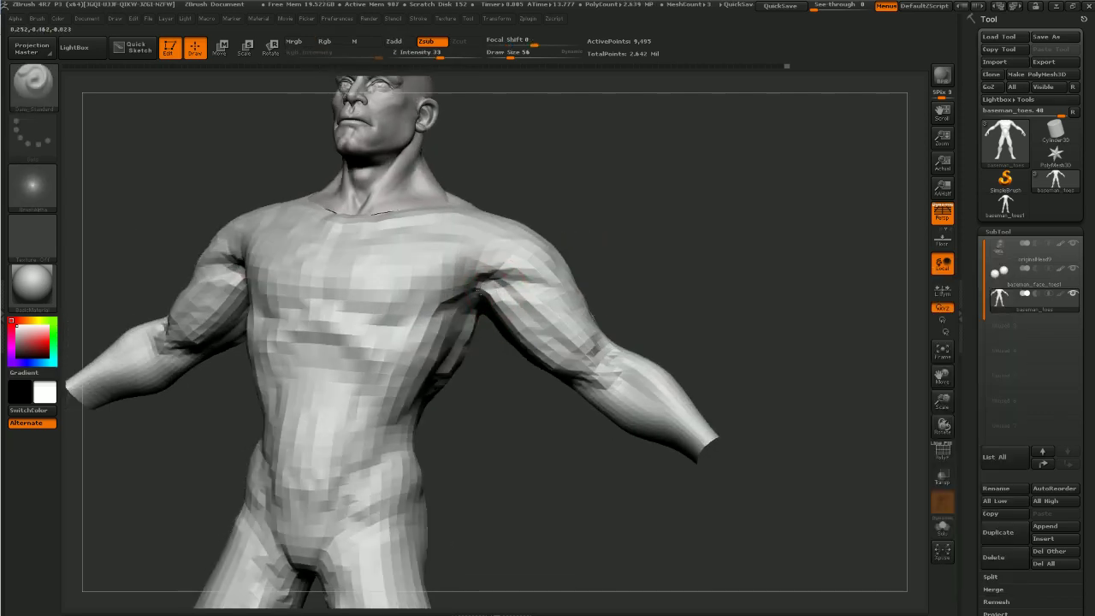
mouse_move(612, 230)
mouse_down()
mouse_move(665, 264)
mouse_move(679, 290)
mouse_move(656, 268)
mouse_move(660, 232)
mouse_move(660, 294)
mouse_move(674, 227)
mouse_up()
Pull the inner upper arm into shape from the front with the Move brush at draw size 100
key(b)
key(m)
key(v)
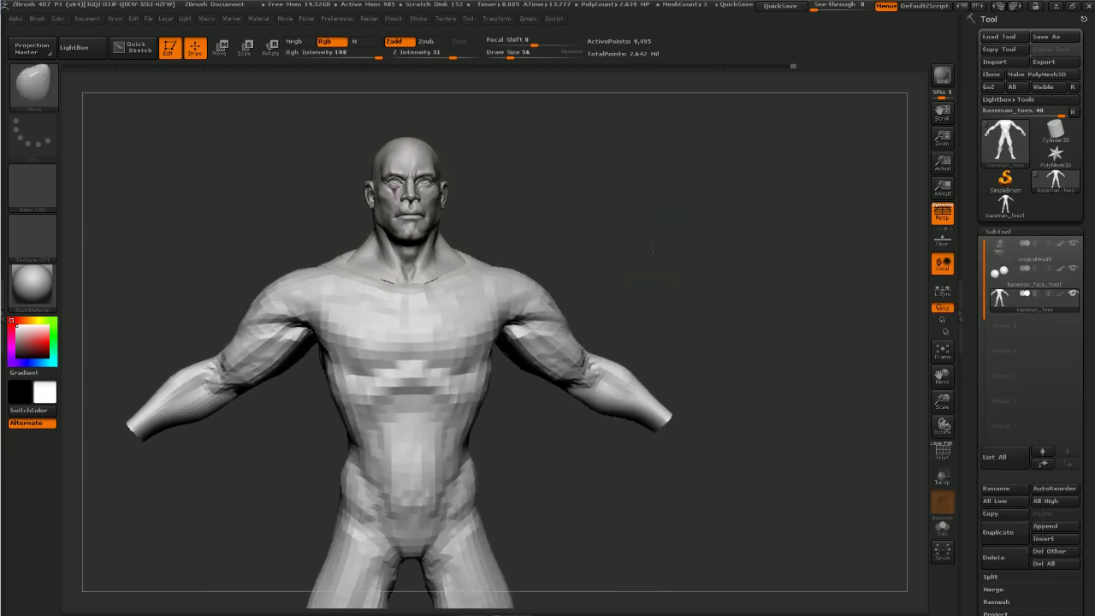
key(])
key(])
key(])
key(])
drag(559, 358, 530, 361)
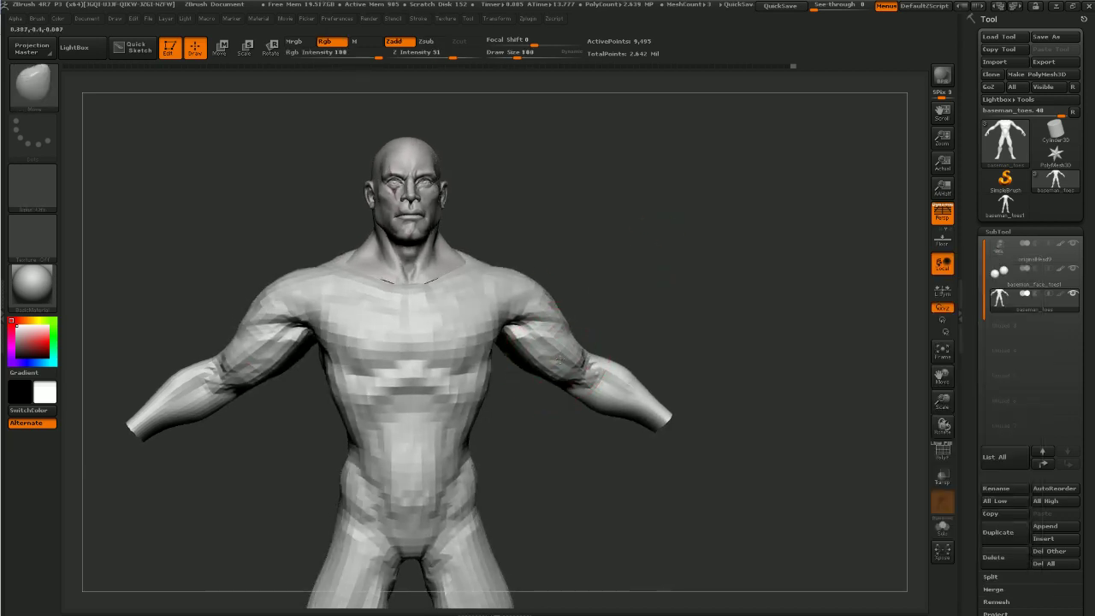
Adjust the contours of the upper arm and shoulder with the Move brush, checking them from the side and back
drag(792, 248, 677, 284)
drag(597, 325, 605, 322)
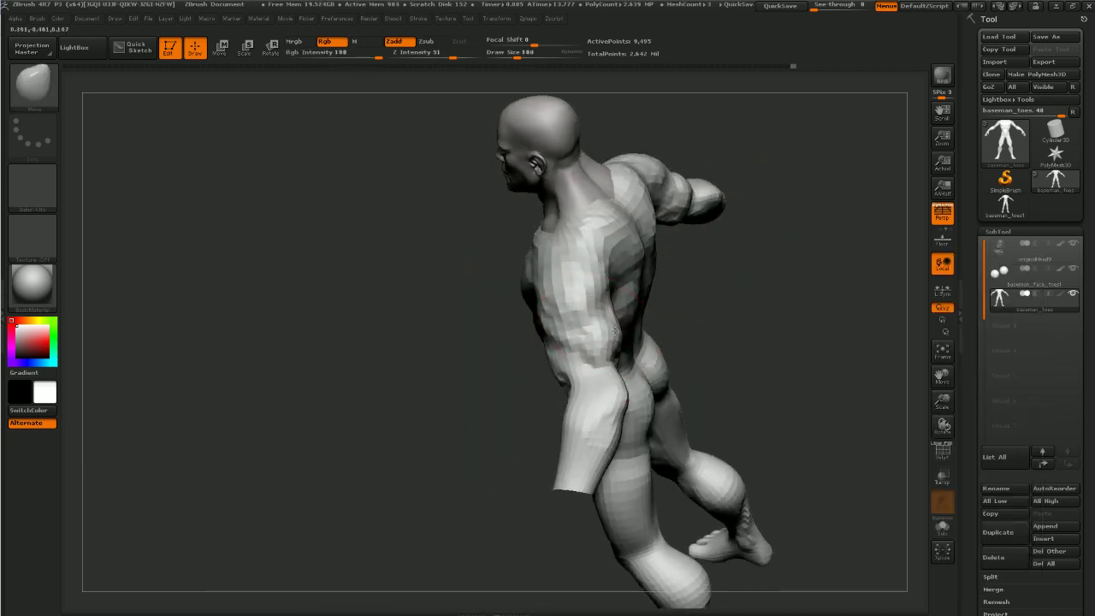
mouse_move(689, 295)
mouse_down()
mouse_move(745, 311)
mouse_move(552, 308)
mouse_up()
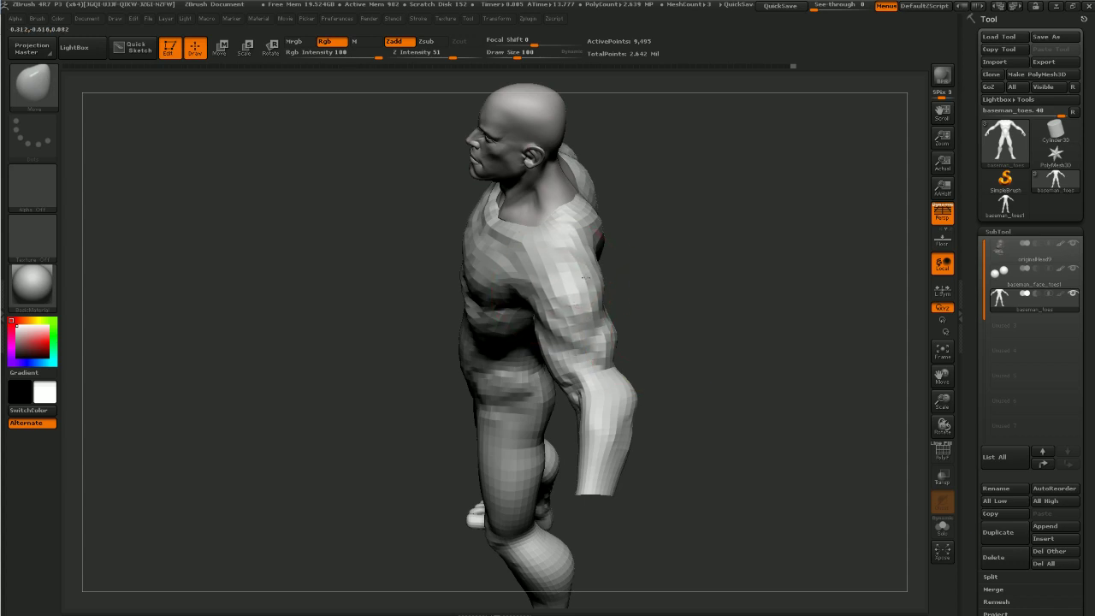
drag(642, 259, 420, 258)
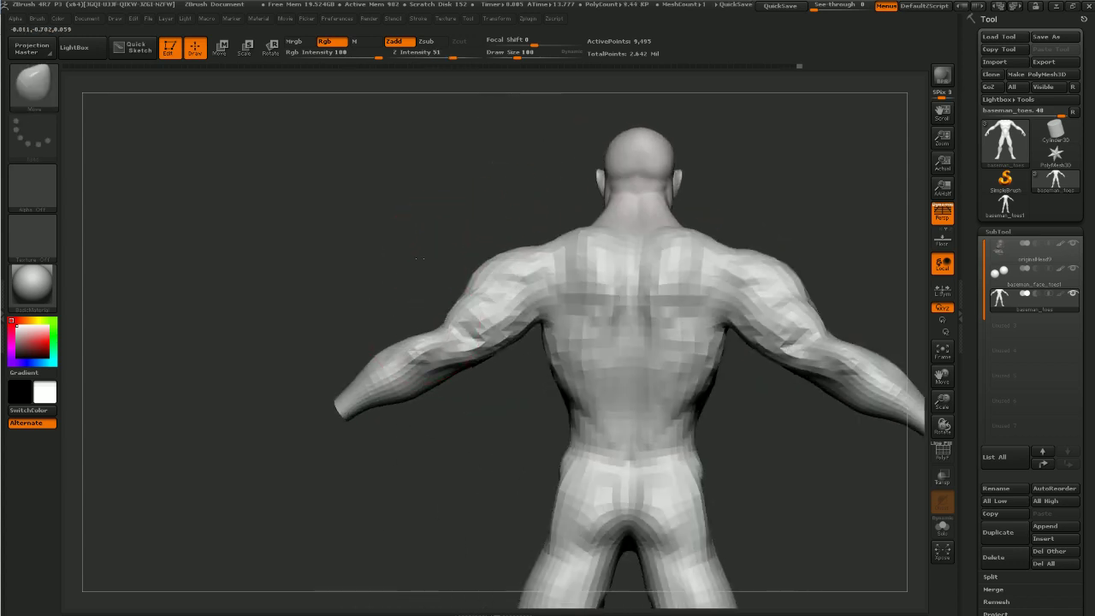
Unhide the hands and reshape the side of the back below the armpit and the outer shoulder with the Move brush
ctrl+shift+click(410, 409)
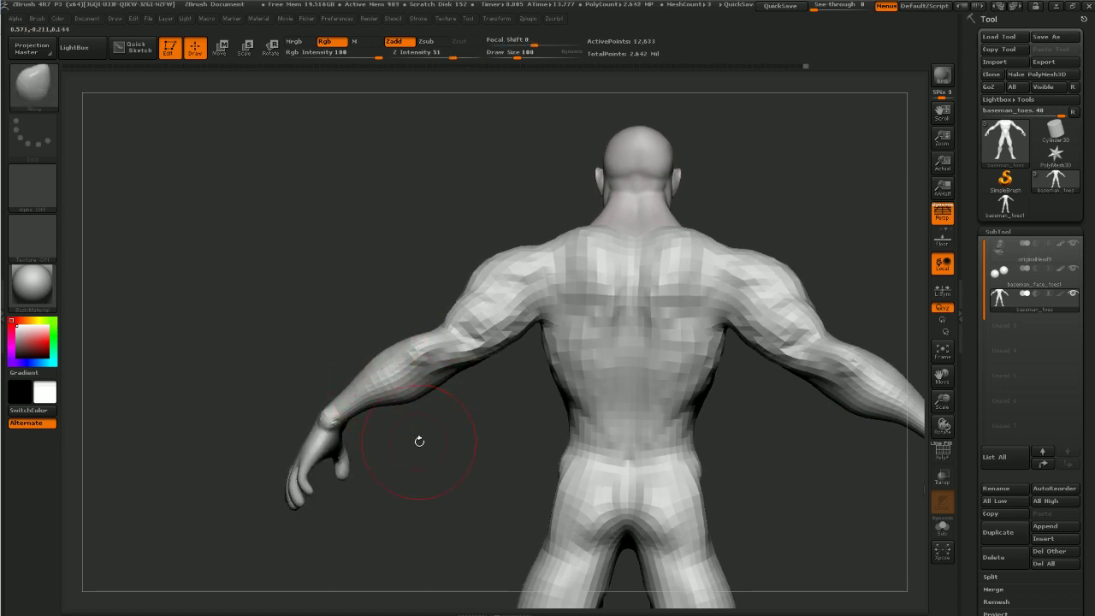
mouse_move(580, 386)
mouse_down()
mouse_move(588, 373)
mouse_move(598, 394)
mouse_up()
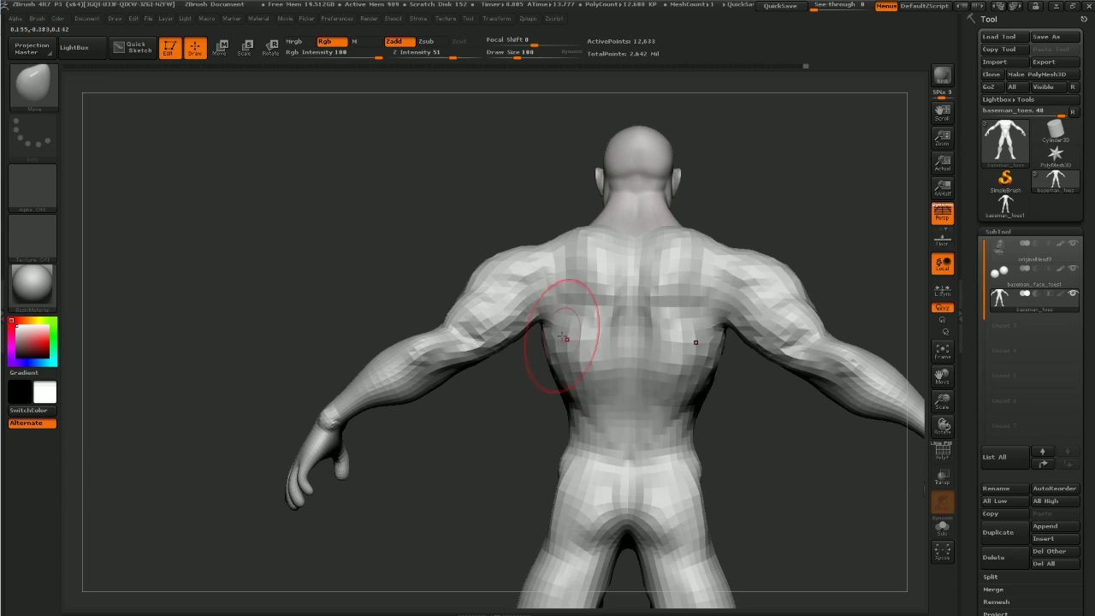
mouse_move(428, 497)
mouse_down()
mouse_move(518, 462)
mouse_move(451, 469)
mouse_move(567, 442)
mouse_move(528, 371)
mouse_move(605, 465)
mouse_move(597, 471)
mouse_up()
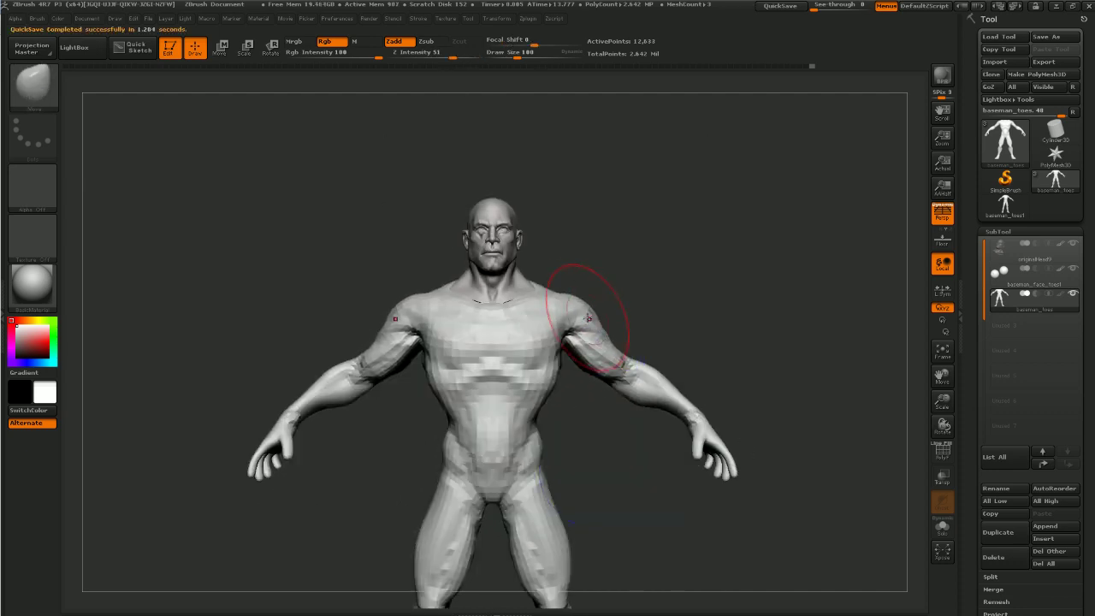
drag(589, 319, 560, 288)
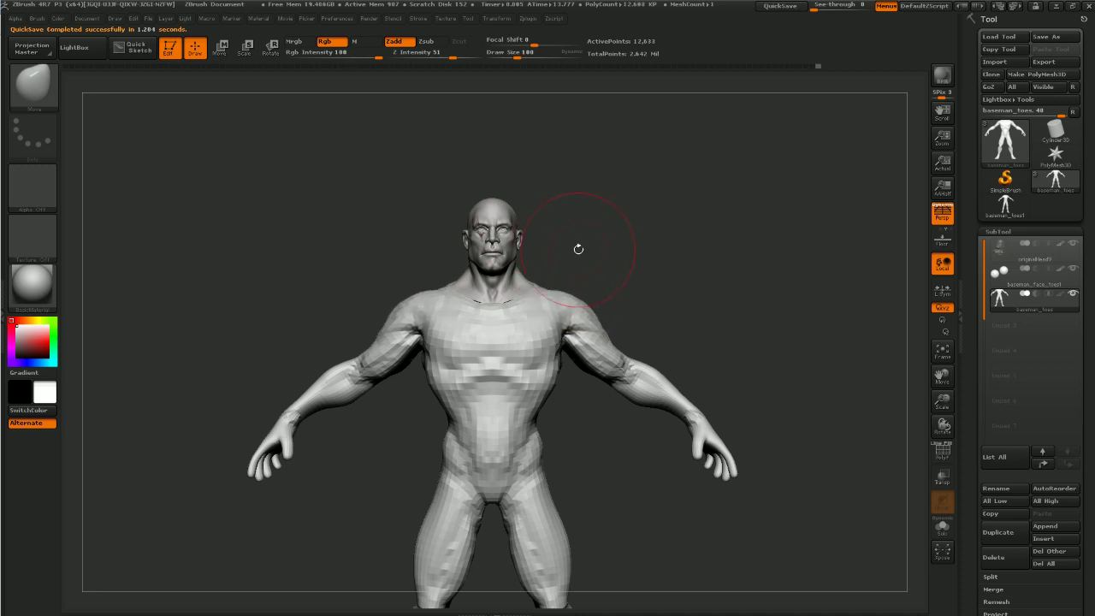
Lower the subdivision level of the originalHead9 subtool and reselect the baseman_toes body
mouse_move(578, 249)
mouse_down()
mouse_move(647, 249)
mouse_move(642, 257)
mouse_up()
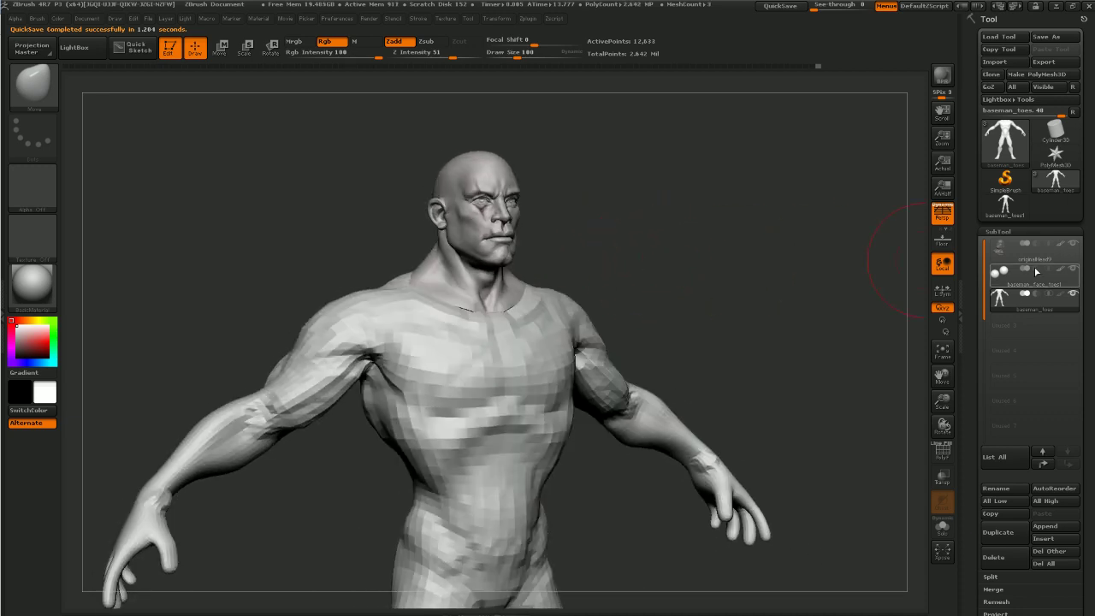
click(1009, 253)
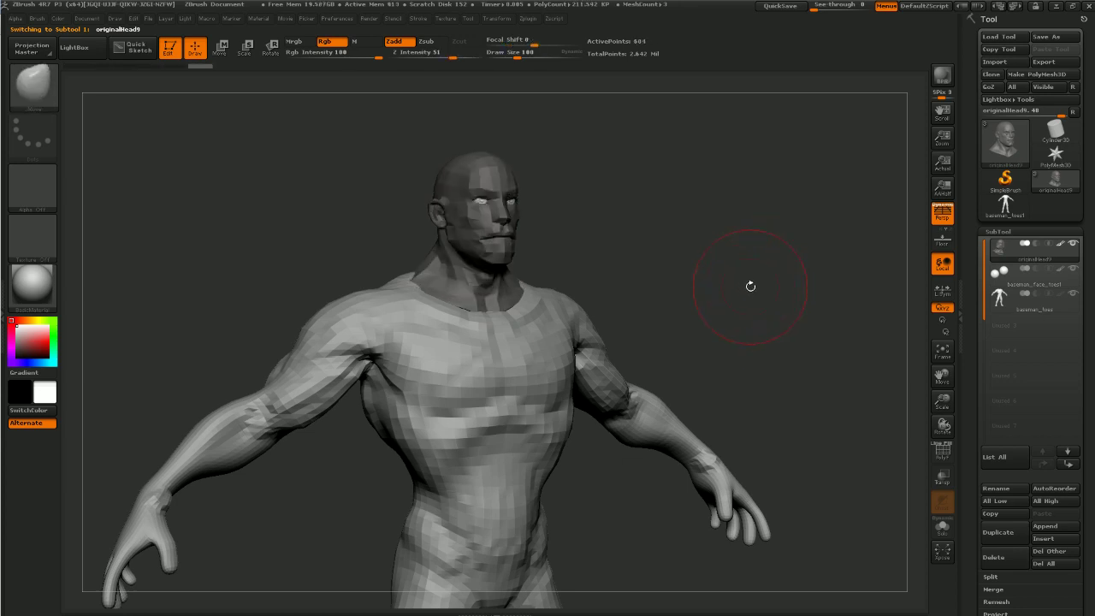
mouse_move(749, 285)
mouse_down()
mouse_move(761, 268)
mouse_move(712, 285)
mouse_move(727, 248)
mouse_move(752, 245)
mouse_up()
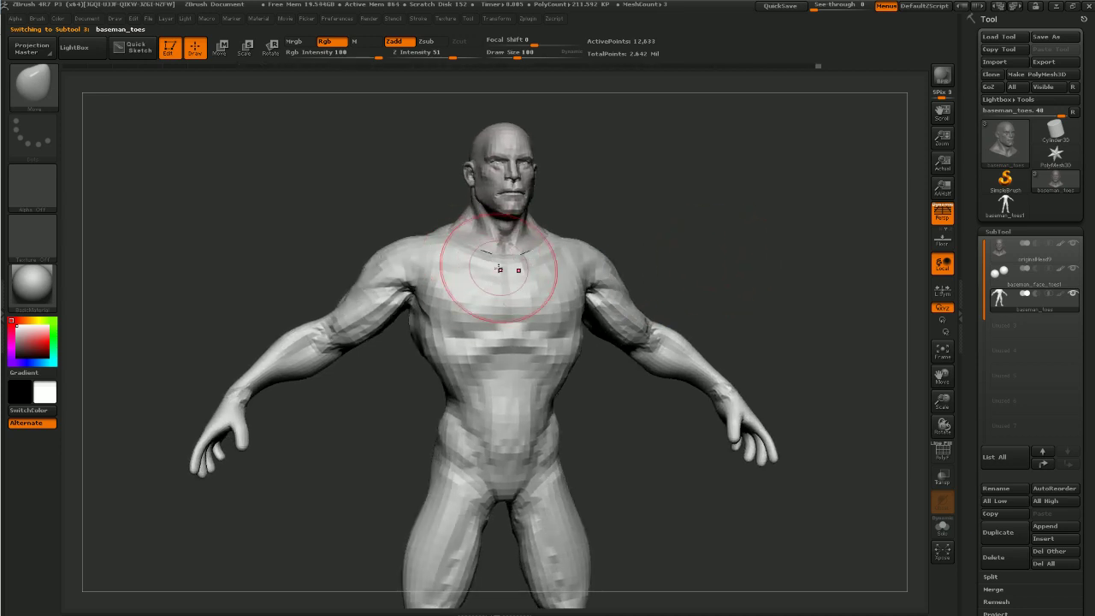
Refine the collarbone area and the trapezius around the neck base with a smaller Move brush, smoothing uneven areas
key(bracketleft)
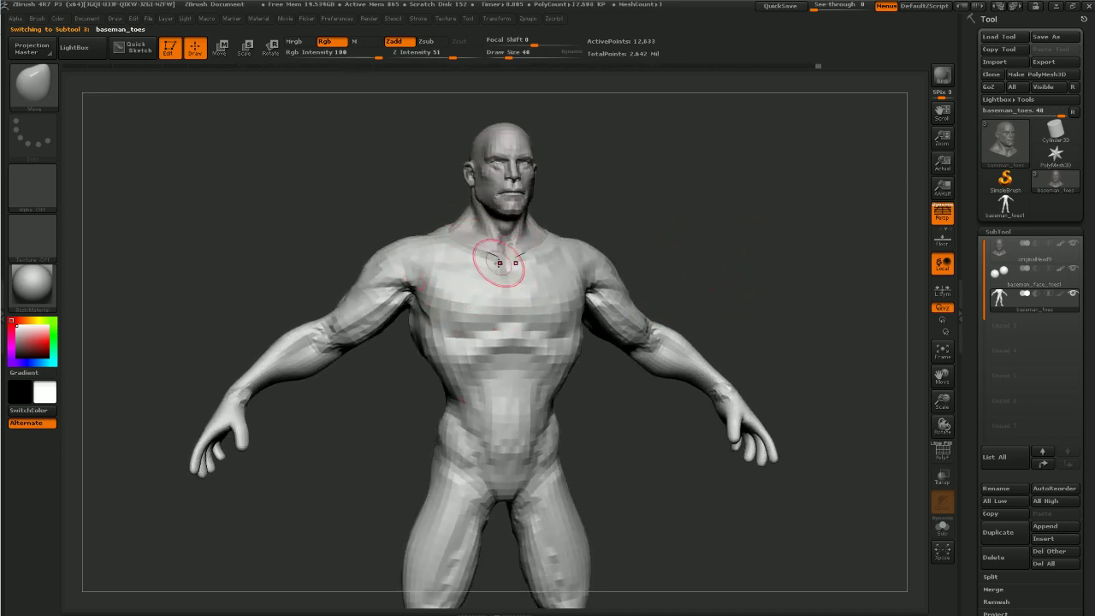
right_drag(482, 247, 522, 253)
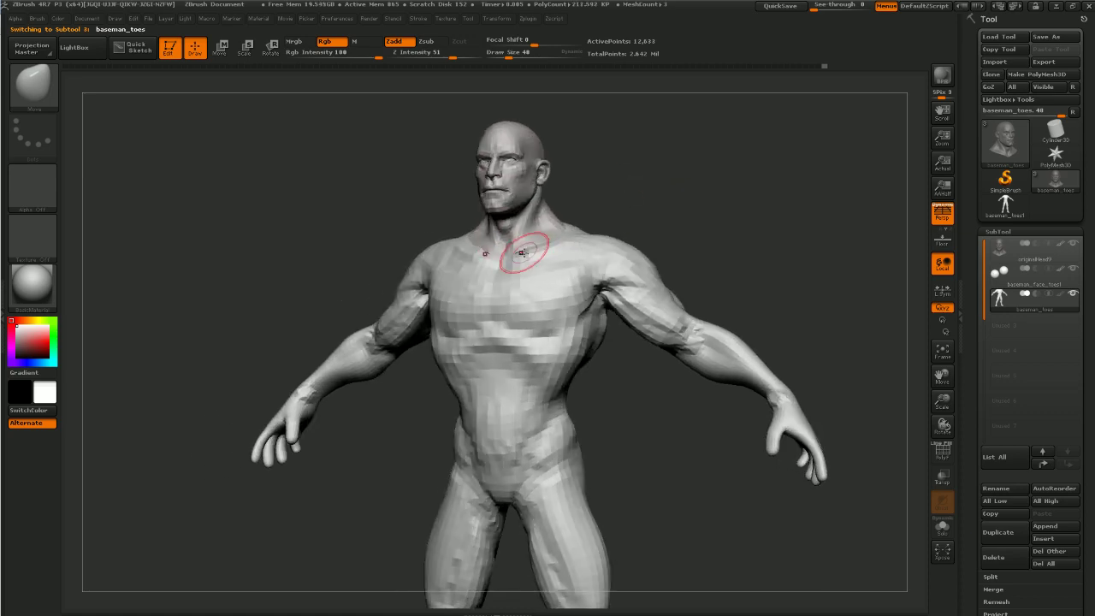
mouse_move(600, 213)
right_down()
mouse_move(641, 188)
mouse_move(771, 297)
mouse_move(770, 260)
mouse_move(777, 267)
right_up()
mouse_move(621, 291)
shift+mouse_down()
mouse_move(655, 324)
mouse_move(600, 292)
shift+mouse_up()
right_drag(712, 221, 666, 289)
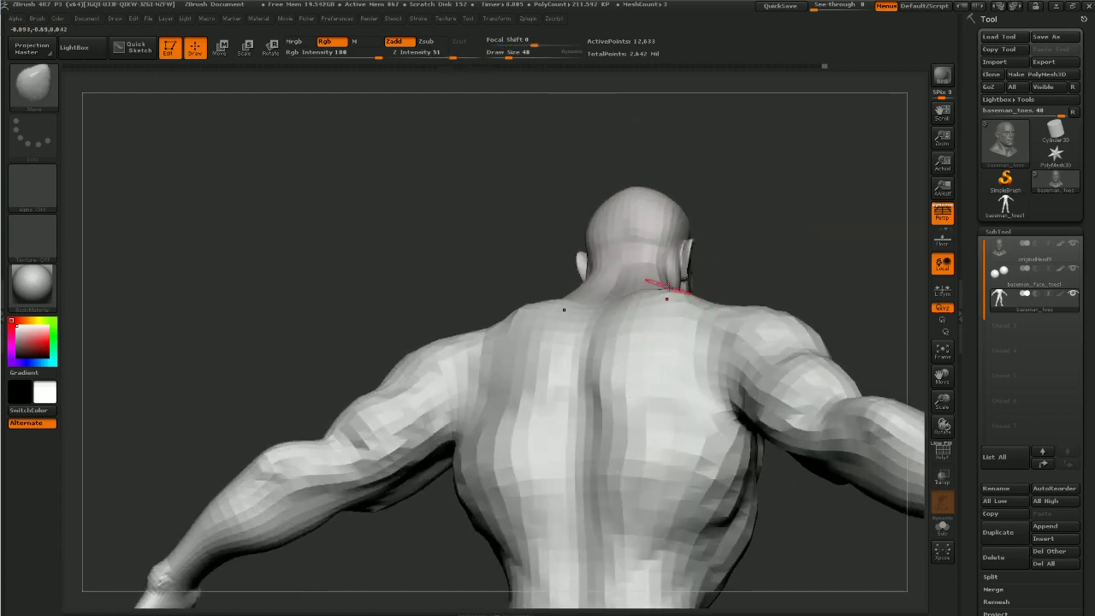
key(f)
right_drag(807, 219, 724, 345)
Choose the Dam_Standard brush and smooth out the blocky forms of the chest and upper abdomen
key(b)
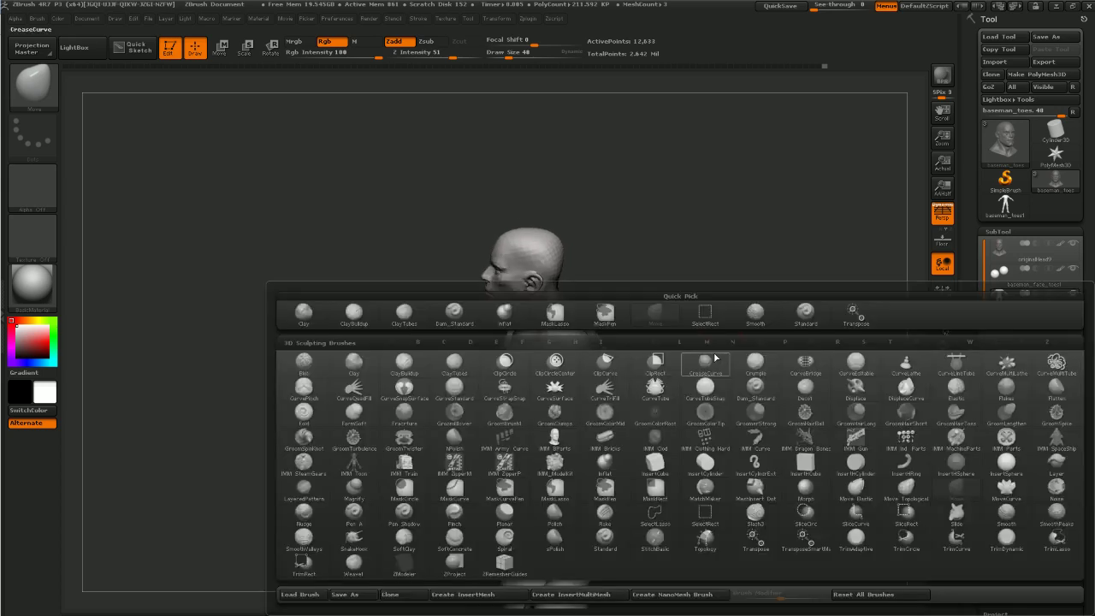
click(585, 411)
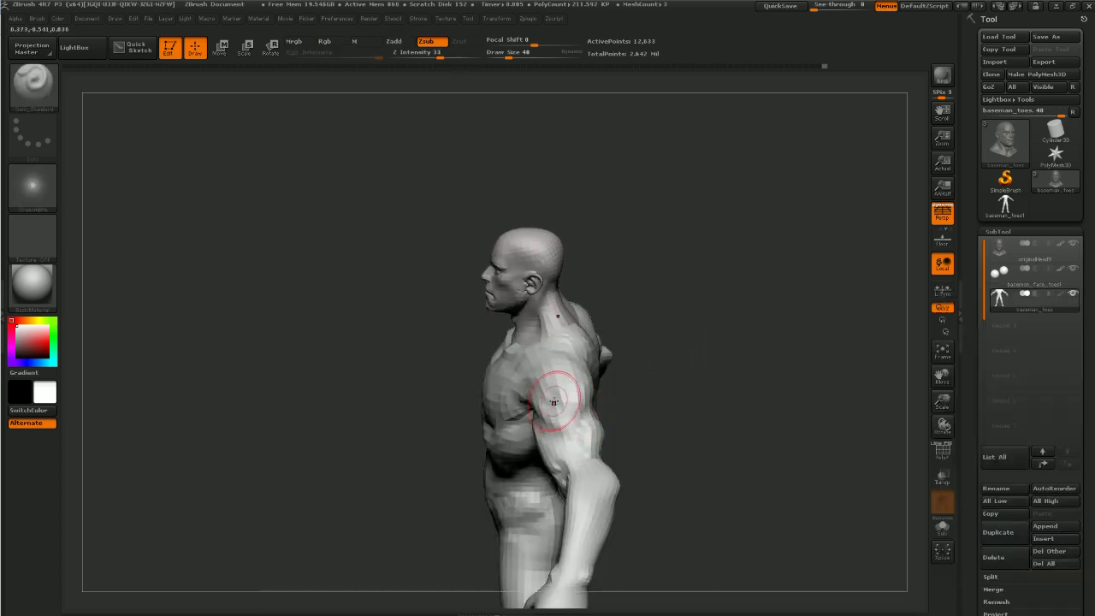
mouse_move(678, 330)
mouse_down()
mouse_move(711, 305)
mouse_move(708, 349)
mouse_move(689, 320)
mouse_move(699, 266)
mouse_up()
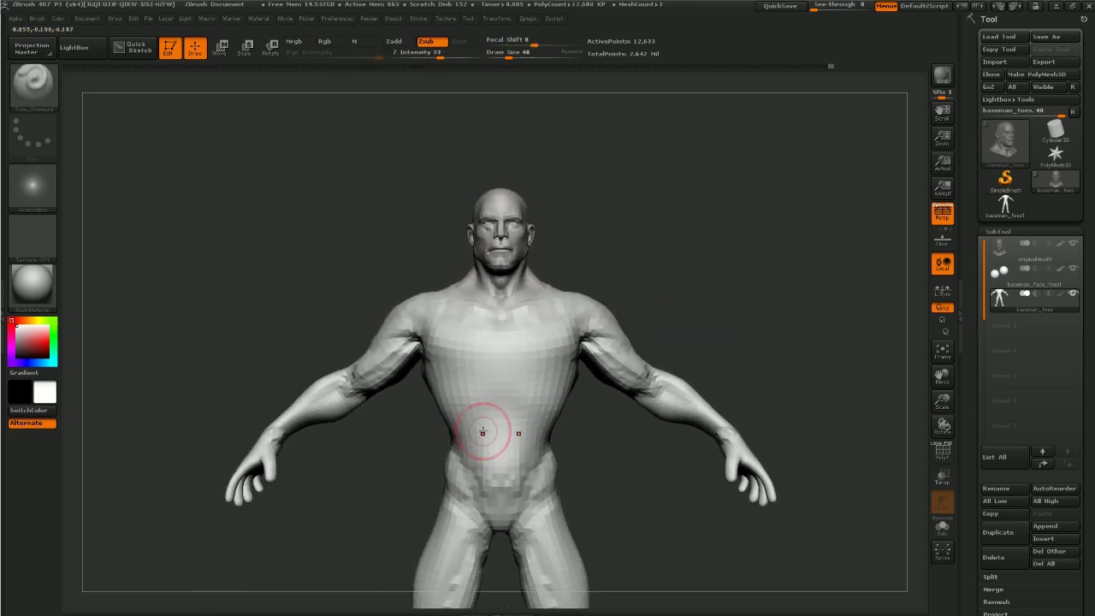
Adjust the chest and waist contours with the Move brush at draw size 84 and smooth the torso
key(b)
key(m)
key(v)
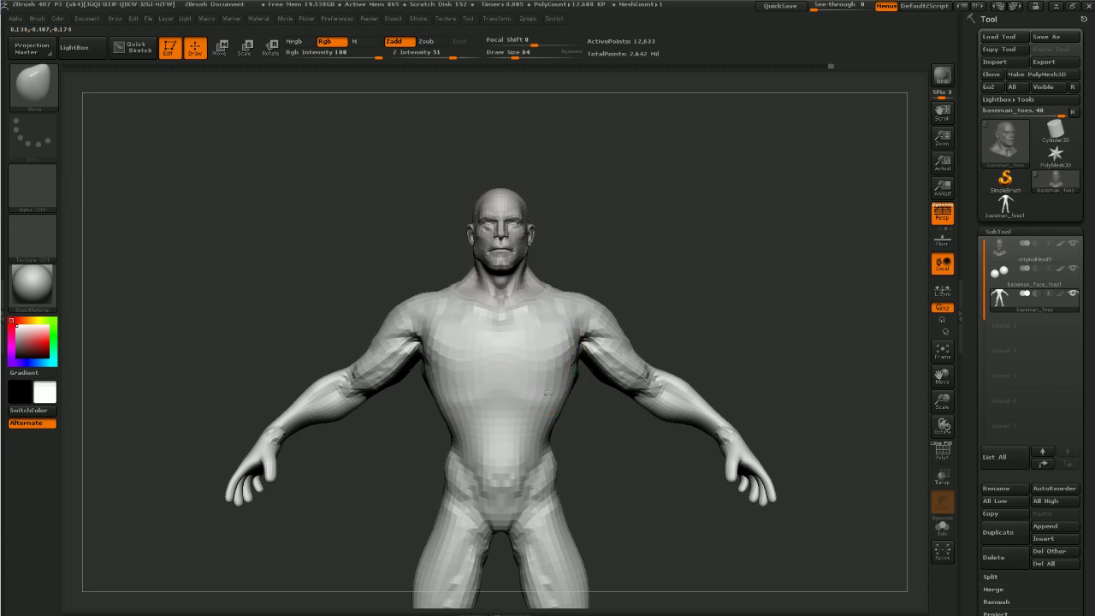
mouse_move(567, 370)
mouse_down()
mouse_move(582, 381)
mouse_move(465, 355)
mouse_up()
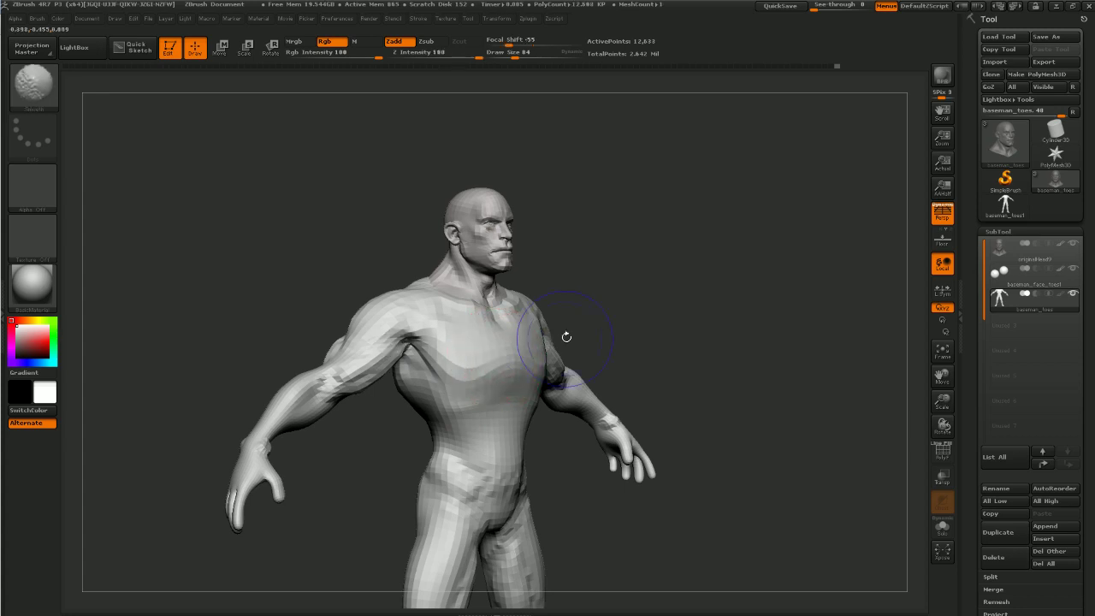
shift+drag(567, 335, 567, 342)
mouse_move(573, 416)
mouse_down()
mouse_move(583, 425)
mouse_move(573, 397)
mouse_move(601, 410)
mouse_up()
mouse_move(712, 450)
mouse_down()
mouse_move(579, 440)
mouse_move(572, 430)
mouse_up()
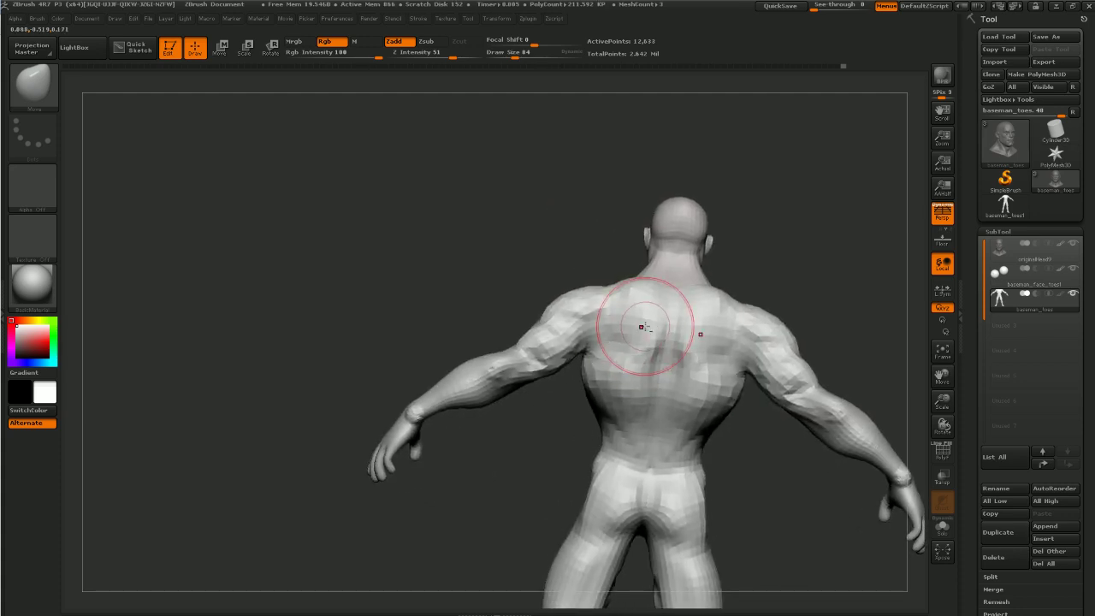
Reshape the upper back and the slope of the trapezius from behind with the Move brush
drag(641, 326, 648, 329)
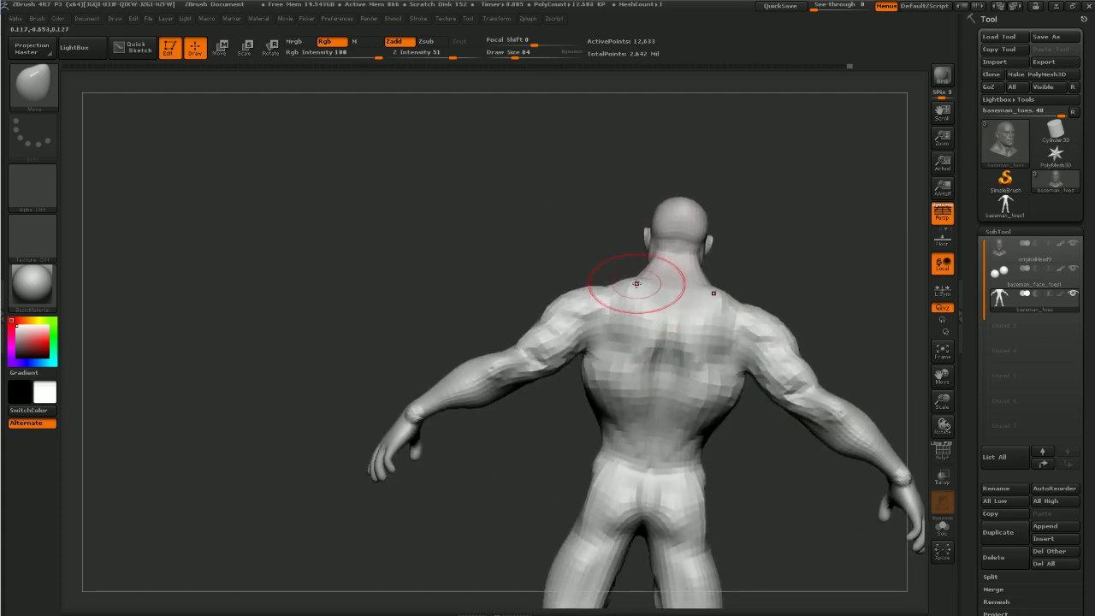
mouse_move(537, 371)
mouse_down()
mouse_move(507, 384)
mouse_move(502, 305)
mouse_move(607, 315)
mouse_move(674, 241)
mouse_move(670, 262)
mouse_move(672, 239)
mouse_move(695, 271)
mouse_move(776, 272)
mouse_move(785, 234)
mouse_move(793, 263)
mouse_move(717, 406)
mouse_up()
alt+drag(495, 399, 435, 518)
drag(734, 162, 643, 226)
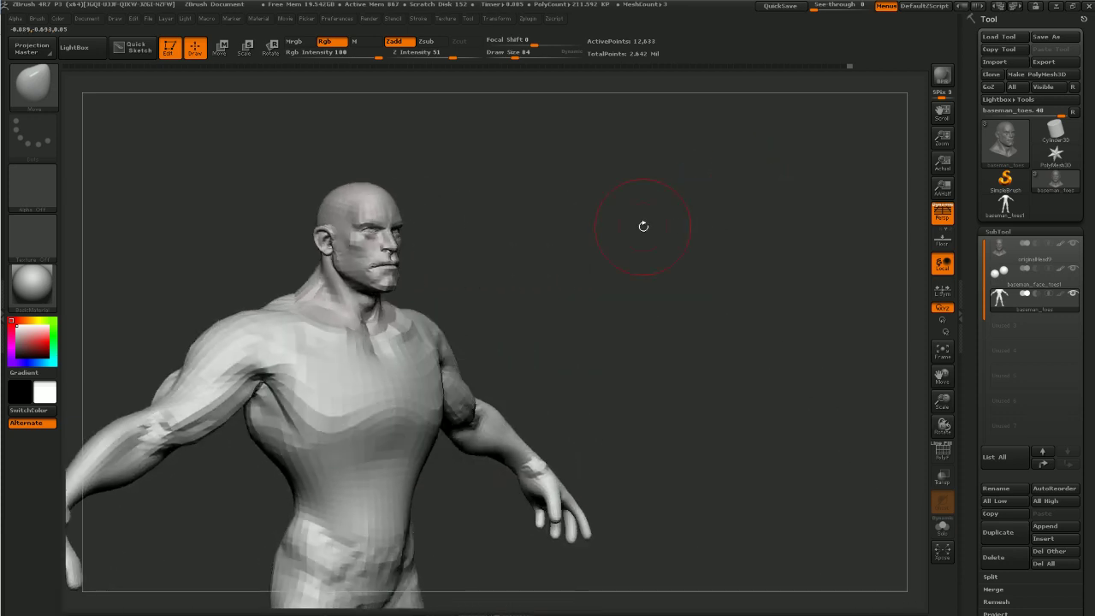
drag(604, 288, 540, 346)
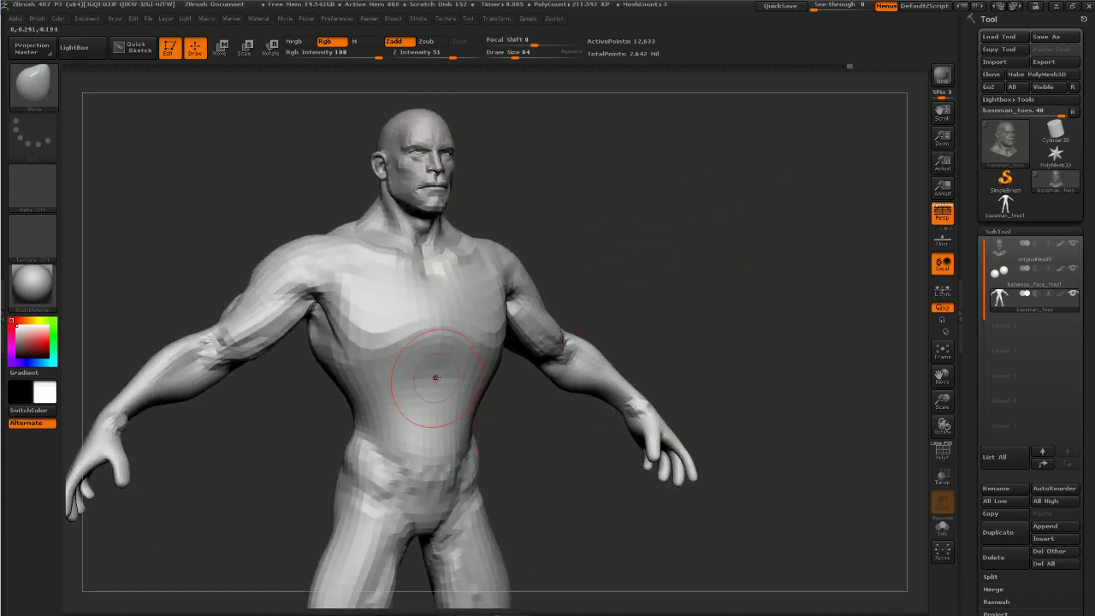
Build up the rib cage arch below the chest and along the flank with ClayTubes at a reduced draw size
key(b)
key(c)
key(t)
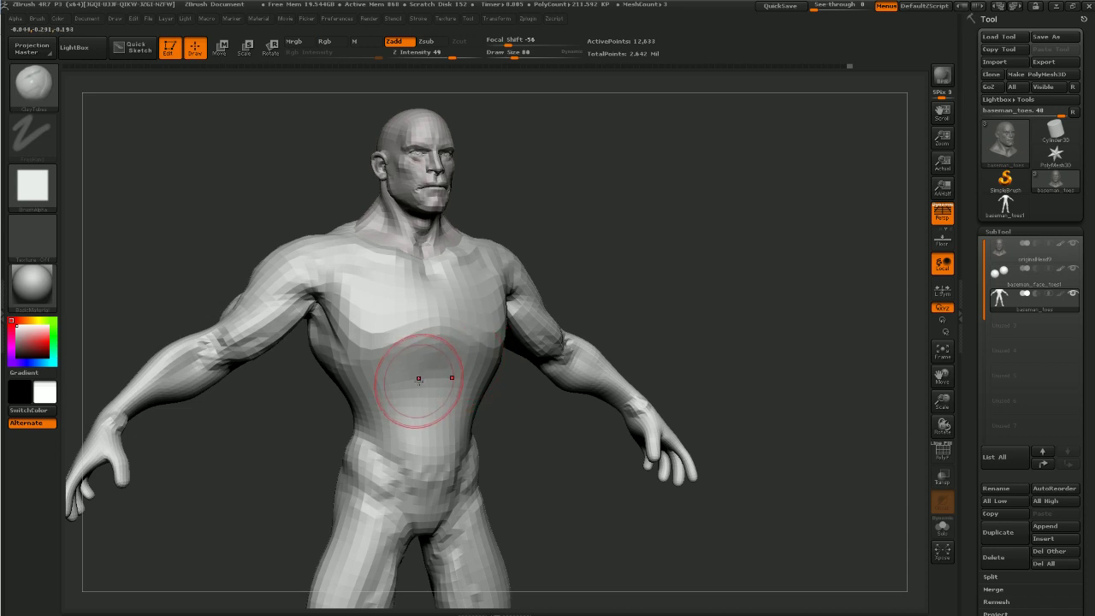
drag(432, 361, 414, 370)
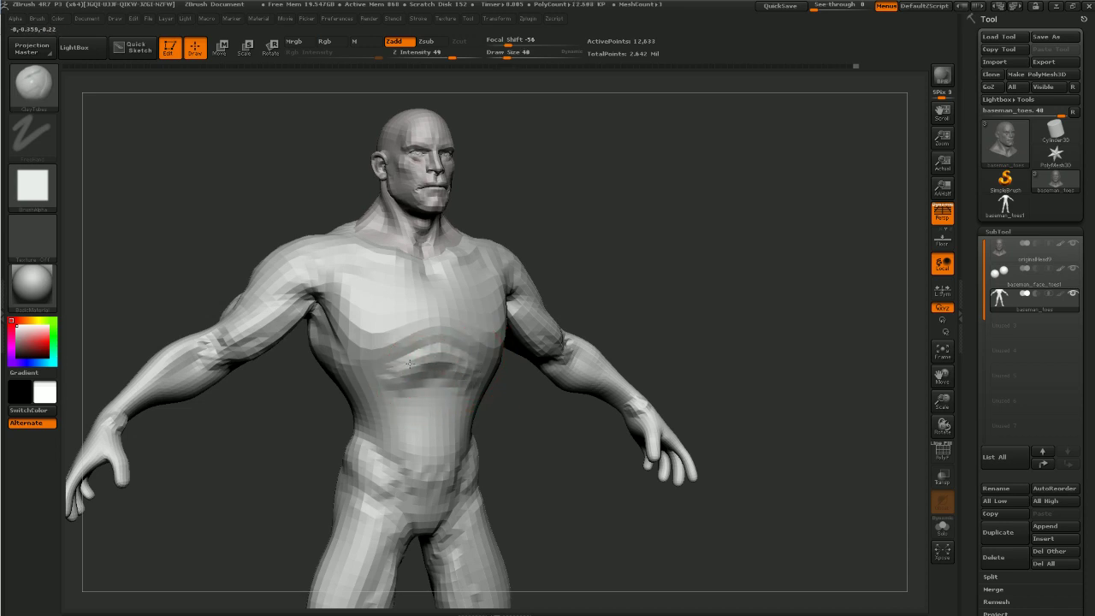
drag(322, 411, 347, 382)
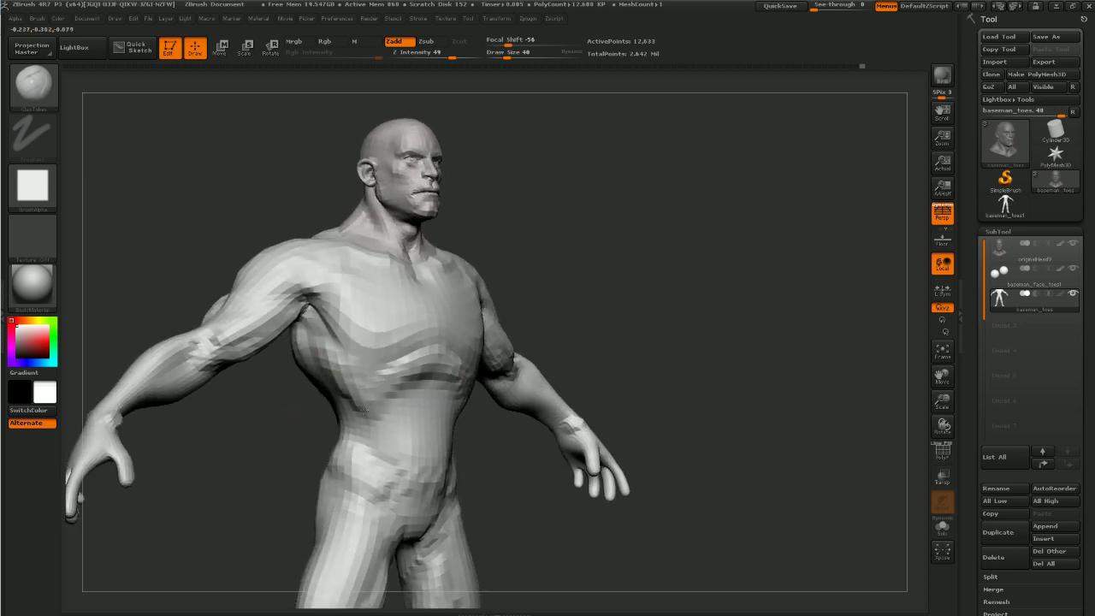
Build up the hip bone and lower oblique area with ClayTubes and smooth the transition into the abdomen
drag(616, 290, 436, 398)
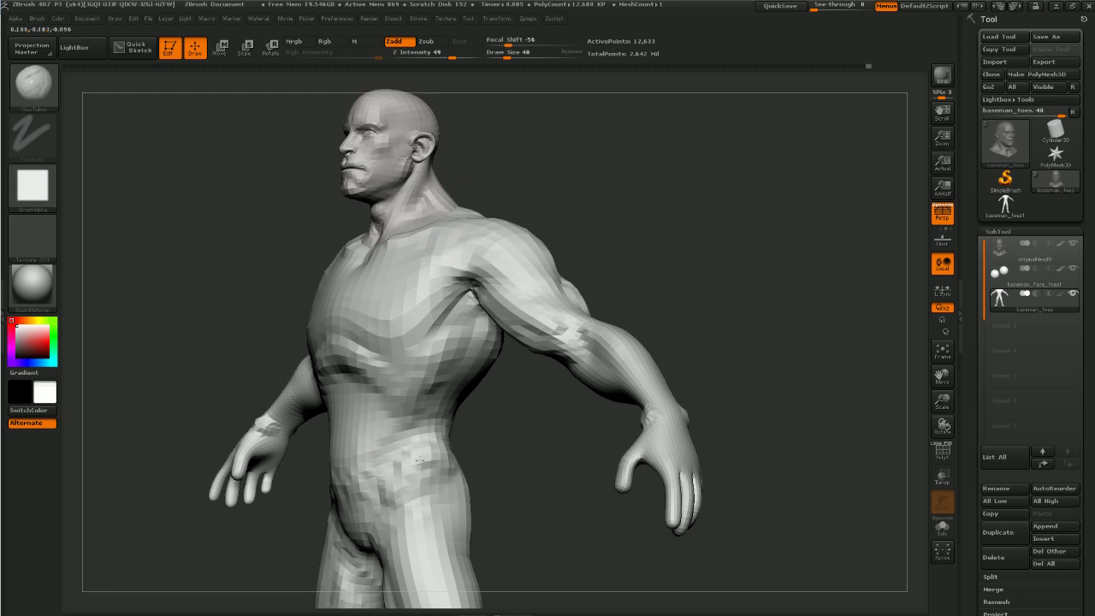
drag(483, 492, 502, 451)
mouse_move(442, 434)
shift+mouse_down()
mouse_move(431, 425)
mouse_move(452, 450)
shift+mouse_up()
drag(532, 450, 447, 438)
drag(440, 438, 456, 423)
drag(520, 460, 545, 415)
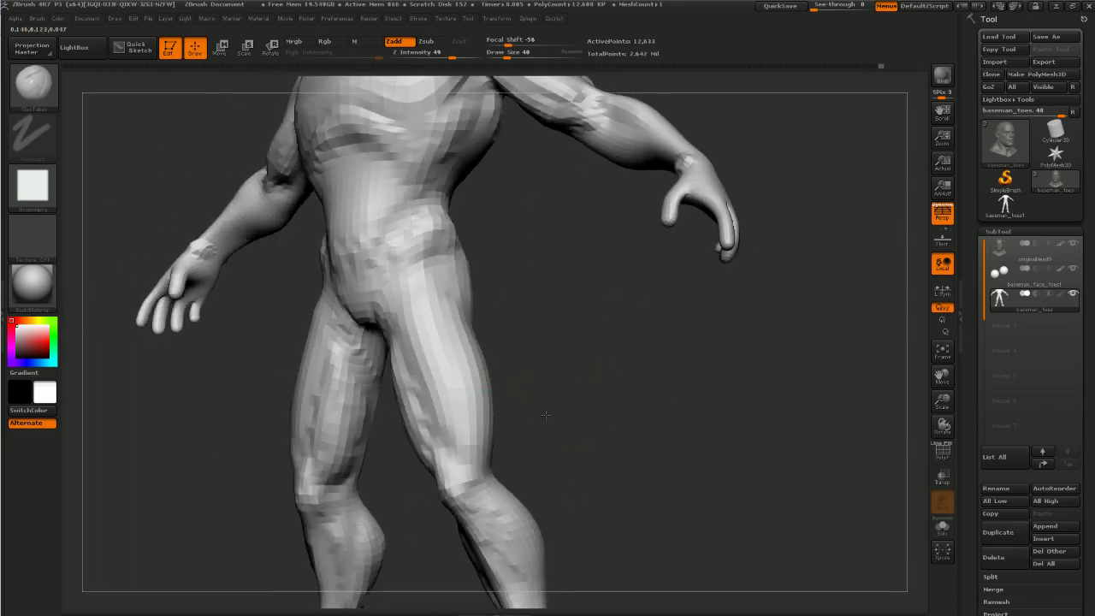
Build up the front thigh muscles down to the knee with ClayTubes at draw size 44
mouse_move(462, 444)
mouse_down()
mouse_move(459, 372)
mouse_move(448, 403)
mouse_move(460, 448)
mouse_move(477, 434)
mouse_up()
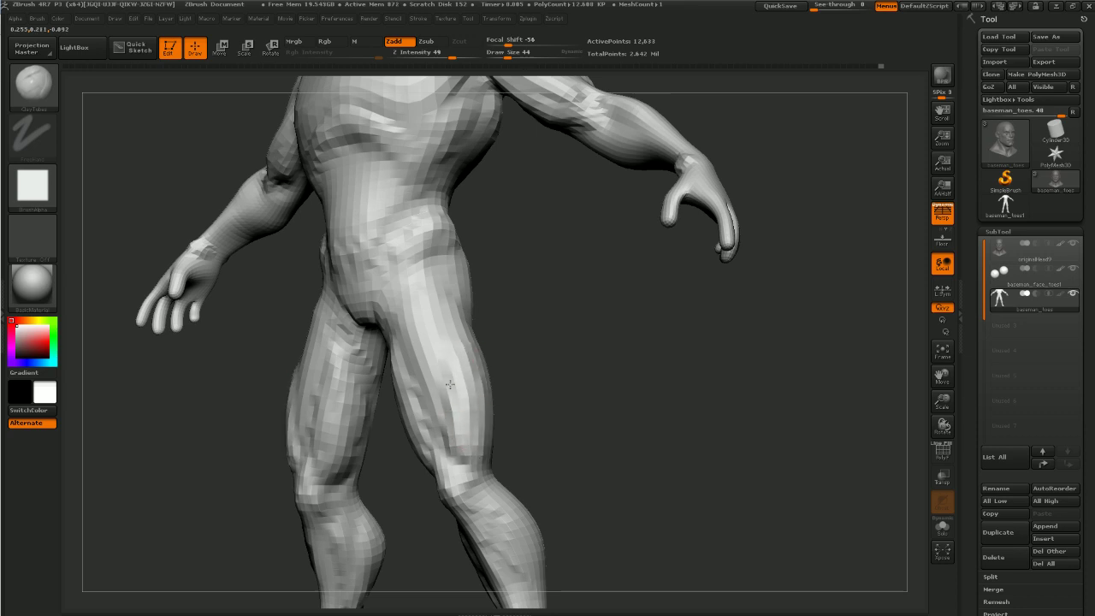
drag(450, 384, 433, 422)
mouse_move(553, 441)
mouse_down()
mouse_move(490, 416)
mouse_move(402, 325)
mouse_move(421, 377)
mouse_move(419, 308)
mouse_move(439, 421)
mouse_move(404, 342)
mouse_move(440, 403)
mouse_move(418, 354)
mouse_move(382, 416)
mouse_up()
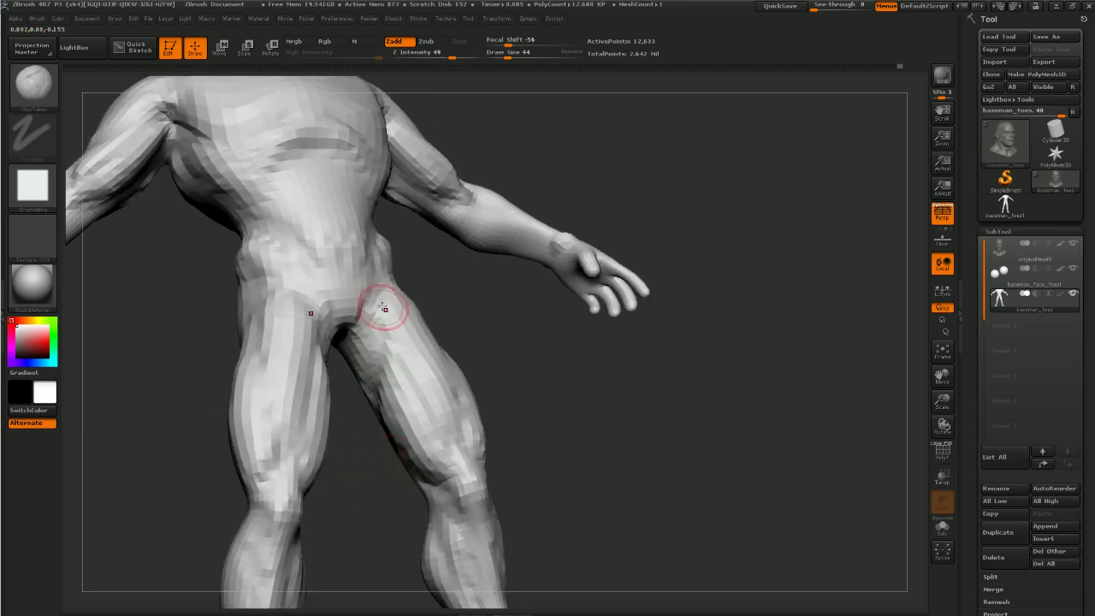
Refine the groin and inner thigh with ClayTubes and smooth the thigh surface
mouse_move(379, 394)
mouse_down()
mouse_move(432, 309)
mouse_move(296, 359)
mouse_move(345, 308)
mouse_move(389, 331)
mouse_move(374, 269)
mouse_up()
drag(300, 350, 218, 321)
mouse_move(385, 335)
mouse_down()
mouse_move(405, 344)
mouse_move(428, 330)
mouse_up()
shift+drag(453, 413, 464, 413)
mouse_move(455, 328)
mouse_down()
mouse_move(423, 261)
mouse_move(432, 327)
mouse_move(413, 339)
mouse_up()
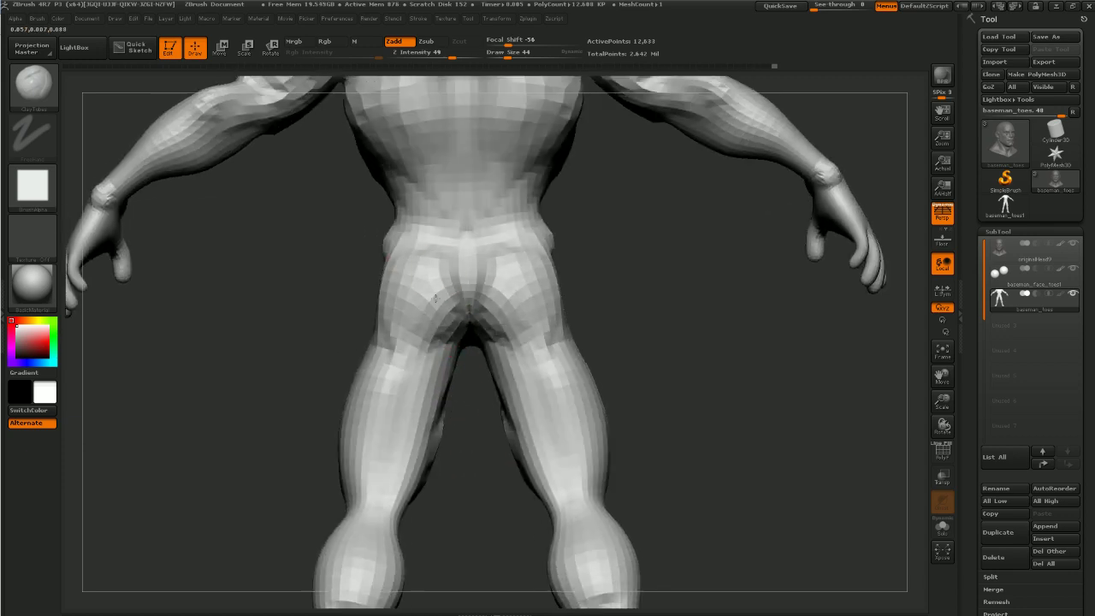
Build up the buttock and its transition into the upper hamstrings with ClayTubes
mouse_move(435, 298)
mouse_down()
mouse_move(441, 334)
mouse_move(417, 344)
mouse_move(423, 291)
mouse_move(427, 316)
mouse_move(404, 344)
mouse_up()
drag(333, 269, 300, 272)
drag(409, 353, 413, 381)
Add volume to the lower hamstrings and the hollow at the back of the knee with ClayTubes
drag(450, 493, 414, 495)
mouse_move(395, 498)
mouse_down()
mouse_move(409, 499)
mouse_move(445, 404)
mouse_up()
drag(407, 496, 406, 509)
alt+drag(445, 515, 458, 433)
mouse_move(443, 500)
mouse_down()
mouse_move(465, 502)
mouse_move(445, 505)
mouse_up()
Define the lower end of the calf muscle with ClayTubes and smooth its transition into the lower leg
alt+drag(445, 505, 453, 415)
shift+drag(368, 470, 368, 496)
mouse_move(432, 528)
mouse_down()
mouse_move(455, 529)
mouse_move(354, 452)
mouse_up()
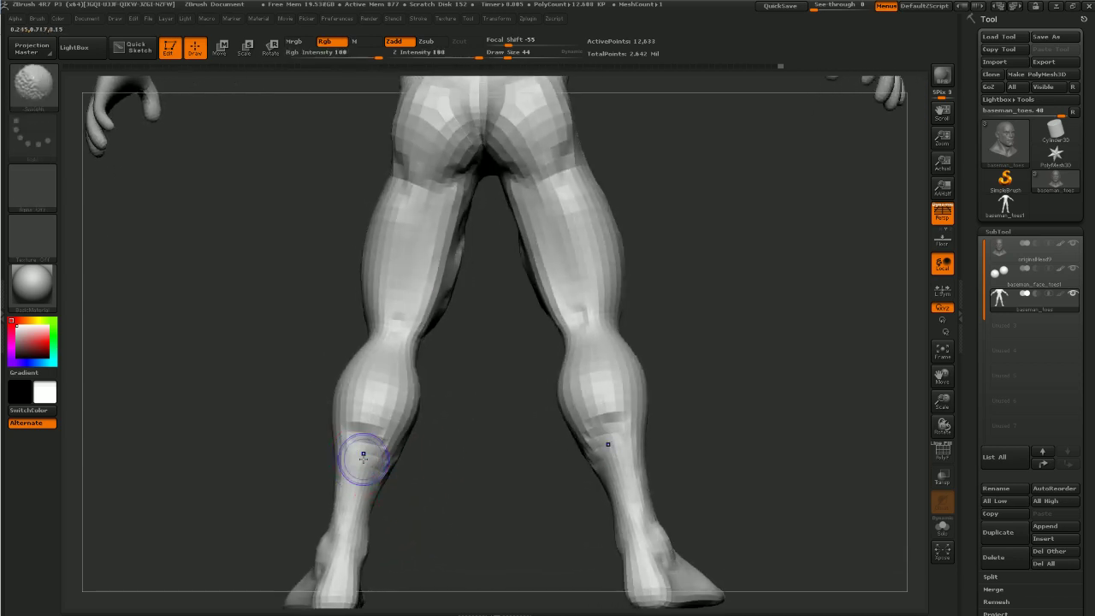
mouse_move(391, 412)
mouse_down()
mouse_move(385, 390)
mouse_move(406, 409)
mouse_up()
drag(450, 436, 416, 430)
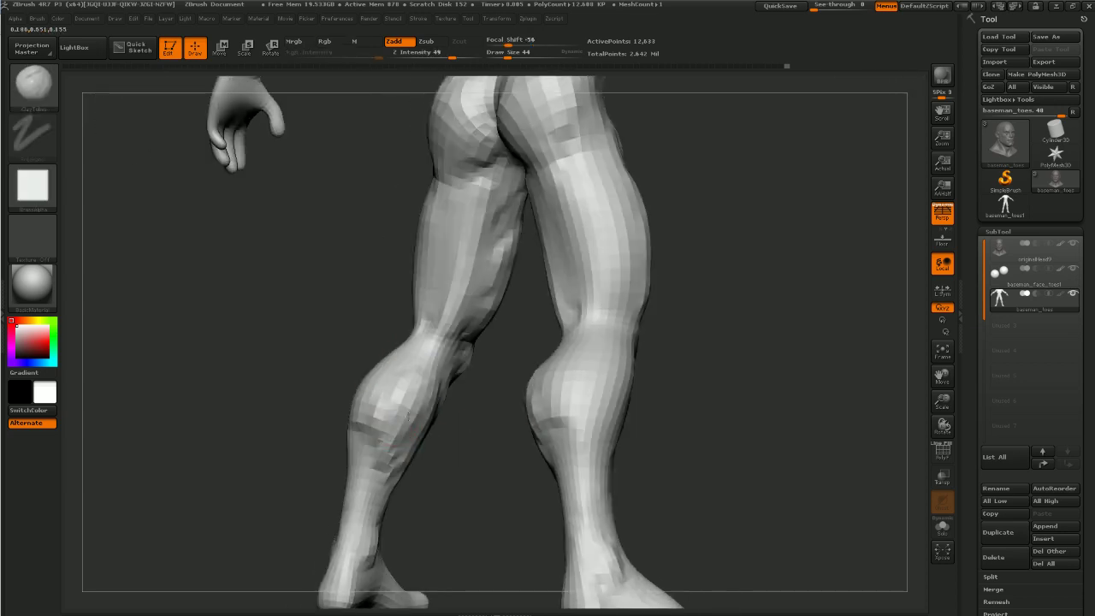
mouse_move(428, 483)
mouse_down()
mouse_move(340, 491)
mouse_move(403, 433)
mouse_move(476, 485)
mouse_move(518, 479)
mouse_move(531, 521)
mouse_up()
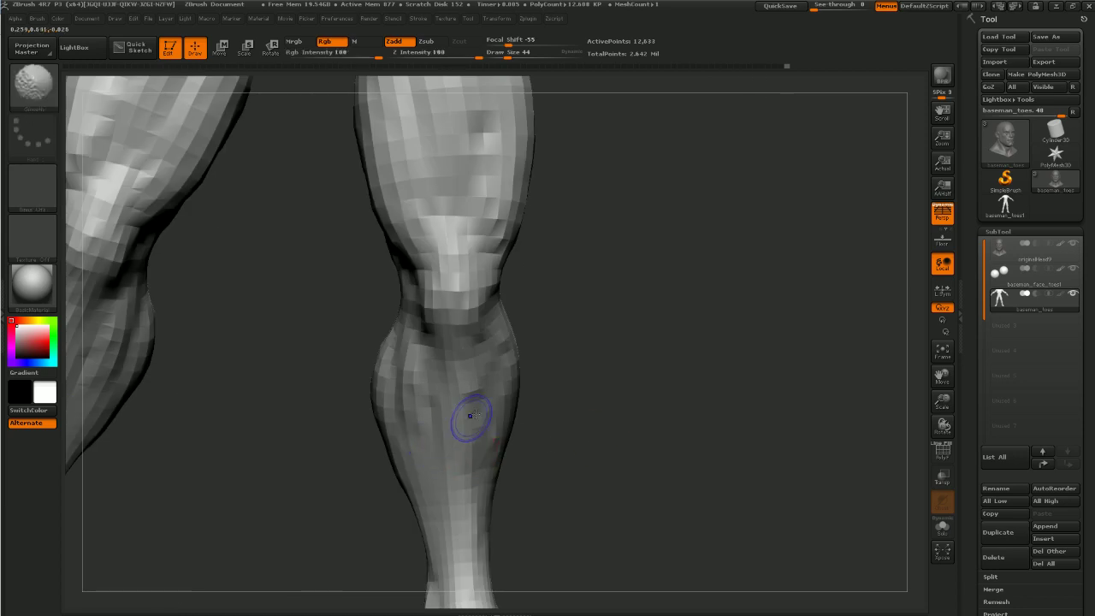
Refine the abdomen, obliques and hip transition with ClayTubes
alt+drag(580, 409, 587, 337)
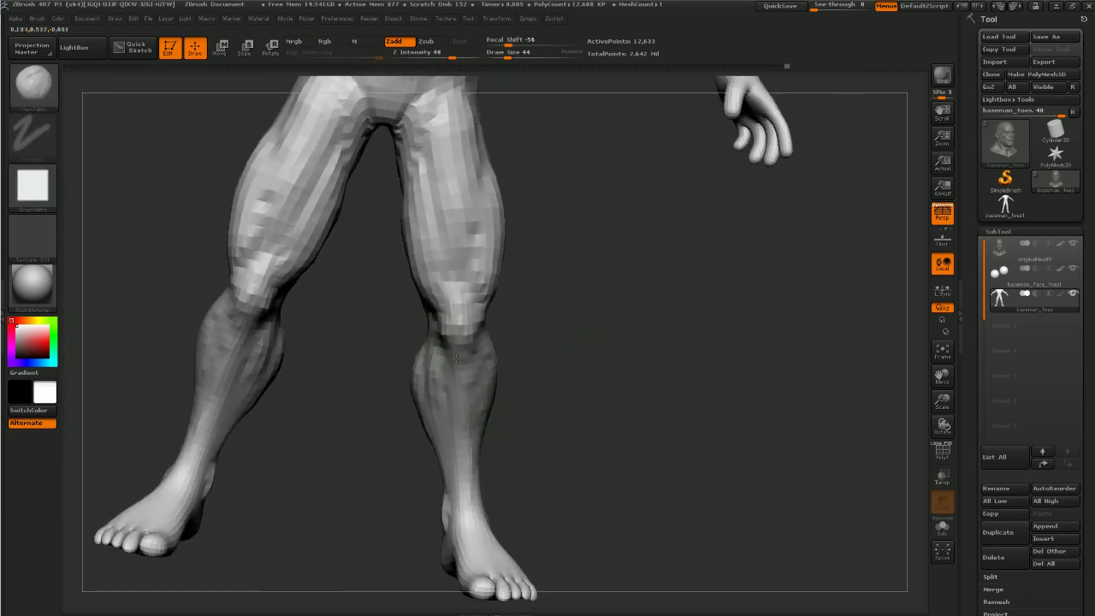
alt+drag(539, 304, 538, 406)
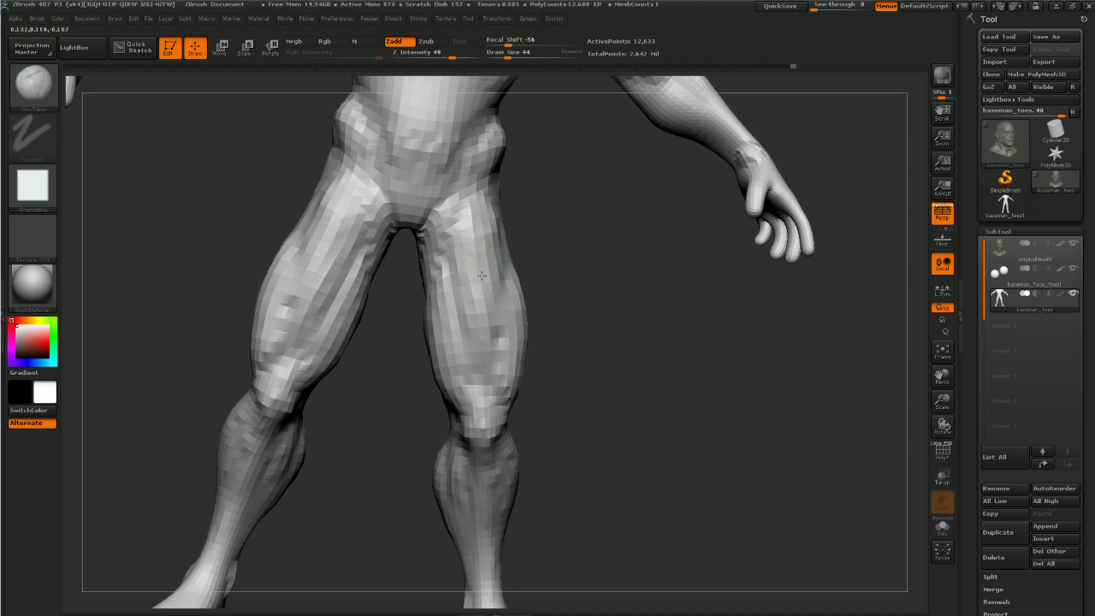
alt+drag(569, 255, 592, 349)
alt+drag(592, 349, 606, 463)
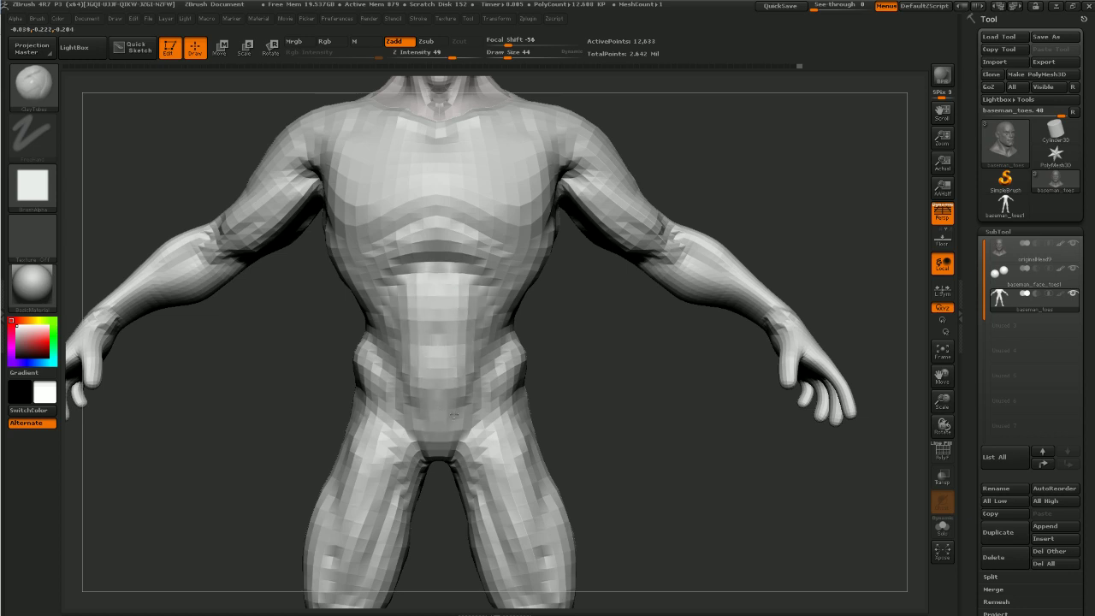
mouse_move(481, 340)
mouse_down()
mouse_move(496, 385)
mouse_move(500, 332)
mouse_move(466, 414)
mouse_move(500, 347)
mouse_up()
drag(485, 306, 519, 300)
mouse_move(617, 262)
mouse_down()
mouse_move(558, 252)
mouse_move(541, 295)
mouse_up()
drag(728, 287, 544, 265)
alt+drag(467, 270, 507, 295)
mouse_move(424, 359)
mouse_down()
mouse_move(414, 386)
mouse_move(419, 371)
mouse_move(462, 368)
mouse_move(453, 386)
mouse_move(482, 360)
mouse_move(481, 381)
mouse_move(466, 381)
mouse_move(491, 360)
mouse_up()
drag(578, 413, 516, 401)
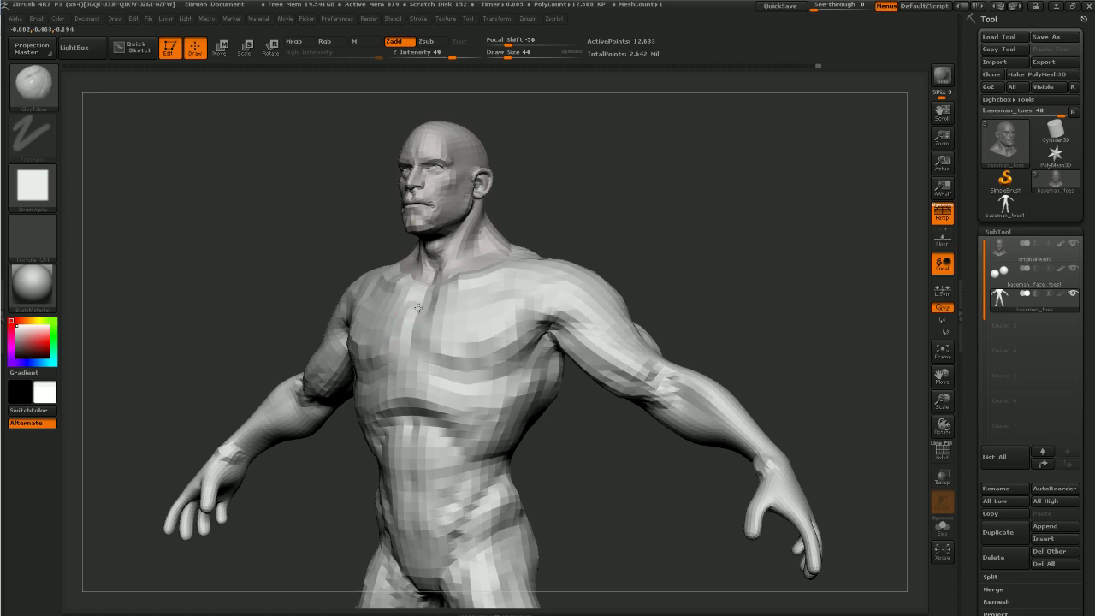
Add a ClayTubes stroke along the upper chest and adjust the shoulder and upper back form with the Move brush
drag(419, 307, 476, 347)
mouse_move(675, 246)
alt+mouse_down()
mouse_move(735, 200)
mouse_move(638, 208)
mouse_move(751, 212)
mouse_move(684, 233)
mouse_move(710, 302)
mouse_move(743, 277)
mouse_move(717, 249)
mouse_move(701, 306)
mouse_move(718, 273)
mouse_move(704, 257)
alt+mouse_up()
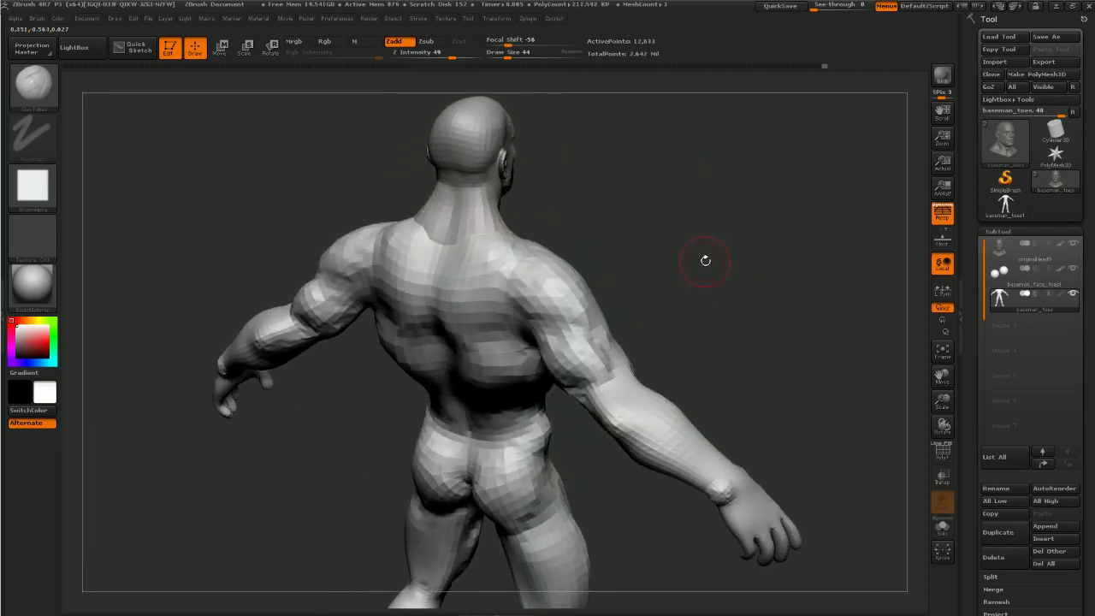
key(b)
key(m)
key(v)
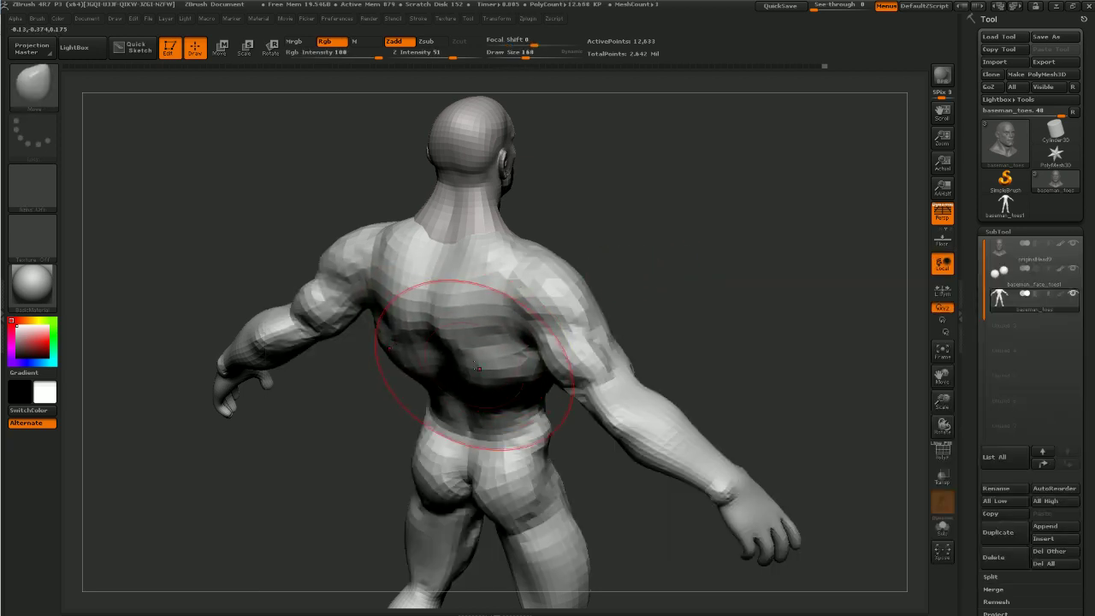
mouse_move(541, 293)
mouse_down()
mouse_move(594, 274)
mouse_move(481, 306)
mouse_up()
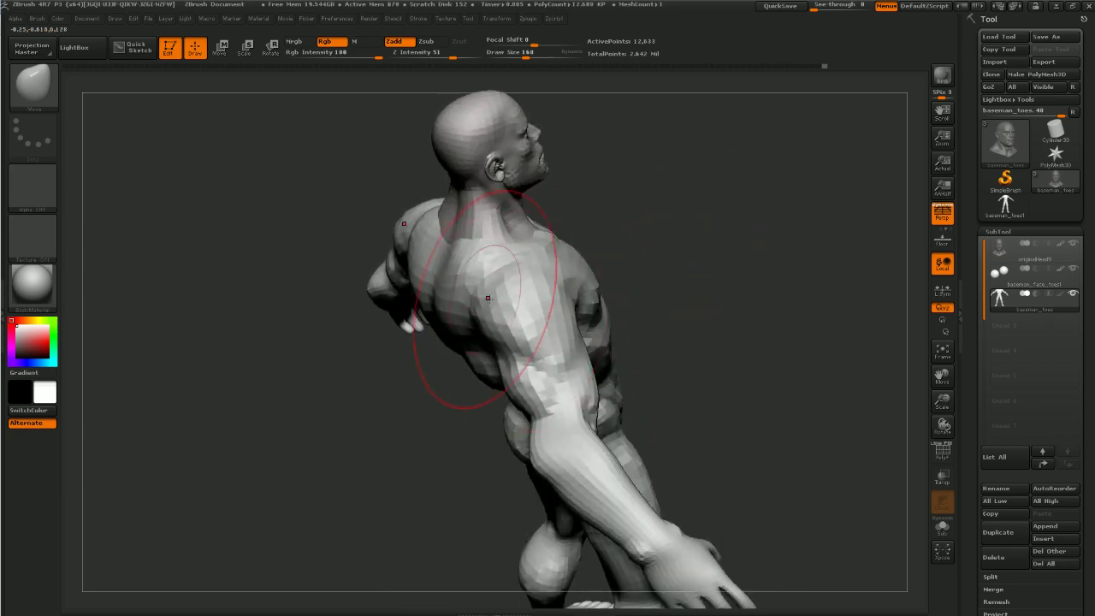
mouse_move(616, 248)
mouse_down()
mouse_move(751, 227)
mouse_move(758, 185)
mouse_move(748, 237)
mouse_move(684, 282)
mouse_up()
Carve the lower edge of the back muscles above the waist with Dam_Standard and smooth the lower back
key(b)
key(d)
key(s)
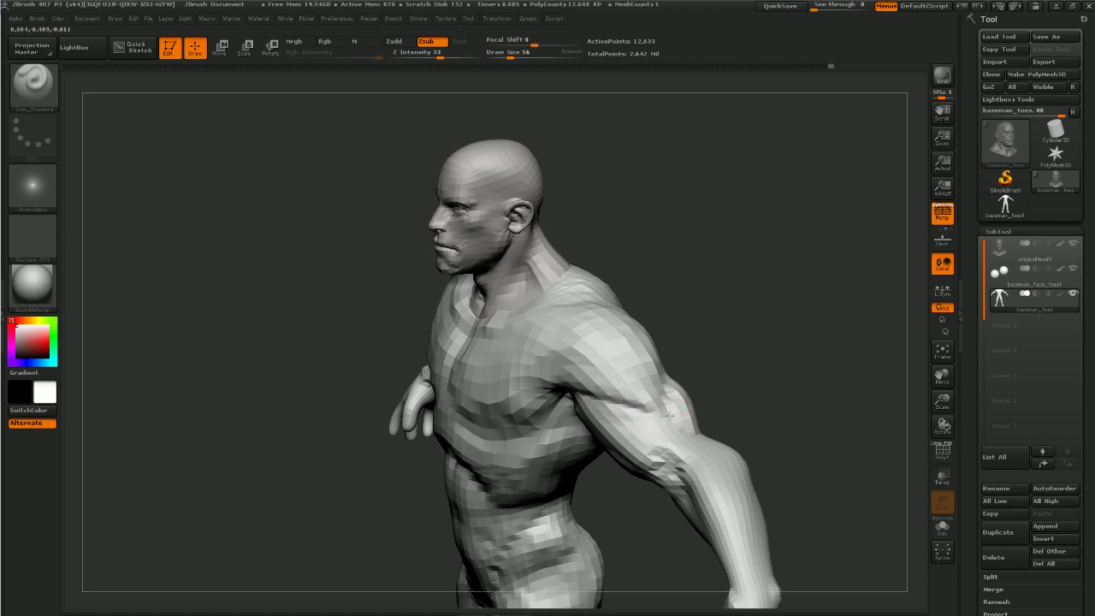
mouse_move(693, 426)
right_down()
mouse_move(711, 340)
mouse_move(596, 432)
mouse_move(420, 508)
mouse_move(399, 440)
mouse_move(557, 362)
right_up()
drag(542, 405, 517, 472)
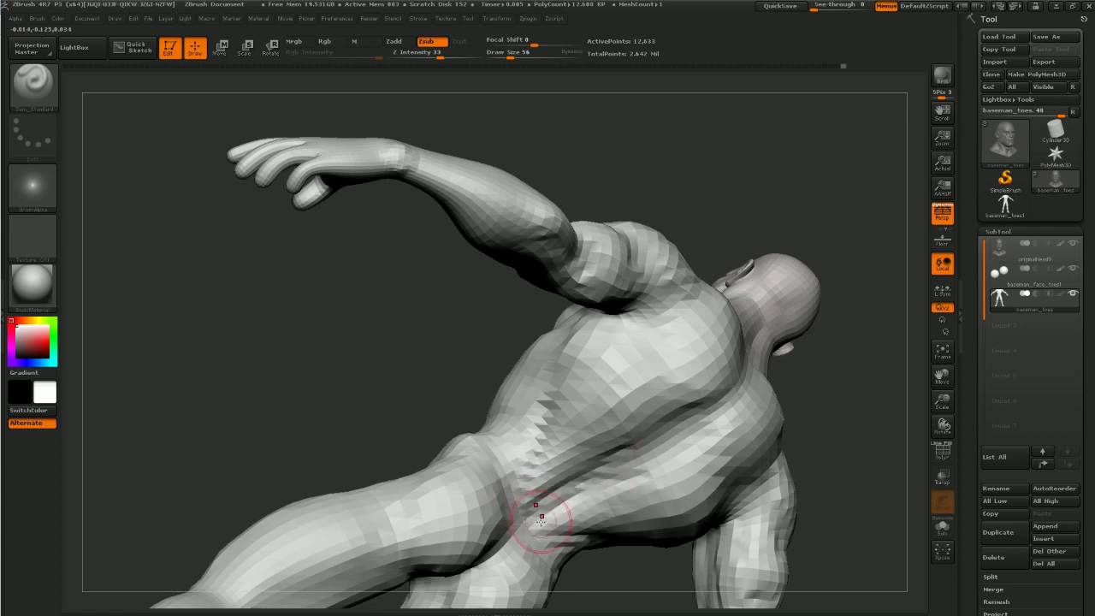
shift+drag(450, 374, 464, 384)
mouse_move(530, 506)
shift+mouse_down()
mouse_move(613, 520)
mouse_move(763, 514)
shift+mouse_up()
mouse_move(566, 255)
mouse_down()
mouse_move(570, 347)
mouse_move(813, 228)
mouse_move(895, 309)
mouse_up()
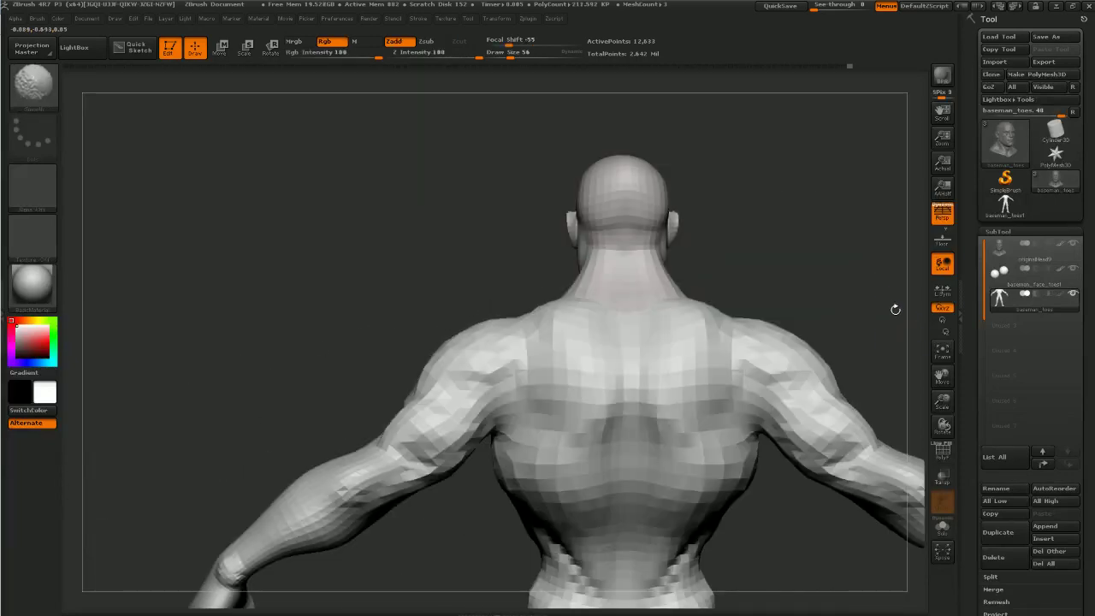
Build up the trapezius below the neck with ClayTubes and smooth the upper back
alt+drag(834, 272, 792, 254)
drag(633, 419, 663, 372)
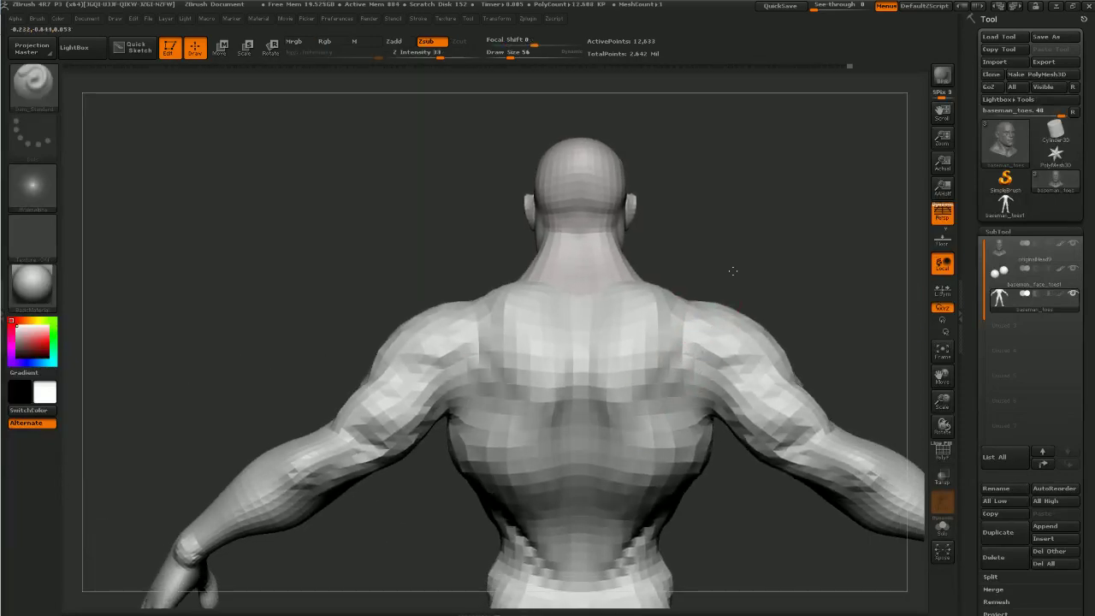
drag(733, 271, 630, 294)
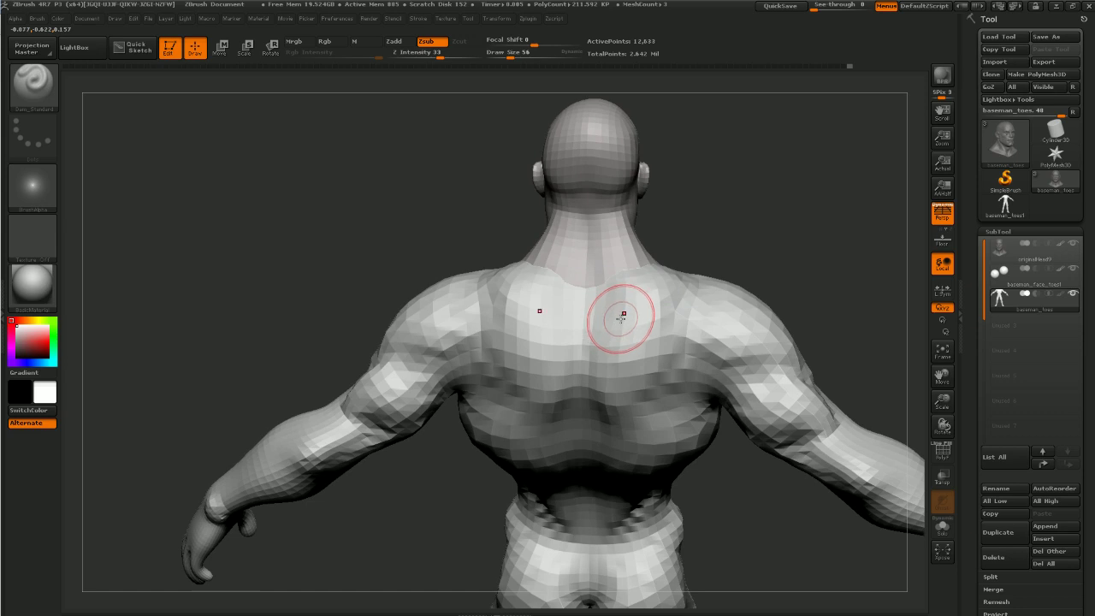
key(b)
key(c)
key(t)
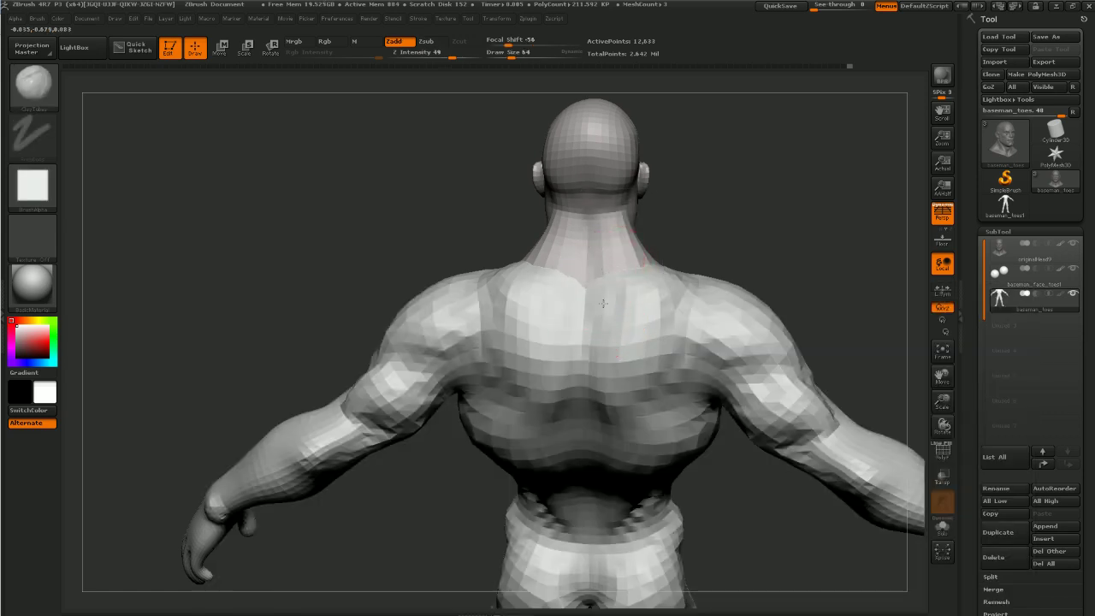
key(shift)
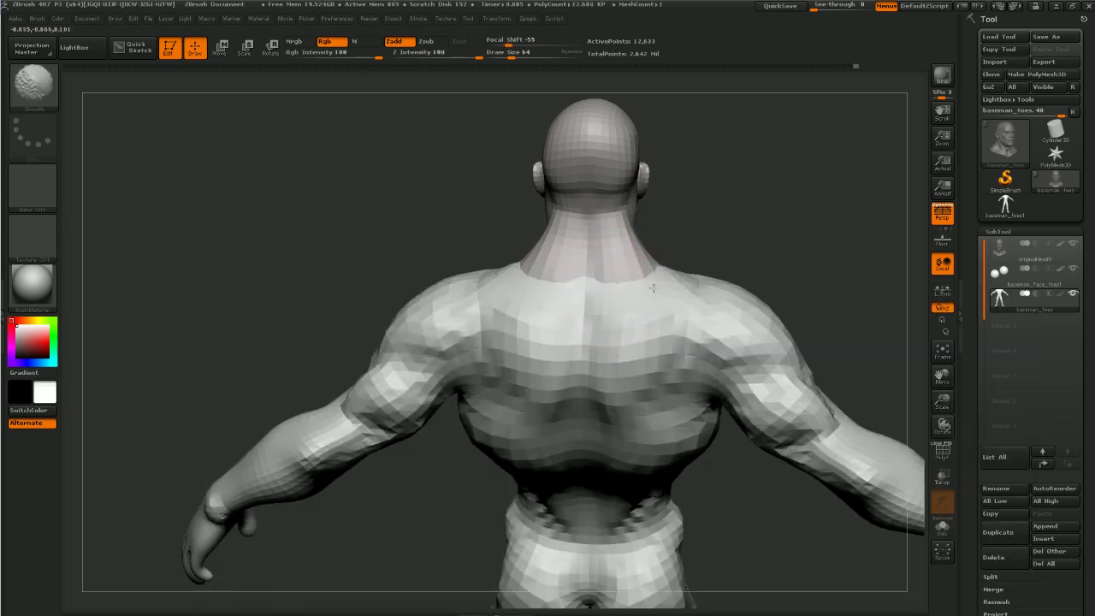
Turn the figure black, with the head subtool's polypaint off, and examine its silhouette from front and back
mouse_move(709, 237)
mouse_down()
mouse_move(758, 237)
mouse_move(774, 291)
mouse_move(787, 242)
mouse_move(762, 217)
mouse_move(750, 288)
mouse_move(684, 228)
mouse_move(692, 232)
mouse_move(668, 193)
mouse_move(701, 267)
mouse_up()
key(f)
key(v)
click(1061, 244)
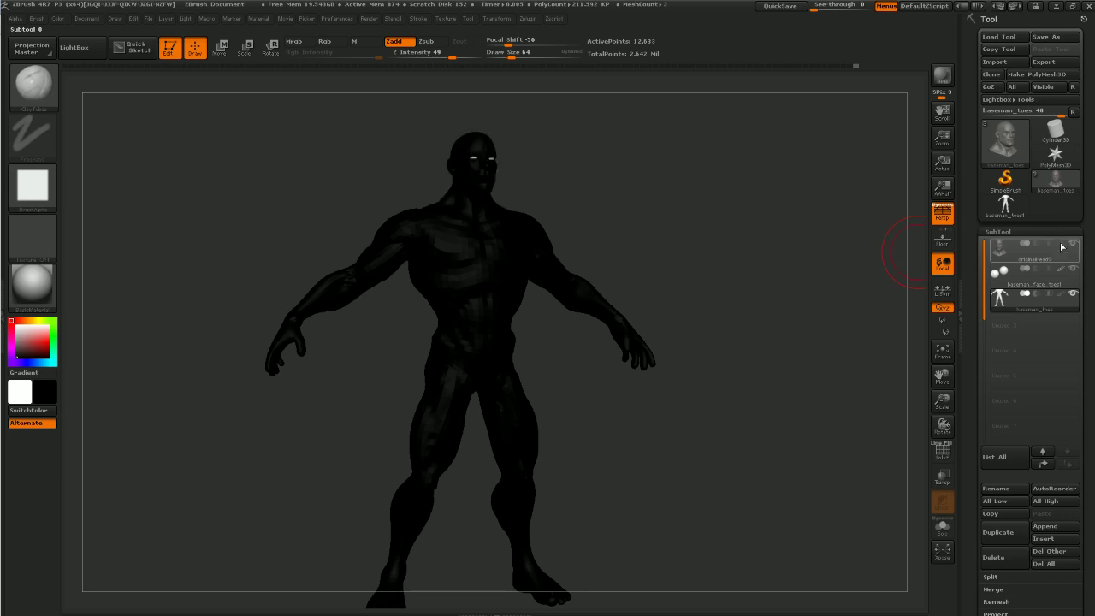
mouse_move(746, 385)
alt+mouse_down()
mouse_move(728, 387)
mouse_move(712, 296)
alt+mouse_up()
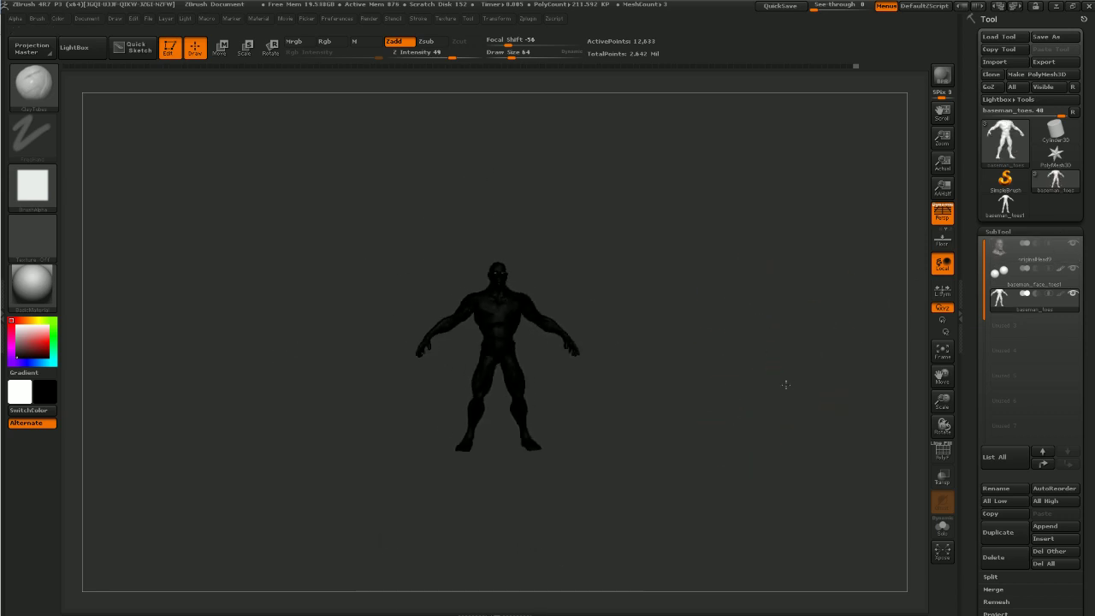
mouse_move(793, 369)
mouse_down()
mouse_move(739, 371)
mouse_move(758, 399)
mouse_move(782, 369)
mouse_move(765, 337)
mouse_move(839, 357)
mouse_move(753, 350)
mouse_move(797, 316)
mouse_move(765, 251)
mouse_move(596, 194)
mouse_up()
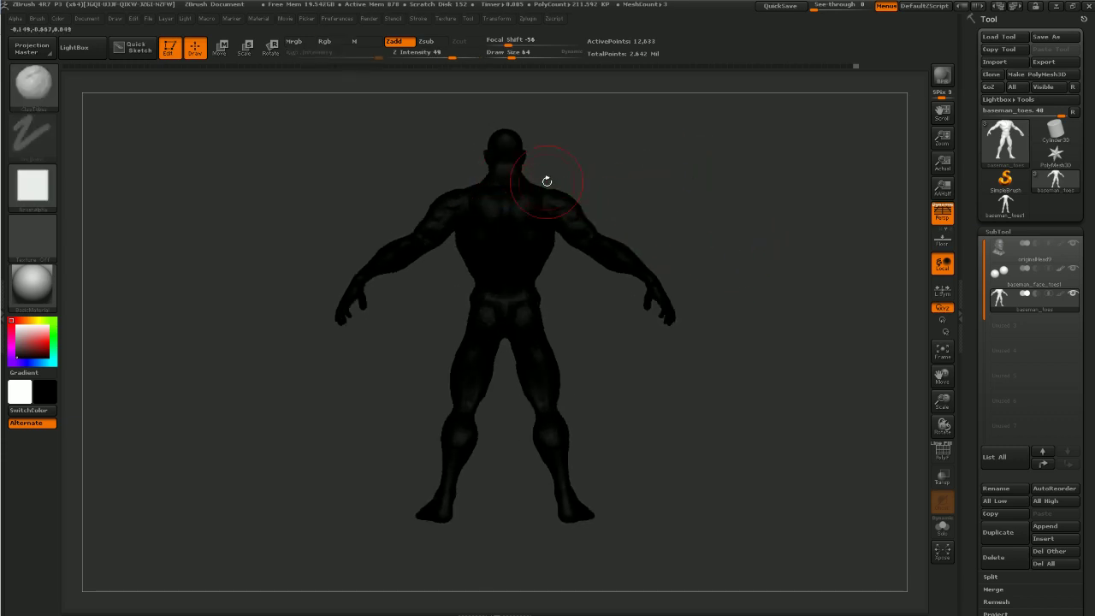
alt+drag(761, 209, 756, 249)
drag(634, 240, 756, 252)
key(v)
Refine the trapezius at the base of the neck with ClayTubes and smooth its transition
alt+drag(756, 251, 720, 289)
drag(655, 274, 461, 346)
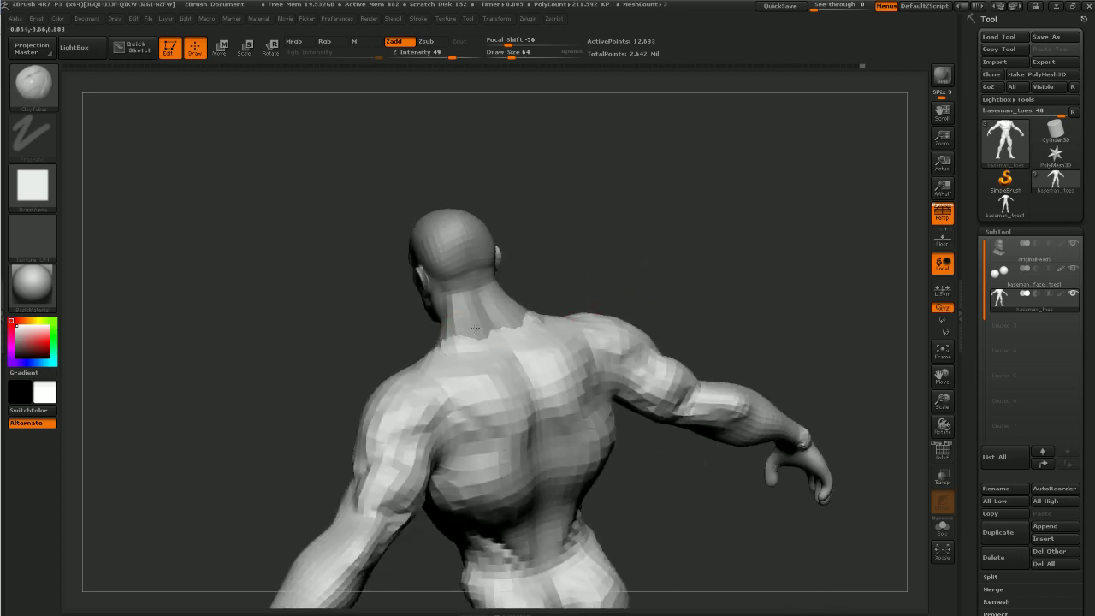
mouse_move(471, 340)
shift+mouse_down()
mouse_move(481, 330)
mouse_move(462, 332)
mouse_move(497, 321)
shift+mouse_up()
drag(555, 270, 566, 278)
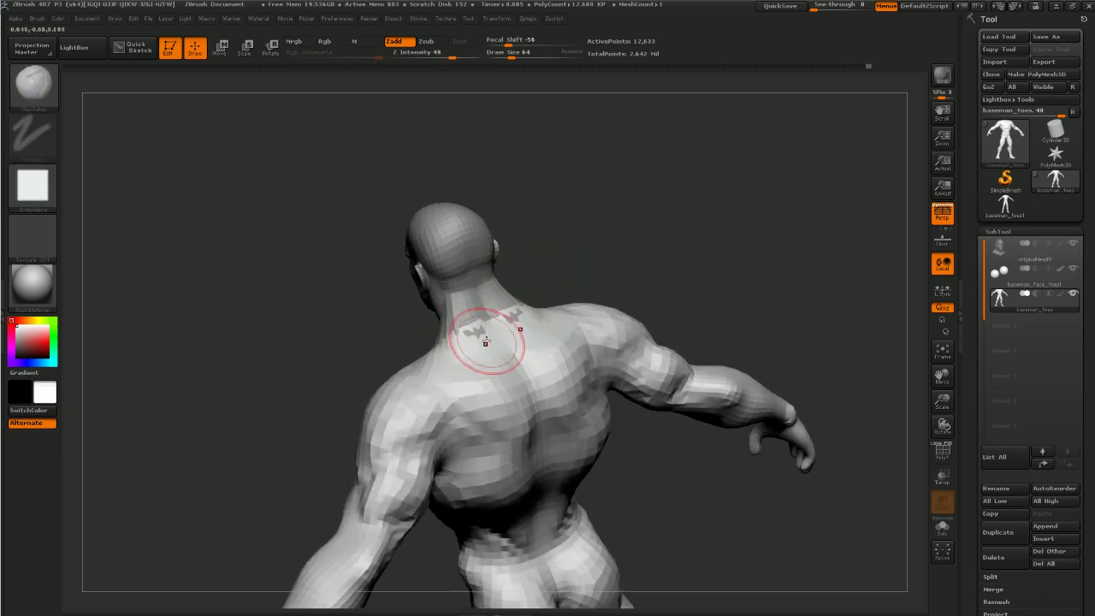
shift+drag(486, 342, 487, 335)
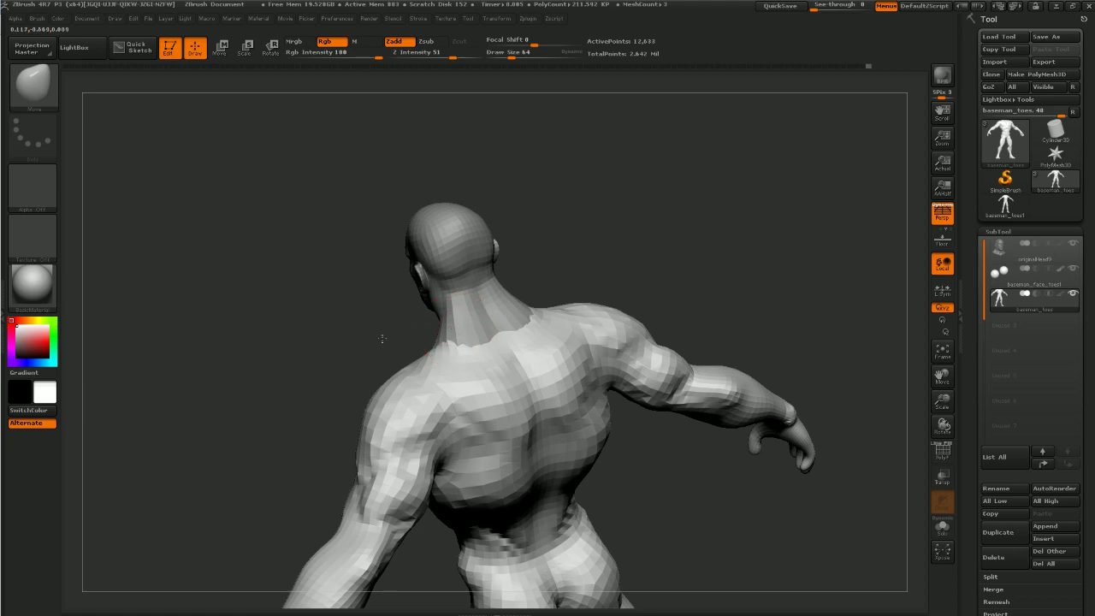
Smooth the shoulder blade area and the middle of the back
drag(382, 339, 612, 246)
mouse_move(492, 420)
shift+mouse_down()
mouse_move(519, 420)
mouse_move(537, 399)
shift+mouse_up()
drag(663, 278, 604, 274)
mouse_move(486, 443)
shift+mouse_down()
mouse_move(529, 415)
mouse_move(584, 423)
shift+mouse_up()
mouse_move(657, 248)
mouse_down()
mouse_move(687, 242)
mouse_move(673, 235)
mouse_move(729, 202)
mouse_move(724, 220)
mouse_up()
Carve the separation between the rear deltoid and the back with Dam_Standard and soften it near the armpit
key(b)
key(d)
key(s)
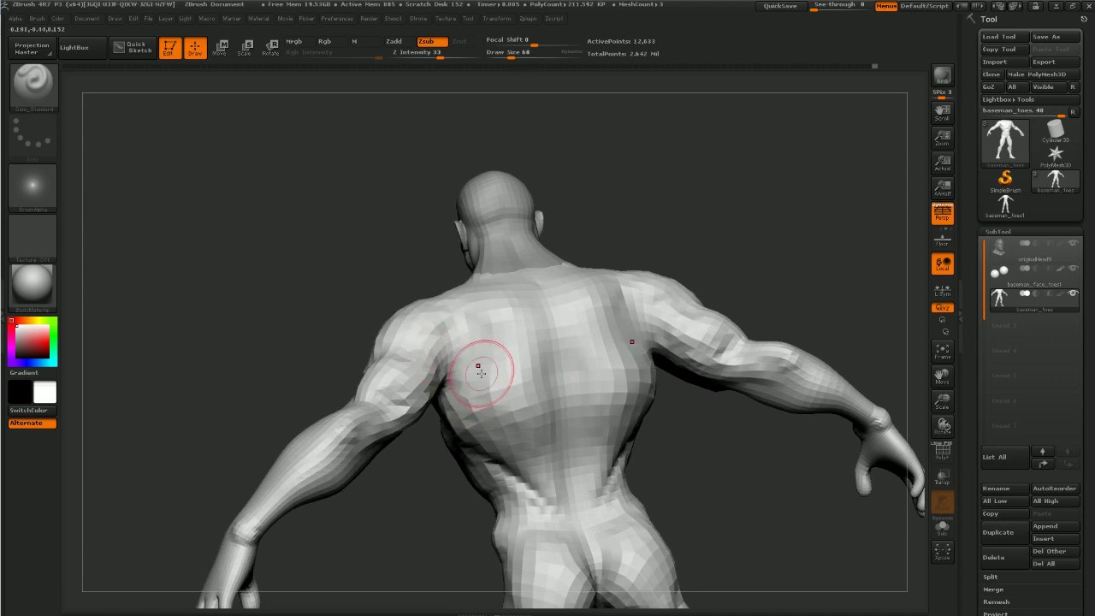
mouse_move(351, 279)
mouse_down()
mouse_move(391, 342)
mouse_move(462, 310)
mouse_move(380, 375)
mouse_up()
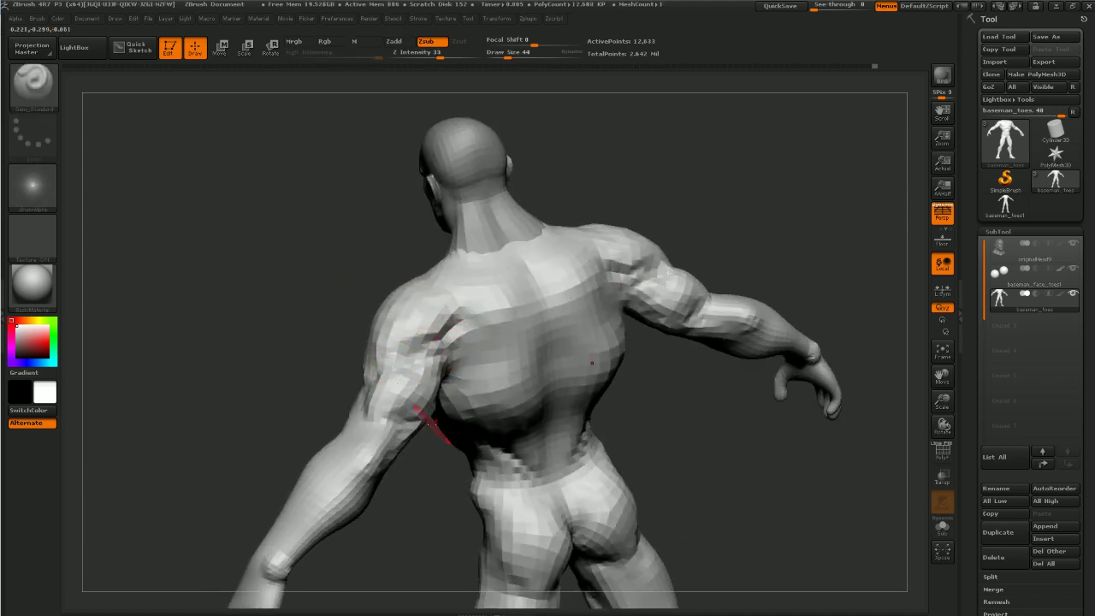
drag(432, 424, 450, 396)
shift+drag(453, 349, 409, 354)
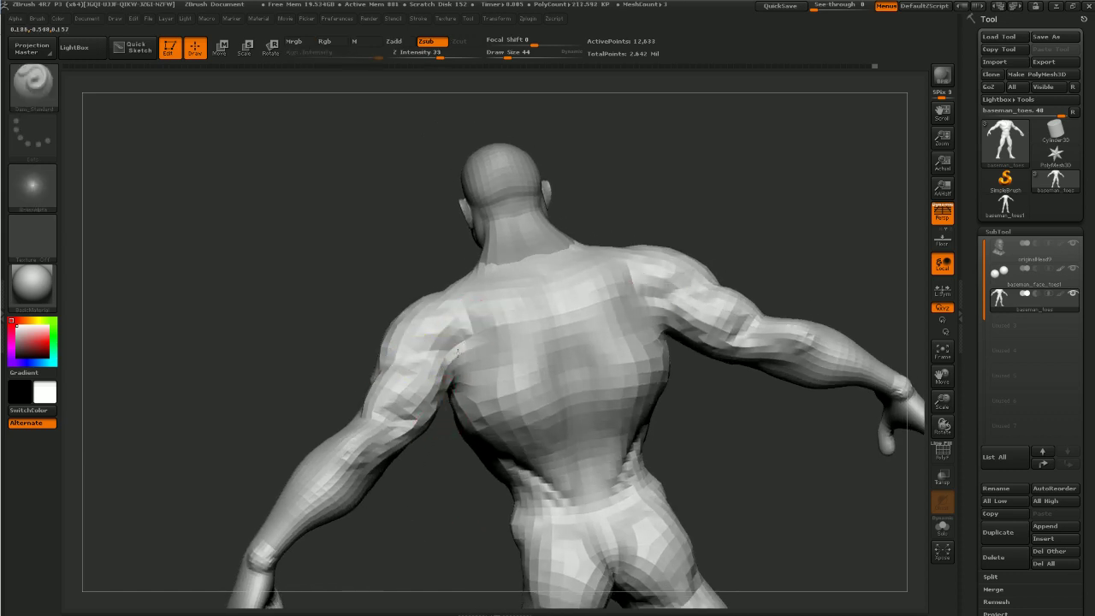
shift+drag(443, 330, 428, 354)
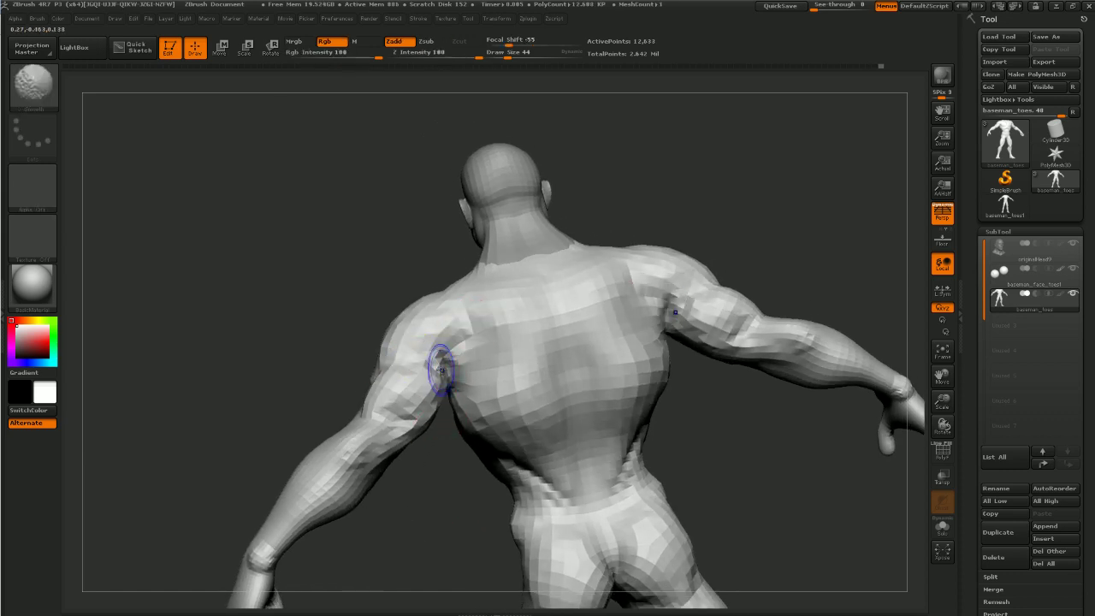
Smooth the elbow area and its transition from the upper arm into the forearm
mouse_move(320, 361)
mouse_down()
mouse_move(329, 346)
mouse_move(324, 405)
mouse_move(330, 344)
mouse_move(331, 356)
mouse_up()
shift+drag(382, 441, 385, 447)
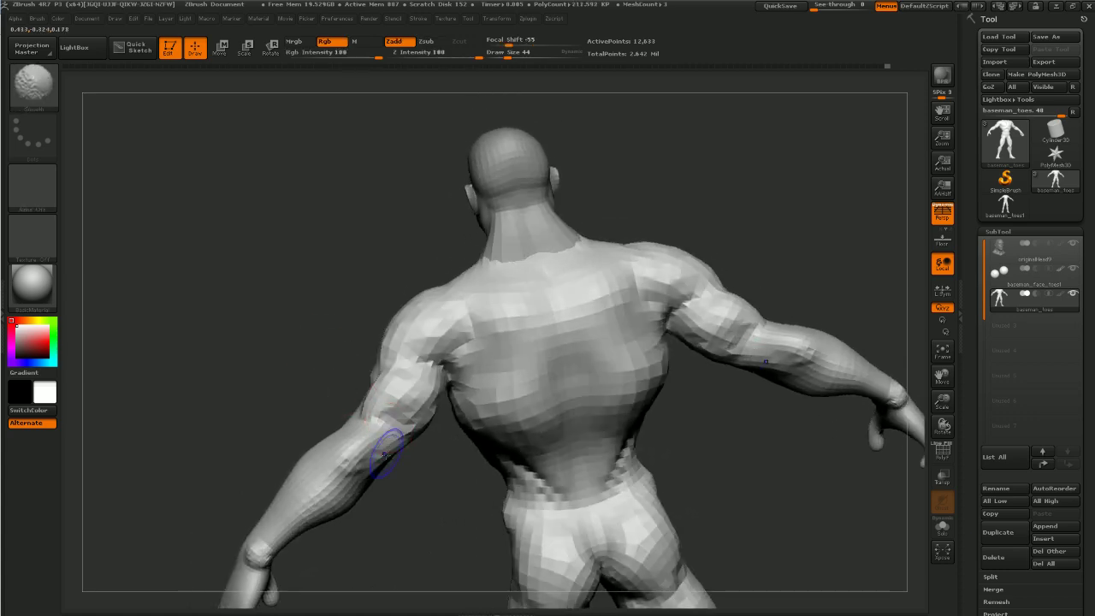
drag(328, 404, 444, 430)
mouse_move(336, 387)
mouse_down()
mouse_move(542, 330)
mouse_move(631, 325)
mouse_up()
shift+drag(388, 350, 428, 367)
mouse_move(512, 327)
mouse_down()
mouse_move(535, 323)
mouse_move(538, 356)
mouse_up()
shift+drag(473, 373, 481, 363)
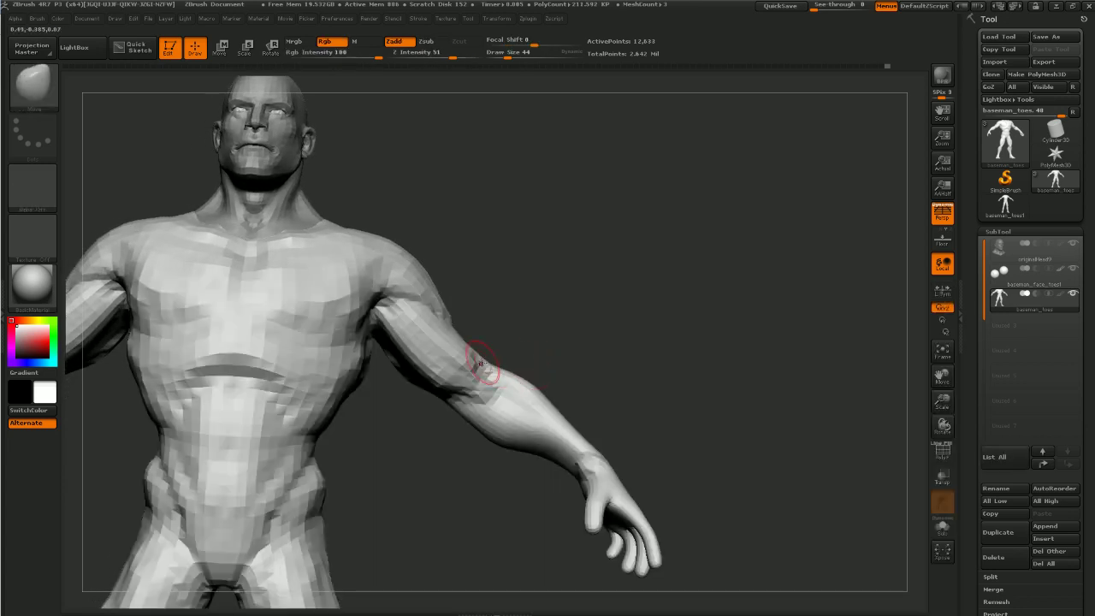
Reshape the forearm mass just below the elbow with the Move brush at draw size 128
drag(480, 434, 477, 439)
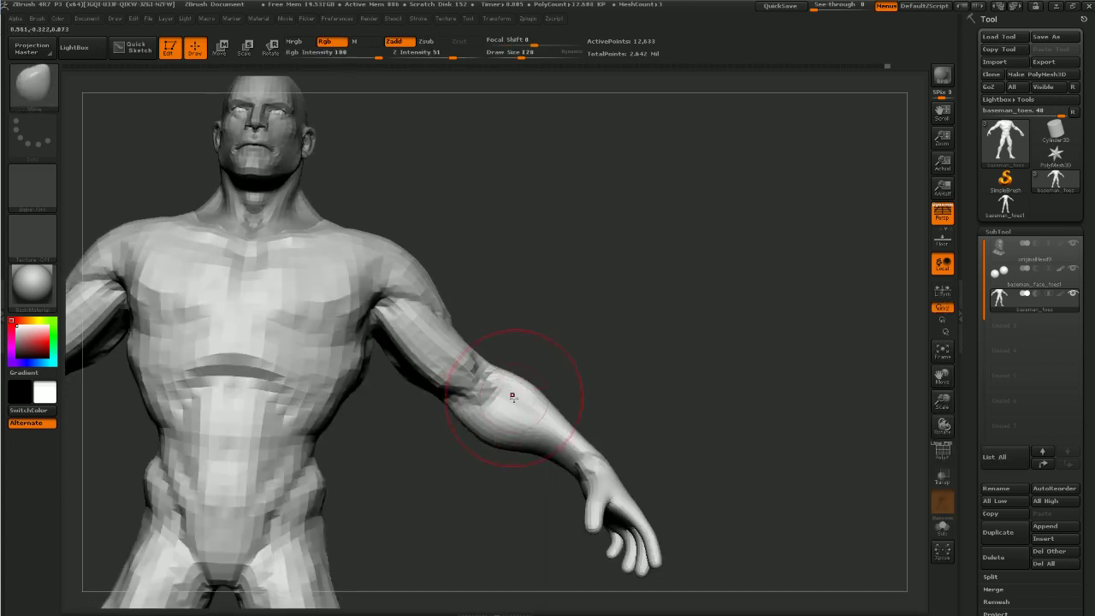
drag(522, 389, 533, 382)
mouse_move(598, 330)
mouse_down()
mouse_move(505, 346)
mouse_move(553, 394)
mouse_move(618, 377)
mouse_move(621, 348)
mouse_move(578, 374)
mouse_up()
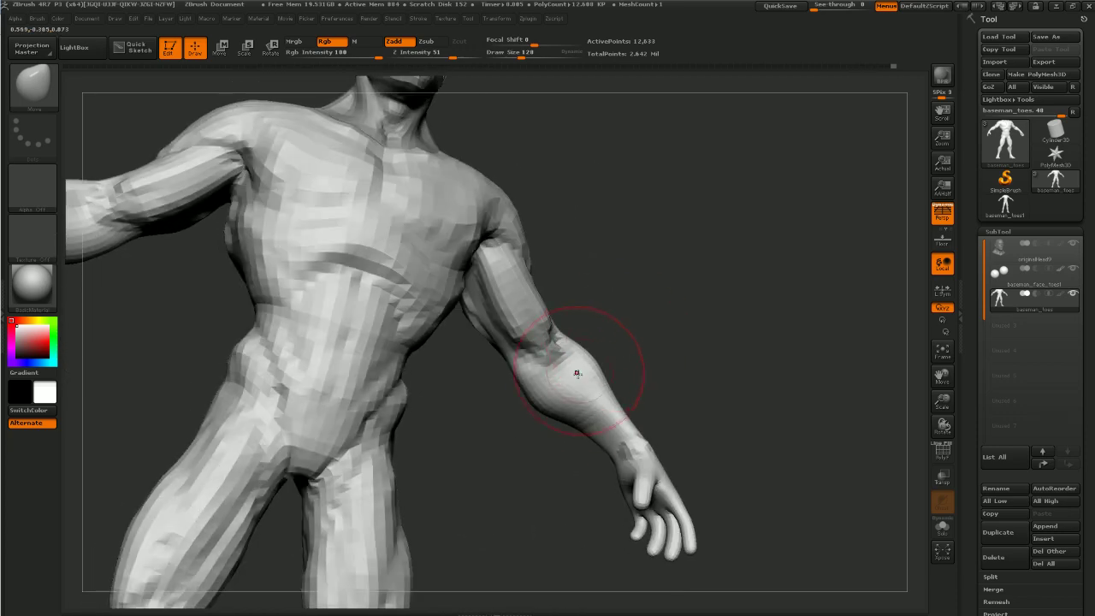
Carve the muscle separation on the inner forearm toward the wrist with Dam_Standard and smooth it
key(b)
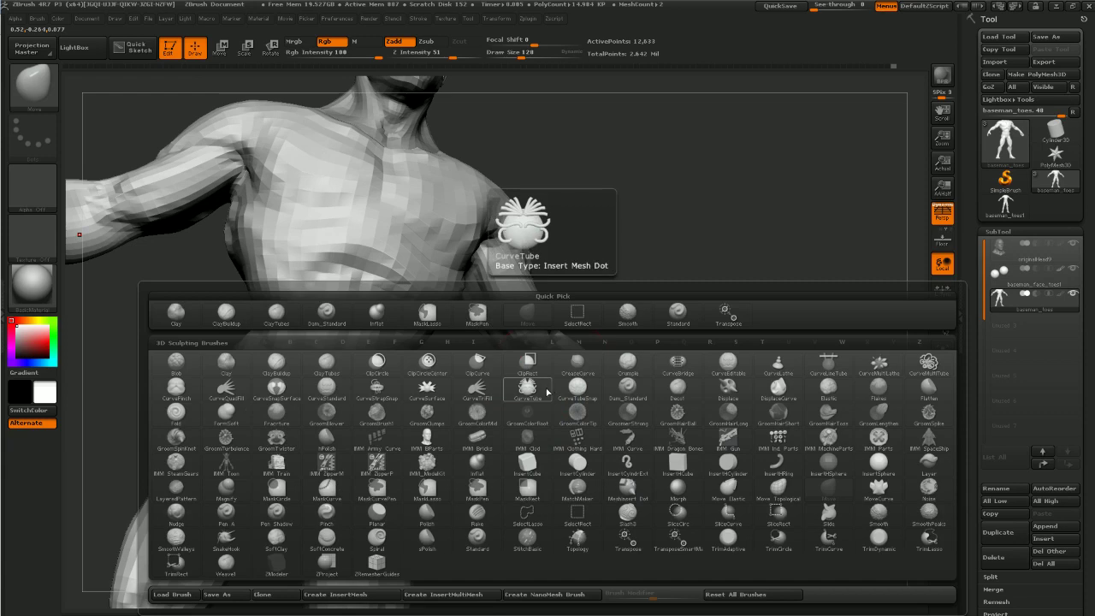
key(d)
key(s)
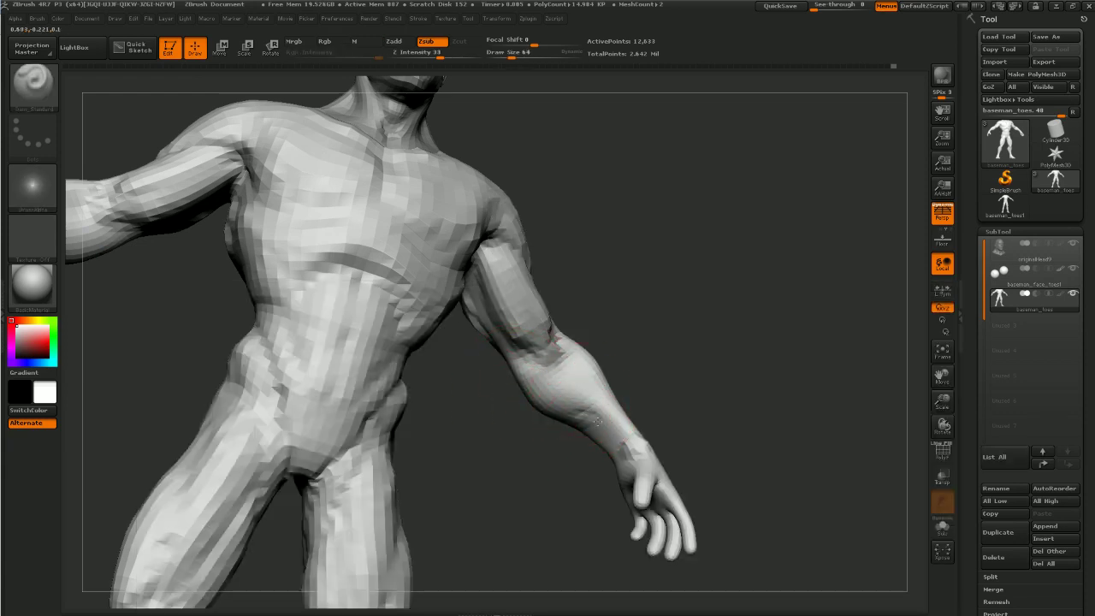
mouse_move(659, 384)
mouse_down()
mouse_move(548, 390)
mouse_move(628, 422)
mouse_move(590, 433)
mouse_move(592, 423)
mouse_move(546, 412)
mouse_up()
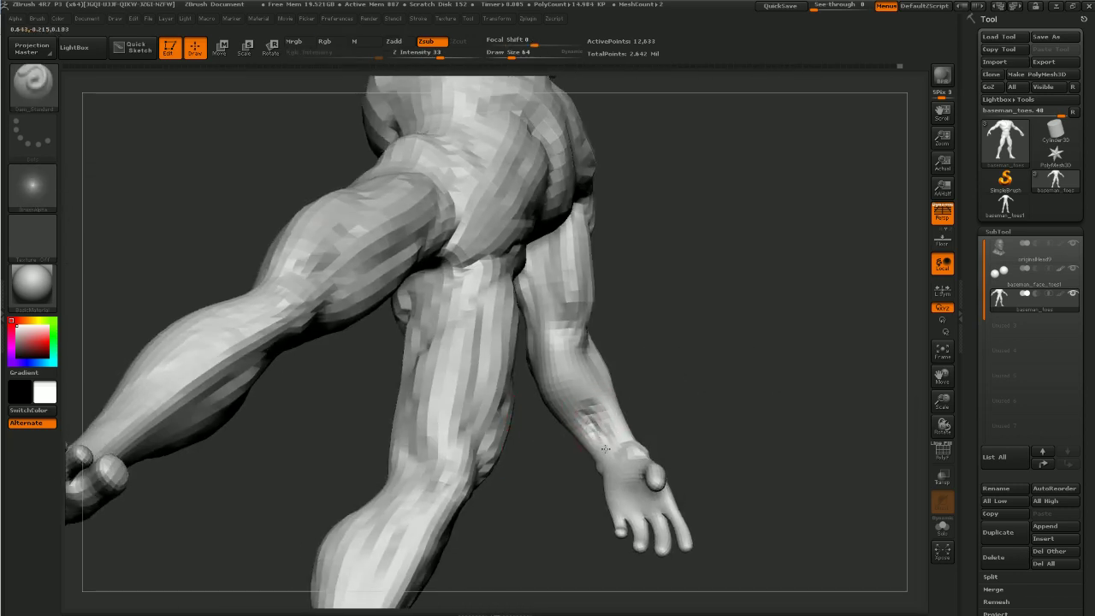
shift+drag(605, 449, 604, 428)
mouse_move(684, 427)
mouse_down()
mouse_move(636, 403)
mouse_move(635, 412)
mouse_up()
mouse_move(656, 448)
mouse_down()
mouse_move(635, 462)
mouse_move(665, 447)
mouse_move(679, 472)
mouse_move(618, 457)
mouse_move(638, 460)
mouse_move(676, 410)
mouse_move(639, 345)
mouse_up()
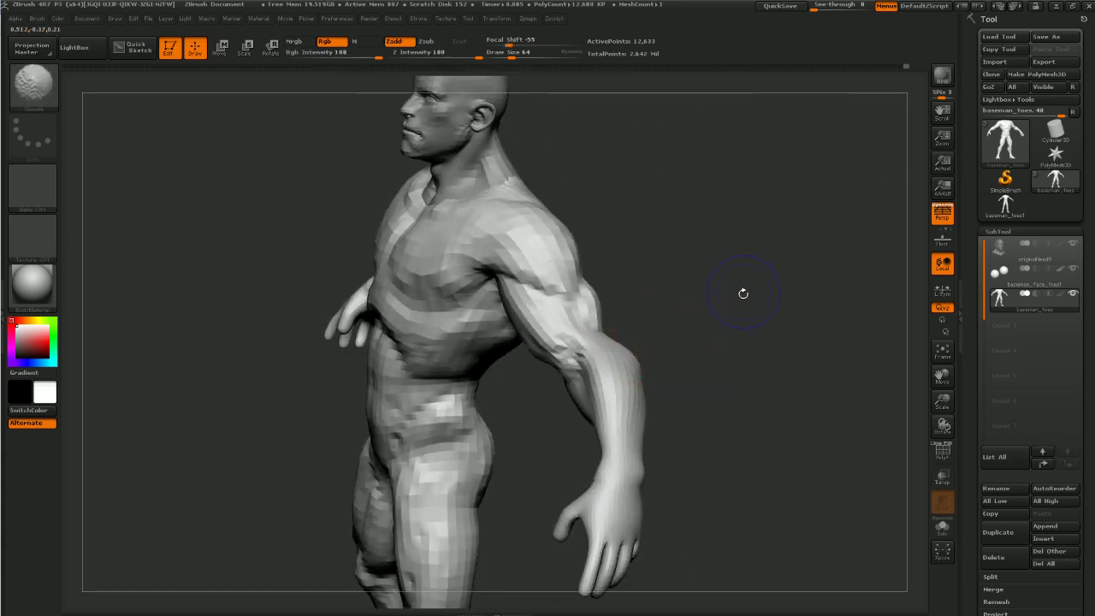
Define the lower side of the rib cage with Dam_Standard and undo the last stroke
mouse_move(741, 293)
mouse_down()
mouse_move(732, 333)
mouse_move(745, 355)
mouse_move(753, 293)
mouse_move(745, 342)
mouse_move(764, 309)
mouse_up()
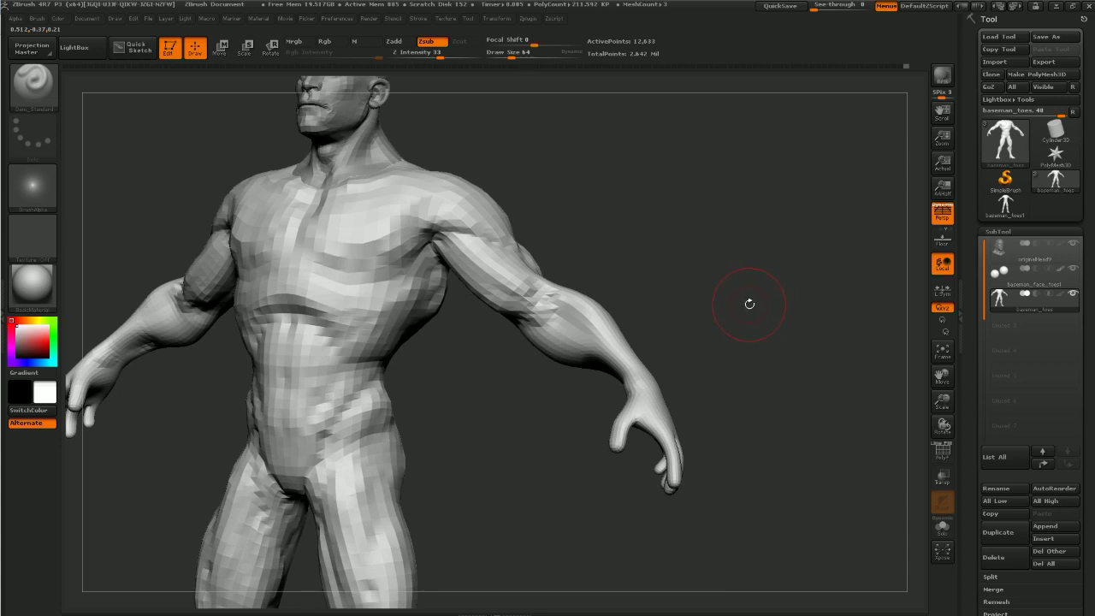
drag(705, 327, 780, 235)
alt+drag(558, 318, 554, 403)
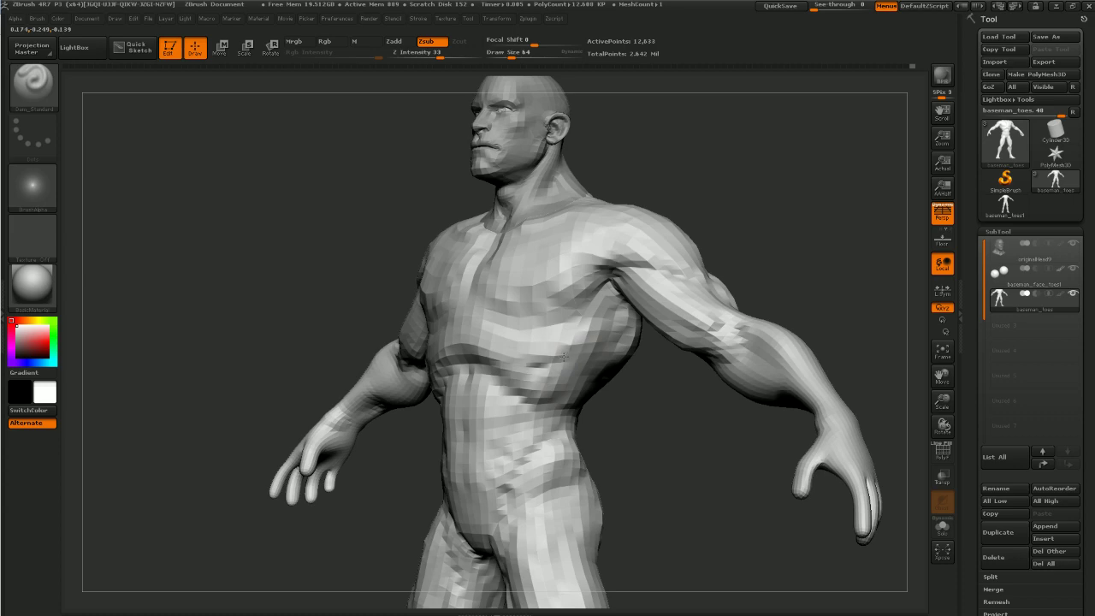
mouse_move(591, 429)
mouse_down()
mouse_move(545, 435)
mouse_move(590, 424)
mouse_up()
key(ctrl+z)
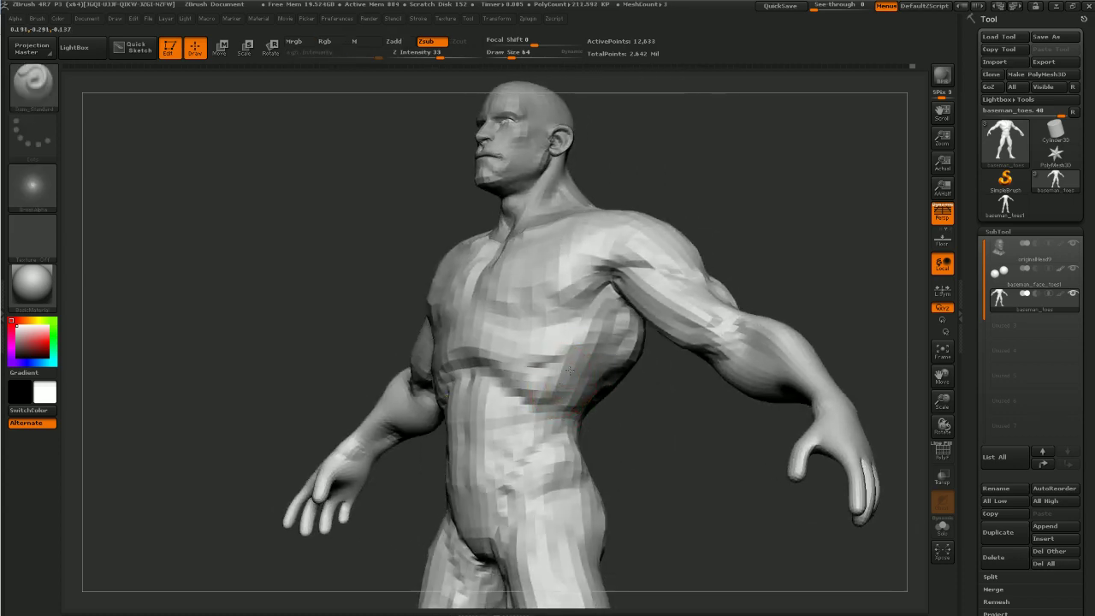
Build up the chest muscles with the ClayTubes brush at draw size 64
drag(374, 492, 472, 458)
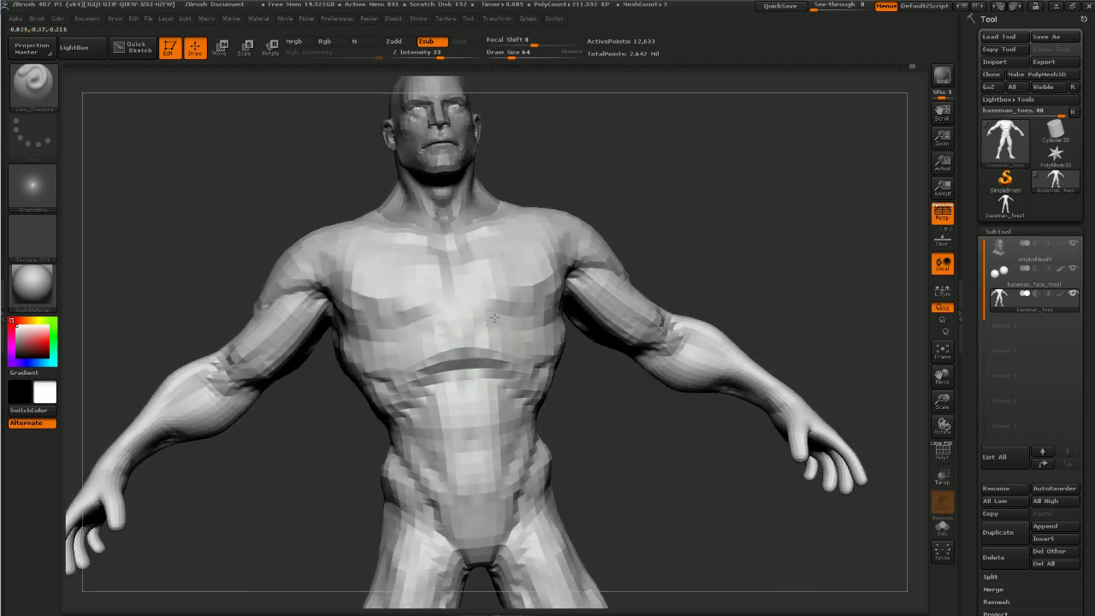
mouse_move(575, 415)
mouse_down()
mouse_move(382, 329)
mouse_move(443, 308)
mouse_up()
key(b)
key(c)
key(t)
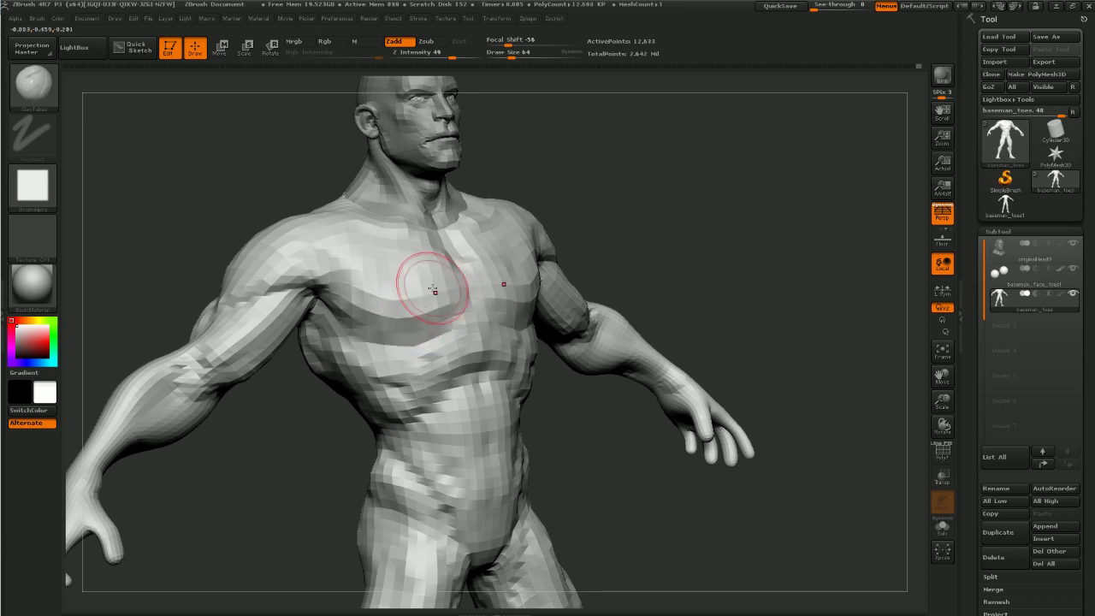
key(shift)
mouse_move(765, 201)
shift+mouse_down()
mouse_move(779, 252)
mouse_move(728, 264)
mouse_move(760, 218)
shift+mouse_up()
drag(505, 248, 493, 250)
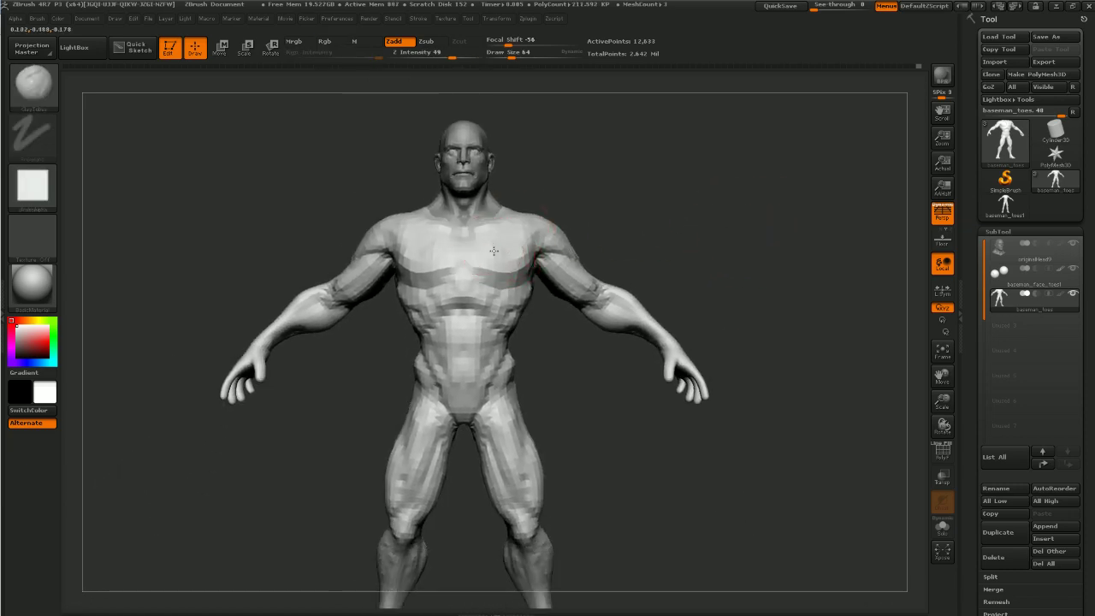
Add volume to the shoulder and upper back with ClayTubes and smooth the forms around the shoulder blade
mouse_move(717, 232)
alt+mouse_down()
mouse_move(699, 276)
mouse_move(738, 245)
mouse_move(650, 248)
alt+mouse_up()
drag(701, 207, 669, 283)
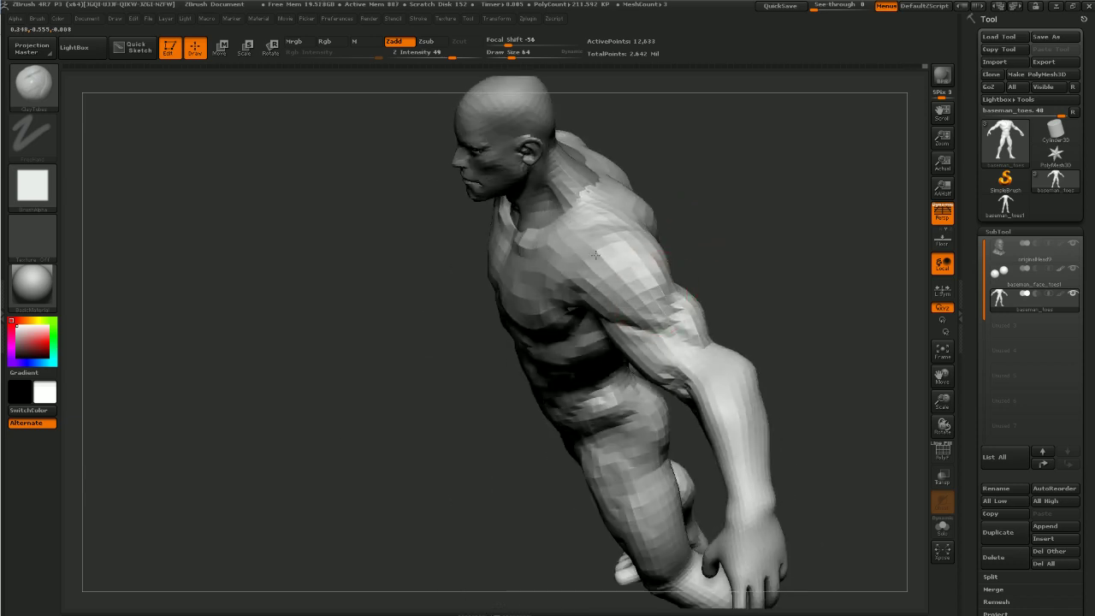
drag(617, 279, 635, 280)
mouse_move(727, 228)
mouse_down()
mouse_move(740, 196)
mouse_move(709, 239)
mouse_move(659, 274)
mouse_move(660, 246)
mouse_move(722, 183)
mouse_move(651, 247)
mouse_move(691, 210)
mouse_up()
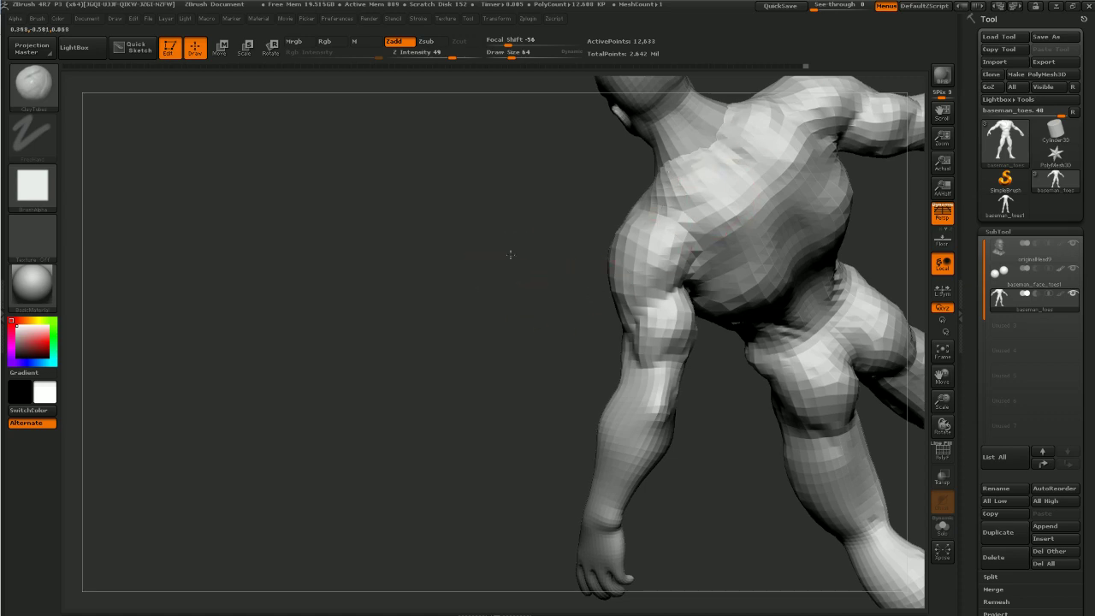
drag(510, 254, 694, 257)
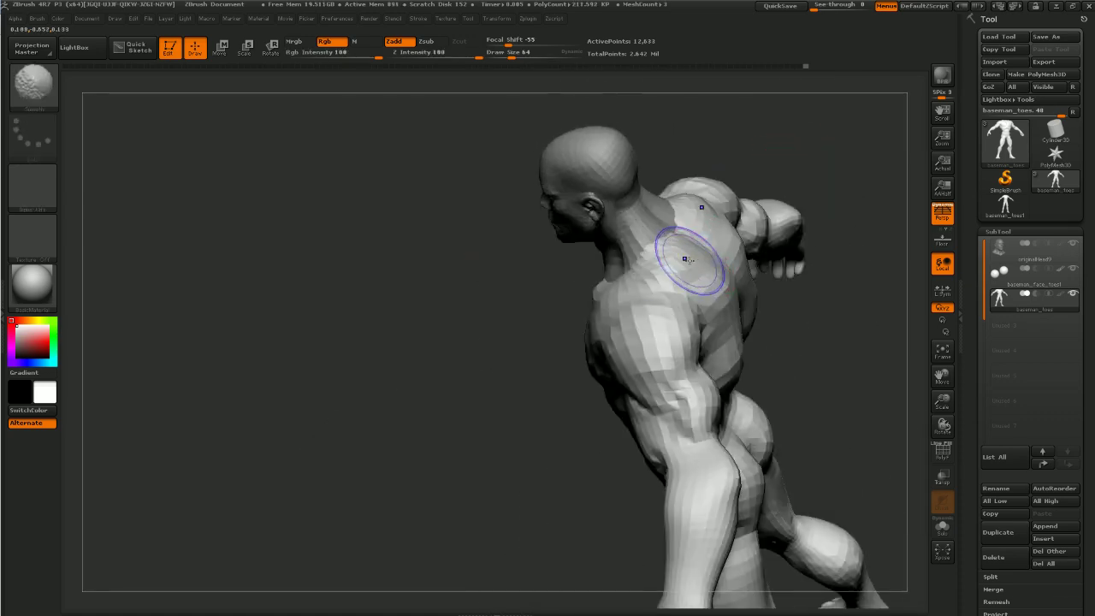
mouse_move(492, 380)
mouse_down()
mouse_move(741, 183)
mouse_move(707, 261)
mouse_up()
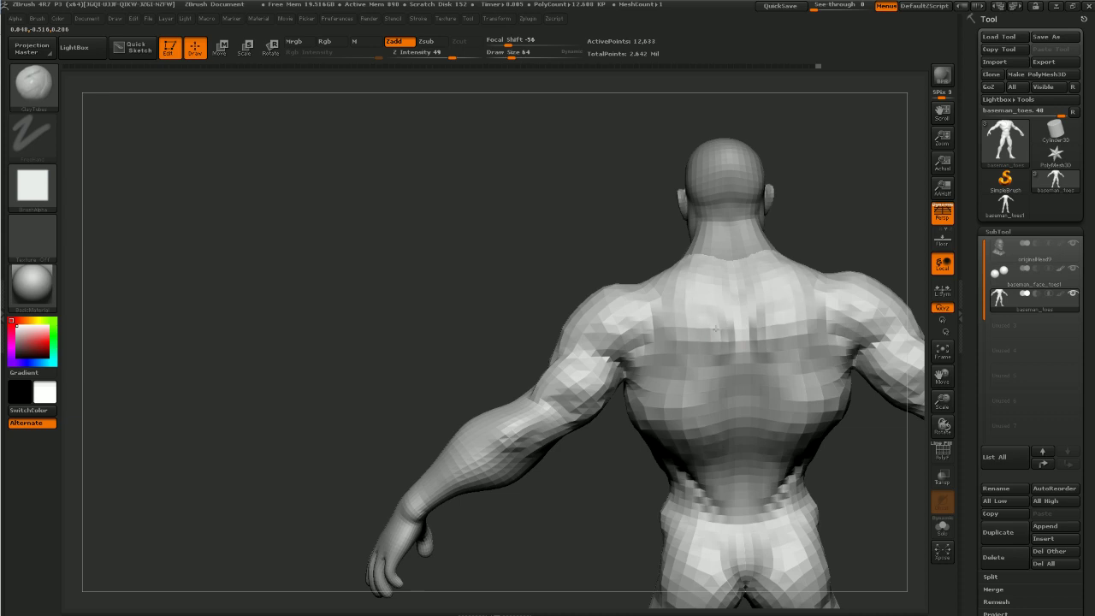
Refine the lower back and the waist's transition into the buttocks with ClayTubes and smoothing
mouse_move(561, 491)
alt+mouse_down()
mouse_move(542, 474)
mouse_move(565, 457)
mouse_move(541, 409)
alt+mouse_up()
mouse_move(635, 367)
mouse_down()
mouse_move(648, 411)
mouse_move(602, 421)
mouse_up()
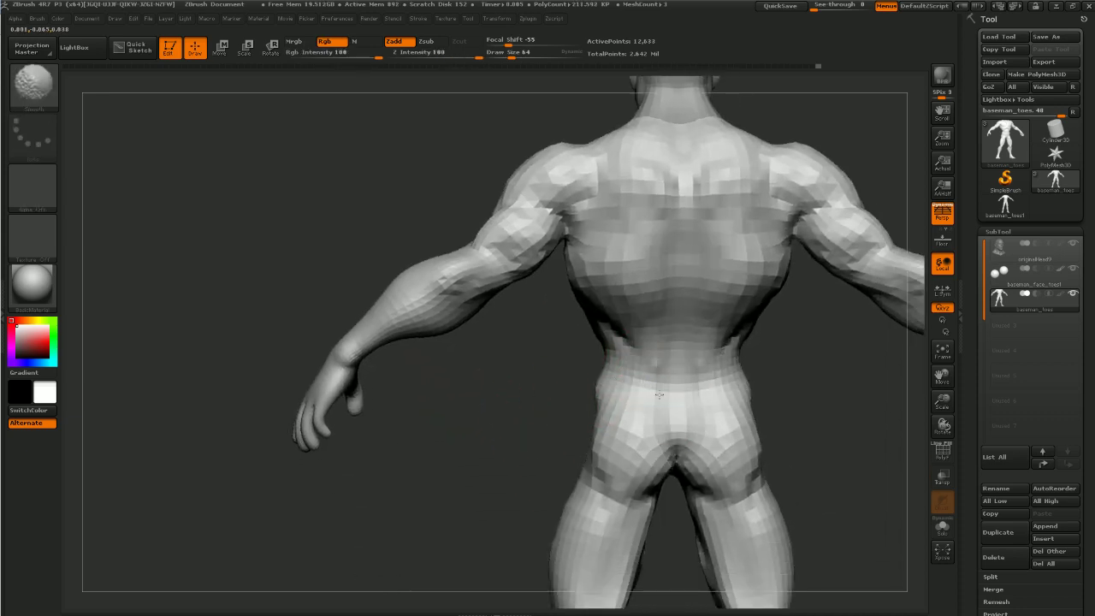
mouse_move(659, 395)
mouse_down()
mouse_move(640, 472)
mouse_move(662, 511)
mouse_move(623, 481)
mouse_up()
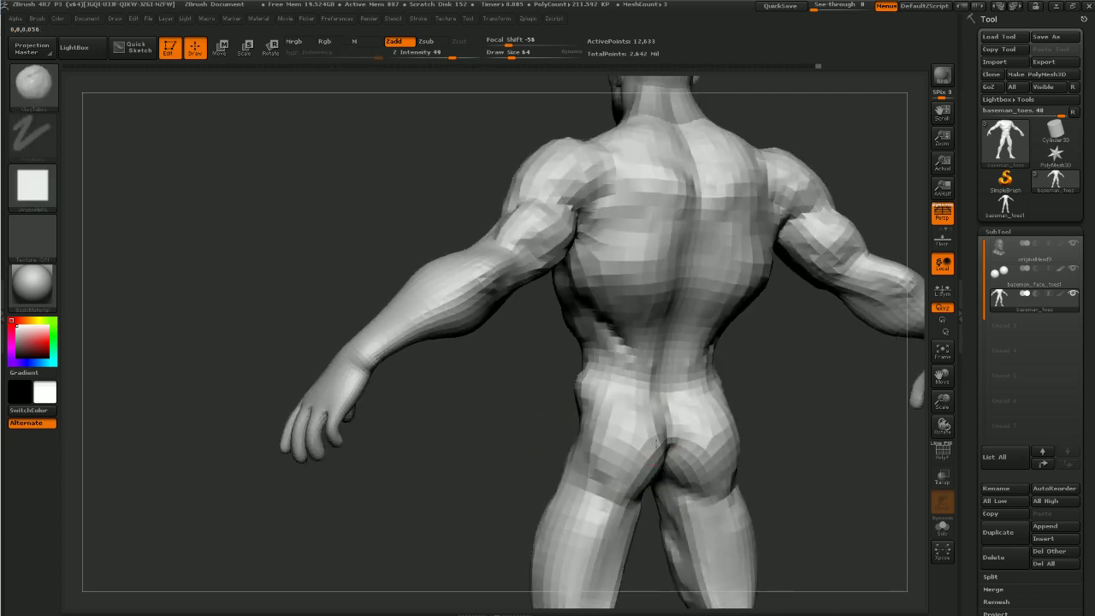
shift+drag(776, 425, 796, 421)
mouse_move(729, 402)
mouse_down()
mouse_move(712, 377)
mouse_move(682, 432)
mouse_move(721, 374)
mouse_move(717, 309)
mouse_move(695, 382)
mouse_up()
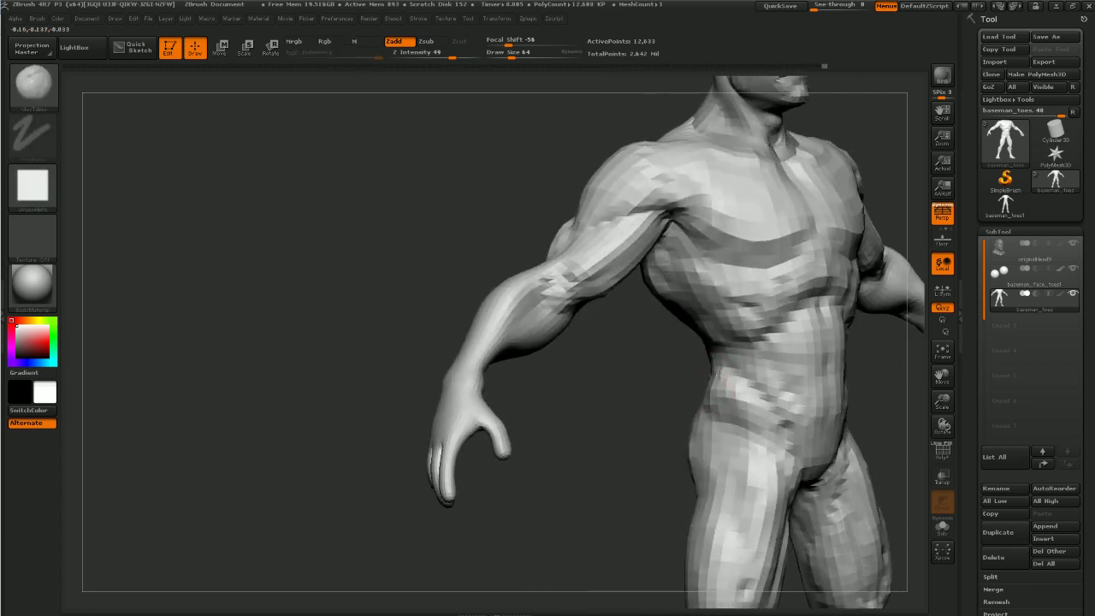
Build up the outer hip and front of the upper thigh with ClayTubes strokes running down the leg
mouse_move(749, 418)
alt+right_down()
mouse_move(681, 371)
mouse_move(660, 376)
alt+right_up()
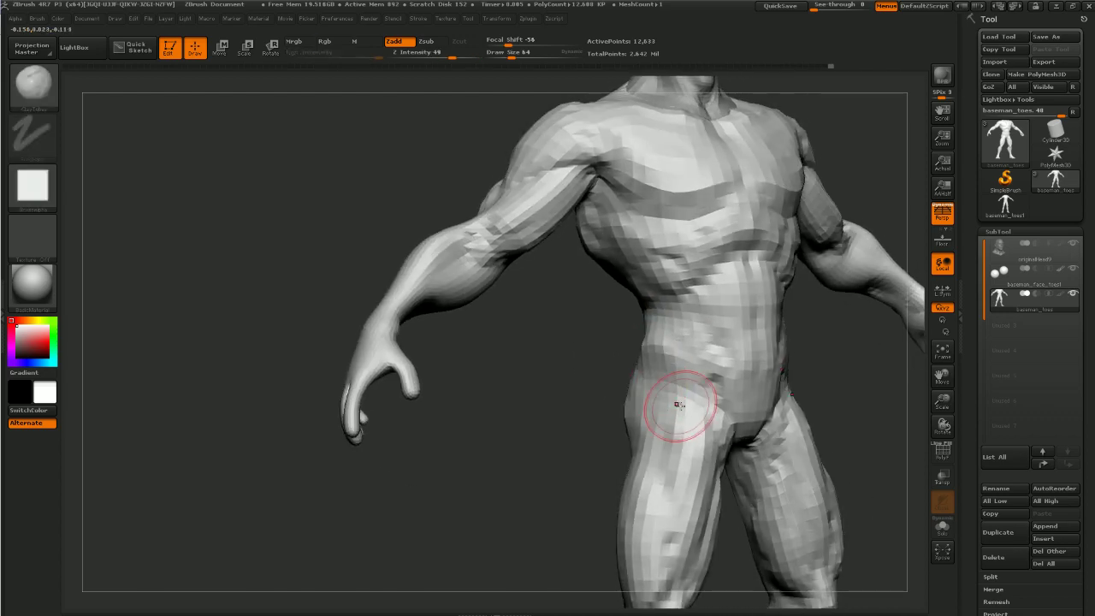
drag(659, 390, 640, 450)
alt+right_drag(641, 451, 635, 381)
right_drag(635, 381, 604, 377)
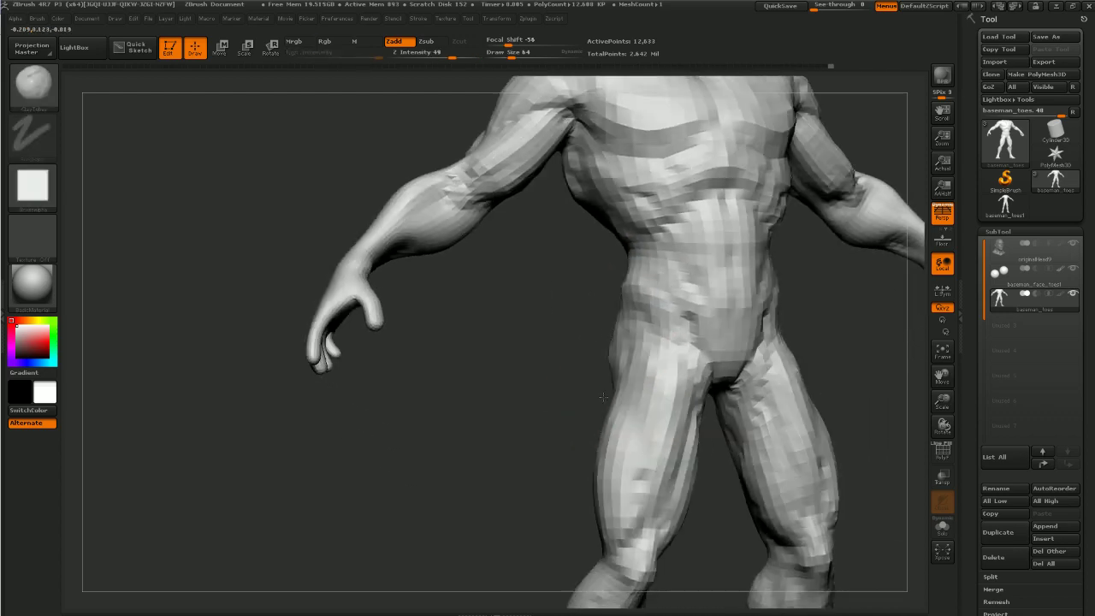
drag(642, 342, 625, 428)
mouse_move(556, 428)
right_down()
mouse_move(717, 396)
mouse_move(657, 409)
mouse_move(646, 396)
right_up()
mouse_move(641, 347)
mouse_down()
mouse_move(618, 423)
mouse_move(624, 338)
mouse_move(628, 421)
mouse_up()
mouse_move(604, 495)
right_down()
mouse_move(551, 310)
mouse_move(696, 314)
right_up()
Reshape the buttocks and outer hip contour from behind with an enlarged Move brush
key(b)
key(m)
key(v)
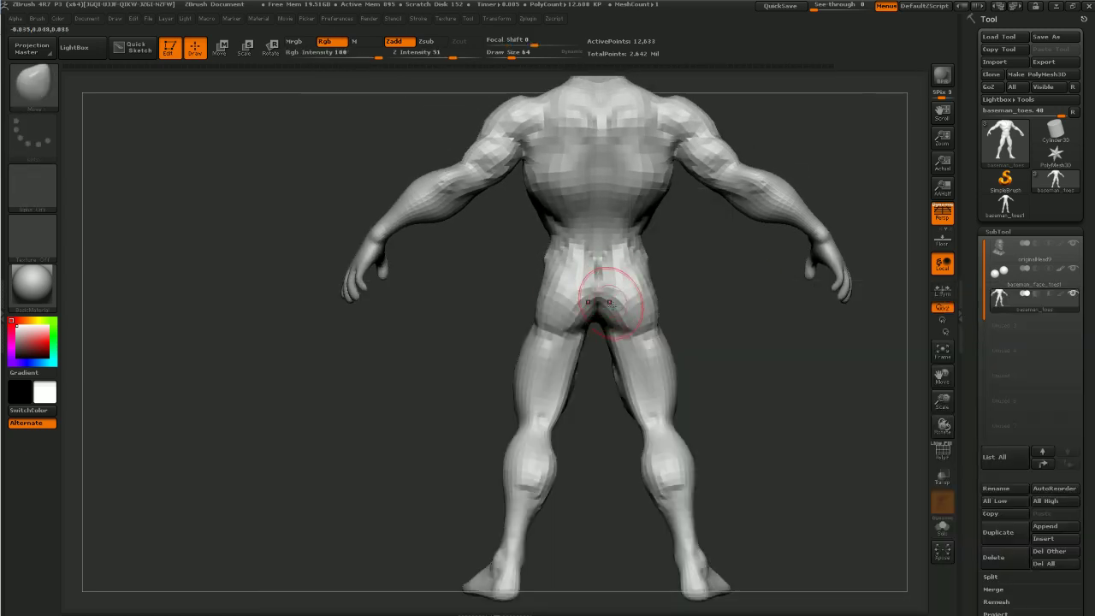
drag(613, 307, 608, 316)
key(])
drag(540, 321, 540, 309)
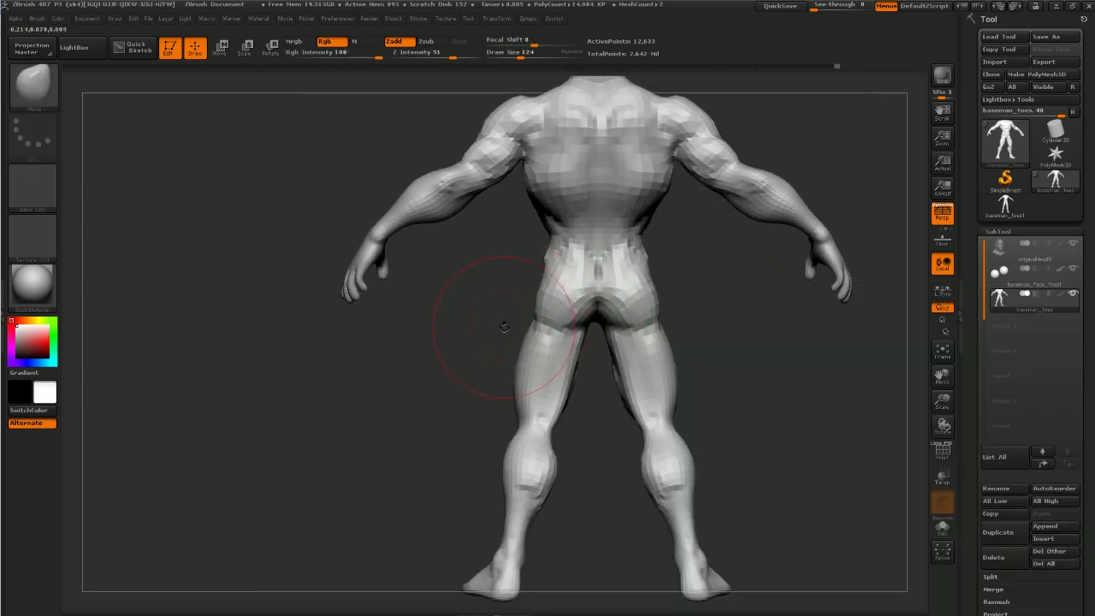
mouse_move(504, 327)
right_down()
mouse_move(515, 316)
mouse_move(438, 317)
right_up()
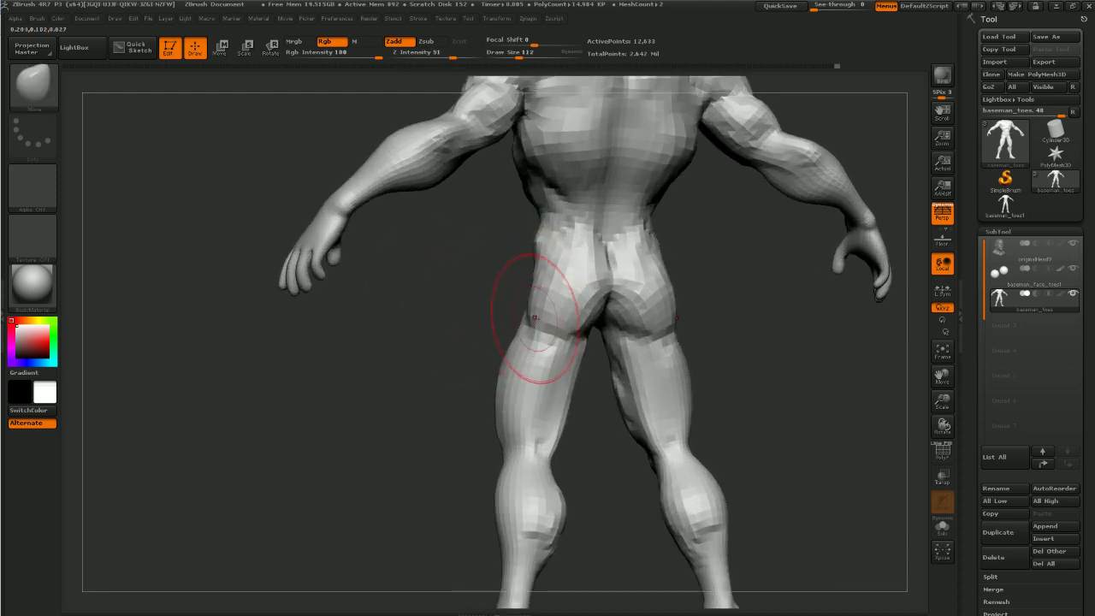
mouse_move(522, 290)
right_down()
mouse_move(551, 291)
mouse_move(667, 384)
mouse_move(659, 356)
mouse_move(718, 414)
mouse_move(711, 366)
right_up()
Hide the arms and adjust the hip and leg profile with the Move brush at draw size 104
ctrl+shift+click(575, 205)
ctrl+shift+click(573, 215)
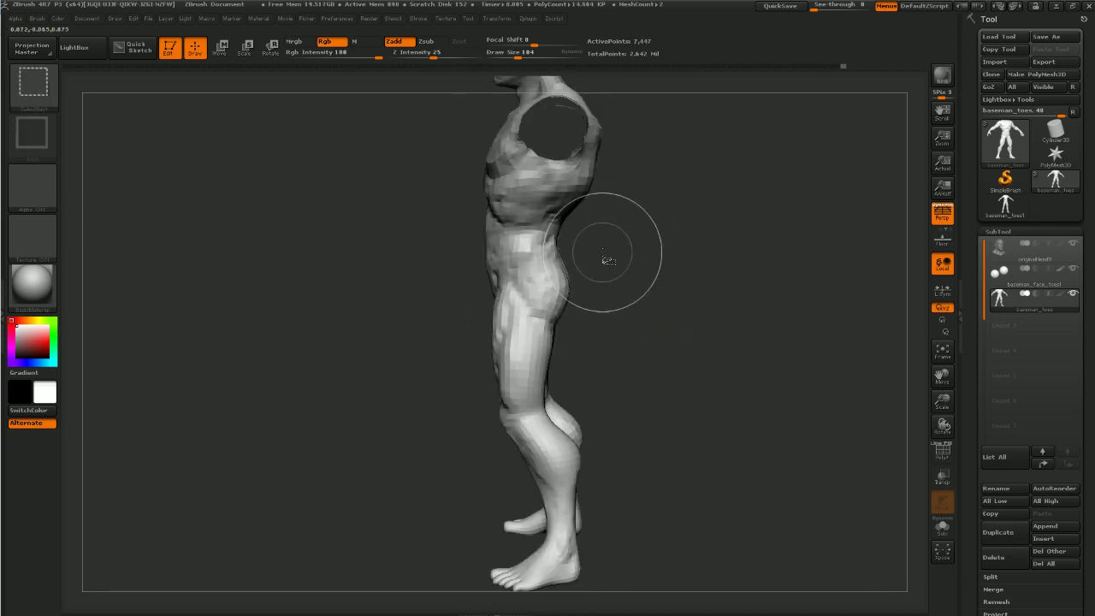
mouse_move(604, 259)
right_down()
mouse_move(665, 354)
mouse_move(659, 371)
mouse_move(618, 361)
mouse_move(599, 332)
right_up()
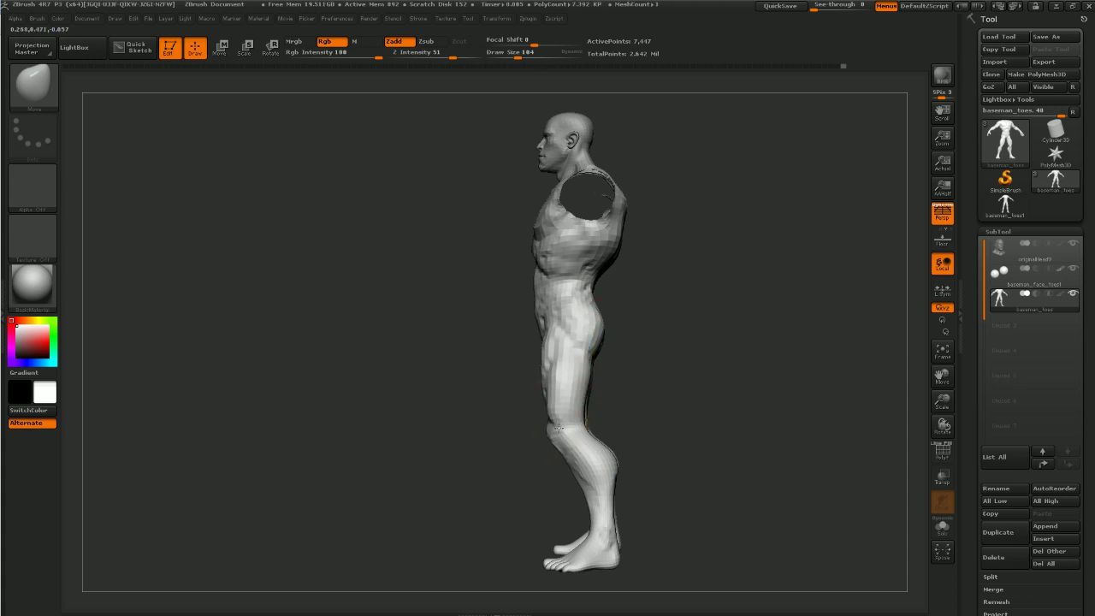
mouse_move(635, 437)
mouse_down()
mouse_move(601, 381)
mouse_move(604, 353)
mouse_up()
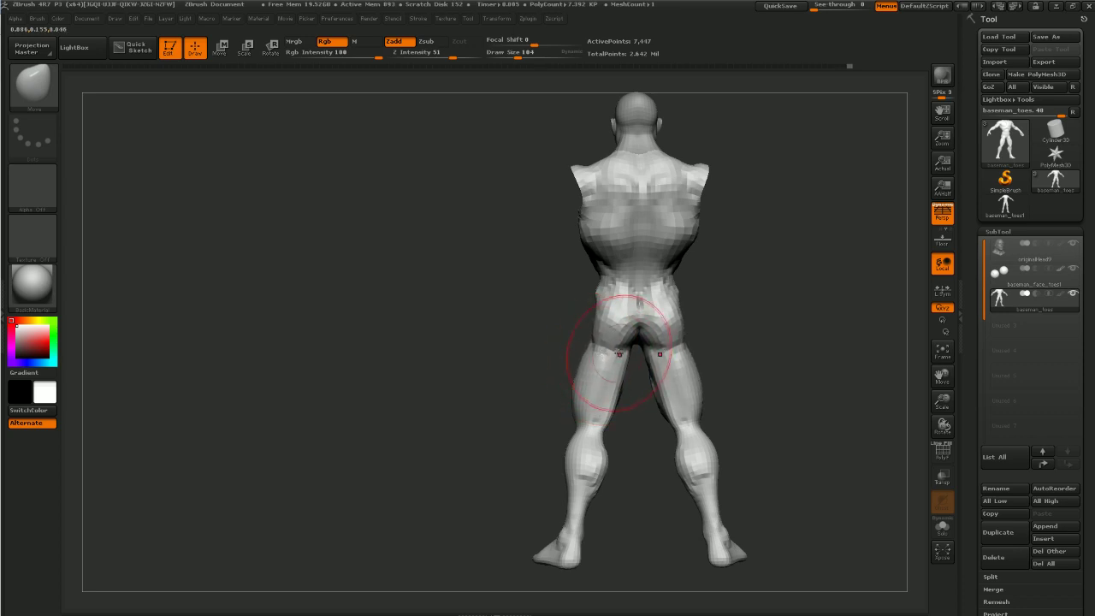
Lasso-mask the buttocks, unmask the front of the pelvis, and invert the mask so only the buttocks stay editable
key(ctrl+shift)
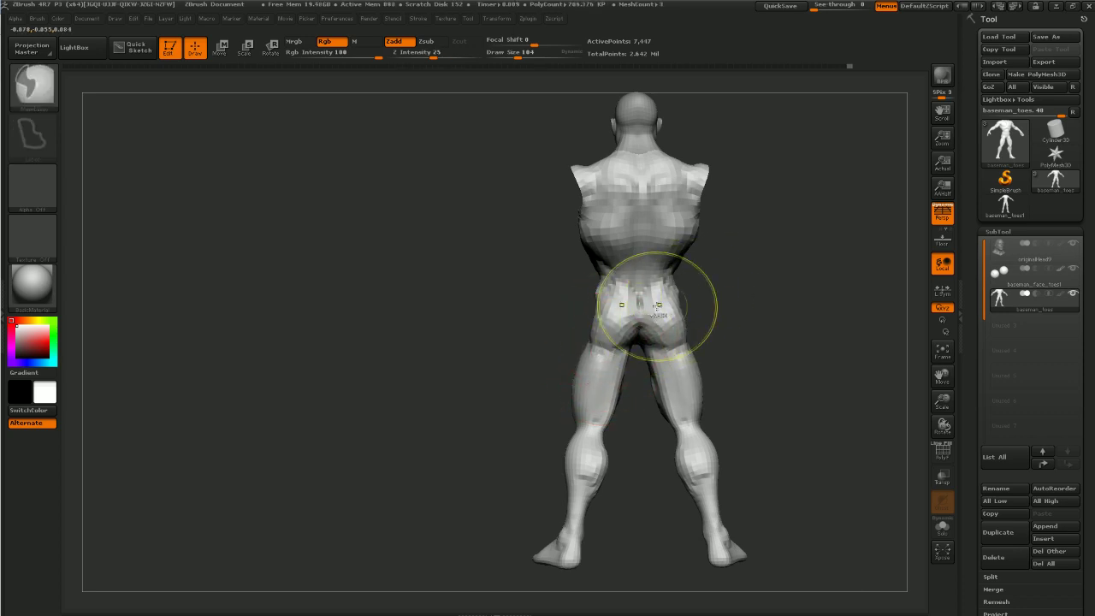
ctrl+shift+drag(631, 285, 588, 314)
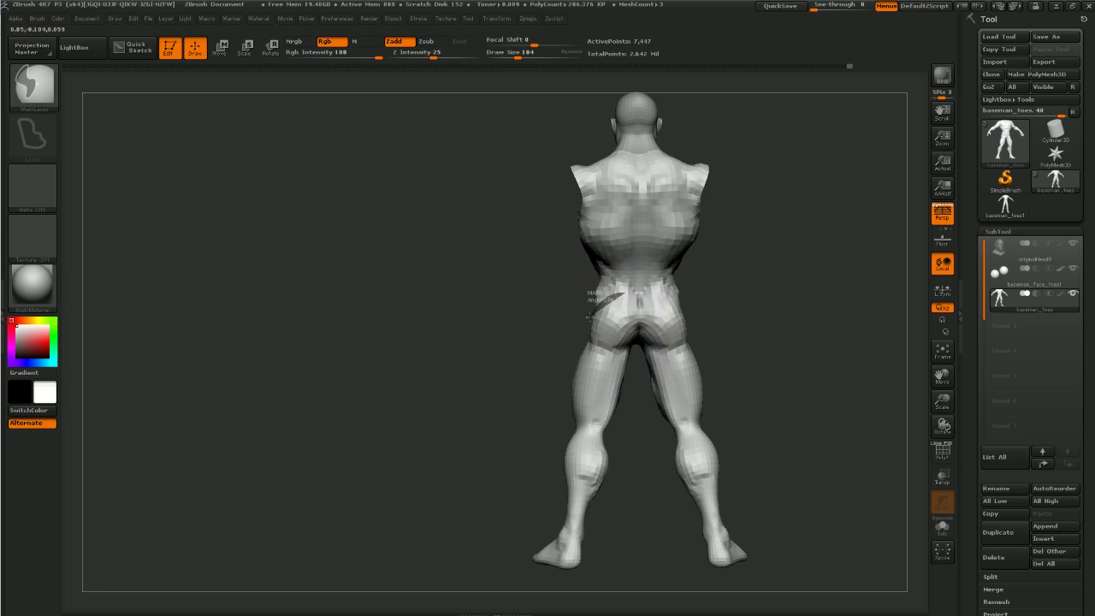
mouse_move(667, 345)
ctrl+mouse_down()
mouse_move(676, 310)
mouse_move(775, 306)
mouse_move(752, 324)
ctrl+mouse_up()
ctrl+click(668, 323)
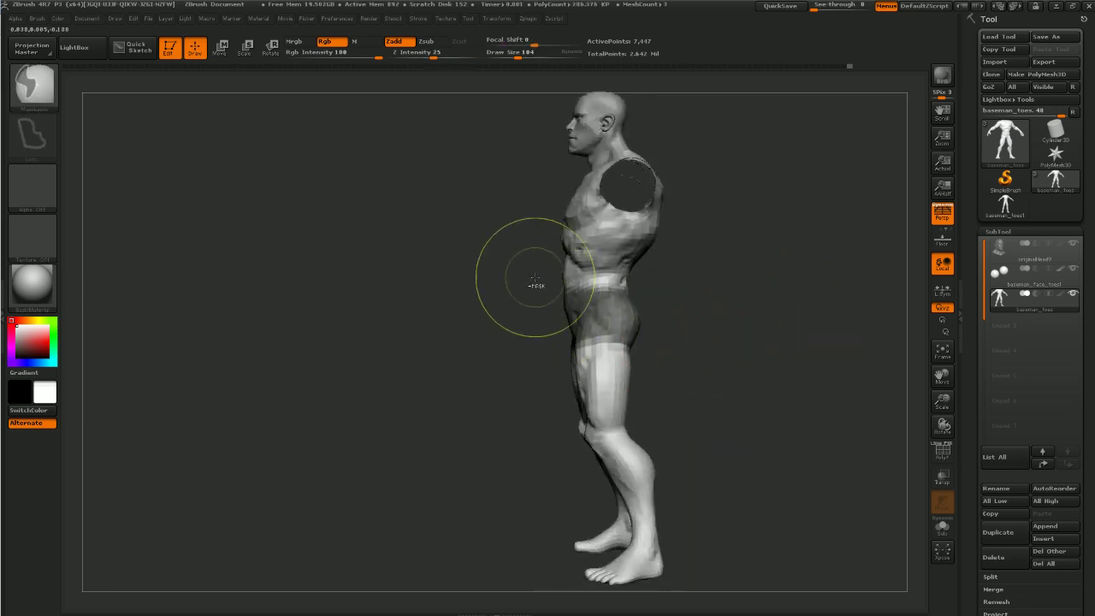
mouse_move(532, 283)
ctrl+mouse_down()
mouse_move(541, 338)
mouse_move(605, 344)
ctrl+mouse_up()
ctrl+alt+drag(587, 279, 541, 278)
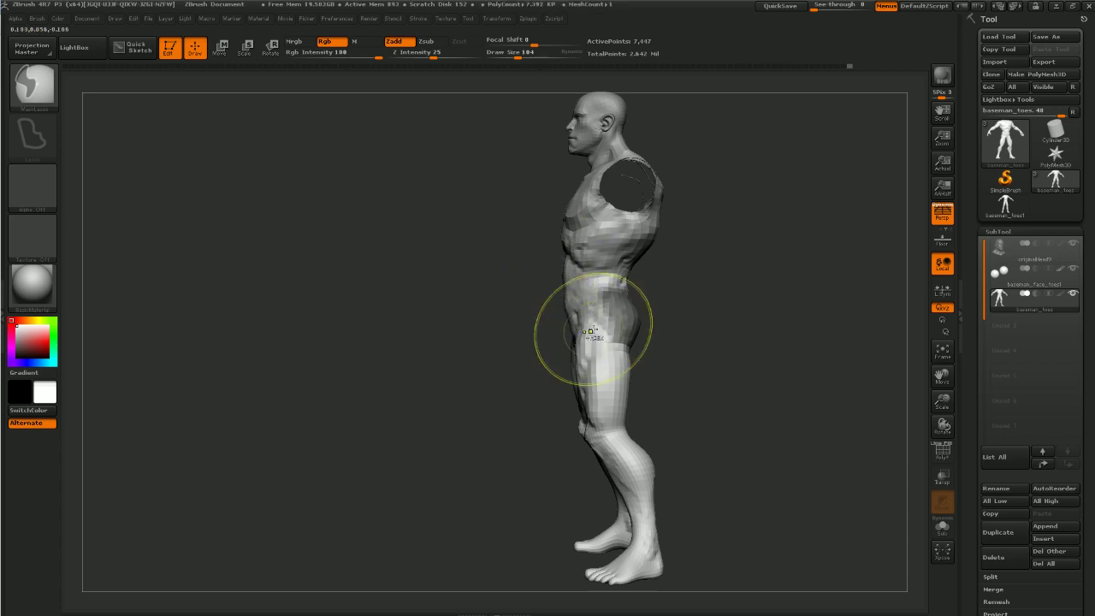
ctrl+click(700, 318)
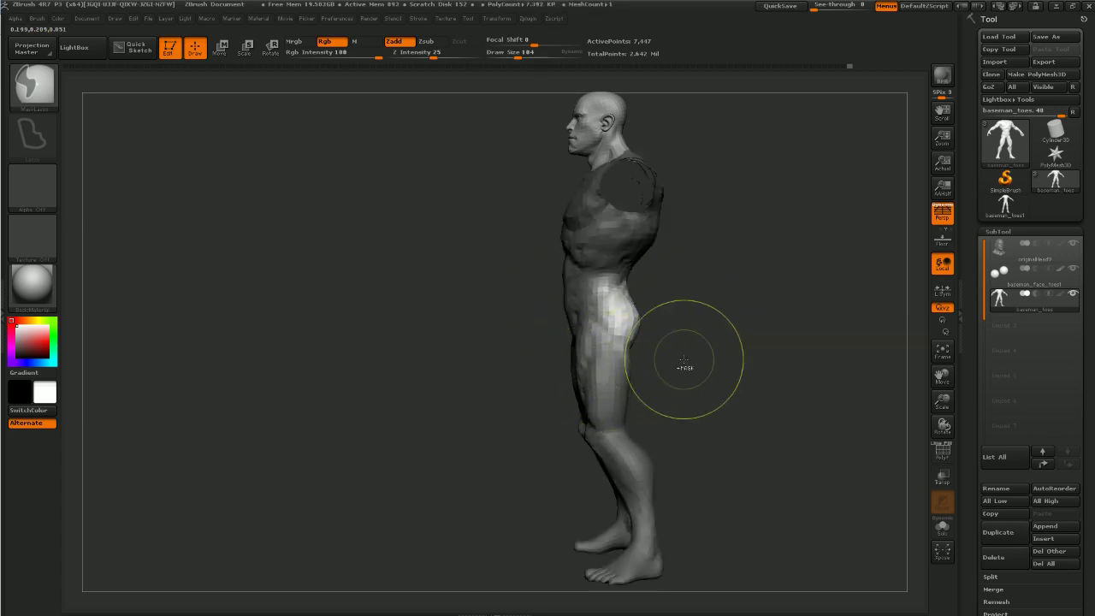
Reshape the unmasked buttocks with the Move brush and clear the mask
shift+drag(685, 365, 632, 356)
key(e)
drag(652, 291, 526, 337)
key(q)
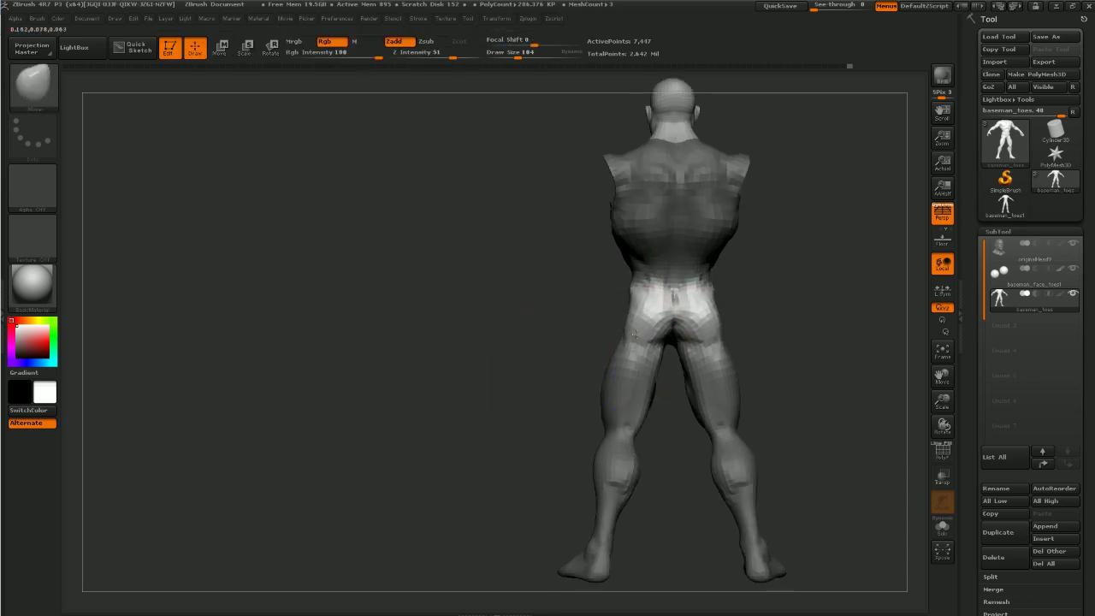
mouse_move(633, 340)
mouse_down()
mouse_move(690, 339)
mouse_move(680, 351)
mouse_move(611, 343)
mouse_up()
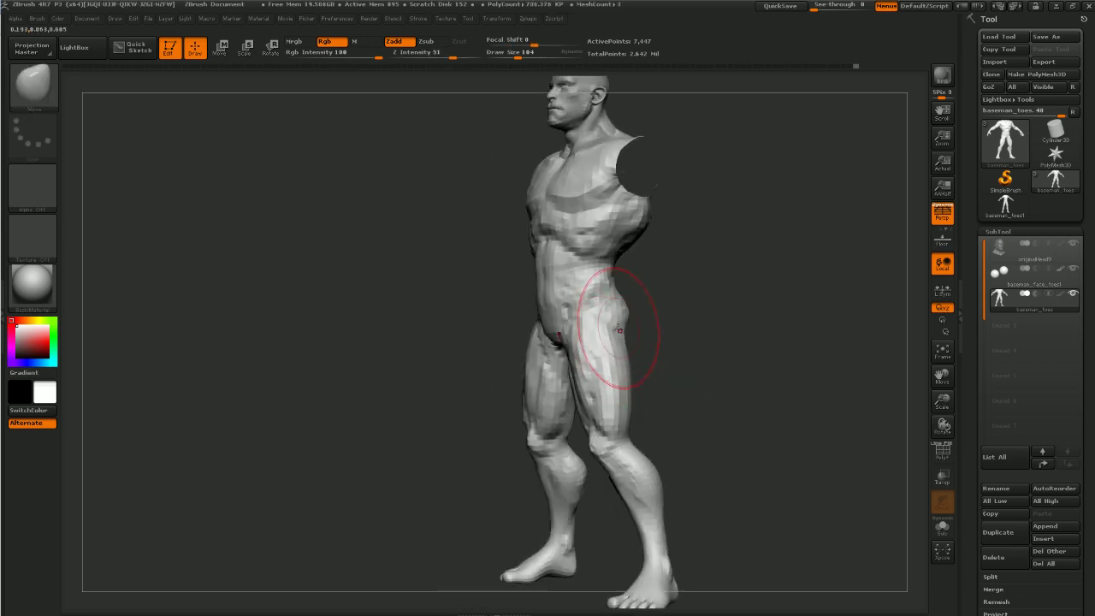
drag(701, 335, 618, 343)
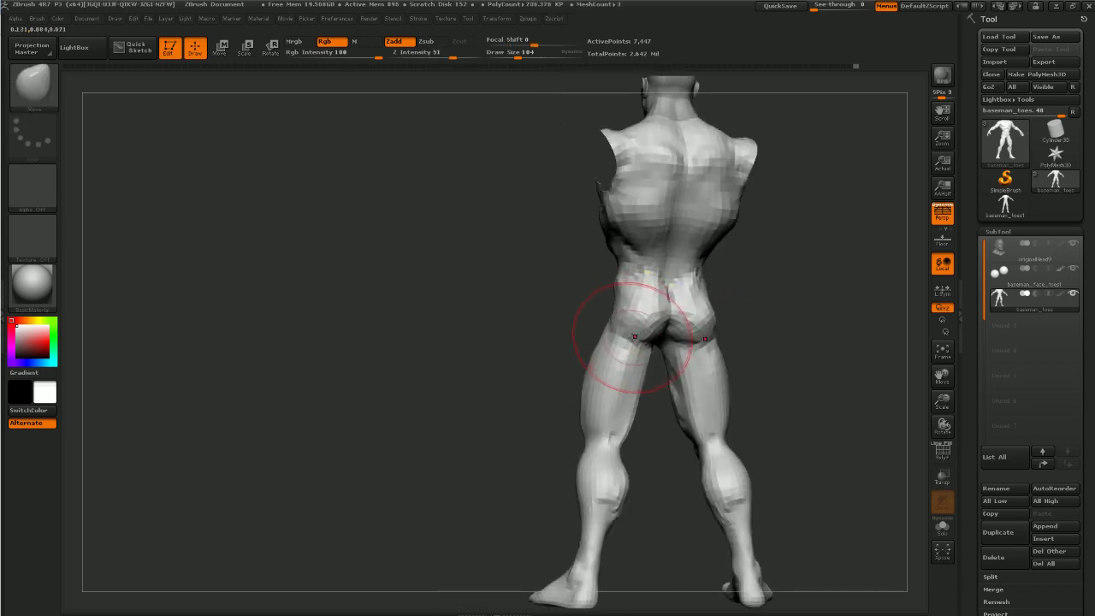
Build up the hamstring mass on the back of the thigh with ClayTubes at draw size 40
key(b)
key(c)
key(t)
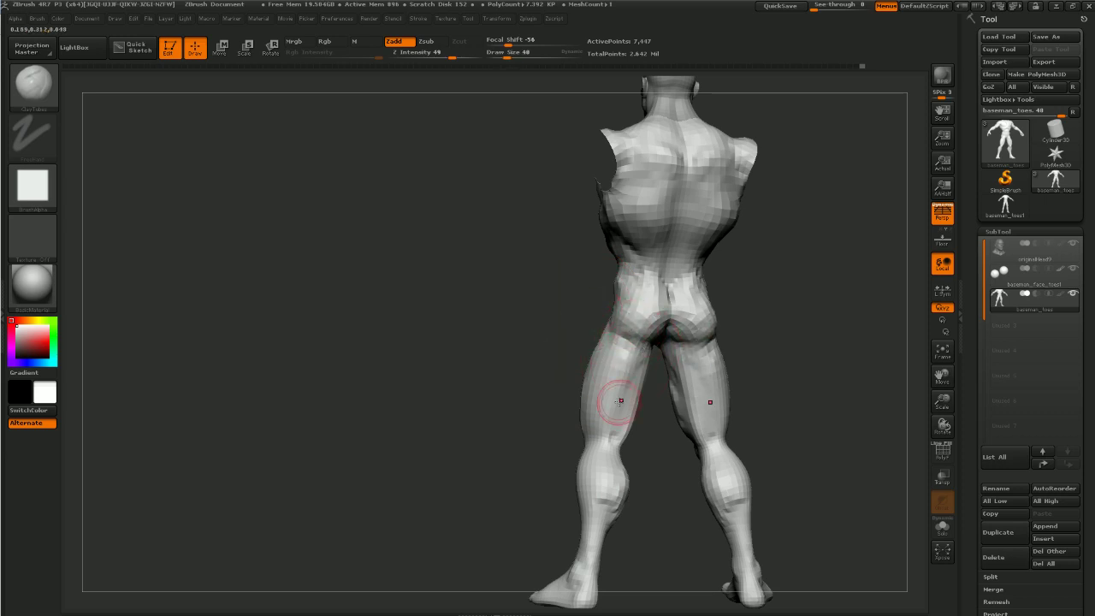
mouse_move(620, 400)
mouse_down()
mouse_move(655, 364)
mouse_move(652, 400)
mouse_up()
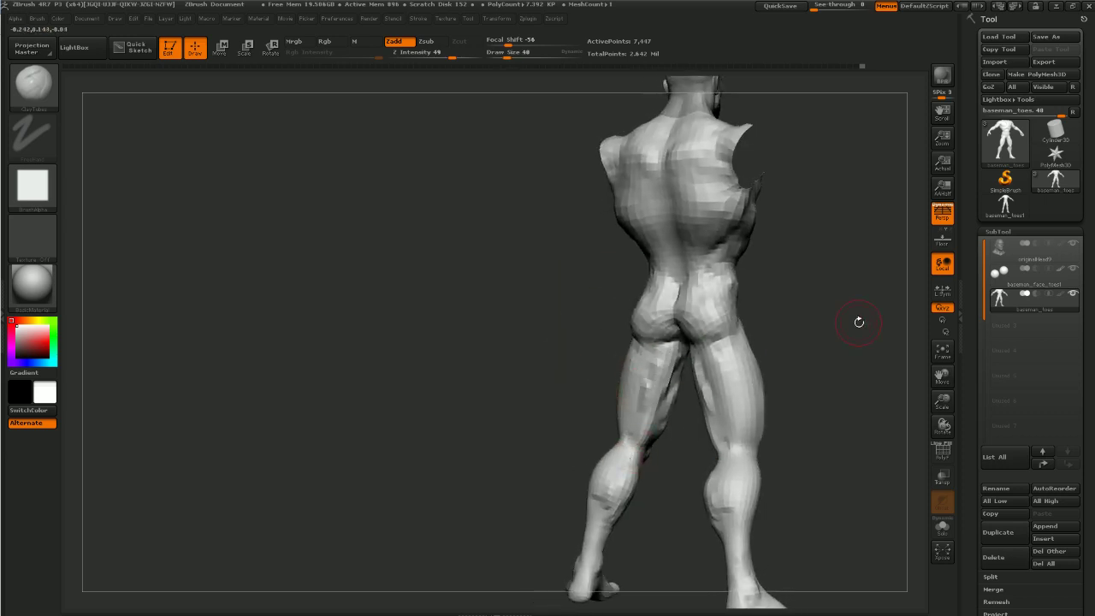
mouse_move(859, 322)
mouse_down()
mouse_move(741, 367)
mouse_move(676, 353)
mouse_up()
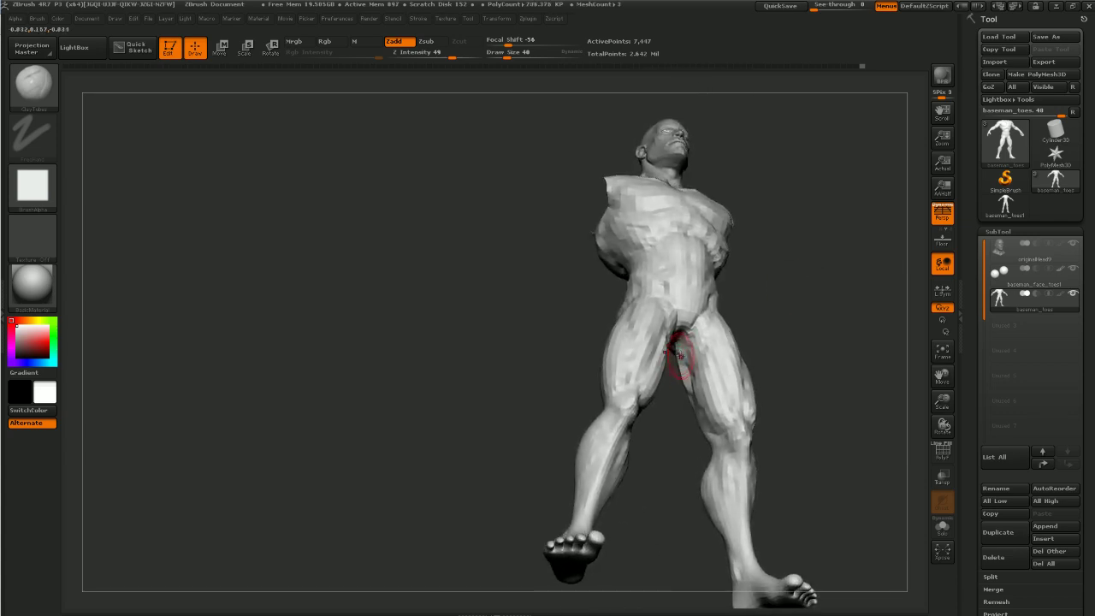
Sculpt the inner leg and calf muscle volumes with ClayTubes
mouse_move(660, 476)
mouse_down()
mouse_move(650, 513)
mouse_move(683, 351)
mouse_move(700, 394)
mouse_up()
drag(717, 435, 670, 543)
drag(723, 457, 734, 463)
mouse_move(765, 422)
mouse_down()
mouse_move(755, 425)
mouse_move(807, 436)
mouse_up()
mouse_move(760, 558)
mouse_down()
mouse_move(754, 567)
mouse_move(635, 524)
mouse_move(655, 466)
mouse_up()
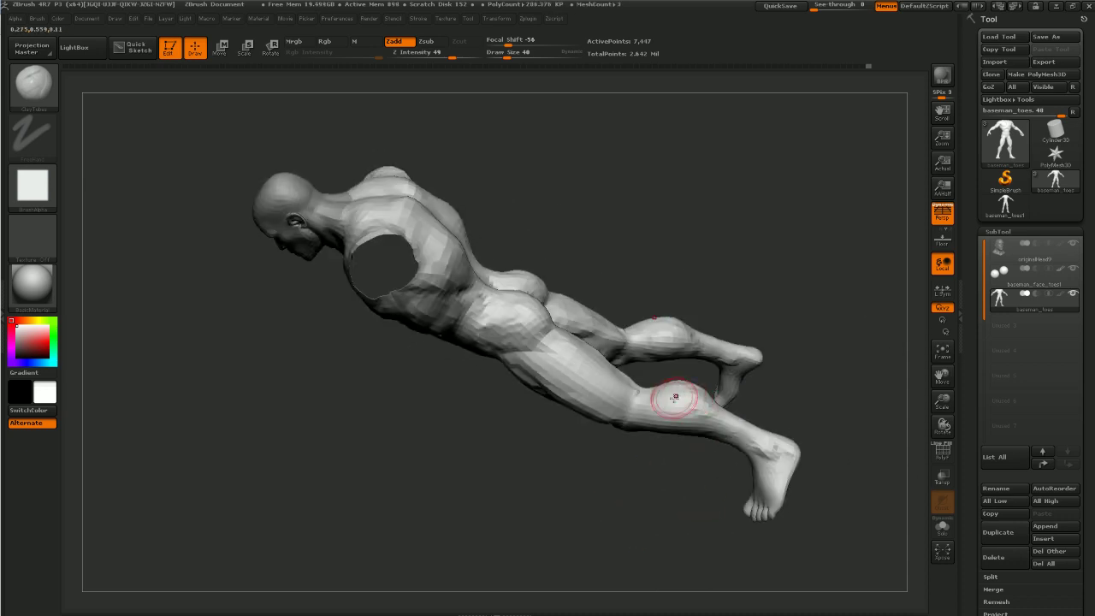
mouse_move(676, 397)
mouse_down()
mouse_move(674, 416)
mouse_move(700, 420)
mouse_up()
mouse_move(788, 370)
mouse_down()
mouse_move(853, 304)
mouse_move(746, 370)
mouse_up()
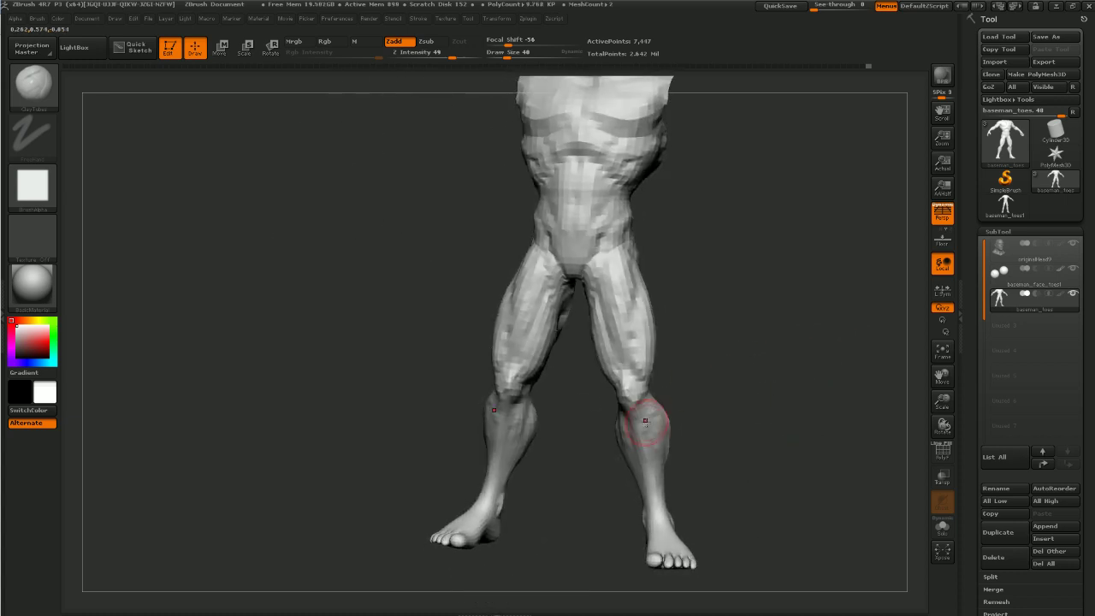
Add ClayTubes strokes to the front of the shin, the area above the knee and the outer thigh
drag(643, 427, 618, 349)
drag(717, 346, 691, 344)
mouse_move(618, 339)
mouse_down()
mouse_move(611, 316)
mouse_move(603, 320)
mouse_move(624, 358)
mouse_move(599, 280)
mouse_move(621, 312)
mouse_move(610, 340)
mouse_move(620, 372)
mouse_up()
drag(667, 292, 691, 255)
mouse_move(734, 335)
alt+mouse_down()
mouse_move(679, 259)
mouse_move(687, 371)
mouse_move(685, 359)
alt+mouse_up()
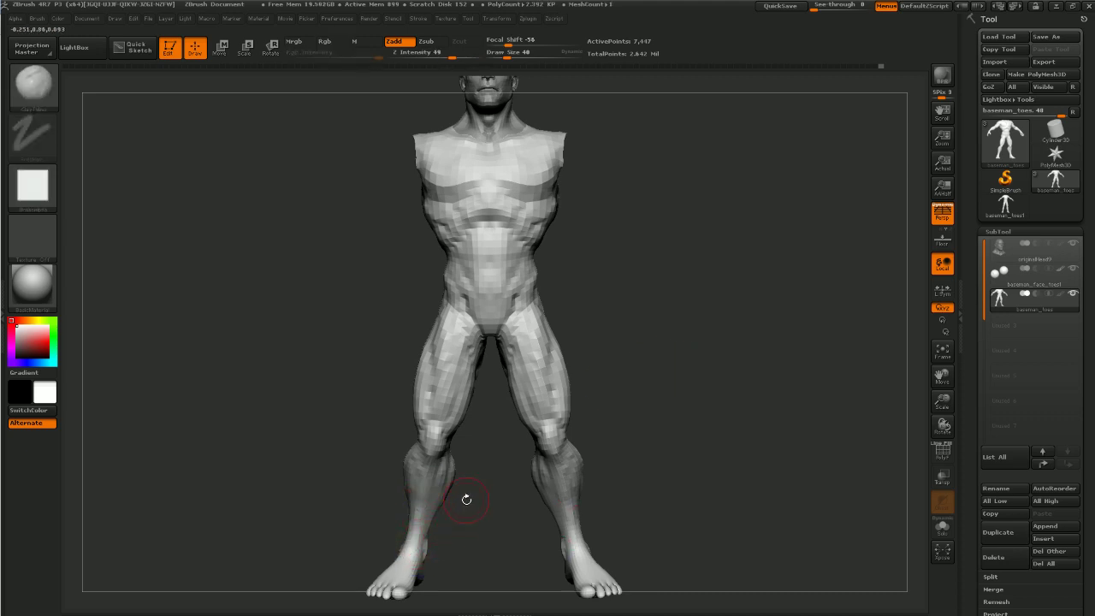
Unhide the arms to restore the complete figure in the front view
alt+drag(472, 537, 476, 440)
mouse_move(476, 441)
mouse_down()
mouse_move(491, 492)
mouse_move(491, 469)
mouse_up()
alt+drag(654, 258, 620, 427)
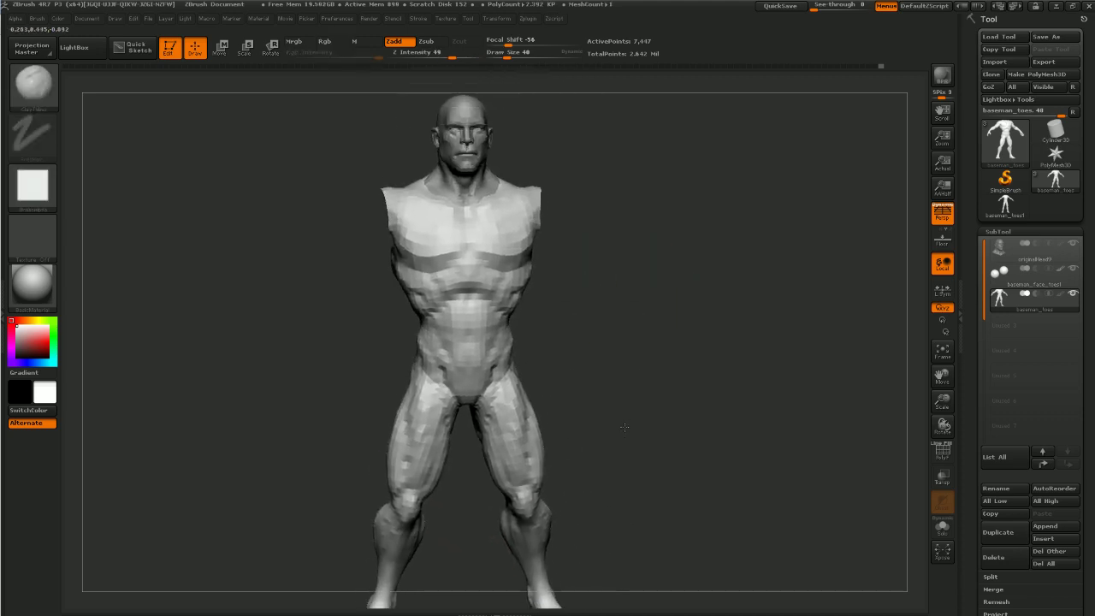
ctrl+shift+click(631, 392)
mouse_move(702, 306)
mouse_down()
mouse_move(742, 235)
mouse_move(638, 299)
mouse_up()
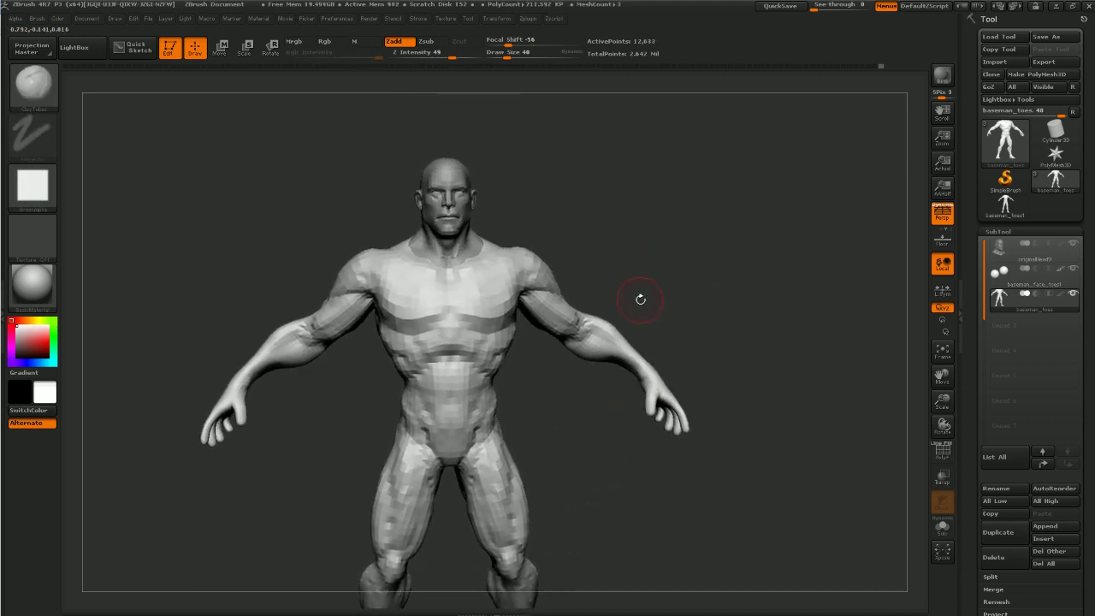
ctrl+shift+click(647, 373)
ctrl+shift+click(643, 377)
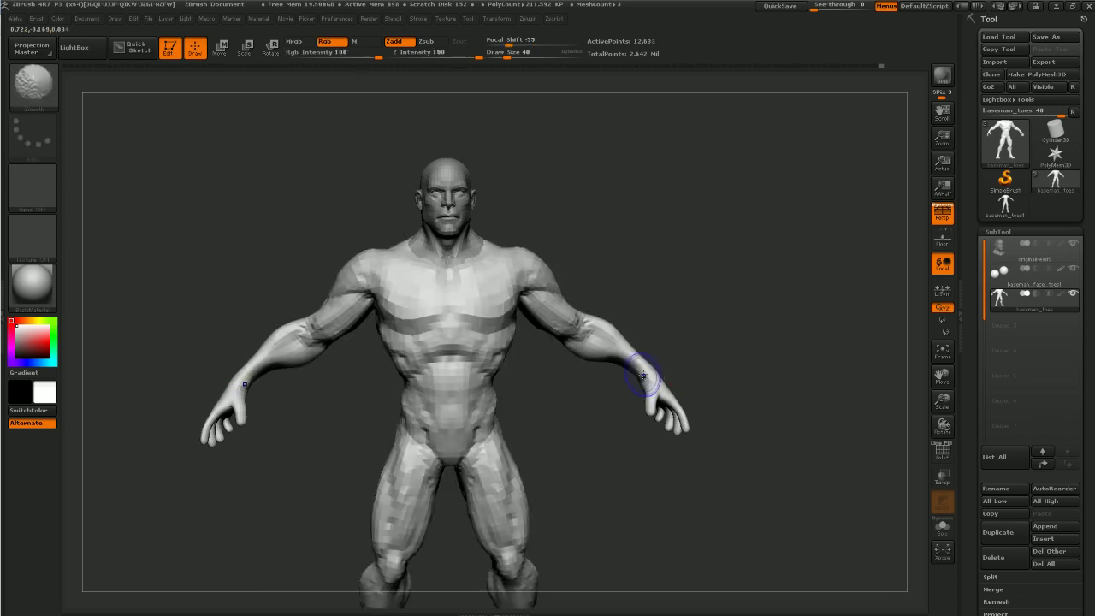
Turn on the polyframe display, isolate the arms and hands of the body mesh, and hide the head and eye subtools
key(shift+f)
ctrl+shift+click(641, 365)
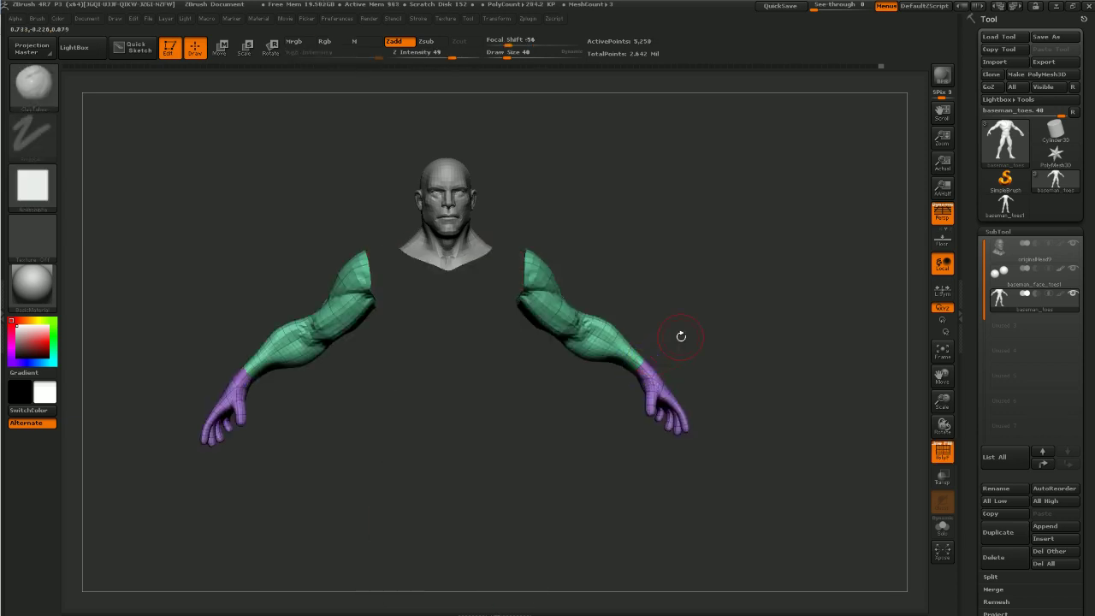
drag(679, 337, 685, 272)
alt+drag(685, 272, 857, 219)
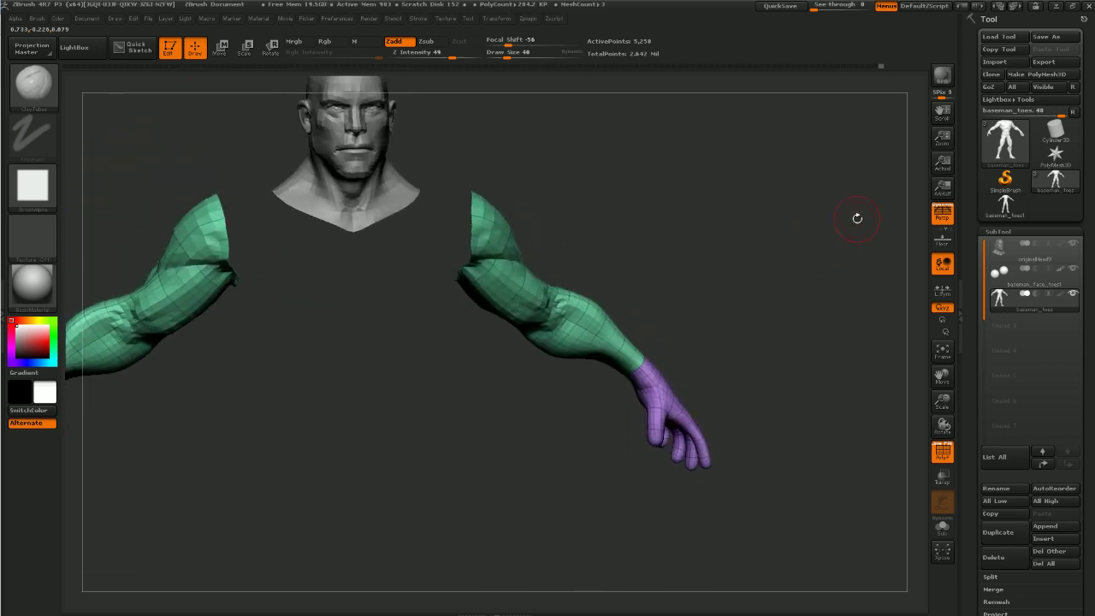
click(1073, 245)
mouse_move(803, 286)
mouse_down()
mouse_move(785, 309)
mouse_move(793, 301)
mouse_move(755, 279)
mouse_move(832, 318)
mouse_move(831, 376)
mouse_move(848, 354)
mouse_move(895, 352)
mouse_move(782, 362)
mouse_move(833, 342)
mouse_move(758, 336)
mouse_move(692, 386)
mouse_up()
click(1073, 268)
Carve muscle separation lines along the upper arm down to the elbow with an enlarged Dam_Standard brush
key(b)
key(d)
key(s)
key(])
key(])
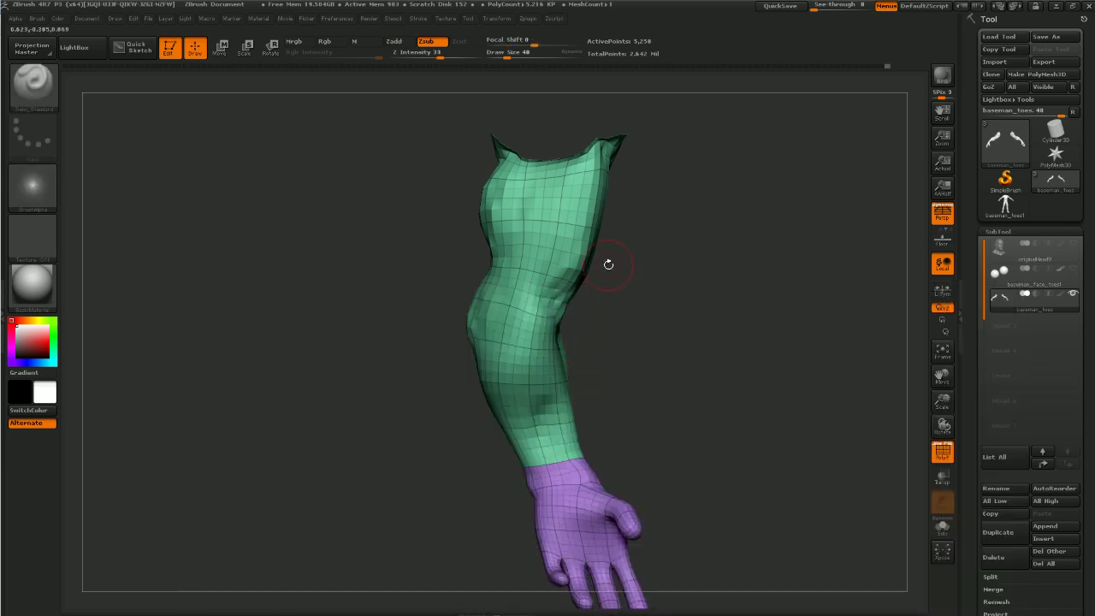
mouse_move(553, 186)
mouse_down()
mouse_move(539, 274)
mouse_move(548, 313)
mouse_move(565, 313)
mouse_up()
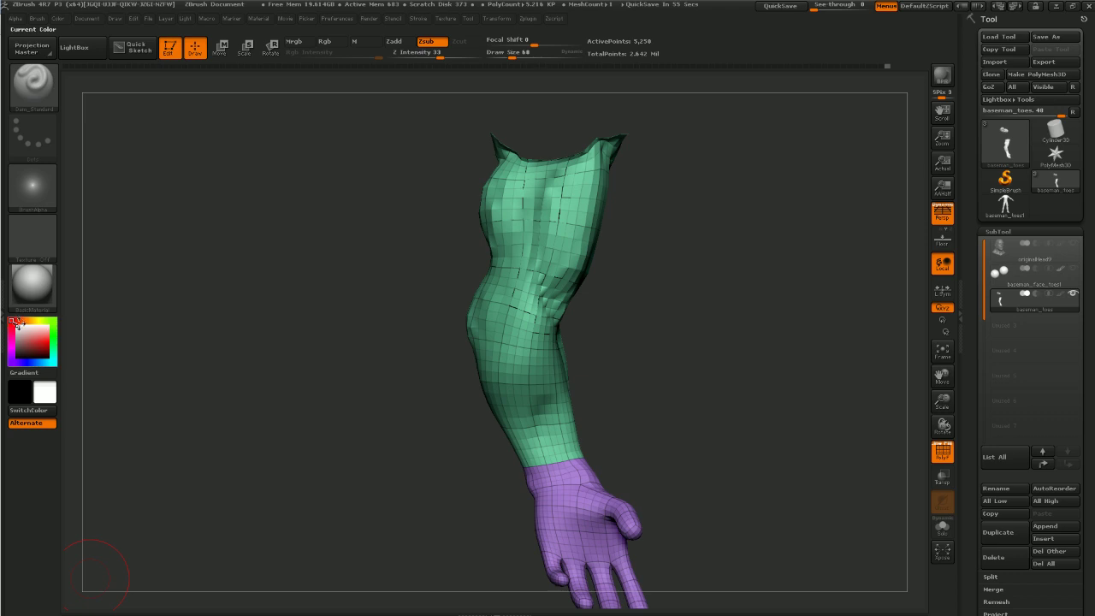
key(super)
click(331, 608)
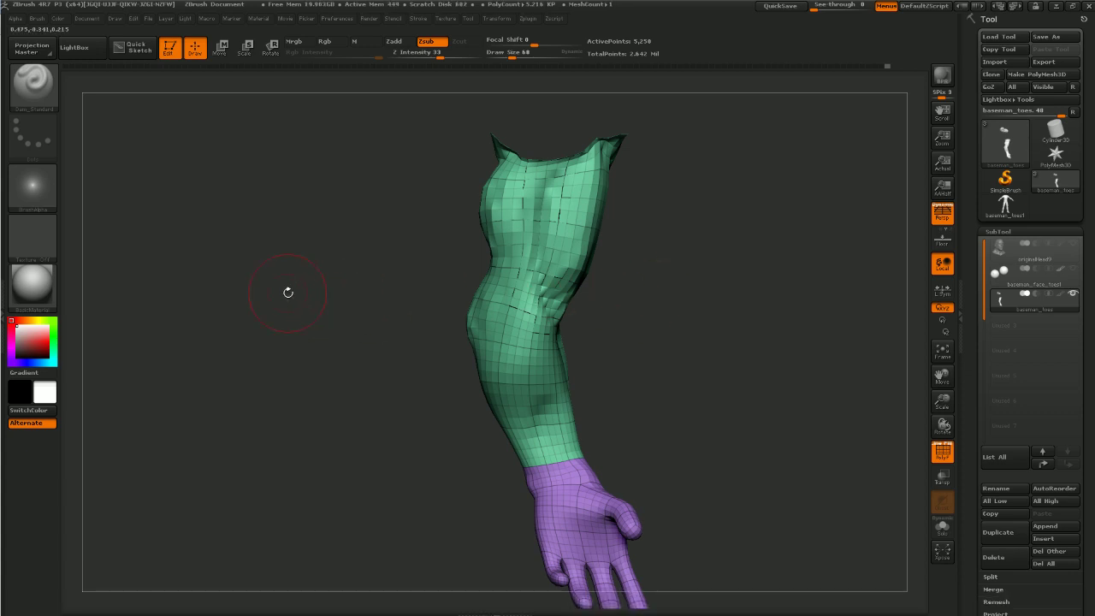
Reshape the elbow area and upper forearm contour with the Move brush
drag(428, 280, 357, 265)
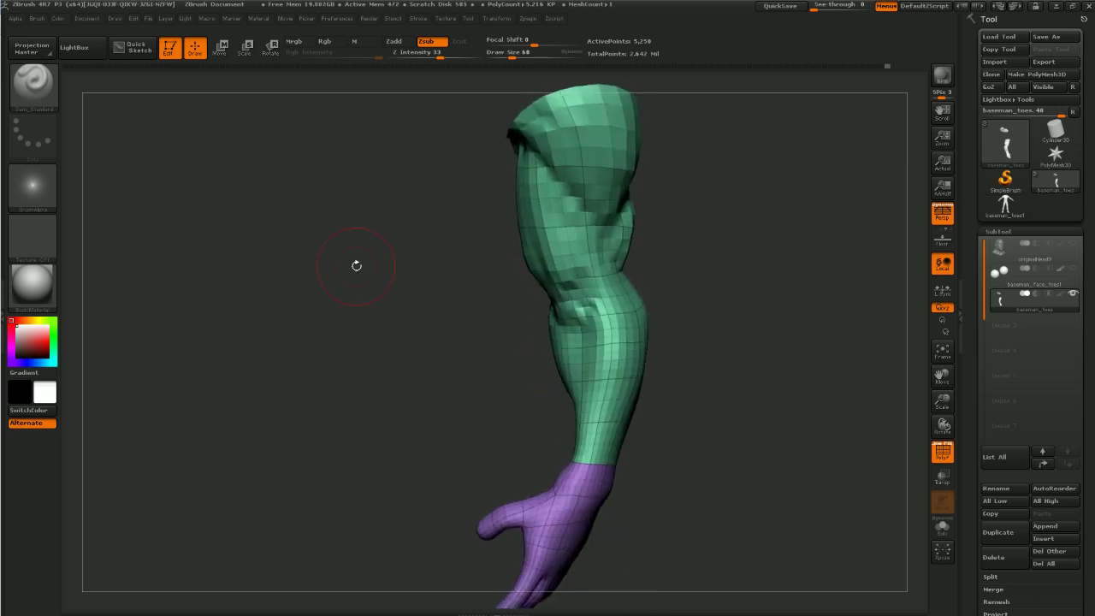
mouse_move(513, 342)
mouse_down()
mouse_move(484, 352)
mouse_move(492, 381)
mouse_move(462, 424)
mouse_move(450, 402)
mouse_move(457, 382)
mouse_up()
key(b)
key(m)
key(v)
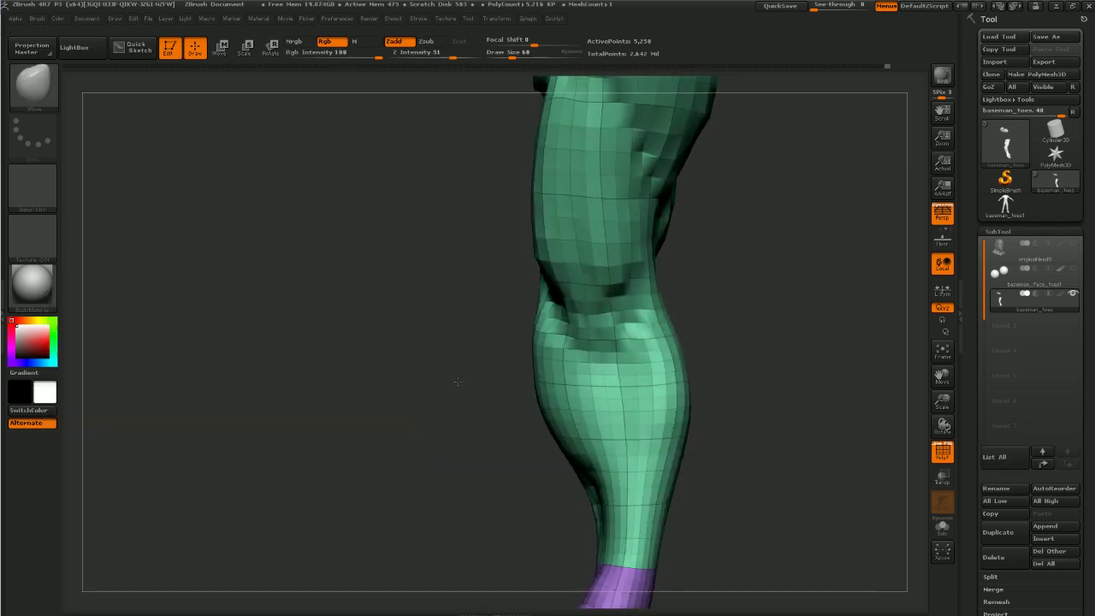
mouse_move(600, 326)
mouse_down()
mouse_move(567, 317)
mouse_move(581, 336)
mouse_move(603, 336)
mouse_up()
drag(511, 386, 556, 321)
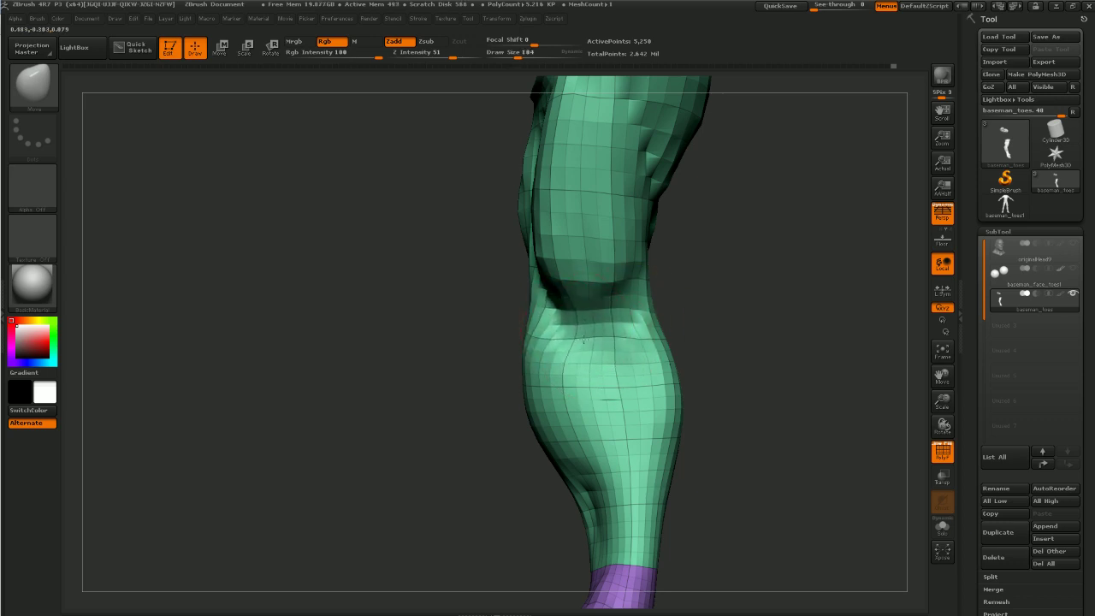
Build up the forearm muscles below the elbow with ClayTubes at draw size 76 and smooth the strokes
mouse_move(514, 466)
mouse_down()
mouse_move(629, 466)
mouse_move(653, 445)
mouse_move(633, 408)
mouse_up()
key(b)
key(c)
key(t)
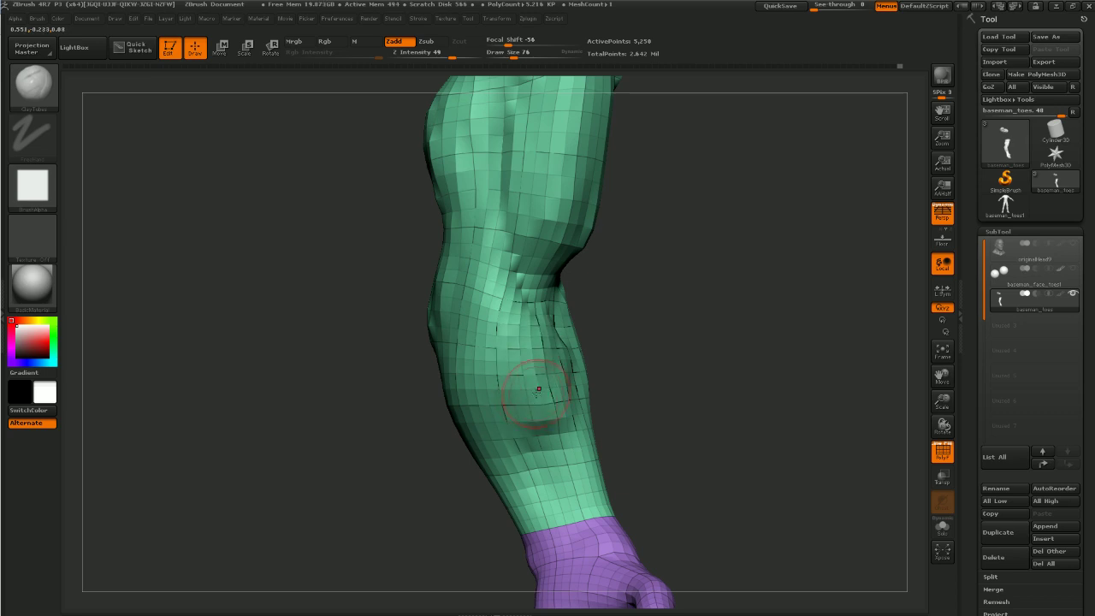
drag(400, 428, 560, 436)
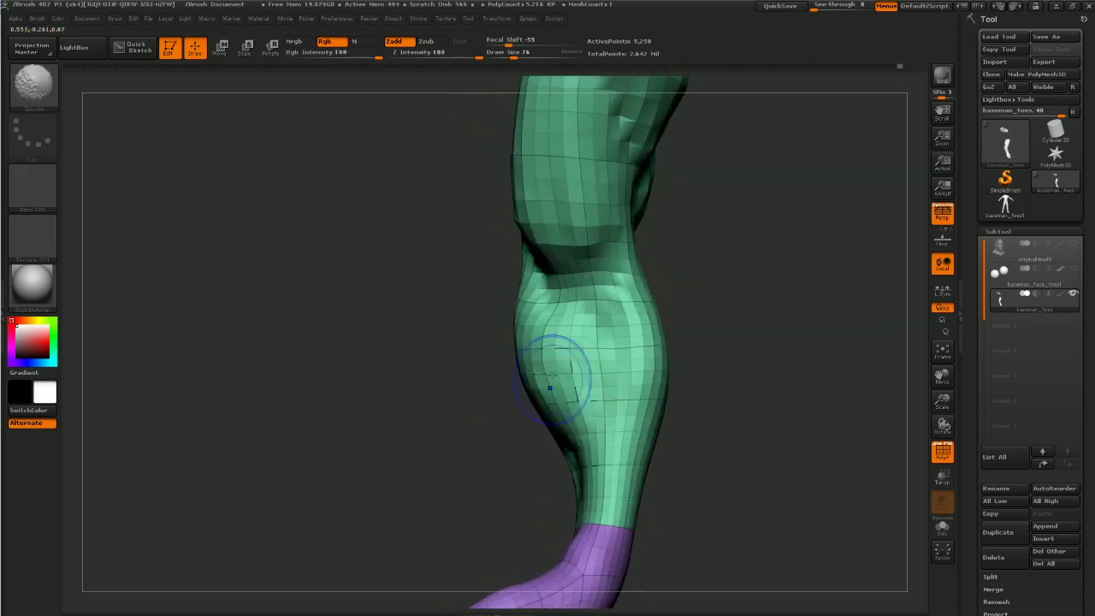
drag(682, 379, 666, 332)
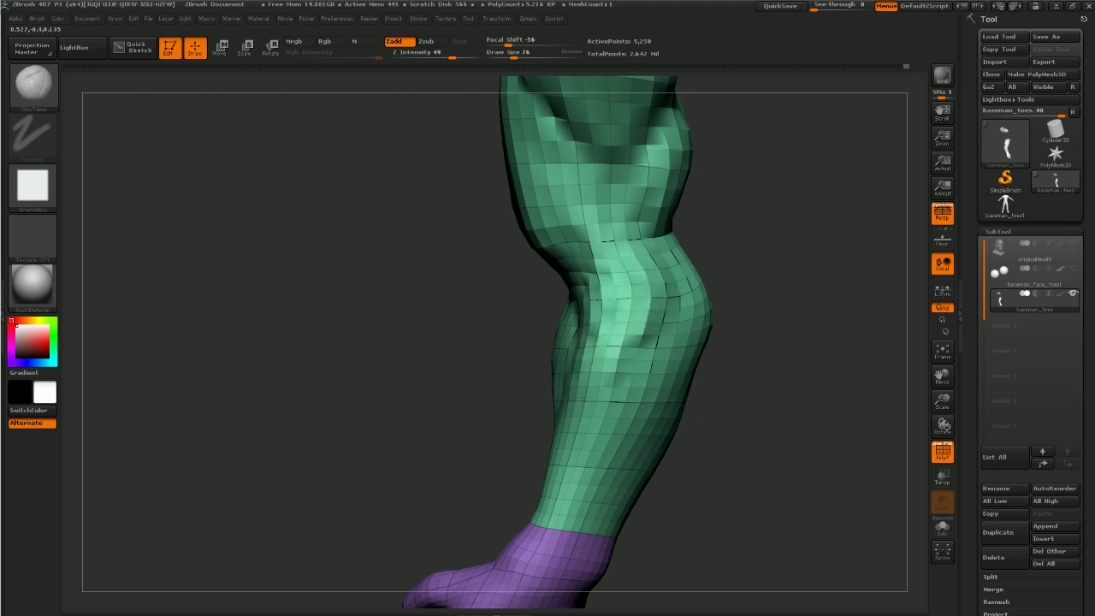
shift+drag(562, 391, 610, 321)
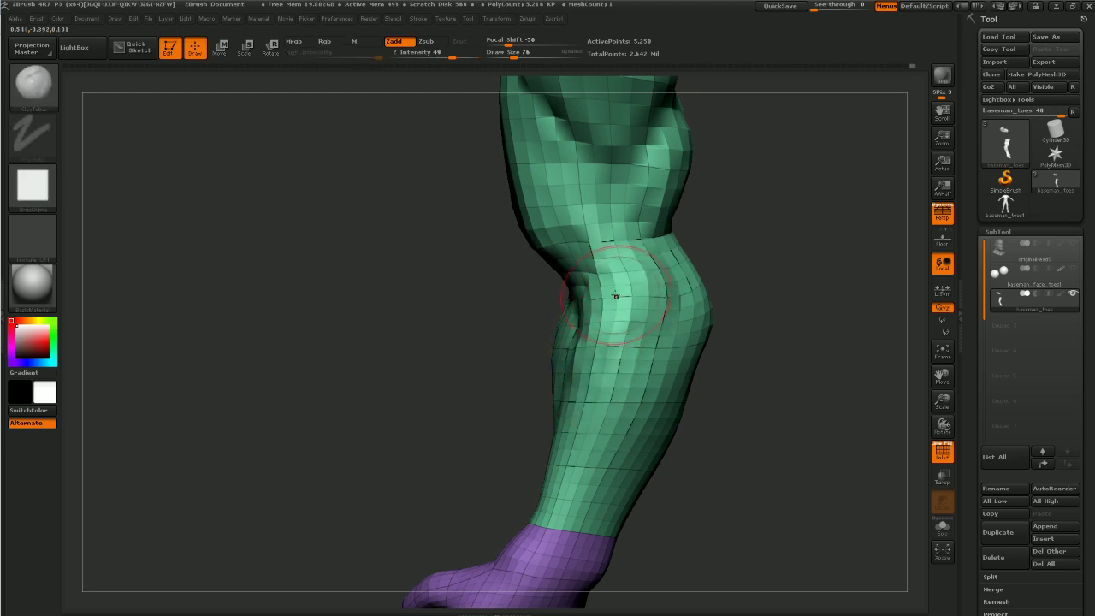
Add volume to the forearm muscles from the elbow toward the wrist with the ClayBuildup brush at draw size 76
key(b)
key(c)
key(b)
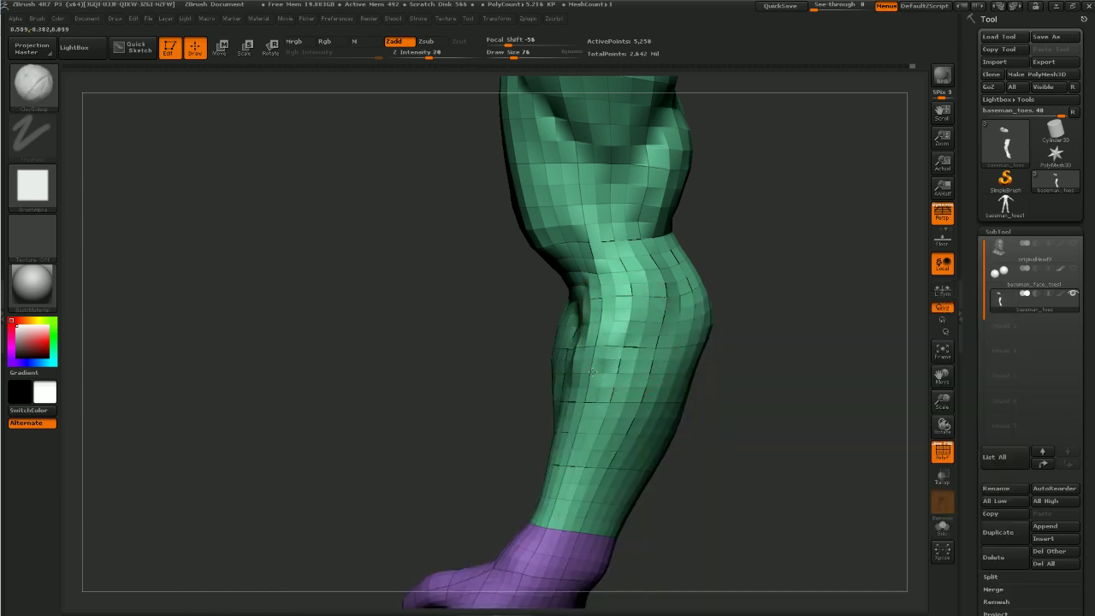
mouse_move(593, 372)
mouse_down()
mouse_move(587, 337)
mouse_move(646, 308)
mouse_move(610, 355)
mouse_up()
mouse_move(616, 307)
mouse_down()
mouse_move(576, 352)
mouse_move(609, 368)
mouse_up()
mouse_move(490, 444)
mouse_down()
mouse_move(667, 368)
mouse_move(724, 327)
mouse_up()
mouse_move(724, 327)
alt+mouse_down()
mouse_move(685, 325)
mouse_move(741, 328)
mouse_move(719, 359)
mouse_move(523, 372)
mouse_move(645, 363)
alt+mouse_up()
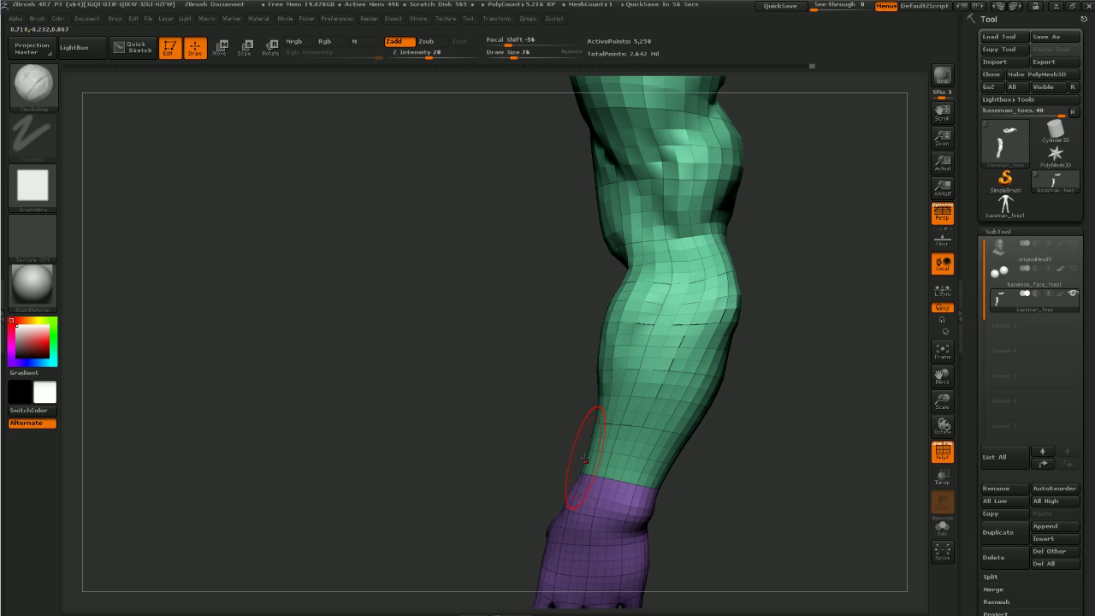
Build up the forearm muscles below the elbow with ClayBuildup strokes running toward the wrist
drag(656, 304, 672, 284)
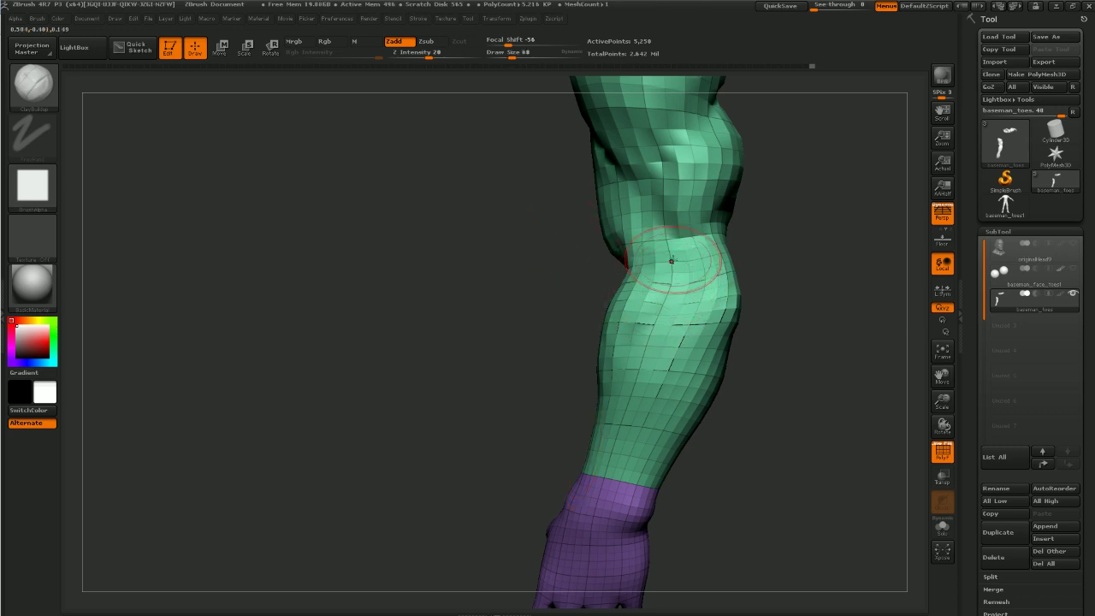
drag(606, 355, 602, 379)
mouse_move(679, 286)
mouse_down()
mouse_move(672, 355)
mouse_move(644, 402)
mouse_up()
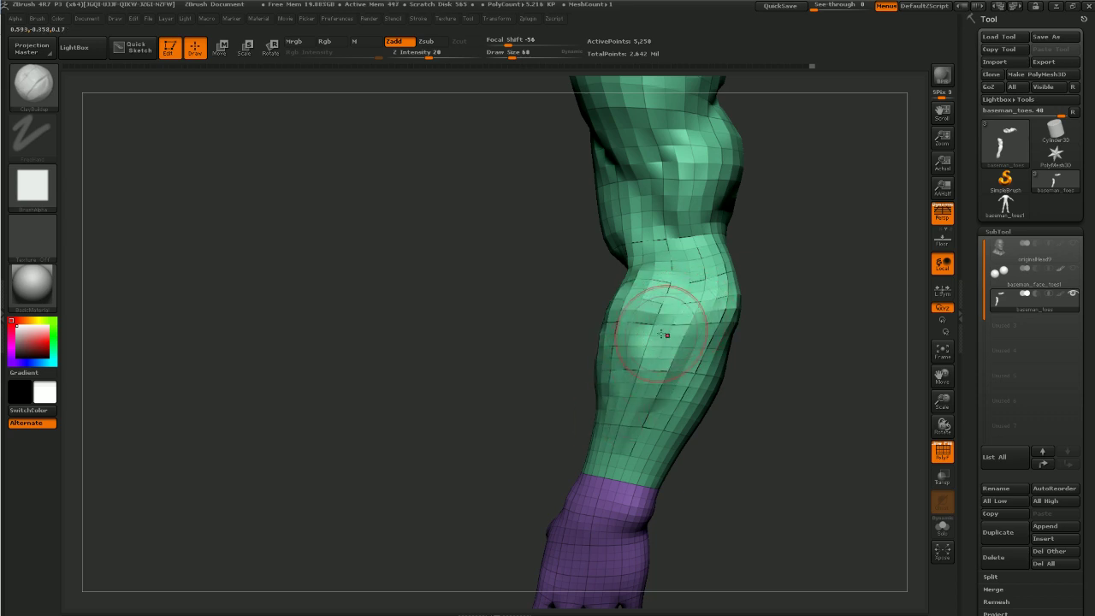
drag(670, 289, 594, 443)
drag(650, 353, 644, 366)
mouse_move(689, 284)
mouse_down()
mouse_move(663, 306)
mouse_move(682, 293)
mouse_move(629, 389)
mouse_up()
drag(633, 341, 614, 406)
mouse_move(565, 359)
mouse_down()
mouse_move(714, 342)
mouse_move(687, 327)
mouse_move(597, 402)
mouse_up()
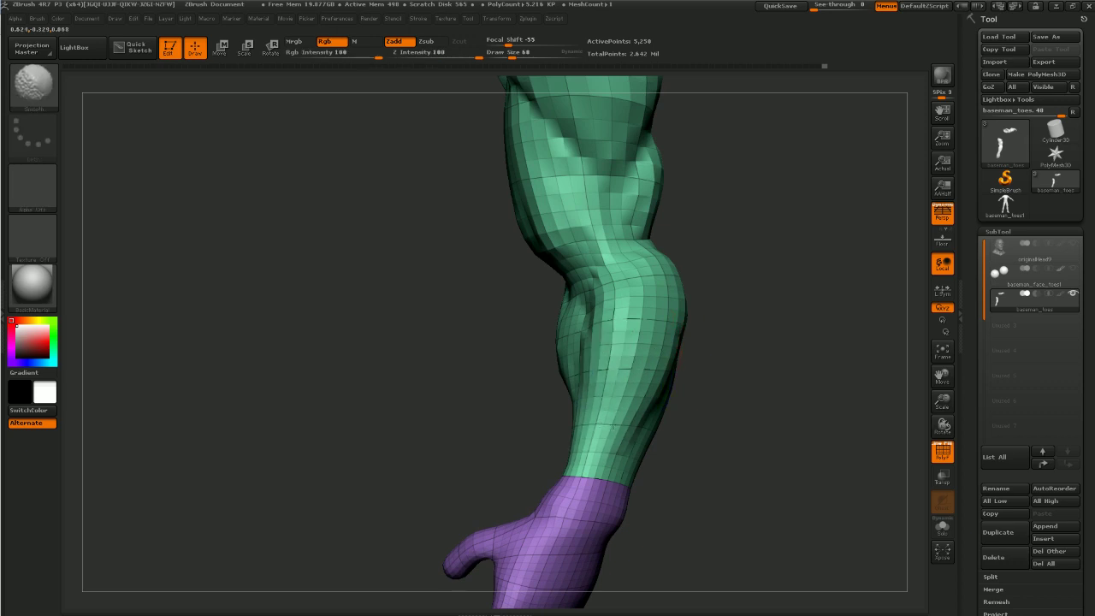
Sculpt the index finger's knuckle and joints on the back of the hand with a smaller ClayBuildup brush
mouse_move(578, 471)
mouse_down()
mouse_move(593, 387)
mouse_move(576, 419)
mouse_up()
mouse_move(539, 489)
mouse_down()
mouse_move(516, 460)
mouse_move(563, 494)
mouse_move(514, 457)
mouse_move(647, 367)
mouse_move(643, 375)
mouse_move(589, 351)
mouse_move(553, 422)
mouse_up()
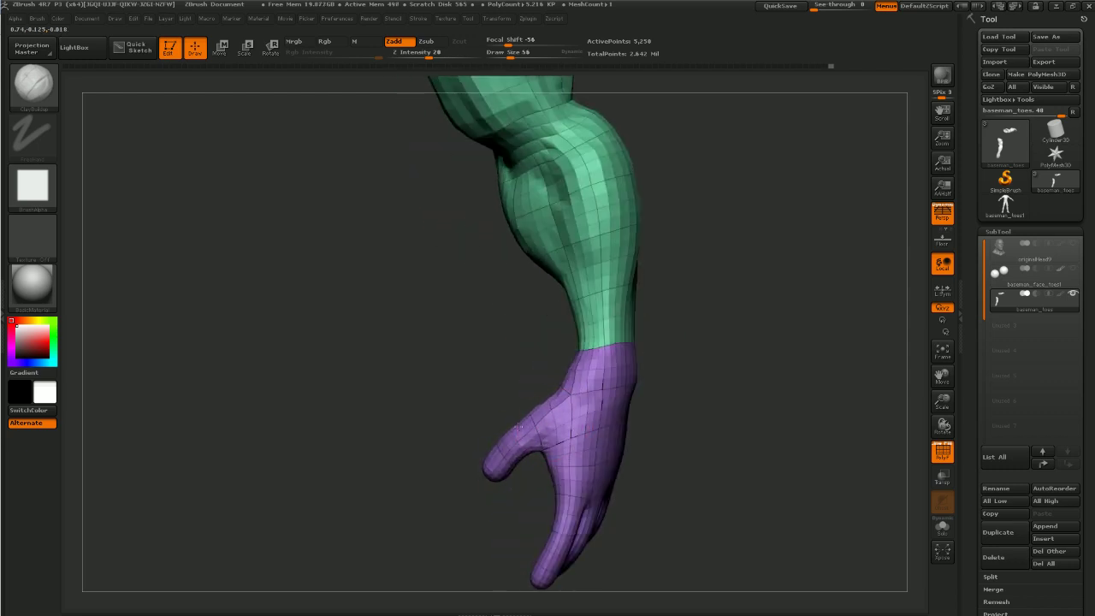
mouse_move(644, 361)
mouse_down()
mouse_move(672, 402)
mouse_move(714, 397)
mouse_move(662, 469)
mouse_up()
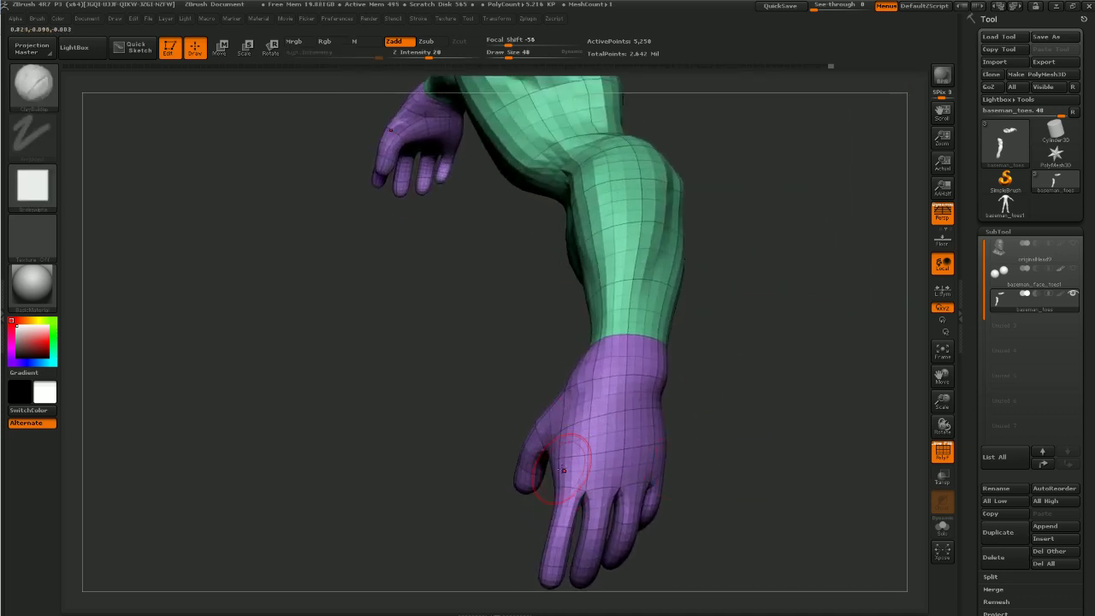
mouse_move(511, 510)
mouse_down()
mouse_move(582, 504)
mouse_move(564, 547)
mouse_move(462, 497)
mouse_move(580, 376)
mouse_up()
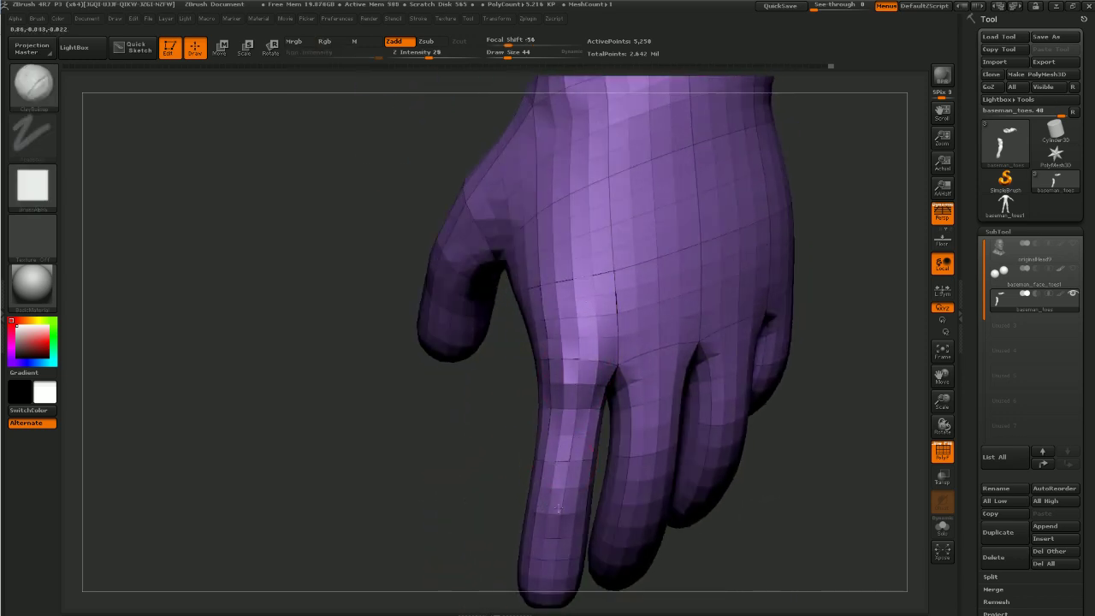
mouse_move(484, 505)
alt+mouse_down()
mouse_move(470, 460)
mouse_move(525, 435)
alt+mouse_up()
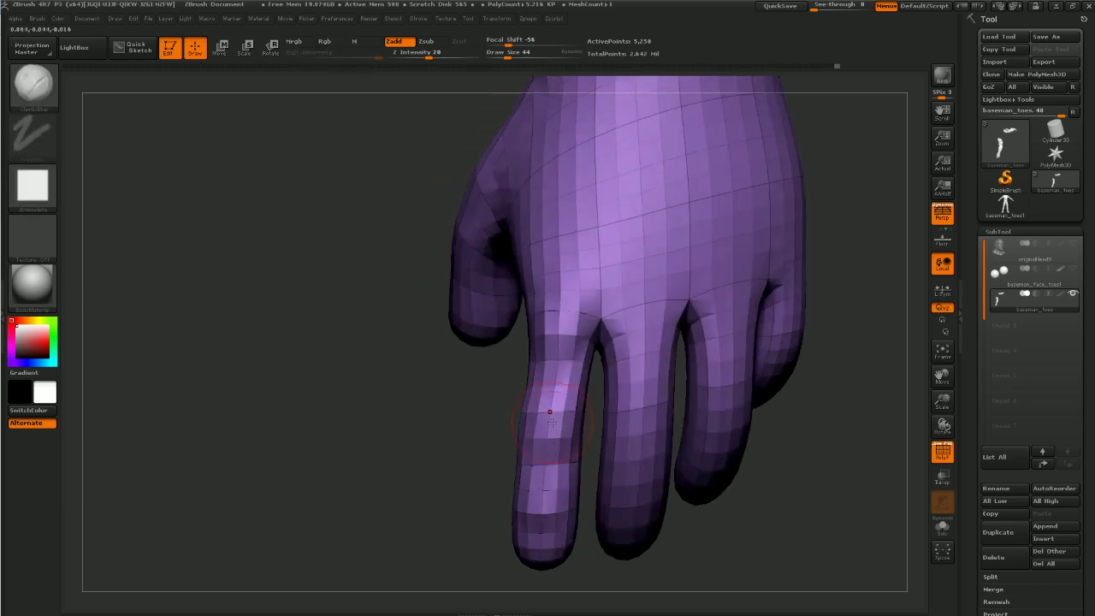
mouse_move(506, 495)
mouse_down()
mouse_move(411, 452)
mouse_move(582, 594)
mouse_move(567, 587)
mouse_move(562, 409)
mouse_move(575, 522)
mouse_move(590, 482)
mouse_up()
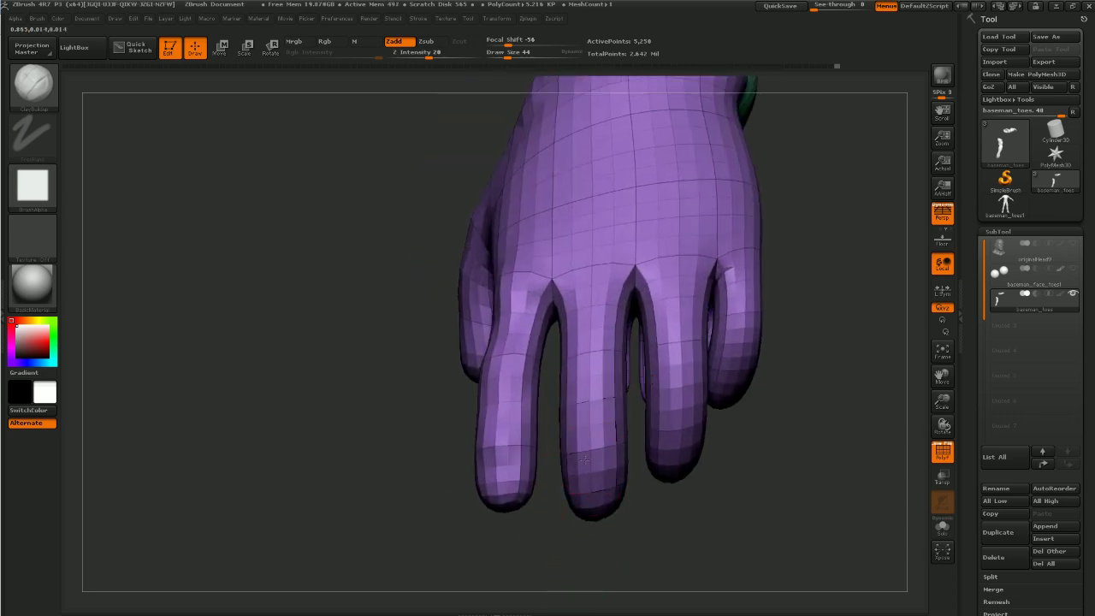
Rework the middle finger's joints, undoing a stroke, and build up its knuckle on the back of the hand
mouse_move(584, 361)
mouse_down()
mouse_move(575, 368)
mouse_move(596, 374)
mouse_move(577, 379)
mouse_up()
key(ctrl+z)
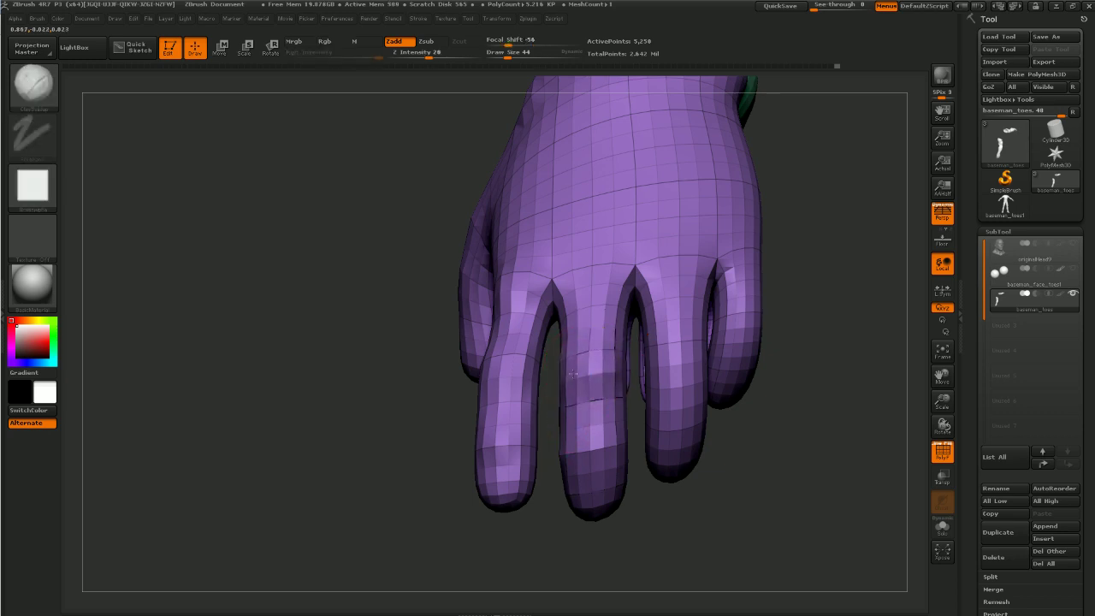
mouse_move(585, 529)
mouse_down()
mouse_move(505, 514)
mouse_move(539, 483)
mouse_up()
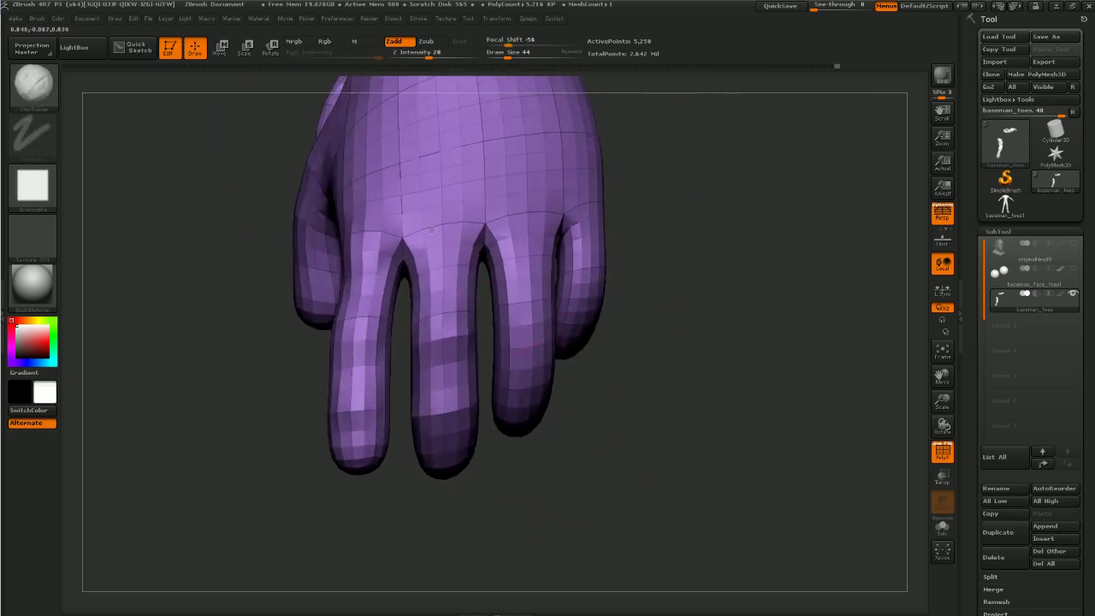
drag(431, 230, 432, 214)
mouse_move(639, 382)
mouse_down()
mouse_move(637, 453)
mouse_move(676, 462)
mouse_up()
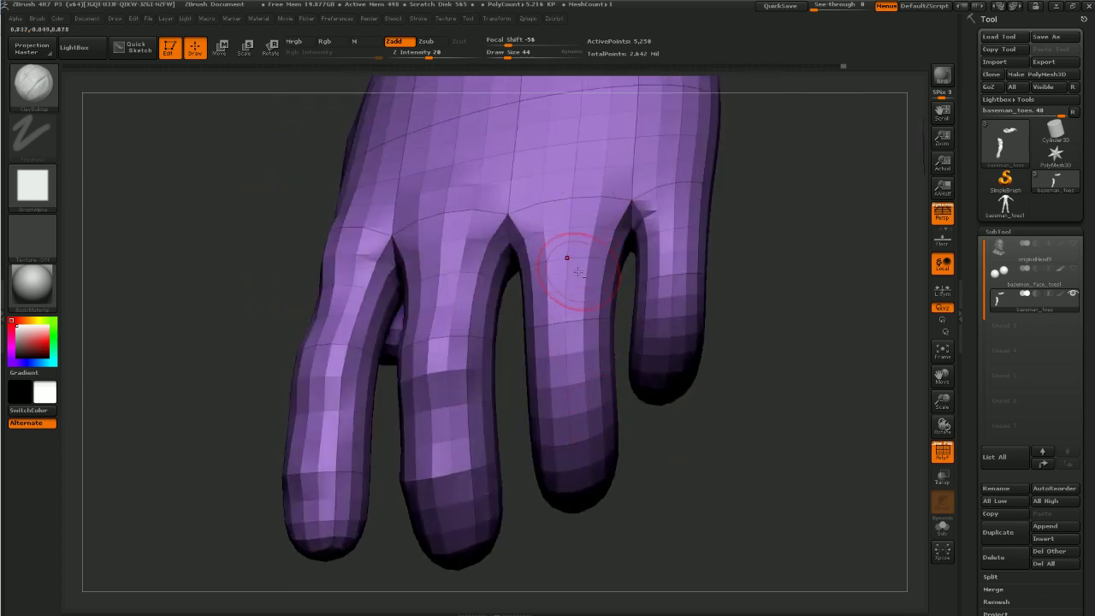
Enlarge the brush to draw size 64 and build up the knuckles and tendons across the back of the hand
key(bracketright)
mouse_move(568, 221)
mouse_down()
mouse_move(573, 180)
mouse_move(586, 190)
mouse_up()
mouse_move(810, 236)
alt+mouse_down()
mouse_move(792, 345)
mouse_move(790, 318)
mouse_move(570, 257)
alt+mouse_up()
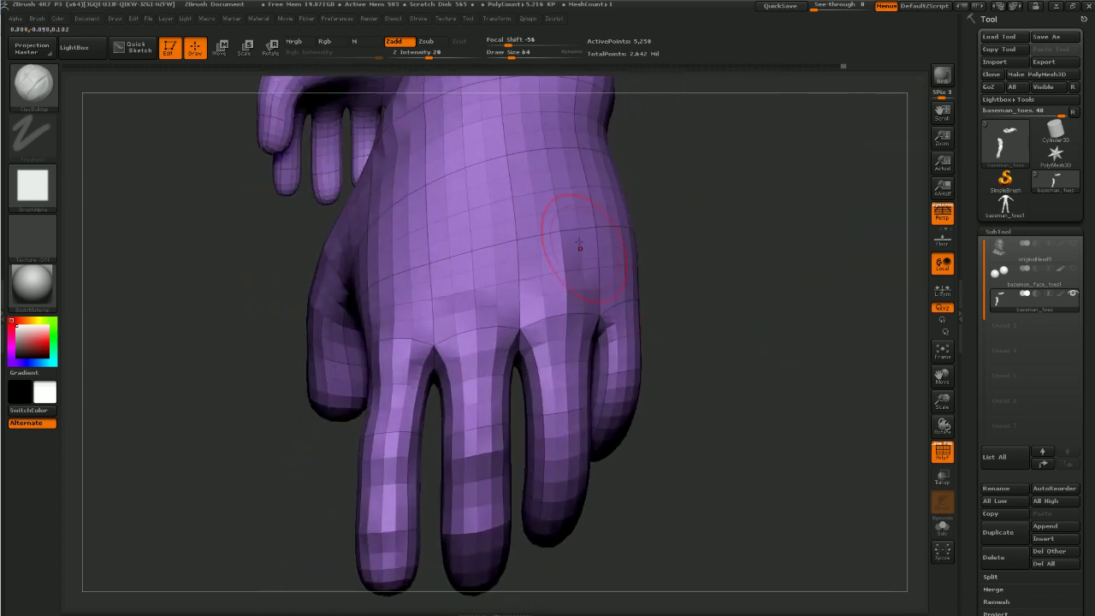
mouse_move(472, 313)
mouse_down()
mouse_move(464, 166)
mouse_move(411, 274)
mouse_move(508, 349)
mouse_move(513, 111)
mouse_up()
drag(716, 245, 647, 383)
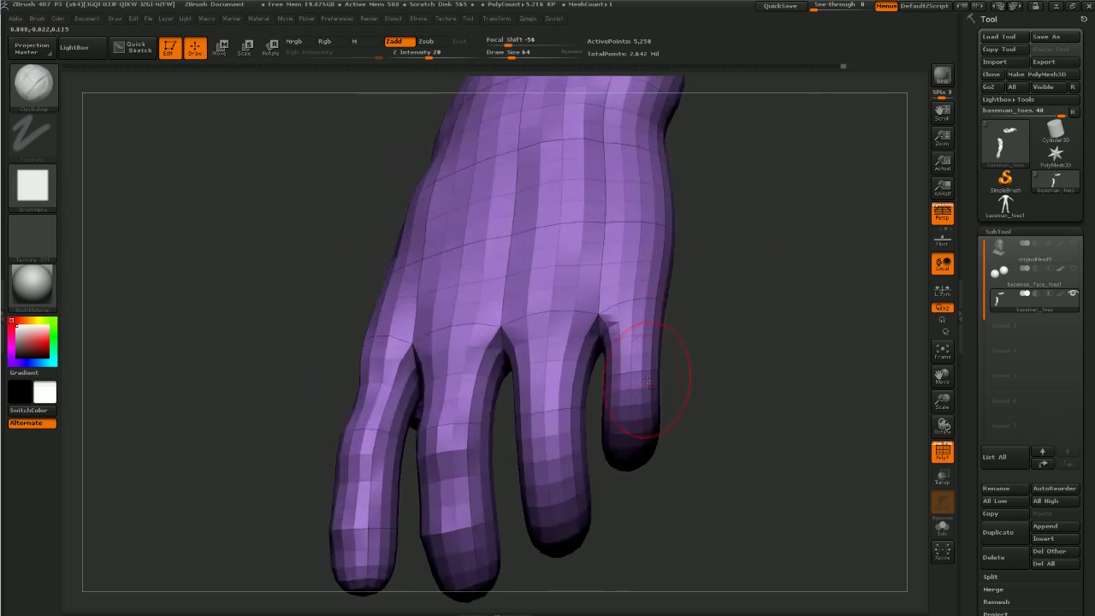
Sculpt the joints of the ring and little fingers with ClayBuildup
drag(566, 432, 542, 449)
drag(618, 540, 663, 476)
drag(553, 605, 525, 391)
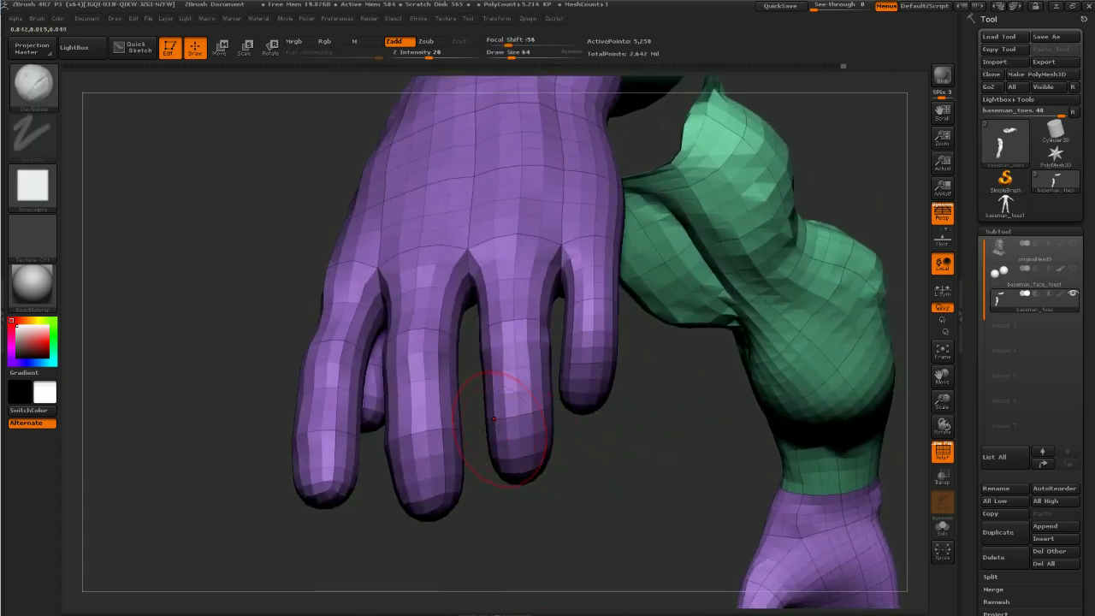
drag(620, 472, 585, 419)
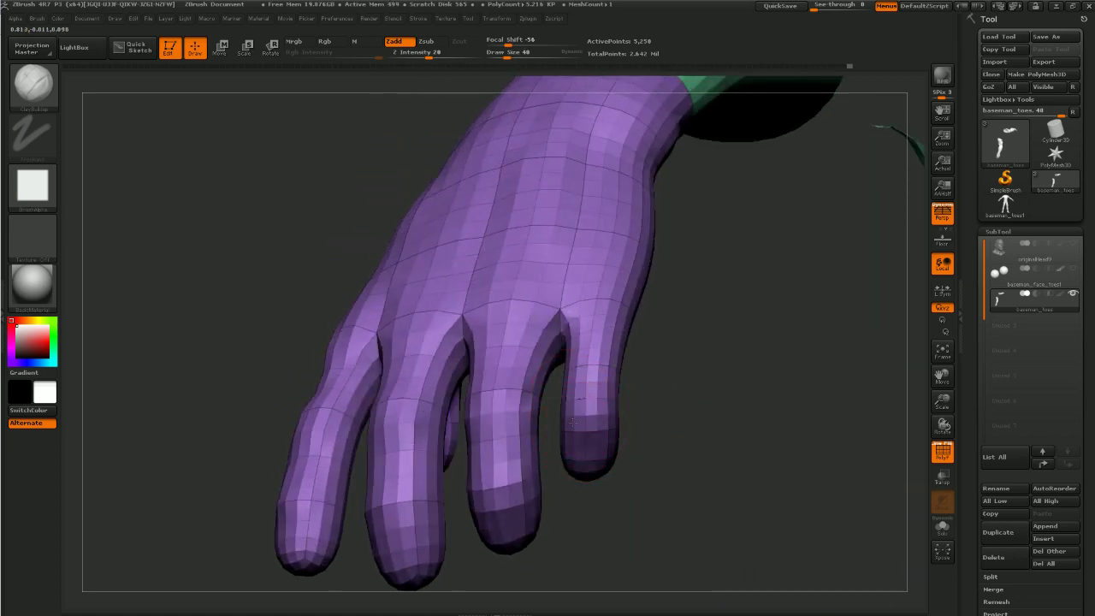
drag(675, 367, 568, 351)
drag(707, 318, 652, 327)
Refine the surfaces of the fingers and hand with ClayBuildup strokes and smooth them
drag(685, 248, 733, 313)
drag(635, 485, 629, 588)
drag(513, 419, 511, 462)
drag(517, 354, 547, 334)
mouse_move(706, 204)
mouse_down()
mouse_move(675, 214)
mouse_move(663, 238)
mouse_up()
shift+drag(623, 355, 648, 374)
drag(713, 252, 648, 234)
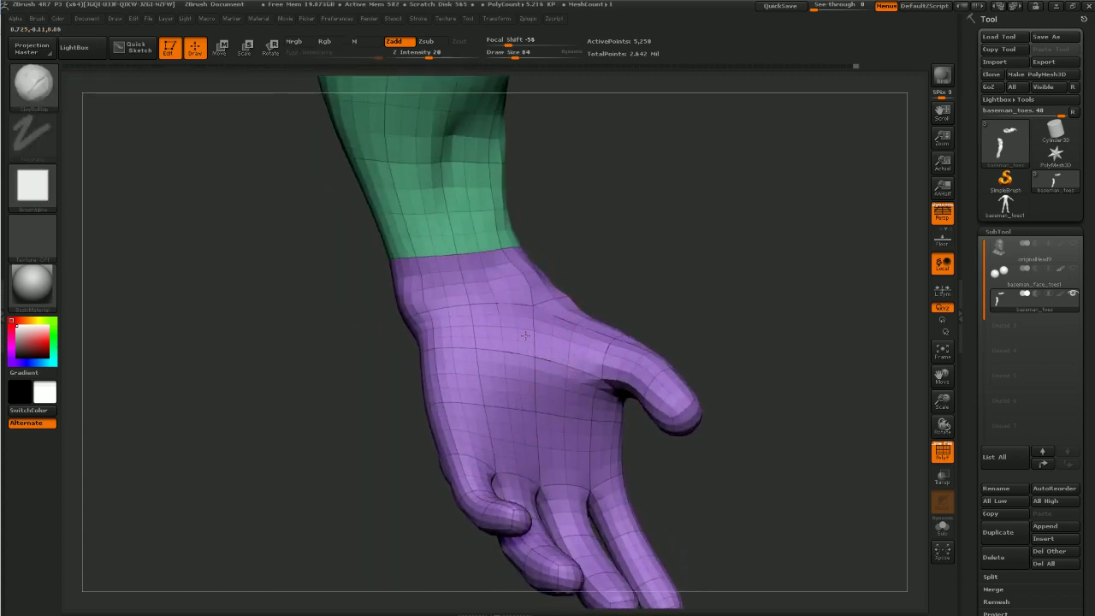
Build up the fleshy thumb base on the palm and define the hollow beside it with ClayBuildup and smoothing
mouse_move(552, 374)
shift+mouse_down()
mouse_move(588, 407)
mouse_move(587, 382)
shift+mouse_up()
drag(723, 284, 665, 291)
drag(758, 385, 687, 415)
key(shift+d)
key(shift+d)
drag(301, 412, 503, 441)
mouse_move(481, 458)
mouse_down()
mouse_move(440, 481)
mouse_move(477, 469)
mouse_move(490, 513)
mouse_move(470, 508)
mouse_move(483, 492)
mouse_up()
drag(520, 386, 502, 479)
key(d)
key(d)
drag(466, 548, 570, 403)
drag(689, 306, 528, 376)
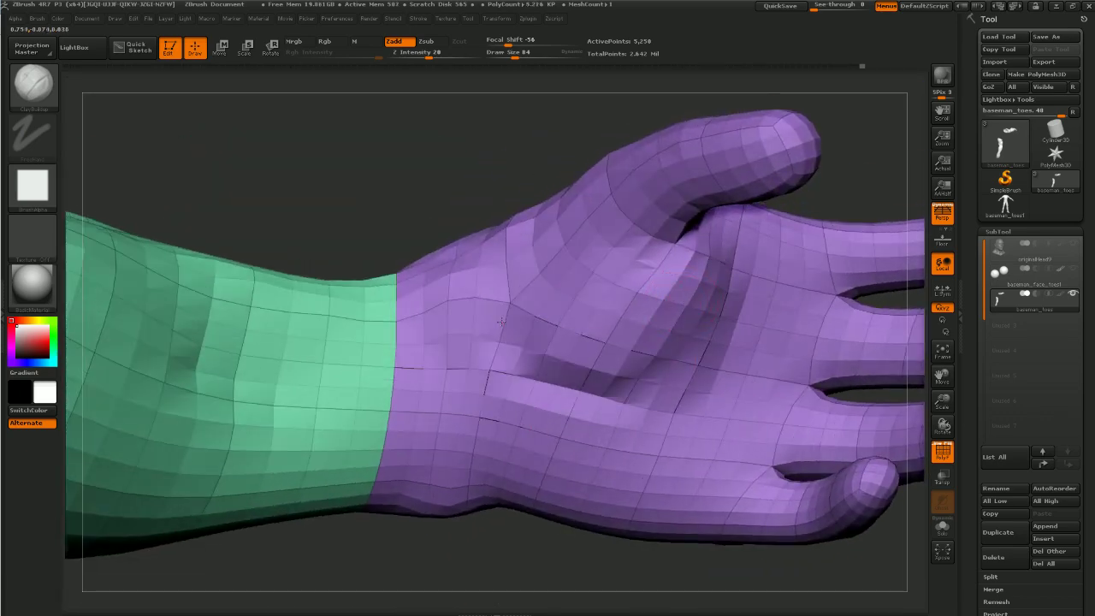
Refine the thumb and the web beside the index finger, adjusting the web's shape with the Move brush
drag(709, 306, 686, 229)
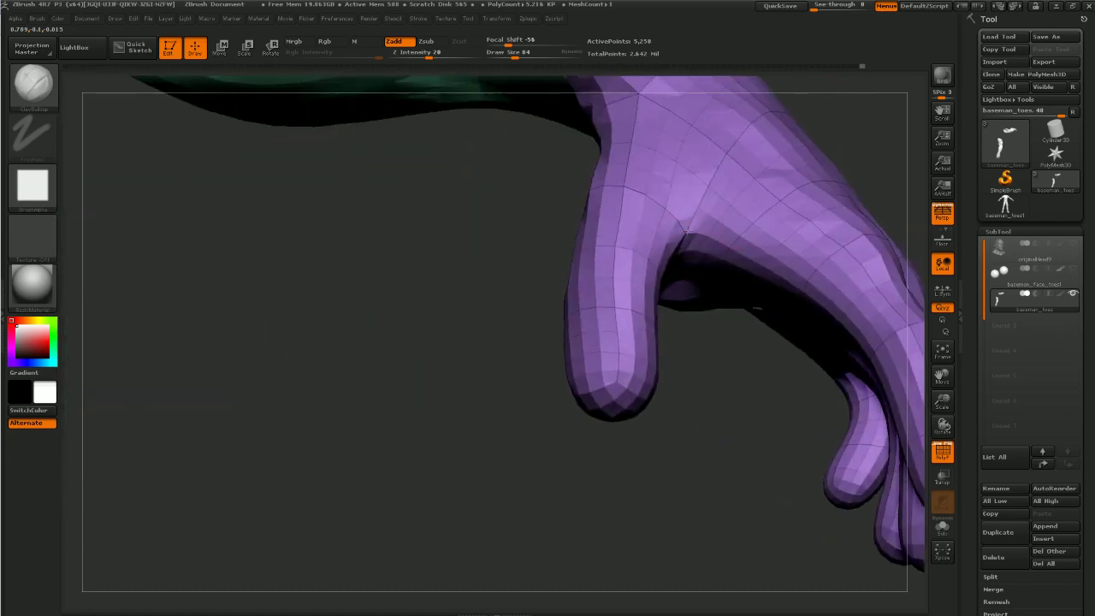
mouse_move(660, 461)
mouse_down()
mouse_move(567, 526)
mouse_move(547, 428)
mouse_move(560, 350)
mouse_up()
key(shift)
mouse_move(487, 513)
mouse_down()
mouse_move(457, 521)
mouse_move(596, 474)
mouse_up()
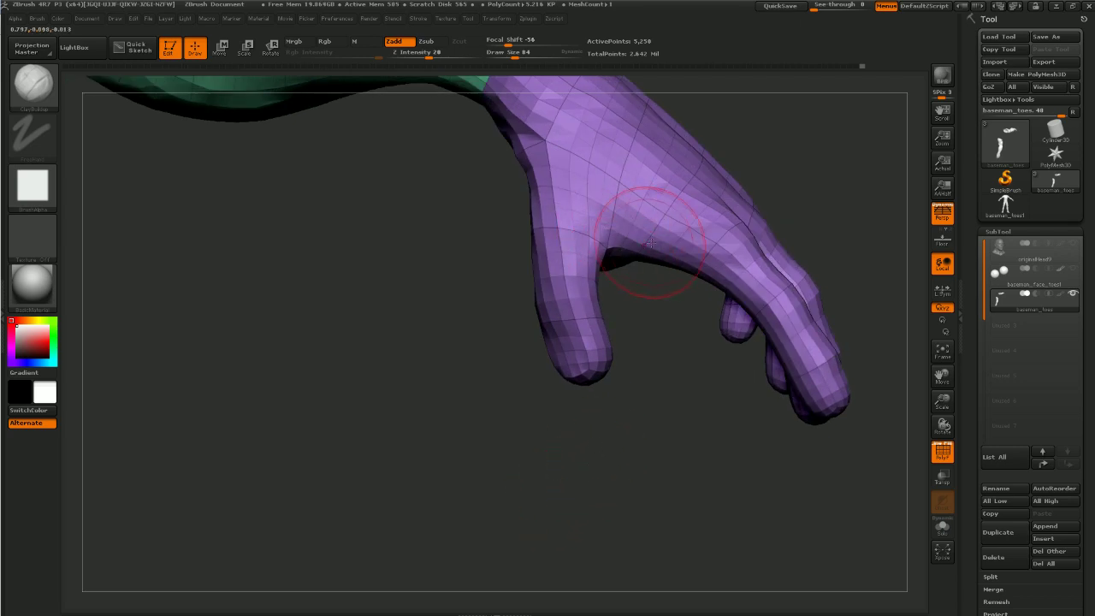
key(b)
key(m)
key(v)
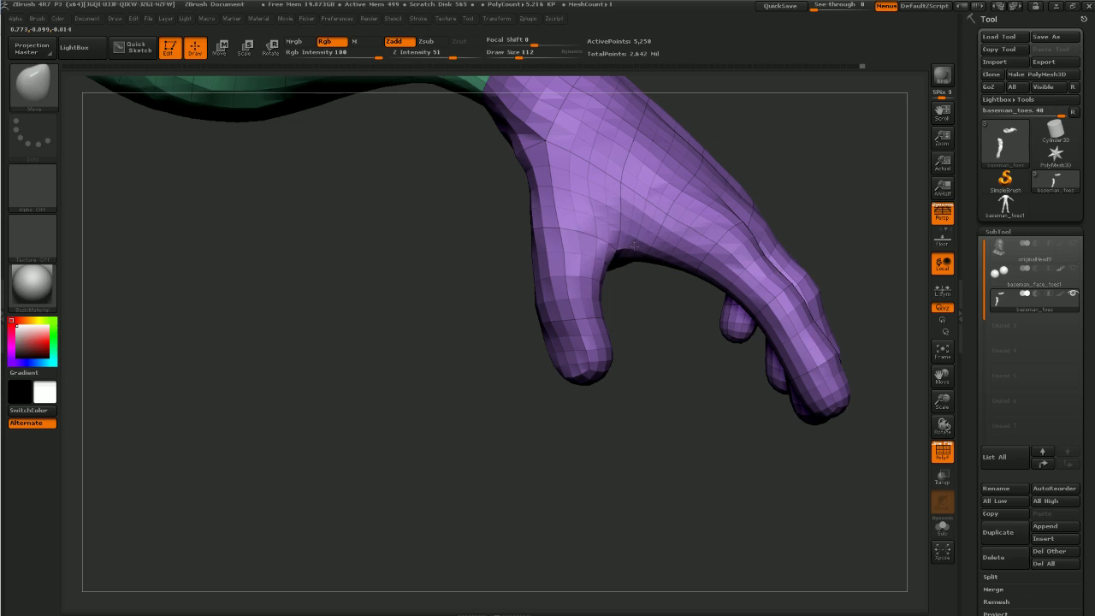
mouse_move(639, 330)
mouse_down()
mouse_move(653, 393)
mouse_move(632, 317)
mouse_up()
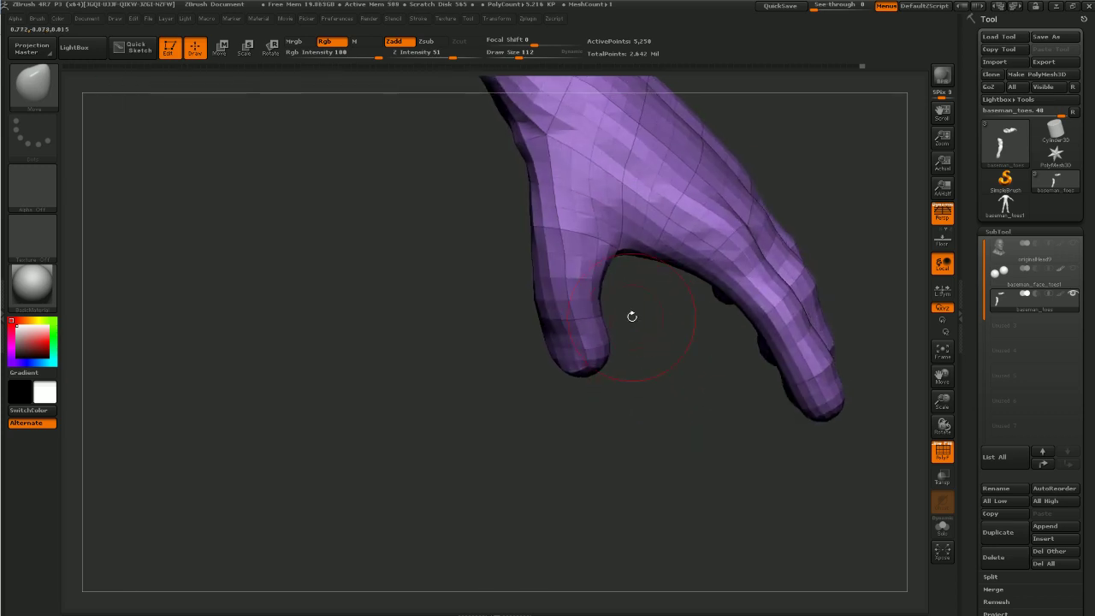
Fill in and smooth the web between thumb and index finger with a reduced ClayTubes brush
key(b)
key(c)
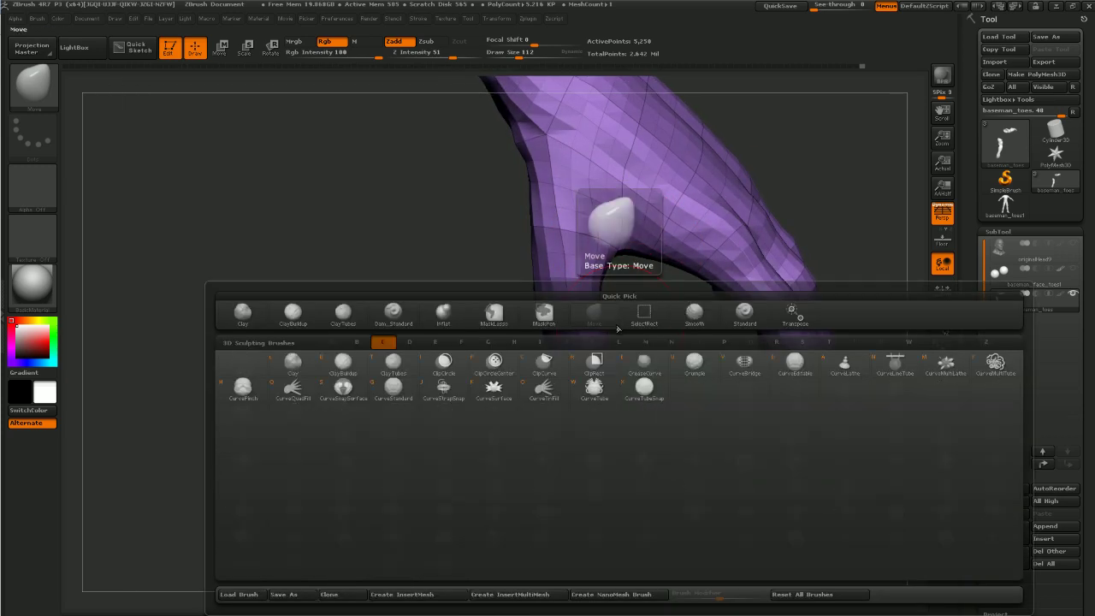
key(t)
key(p)
key(p)
key(p)
key(p)
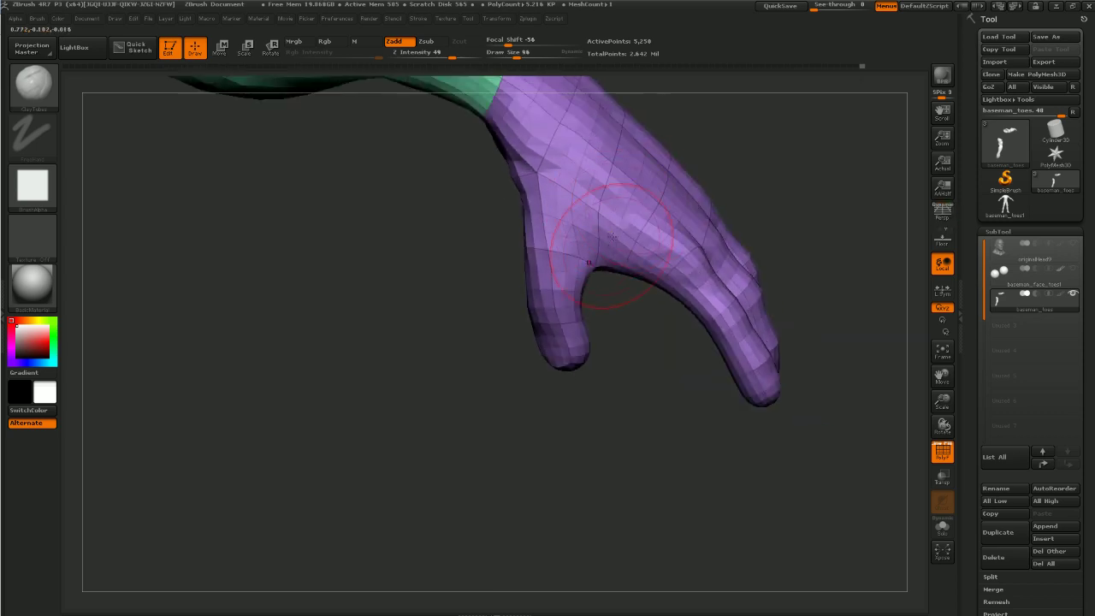
key(bracketleft)
key(bracketleft)
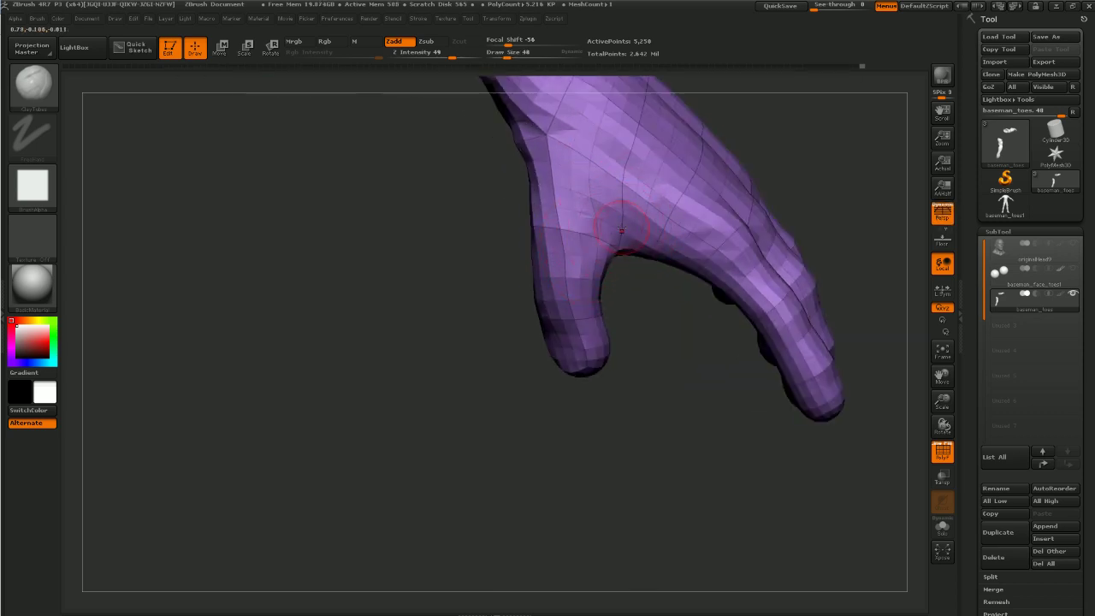
key(shift)
mouse_move(627, 235)
right_down()
mouse_move(648, 244)
mouse_move(631, 231)
mouse_move(481, 466)
mouse_move(724, 292)
mouse_move(714, 293)
right_up()
key(shift)
key(shift)
key(shift)
mouse_move(472, 400)
shift+mouse_down()
mouse_move(477, 345)
mouse_move(452, 376)
mouse_move(457, 424)
shift+mouse_up()
Build up the heel of the palm on the little-finger side with an enlarged ClayBuildup brush and smooth it
key(b)
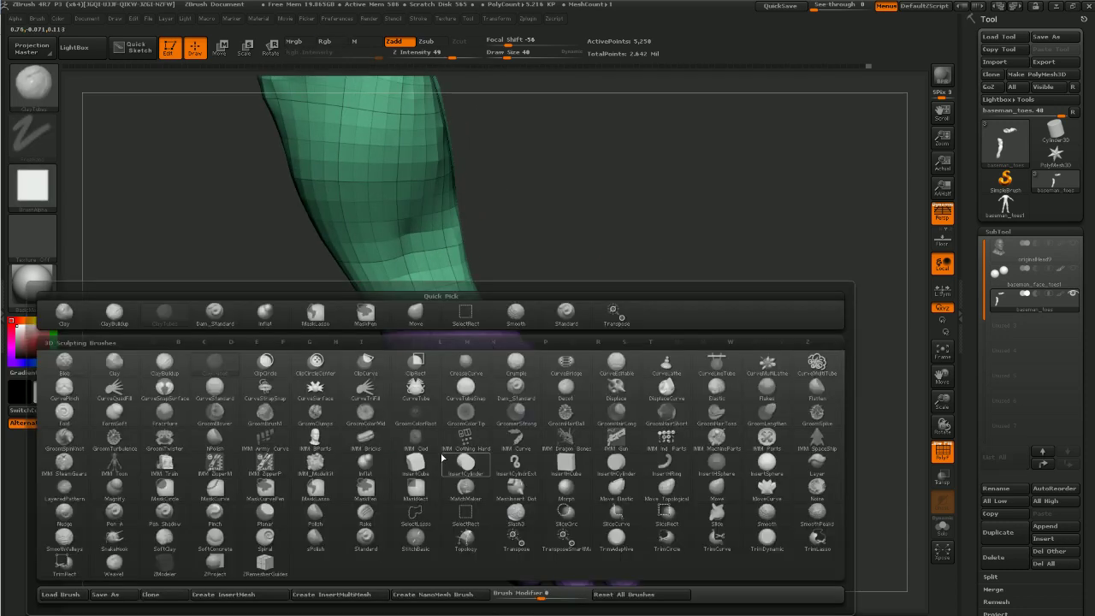
key(c)
key(b)
key(])
key(])
key(])
key(])
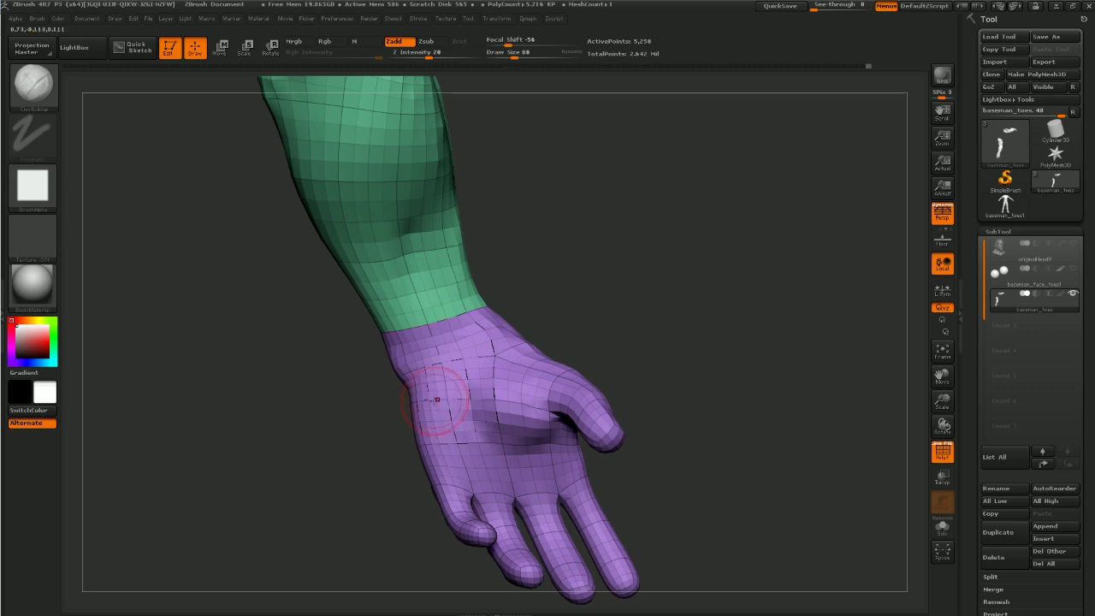
mouse_move(436, 385)
mouse_down()
mouse_move(430, 437)
mouse_move(416, 402)
mouse_move(480, 432)
mouse_up()
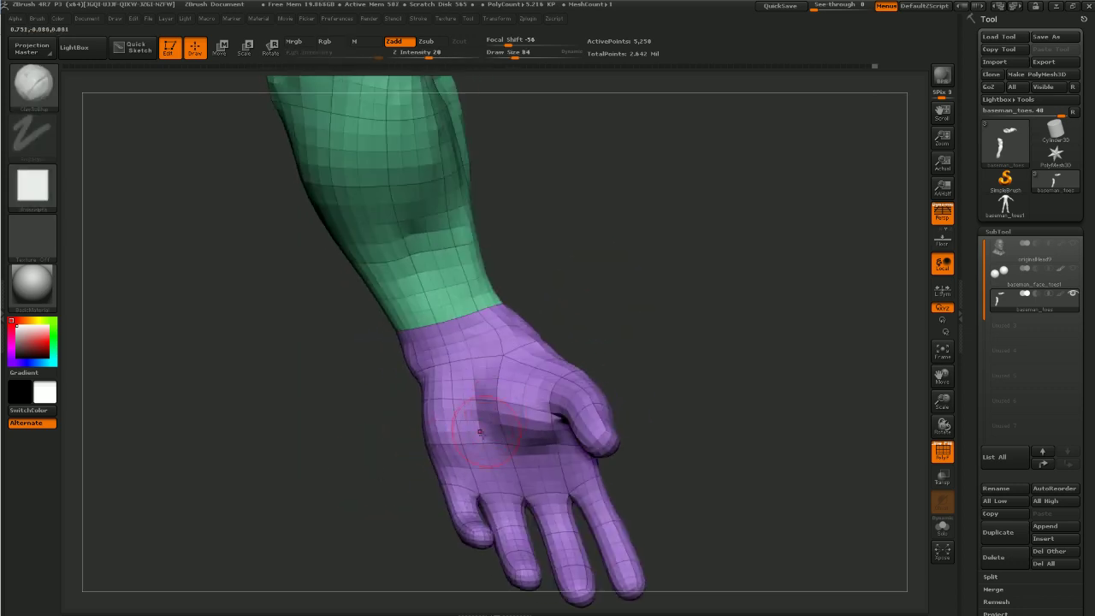
shift+drag(438, 382, 442, 421)
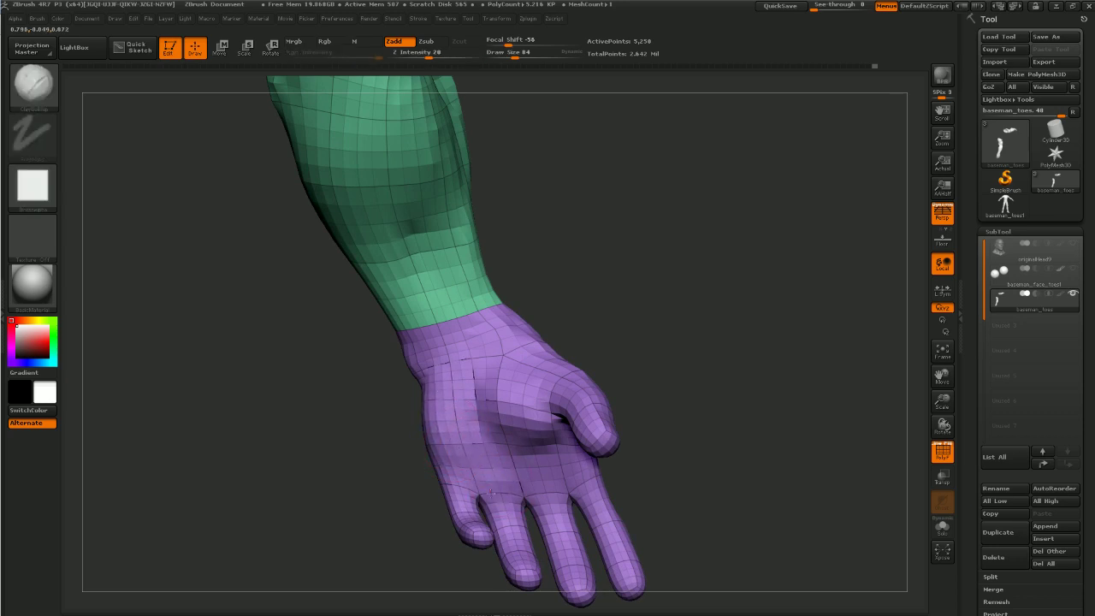
Add the ridge of palm pads along the base of the fingers and touch up the thumb
mouse_move(455, 473)
mouse_down()
mouse_move(579, 466)
mouse_move(529, 476)
mouse_move(551, 496)
mouse_up()
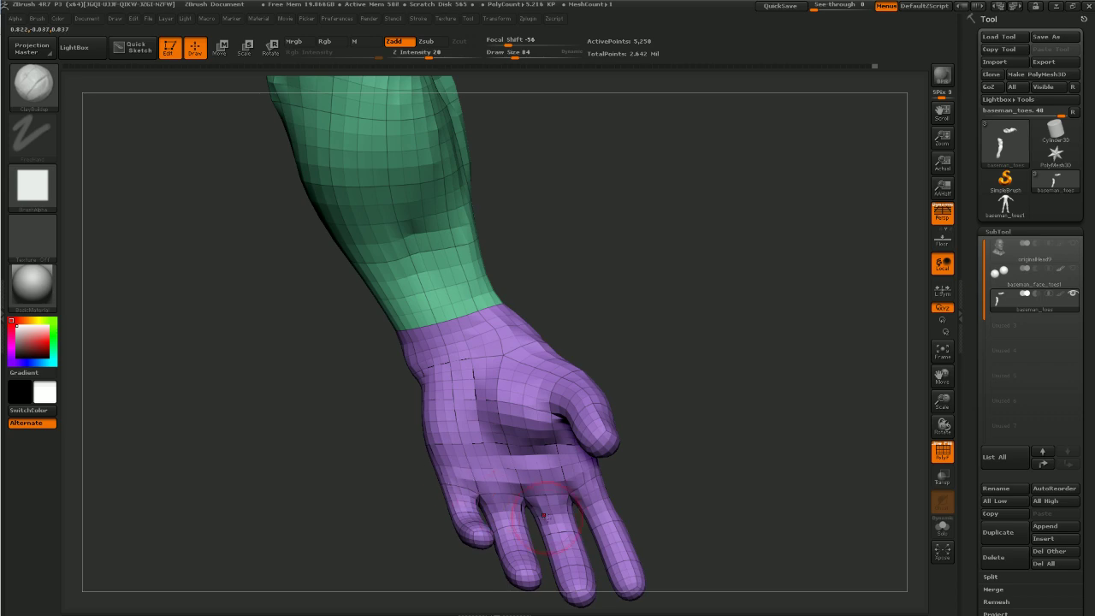
drag(643, 458, 717, 384)
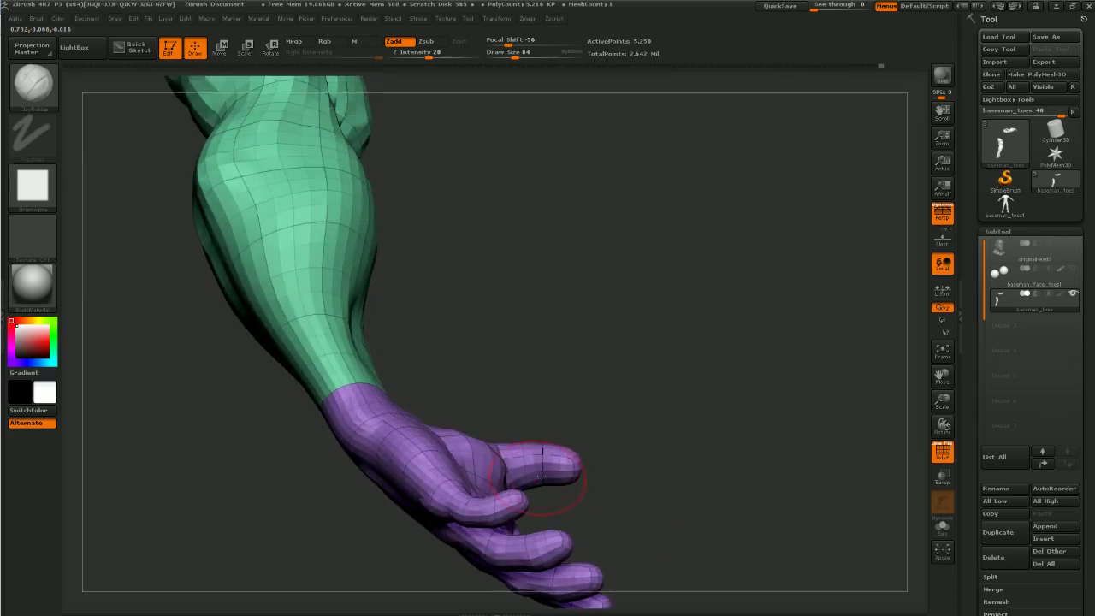
mouse_move(565, 469)
mouse_down()
mouse_move(655, 305)
mouse_move(659, 399)
mouse_move(626, 432)
mouse_move(677, 321)
mouse_move(693, 347)
mouse_move(700, 325)
mouse_move(679, 313)
mouse_move(690, 392)
mouse_move(680, 350)
mouse_move(568, 348)
mouse_move(643, 399)
mouse_move(579, 410)
mouse_move(625, 394)
mouse_up()
Sculpt the forms around the elbow and upper forearm with ClayBuildup and smooth the strokes
mouse_move(516, 394)
mouse_down()
mouse_move(692, 362)
mouse_move(571, 374)
mouse_move(606, 396)
mouse_move(436, 332)
mouse_move(488, 363)
mouse_up()
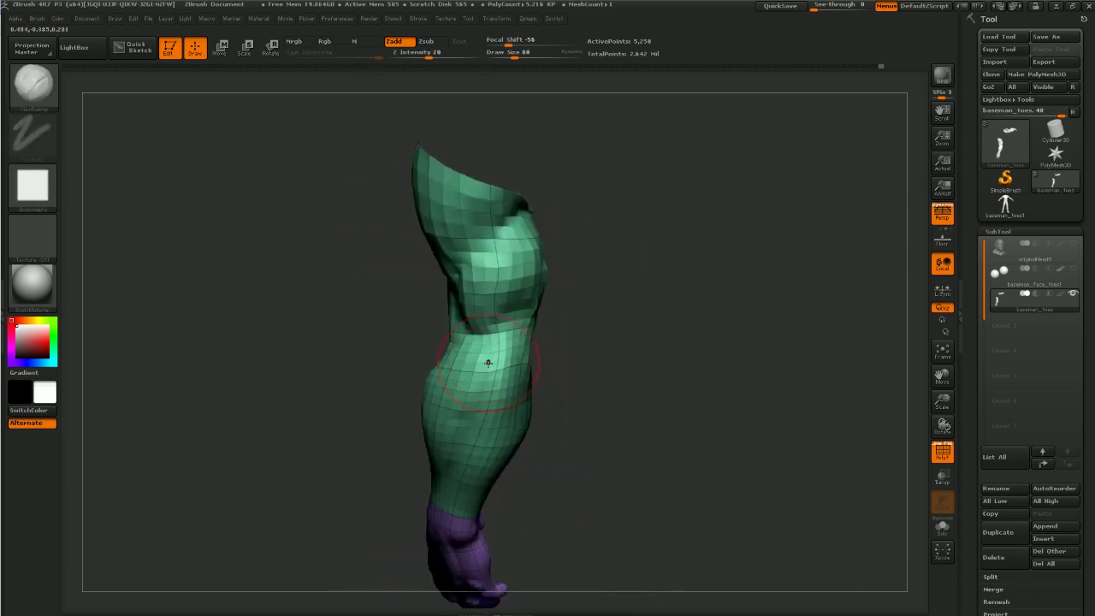
drag(564, 387, 520, 354)
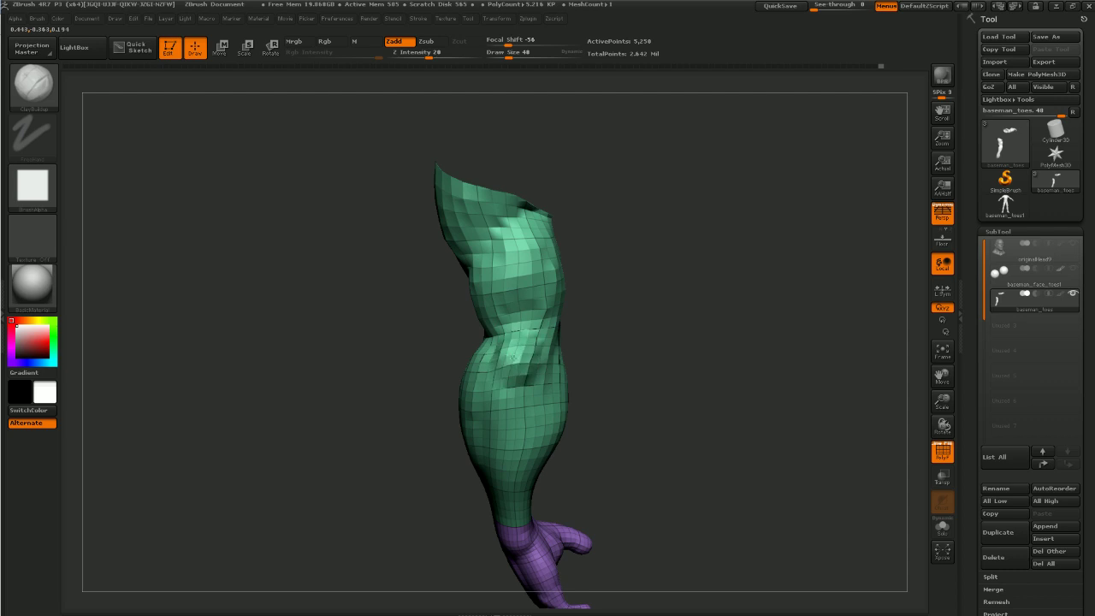
key(shift)
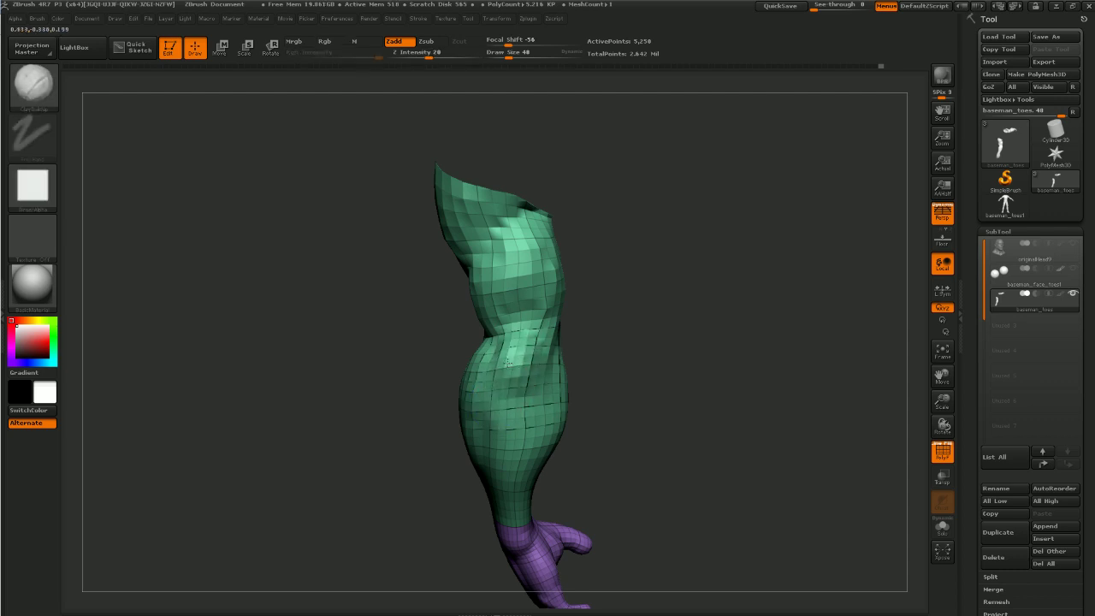
mouse_move(685, 375)
mouse_down()
mouse_move(626, 438)
mouse_move(530, 363)
mouse_up()
key(shift)
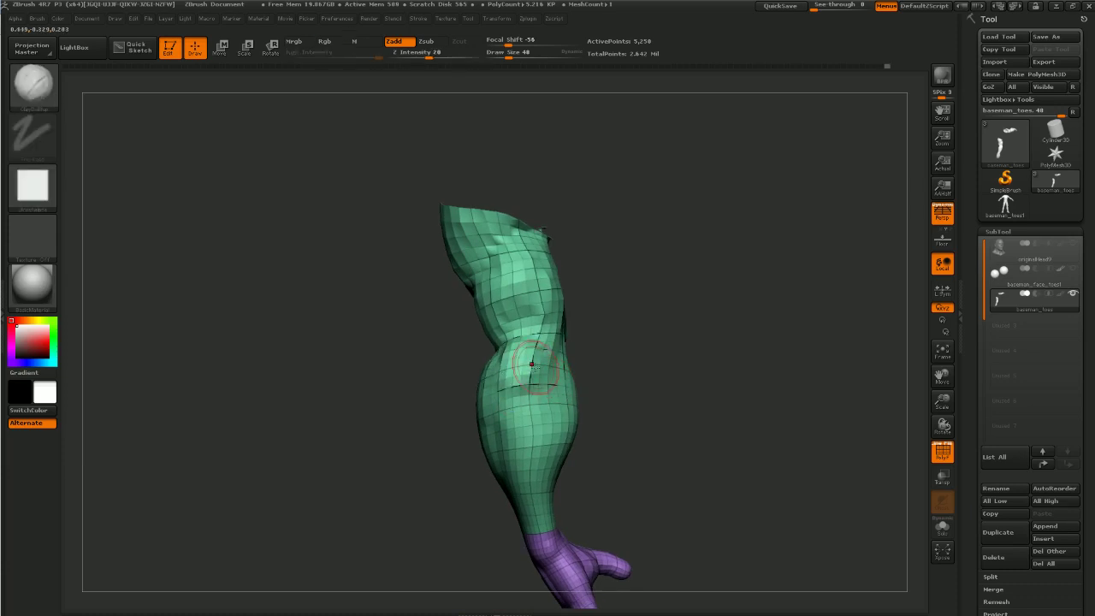
mouse_move(599, 377)
mouse_down()
mouse_move(636, 379)
mouse_move(682, 350)
mouse_move(591, 372)
mouse_move(608, 369)
mouse_move(584, 384)
mouse_up()
key(shift)
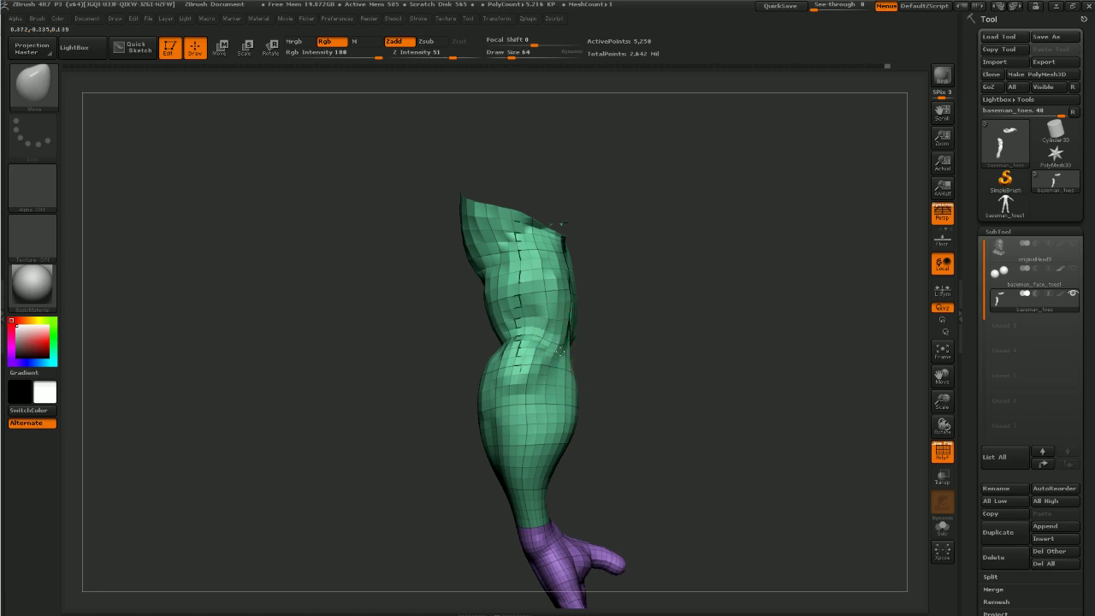
Adjust the elbow and upper arm contours with the Move brush and smooth the surface of the upper arm
drag(563, 375, 642, 312)
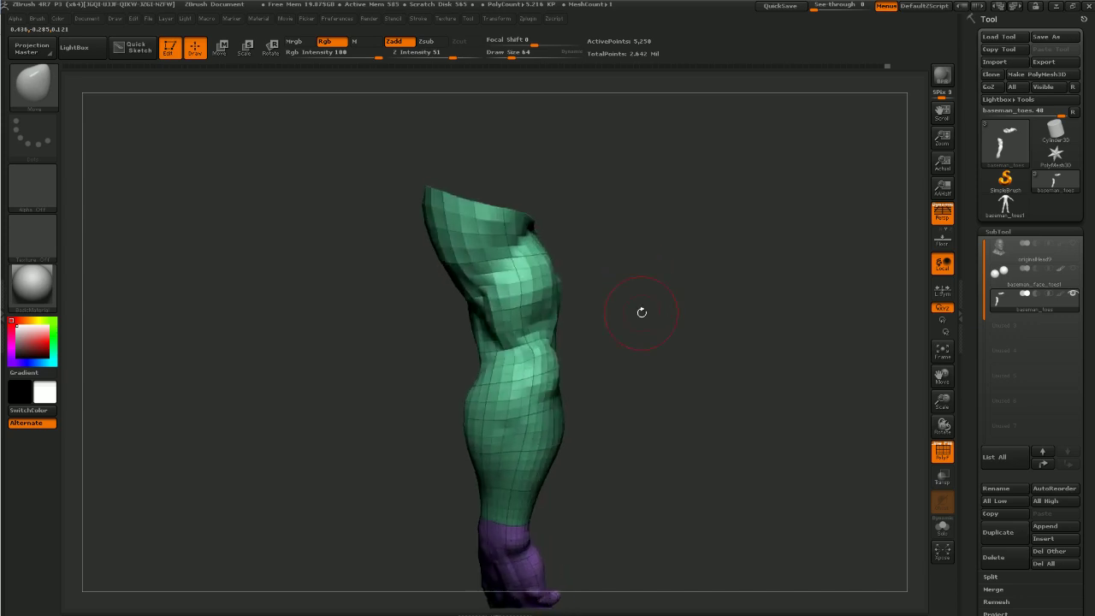
mouse_move(524, 352)
mouse_down()
mouse_move(494, 358)
mouse_move(445, 411)
mouse_move(557, 354)
mouse_move(488, 389)
mouse_move(587, 313)
mouse_move(577, 342)
mouse_move(592, 379)
mouse_move(484, 408)
mouse_up()
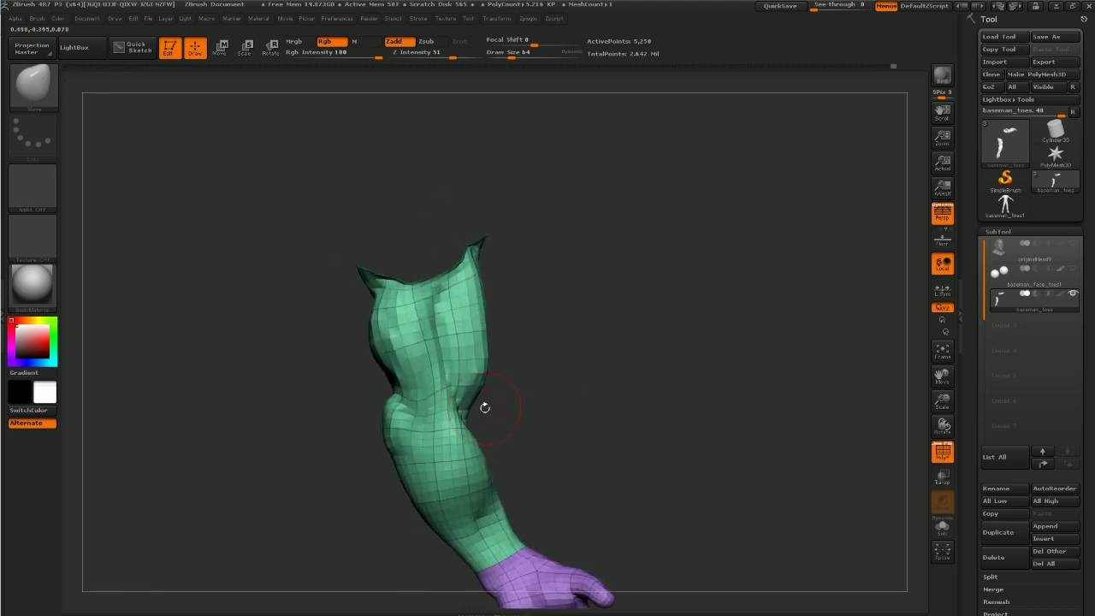
shift+drag(415, 311, 439, 408)
mouse_move(531, 392)
mouse_down()
mouse_move(525, 347)
mouse_move(599, 343)
mouse_move(535, 353)
mouse_up()
Carve the separations between the upper arm muscles and around the elbow with the Dam_Standard brush
key(b)
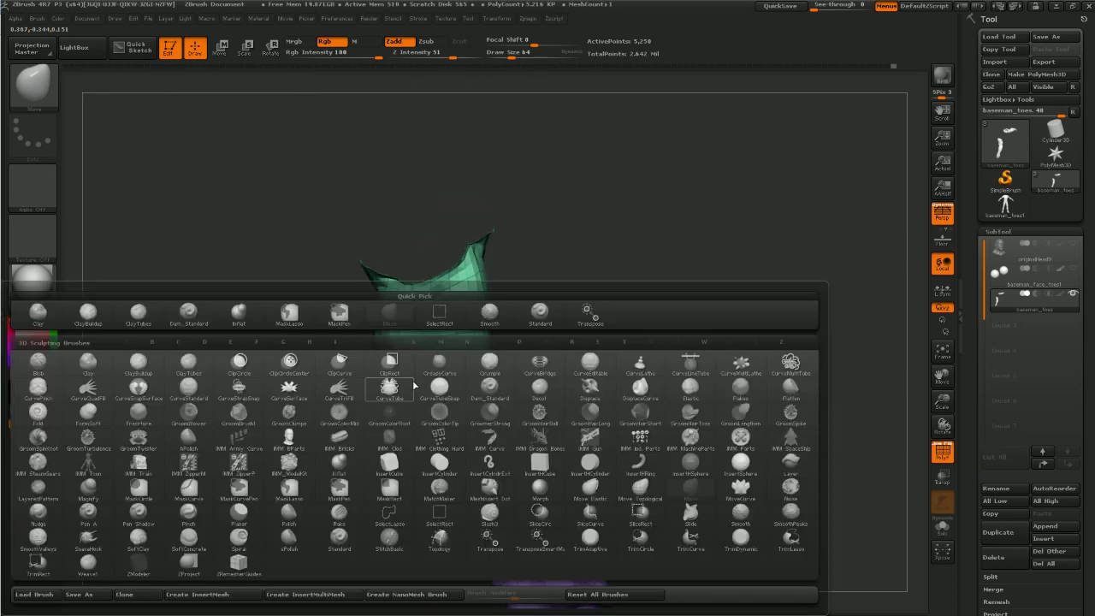
key(d)
key(s)
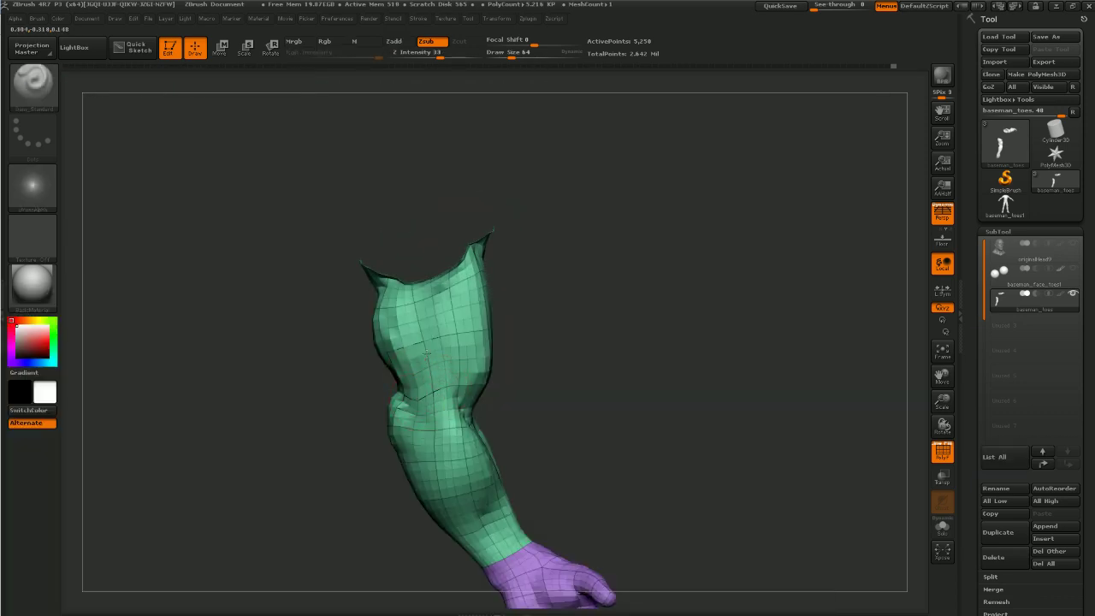
mouse_move(496, 329)
mouse_down()
mouse_move(391, 274)
mouse_move(455, 349)
mouse_up()
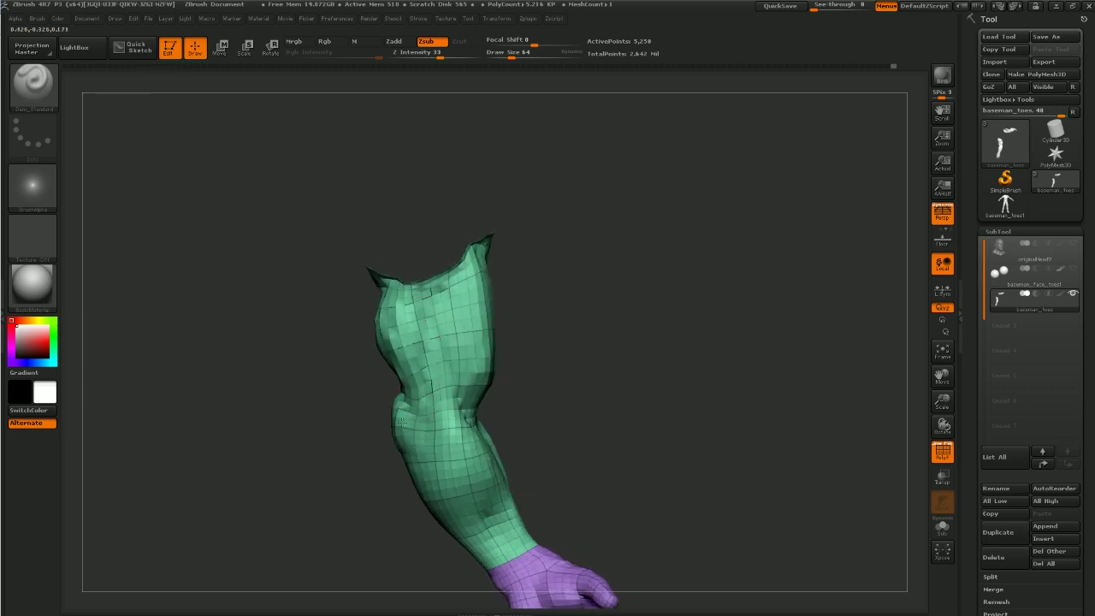
drag(401, 421, 366, 398)
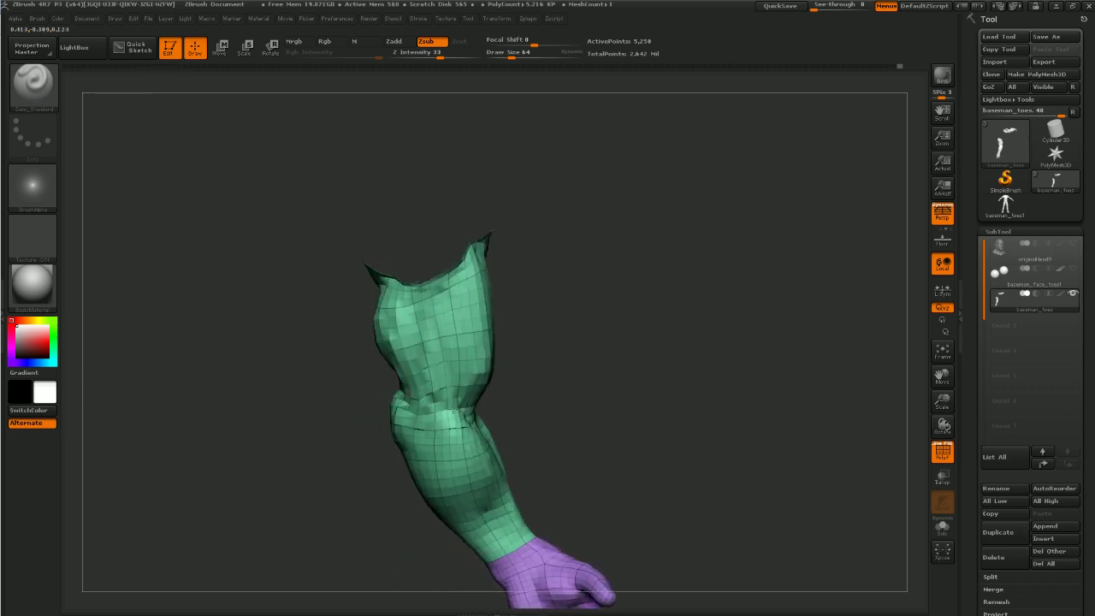
drag(534, 390, 506, 379)
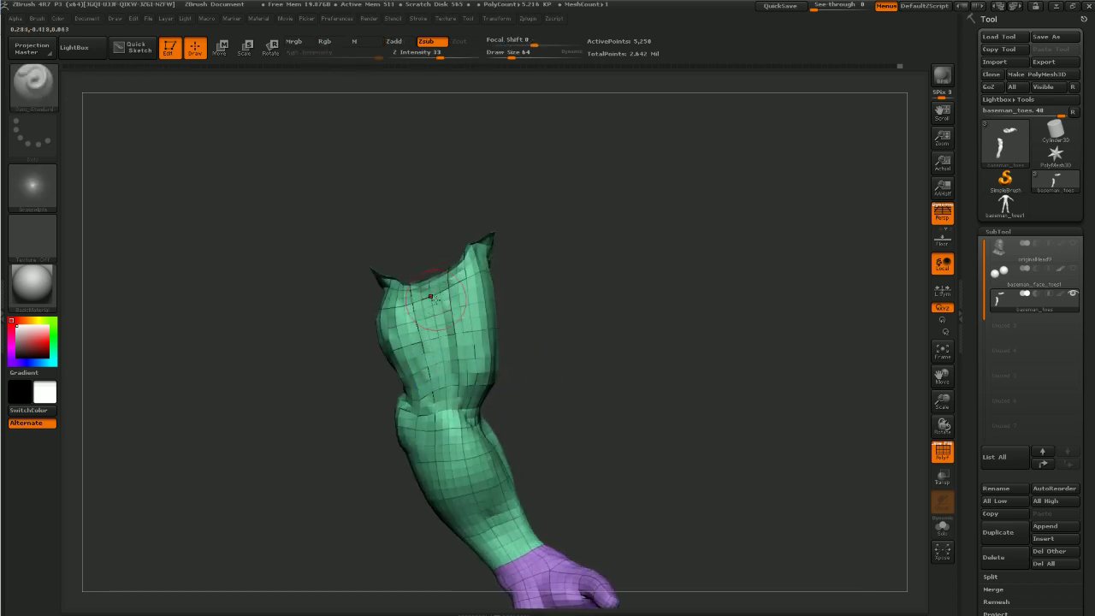
key(ctrl)
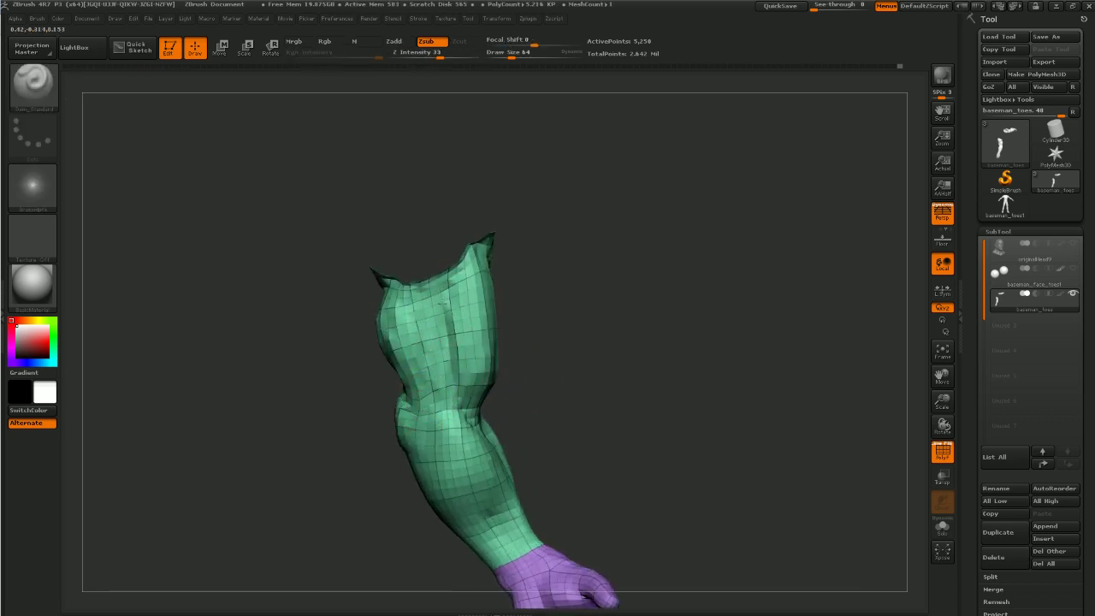
key(ctrl)
key(ctrl)
mouse_move(535, 308)
mouse_down()
mouse_move(547, 288)
mouse_move(519, 274)
mouse_move(562, 298)
mouse_move(536, 285)
mouse_up()
drag(533, 363, 456, 358)
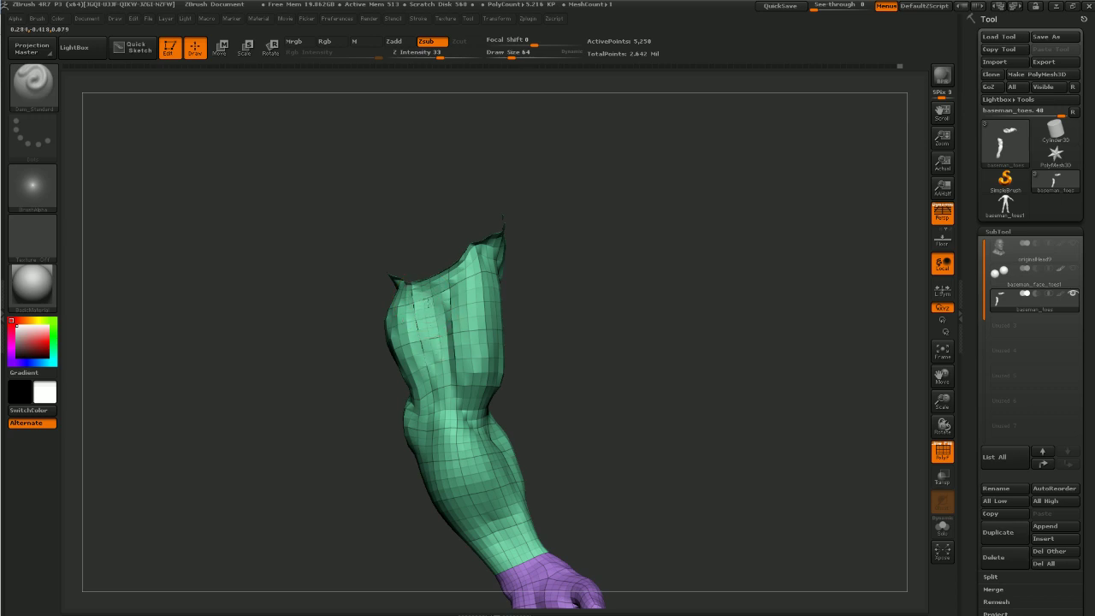
mouse_move(380, 456)
mouse_down()
mouse_move(459, 345)
mouse_move(442, 360)
mouse_up()
Build up the upper arm muscle forms above the elbow with the ClayBuildup brush
key(b)
key(c)
key(b)
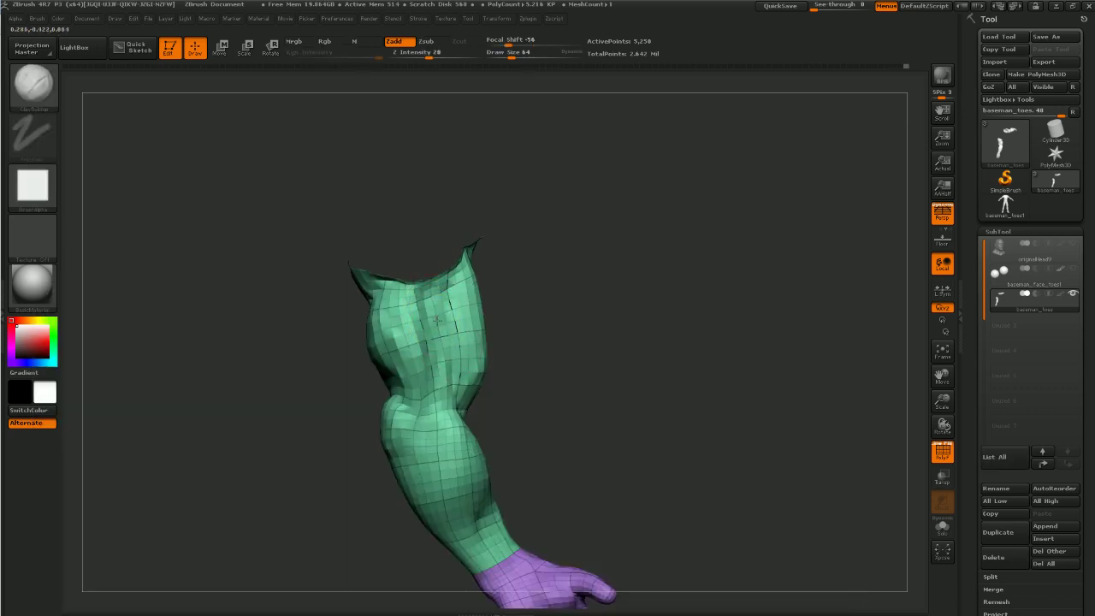
drag(357, 276, 458, 343)
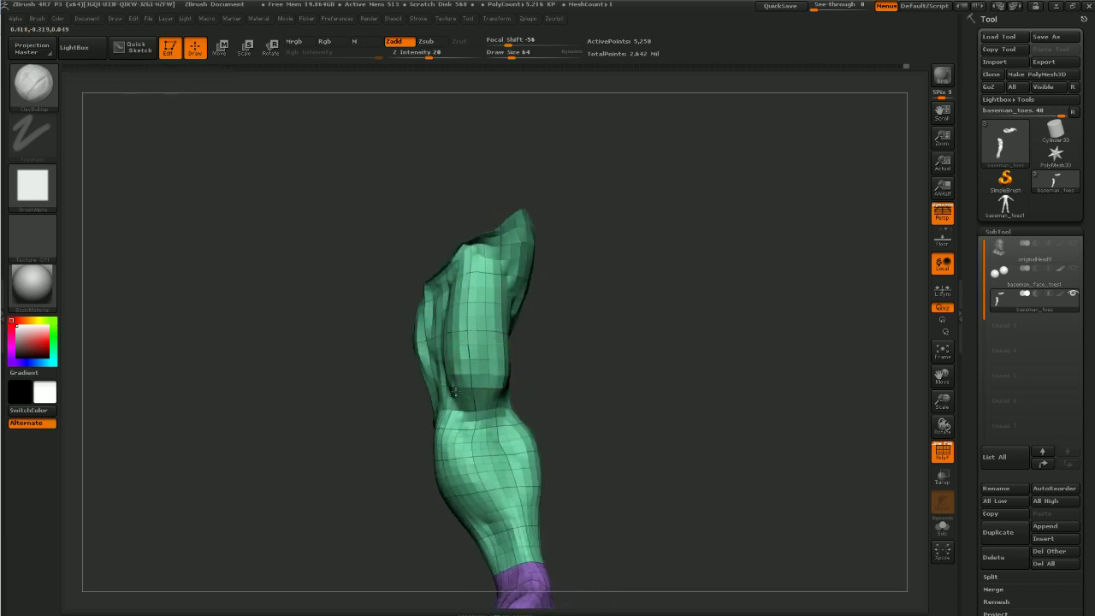
mouse_move(580, 370)
mouse_down()
mouse_move(515, 378)
mouse_move(612, 368)
mouse_move(557, 374)
mouse_move(606, 234)
mouse_move(801, 330)
mouse_move(717, 234)
mouse_move(697, 275)
mouse_up()
mouse_move(692, 313)
mouse_down()
mouse_move(712, 296)
mouse_move(716, 355)
mouse_move(692, 320)
mouse_up()
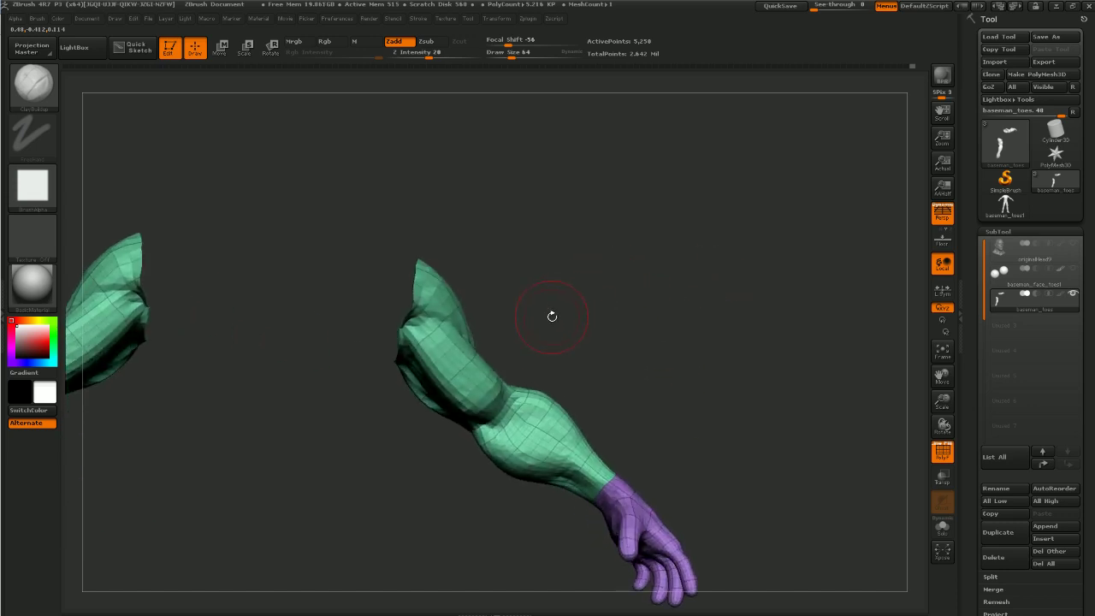
Reshape the shoulder end and upper arm silhouette with the Move brush at draw size 80
key(b)
key(m)
key(v)
drag(593, 262, 522, 285)
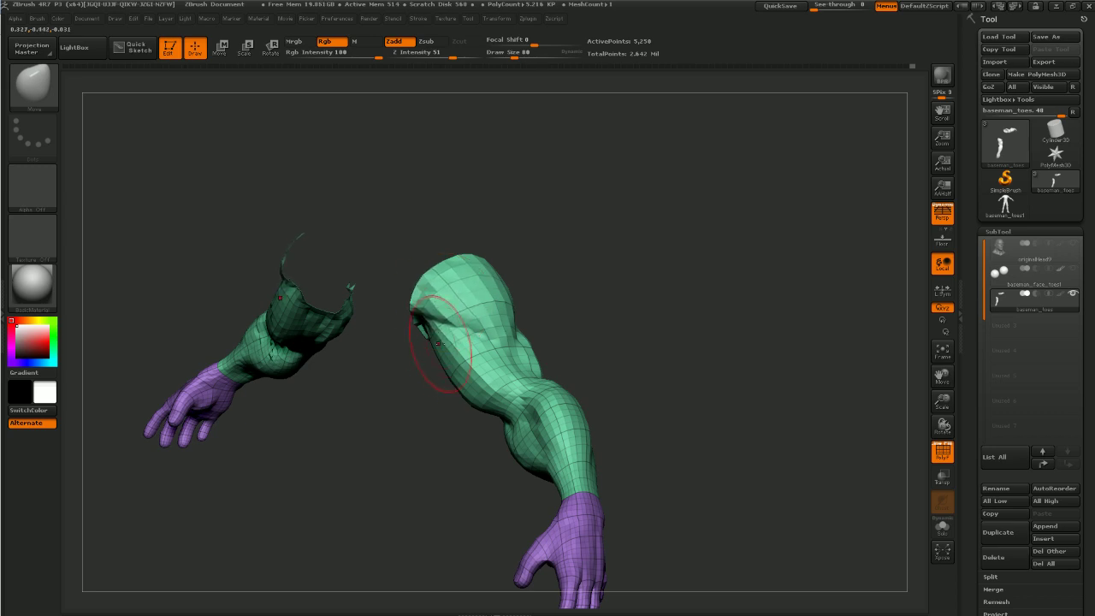
mouse_move(385, 349)
mouse_down()
mouse_move(448, 347)
mouse_move(425, 331)
mouse_move(257, 353)
mouse_up()
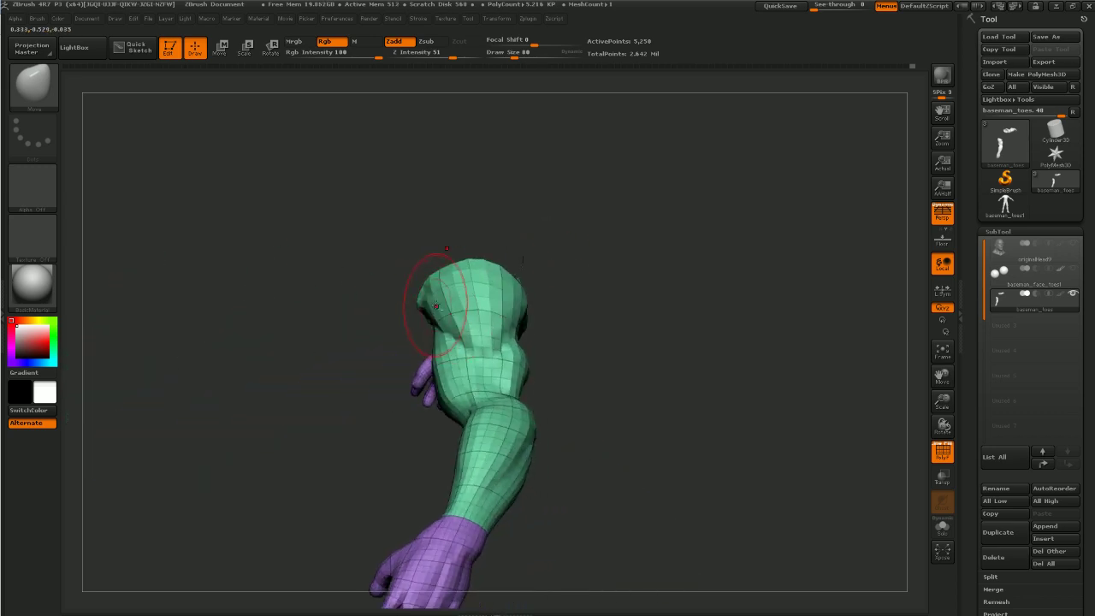
drag(456, 296, 445, 299)
mouse_move(594, 334)
mouse_down()
mouse_move(596, 372)
mouse_move(561, 368)
mouse_up()
Sculpt the outer shoulder and upper arm with the ClayTubes brush at draw size 20 and smooth the strokes
key(b)
key(c)
key(b)
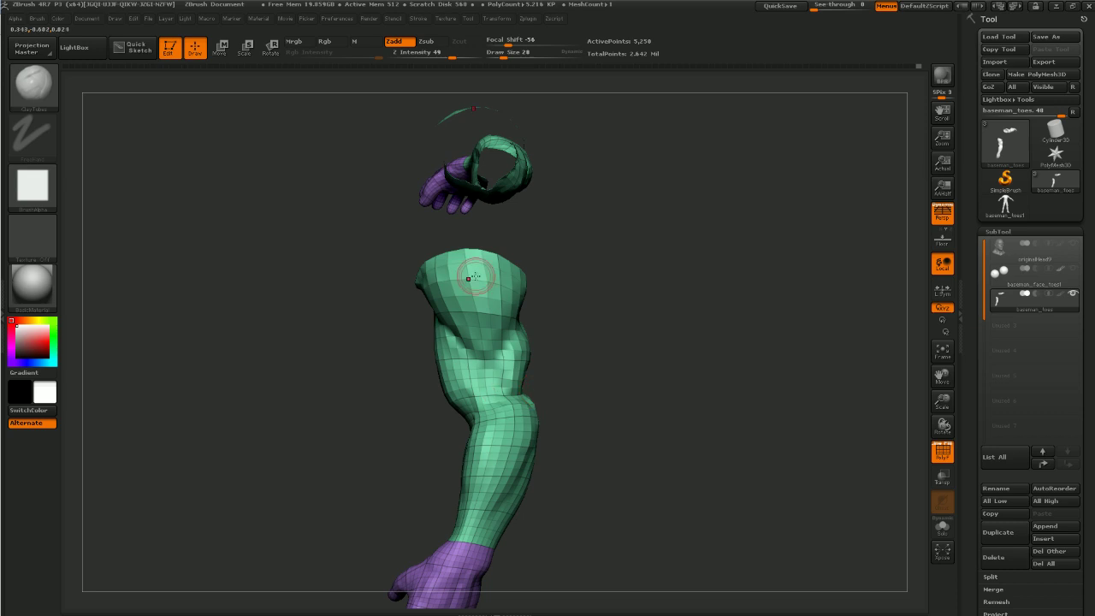
drag(548, 308, 480, 338)
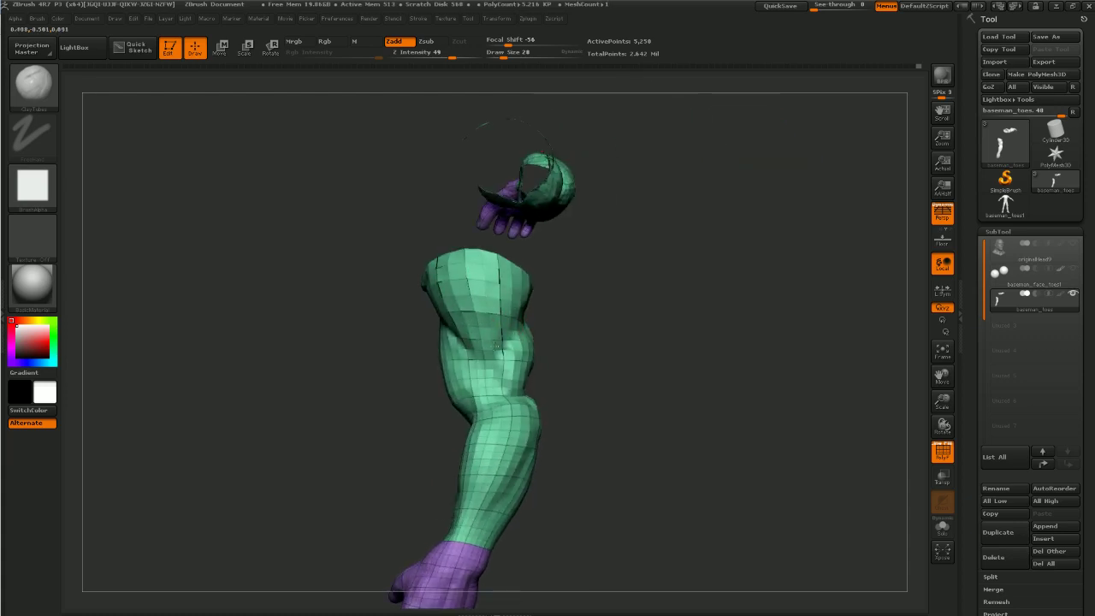
shift+drag(485, 296, 501, 341)
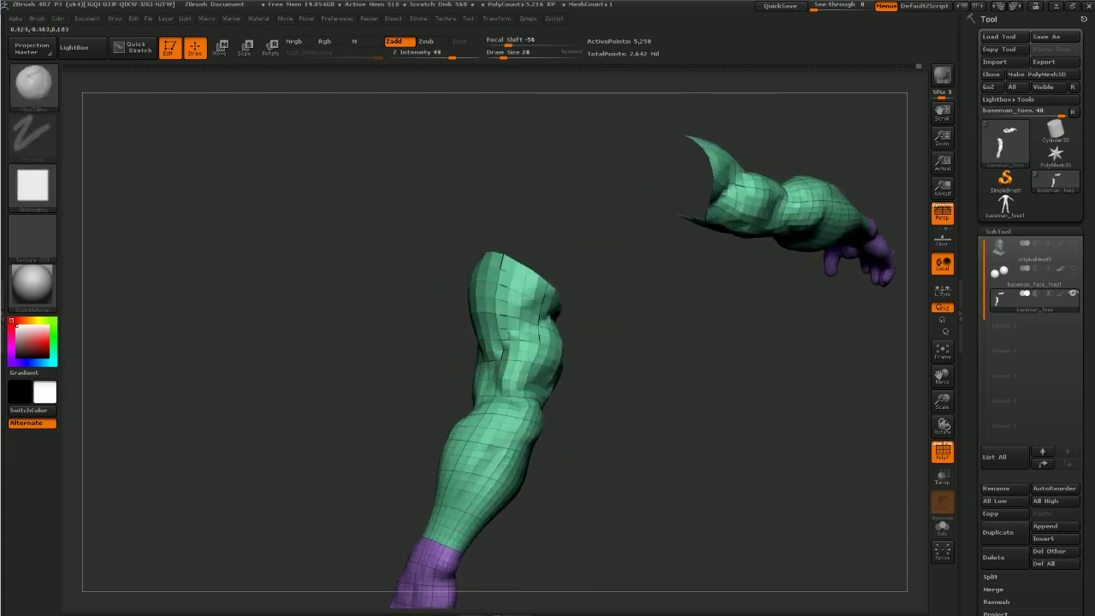
drag(589, 345, 555, 328)
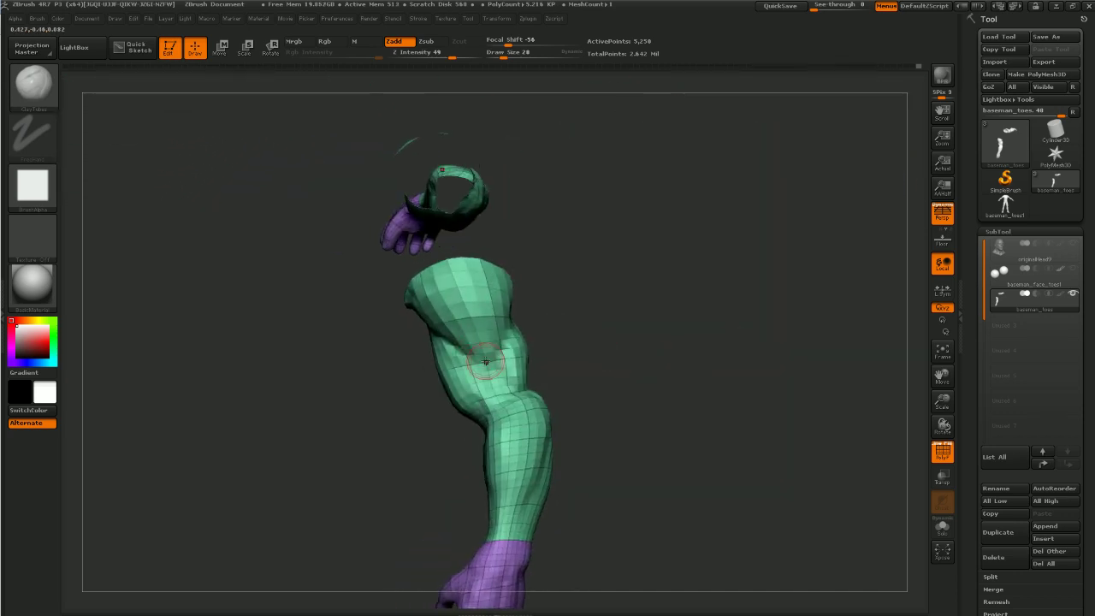
mouse_move(486, 362)
mouse_down()
mouse_move(489, 375)
mouse_move(491, 363)
mouse_up()
Add ClayTubes volume around the elbow and forearm down to the wrist and smooth the forearm
mouse_move(565, 337)
mouse_down()
mouse_move(618, 308)
mouse_move(575, 337)
mouse_move(570, 375)
mouse_move(488, 381)
mouse_up()
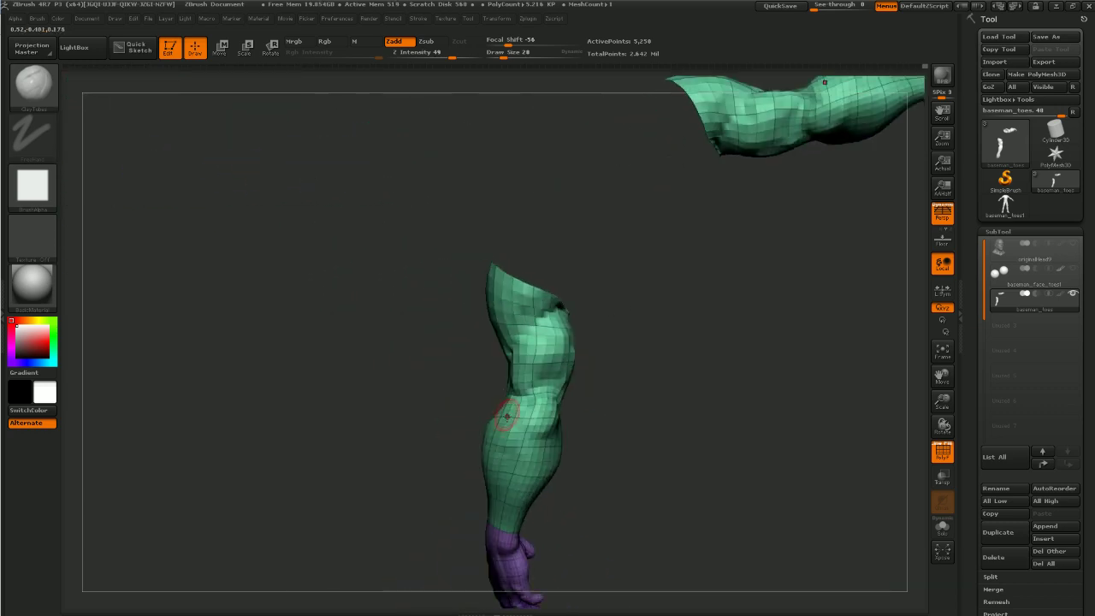
drag(507, 417, 545, 411)
drag(578, 445, 534, 354)
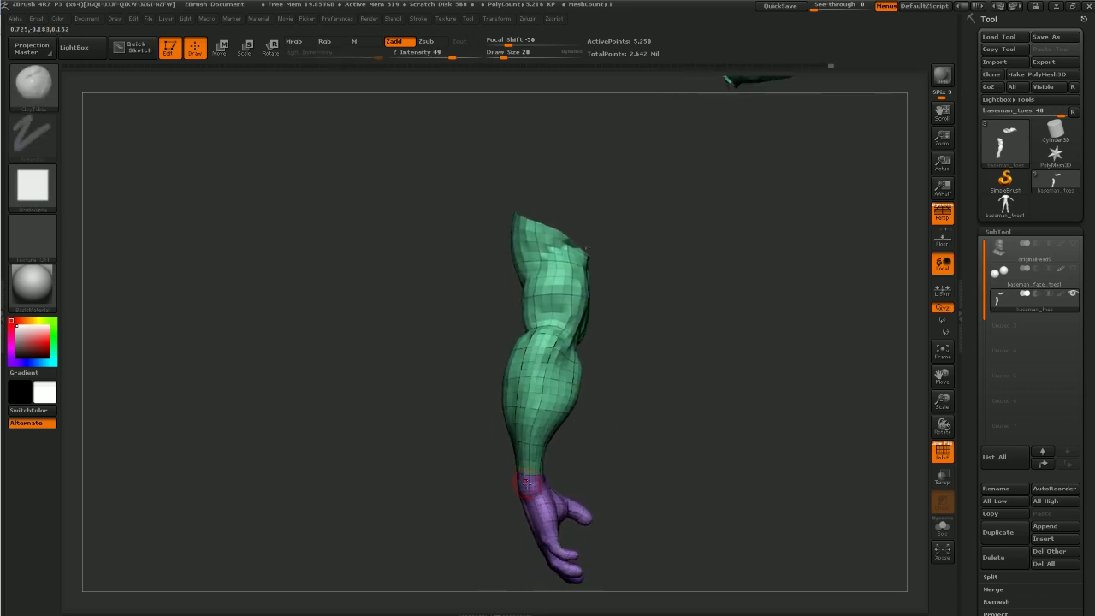
mouse_move(681, 361)
mouse_down()
mouse_move(648, 454)
mouse_move(666, 395)
mouse_move(692, 406)
mouse_up()
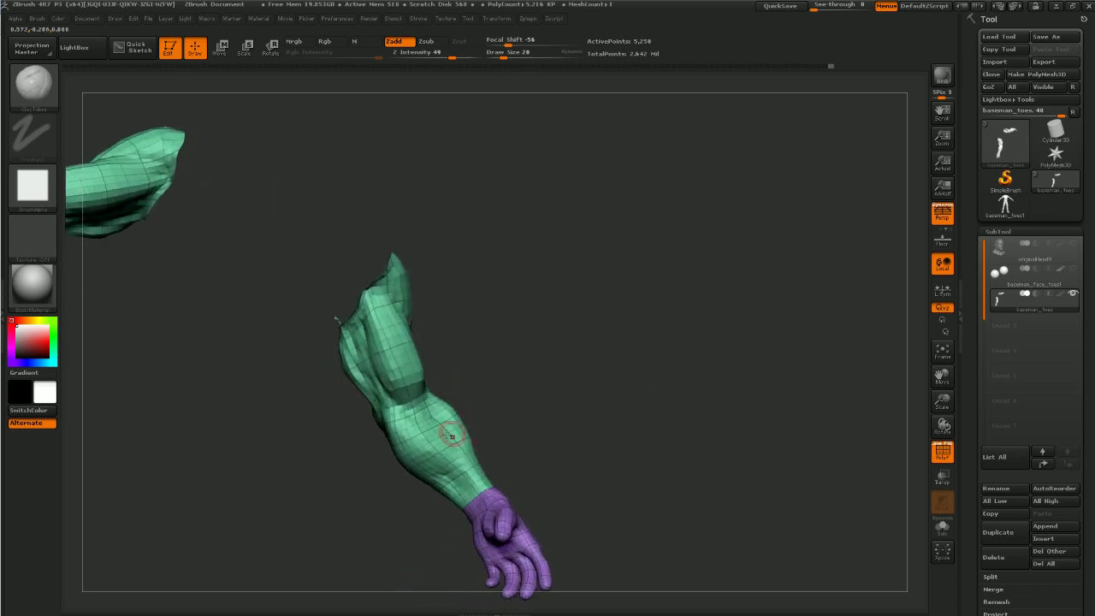
shift+drag(450, 435, 419, 460)
mouse_move(530, 402)
mouse_down()
mouse_move(598, 379)
mouse_move(655, 396)
mouse_move(643, 374)
mouse_move(596, 403)
mouse_move(644, 400)
mouse_up()
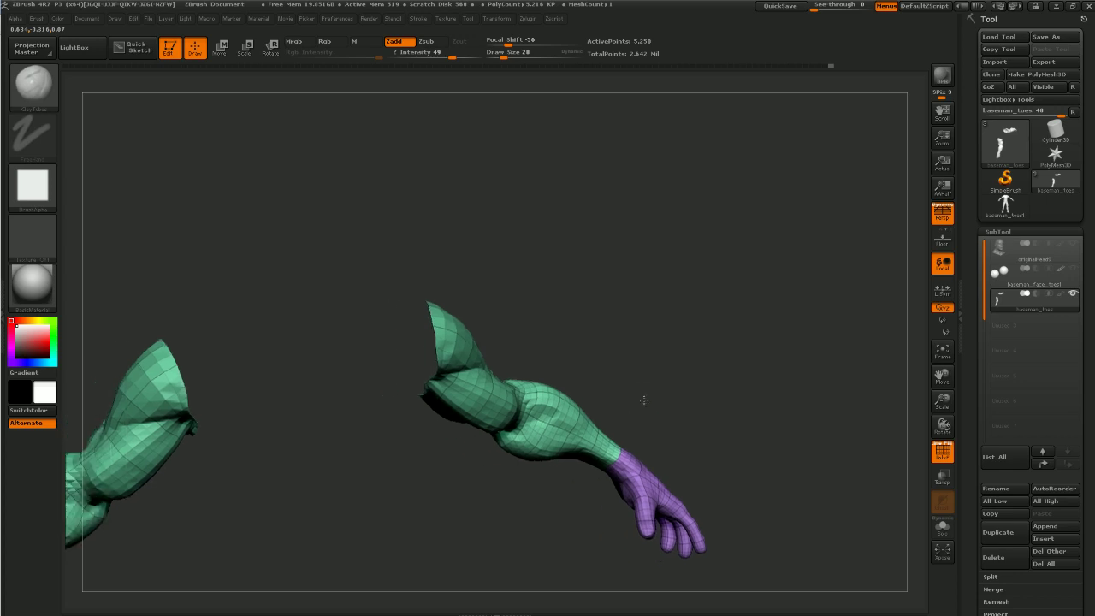
Unhide the rest of the body so the arms are shown together with the torso and legs
alt+drag(498, 542, 465, 489)
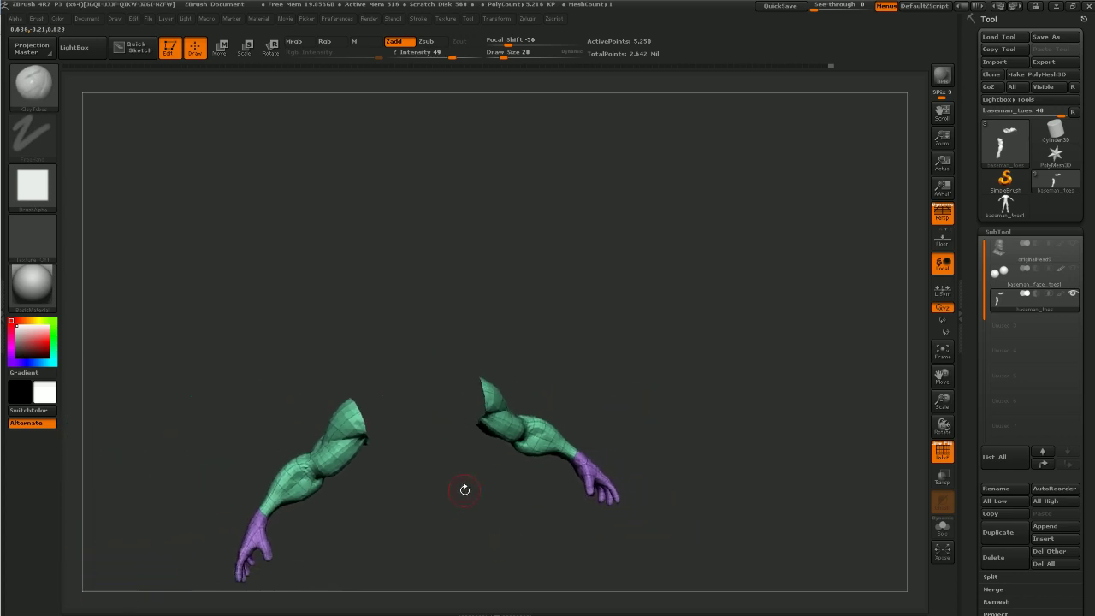
ctrl+shift+click(501, 517)
drag(505, 520, 497, 396)
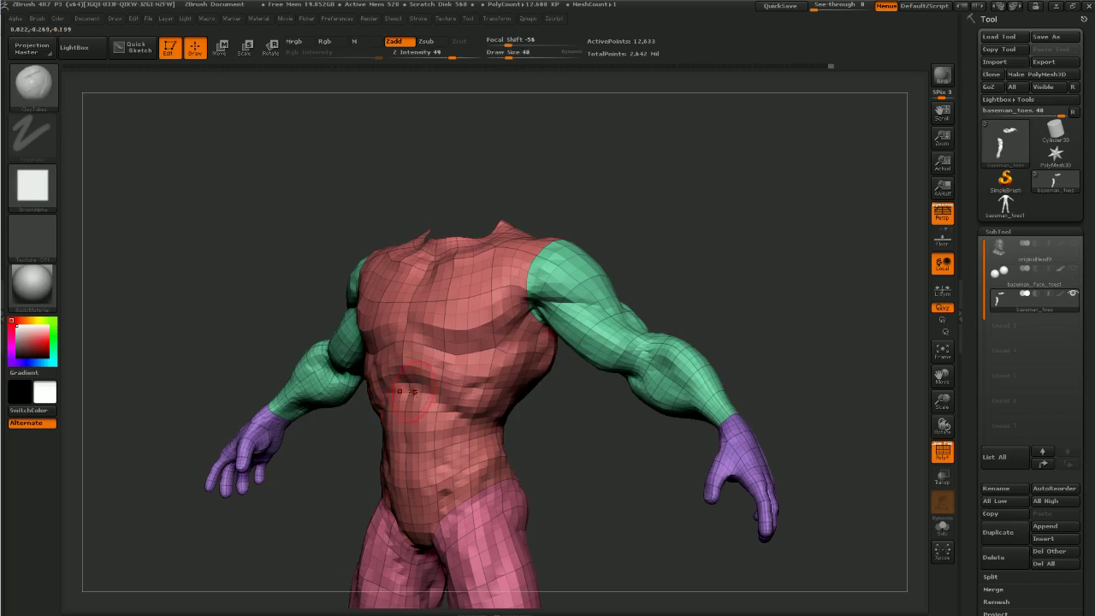
Enlarge the ClayTubes brush to draw size 72 and sculpt the abdominal muscles and lower abdomen
key(])
drag(413, 392, 413, 388)
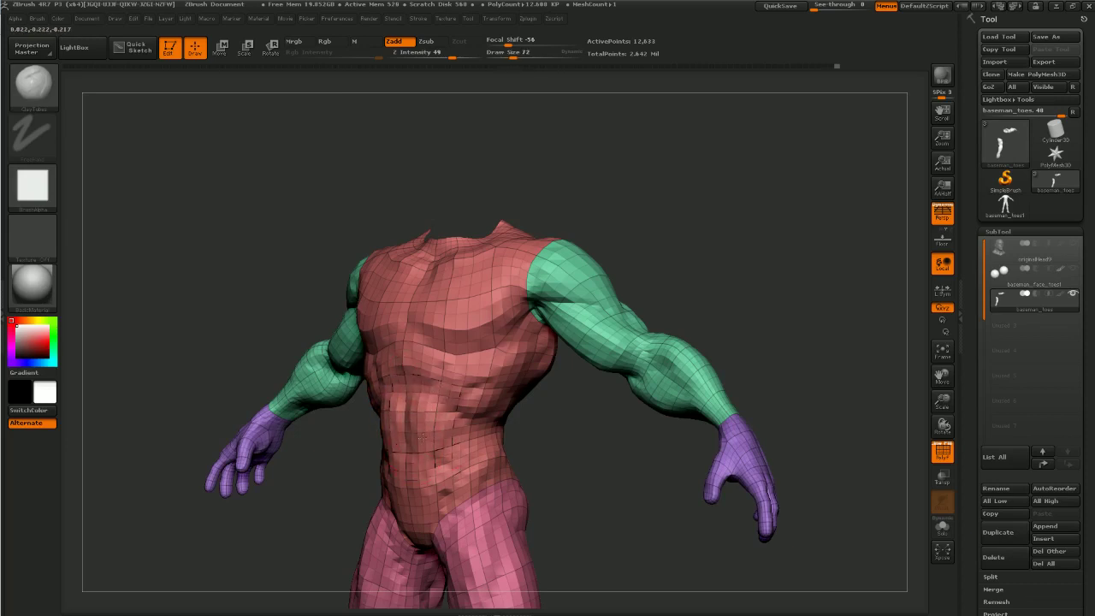
shift+drag(585, 503, 653, 509)
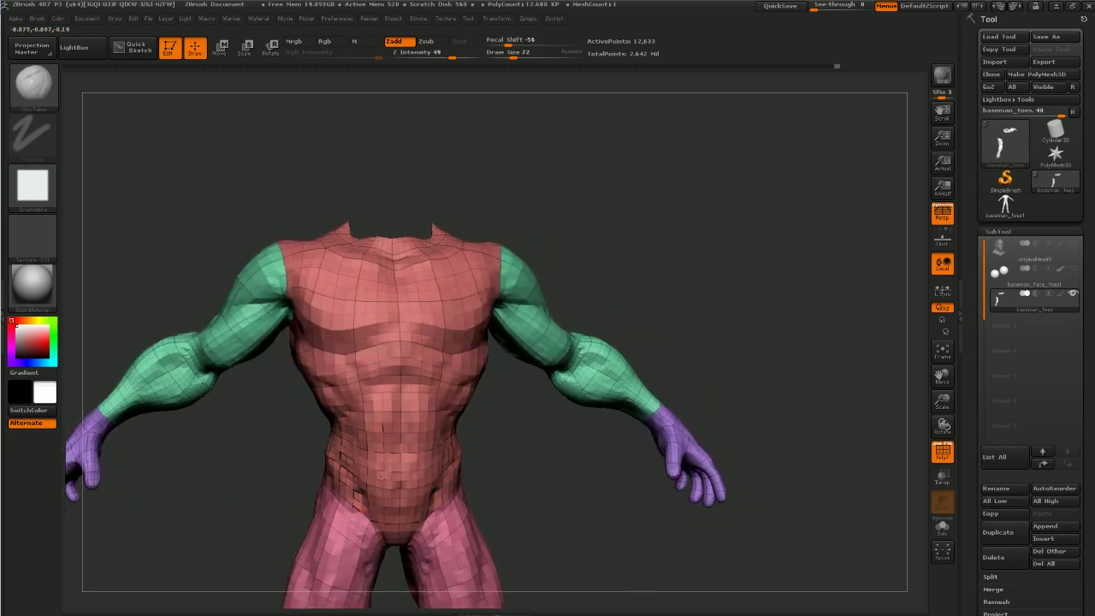
drag(558, 429, 545, 430)
drag(509, 441, 492, 382)
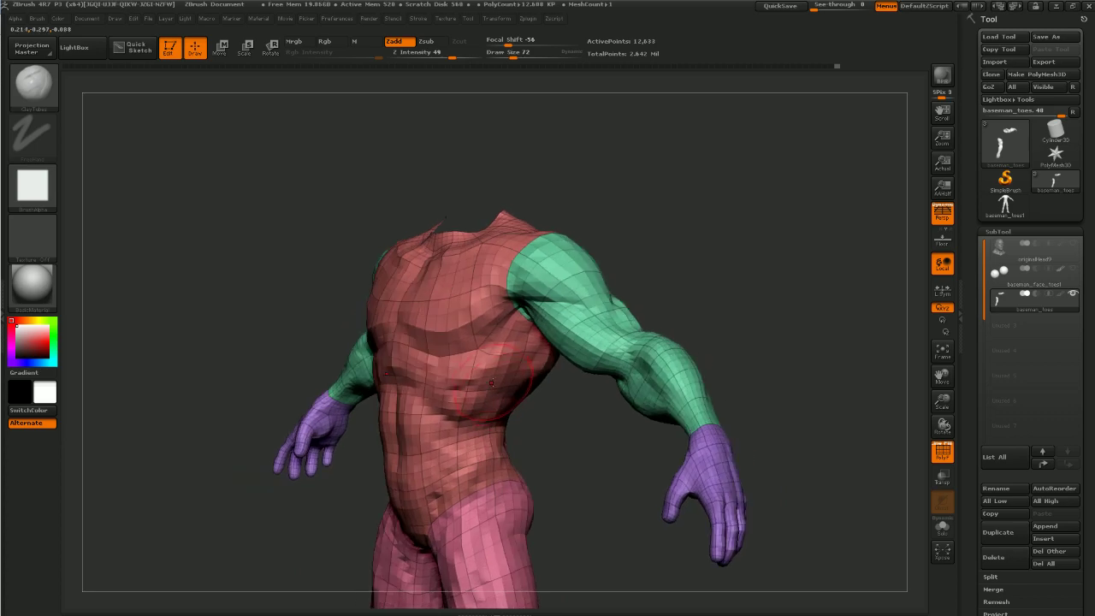
Build up the upper and middle back muscles with ClayTubes and smooth them down toward the lower back
drag(599, 279, 526, 334)
drag(623, 207, 473, 378)
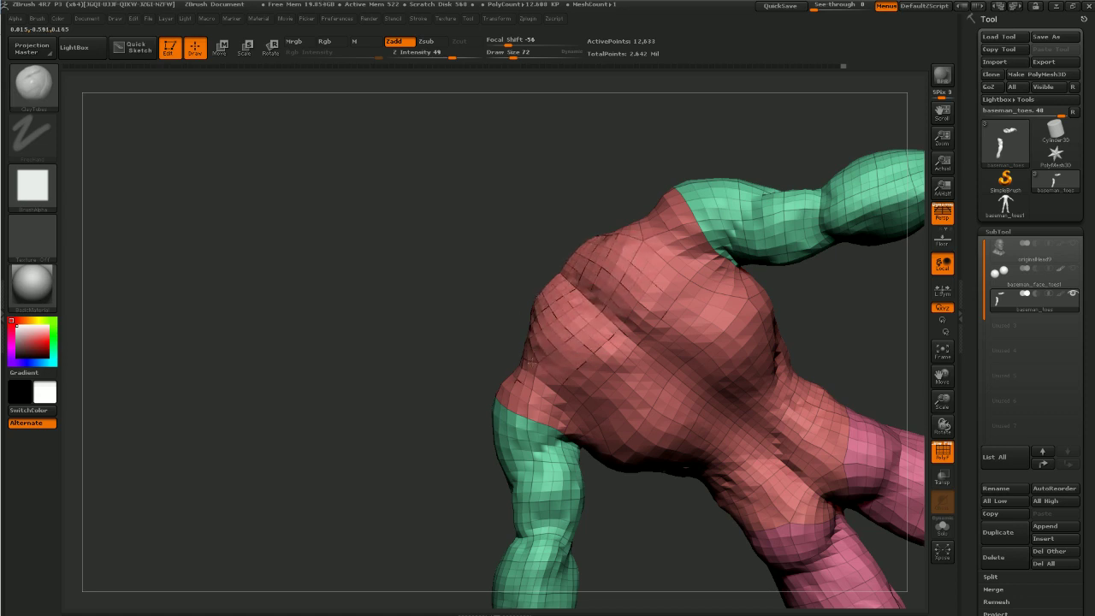
mouse_move(459, 372)
mouse_down()
mouse_move(623, 350)
mouse_move(550, 374)
mouse_up()
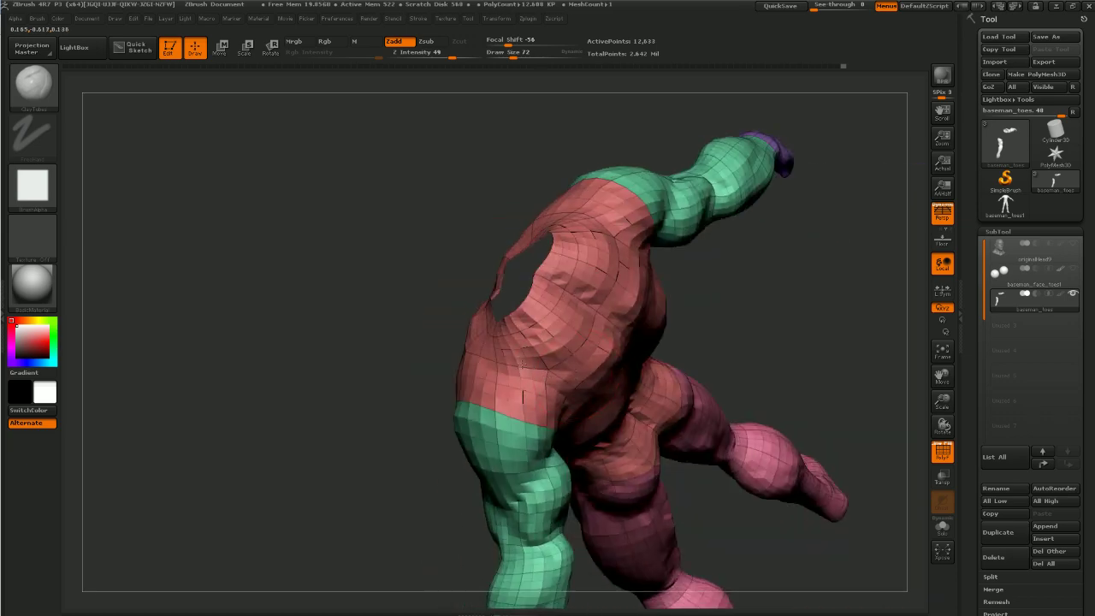
drag(402, 411, 530, 389)
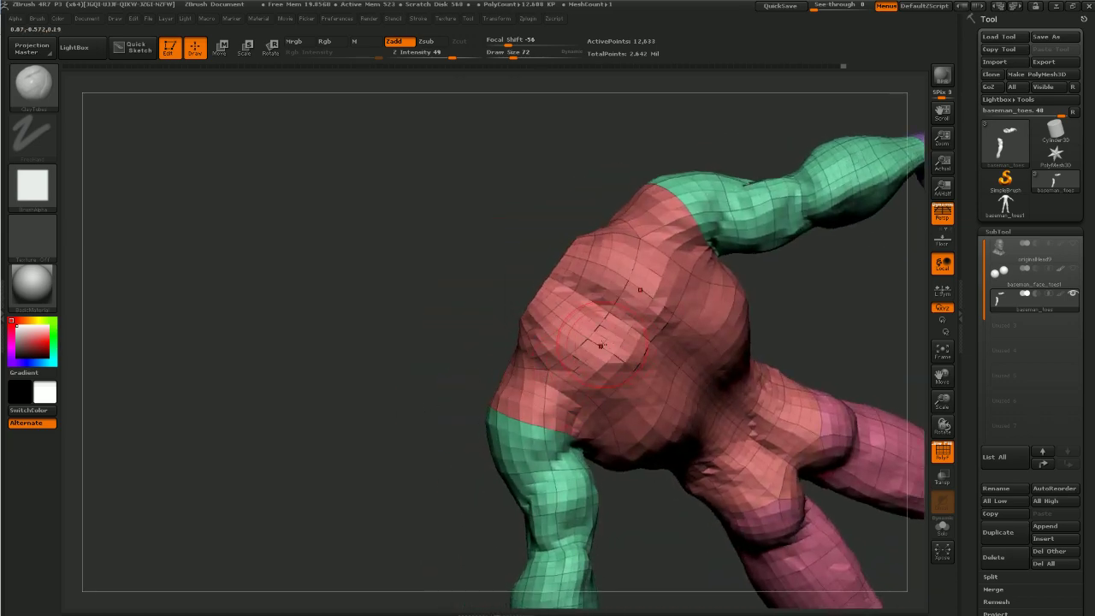
mouse_move(514, 340)
mouse_down()
mouse_move(420, 388)
mouse_move(478, 476)
mouse_up()
mouse_move(462, 322)
mouse_down()
mouse_move(470, 313)
mouse_move(535, 395)
mouse_move(525, 367)
mouse_move(562, 397)
mouse_up()
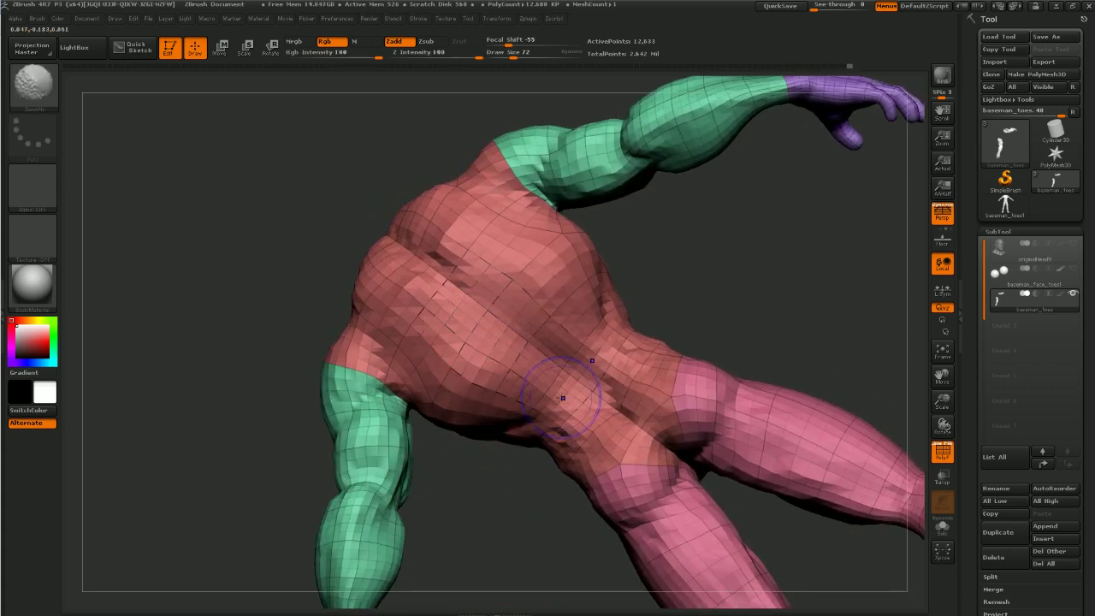
drag(542, 510, 690, 298)
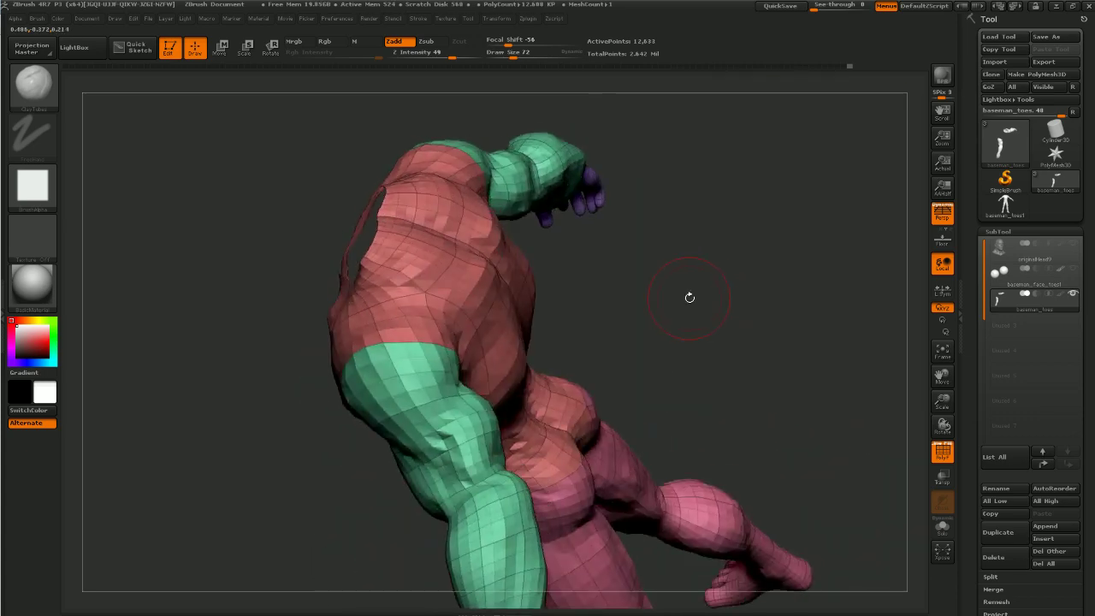
Refine the back of the shoulders with ClayTubes and smooth the transition between torso and upper arm
mouse_move(756, 294)
mouse_down()
mouse_move(728, 129)
mouse_move(716, 386)
mouse_move(711, 359)
mouse_up()
drag(548, 154, 531, 137)
shift+drag(518, 190, 552, 178)
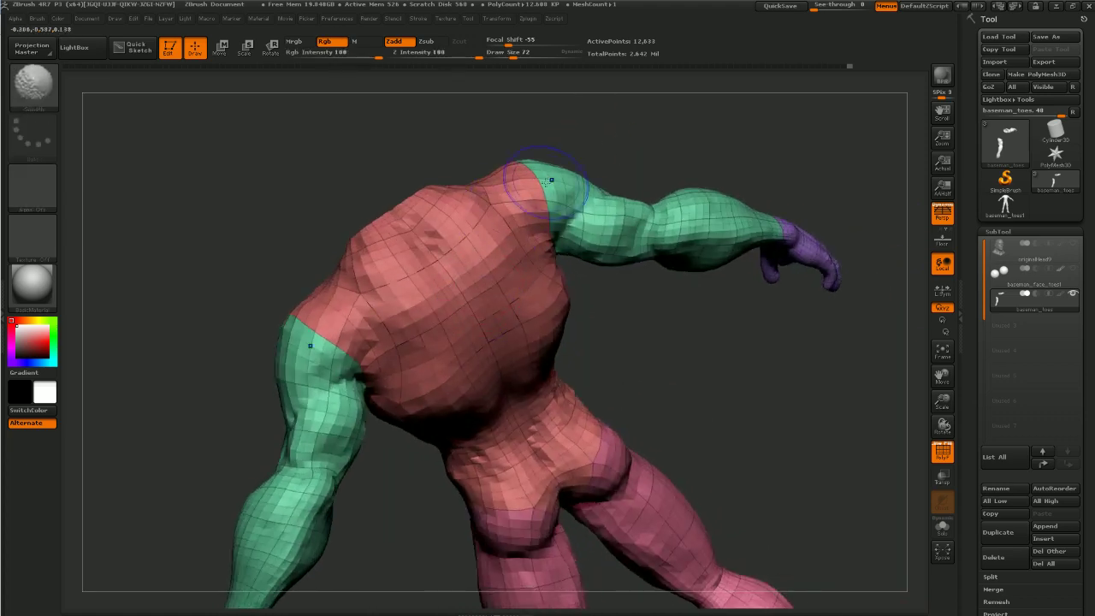
mouse_move(590, 128)
mouse_down()
mouse_move(604, 132)
mouse_move(561, 189)
mouse_up()
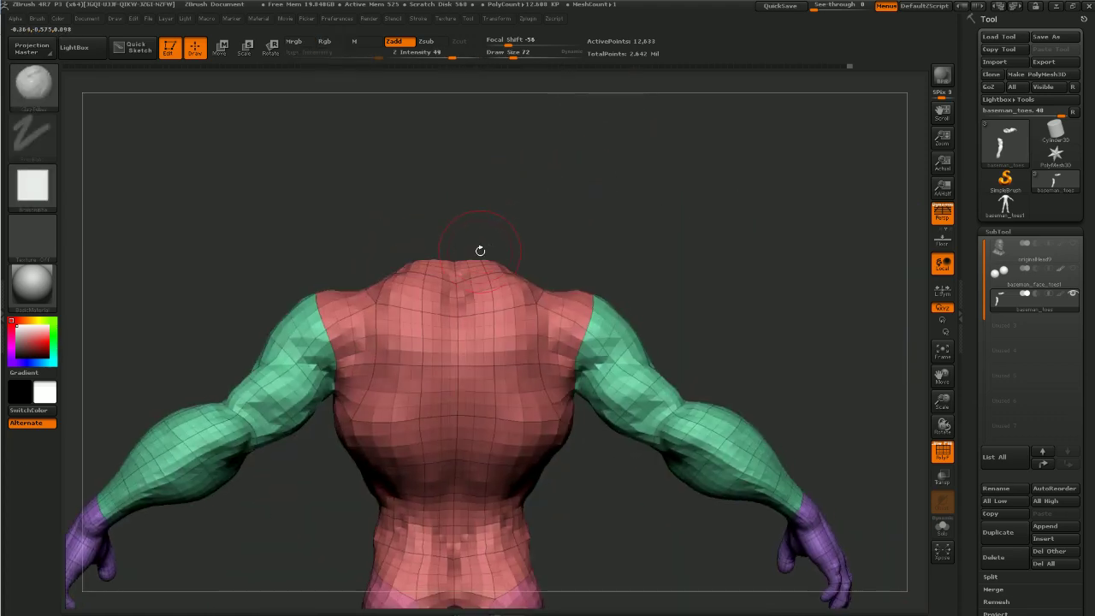
Switch to the Dam_Standard brush for carving creases into the back
key(b)
click(462, 340)
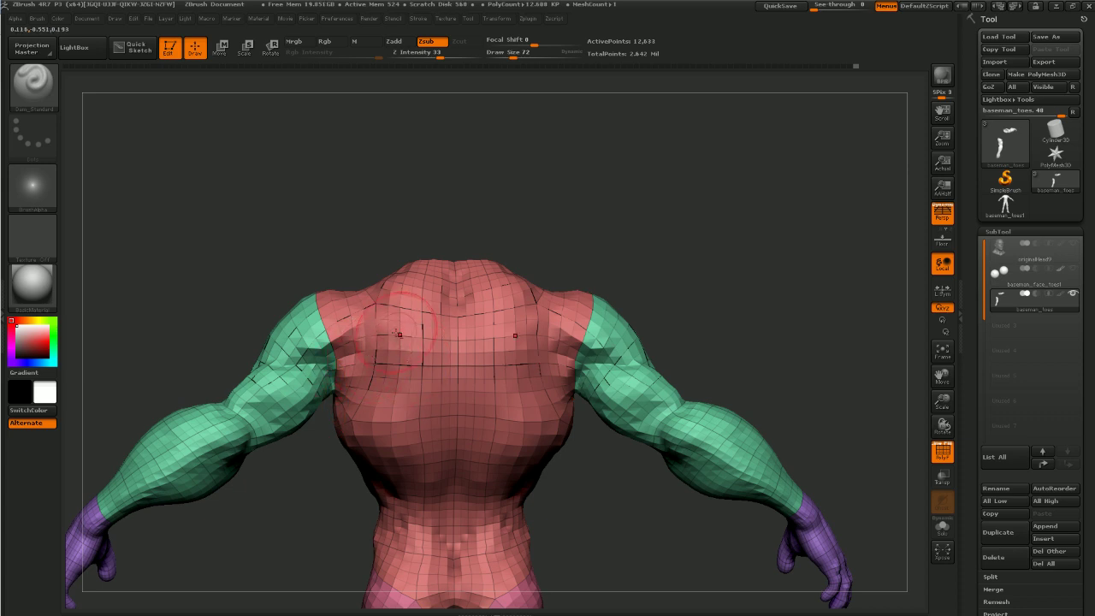
mouse_move(399, 334)
mouse_down()
mouse_move(401, 368)
mouse_move(449, 436)
mouse_up()
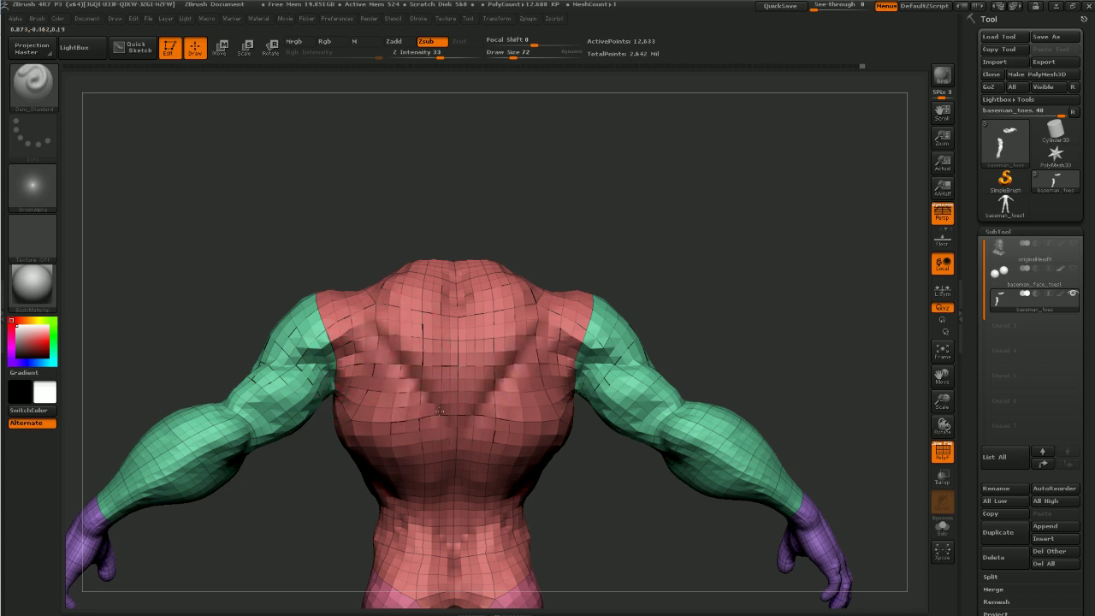
key(ctrl+z)
key(ctrl+z)
key(ctrl+z)
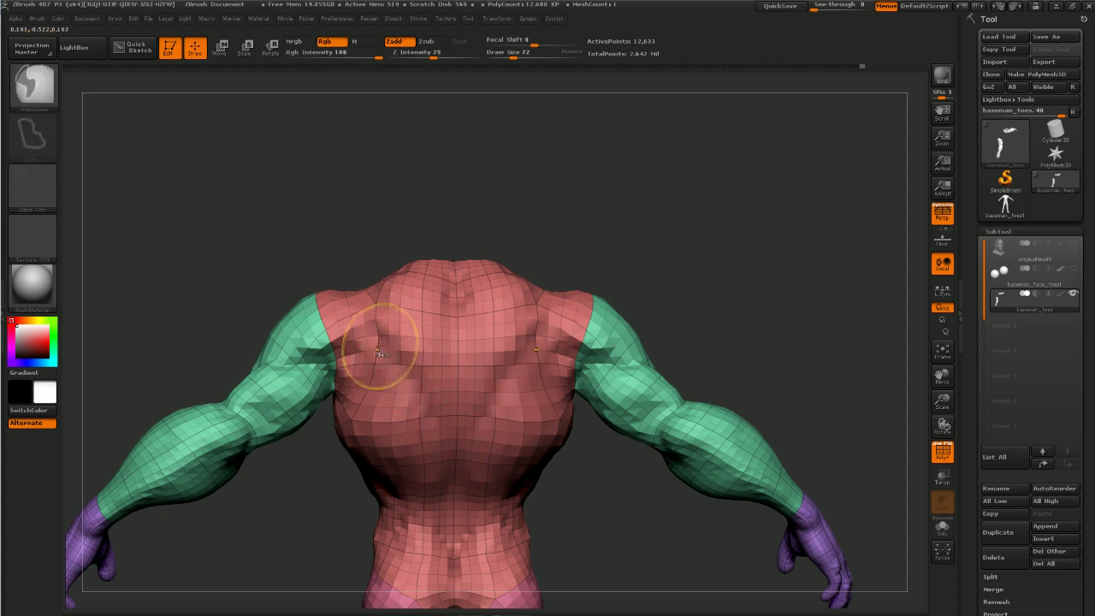
Carve diagonal creases below both shoulder blades and a groove along the spine with Dam_Standard
drag(379, 345, 446, 450)
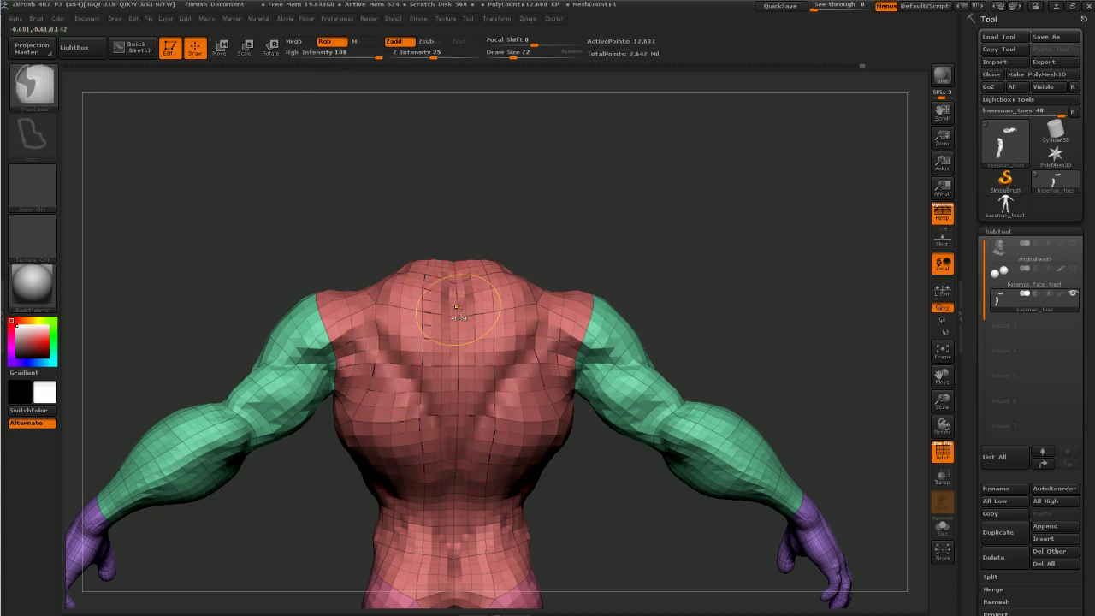
drag(454, 270, 455, 448)
drag(458, 364, 456, 455)
Build up the lower back muscles on both sides of the spine with the ClayBuildup brush
mouse_move(577, 530)
alt+mouse_down()
mouse_move(553, 435)
mouse_move(458, 435)
mouse_move(452, 406)
mouse_move(469, 429)
alt+mouse_up()
key(b)
key(c)
key(b)
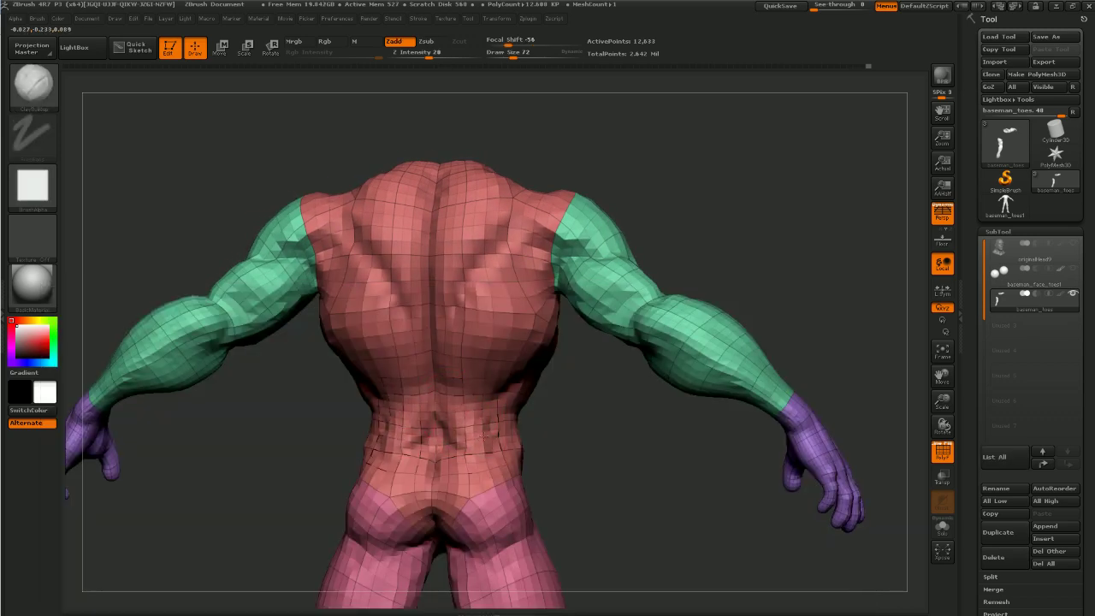
mouse_move(554, 425)
mouse_down()
mouse_move(572, 430)
mouse_move(555, 424)
mouse_up()
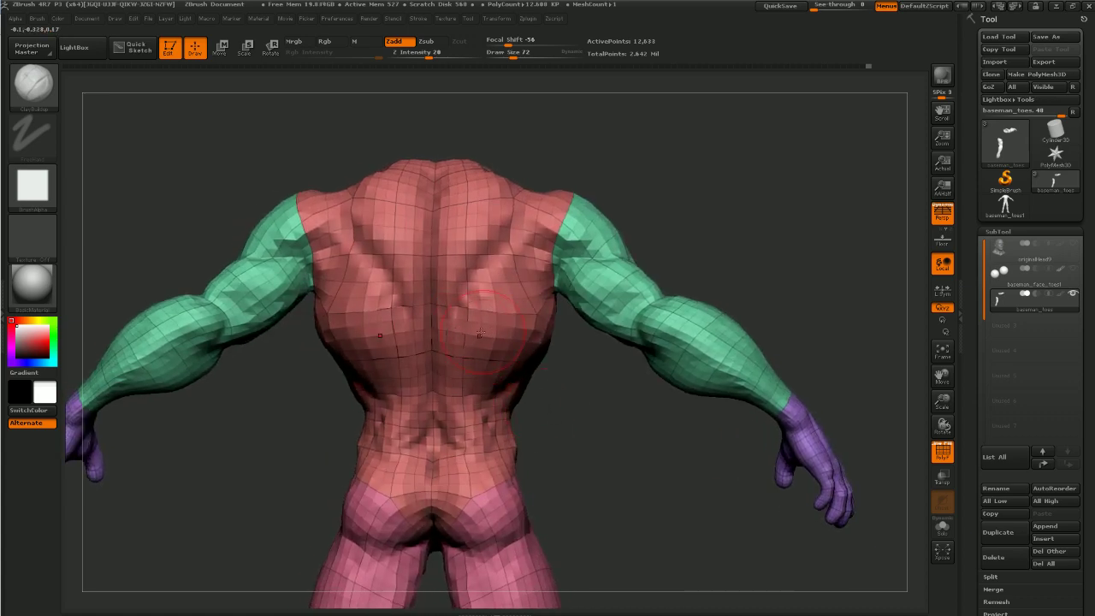
Carve creases across the middle back toward the flanks with the Dam_Standard brush
key(b)
key(d)
key(s)
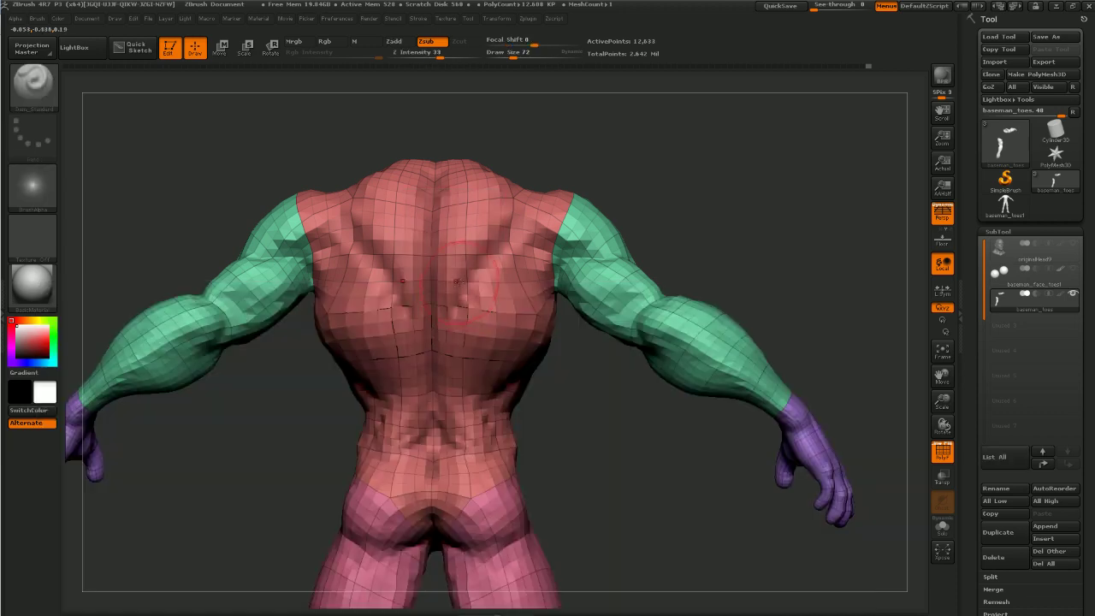
drag(577, 361, 538, 391)
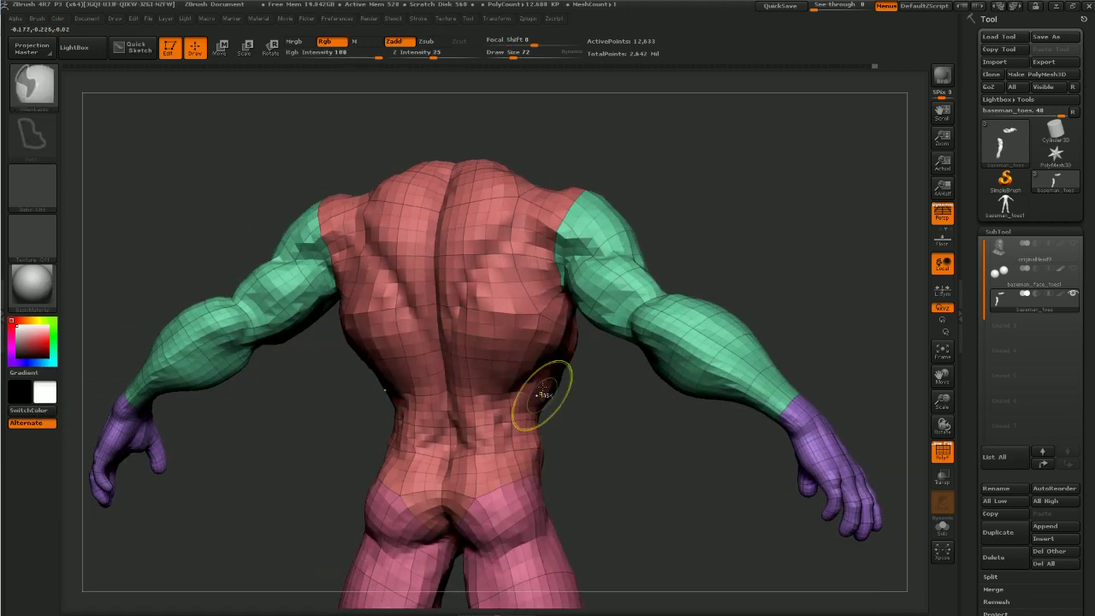
mouse_move(478, 291)
mouse_down()
mouse_move(507, 282)
mouse_move(551, 291)
mouse_up()
mouse_move(574, 397)
shift+mouse_down()
mouse_move(596, 411)
mouse_move(594, 428)
mouse_move(533, 391)
mouse_move(565, 390)
mouse_move(560, 377)
shift+mouse_up()
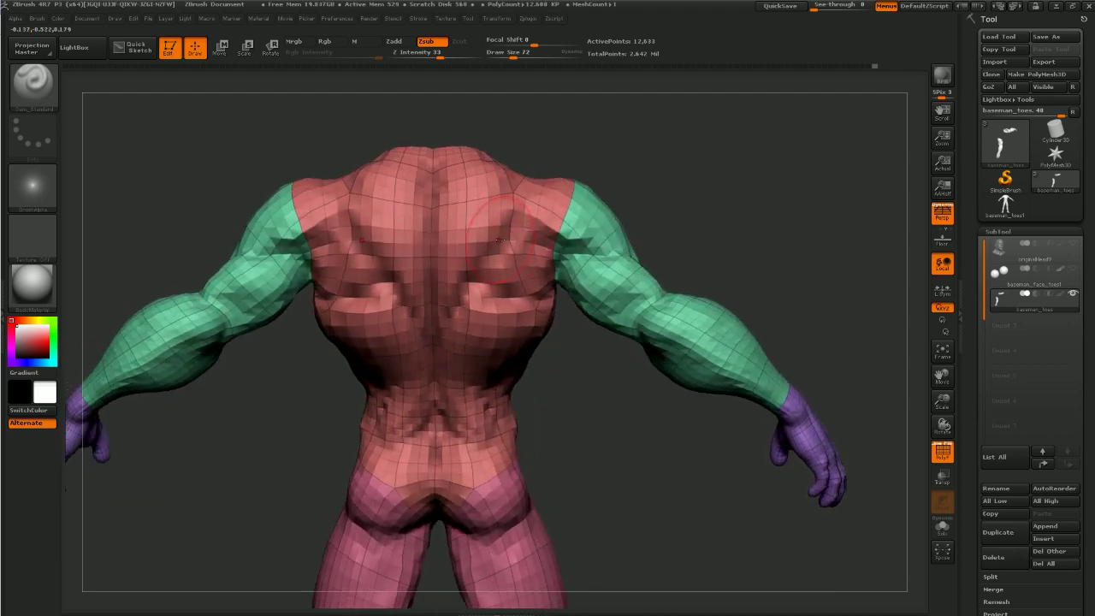
Deepen the creases around the shoulder blades and sharpen the spine groove in the lower back
mouse_move(476, 259)
mouse_down()
mouse_move(534, 211)
mouse_move(559, 231)
mouse_move(544, 230)
mouse_move(598, 251)
mouse_up()
drag(680, 202, 561, 210)
drag(670, 174, 591, 181)
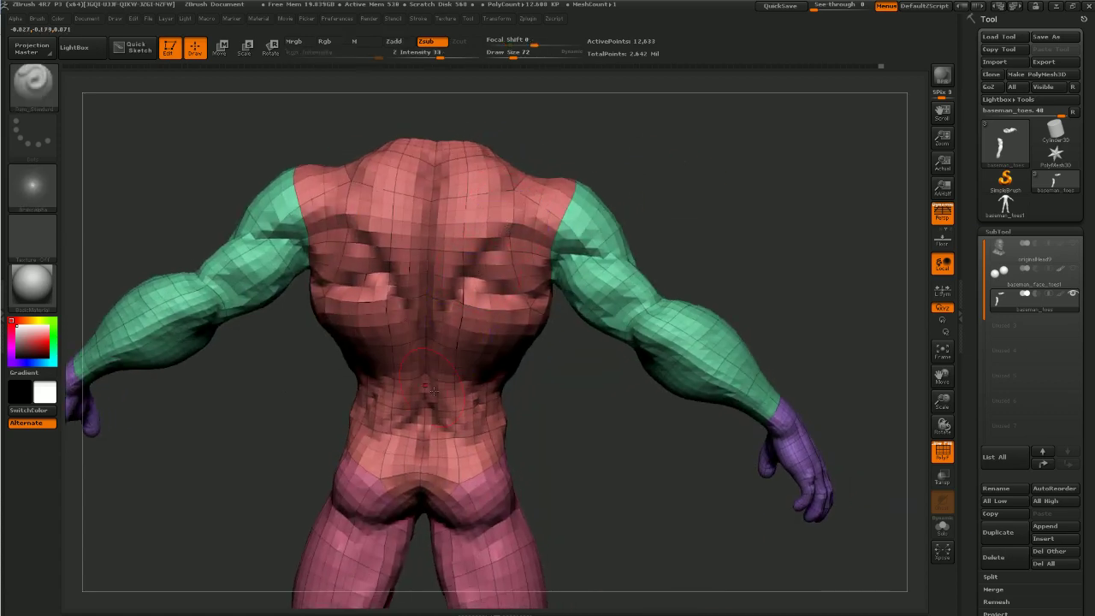
drag(433, 391, 434, 406)
mouse_move(549, 427)
mouse_down()
mouse_move(549, 360)
mouse_move(481, 373)
mouse_move(512, 402)
mouse_up()
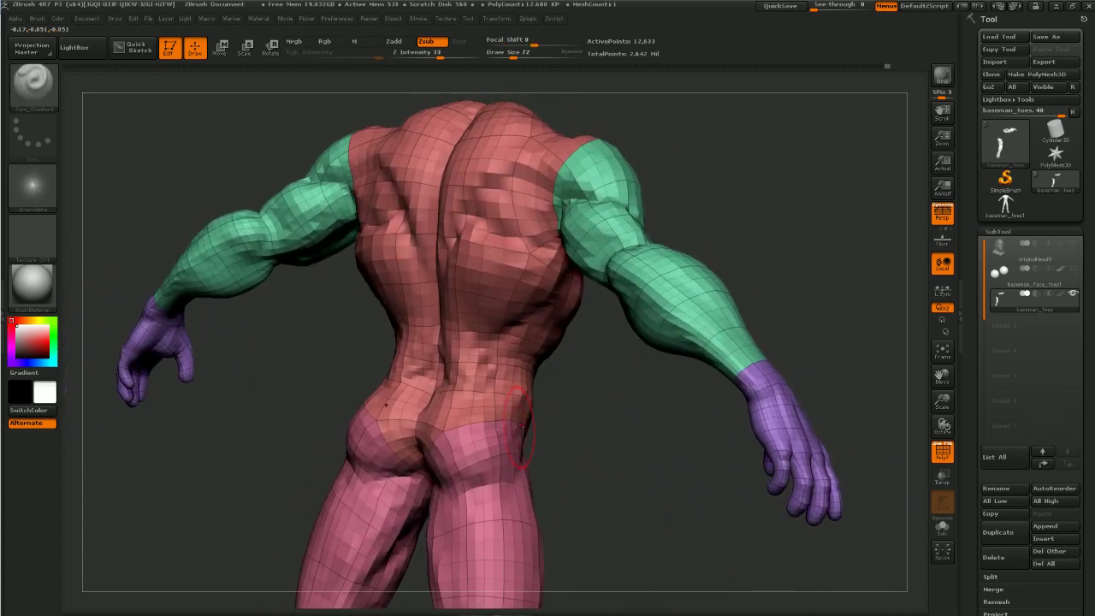
Build up the lower back, glutes and backs of the upper thighs with the ClayTubes brush
key(b)
key(c)
key(t)
mouse_move(480, 363)
mouse_down()
mouse_move(473, 354)
mouse_move(531, 353)
mouse_up()
drag(553, 413, 560, 446)
drag(419, 465, 382, 516)
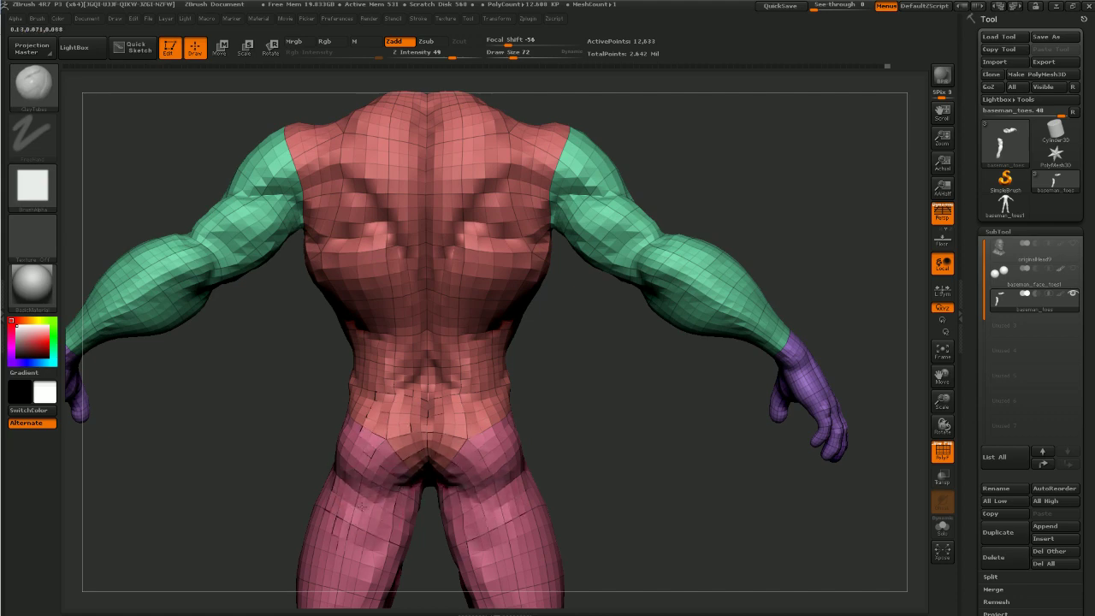
Sculpt the deltoids from the back and side with ClayTubes, defining their transition into the upper arms
drag(287, 413, 329, 479)
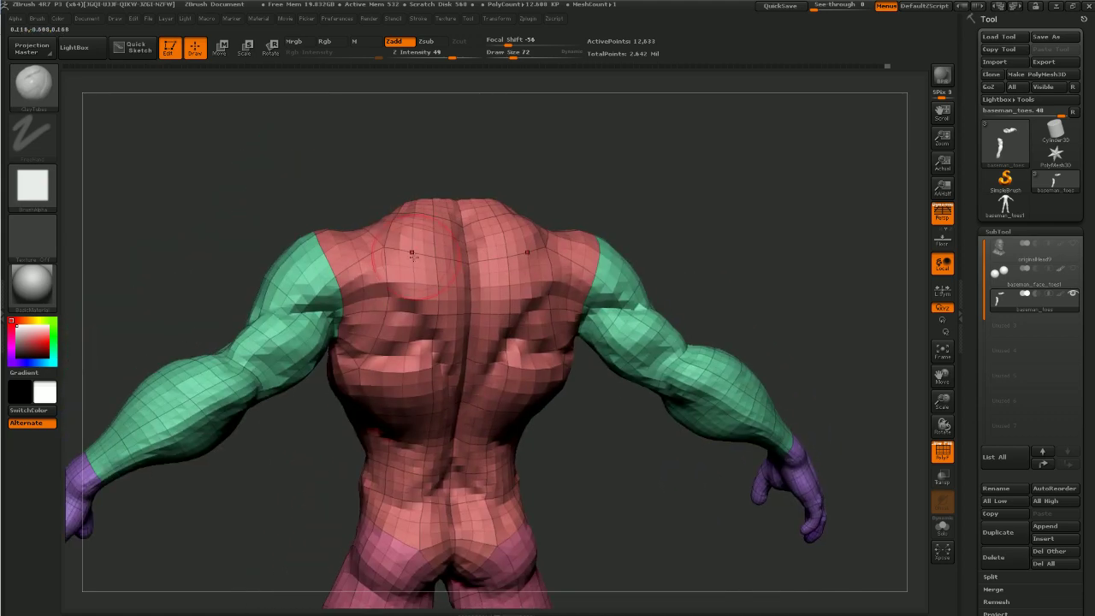
drag(354, 279, 291, 295)
mouse_move(269, 245)
mouse_down()
mouse_move(420, 213)
mouse_move(484, 242)
mouse_move(469, 239)
mouse_move(403, 328)
mouse_up()
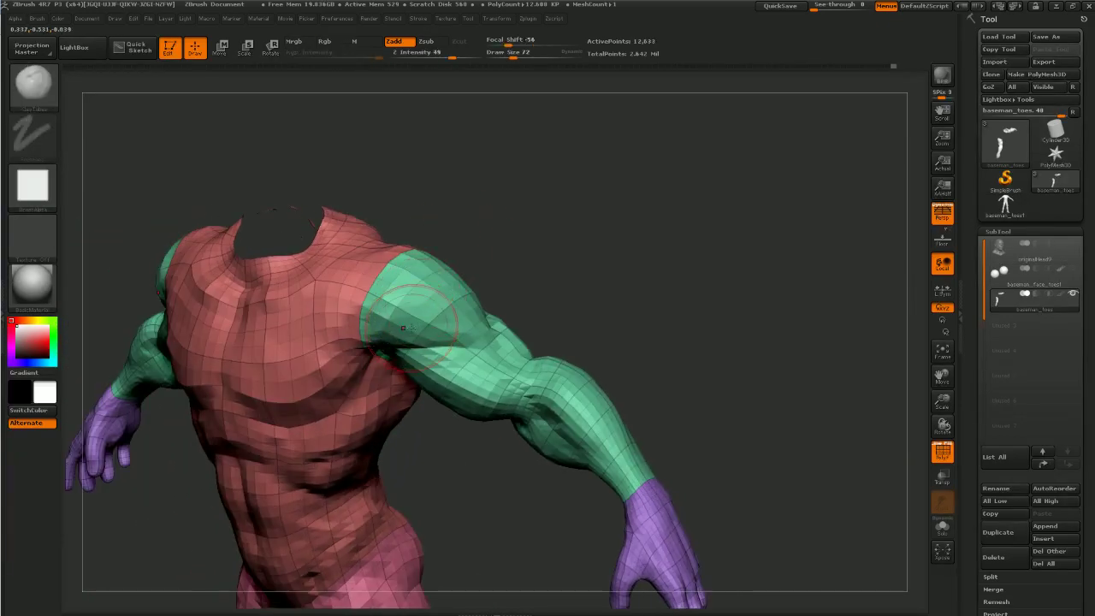
drag(520, 269, 484, 318)
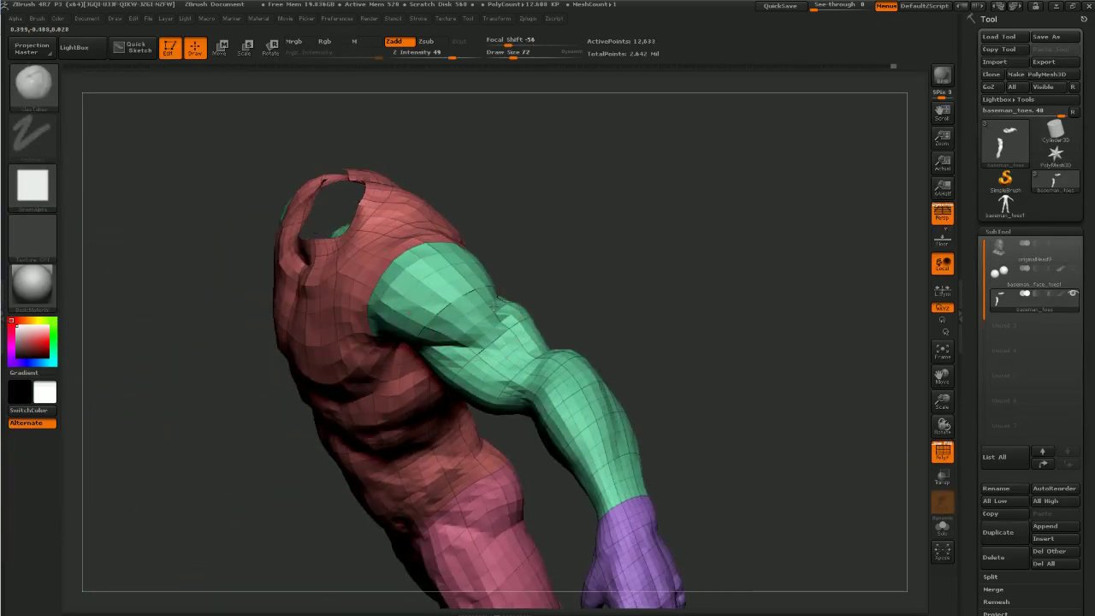
drag(516, 232, 450, 342)
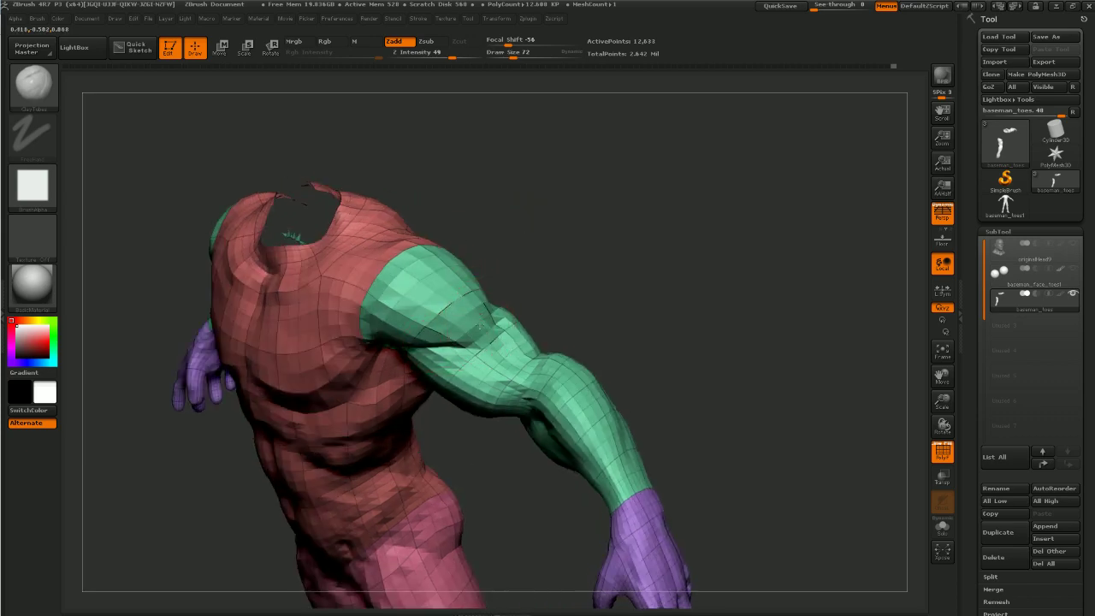
drag(499, 295, 451, 332)
drag(508, 218, 513, 242)
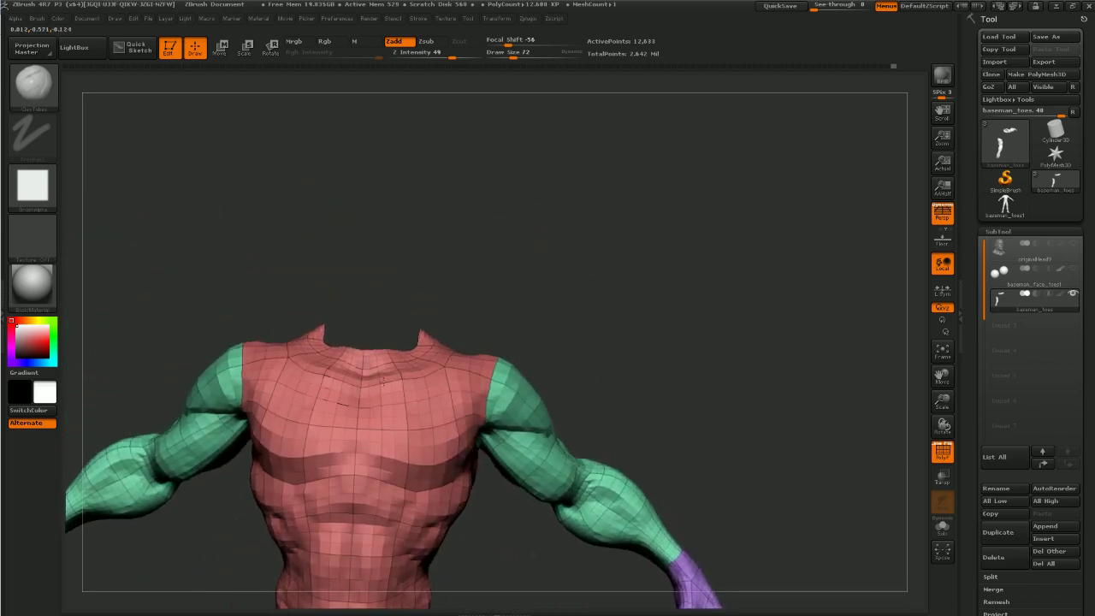
Mask both arms with a soft edge at the shoulders, and invert the mask to leave only the arms editable
drag(508, 293, 745, 327)
alt+drag(704, 268, 734, 267)
mouse_move(209, 275)
ctrl+mouse_down()
mouse_move(206, 599)
mouse_move(389, 462)
mouse_move(393, 360)
mouse_move(432, 257)
mouse_move(214, 235)
ctrl+mouse_up()
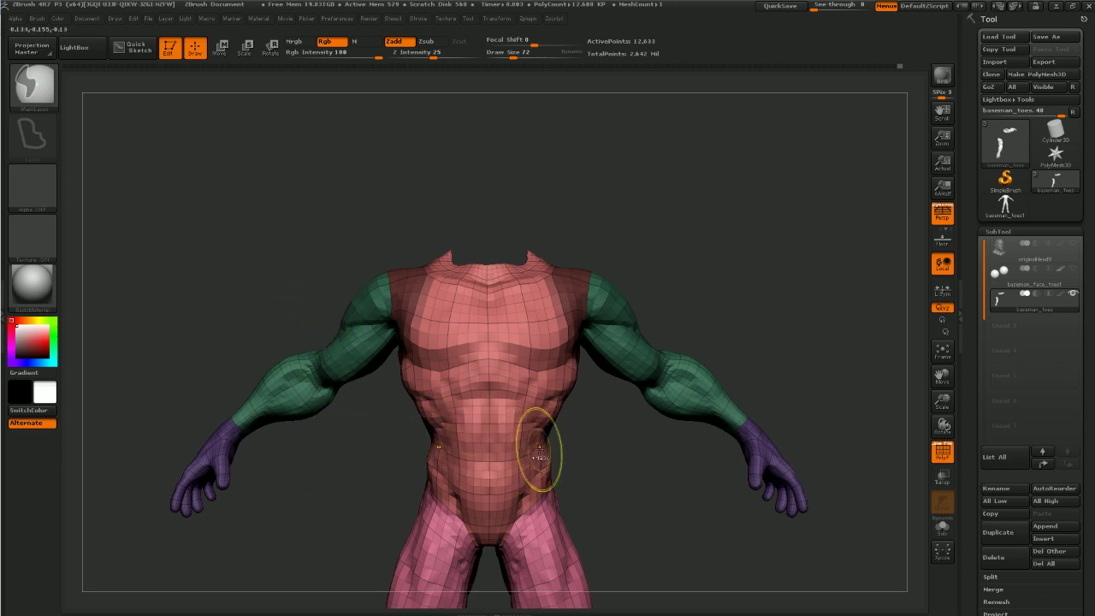
key(ctrl+i)
ctrl+click(503, 452)
ctrl+click(605, 485)
ctrl+click(511, 465)
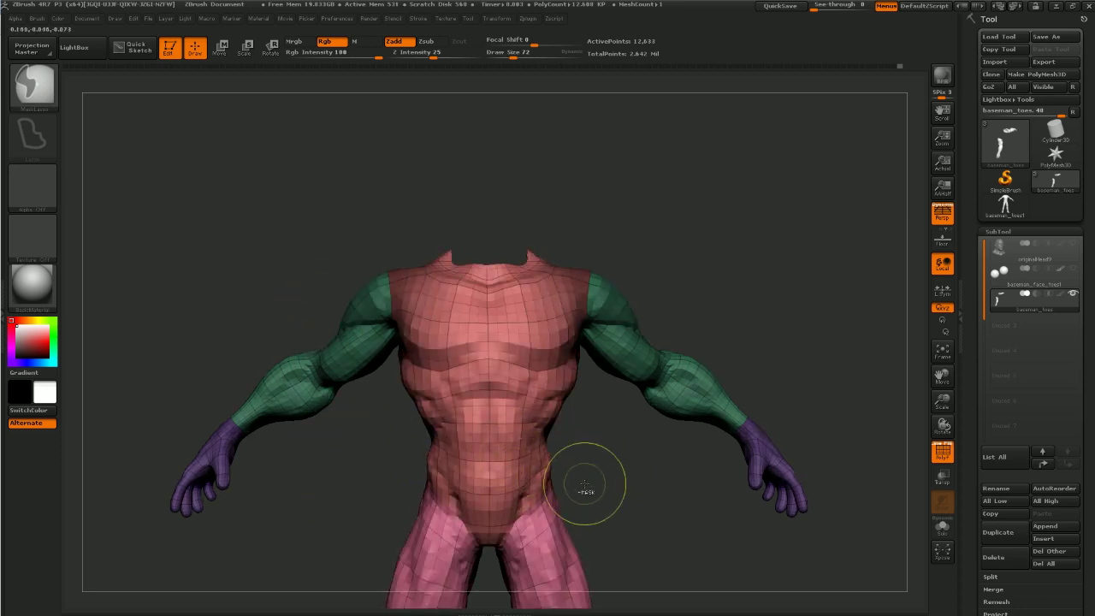
ctrl+click(584, 484)
ctrl+click(384, 418)
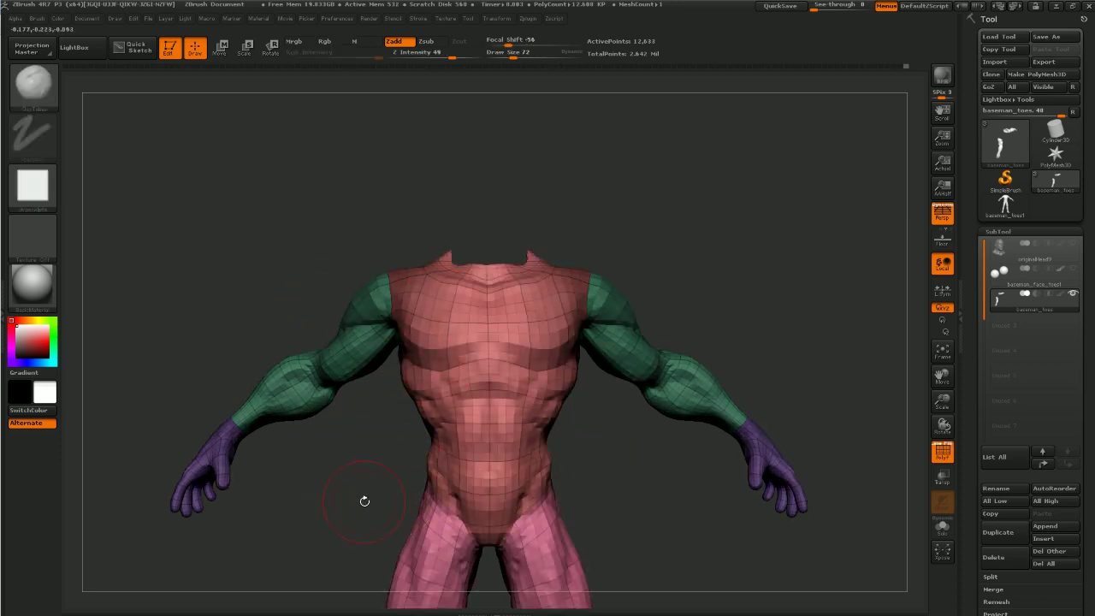
ctrl+click(366, 500)
Reposition both arms with a transpose line at the shoulder, moving them and rotating them slightly down toward the body
key(w)
mouse_move(407, 296)
mouse_down()
mouse_move(404, 167)
mouse_move(405, 181)
mouse_up()
mouse_move(406, 251)
mouse_down()
mouse_move(405, 234)
mouse_move(408, 246)
mouse_up()
key(r)
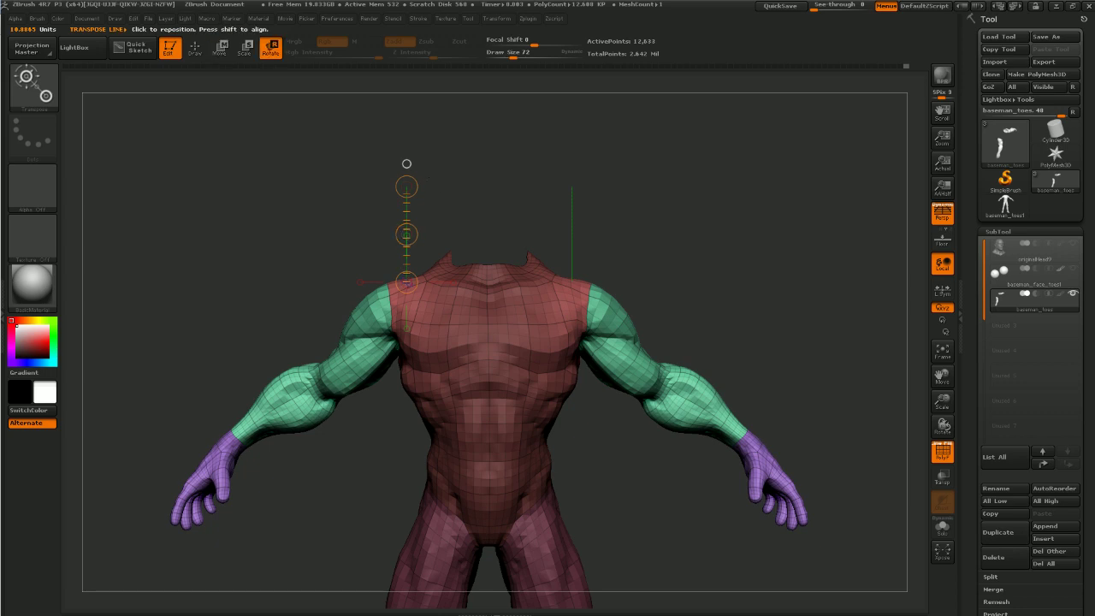
drag(407, 185, 397, 189)
key(w)
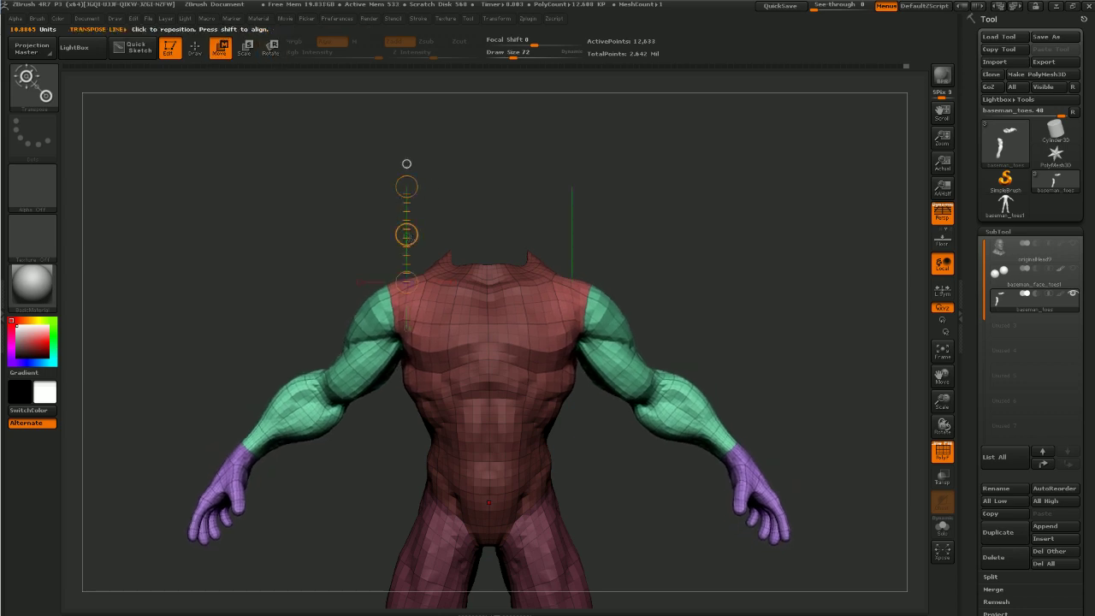
drag(408, 242, 406, 237)
Hide the interface panels around the canvas and show the head subtool together with the body
key(Tab)
click(1072, 246)
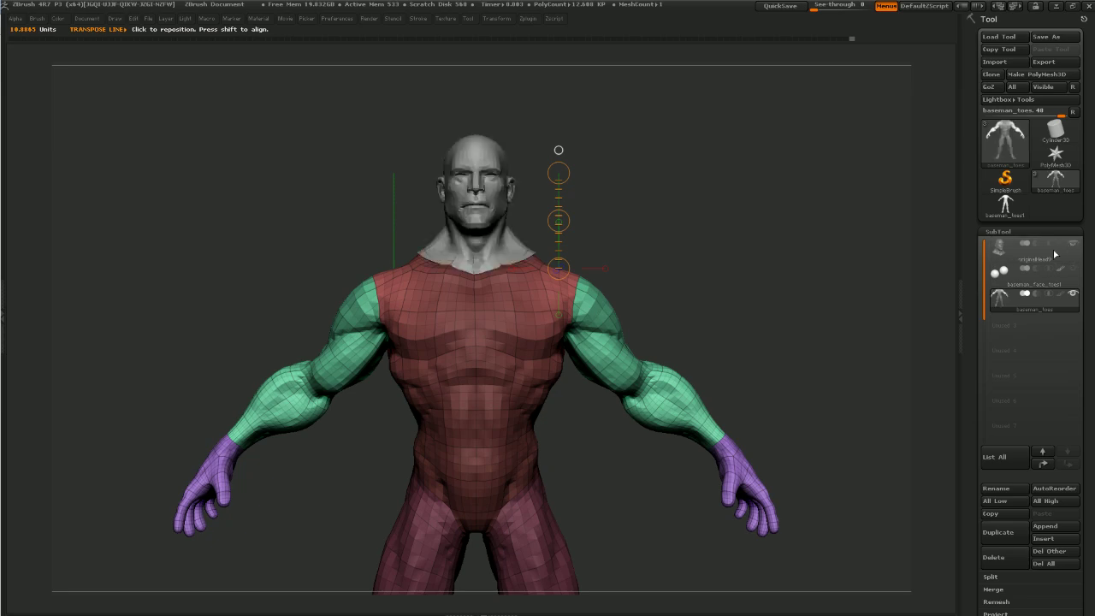
drag(774, 267, 550, 274)
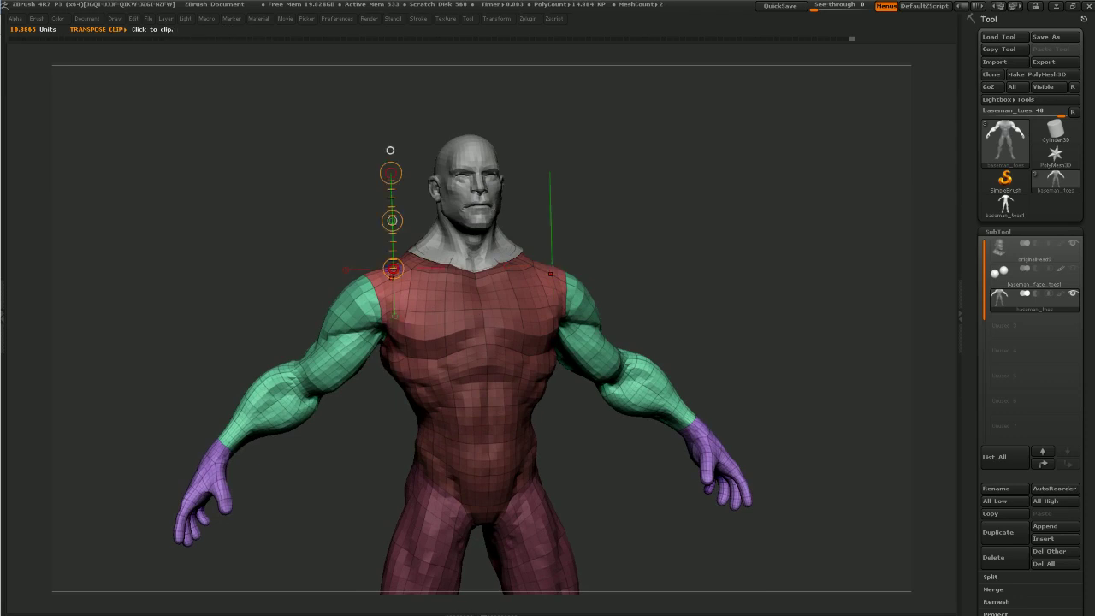
Return to sculpting, clear the mask and reshape the trapezius and neck opening around the head
key(q)
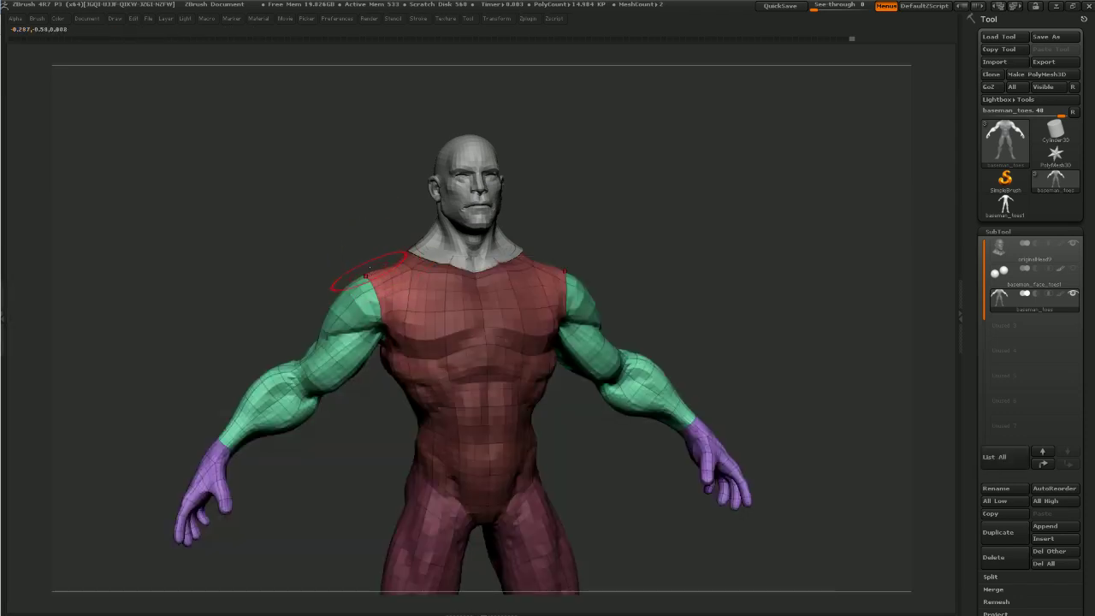
mouse_move(370, 280)
mouse_down()
mouse_move(371, 266)
mouse_move(385, 259)
mouse_move(394, 270)
mouse_move(489, 196)
mouse_move(387, 273)
mouse_up()
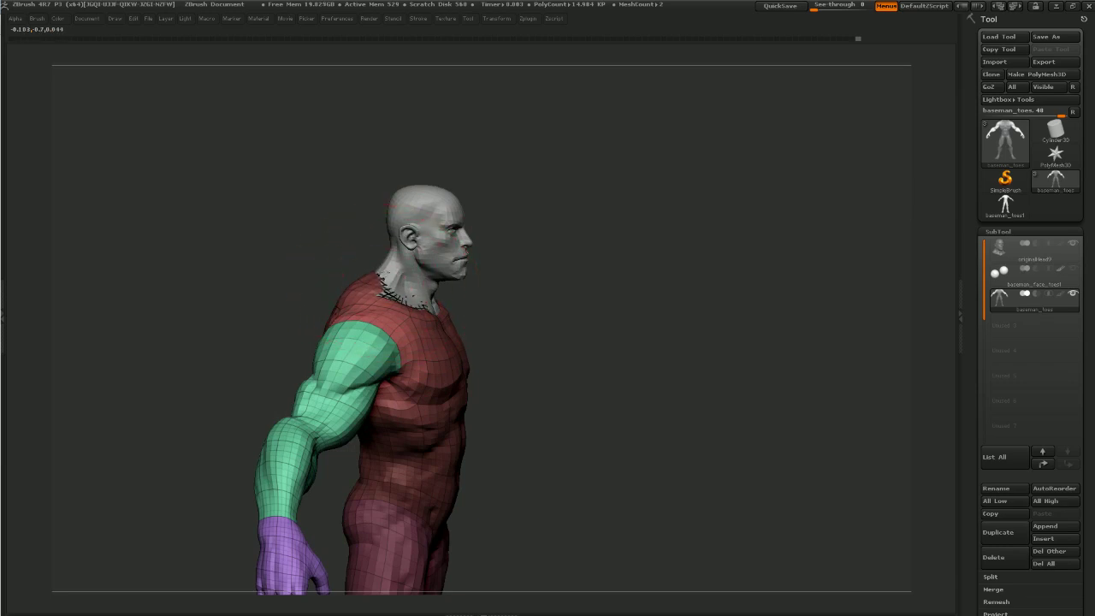
right_drag(385, 267, 422, 317)
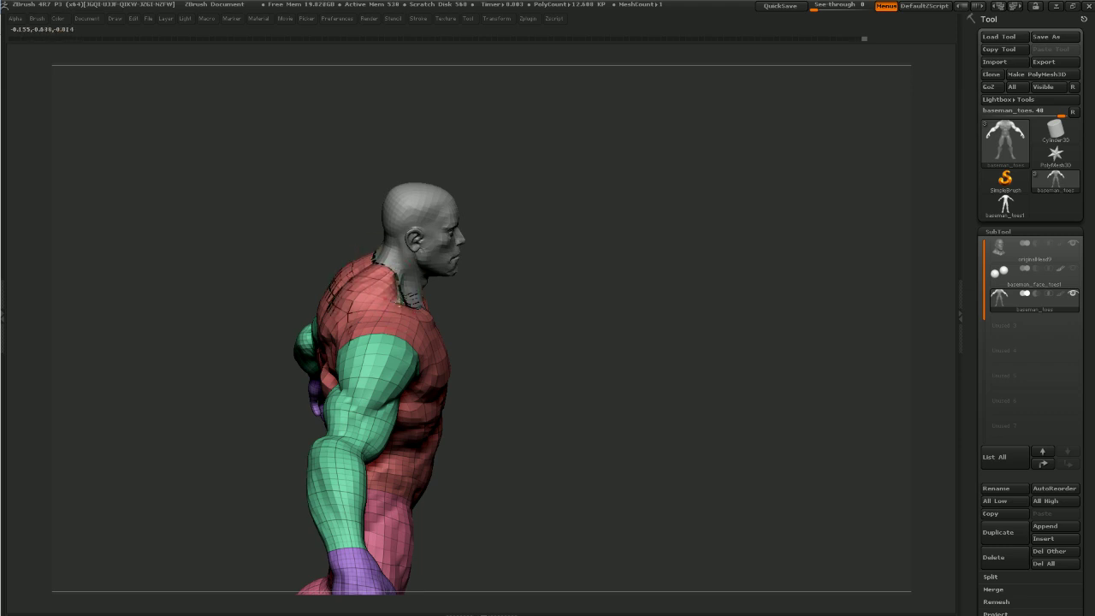
drag(546, 243, 500, 250)
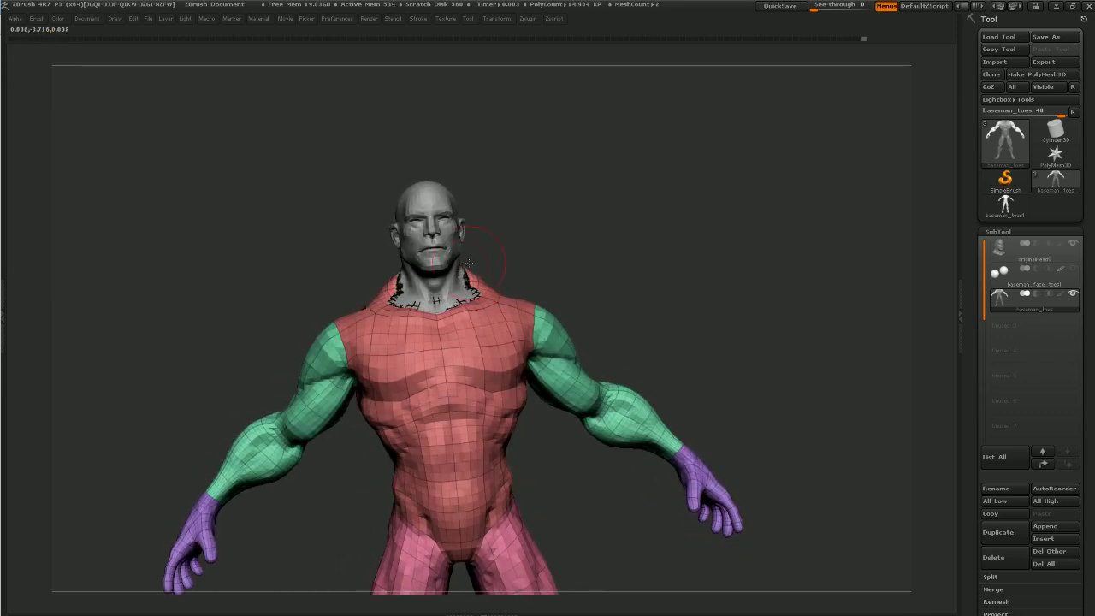
Turn off the polygroup wireframe, frame the whole figure and review its proportions from front and back
key(shift+f)
key(f)
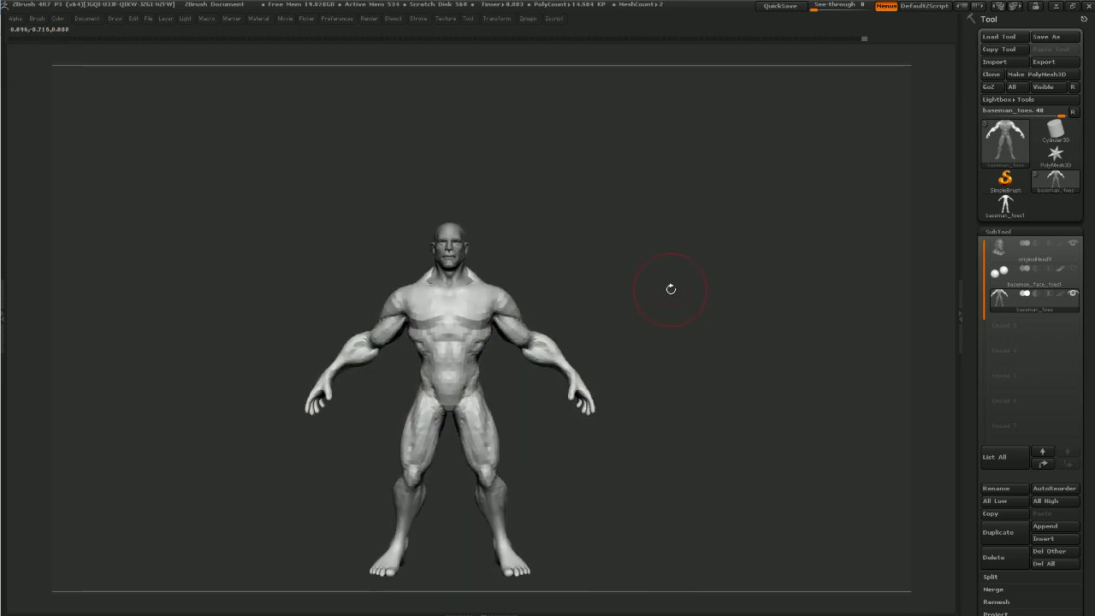
drag(672, 289, 700, 309)
drag(653, 455, 769, 331)
drag(746, 377, 520, 331)
mouse_move(488, 269)
mouse_down()
mouse_move(465, 328)
mouse_move(484, 324)
mouse_move(434, 321)
mouse_move(454, 325)
mouse_up()
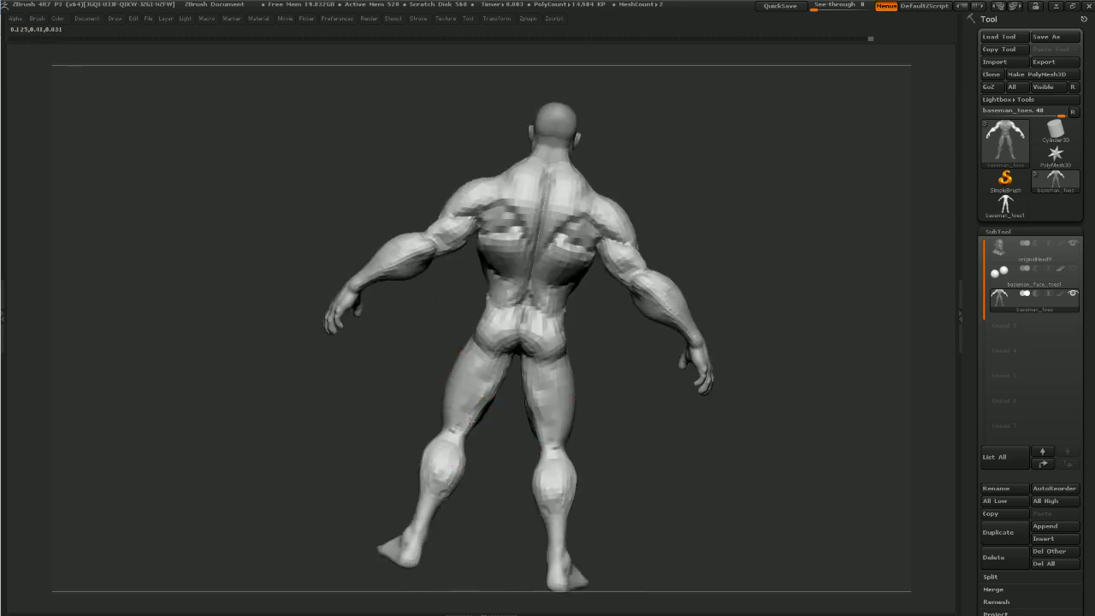
Refine the shape of the glutes and hips on the whole figure
drag(474, 400, 474, 371)
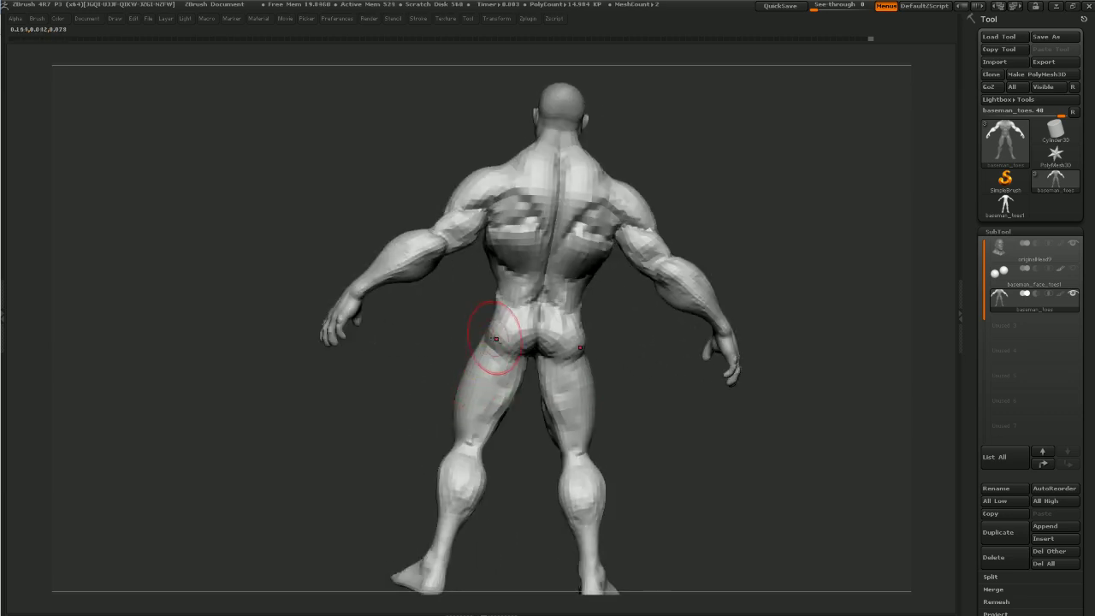
drag(490, 345, 552, 376)
mouse_move(531, 353)
mouse_down()
mouse_move(509, 392)
mouse_move(519, 386)
mouse_up()
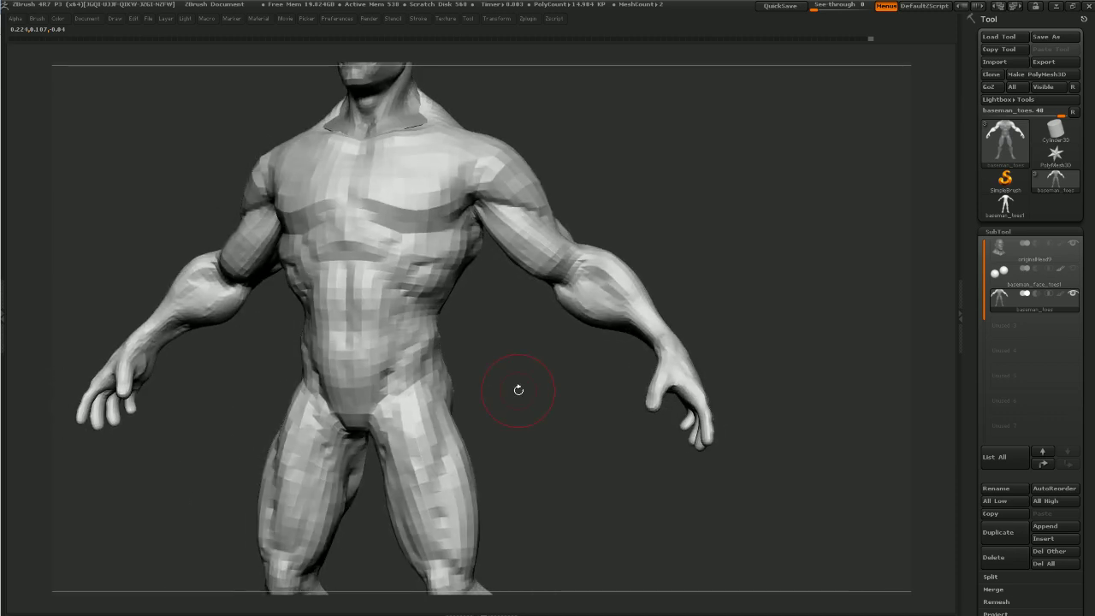
Refine the volume of the forearms on the body mesh, checking their form from below and from the side
key(b)
click(539, 387)
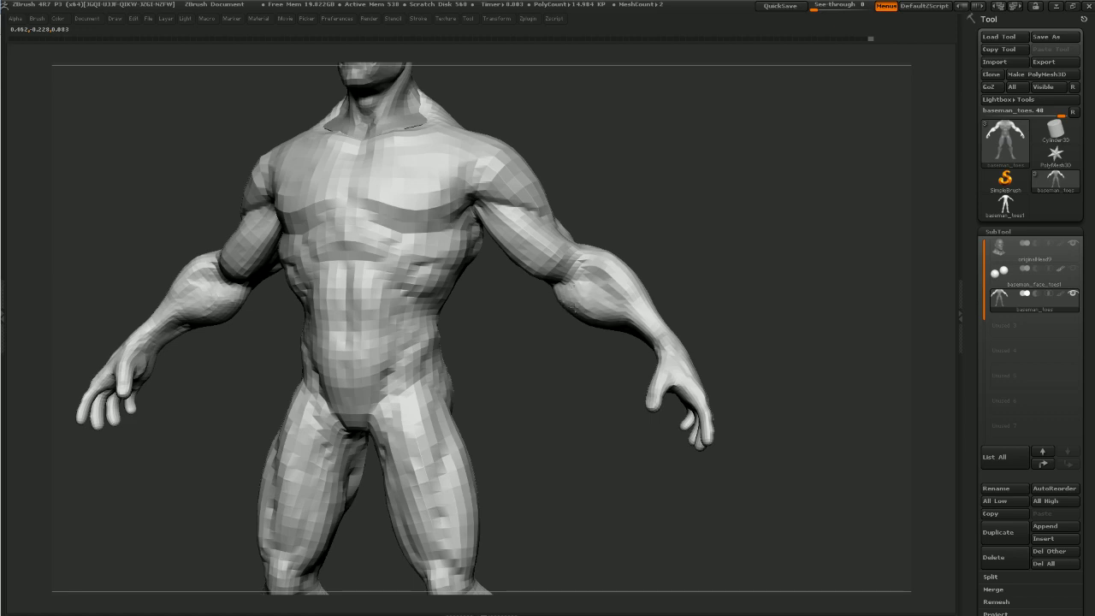
drag(580, 397, 610, 322)
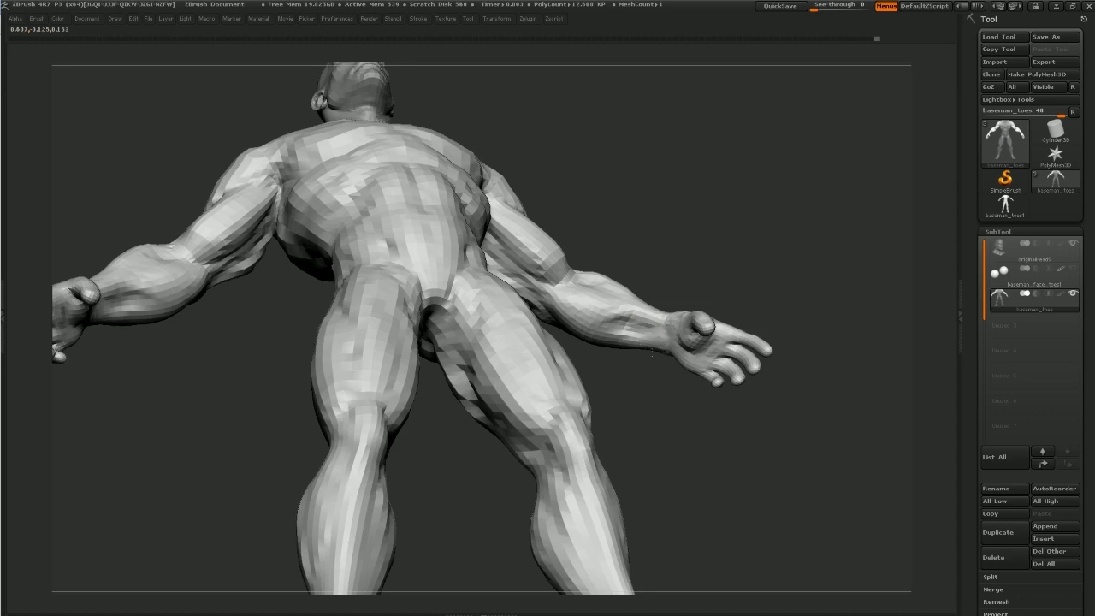
drag(652, 353, 651, 414)
mouse_move(743, 272)
mouse_down()
mouse_move(629, 328)
mouse_move(718, 343)
mouse_move(646, 343)
mouse_move(733, 348)
mouse_move(631, 371)
mouse_up()
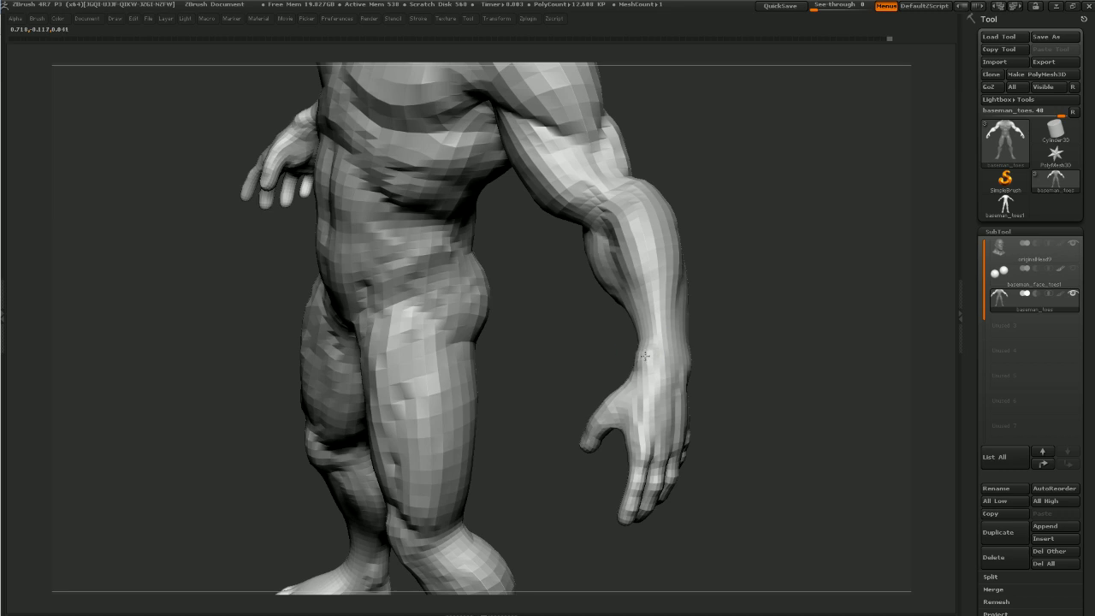
Reshape the wrist and its transition between forearm and hand from several angles
drag(708, 338, 603, 352)
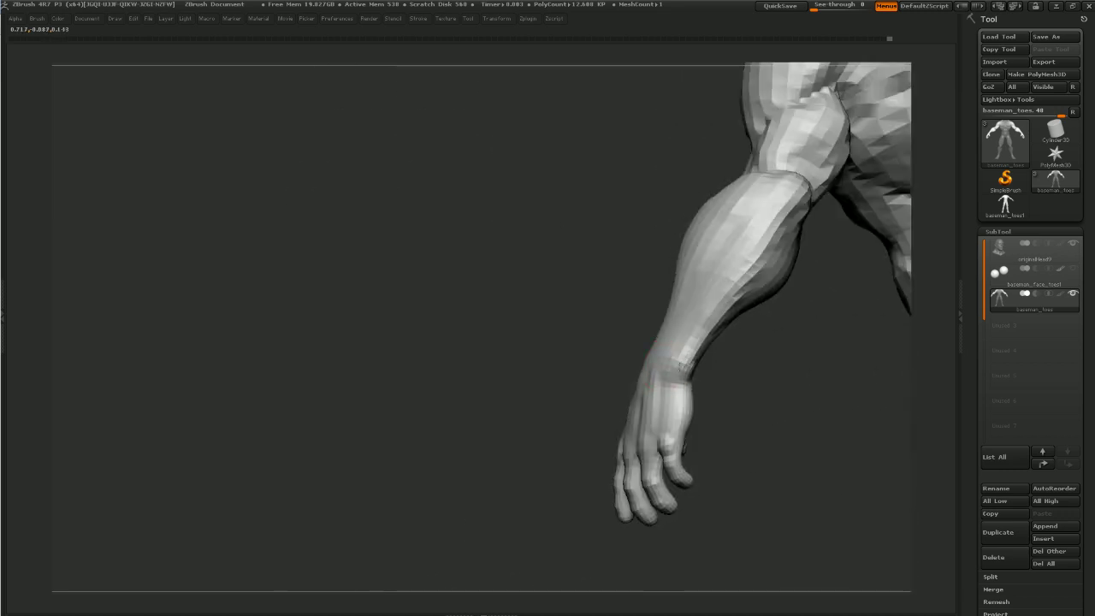
drag(721, 369, 692, 383)
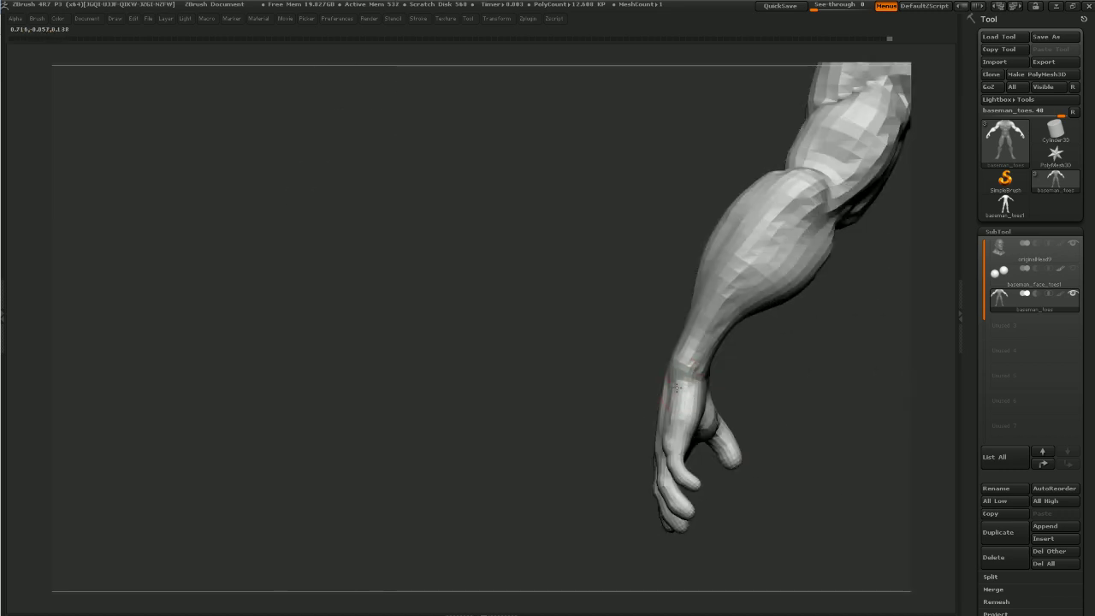
mouse_move(687, 421)
right_down()
mouse_move(621, 419)
mouse_move(698, 406)
right_up()
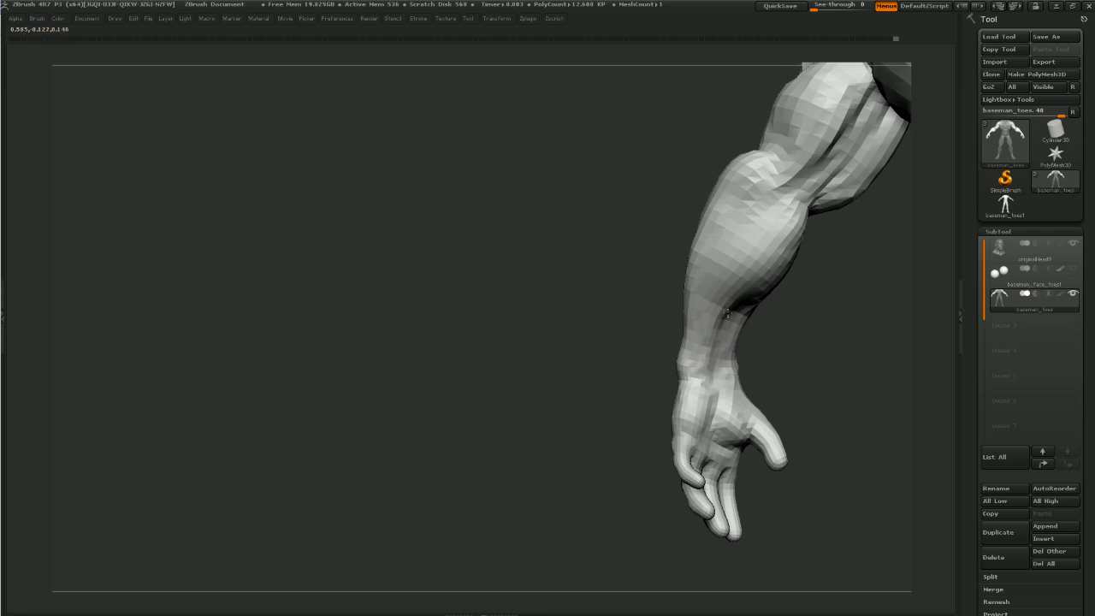
mouse_move(725, 332)
right_down()
mouse_move(734, 339)
mouse_move(719, 339)
mouse_move(736, 332)
right_up()
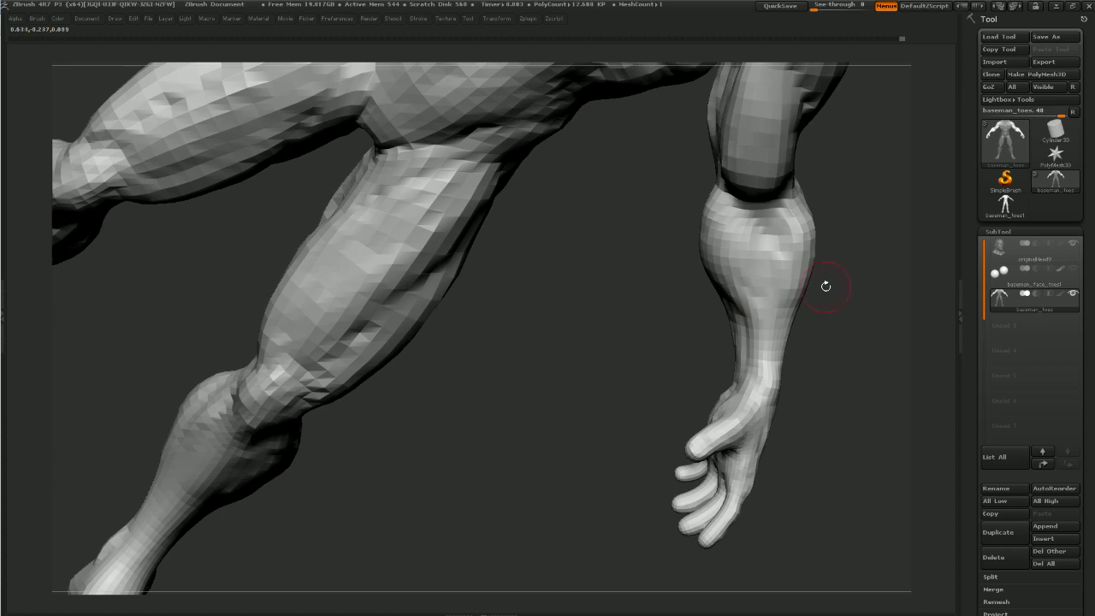
right_drag(826, 286, 793, 264)
Frame the whole figure from the front and lower the body's subdivision level
ctrl+right_drag(702, 225, 681, 275)
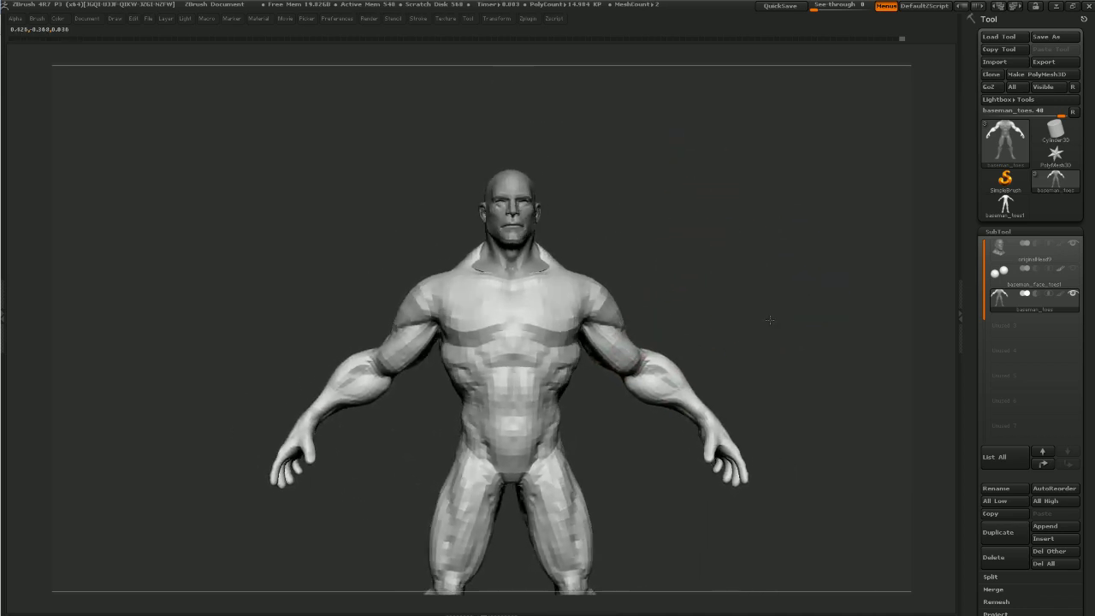
alt+right_drag(763, 342, 760, 259)
alt+right_drag(509, 547, 582, 412)
mouse_move(764, 330)
alt+right_down()
mouse_move(667, 430)
mouse_move(735, 353)
mouse_move(721, 361)
alt+right_up()
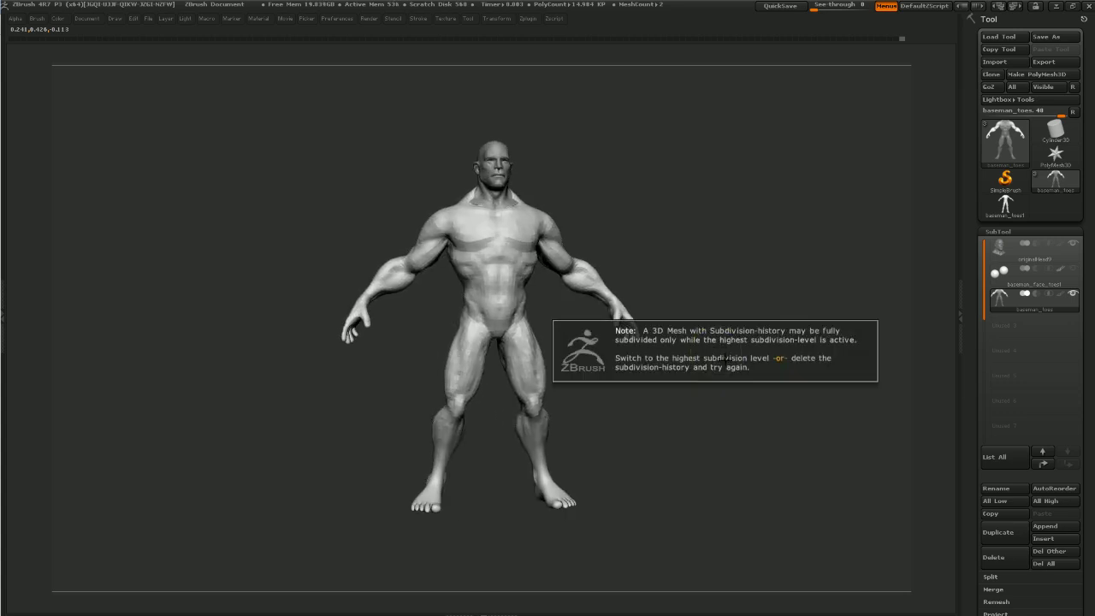
key(shift+d)
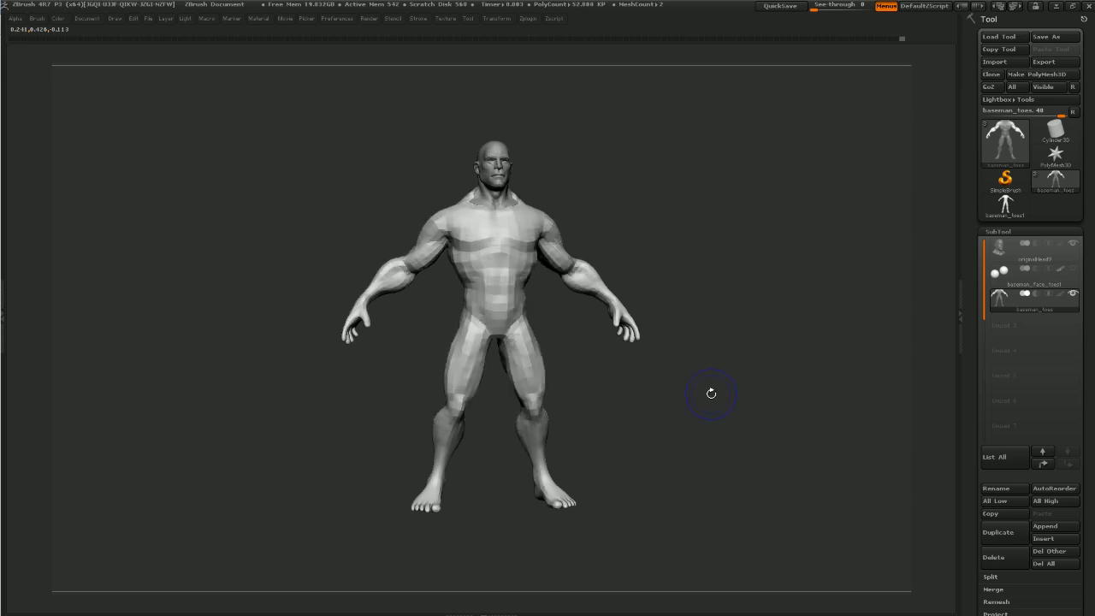
drag(711, 393, 723, 355)
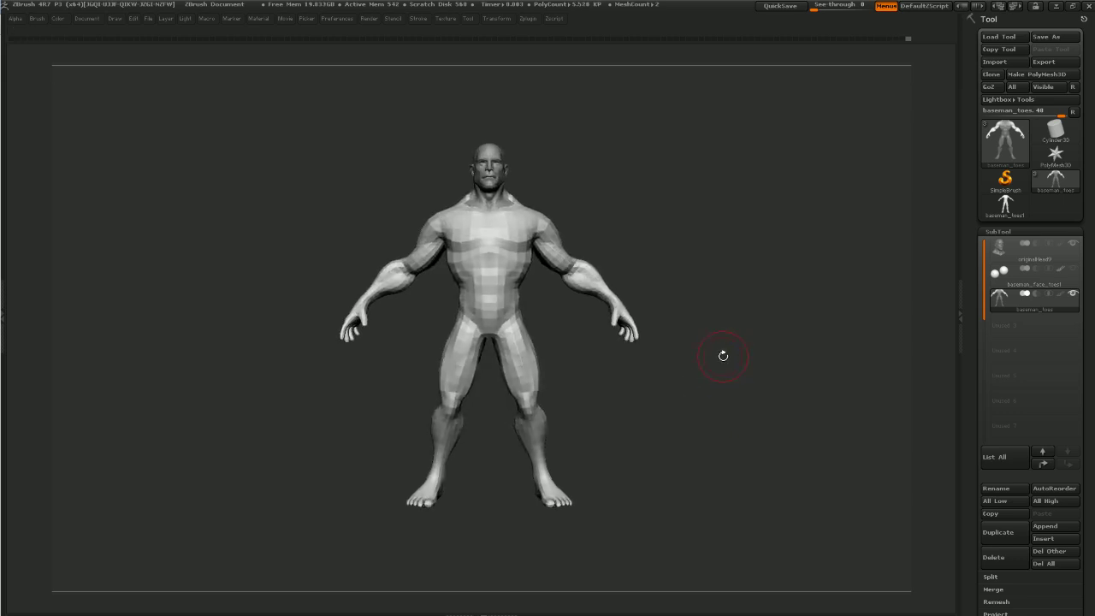
Swap the active colour to black and show the interface panels around the canvas again
key(v)
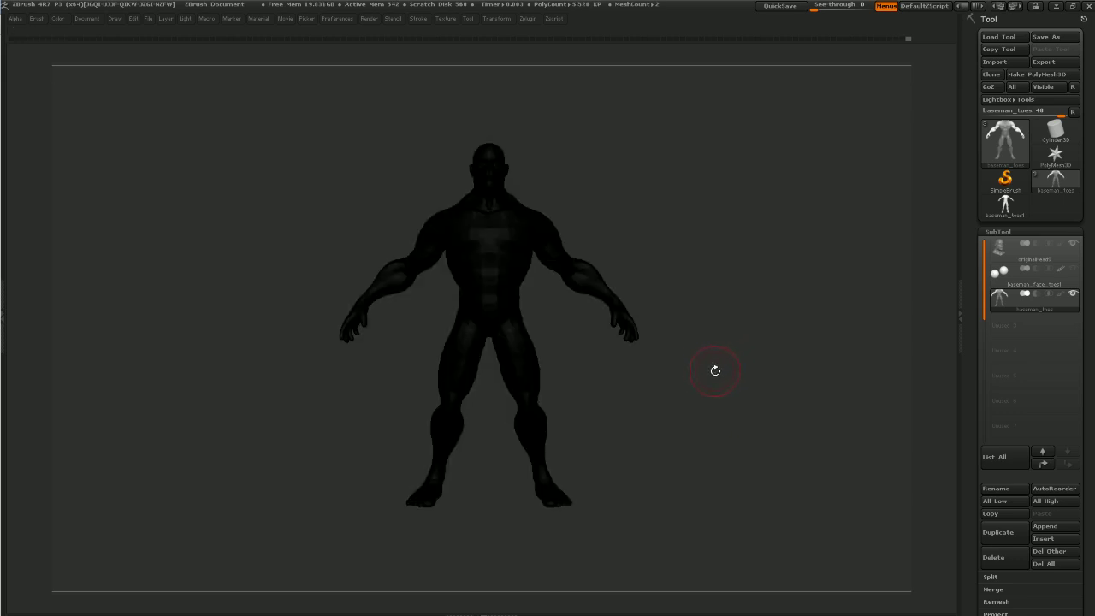
key(Tab)
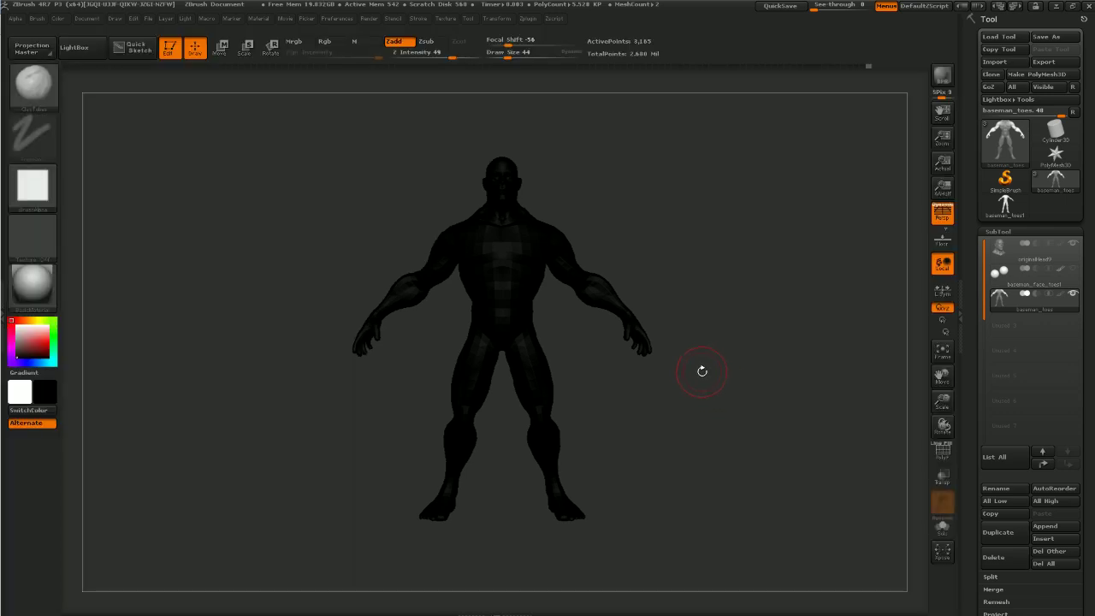
drag(714, 347, 753, 320)
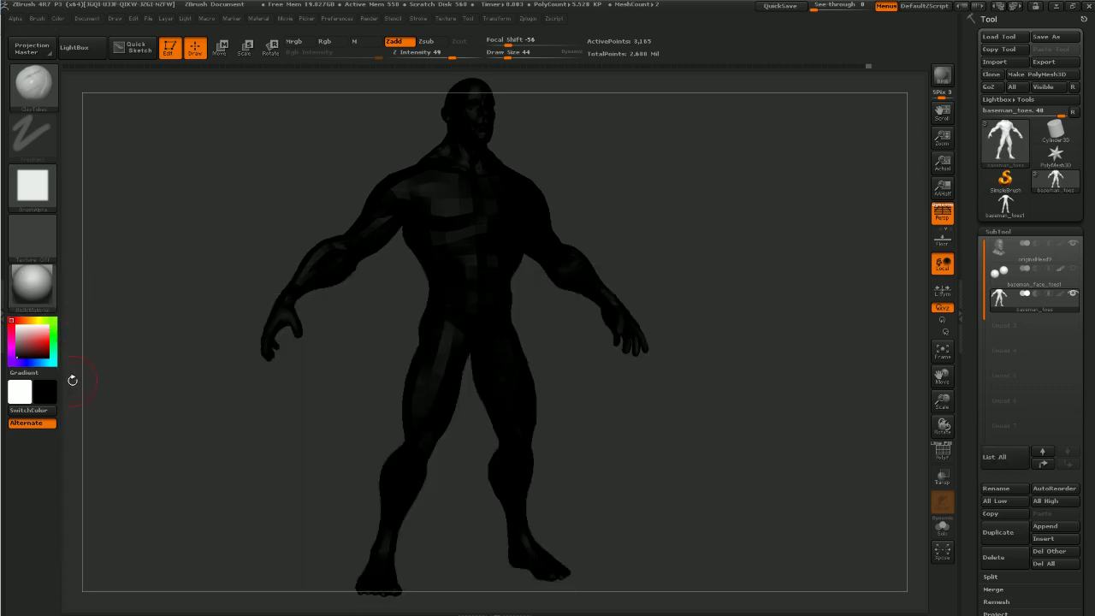
Apply the MatCap Gray material and inspect the figure's black silhouette from different angles
click(33, 284)
click(165, 432)
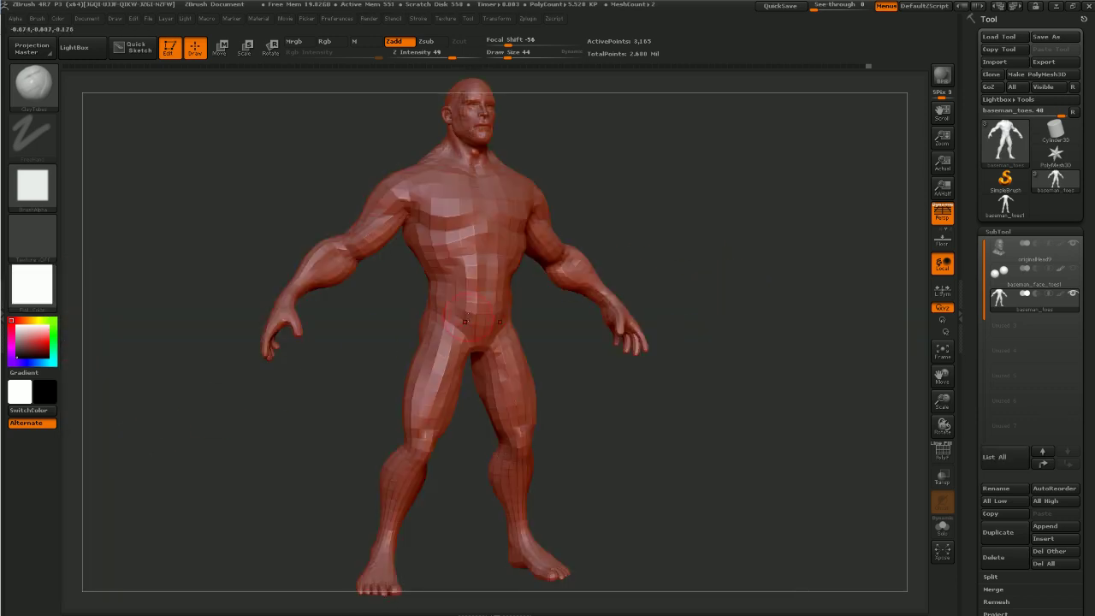
click(40, 296)
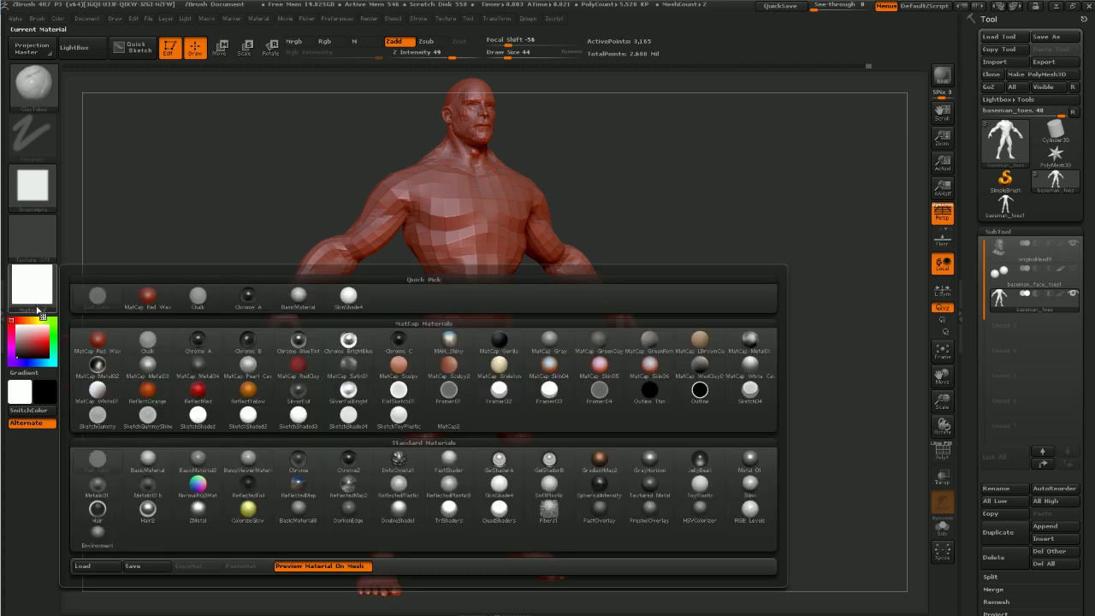
click(39, 296)
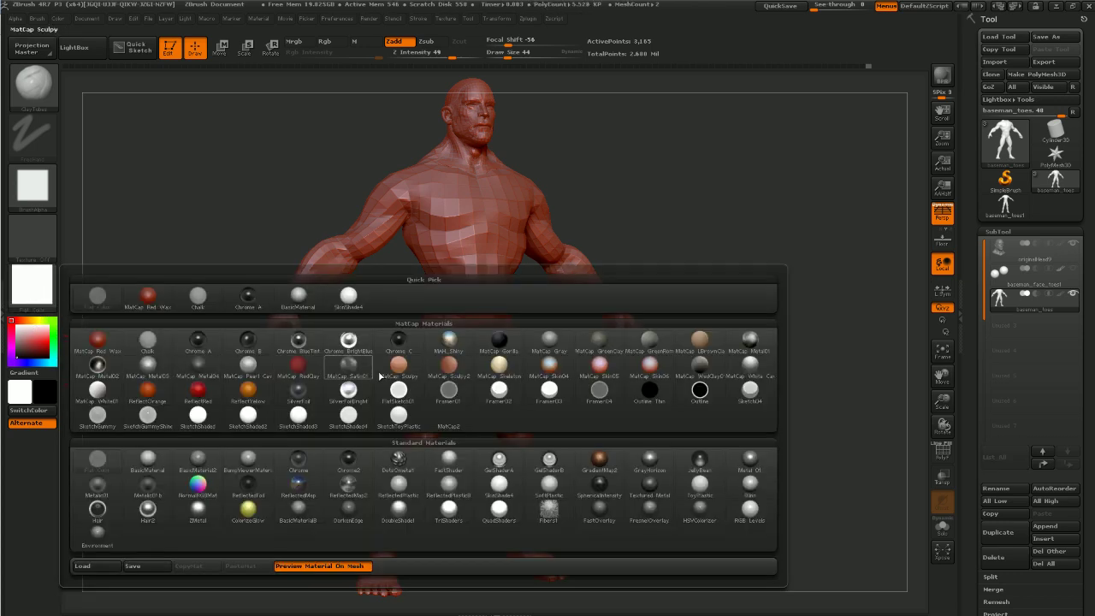
click(550, 344)
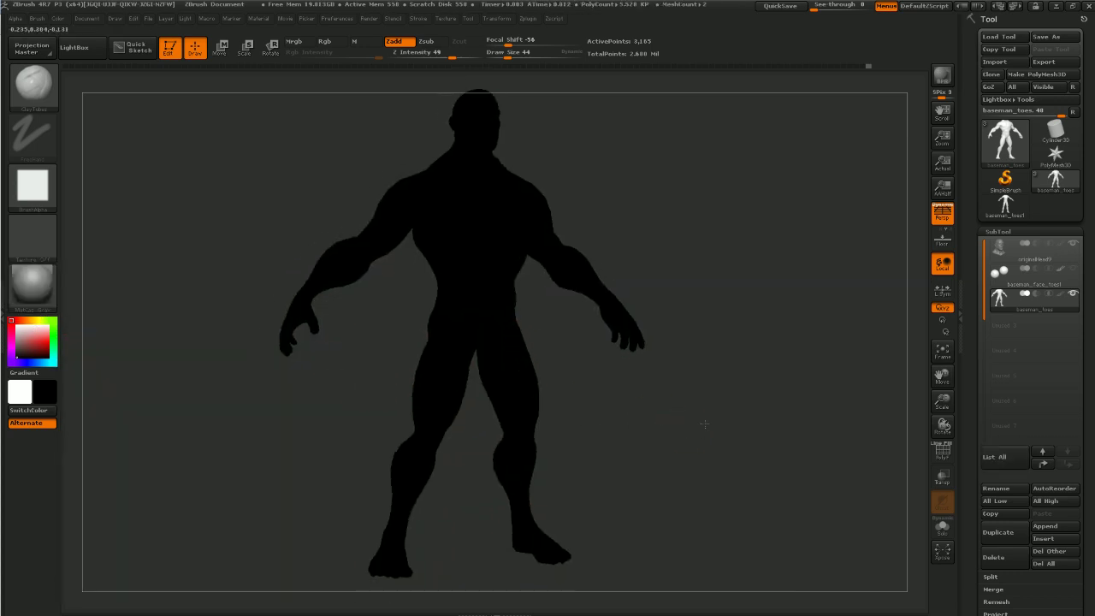
drag(750, 335, 719, 268)
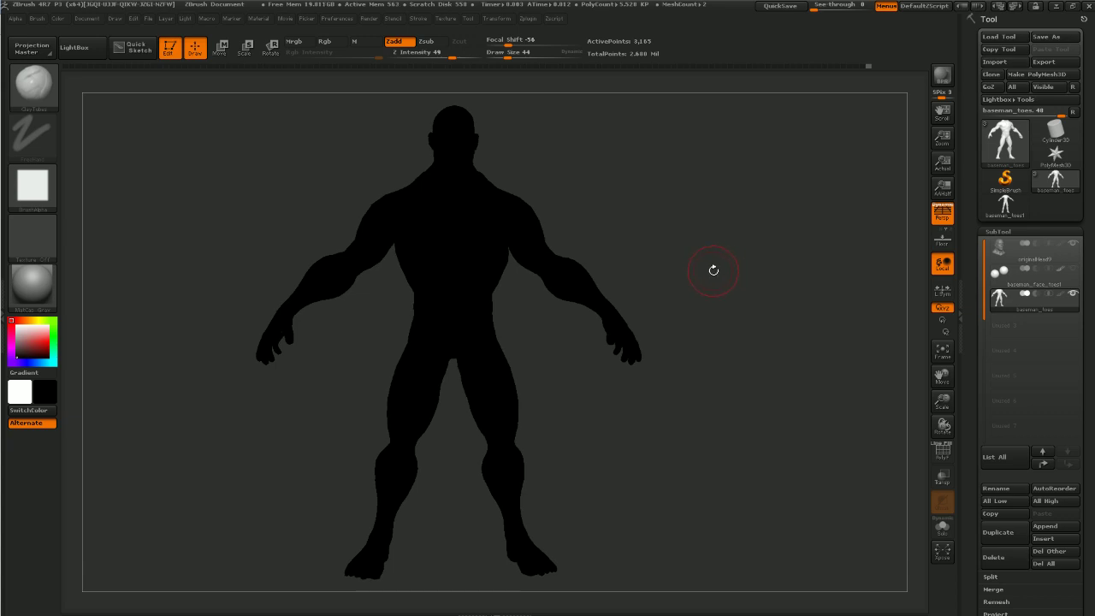
Restore the higher subdivision level and the white colour, and apply the MatCap Red Wax material
click(32, 284)
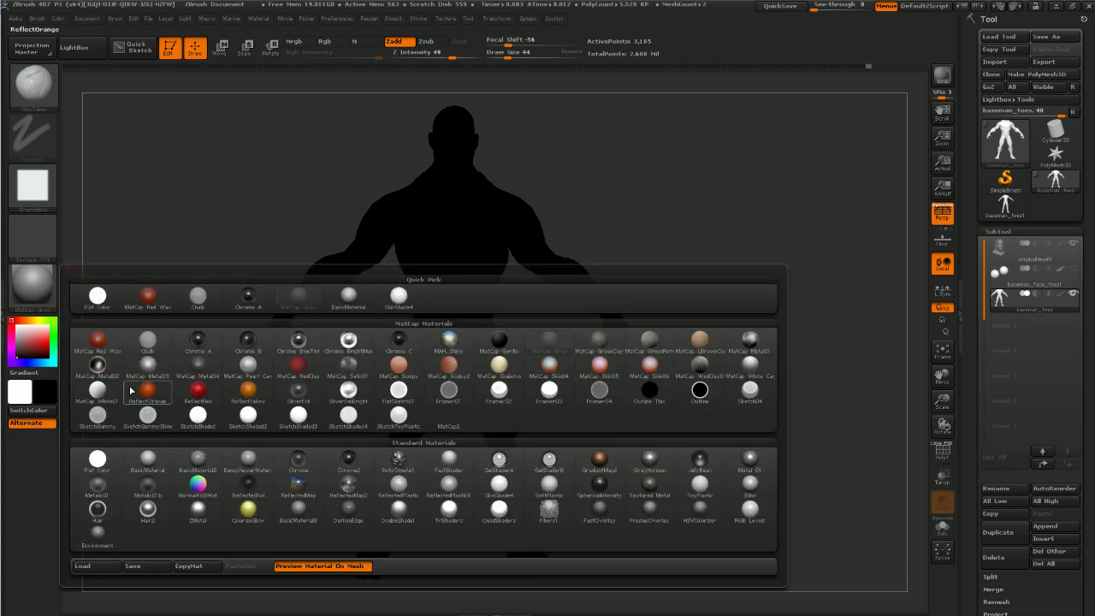
click(148, 458)
key(d)
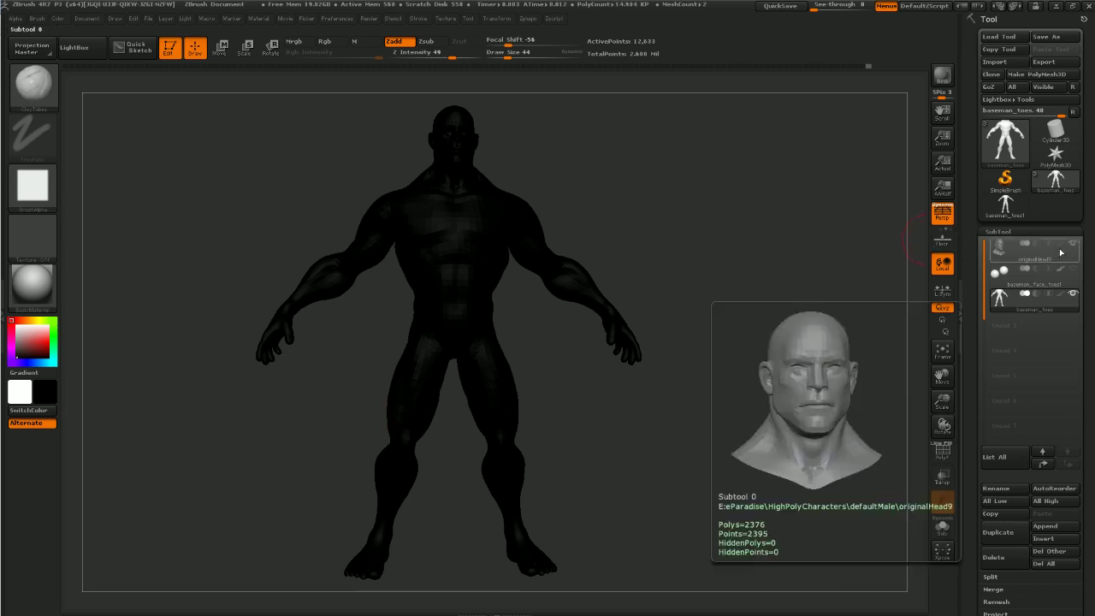
key(v)
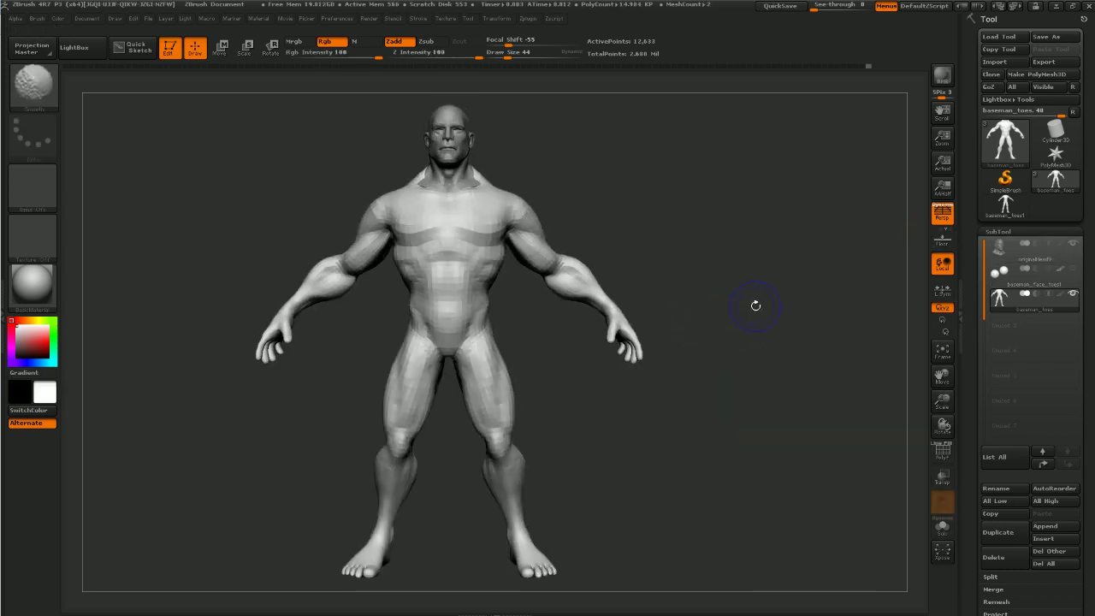
click(45, 295)
click(107, 354)
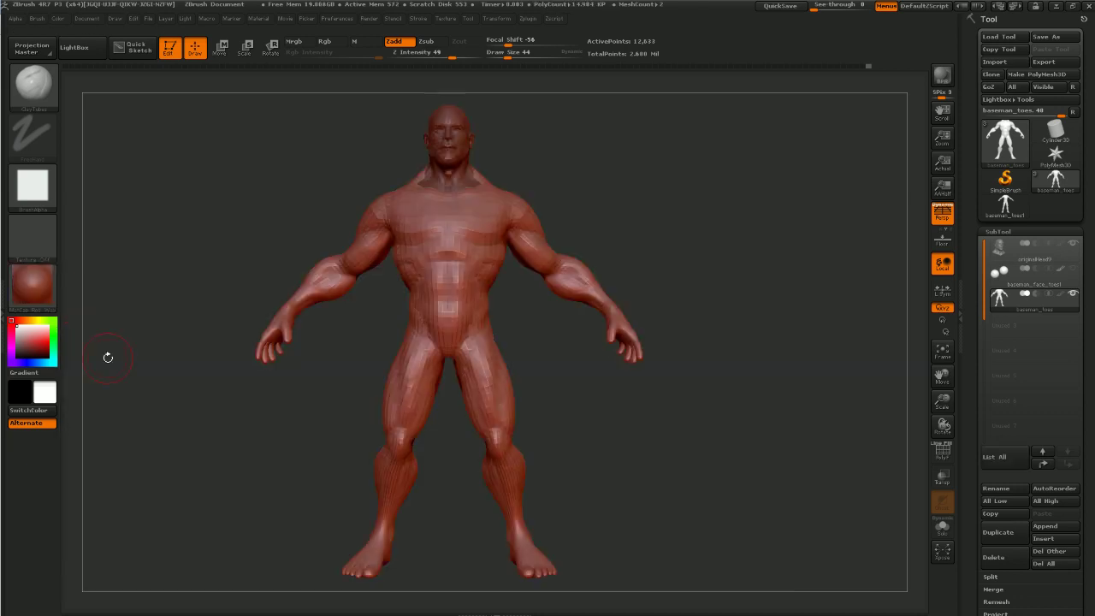
Start loading an external material and browse to the Documents > ZbrushMatsBrushSettings > Materials folder
click(34, 291)
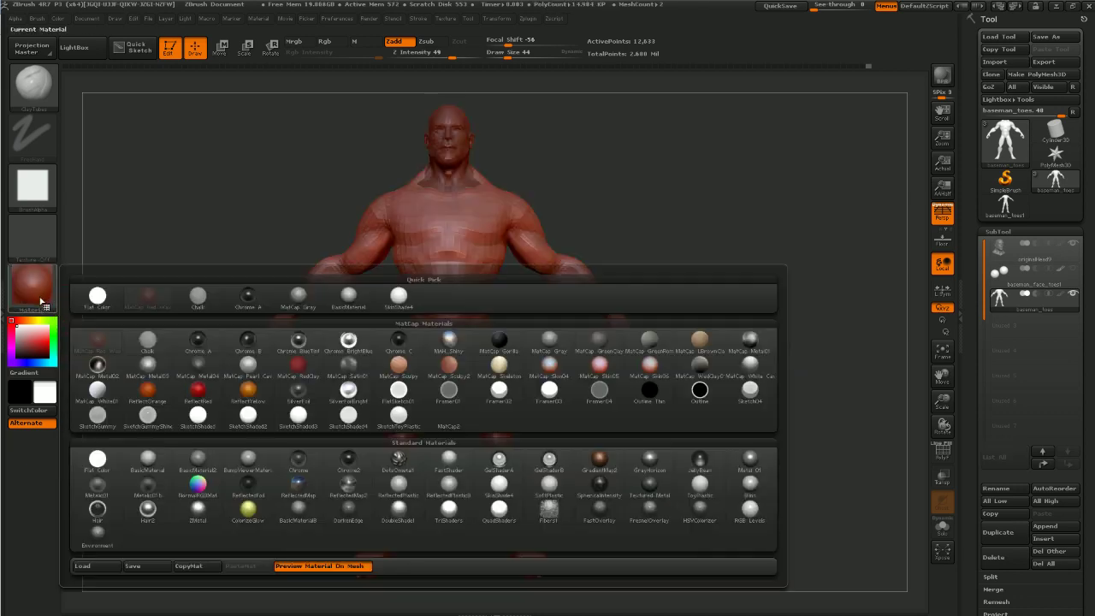
click(92, 566)
scroll(86, 193, down, 2)
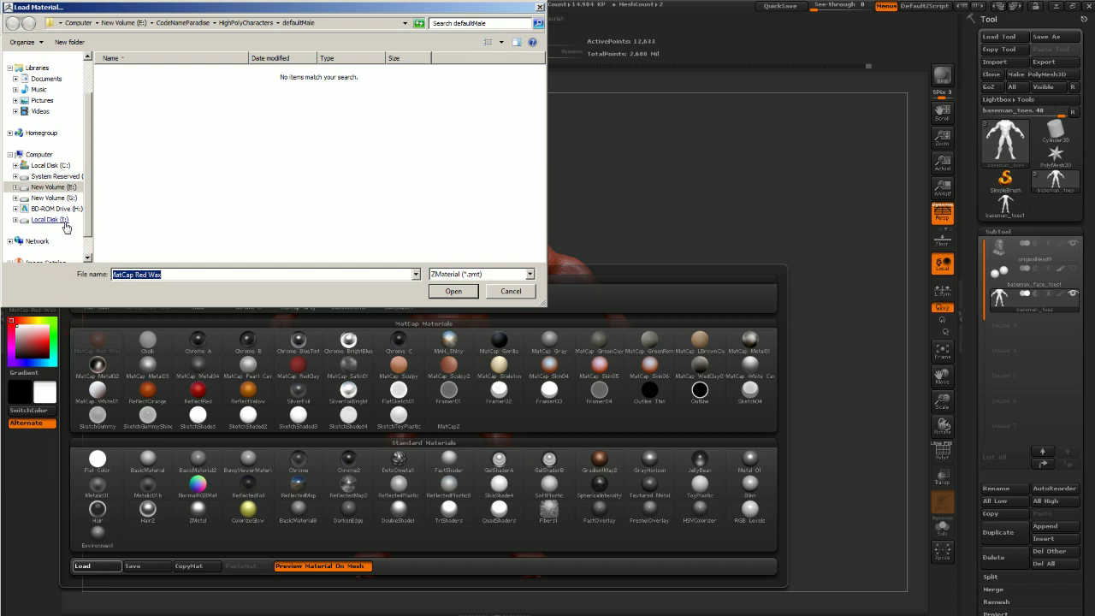
click(65, 222)
double_click(131, 125)
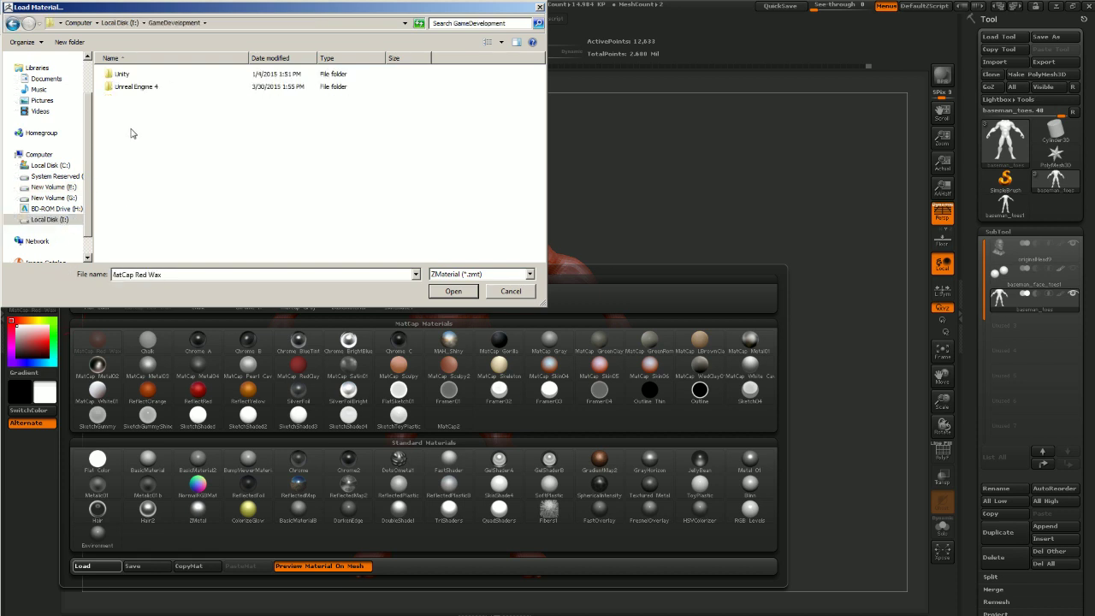
click(13, 25)
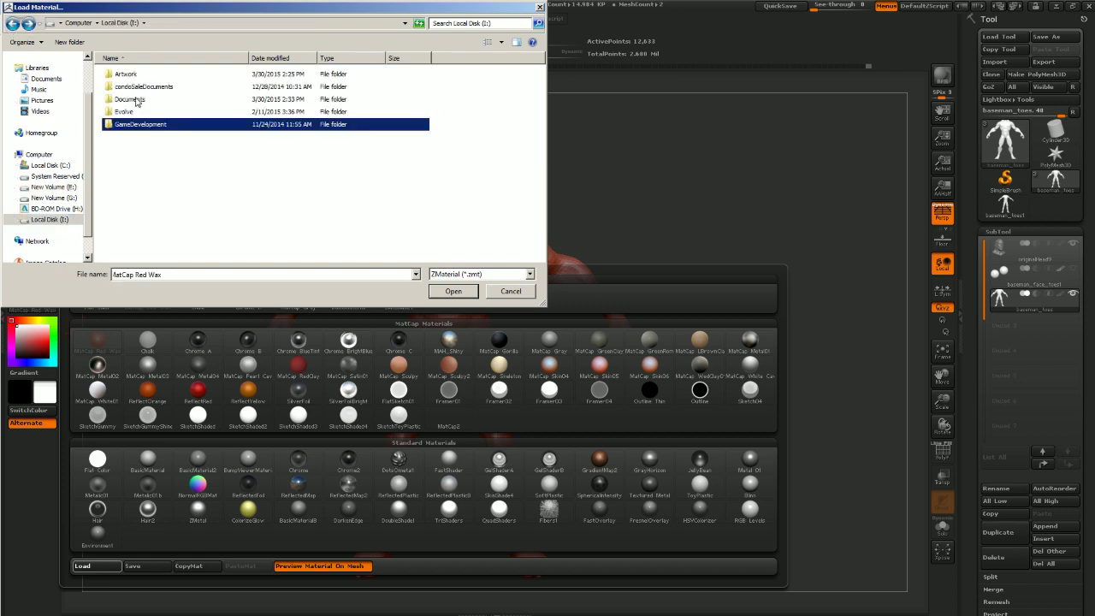
click(136, 101)
double_click(142, 101)
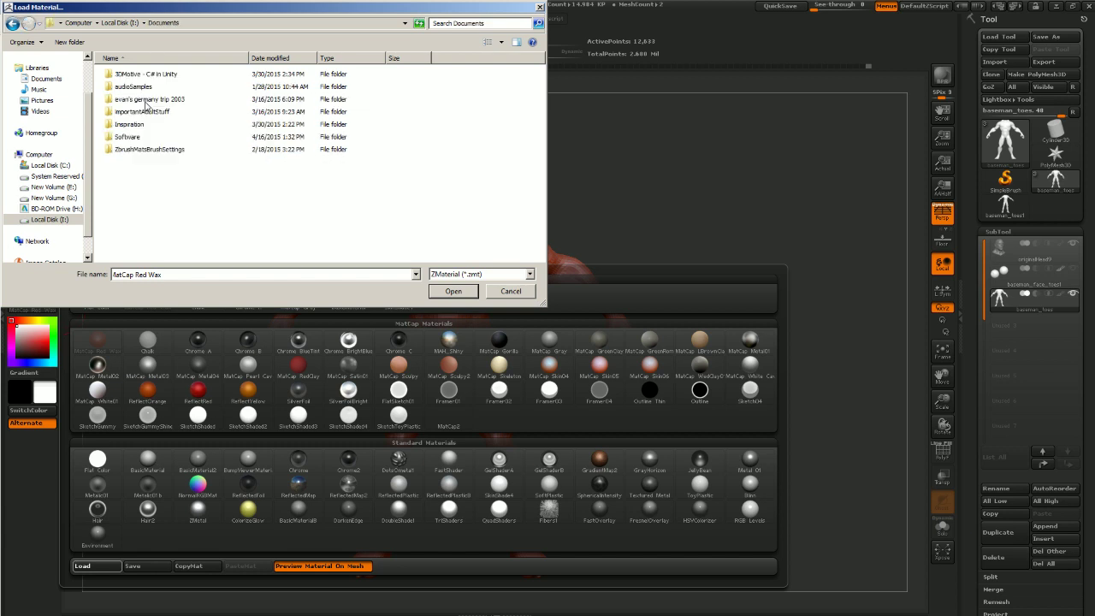
double_click(144, 149)
double_click(132, 93)
Load the RS_MBShader.ZMT material onto the figure
click(137, 88)
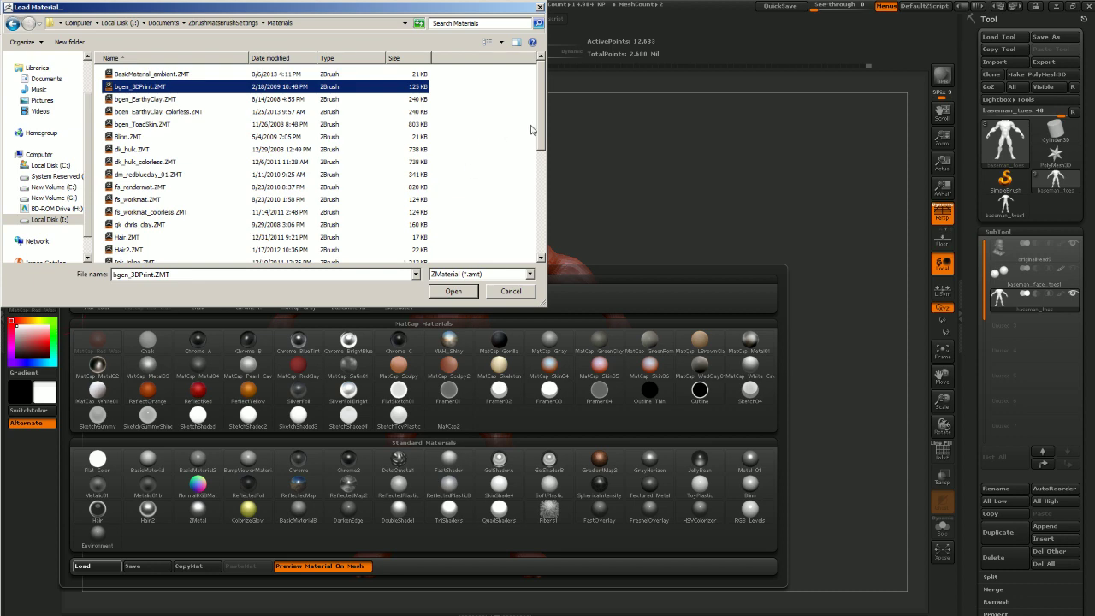
scroll(540, 135, down, 1)
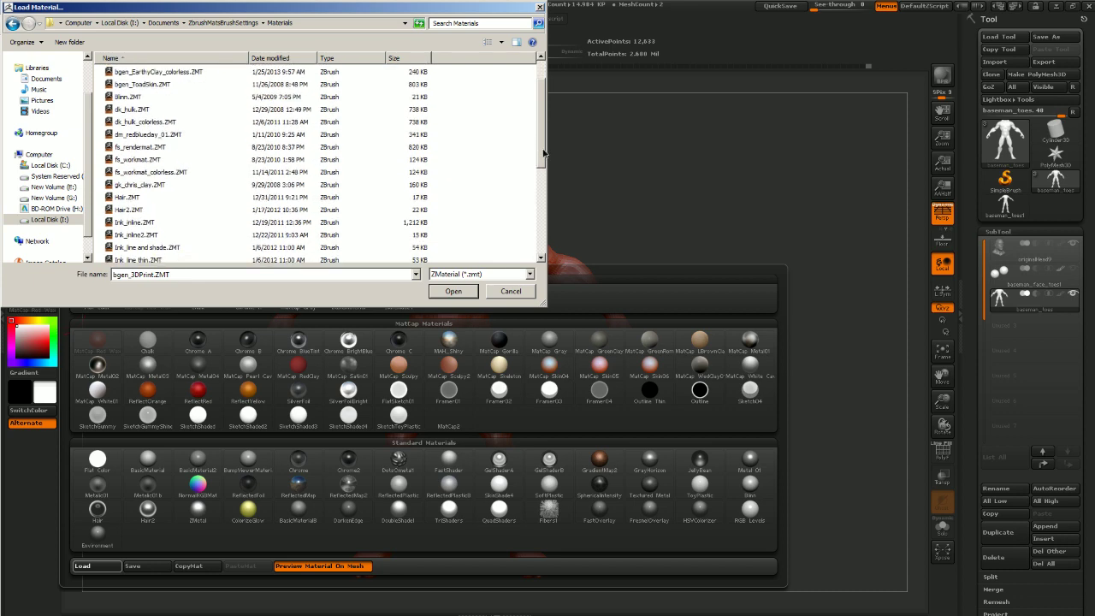
scroll(543, 152, down, 5)
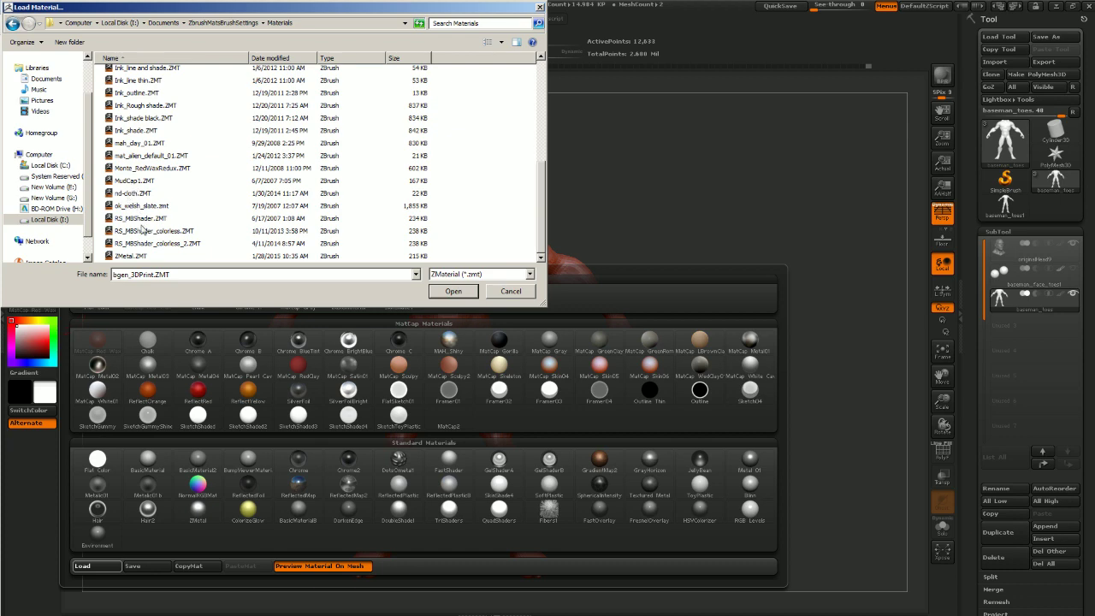
click(144, 231)
click(146, 218)
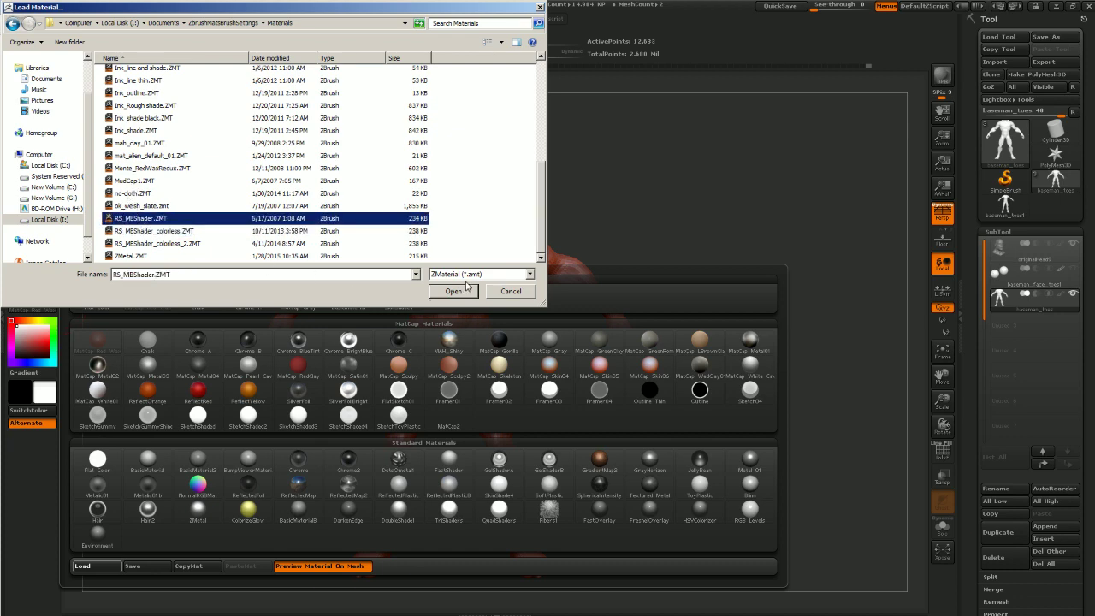
click(468, 286)
Touch up the upper back muscles around the shoulder blades from behind
drag(731, 283, 673, 256)
drag(343, 336, 361, 325)
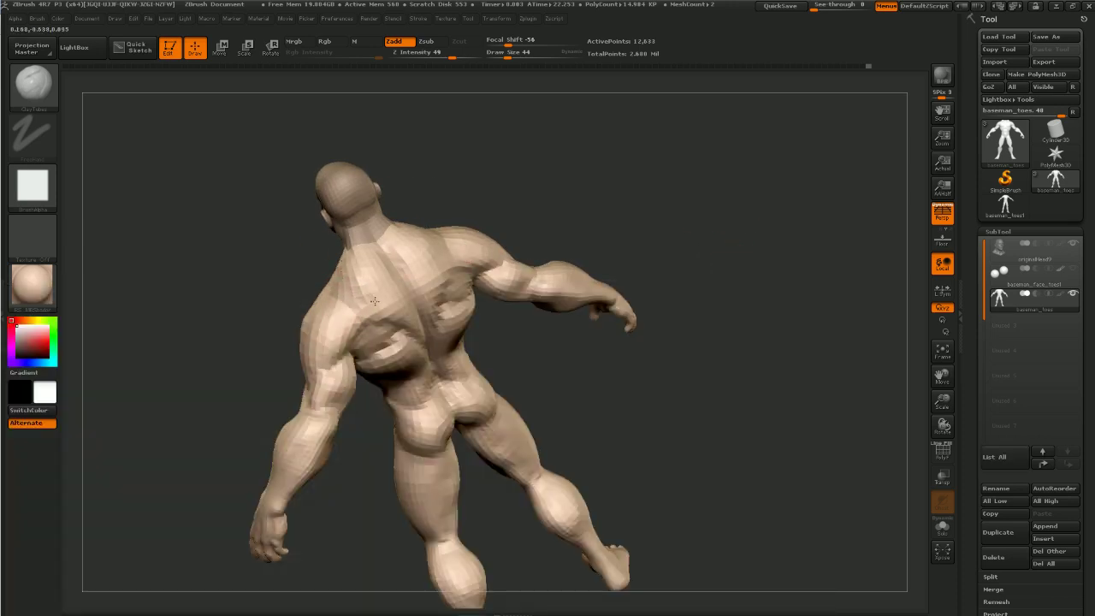
mouse_move(502, 198)
mouse_down()
mouse_move(486, 181)
mouse_move(488, 200)
mouse_up()
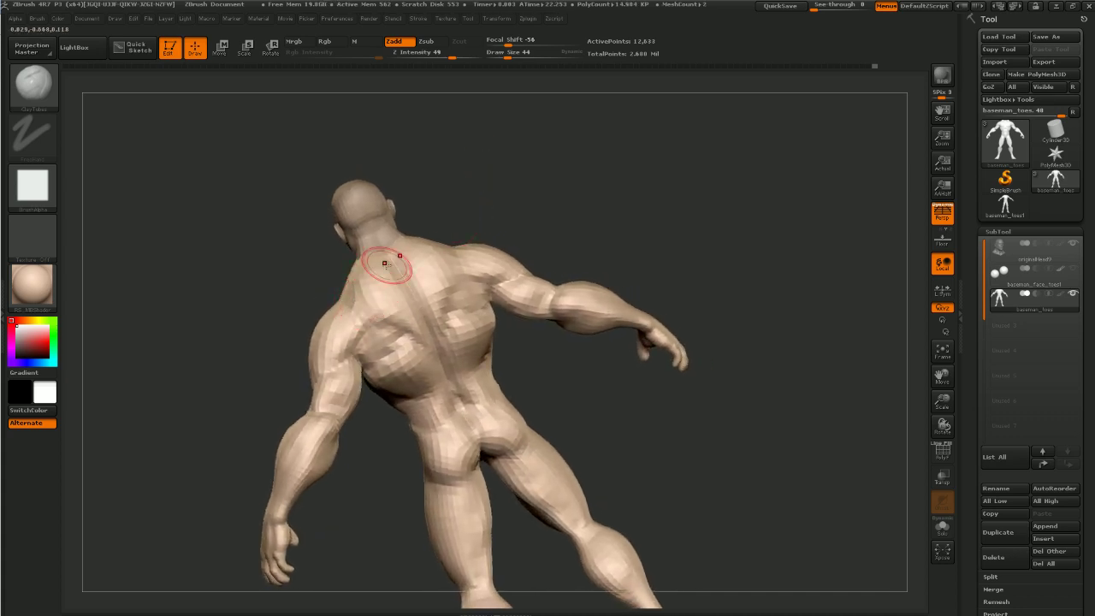
Carve muscle creases across the upper back and shoulder blades with the Dam_Standard brush and smooth them
key(b)
key(d)
key(s)
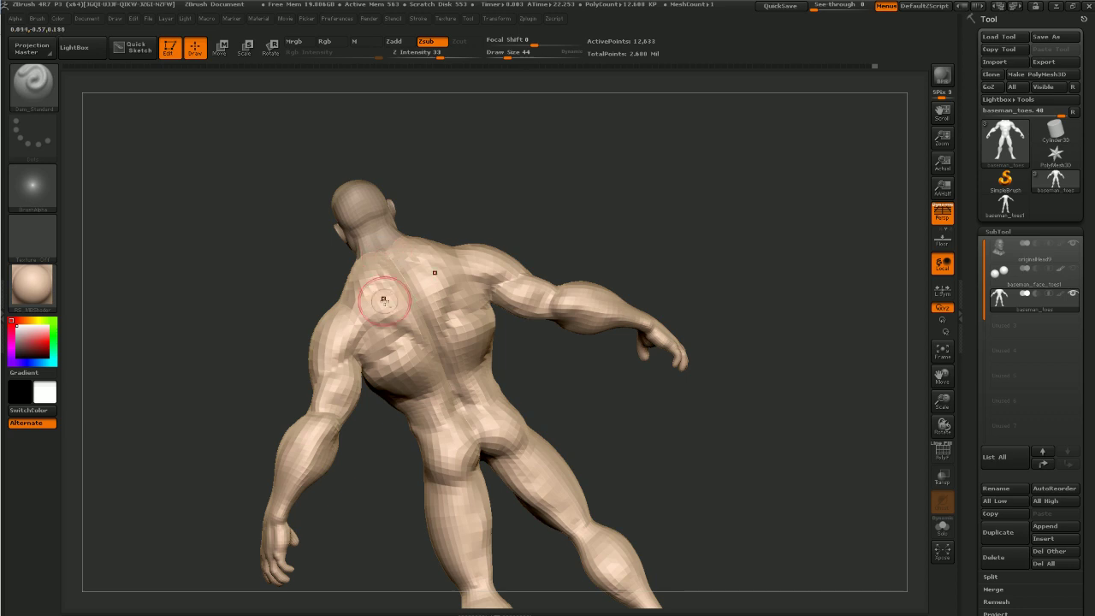
drag(305, 270, 386, 281)
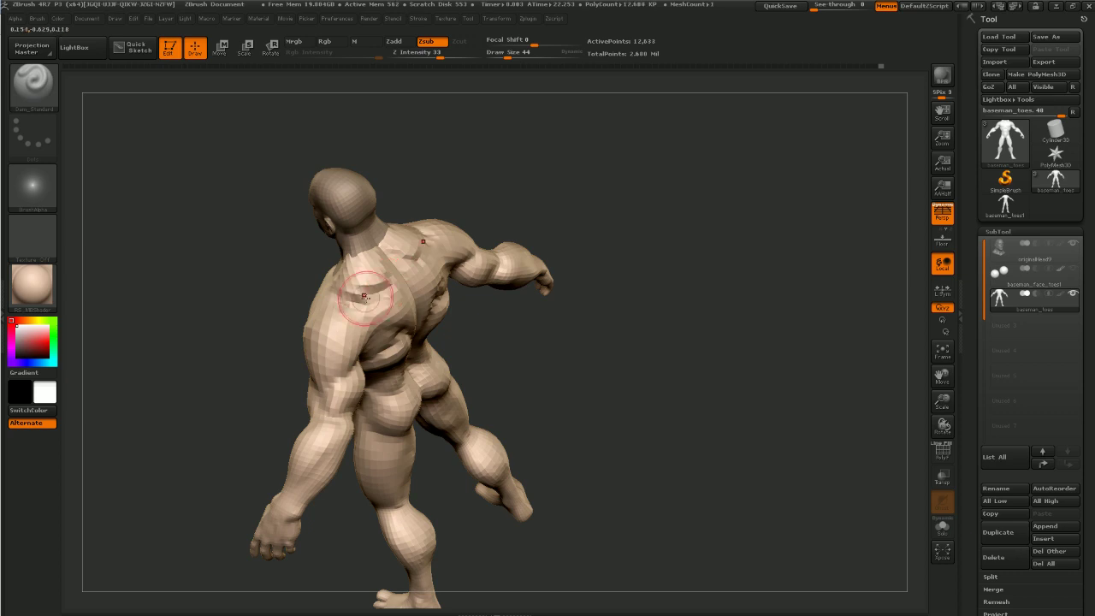
shift+drag(372, 289, 376, 296)
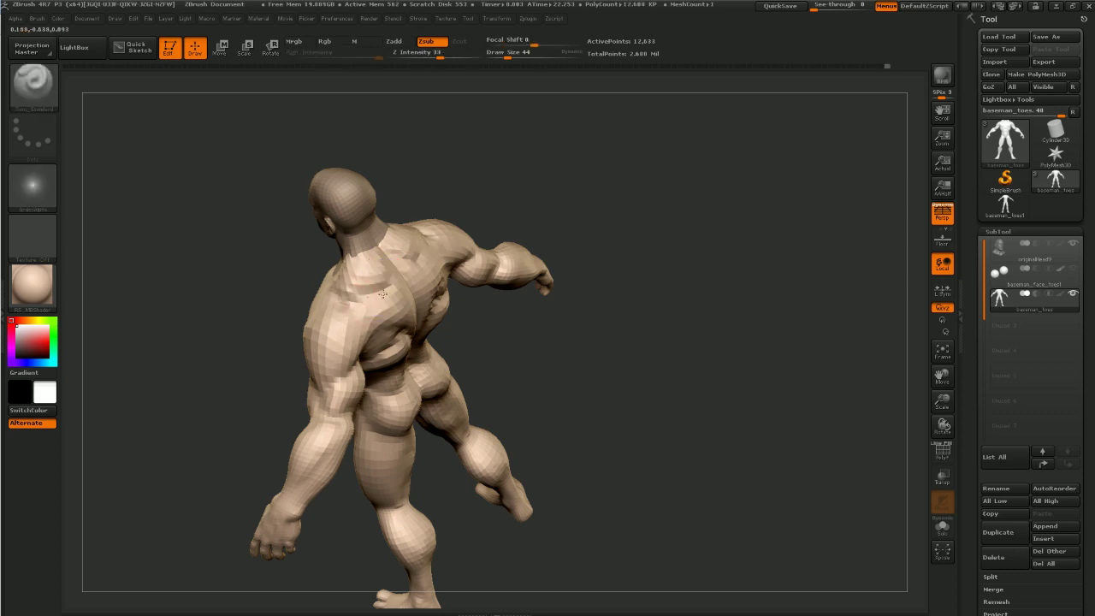
Subdivide the body mesh one level and smooth the faceted chest muscles and lower pectoral edge
mouse_move(473, 163)
mouse_down()
mouse_move(501, 125)
mouse_move(491, 225)
mouse_move(466, 244)
mouse_move(508, 197)
mouse_move(481, 196)
mouse_move(471, 252)
mouse_move(464, 244)
mouse_move(372, 312)
mouse_up()
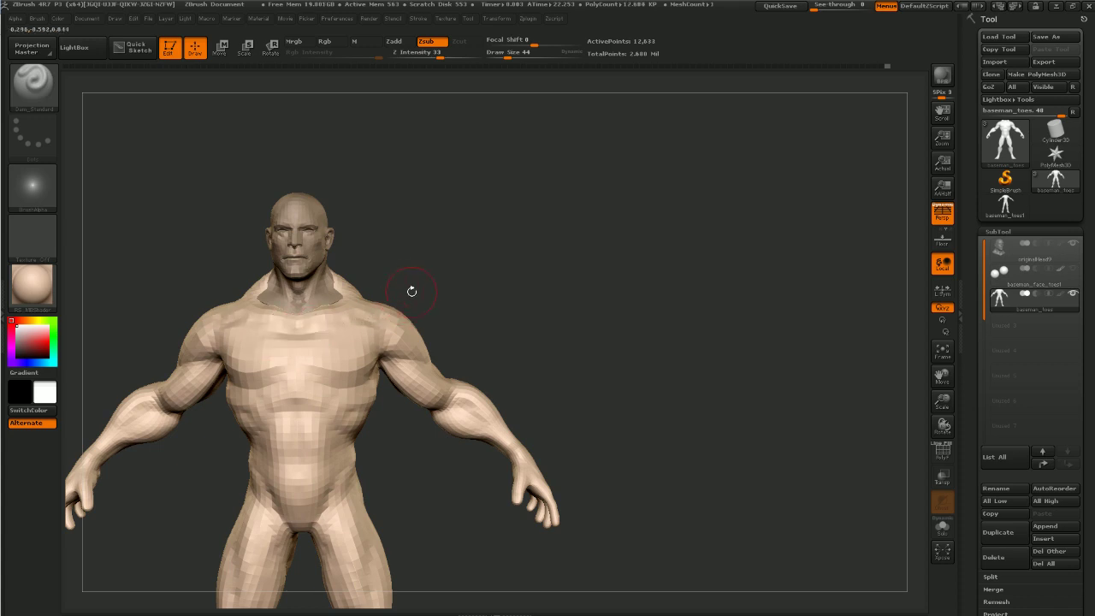
drag(411, 291, 317, 348)
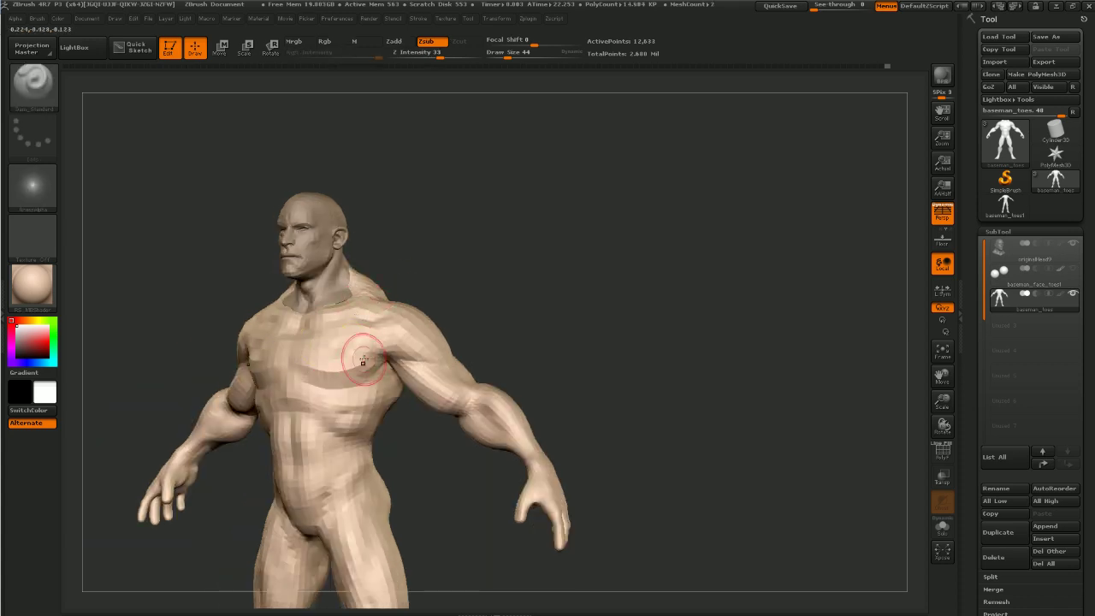
drag(413, 334, 514, 313)
key(ctrl+d)
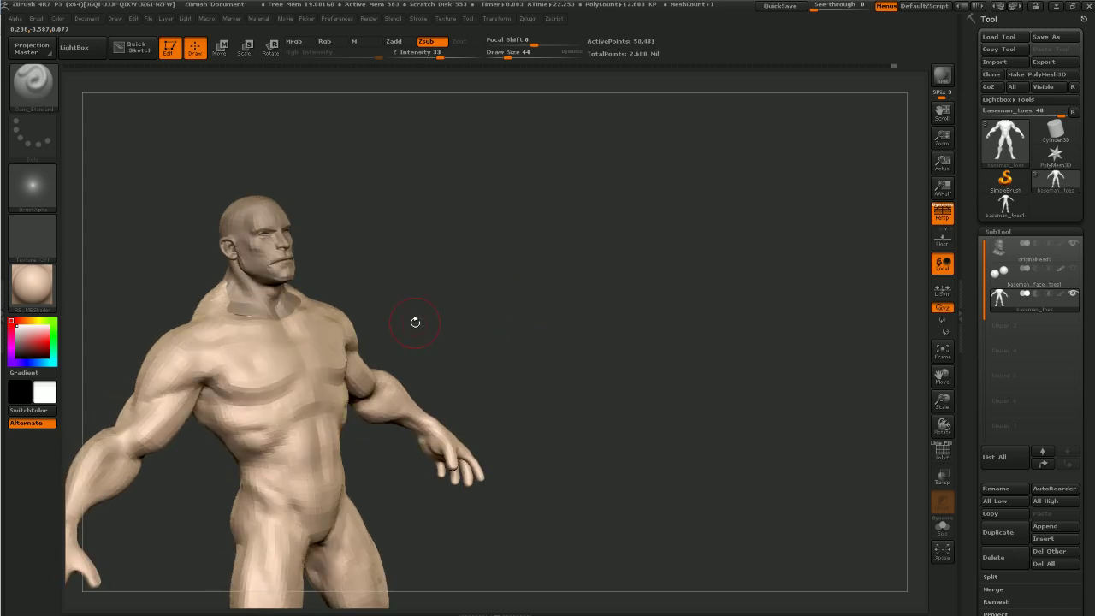
key(shift)
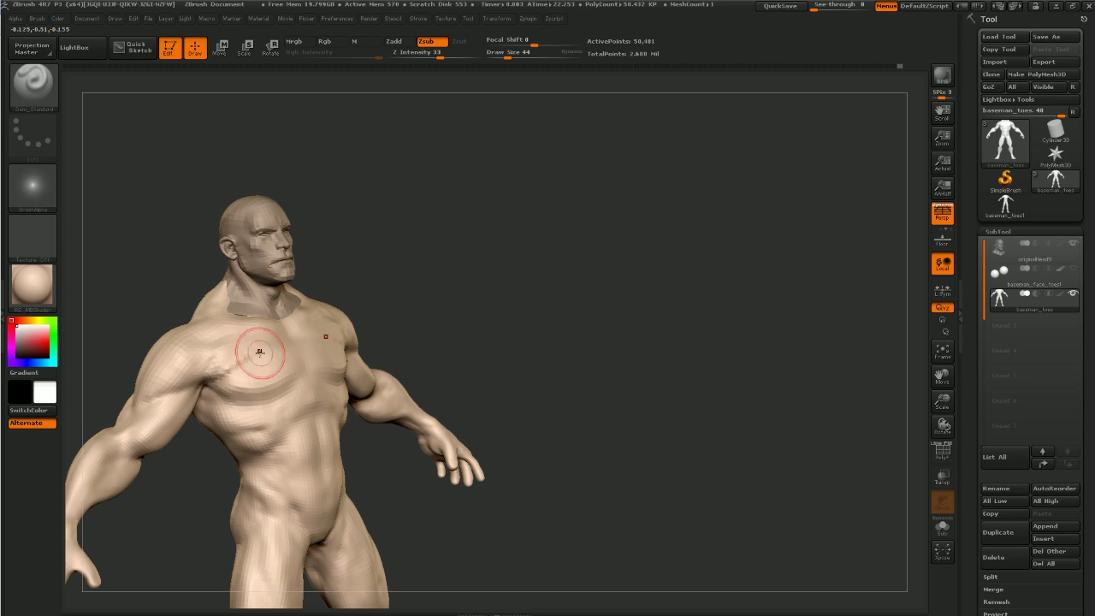
shift+drag(243, 356, 237, 374)
mouse_move(462, 250)
mouse_down()
mouse_move(437, 276)
mouse_move(372, 282)
mouse_up()
shift+drag(342, 368, 375, 336)
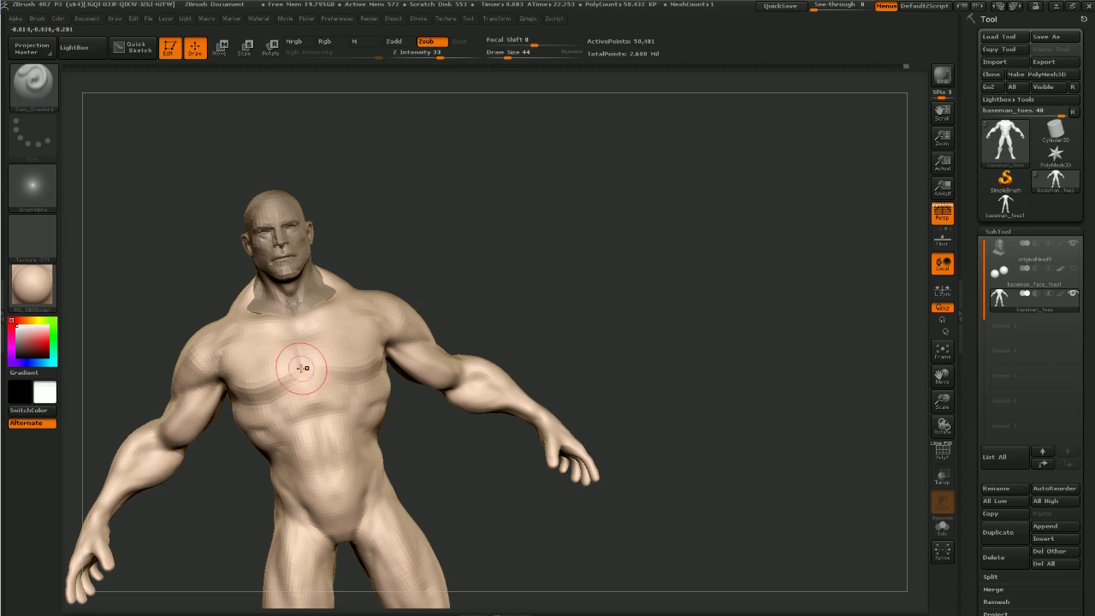
Smooth the middle of the chest and the sides of the waist from the front
key(shift)
drag(513, 274, 335, 368)
key(shift)
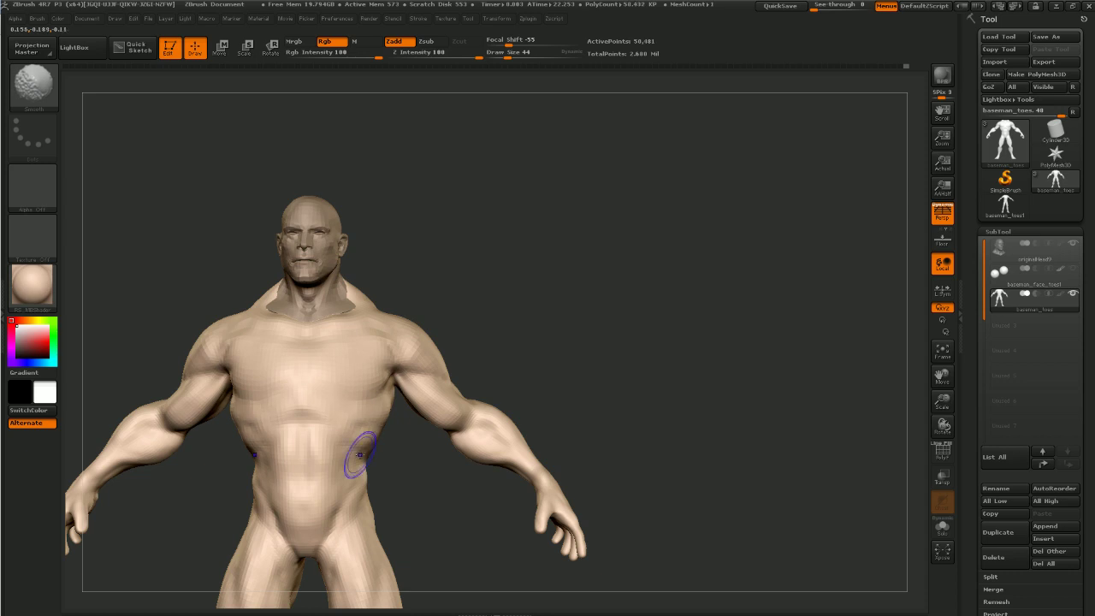
mouse_move(363, 446)
mouse_down()
mouse_move(387, 417)
mouse_move(330, 445)
mouse_move(394, 455)
mouse_up()
Build up the pectorals and their attachment to the shoulders with the ClayTubes brush at draw size 20
key(b)
key(c)
key(t)
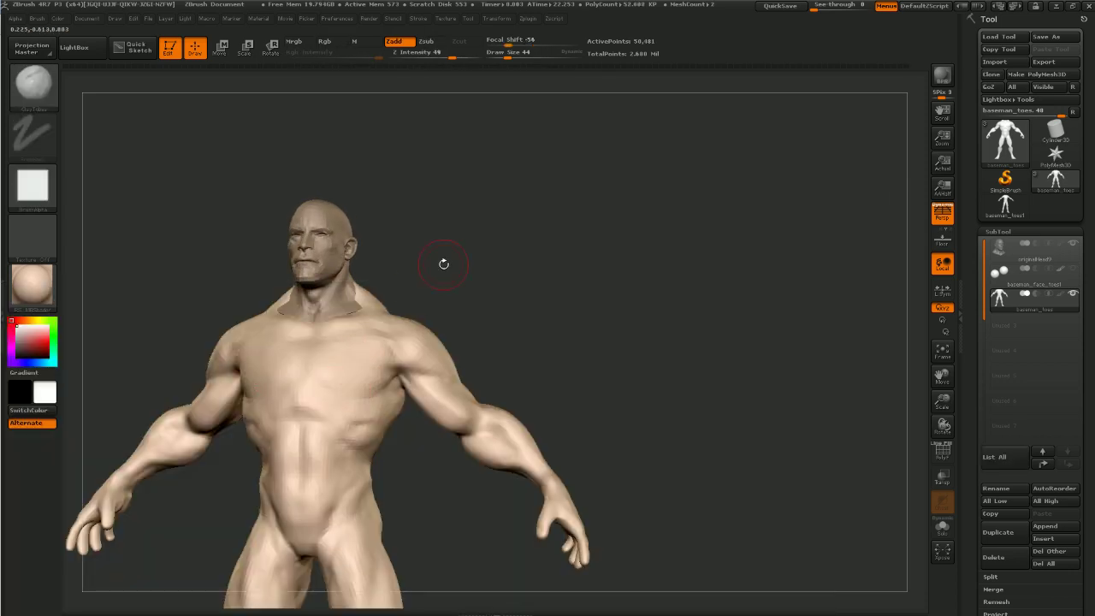
mouse_move(445, 262)
mouse_down()
mouse_move(329, 373)
mouse_move(337, 385)
mouse_move(378, 351)
mouse_move(368, 382)
mouse_up()
mouse_move(509, 287)
mouse_down()
mouse_move(489, 308)
mouse_move(401, 334)
mouse_up()
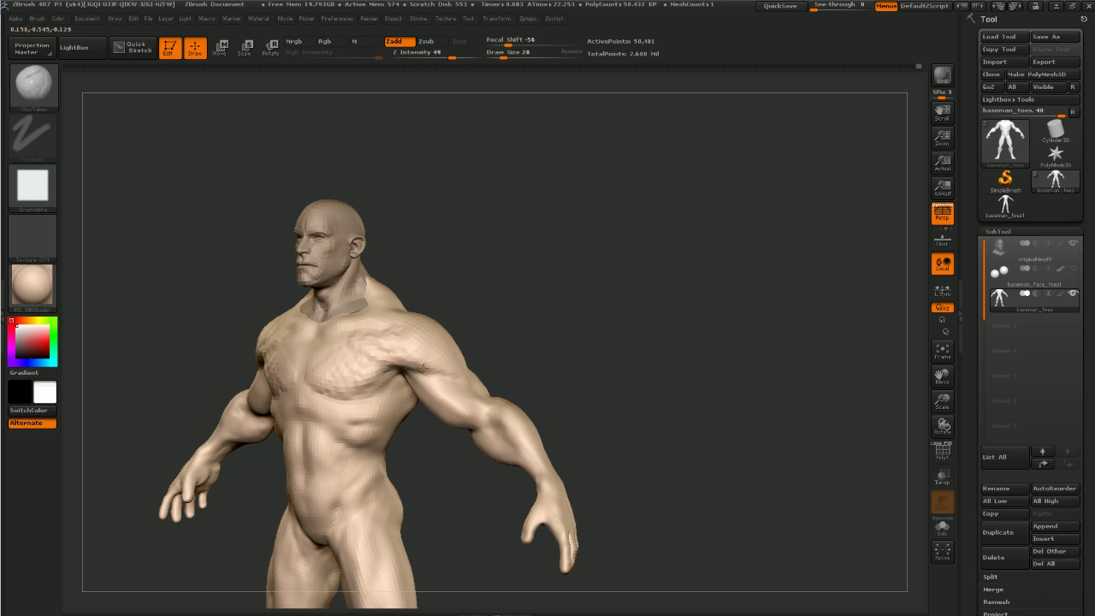
drag(511, 287, 399, 342)
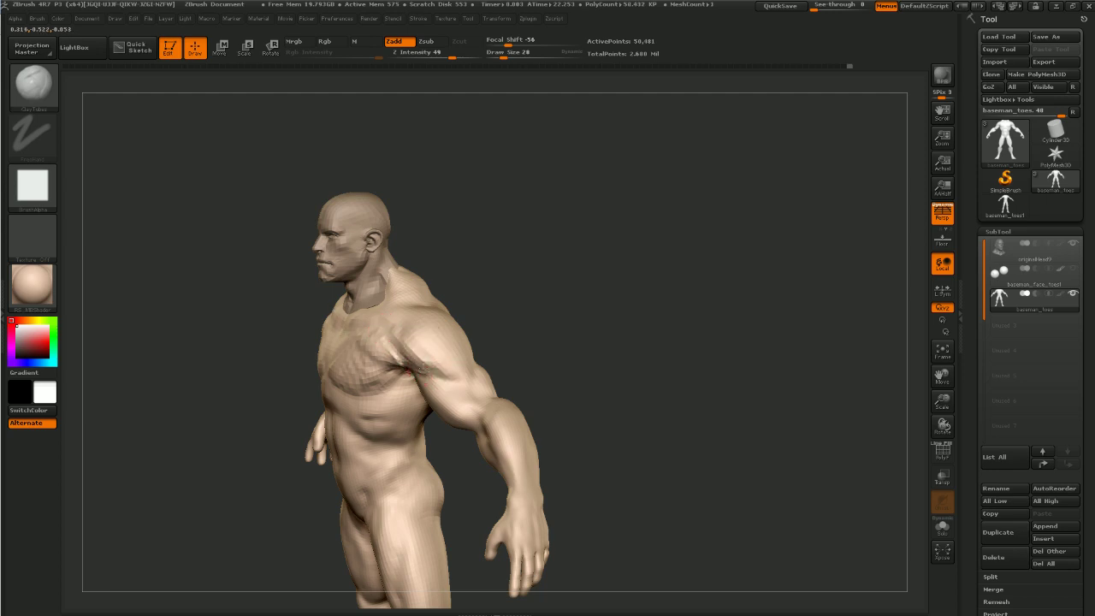
drag(514, 287, 565, 317)
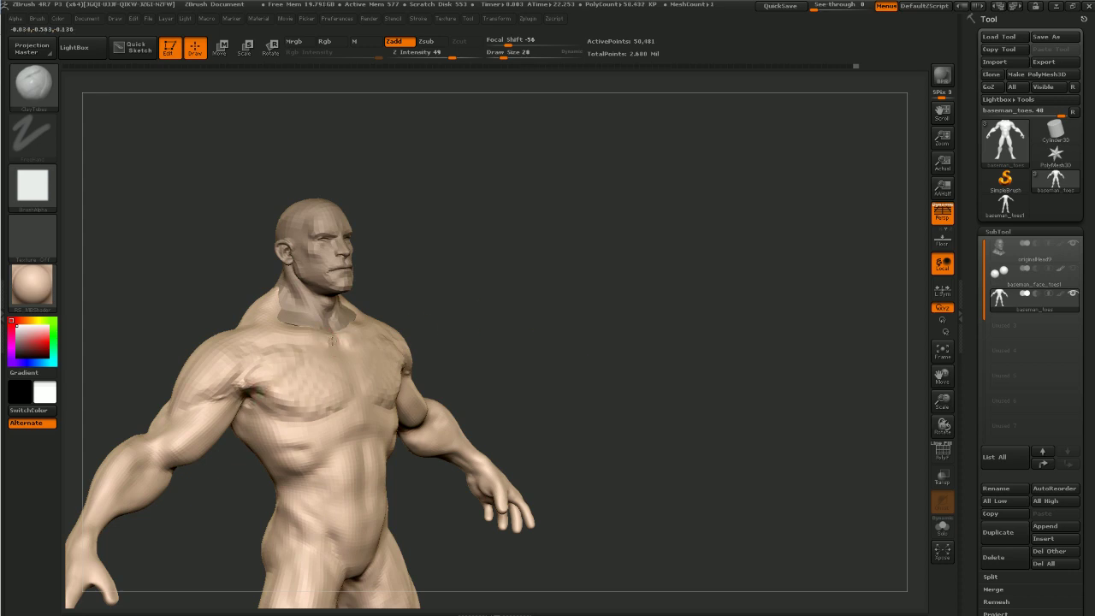
mouse_move(509, 283)
mouse_down()
mouse_move(574, 293)
mouse_move(524, 313)
mouse_up()
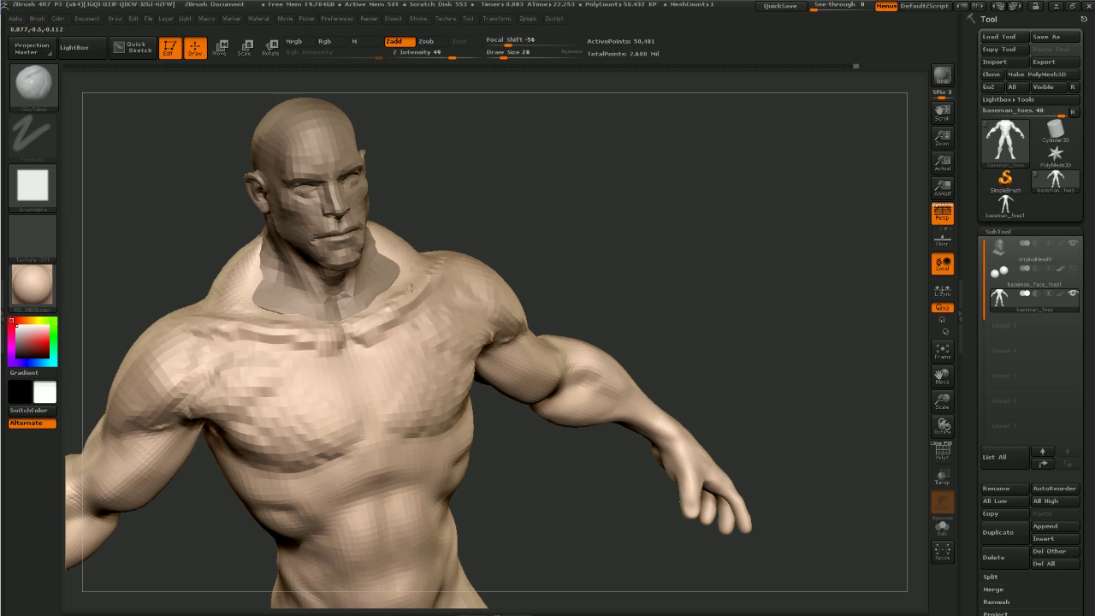
Shape the collarbones and the pit of the neck with clay strokes and smooth the neck base
mouse_move(412, 288)
mouse_down()
mouse_move(387, 308)
mouse_move(398, 263)
mouse_up()
key(shift)
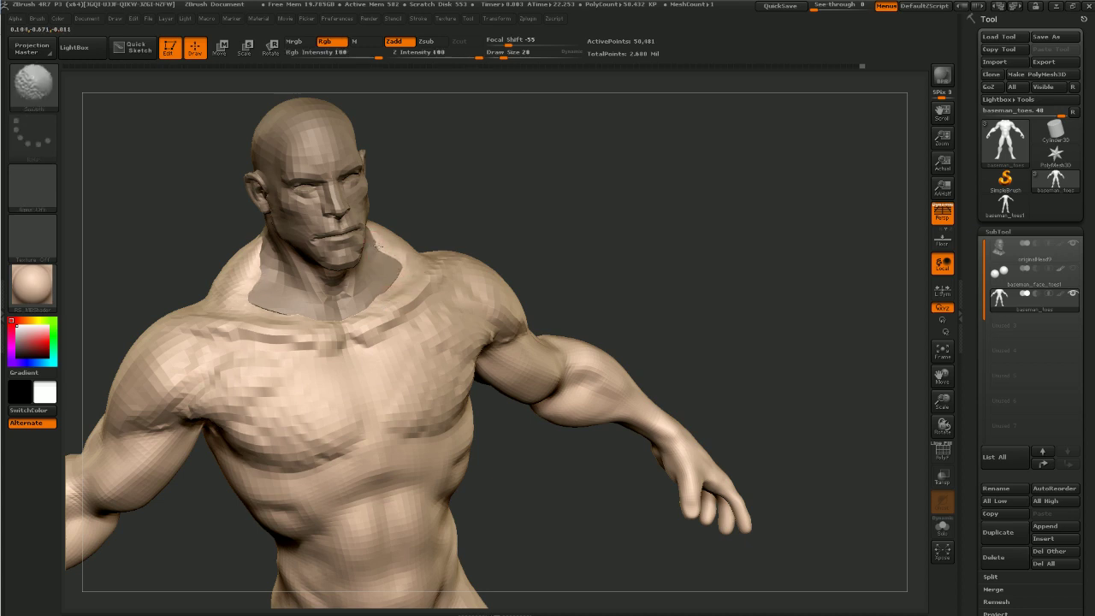
alt+drag(488, 196, 476, 251)
drag(366, 291, 381, 315)
key(shift)
mouse_move(492, 225)
mouse_down()
mouse_move(501, 262)
mouse_move(621, 314)
mouse_move(633, 362)
mouse_move(613, 323)
mouse_up()
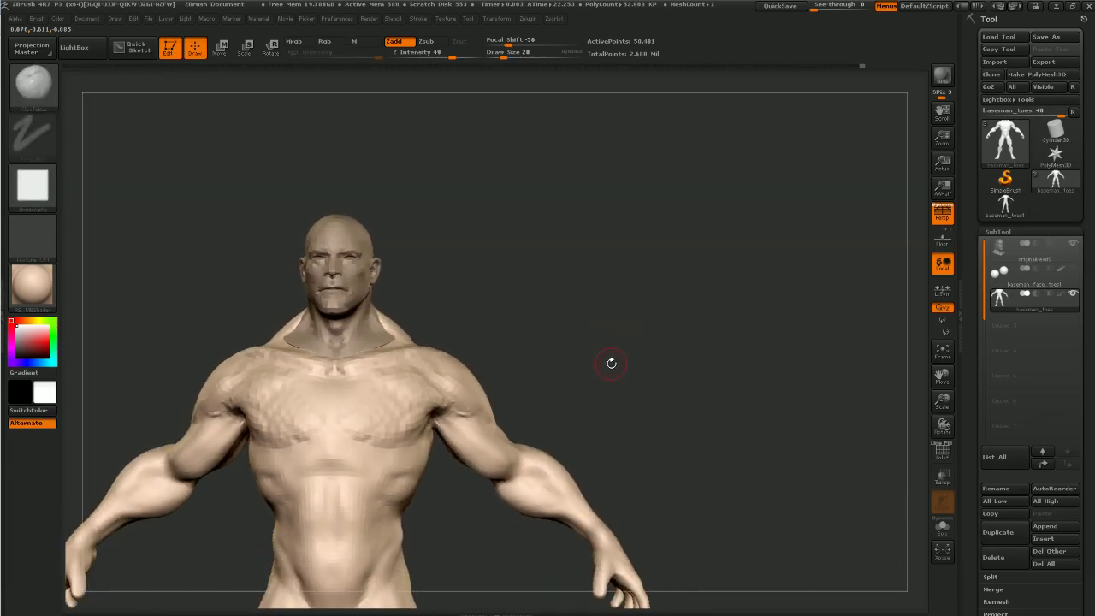
Show the eyeball subtool and make the originalHead9 head subtool active
alt+drag(616, 353, 647, 353)
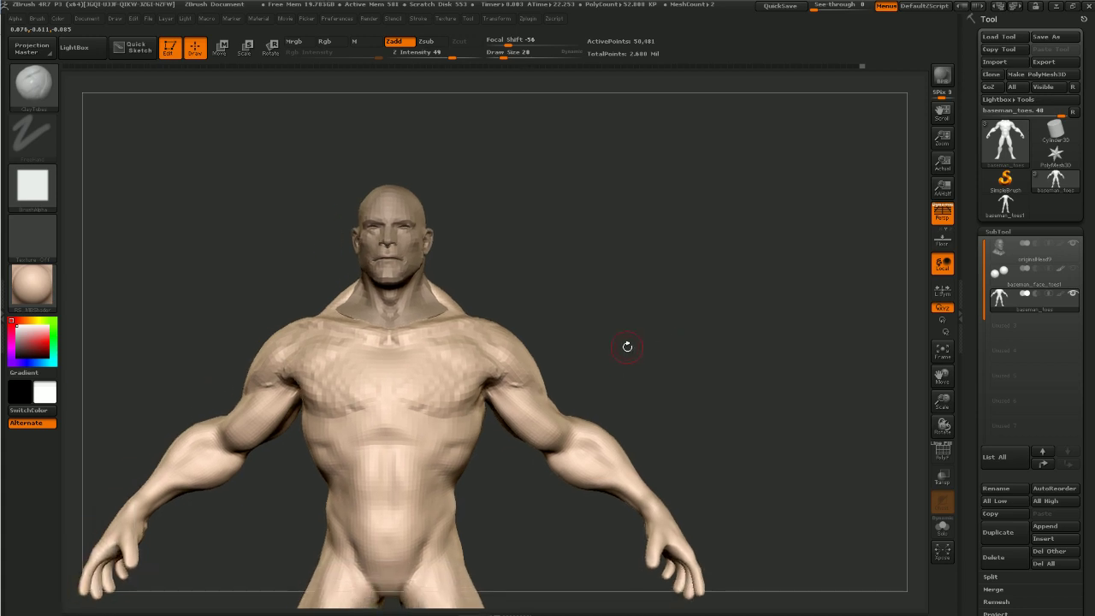
drag(692, 409, 715, 359)
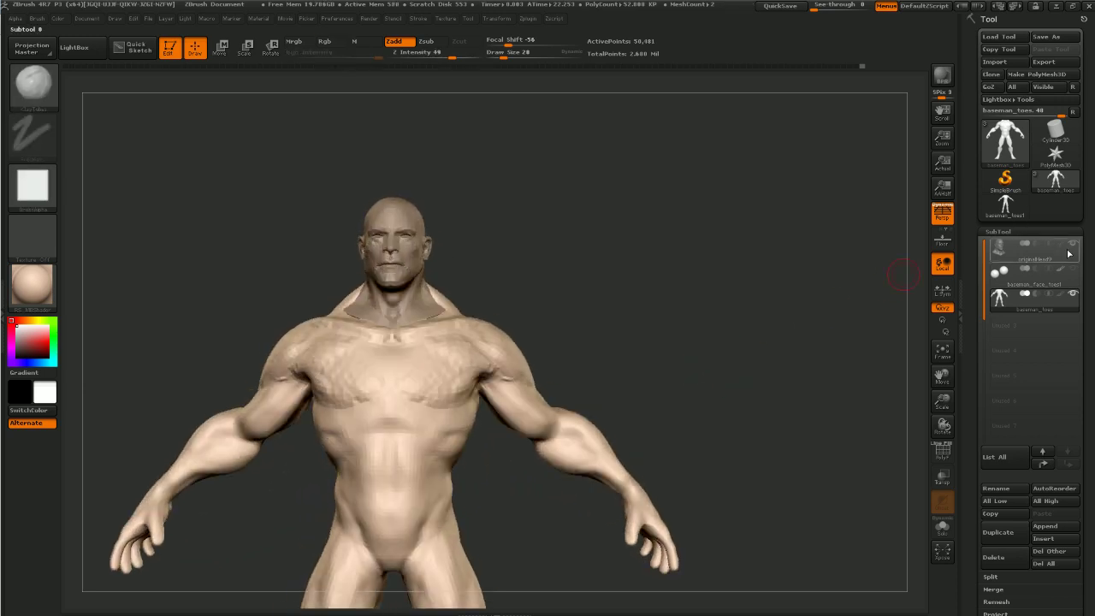
mouse_move(1069, 271)
alt+drag(739, 379, 782, 306)
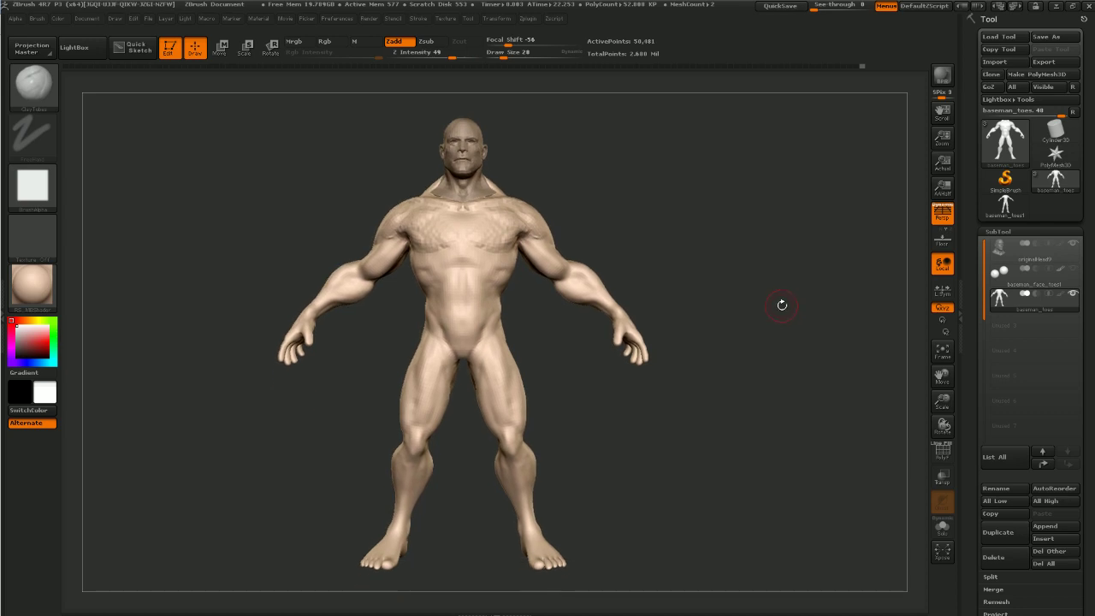
click(1071, 272)
click(1014, 259)
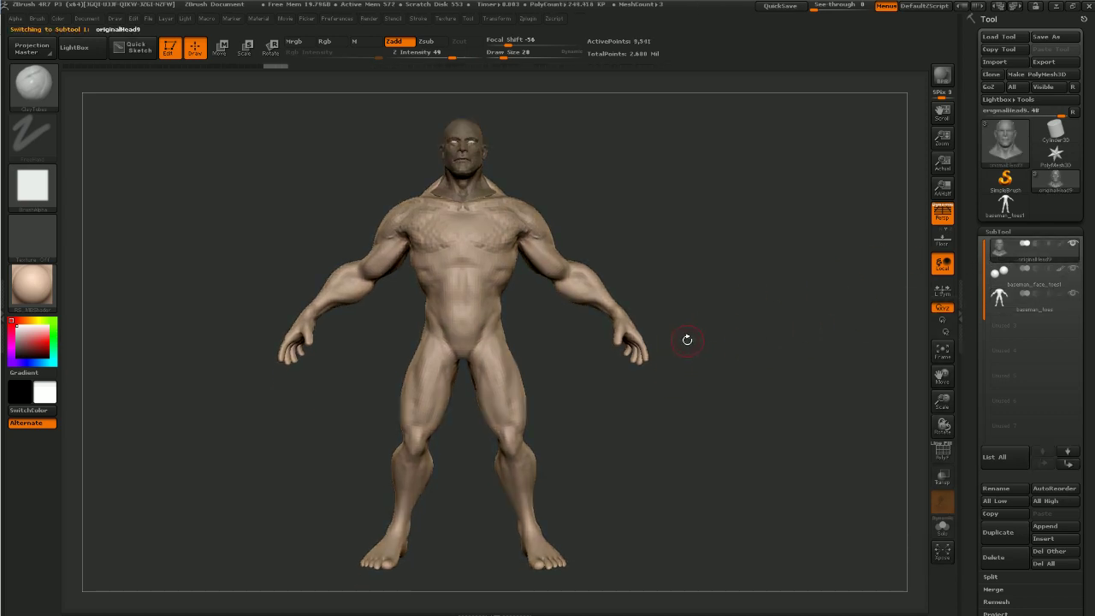
Restore the head's highest subdivision level and check the head against the whole body
key(shift+f)
key(shift+f)
alt+drag(721, 288, 757, 376)
drag(758, 377, 711, 242)
alt+drag(721, 394, 741, 275)
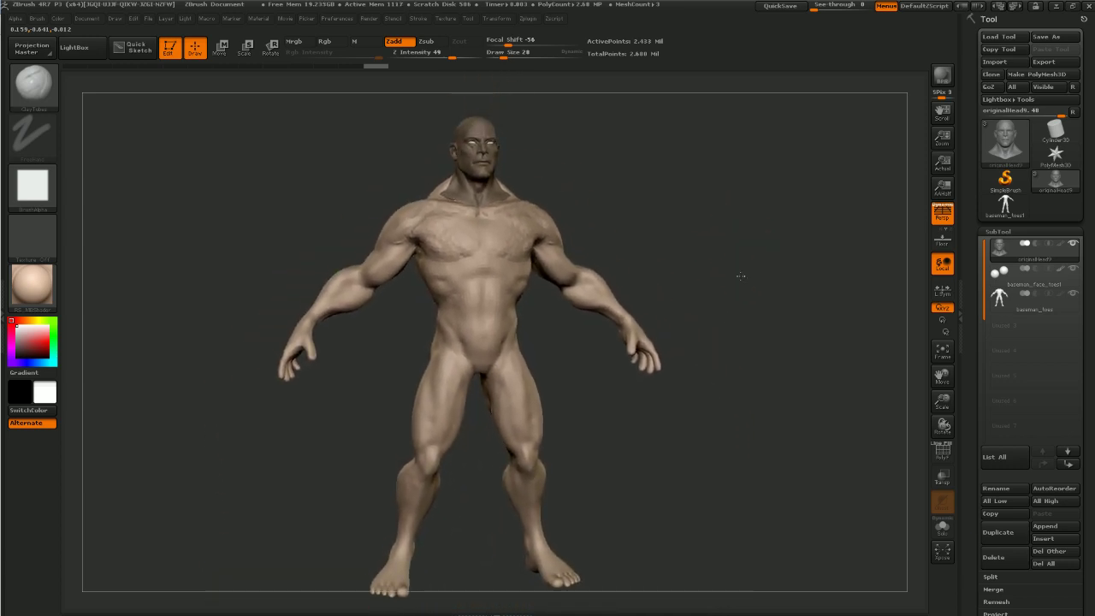
click(1060, 247)
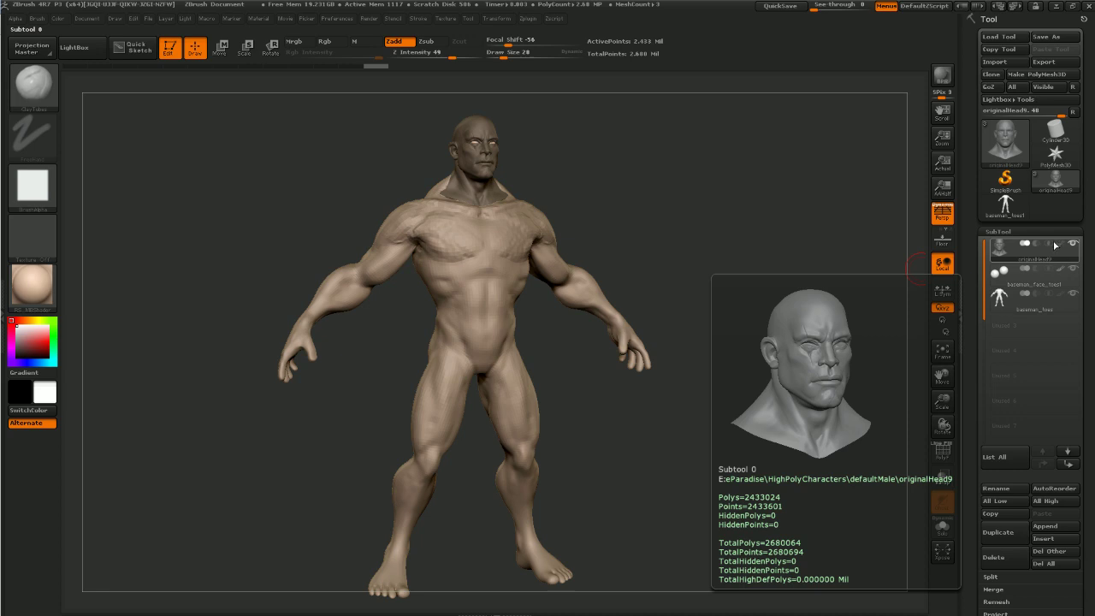
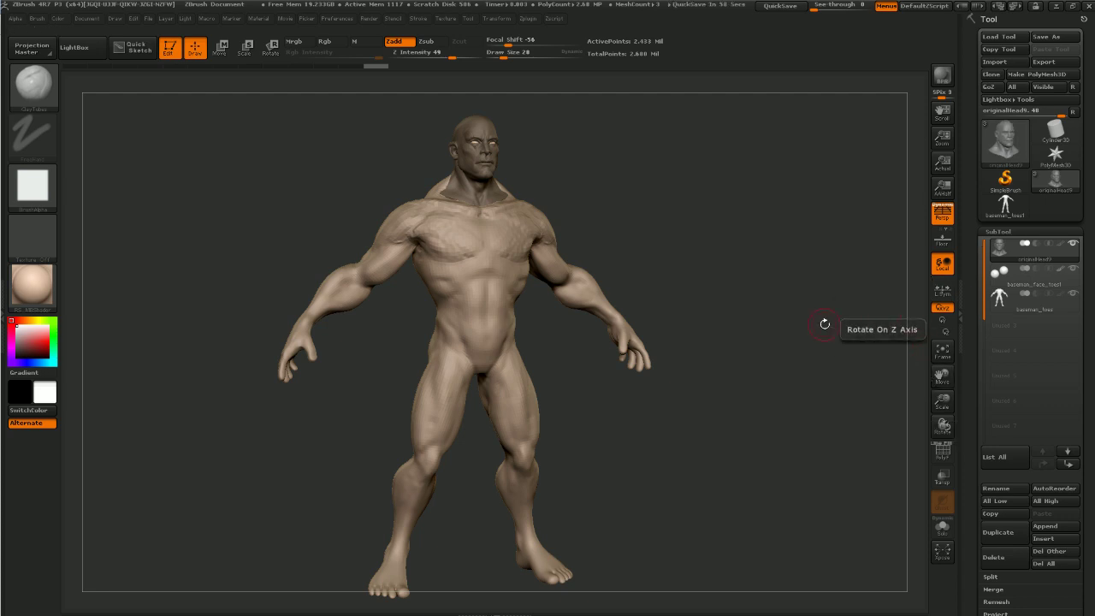
Make the baseman_toes body active and define the lower pectoral edge towards the armpit with ClayTubes
mouse_move(824, 323)
mouse_down()
mouse_move(785, 196)
mouse_move(716, 239)
mouse_up()
key(b)
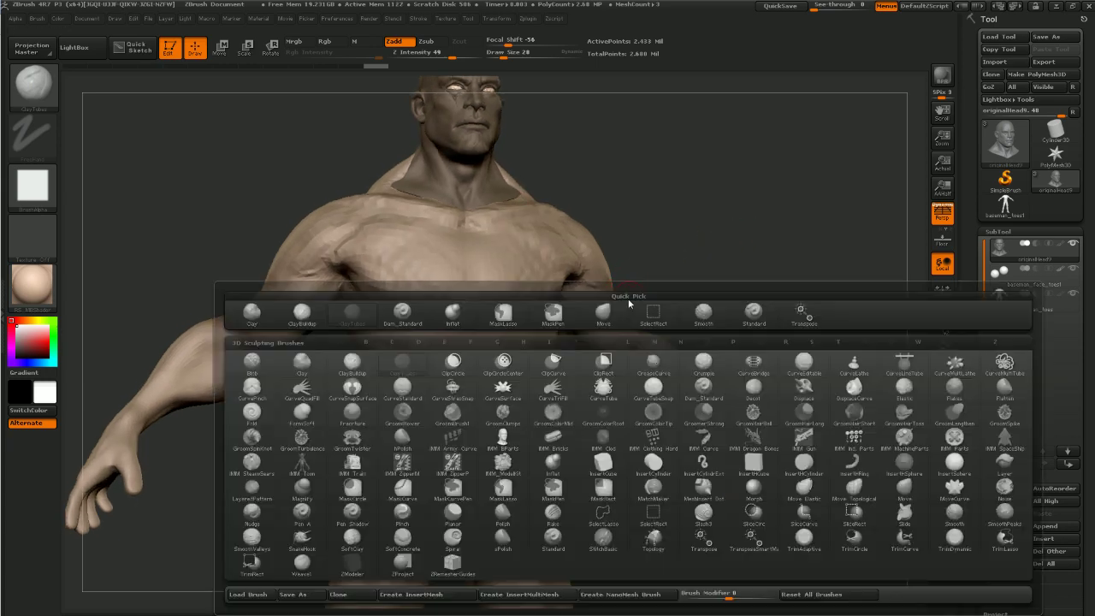
key(c)
key(t)
drag(676, 220, 591, 230)
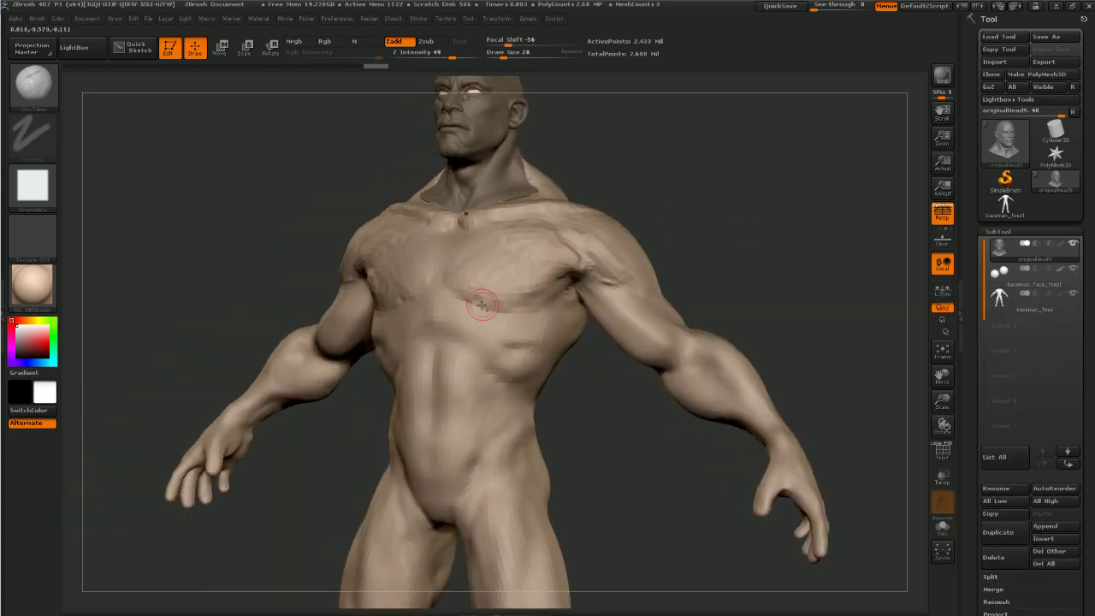
alt+click(503, 306)
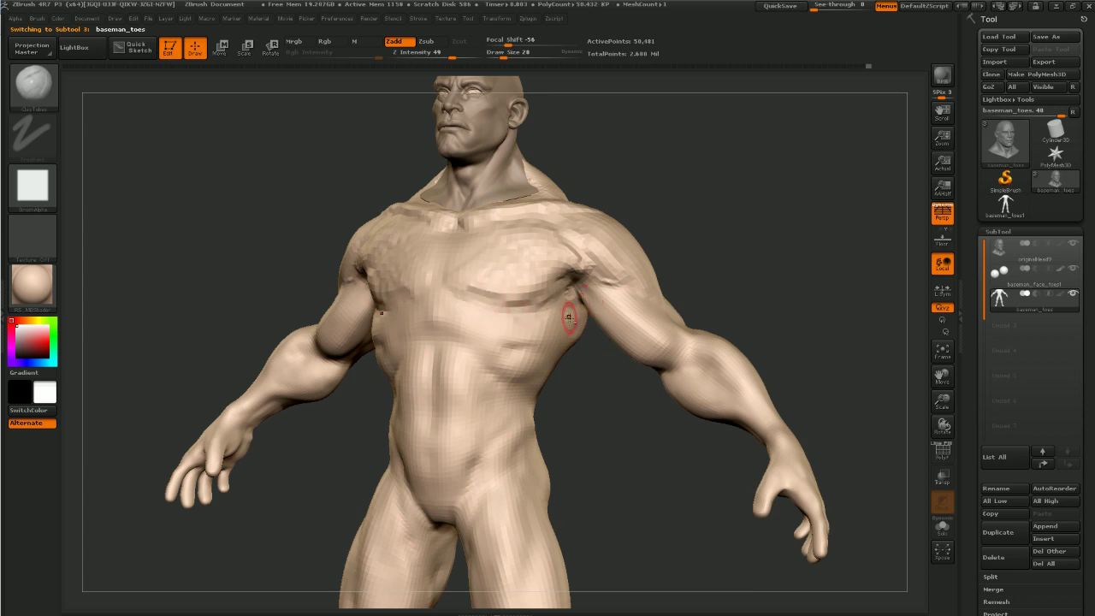
drag(534, 311, 552, 294)
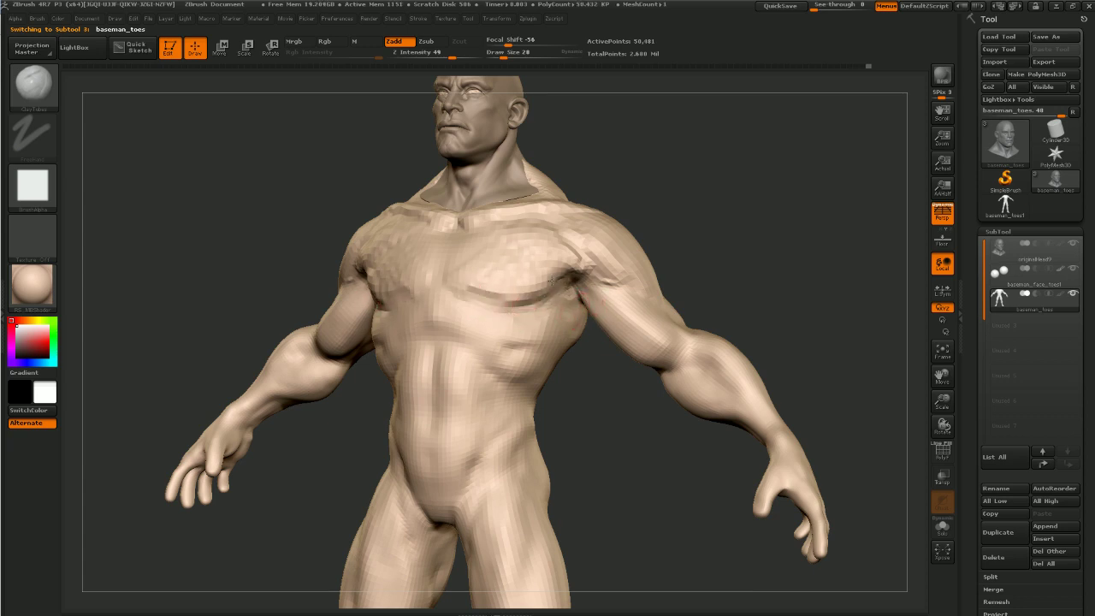
Smooth the chest surface and the inner lower edges of the pectorals
key(shift)
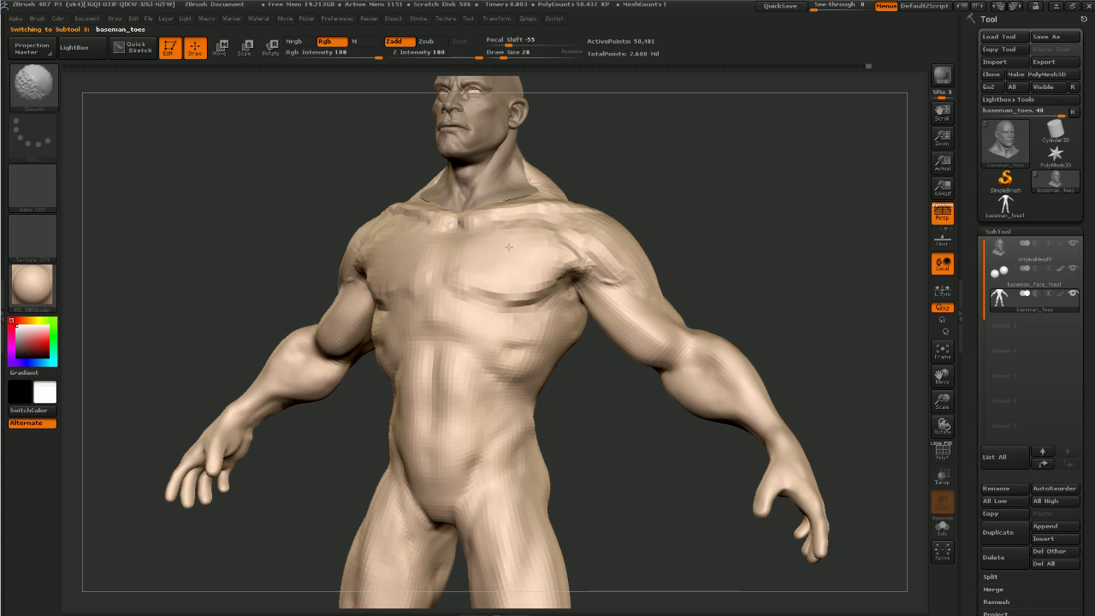
right_drag(509, 247, 602, 228)
key(shift)
mouse_move(486, 293)
shift+mouse_down()
mouse_move(451, 275)
mouse_move(491, 294)
shift+mouse_up()
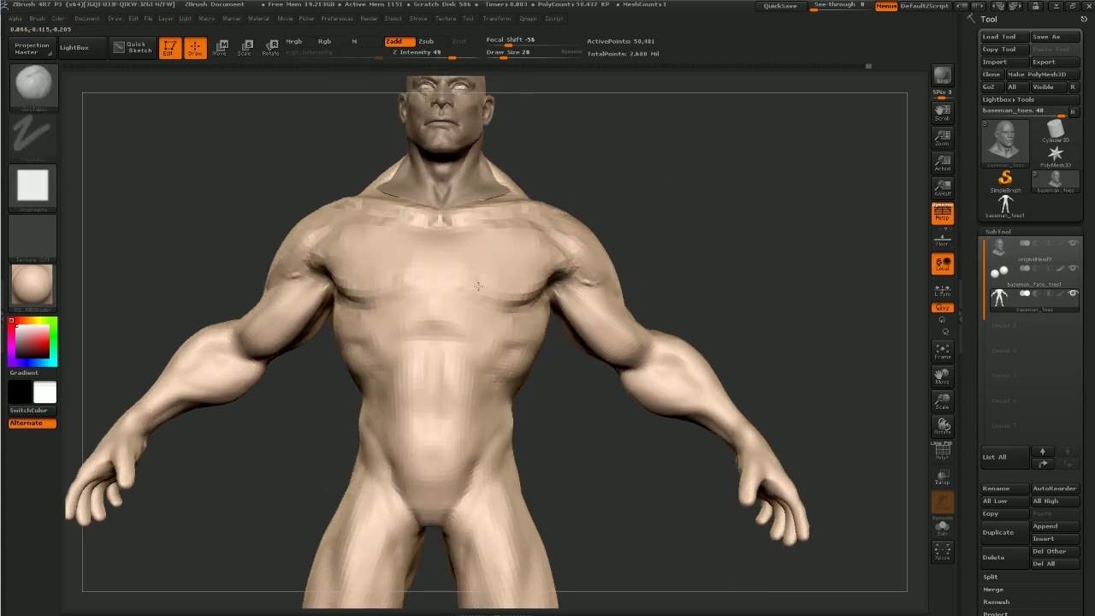
key(shift)
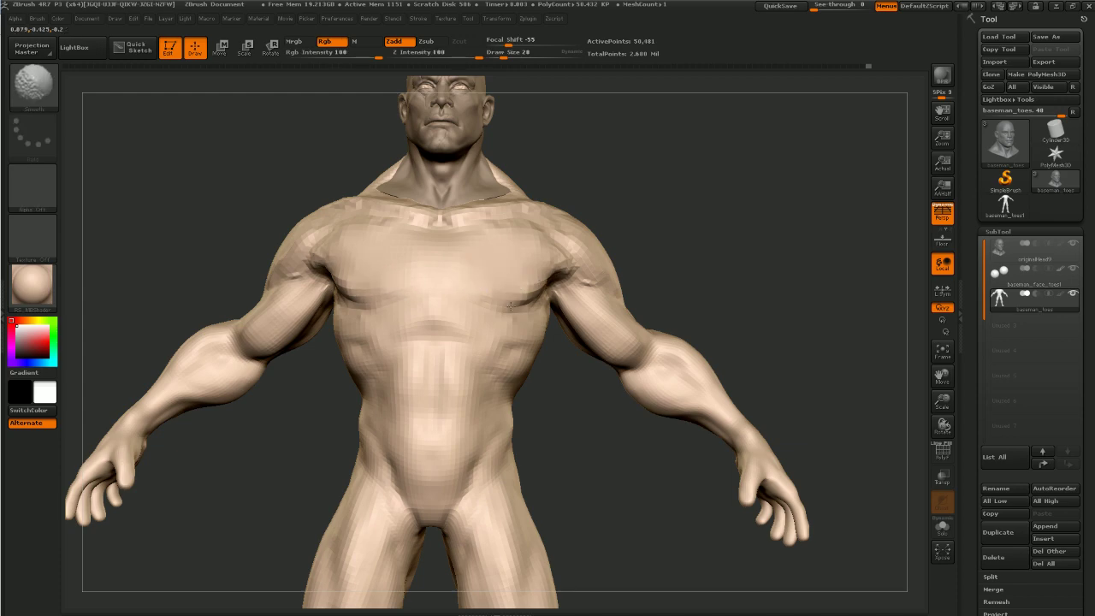
Refine the transition between the outer pectoral, armpit and front deltoid with clay strokes and smoothing
mouse_move(510, 305)
right_down()
mouse_move(698, 243)
mouse_move(697, 262)
mouse_move(739, 251)
mouse_move(569, 285)
right_up()
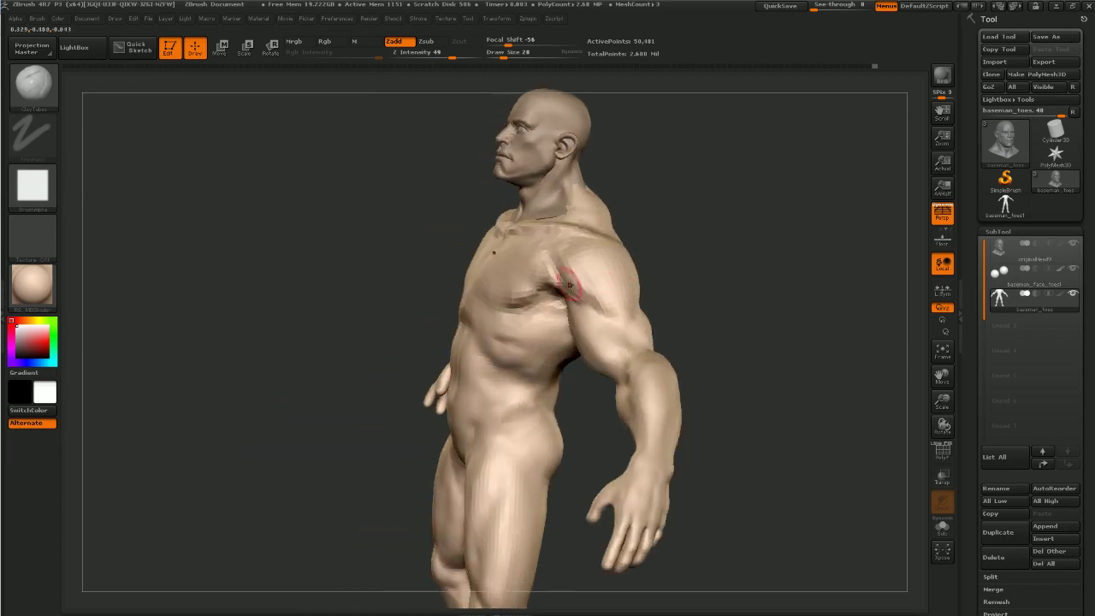
key(shift)
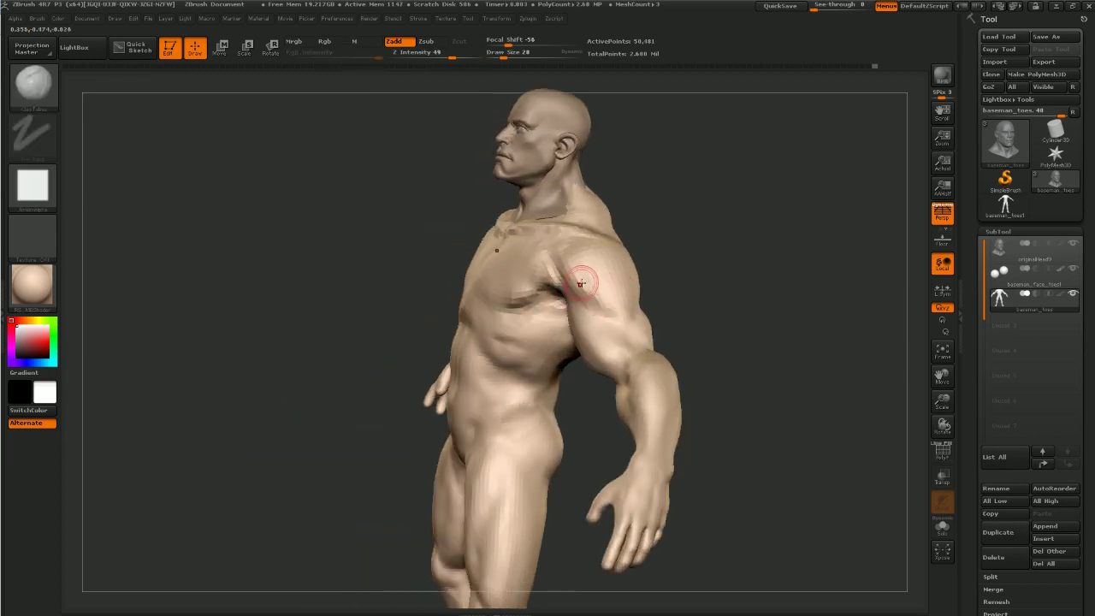
right_drag(669, 273, 550, 257)
key(shift)
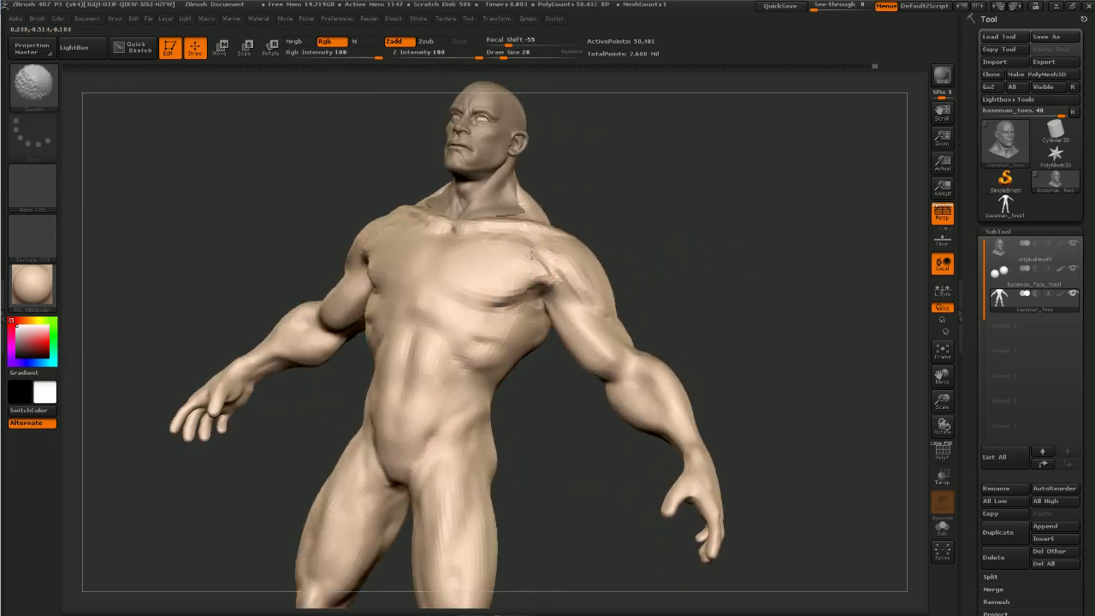
Carve the groove between the pectoral and front deltoid with an enlarged Dam_Standard brush and soften it
key(b)
key(d)
key(s)
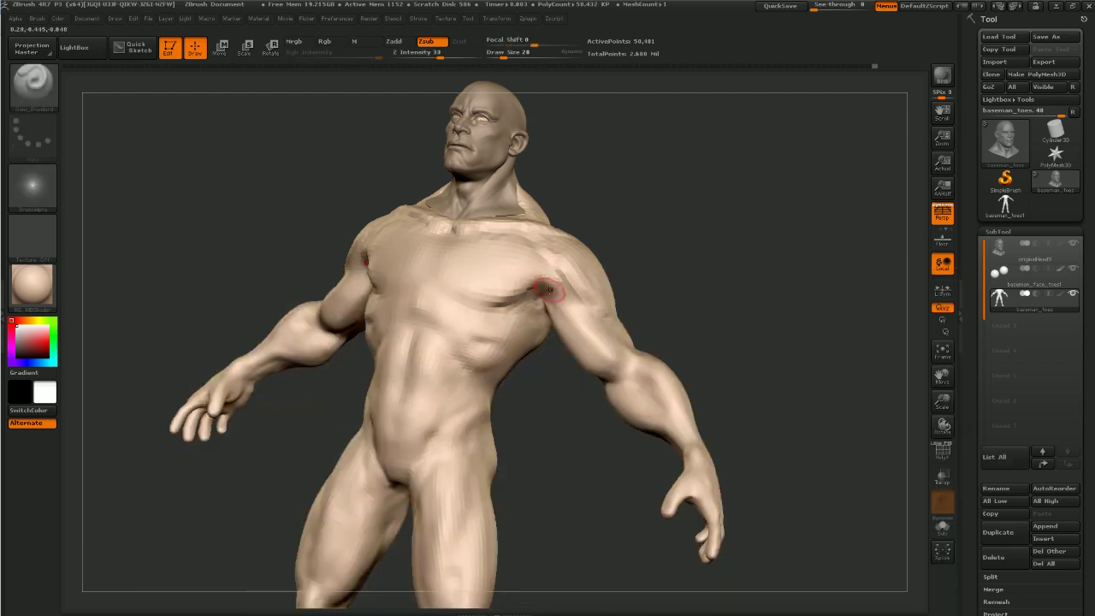
key(bracketright)
drag(495, 246, 552, 291)
shift+drag(513, 251, 528, 273)
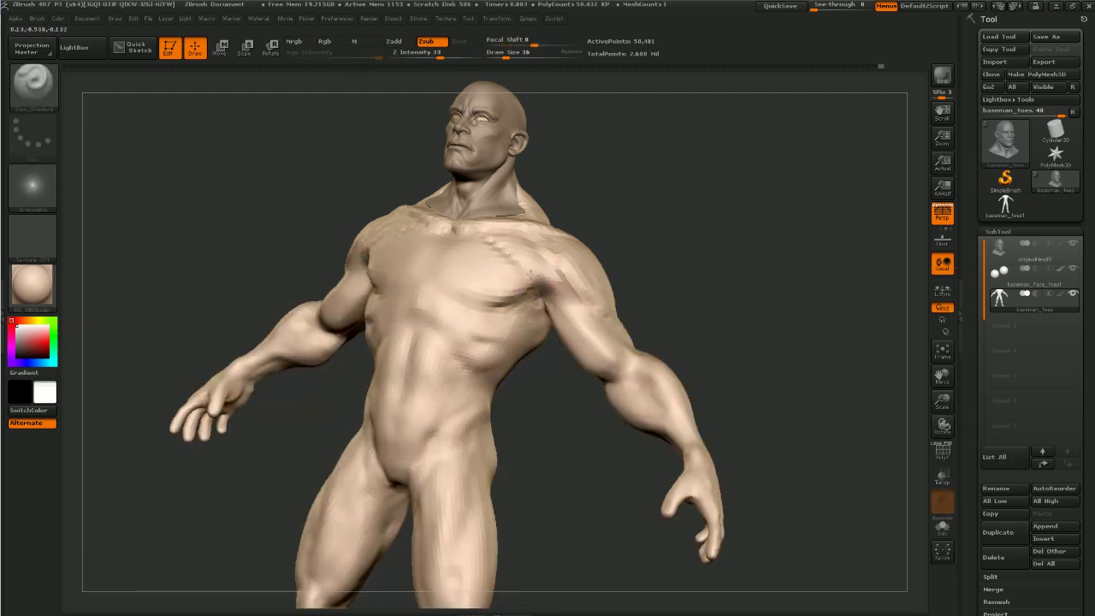
Reshape the side of the torso below the ribcage with an enlarged Move brush
mouse_move(581, 200)
mouse_down()
mouse_move(724, 299)
mouse_move(702, 325)
mouse_move(759, 294)
mouse_move(725, 313)
mouse_move(685, 315)
mouse_up()
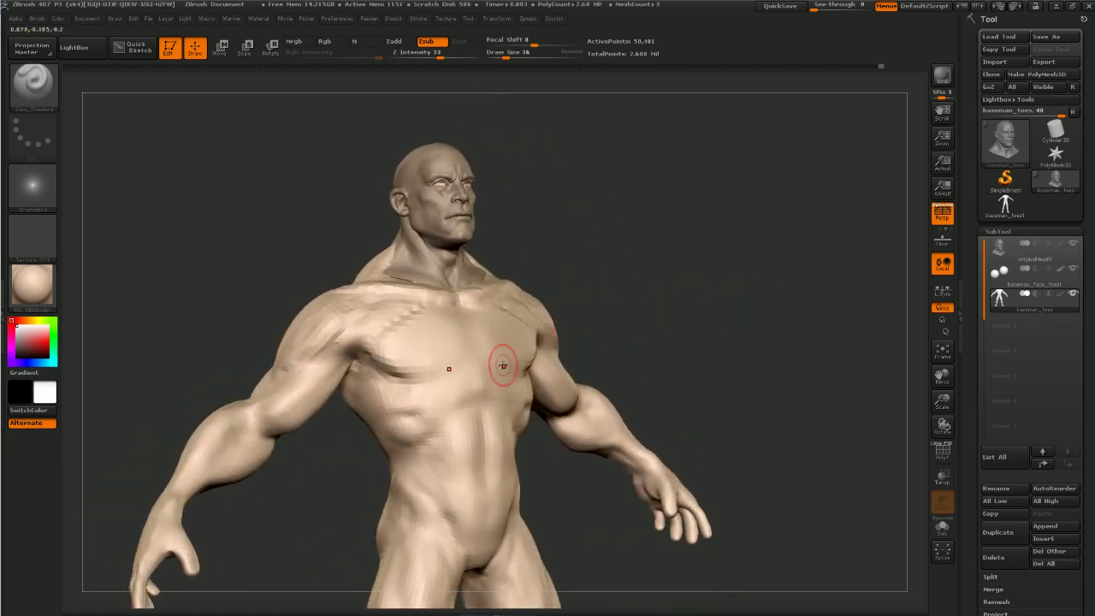
key(b)
key(m)
key(v)
key(bracketright)
key(bracketright)
key(bracketright)
key(bracketright)
key(bracketright)
key(bracketright)
key(bracketright)
key(bracketright)
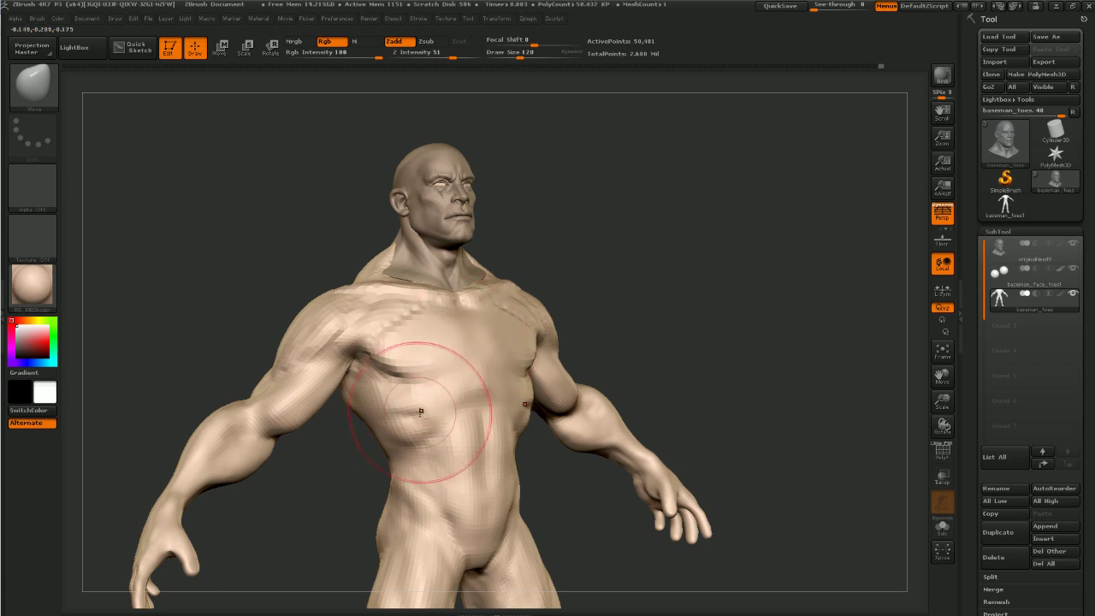
drag(425, 438, 409, 479)
alt+drag(347, 512, 348, 459)
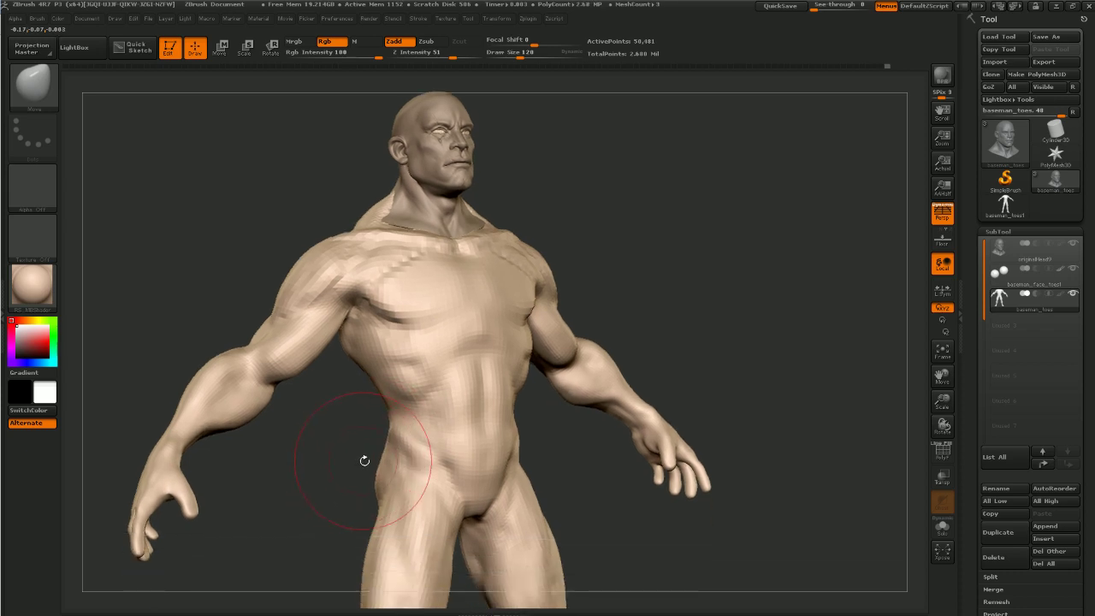
Define the waist, obliques and abdomen with a smaller ClayTubes brush and light smoothing
key(b)
key(c)
key(t)
key(bracketleft)
key(bracketleft)
key(bracketleft)
key(bracketleft)
key(bracketleft)
key(bracketleft)
key(bracketleft)
key(bracketleft)
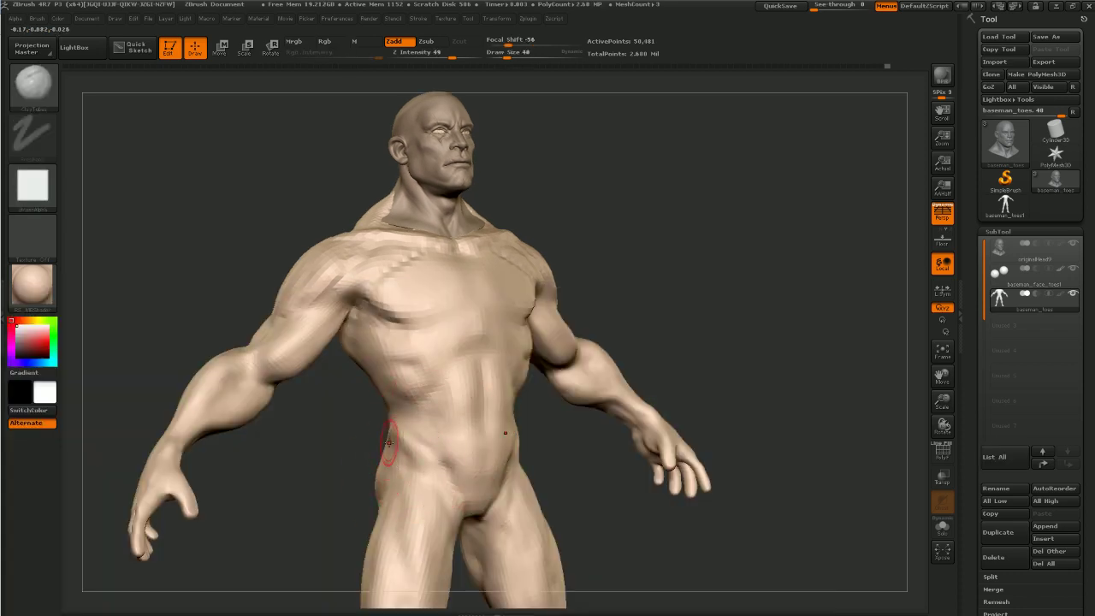
shift+drag(559, 411, 496, 447)
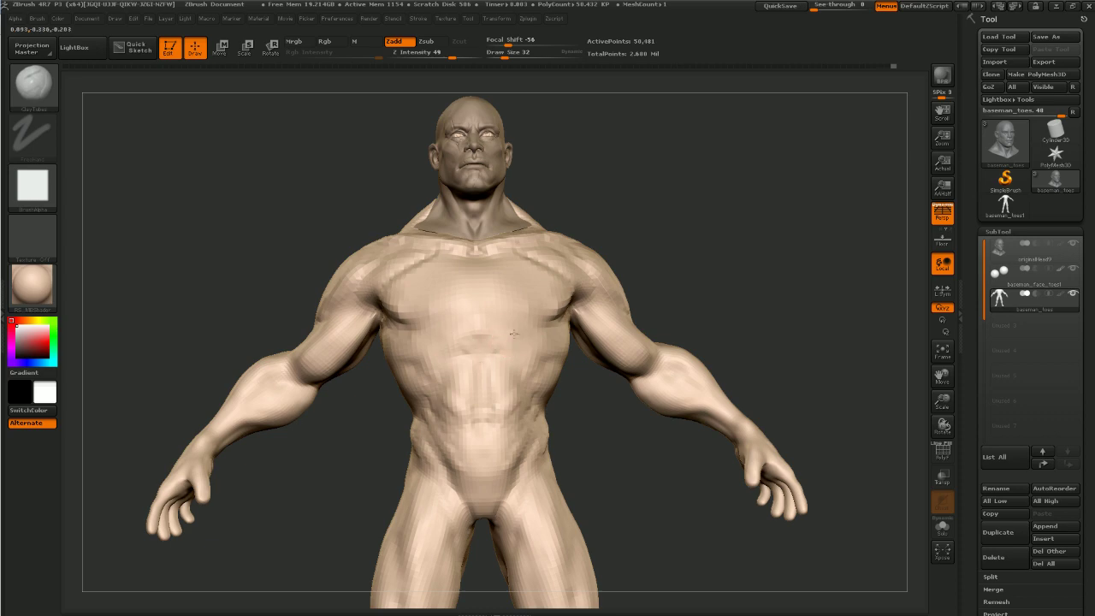
Drop the body down one subdivision level, briefly select the head, and make baseman_toes active again
mouse_move(572, 303)
mouse_down()
mouse_move(692, 283)
mouse_move(741, 227)
mouse_move(803, 268)
mouse_move(775, 245)
mouse_move(791, 255)
mouse_move(764, 287)
mouse_up()
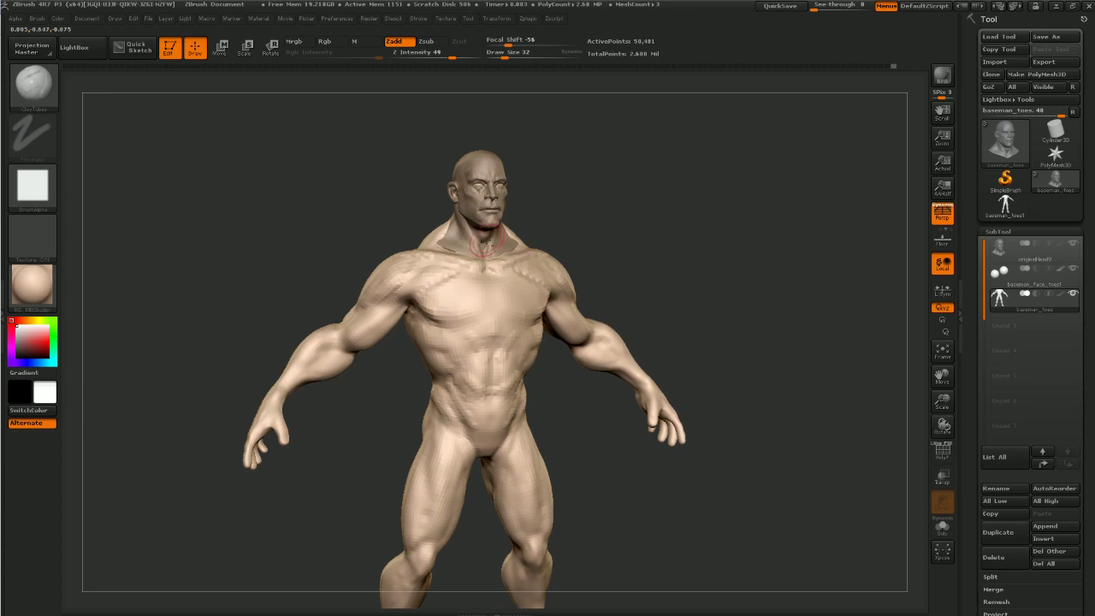
key(shift+d)
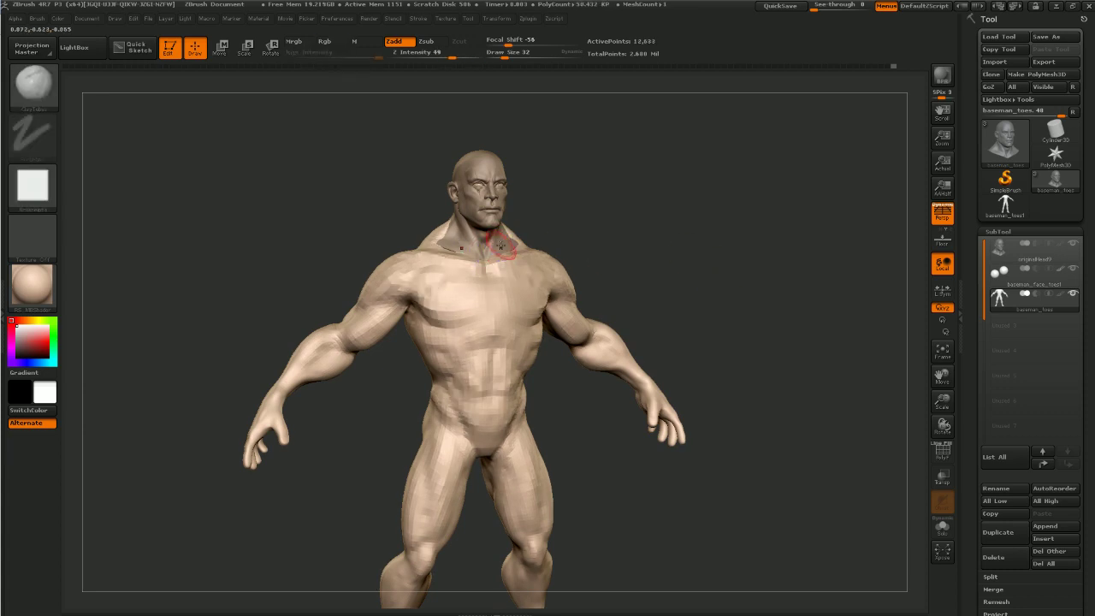
alt+click(499, 246)
key(shift)
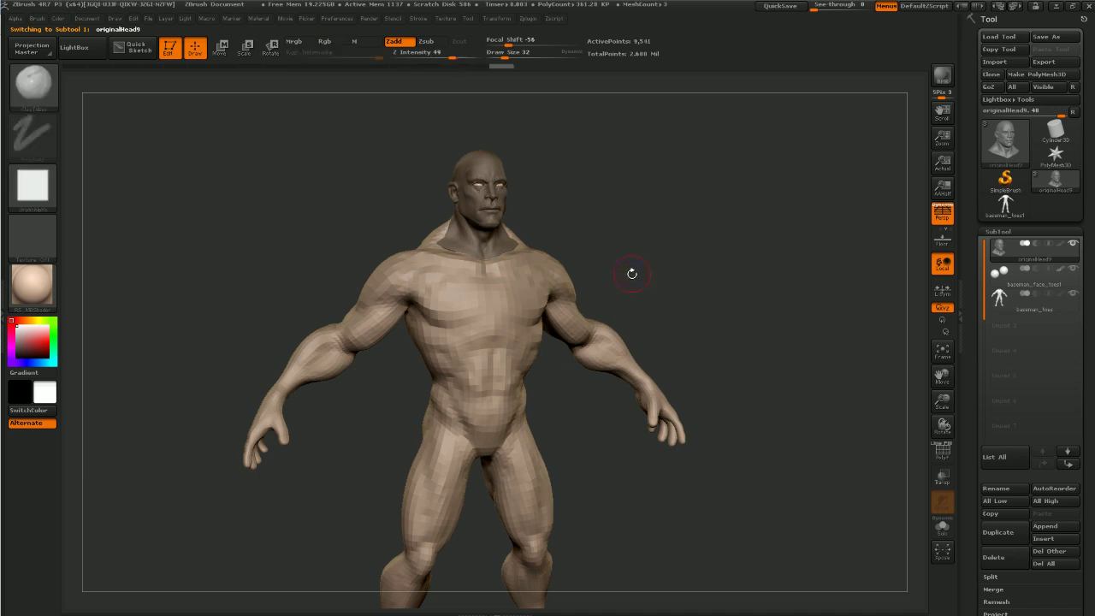
drag(636, 267, 623, 271)
alt+click(519, 349)
mouse_move(625, 431)
mouse_down()
mouse_move(592, 433)
mouse_move(580, 388)
mouse_move(454, 386)
mouse_up()
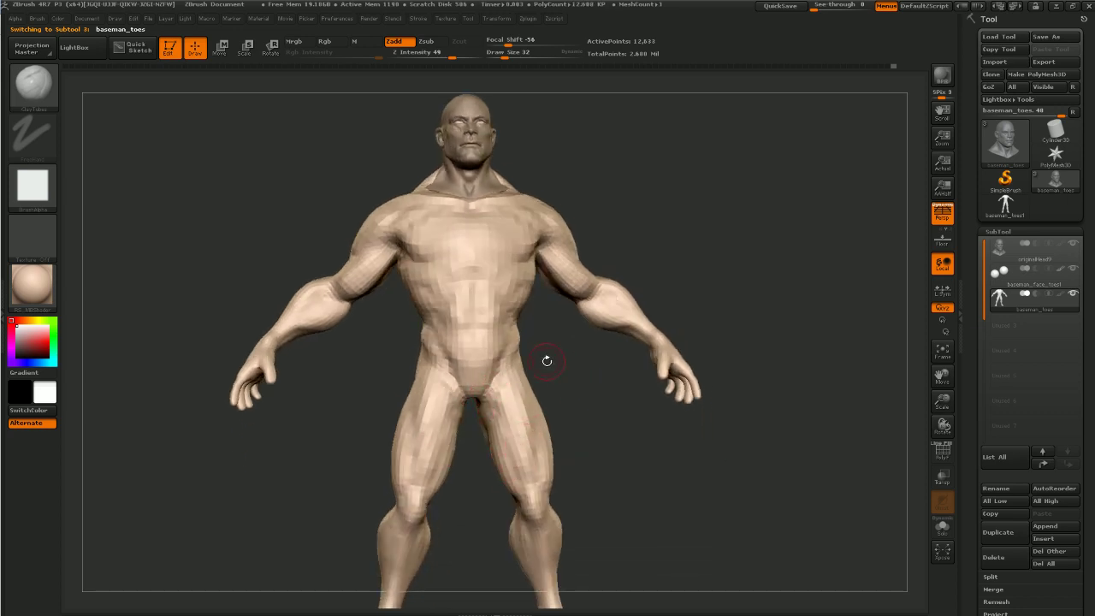
Refine the outer calves, knees and upper thighs with ClayTubes strokes and smoothing
drag(547, 361, 567, 445)
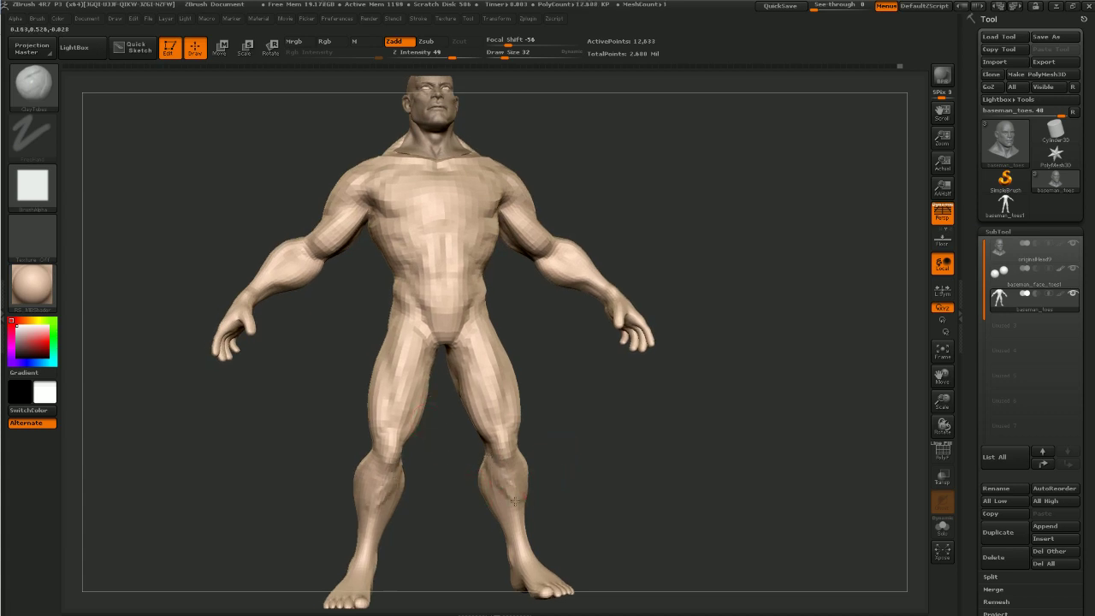
mouse_move(514, 502)
mouse_down()
mouse_move(519, 484)
mouse_move(488, 457)
mouse_move(526, 466)
mouse_up()
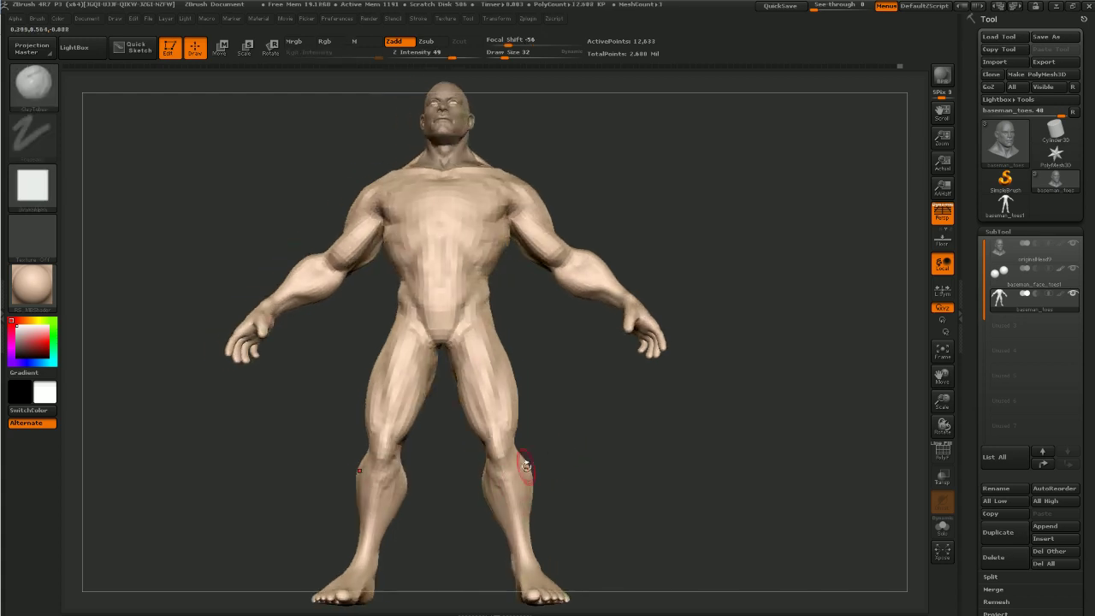
key(shift)
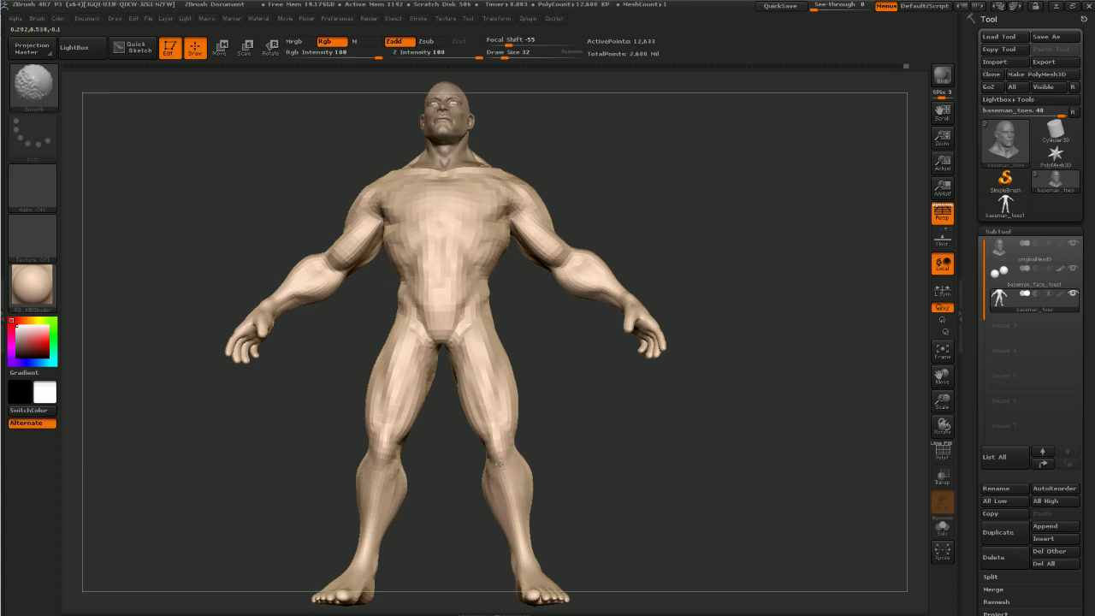
drag(551, 437, 574, 431)
drag(564, 438, 514, 420)
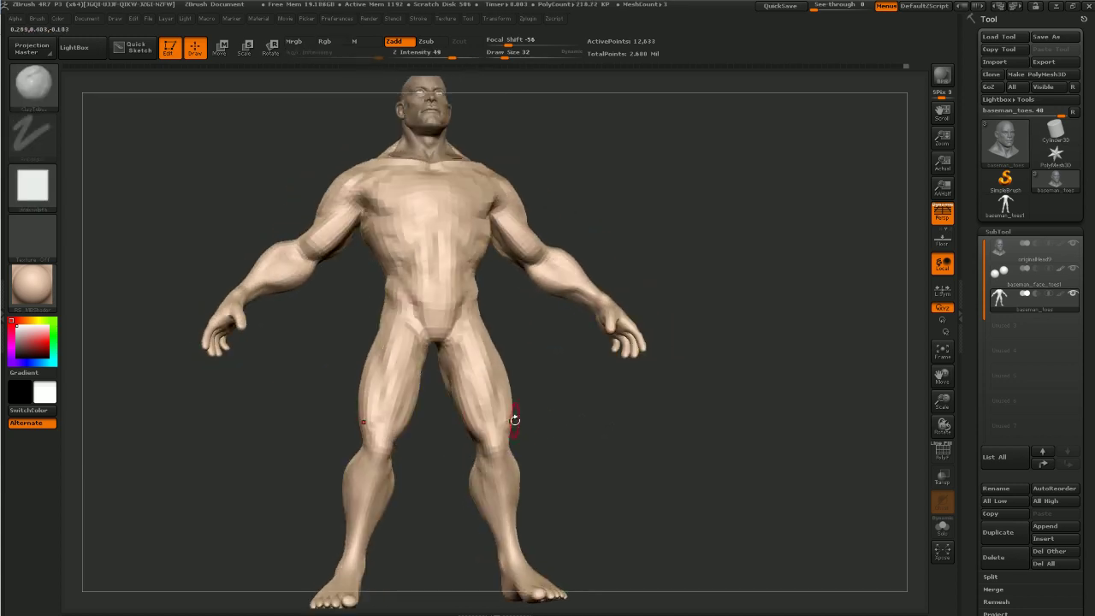
key(shift)
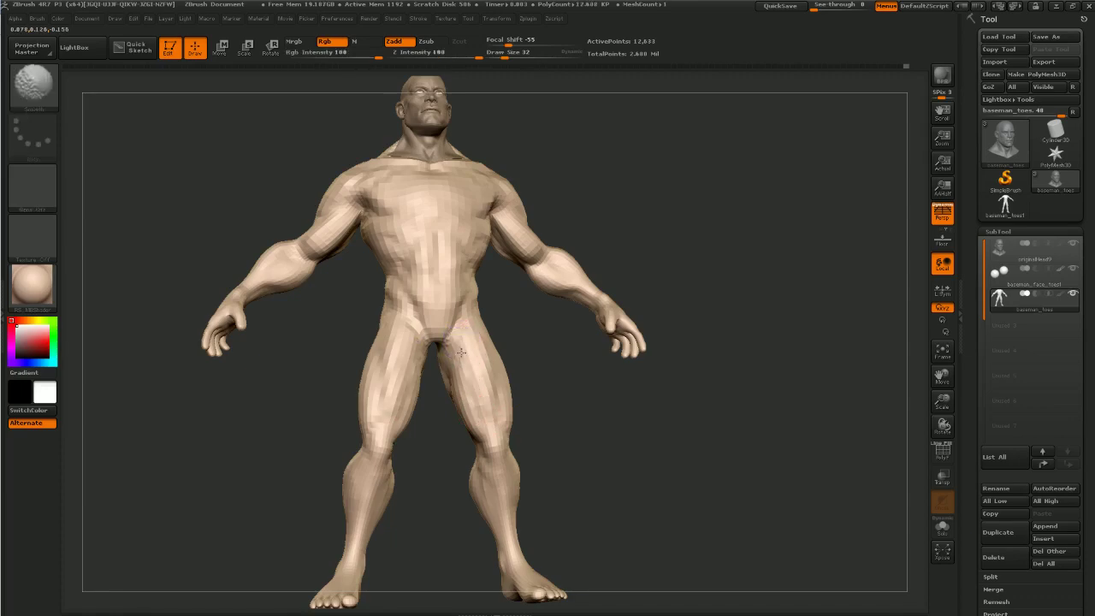
Carve the lower edge of the deltoid on the upper arm with the Dam_Standard brush
mouse_move(529, 397)
mouse_down()
mouse_move(548, 393)
mouse_move(566, 437)
mouse_move(670, 384)
mouse_move(643, 402)
mouse_up()
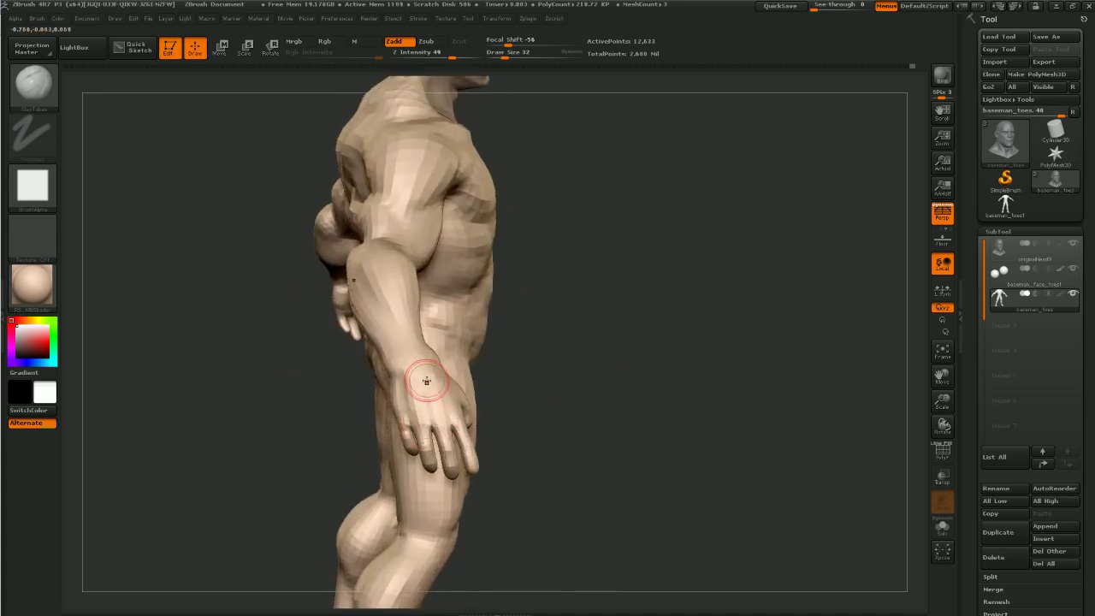
key(bracketleft)
key(bracketleft)
drag(640, 377, 697, 342)
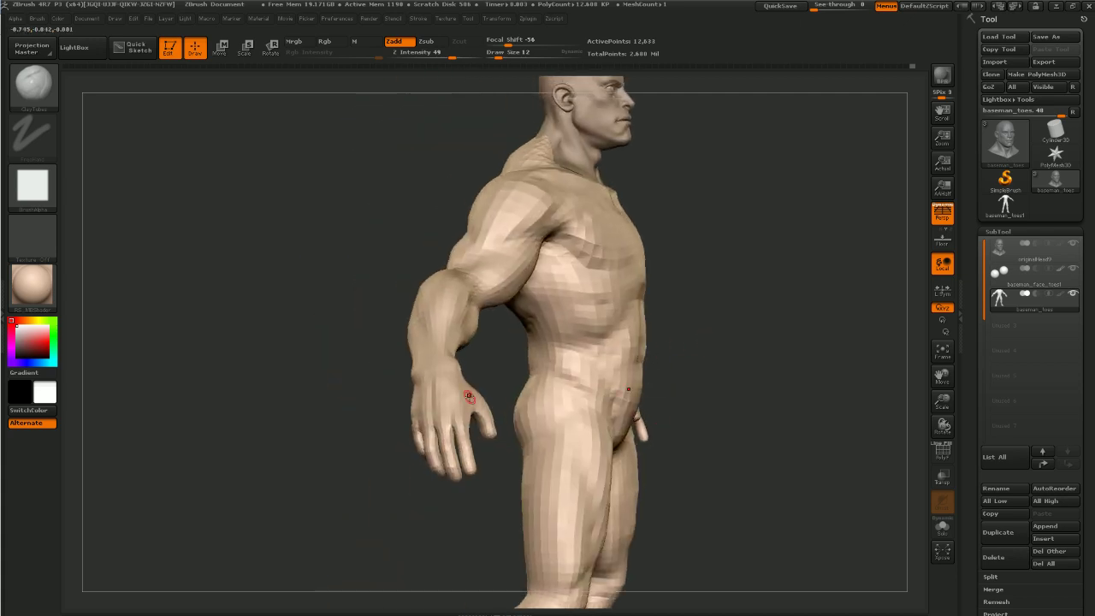
drag(515, 350, 419, 402)
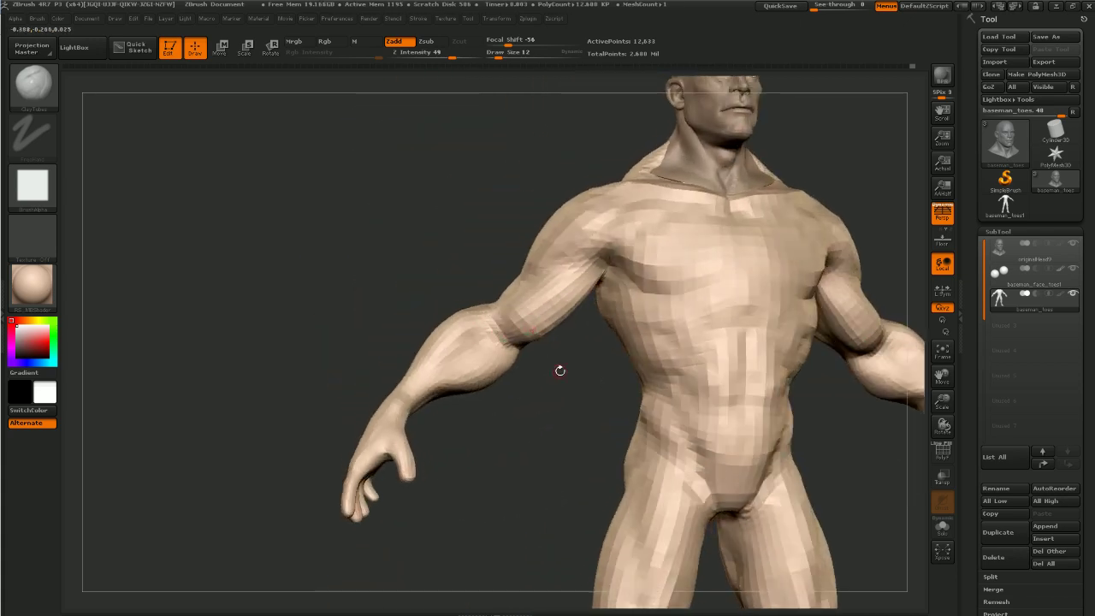
drag(560, 371, 538, 427)
alt+drag(539, 427, 461, 454)
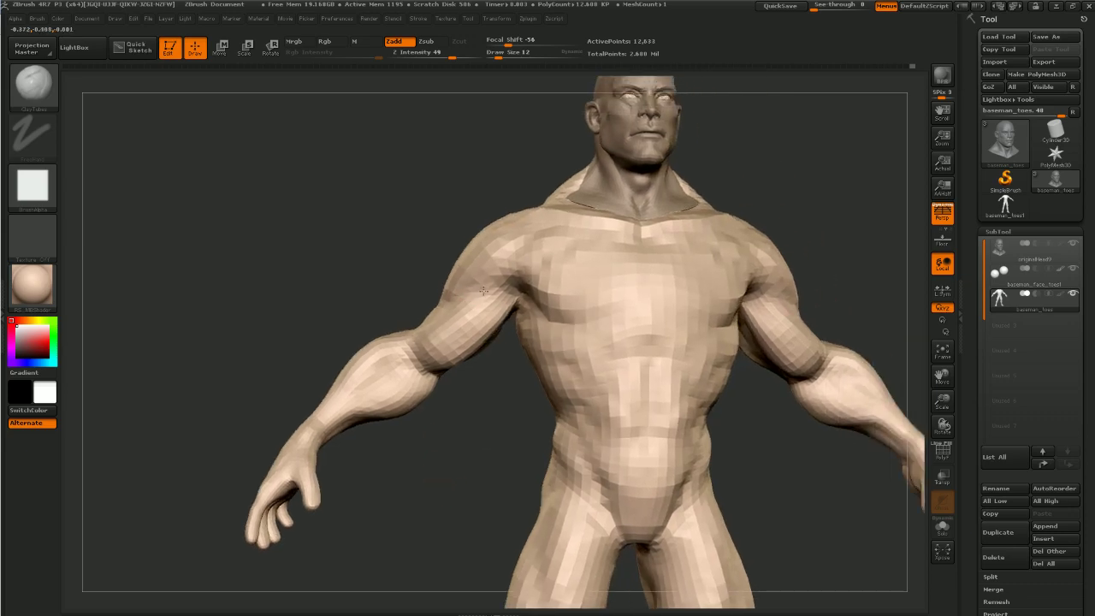
key(b)
key(d)
key(s)
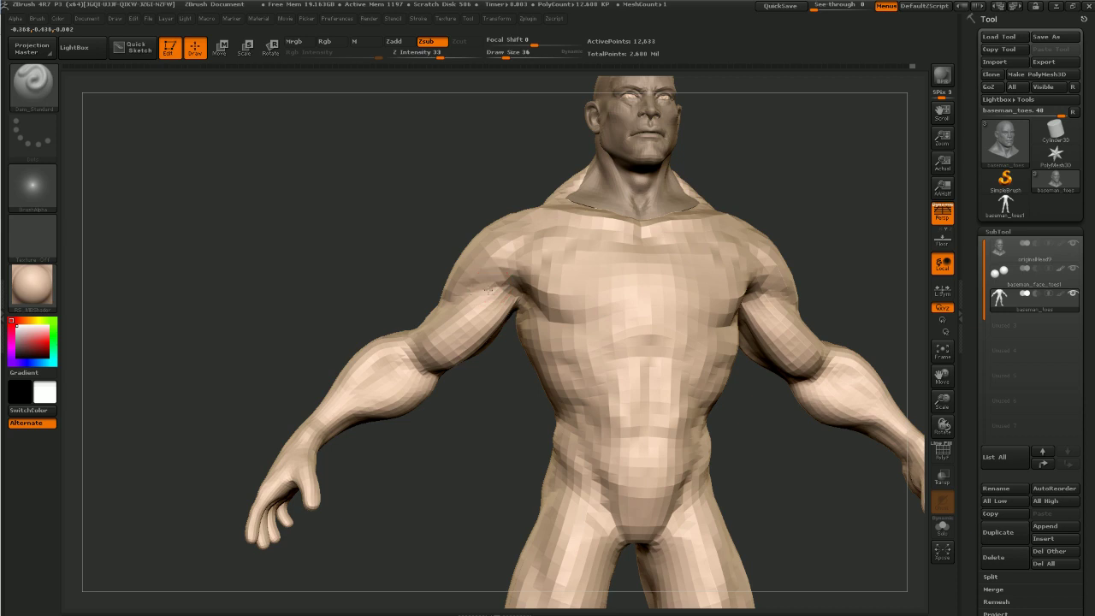
mouse_move(499, 287)
mouse_down()
mouse_move(516, 336)
mouse_move(573, 316)
mouse_up()
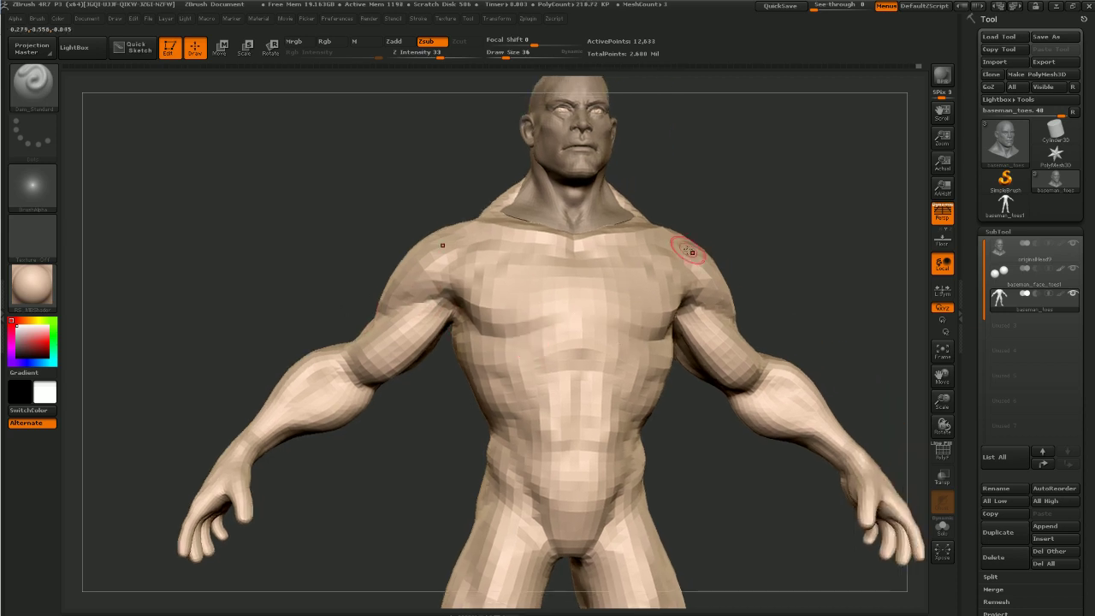
Examine the full figure's proportions from the front, back and sides
mouse_move(840, 248)
alt+mouse_down()
mouse_move(747, 263)
mouse_move(728, 239)
alt+mouse_up()
alt+drag(717, 319, 745, 202)
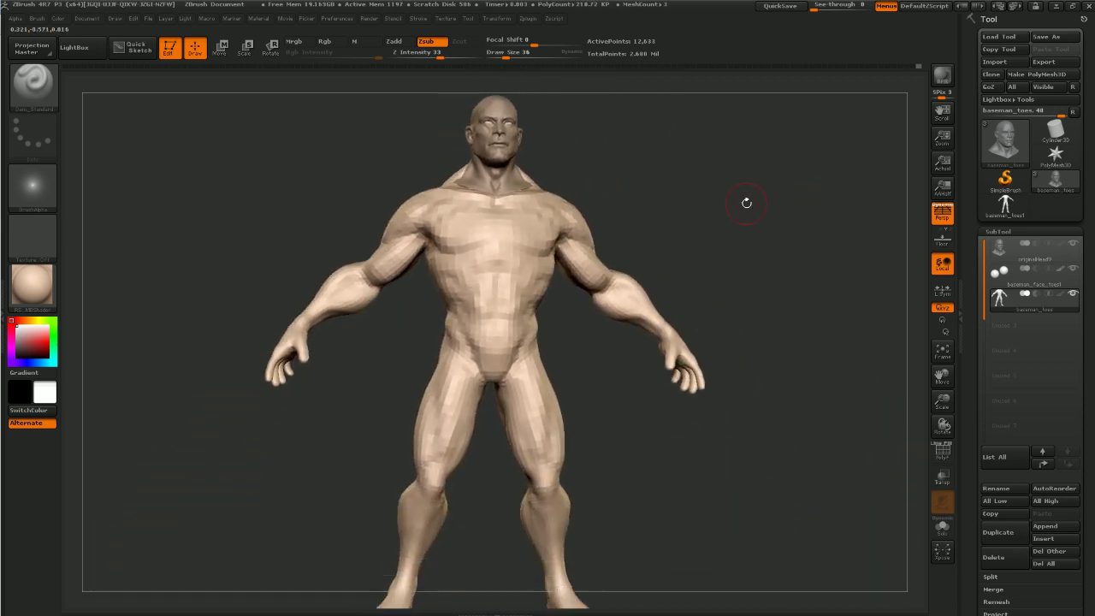
shift+drag(622, 465, 639, 409)
mouse_move(542, 366)
mouse_down()
mouse_move(557, 406)
mouse_move(534, 369)
mouse_up()
mouse_move(556, 406)
mouse_down()
mouse_move(540, 371)
mouse_move(553, 396)
mouse_move(554, 338)
mouse_up()
mouse_move(636, 430)
alt+mouse_down()
mouse_move(637, 394)
mouse_move(614, 411)
alt+mouse_up()
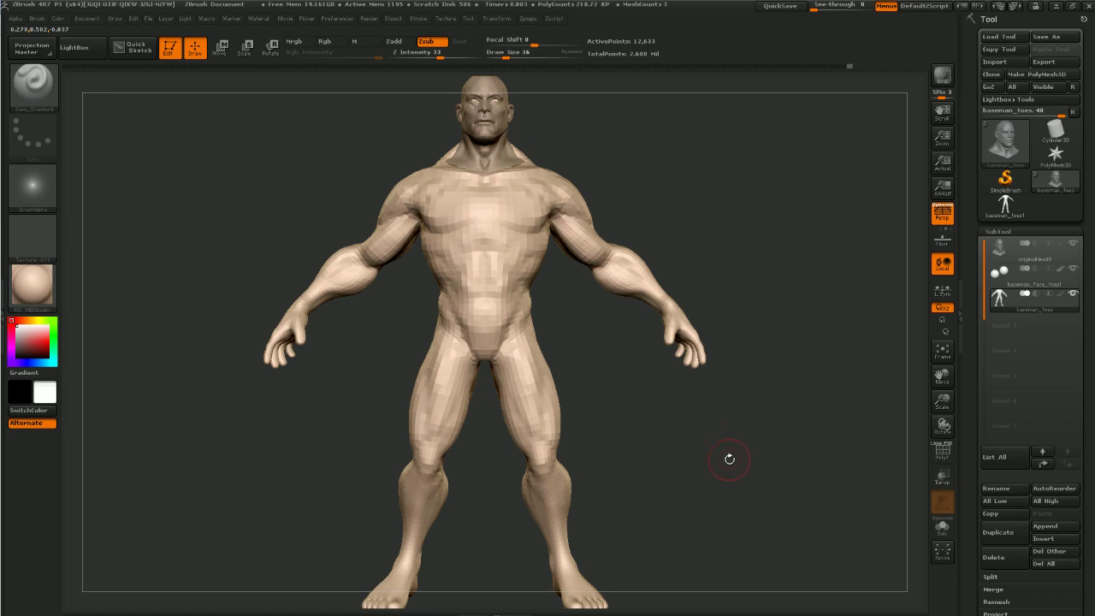
mouse_move(729, 459)
mouse_down()
mouse_move(715, 460)
mouse_move(808, 472)
mouse_move(734, 459)
mouse_move(724, 430)
mouse_move(579, 264)
mouse_move(704, 420)
mouse_move(695, 413)
mouse_up()
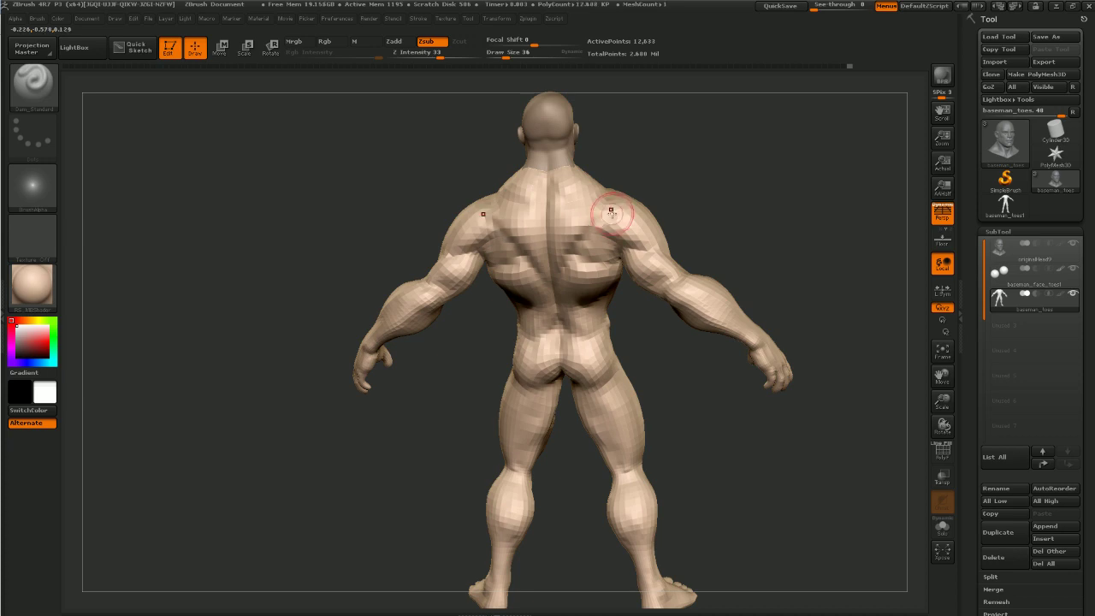
mouse_move(659, 176)
mouse_down()
mouse_move(670, 166)
mouse_move(685, 186)
mouse_move(665, 227)
mouse_move(762, 203)
mouse_move(713, 219)
mouse_move(770, 232)
mouse_move(654, 267)
mouse_up()
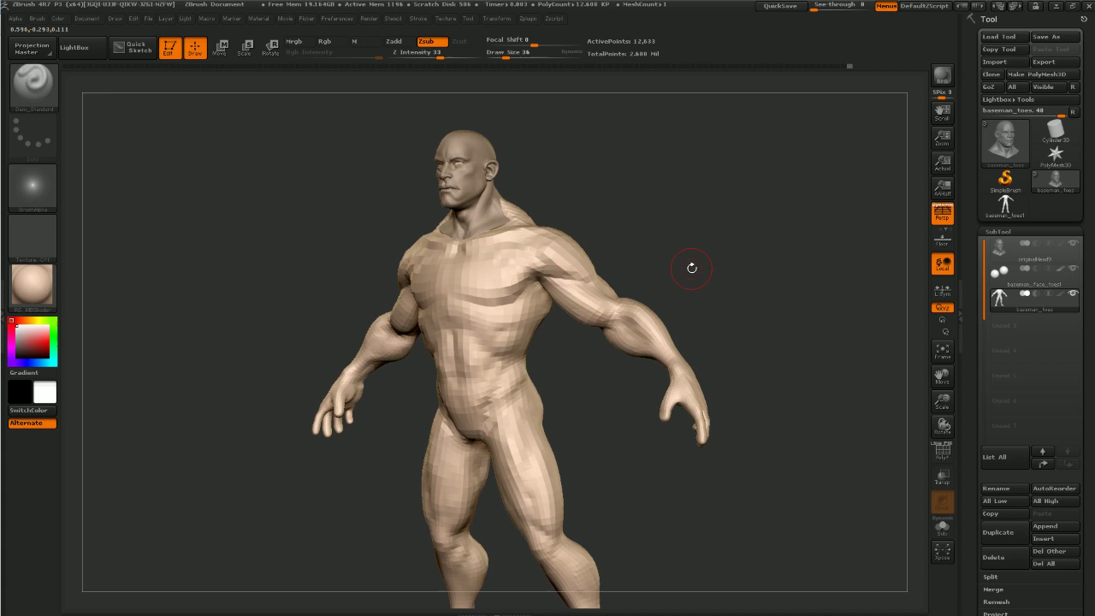
Build up the forearm muscles around and below the elbow with ClayTubes strokes
mouse_move(694, 265)
mouse_down()
mouse_move(711, 277)
mouse_move(611, 343)
mouse_move(625, 308)
mouse_up()
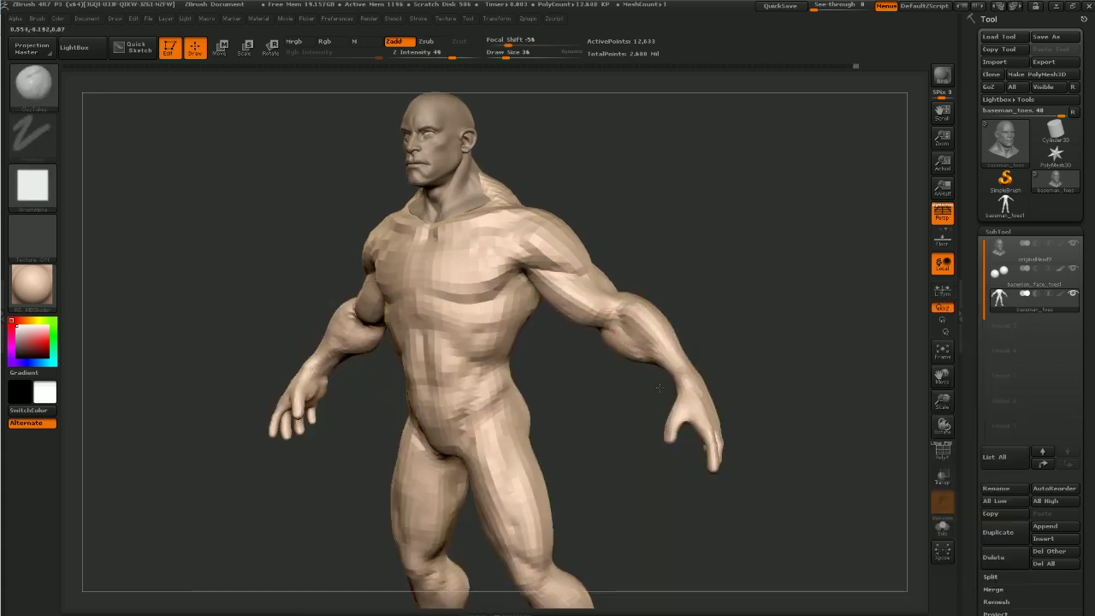
drag(659, 388, 637, 349)
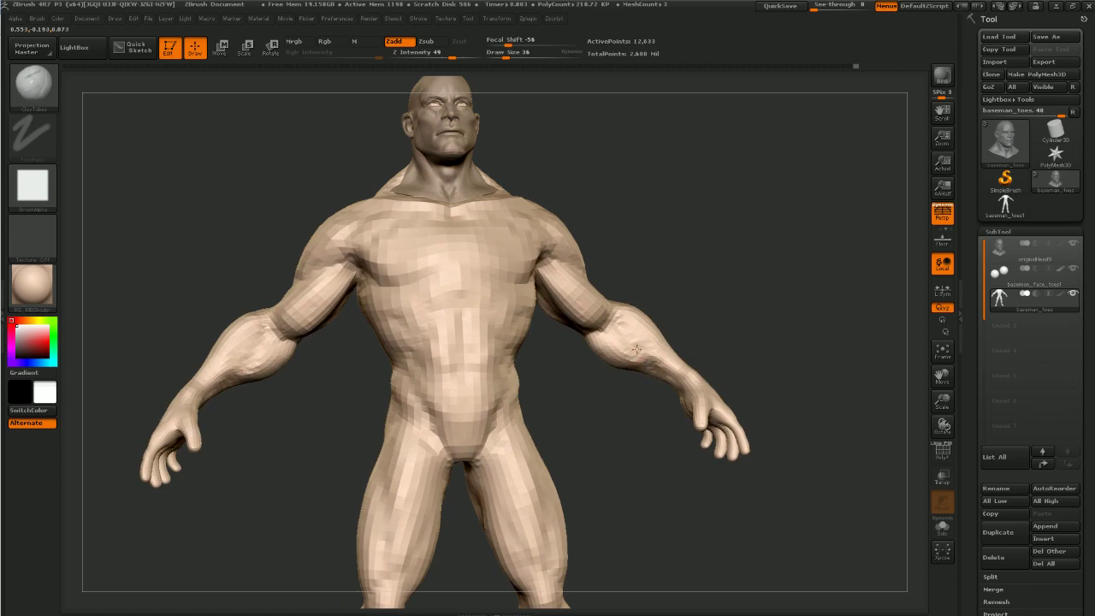
drag(684, 313, 646, 349)
drag(700, 325, 667, 320)
mouse_move(625, 353)
mouse_down()
mouse_move(606, 377)
mouse_move(668, 423)
mouse_move(673, 402)
mouse_up()
drag(691, 332, 682, 361)
drag(678, 412, 720, 395)
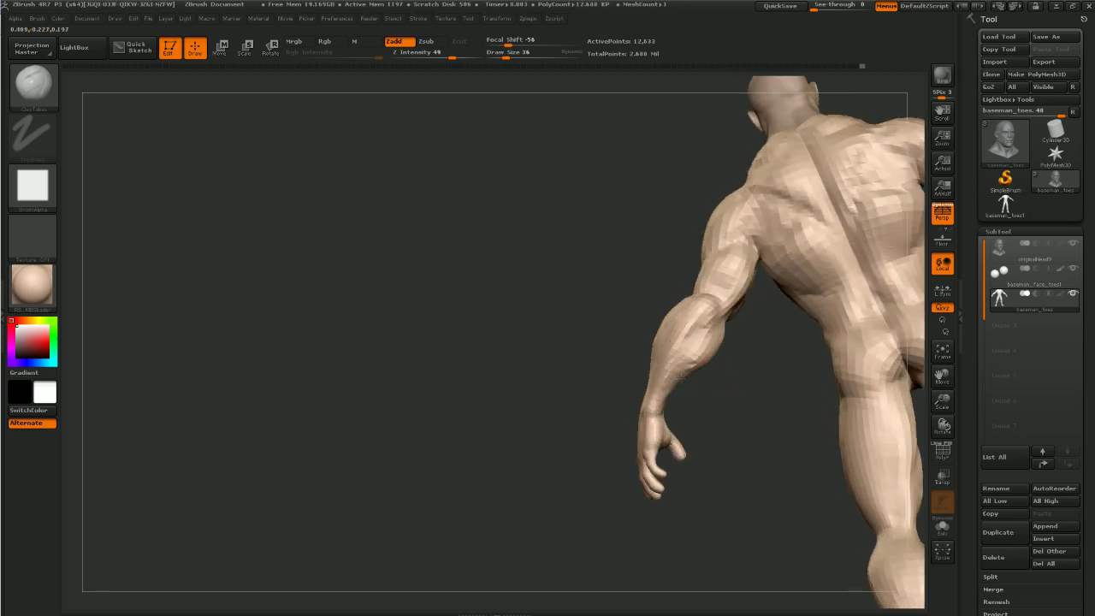
mouse_move(699, 339)
mouse_down()
mouse_move(679, 382)
mouse_move(695, 371)
mouse_move(705, 337)
mouse_move(692, 373)
mouse_up()
mouse_move(641, 440)
mouse_down()
mouse_move(627, 417)
mouse_move(706, 429)
mouse_up()
Adjust the silhouette of the forearm and the back of the upper arm with the Move brush
key(b)
key(m)
key(v)
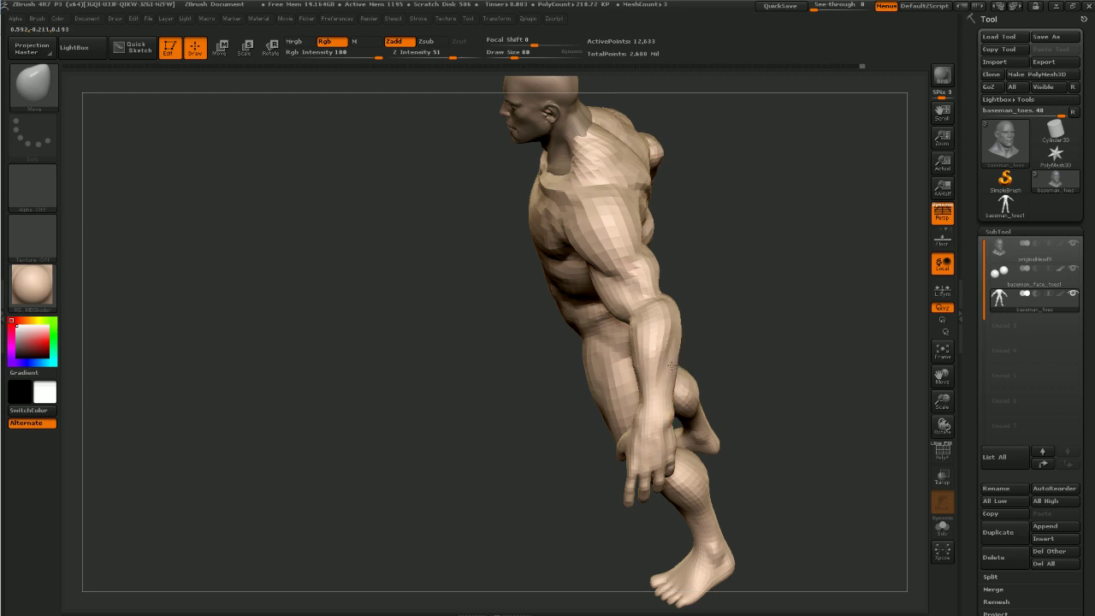
drag(655, 344, 652, 320)
drag(770, 338, 679, 305)
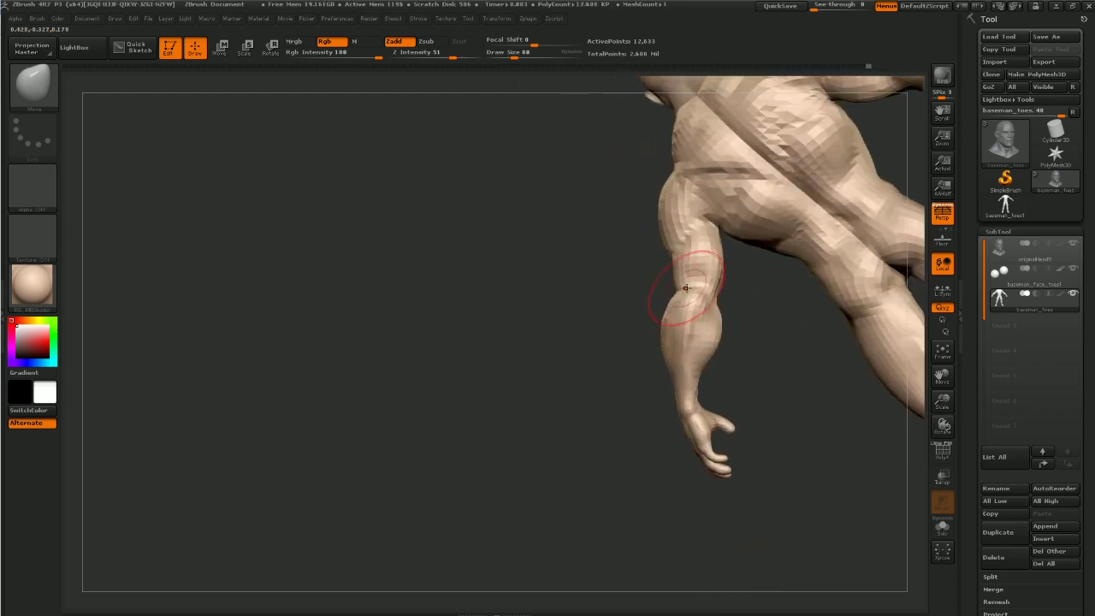
alt+drag(624, 273, 631, 313)
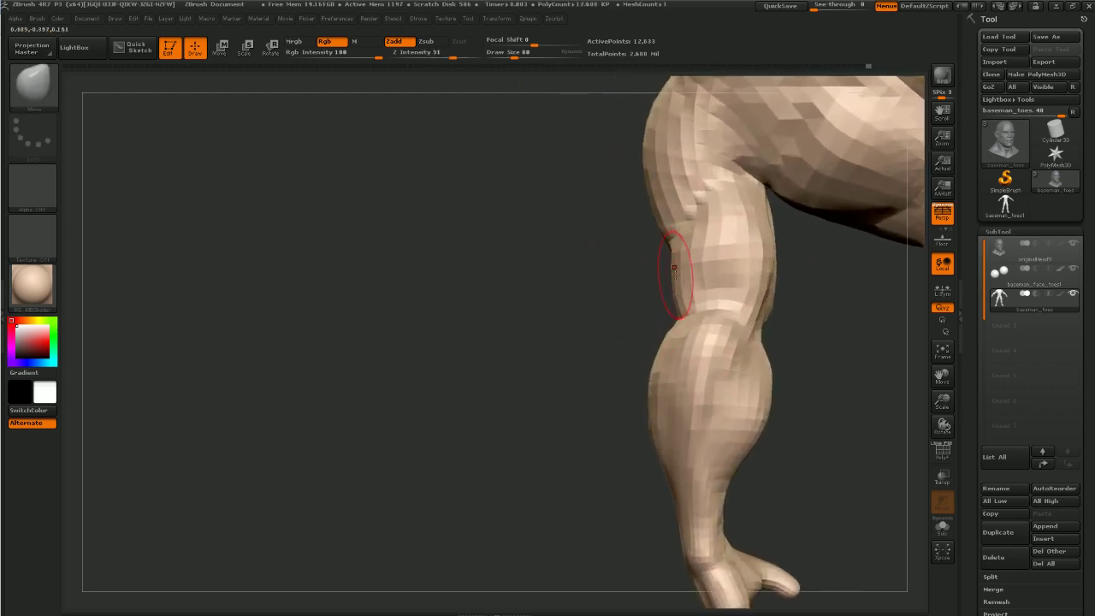
mouse_move(681, 272)
mouse_down()
mouse_move(669, 277)
mouse_move(710, 272)
mouse_up()
Build up the triceps and the elbow area with a larger ClayTubes brush
key(b)
key(c)
key(t)
drag(624, 311, 674, 299)
drag(680, 259, 704, 232)
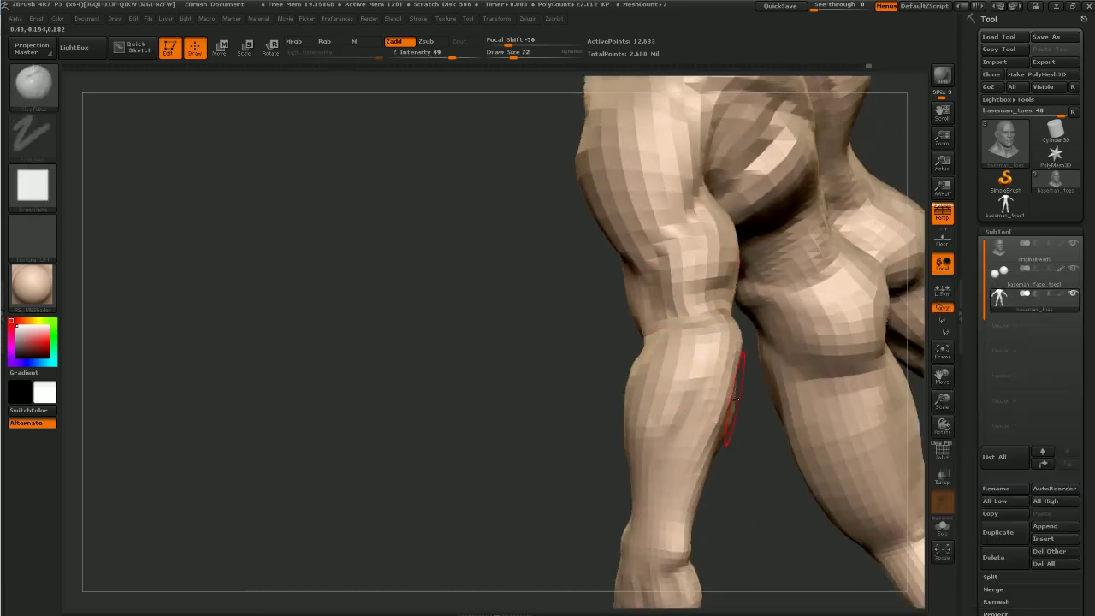
drag(730, 391, 787, 377)
drag(745, 231, 742, 270)
drag(807, 312, 803, 352)
mouse_move(728, 402)
mouse_down()
mouse_move(724, 351)
mouse_move(706, 412)
mouse_up()
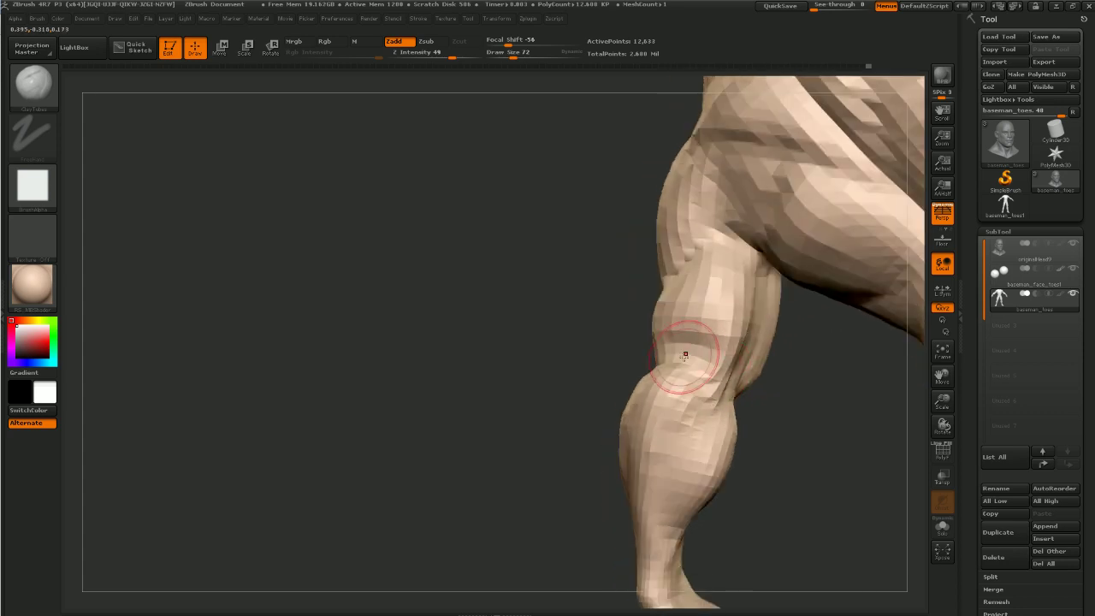
Smooth the elbow and upper forearm and refine their transition with additional clay strokes
mouse_move(689, 355)
shift+mouse_down()
mouse_move(646, 412)
mouse_move(677, 424)
shift+mouse_up()
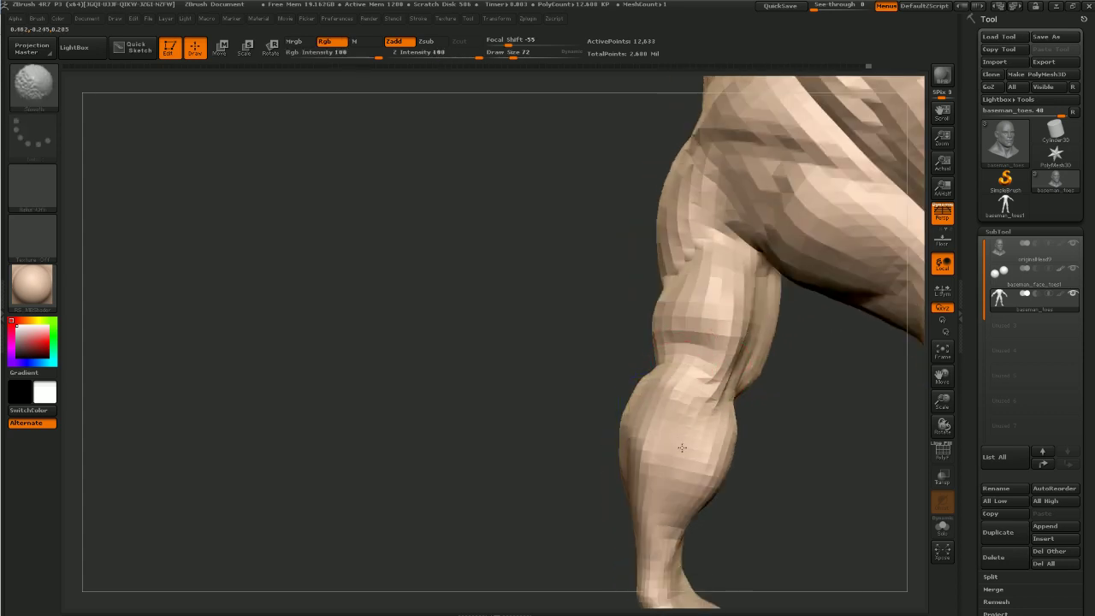
drag(801, 385, 770, 386)
mouse_move(643, 426)
shift+mouse_down()
mouse_move(628, 520)
mouse_move(681, 366)
mouse_move(665, 410)
shift+mouse_up()
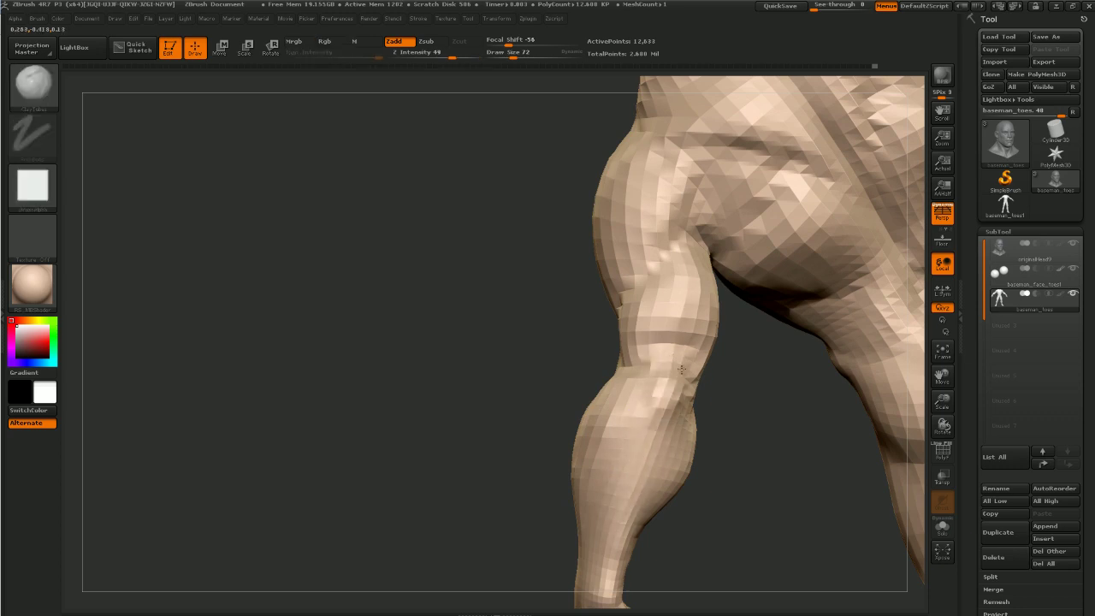
mouse_move(770, 377)
mouse_down()
mouse_move(731, 368)
mouse_move(719, 286)
mouse_up()
mouse_move(697, 334)
mouse_down()
mouse_move(709, 272)
mouse_move(702, 349)
mouse_up()
mouse_move(768, 479)
mouse_down()
mouse_move(743, 496)
mouse_move(690, 497)
mouse_up()
drag(674, 332, 698, 284)
mouse_move(731, 389)
mouse_down()
mouse_move(791, 355)
mouse_move(808, 292)
mouse_move(785, 290)
mouse_move(773, 305)
mouse_up()
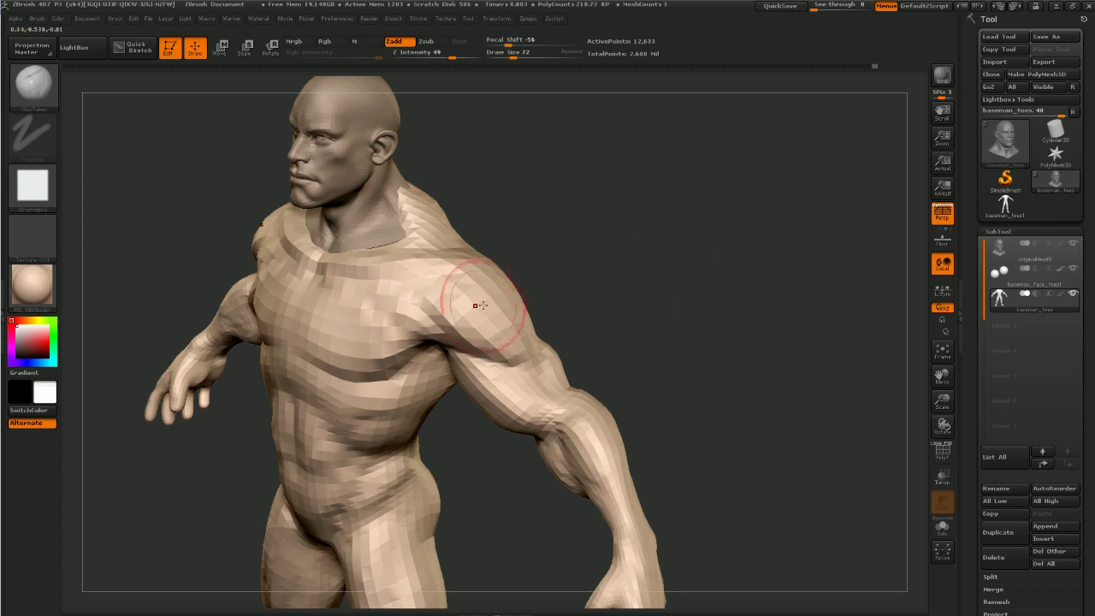
Examine the figure's overall proportions and shoulder shape from the front, back and side
mouse_move(571, 272)
mouse_down()
mouse_move(516, 299)
mouse_move(510, 330)
mouse_move(493, 321)
mouse_move(548, 313)
mouse_up()
mouse_move(593, 237)
mouse_down()
mouse_move(633, 225)
mouse_move(609, 285)
mouse_move(674, 387)
mouse_up()
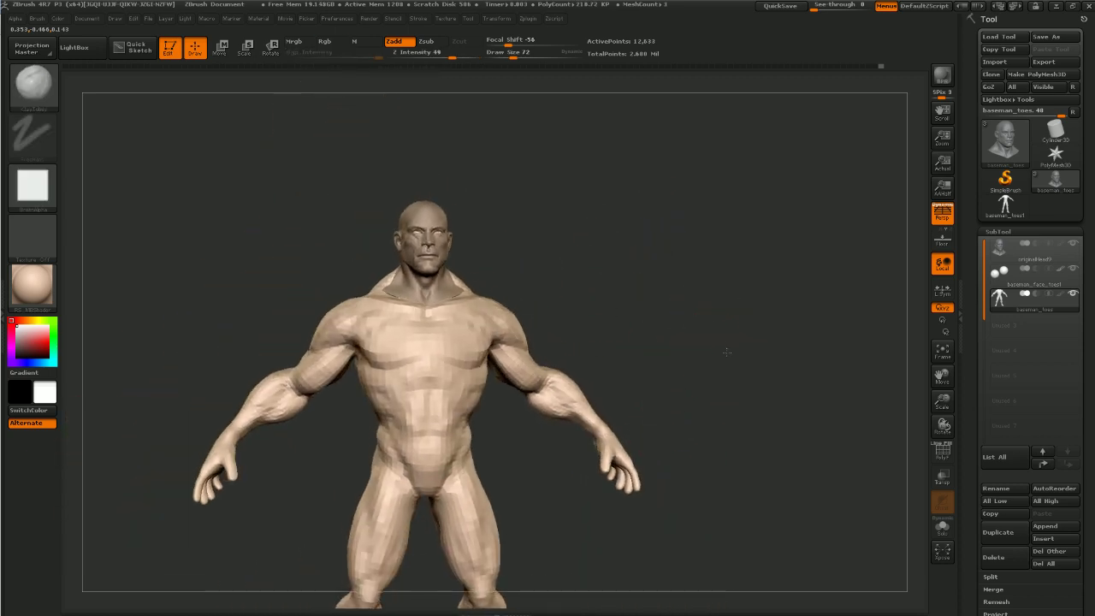
mouse_move(730, 409)
alt+mouse_down()
mouse_move(705, 340)
mouse_move(711, 403)
mouse_move(734, 322)
mouse_move(752, 322)
mouse_move(772, 303)
mouse_move(750, 303)
mouse_move(755, 263)
mouse_move(765, 405)
mouse_move(750, 280)
mouse_move(745, 420)
mouse_move(611, 306)
alt+mouse_up()
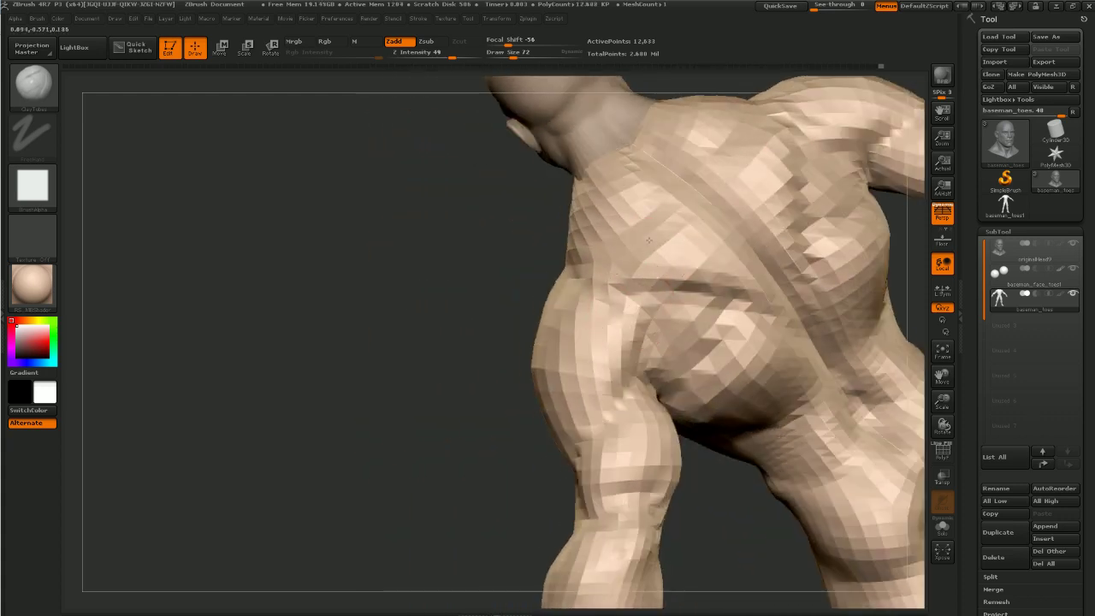
mouse_move(648, 240)
shift+mouse_down()
mouse_move(638, 276)
mouse_move(755, 231)
mouse_move(767, 291)
shift+mouse_up()
mouse_move(509, 377)
mouse_down()
mouse_move(482, 300)
mouse_move(487, 438)
mouse_move(495, 327)
mouse_up()
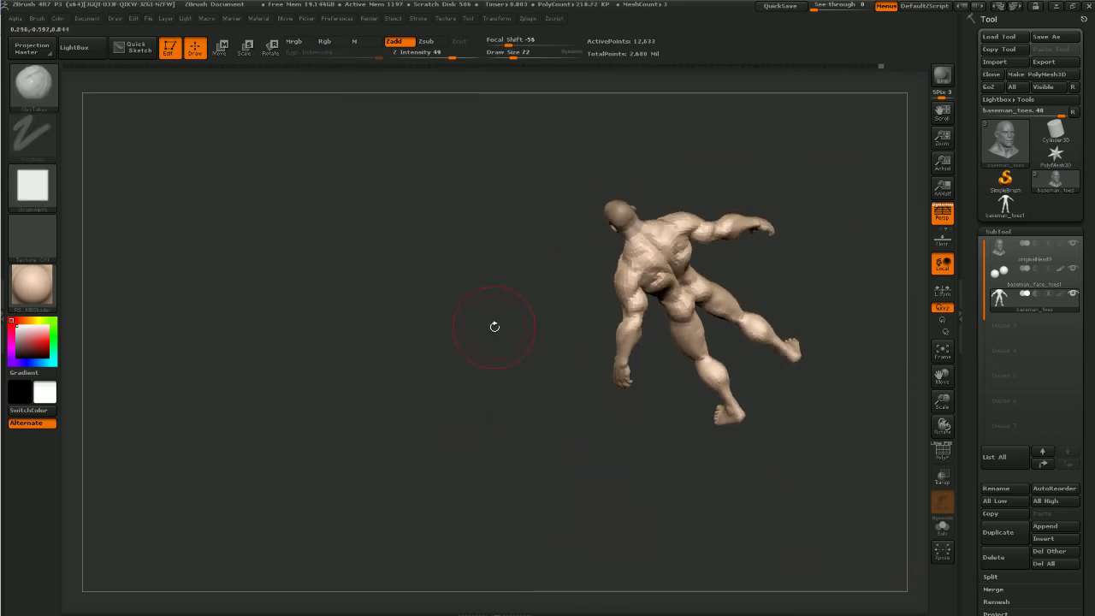
mouse_move(501, 387)
mouse_down()
mouse_move(506, 439)
mouse_move(504, 420)
mouse_move(518, 446)
mouse_move(477, 354)
mouse_move(742, 219)
mouse_up()
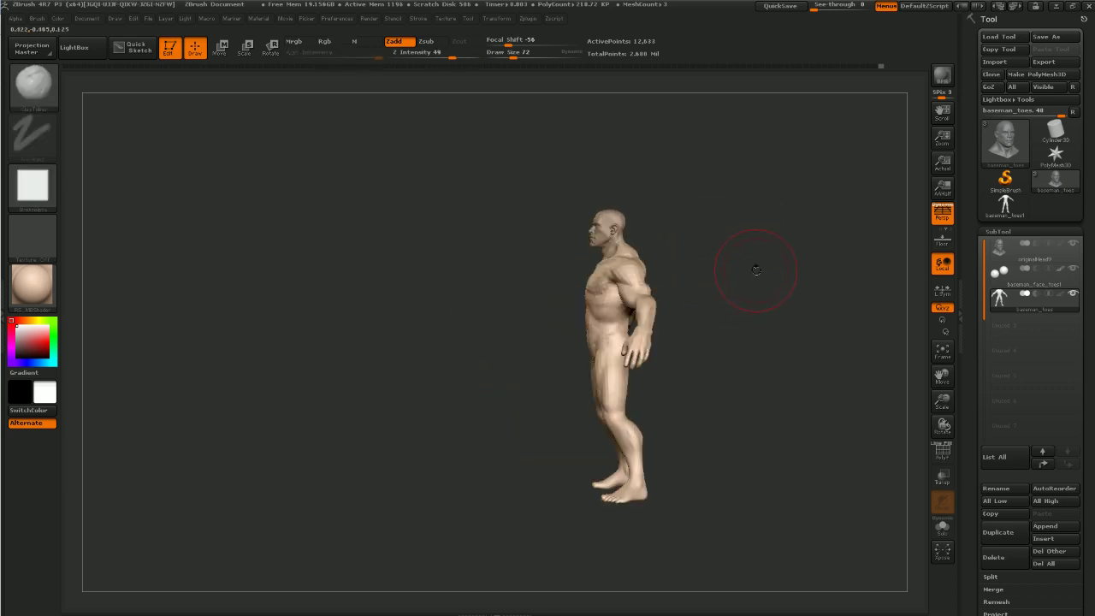
mouse_move(757, 270)
alt+mouse_down()
mouse_move(690, 257)
mouse_move(687, 308)
mouse_move(726, 311)
mouse_move(783, 279)
mouse_move(714, 286)
mouse_move(764, 284)
mouse_move(758, 325)
mouse_move(763, 286)
mouse_move(718, 314)
mouse_move(753, 306)
mouse_move(721, 320)
alt+mouse_up()
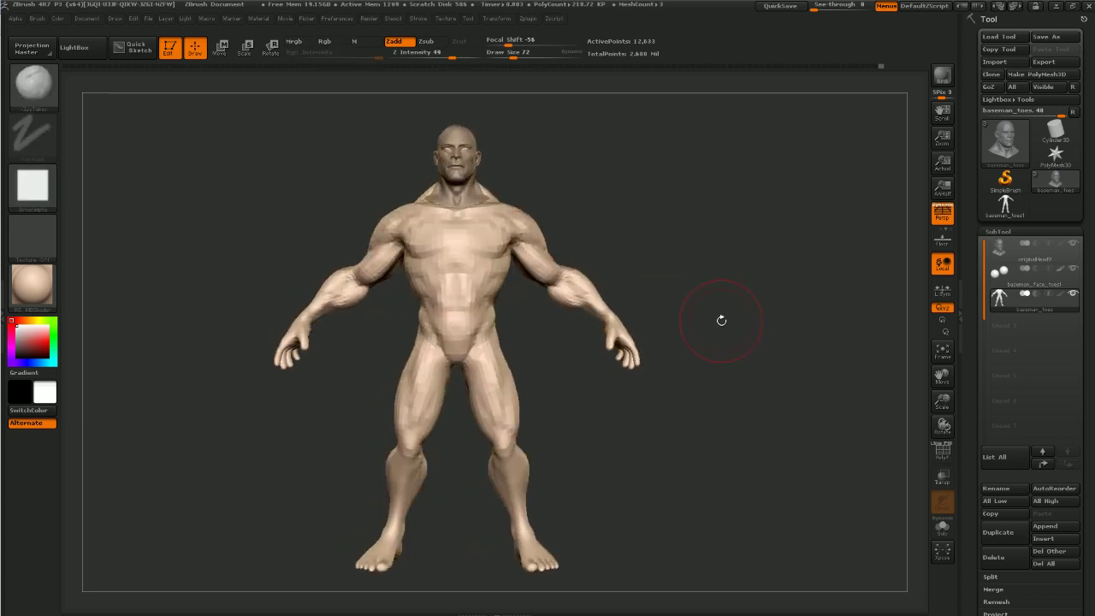
key(alt+Tab)
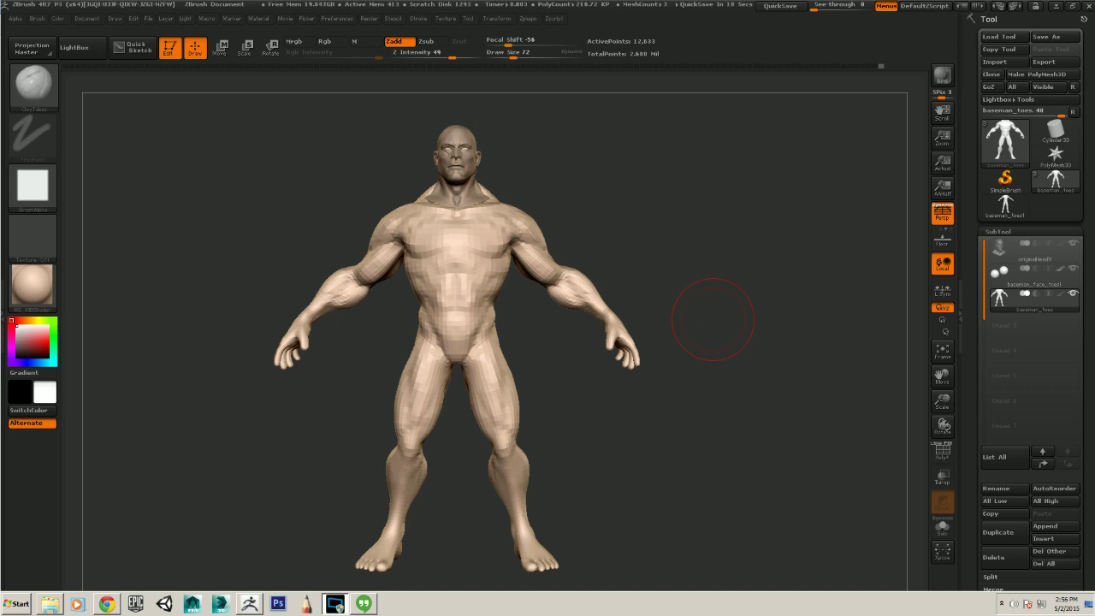
key(alt+Tab)
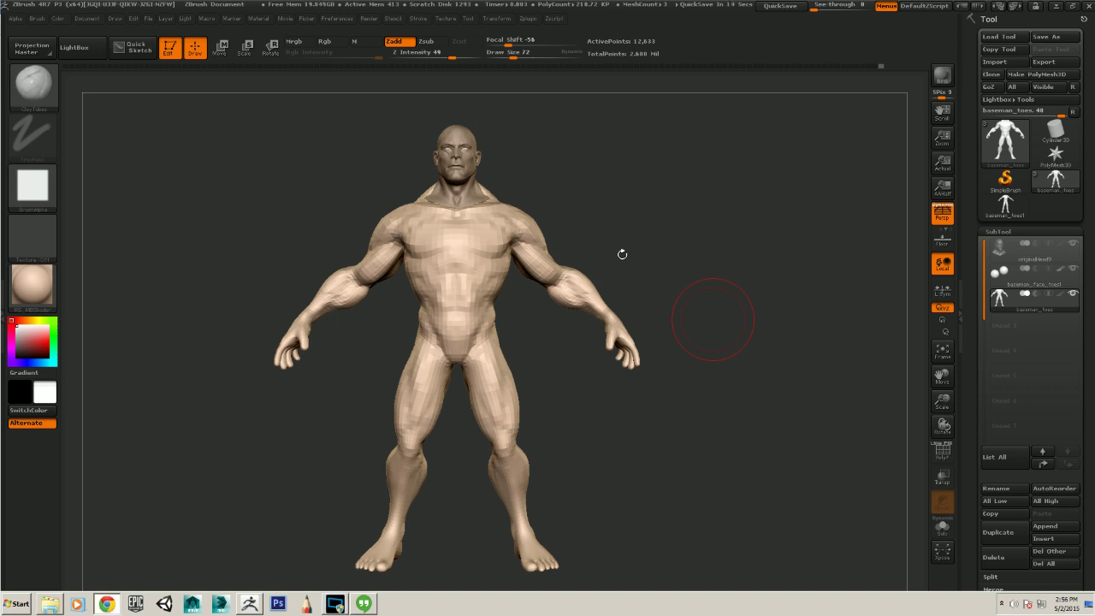
drag(622, 254, 718, 254)
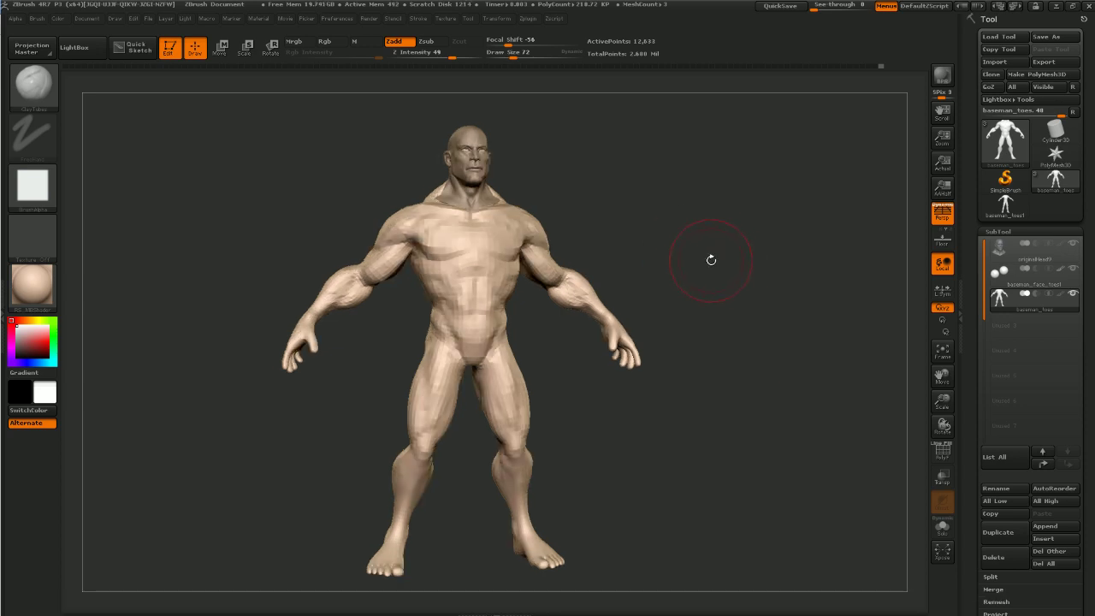
drag(708, 317, 684, 296)
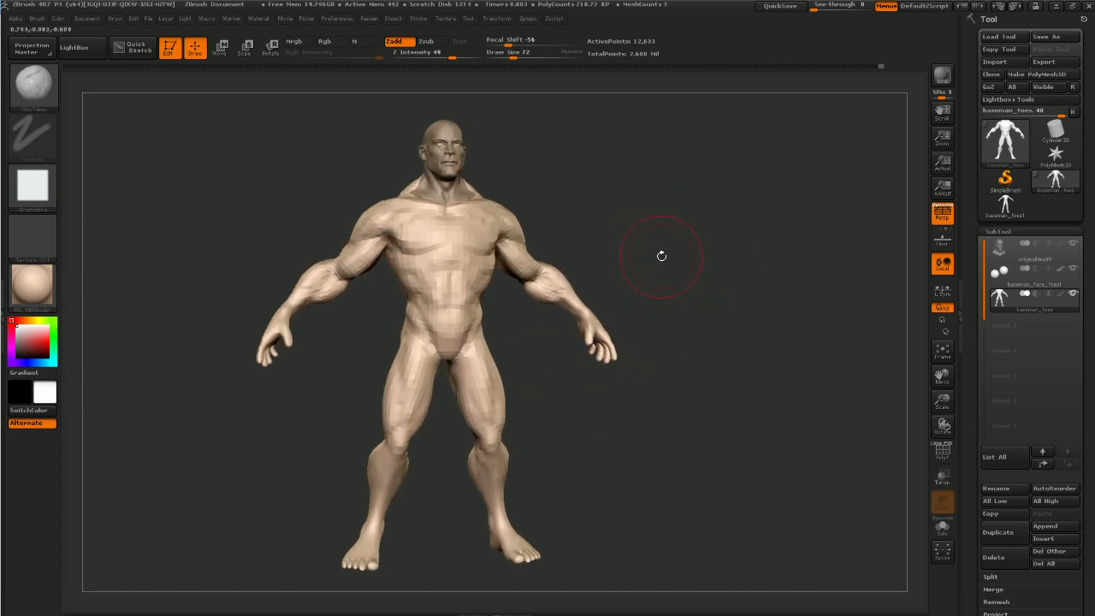
Build up the lower back muscles along the spine with ClayTubes at draw size 40 and smooth the strokes
key(super)
mouse_move(719, 335)
mouse_down()
mouse_move(724, 352)
mouse_move(735, 288)
mouse_move(759, 306)
mouse_move(743, 312)
mouse_move(746, 284)
mouse_move(685, 303)
mouse_move(752, 287)
mouse_move(626, 493)
mouse_move(648, 448)
mouse_move(701, 403)
mouse_move(640, 412)
mouse_up()
key(b)
key(Escape)
drag(485, 362, 482, 353)
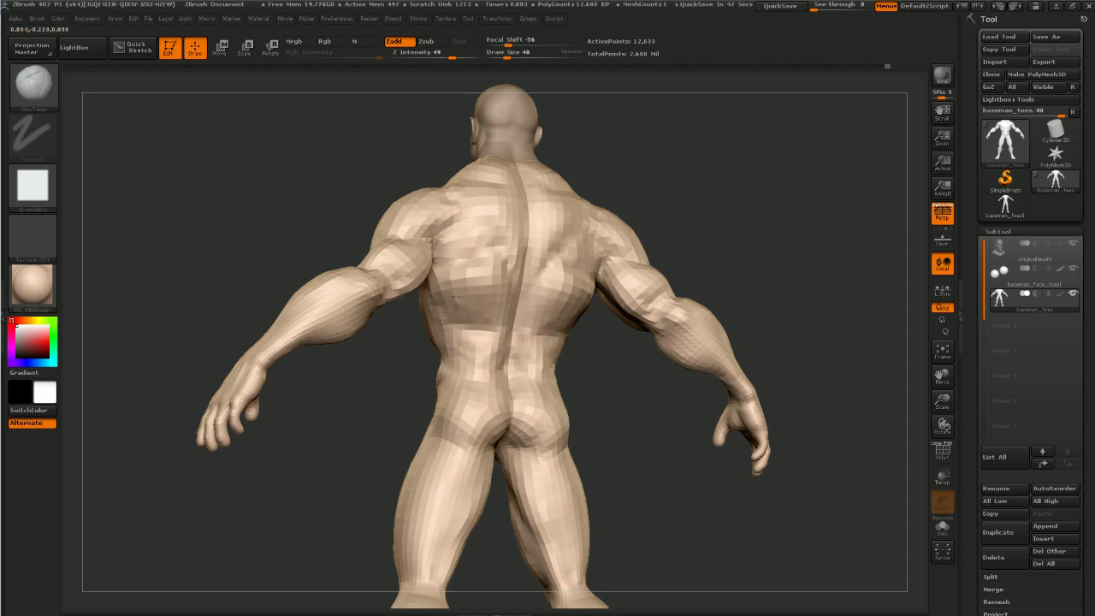
right_drag(439, 302, 471, 361)
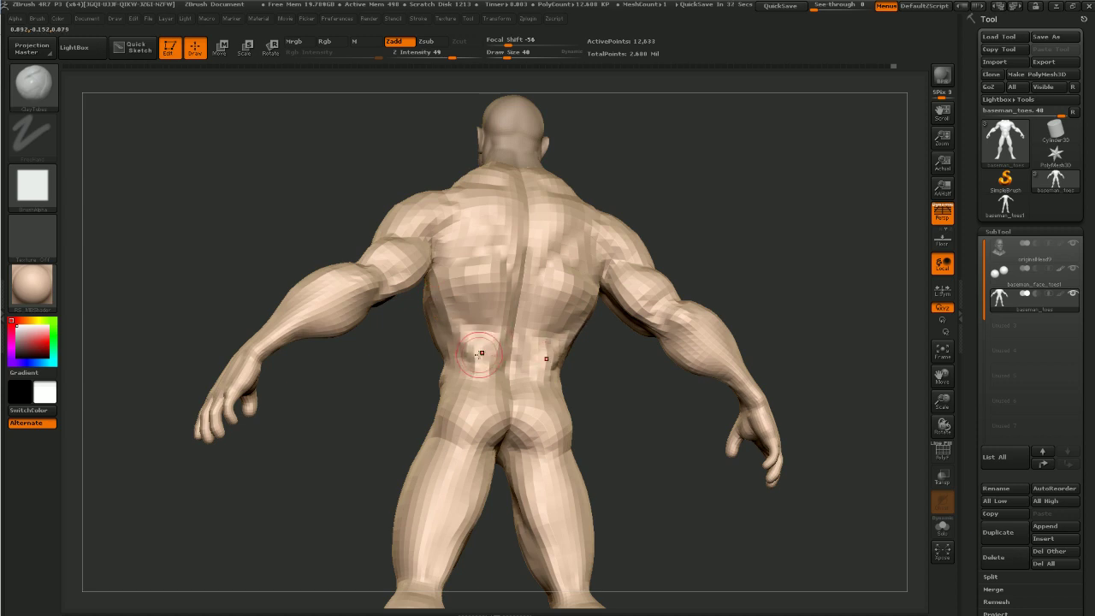
key(shift)
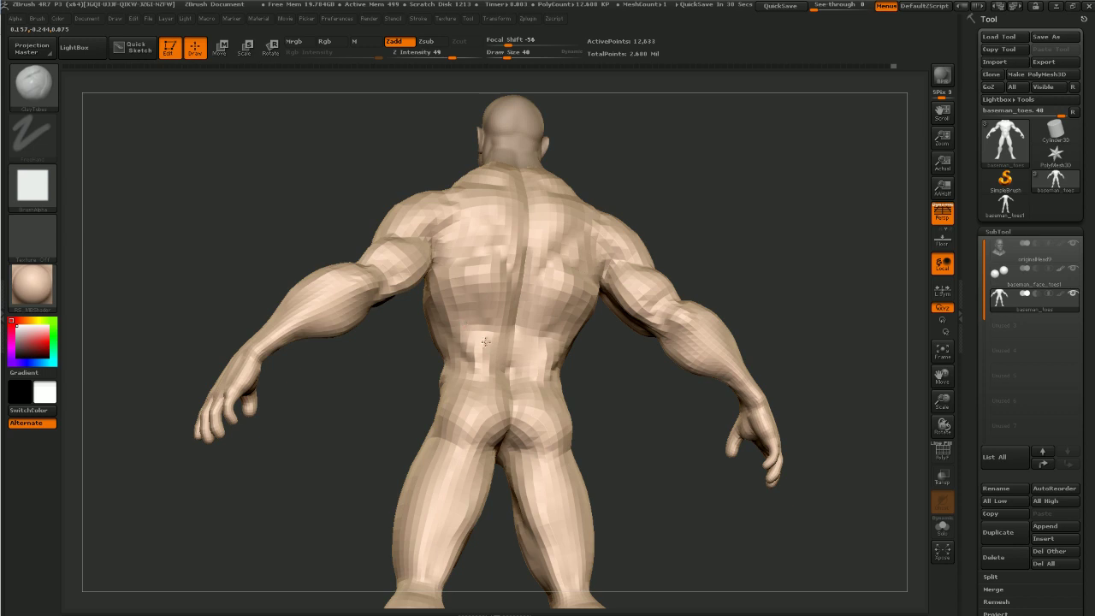
key(shift)
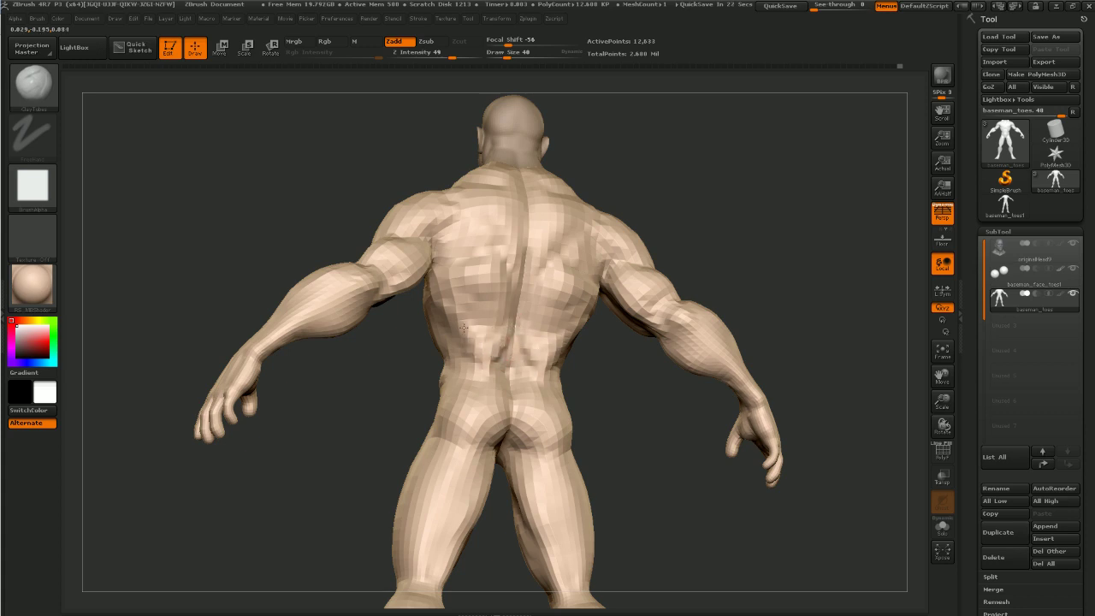
key(shift)
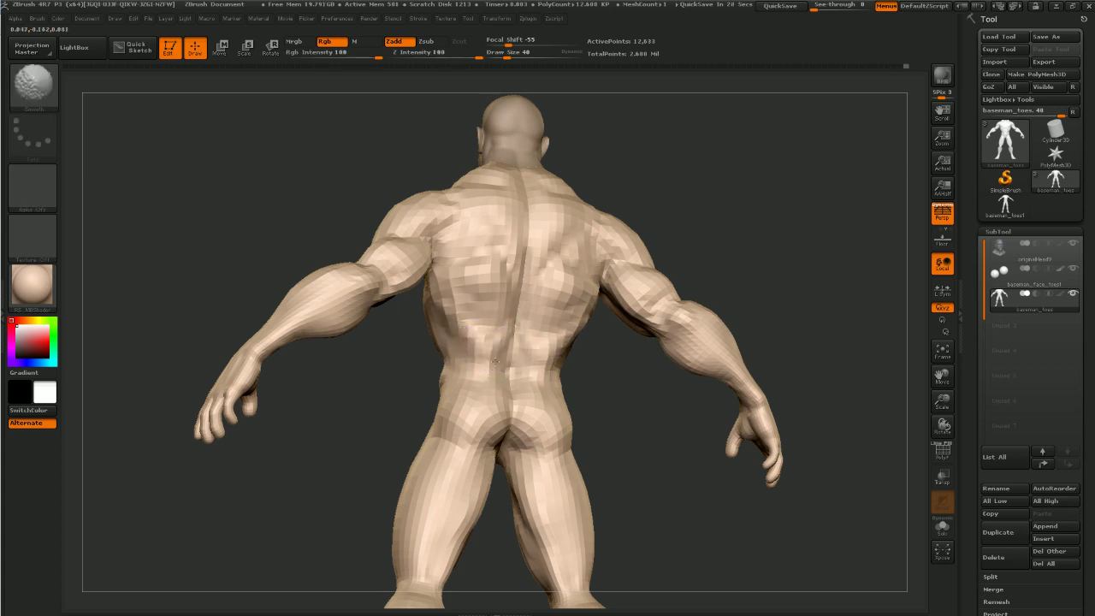
key(shift)
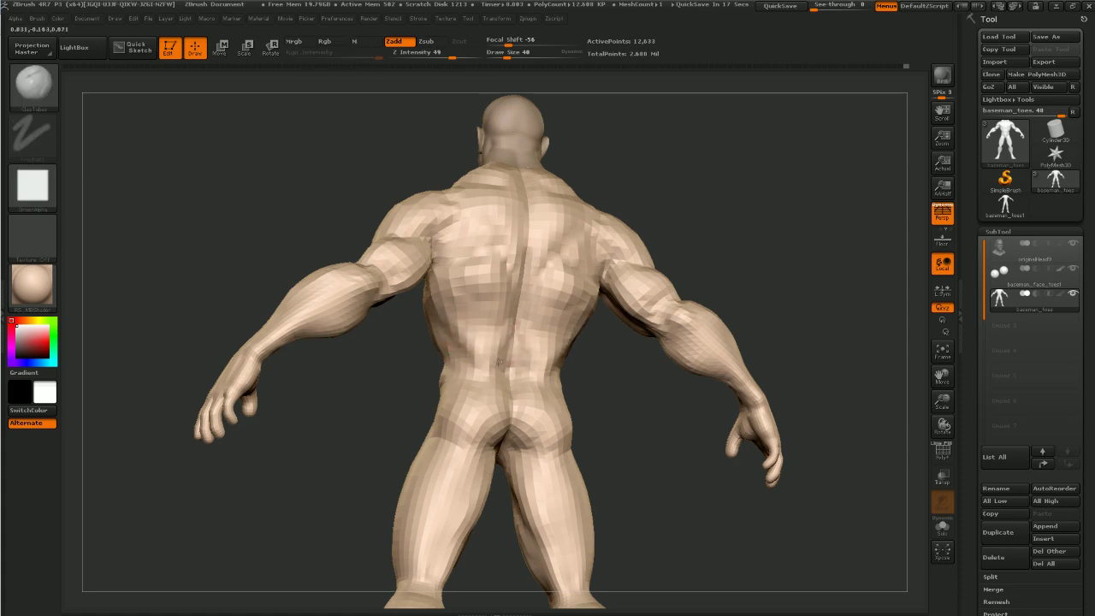
Refine the oblique and lower abdomen area above the hip with ClayTubes
drag(638, 436, 508, 360)
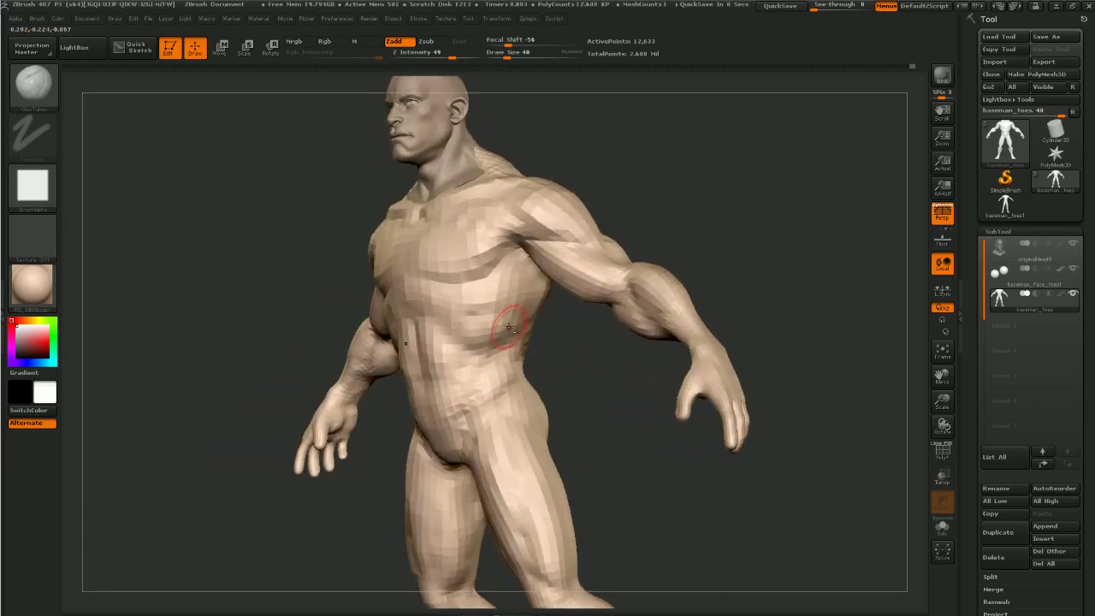
drag(568, 373, 525, 335)
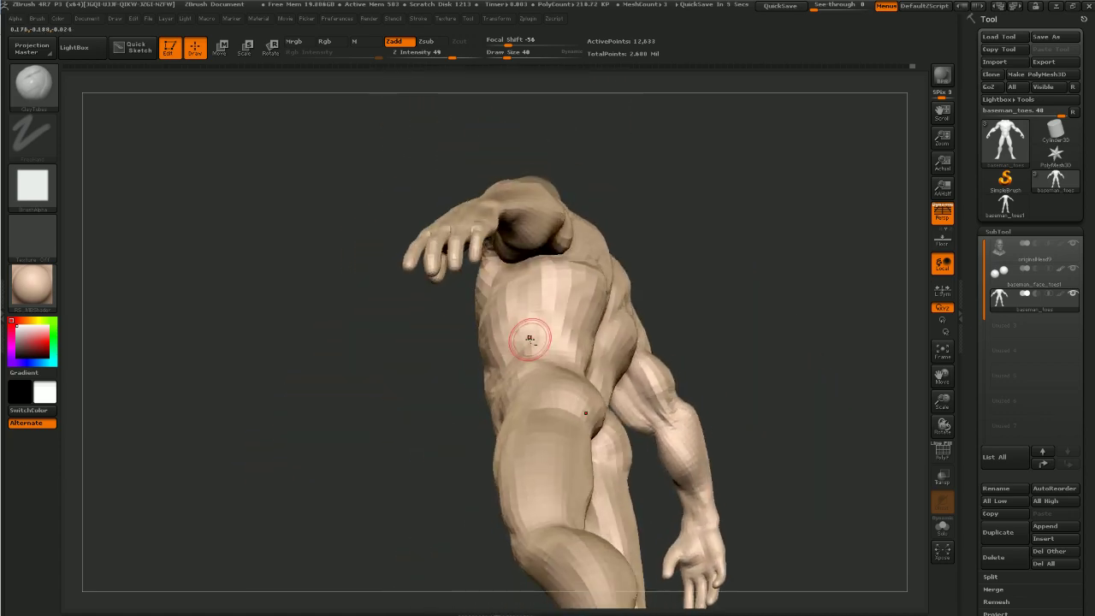
drag(420, 427, 870, 230)
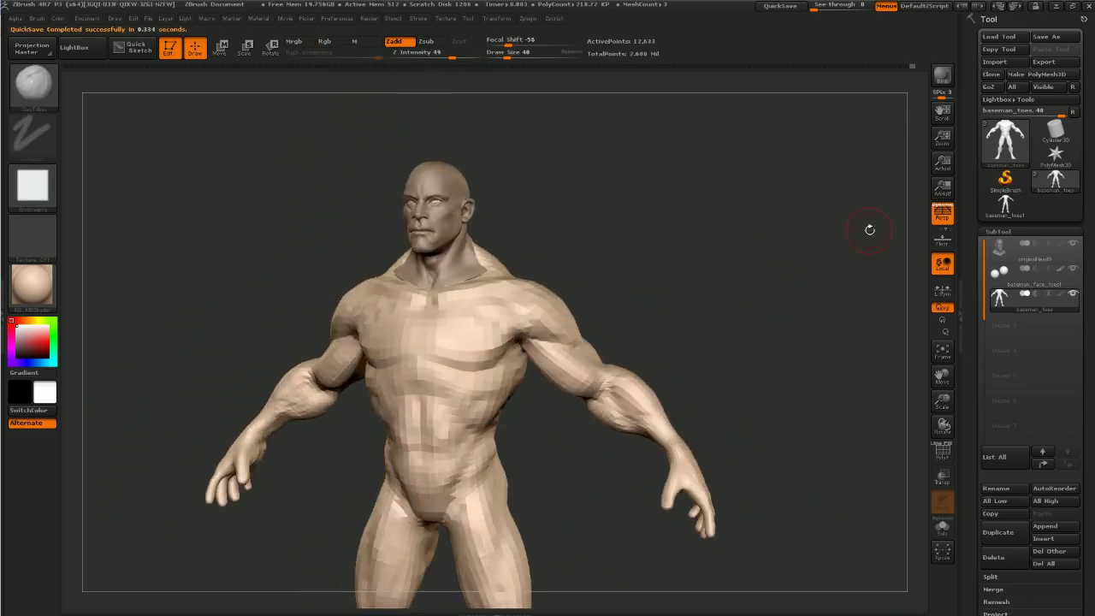
Start saving the tool as a new file in the CodeNameParadise\HighPolyCharacters\defaultMale folder on the E: drive
click(1056, 36)
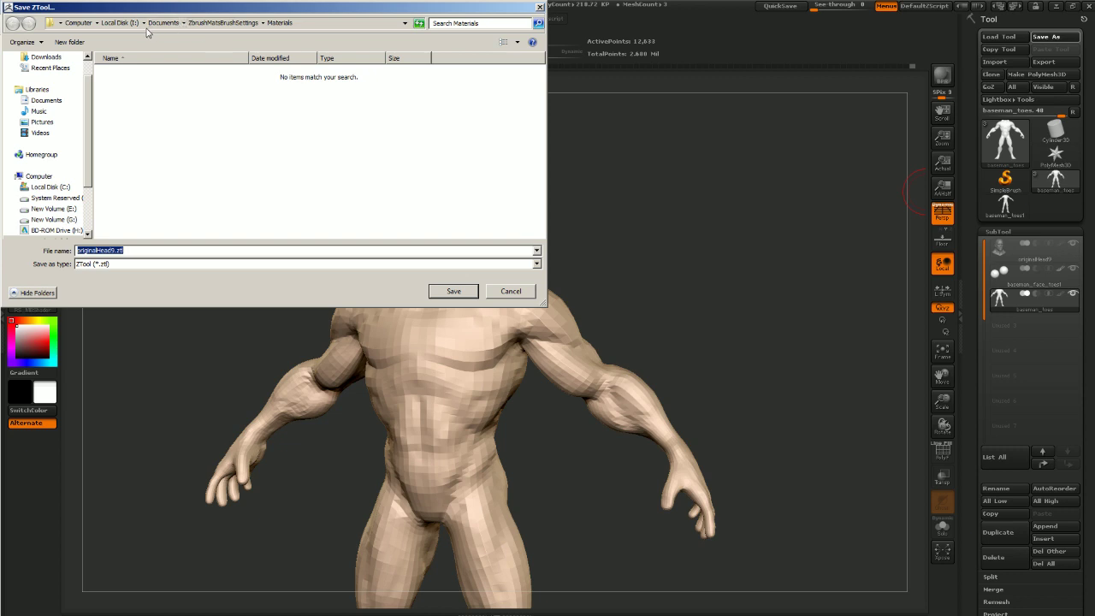
click(78, 21)
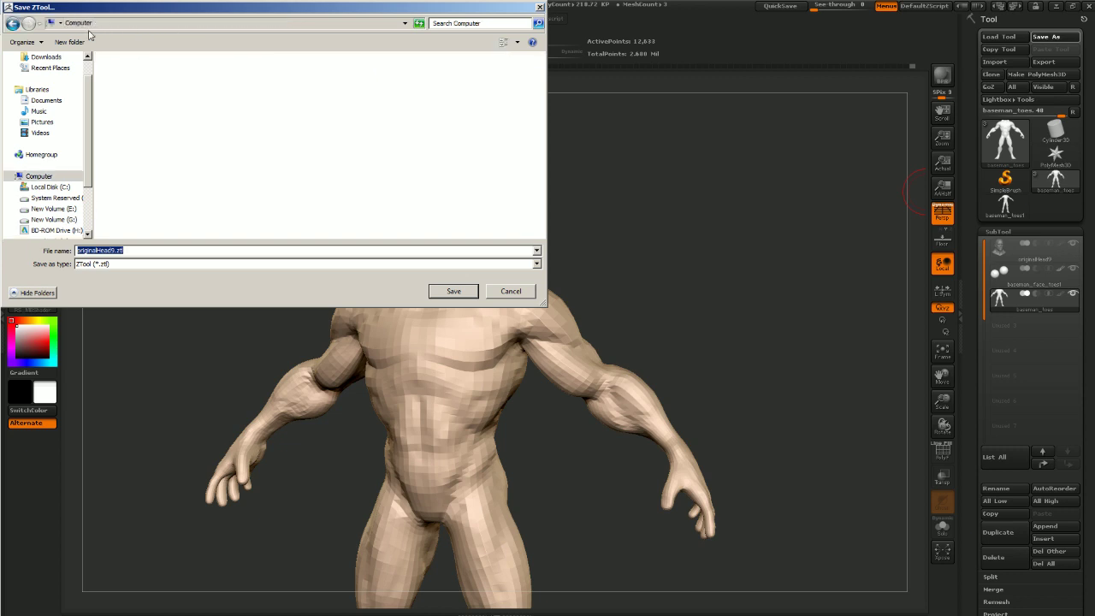
double_click(421, 84)
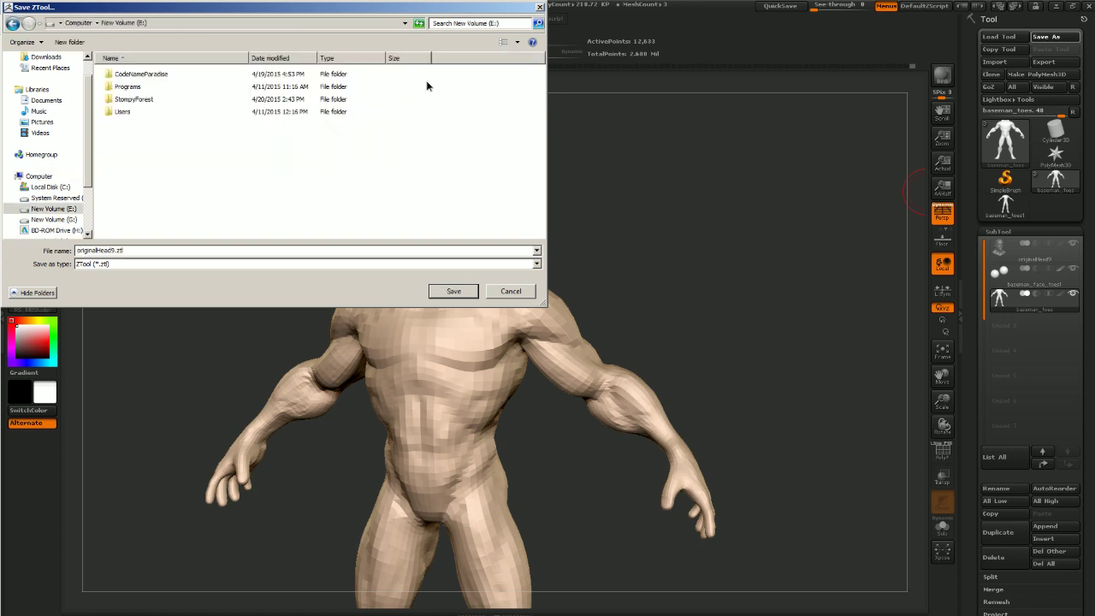
double_click(150, 77)
double_click(138, 75)
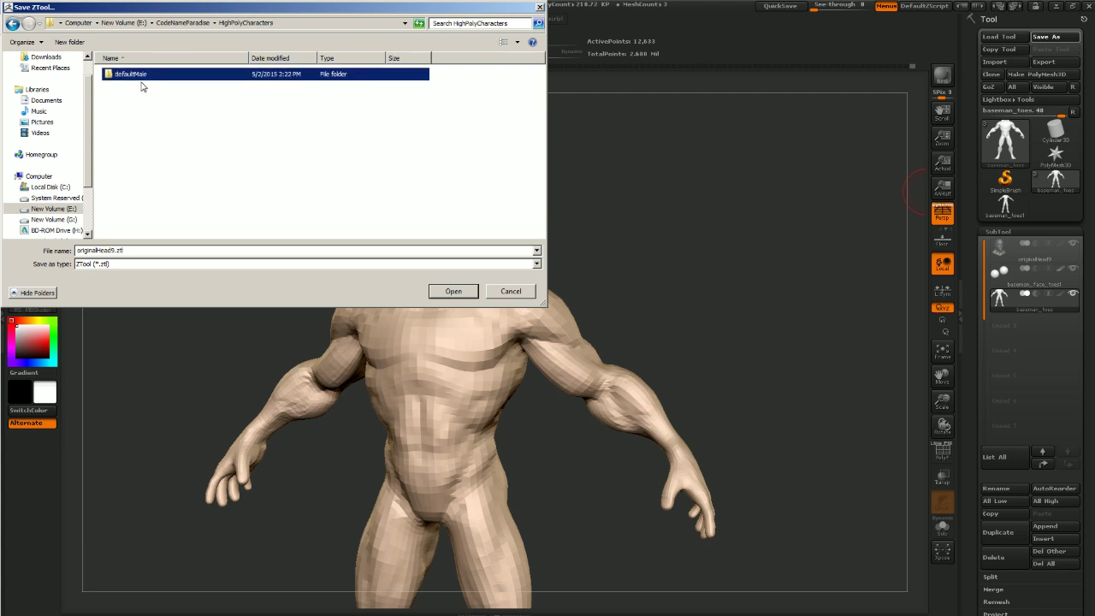
double_click(142, 79)
Name the file Barbarian_BaseSculpt_01.ZTL and save it
click(130, 178)
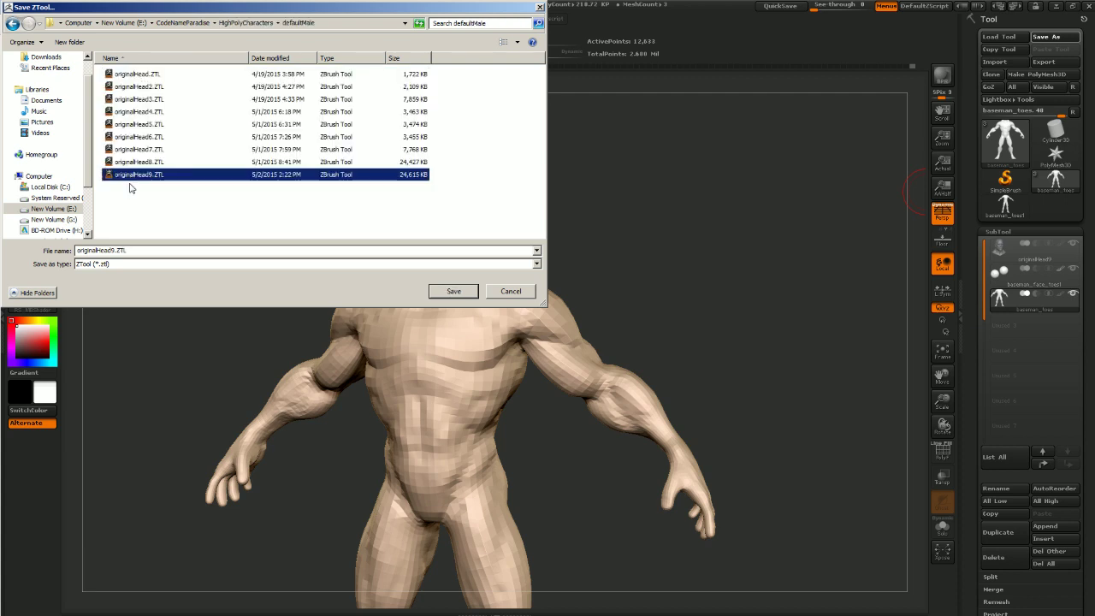
click(114, 250)
click(115, 251)
key(BackSpace)
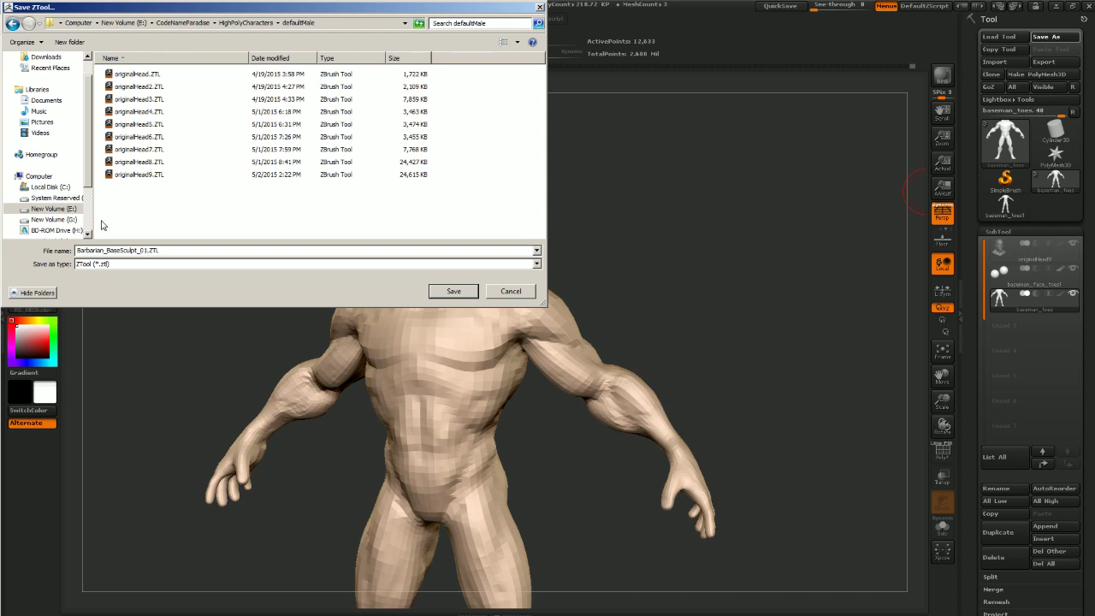
key(Return)
Try BasicMaterial and the shiny blue-orange MatCap material on the figure
drag(645, 273, 628, 227)
alt+drag(677, 288, 683, 238)
click(32, 285)
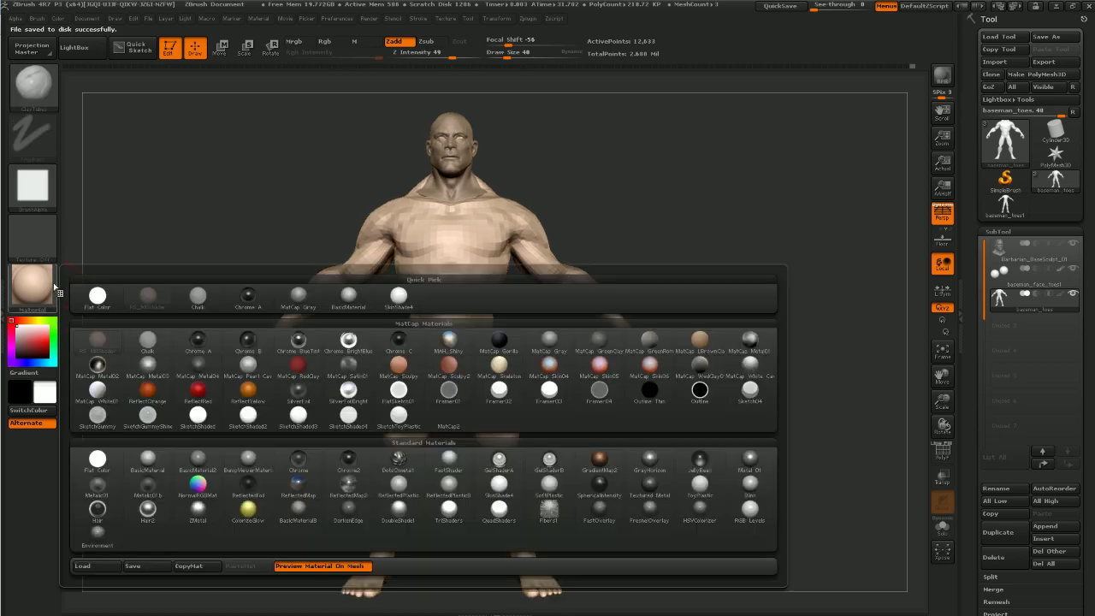
click(161, 460)
mouse_move(129, 350)
mouse_down()
mouse_move(149, 358)
mouse_move(133, 291)
mouse_move(128, 300)
mouse_move(164, 286)
mouse_move(58, 282)
mouse_up()
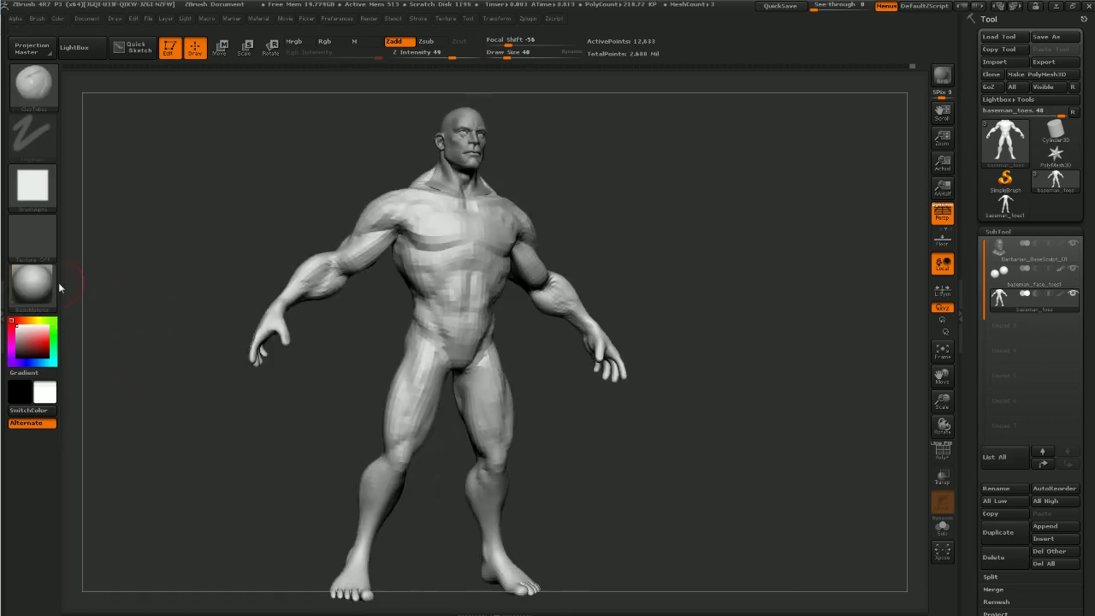
click(53, 284)
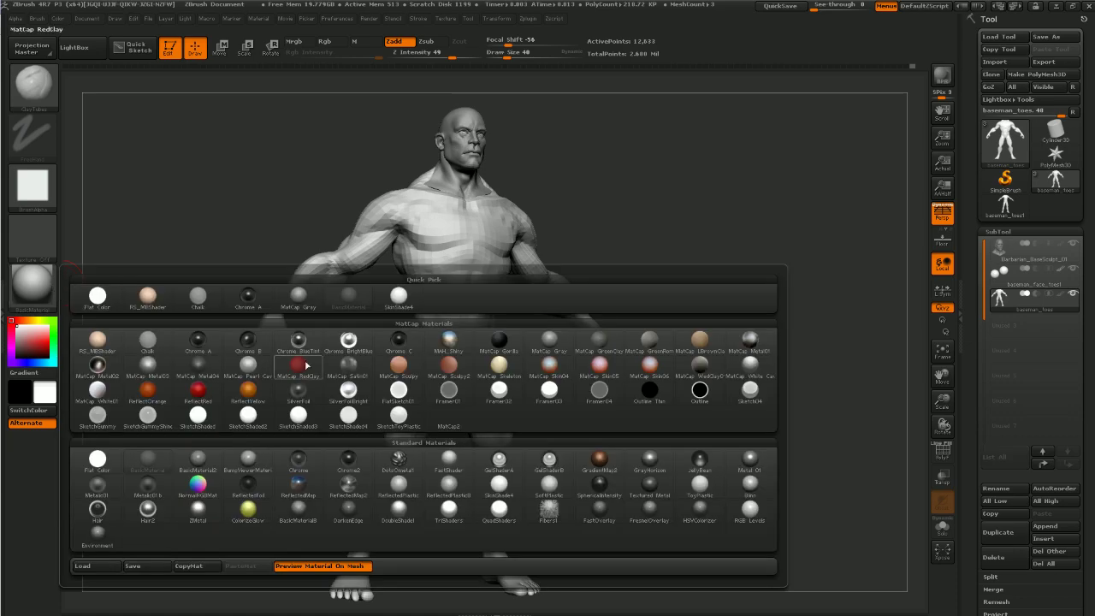
click(449, 340)
drag(720, 373, 707, 354)
shift+drag(785, 351, 809, 599)
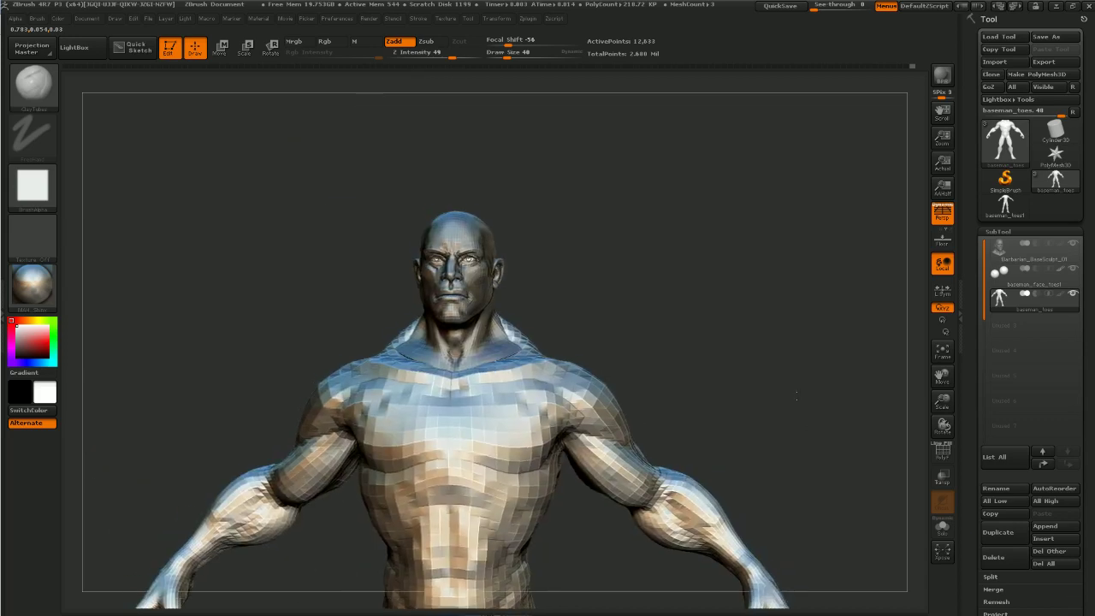
alt+drag(681, 261, 728, 259)
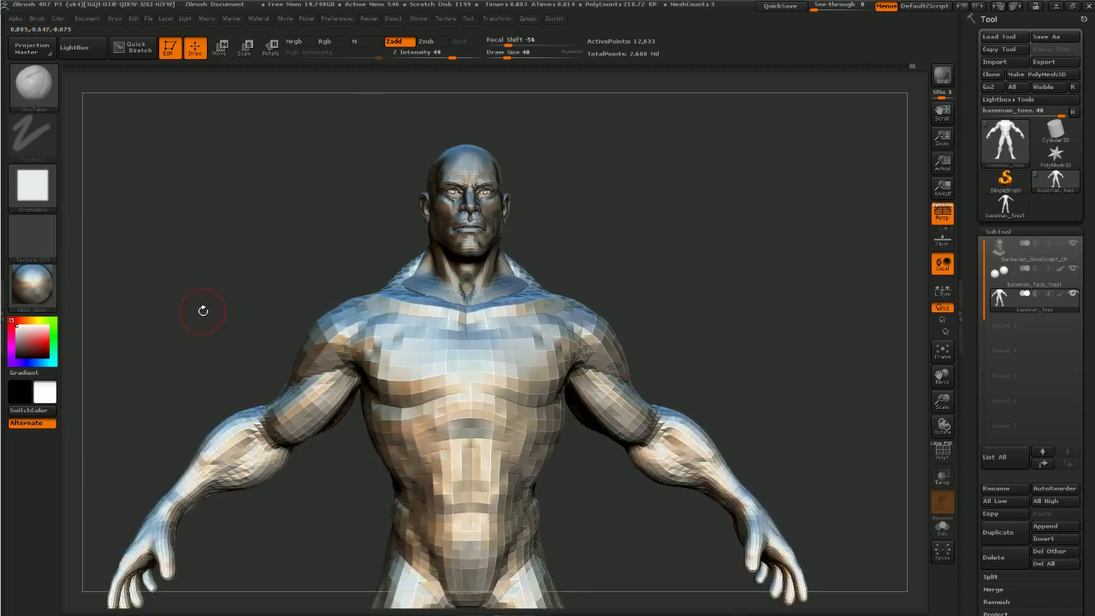
Apply the FastShader material to the figure and go up one subdivision level on the body
click(32, 287)
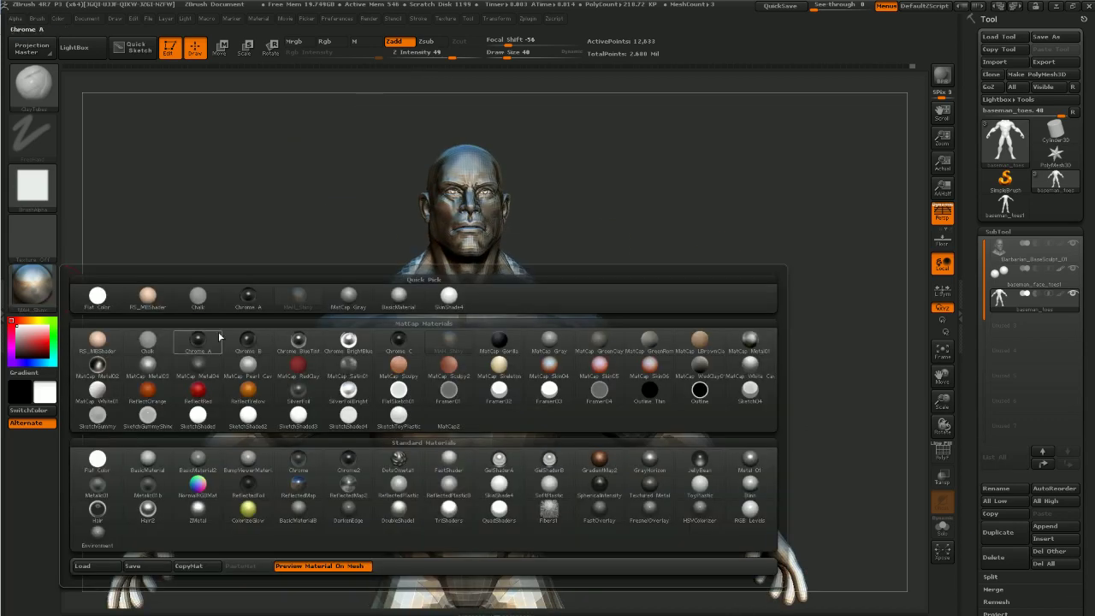
click(448, 462)
key(d)
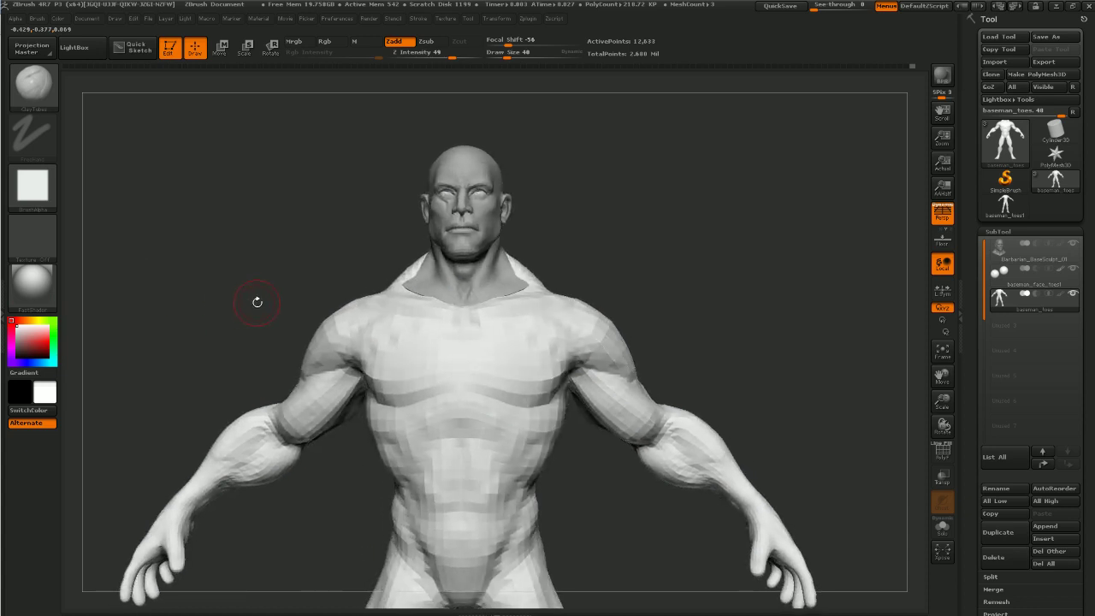
Define the lower edge of the pectorals and the rib muscles with ClayTubes, smoothing the strokes
mouse_move(697, 362)
mouse_down()
mouse_move(657, 347)
mouse_move(724, 342)
mouse_move(697, 367)
mouse_move(706, 288)
mouse_up()
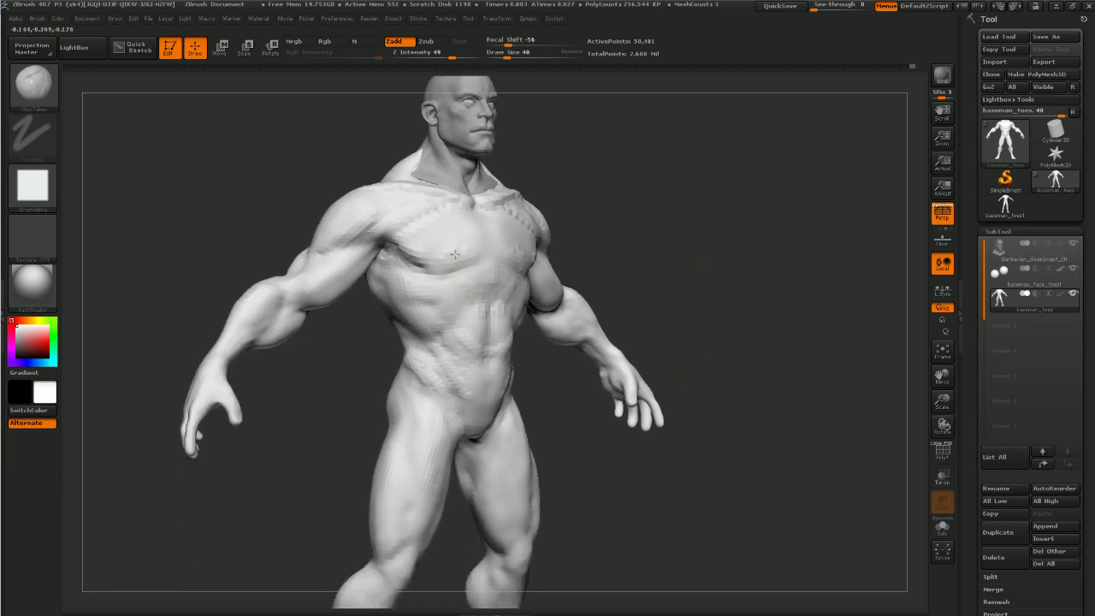
mouse_move(423, 259)
mouse_down()
mouse_move(447, 268)
mouse_move(399, 269)
mouse_move(423, 264)
mouse_move(421, 248)
mouse_move(467, 255)
mouse_move(445, 264)
mouse_move(477, 243)
mouse_move(490, 279)
mouse_up()
mouse_move(429, 308)
mouse_down()
mouse_move(395, 297)
mouse_move(407, 296)
mouse_move(415, 318)
mouse_move(409, 308)
mouse_up()
shift+drag(412, 306, 404, 292)
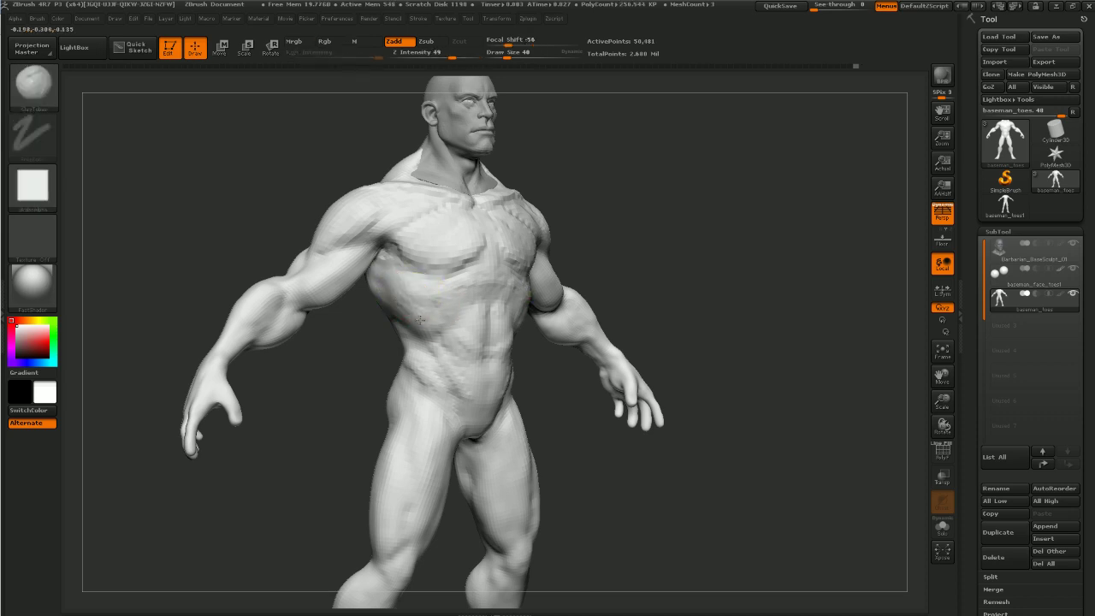
Build up the abdominal muscles from the ribcage down to the lower belly with ClayTubes strokes
drag(468, 315, 467, 401)
drag(668, 469, 513, 456)
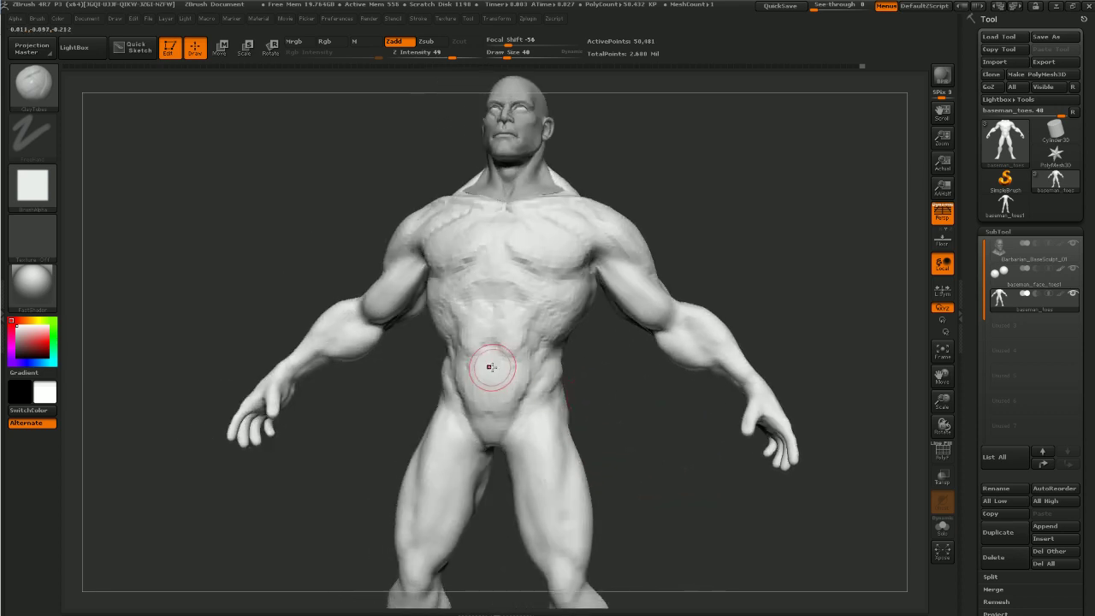
mouse_move(491, 367)
mouse_down()
mouse_move(500, 389)
mouse_move(500, 367)
mouse_up()
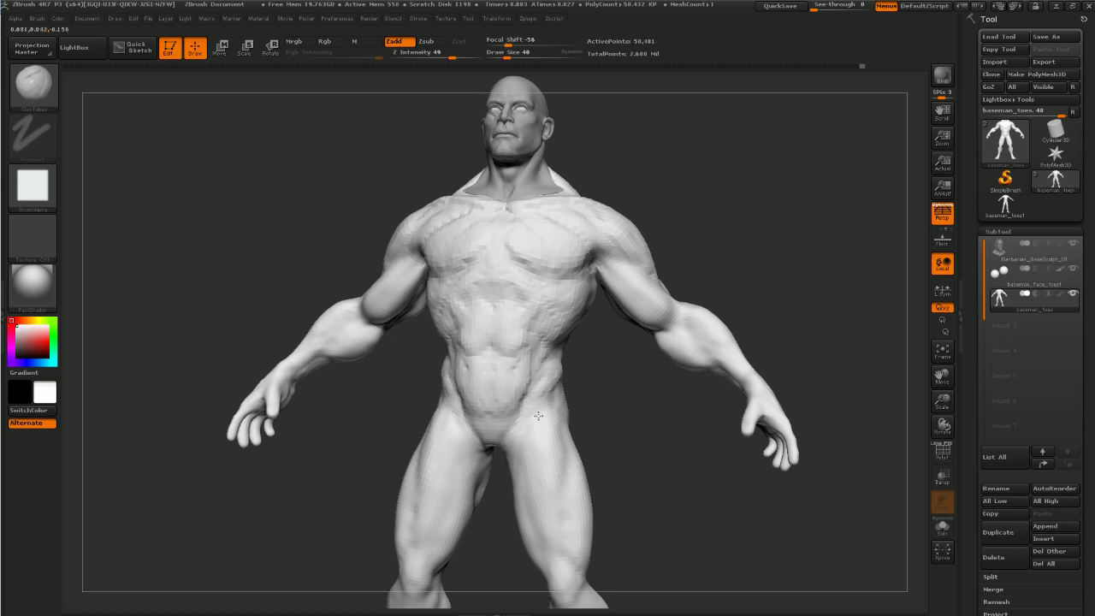
Build up the muscles of the upper front and inner thighs with long ClayTubes strokes
mouse_move(489, 530)
alt+mouse_down()
mouse_move(490, 471)
mouse_move(522, 510)
mouse_move(521, 391)
mouse_move(518, 439)
mouse_move(551, 491)
mouse_move(543, 505)
alt+mouse_up()
mouse_move(535, 447)
mouse_down()
mouse_move(544, 522)
mouse_move(540, 488)
mouse_move(545, 514)
mouse_move(550, 501)
mouse_up()
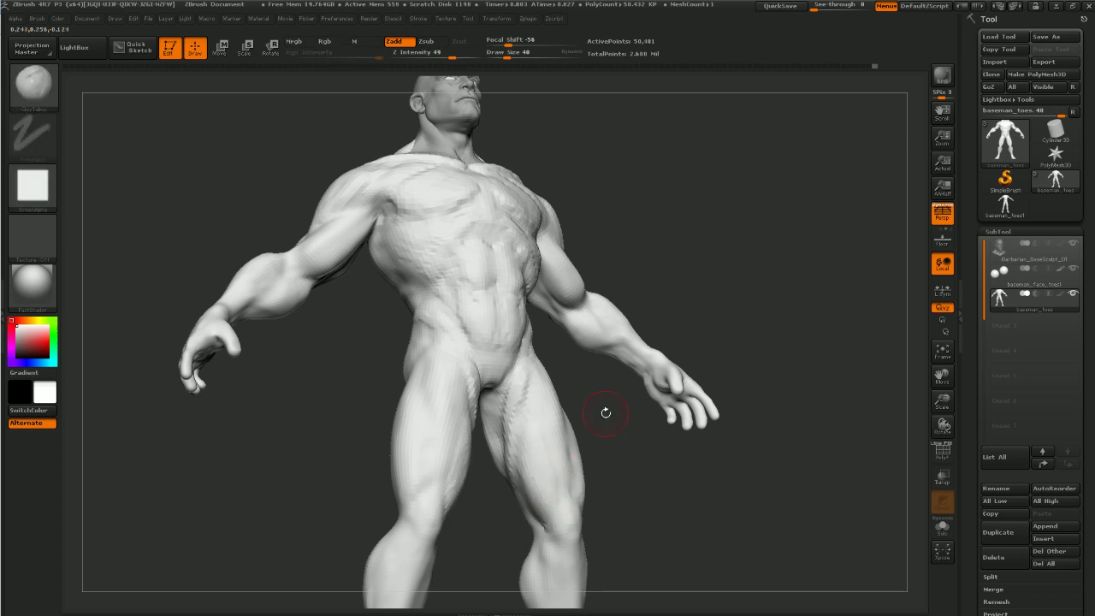
drag(606, 413, 562, 476)
drag(540, 392, 548, 452)
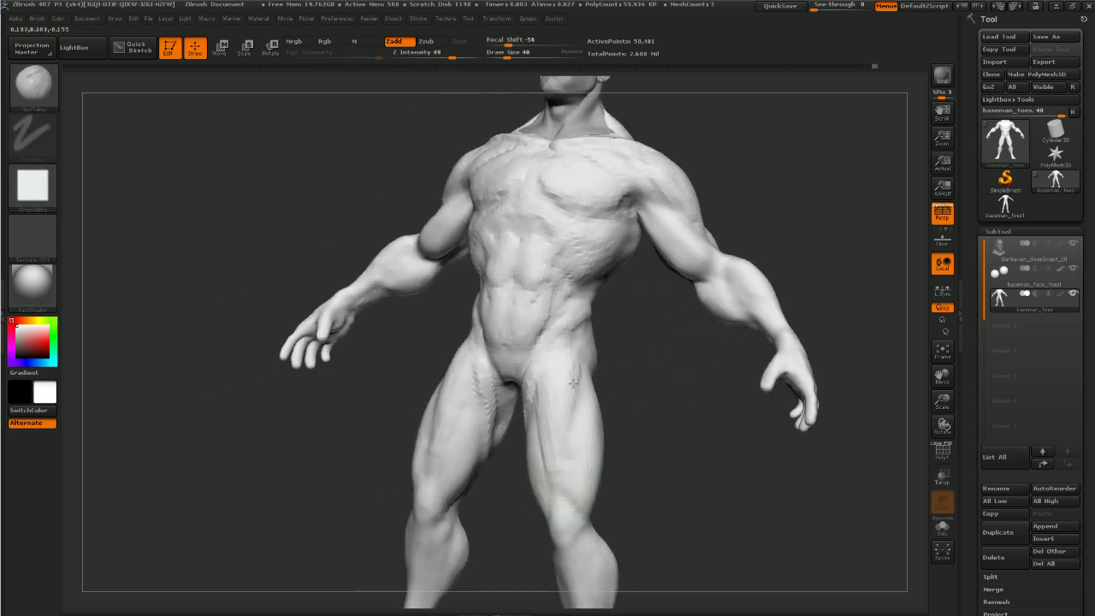
drag(574, 371, 552, 475)
drag(570, 404, 551, 487)
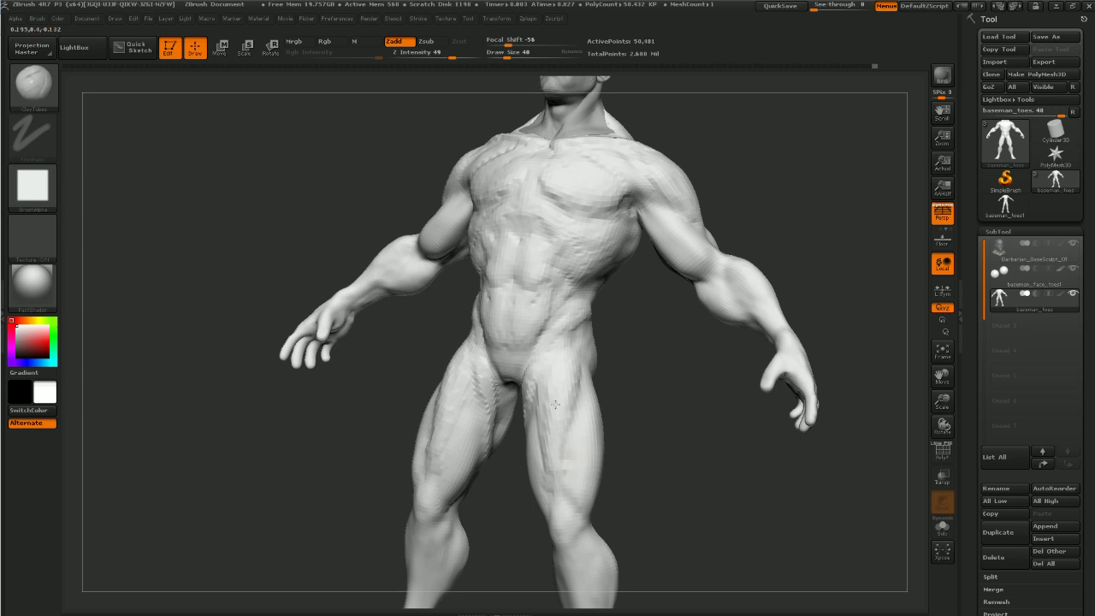
Add the outer and lower quadriceps forms down to the knees with ClayTubes, smoothing the upper thighs
drag(644, 470, 592, 472)
drag(579, 466, 575, 494)
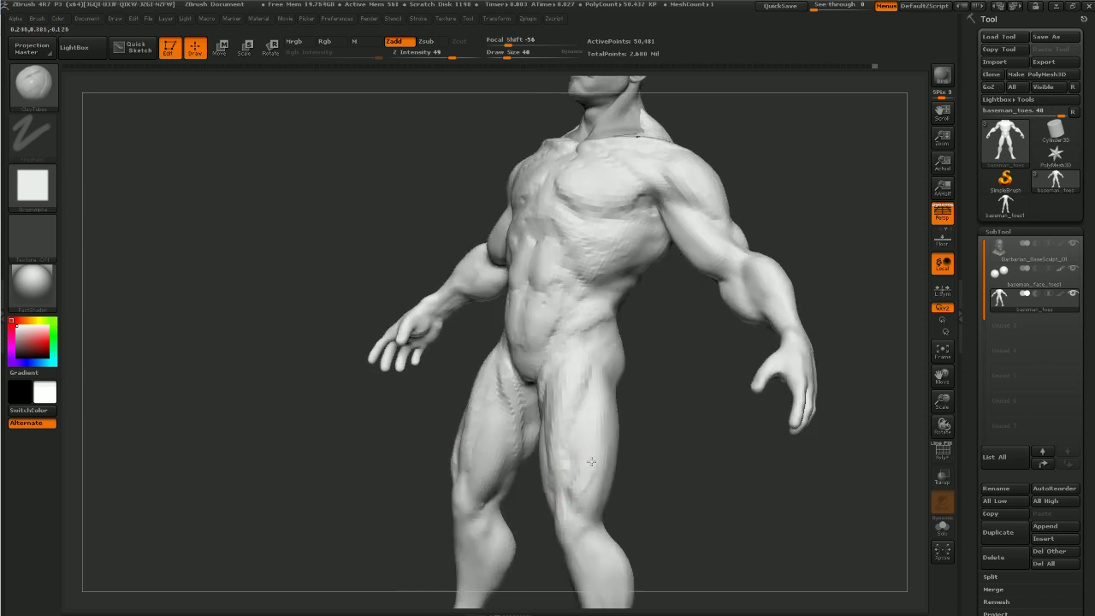
drag(593, 445, 586, 476)
mouse_move(599, 423)
mouse_down()
mouse_move(587, 505)
mouse_move(603, 455)
mouse_up()
drag(650, 458, 618, 461)
mouse_move(582, 459)
mouse_down()
mouse_move(578, 505)
mouse_move(610, 381)
mouse_up()
drag(635, 469, 660, 474)
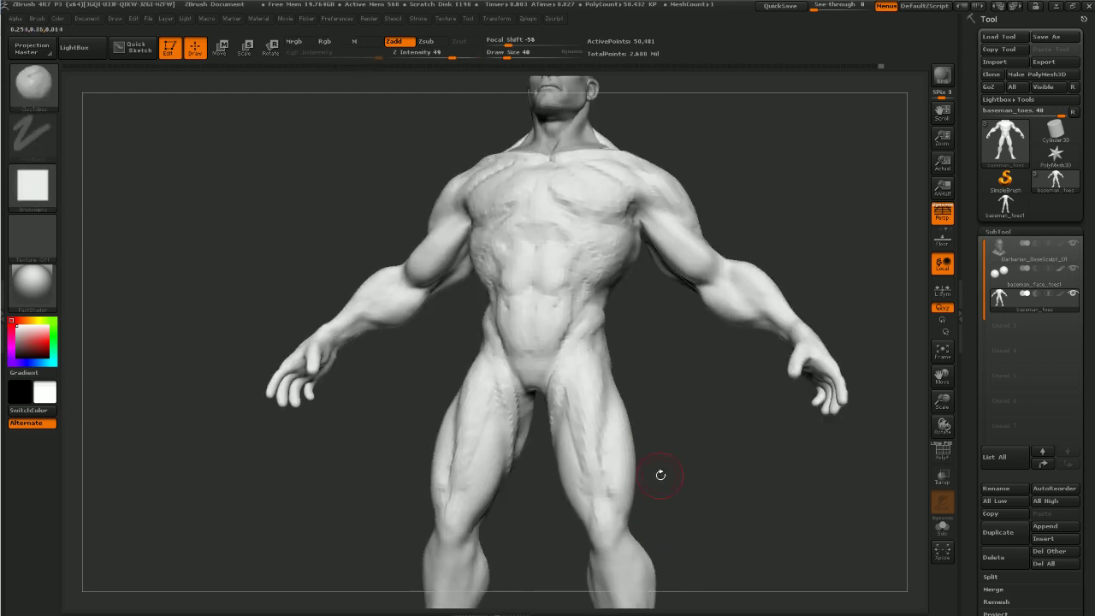
mouse_move(593, 388)
shift+mouse_down()
mouse_move(601, 462)
mouse_move(573, 398)
mouse_move(565, 435)
shift+mouse_up()
drag(659, 466, 697, 465)
mouse_move(570, 387)
shift+mouse_down()
mouse_move(545, 480)
mouse_move(539, 371)
mouse_move(524, 367)
mouse_move(513, 375)
mouse_move(527, 399)
shift+mouse_up()
Add volume to the groin with ClayTubes, smooth it, and undo the last stroke
mouse_move(514, 361)
mouse_down()
mouse_move(540, 388)
mouse_move(537, 376)
mouse_move(513, 387)
mouse_move(527, 408)
mouse_up()
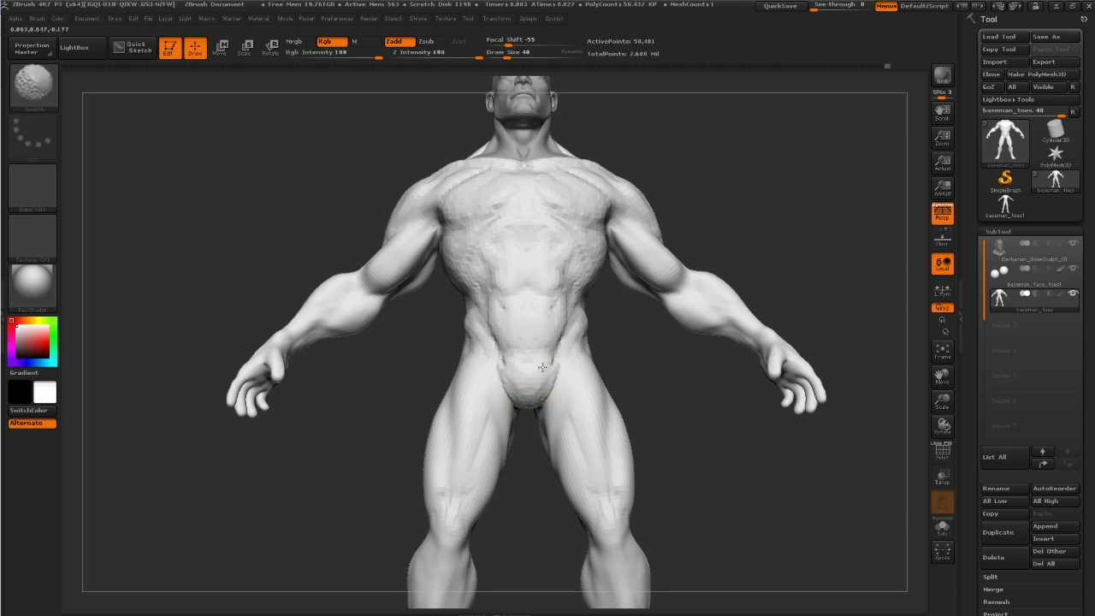
mouse_move(650, 376)
mouse_down()
mouse_move(672, 386)
mouse_move(634, 418)
mouse_move(672, 410)
mouse_up()
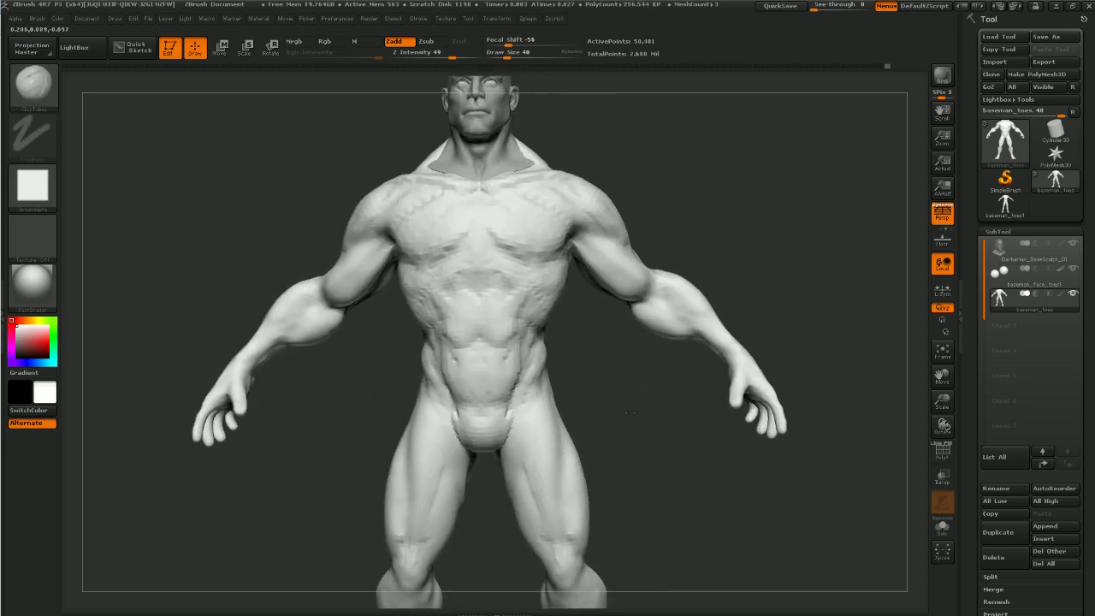
shift+drag(481, 425, 482, 440)
drag(612, 396, 659, 390)
shift+drag(485, 438, 480, 445)
drag(626, 412, 488, 452)
key(ctrl+z)
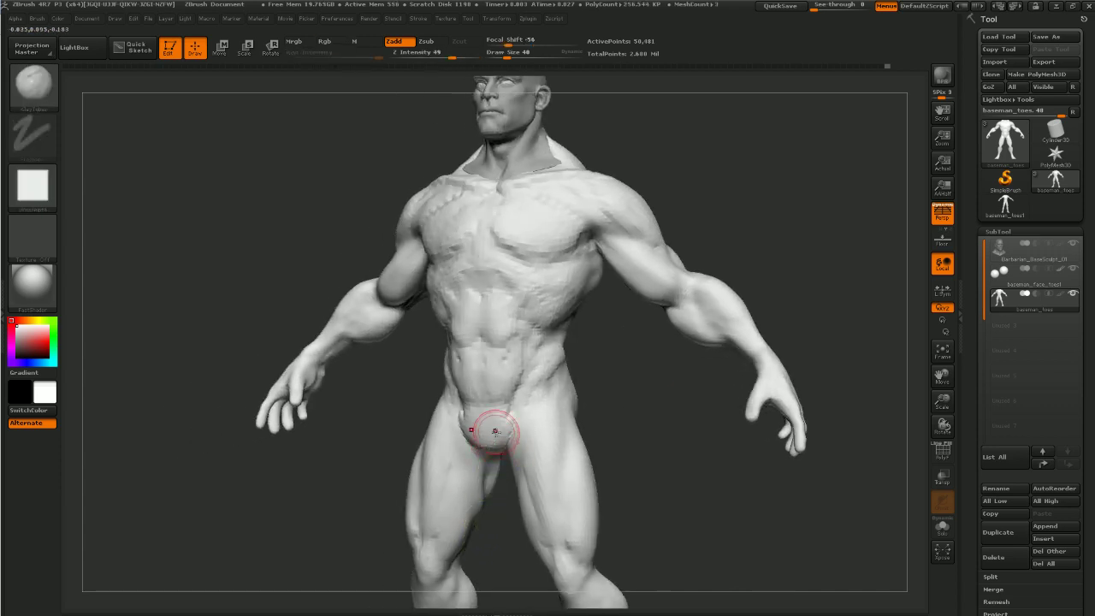
Define the crease from the hips along the groin and down the inner thighs with ClayTubes
drag(504, 533, 544, 524)
drag(531, 401, 520, 413)
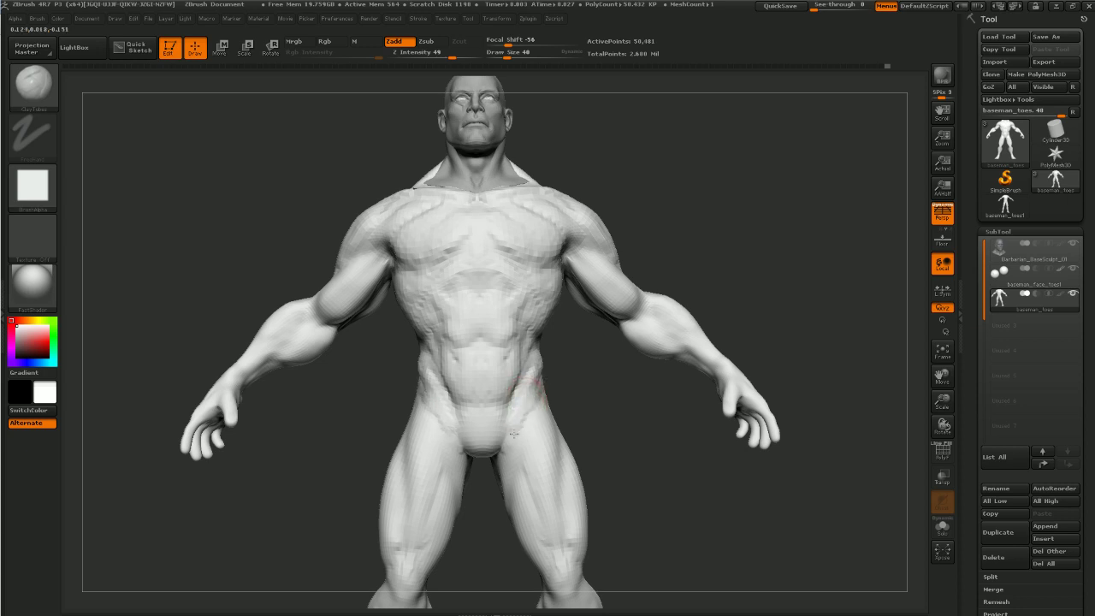
drag(506, 468, 502, 505)
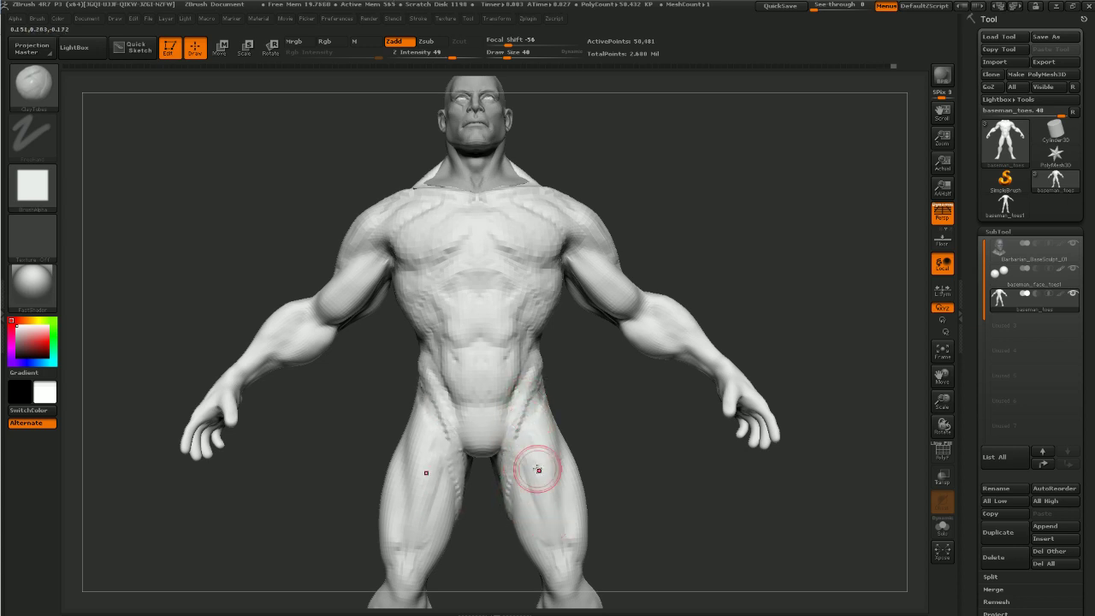
drag(622, 432, 530, 465)
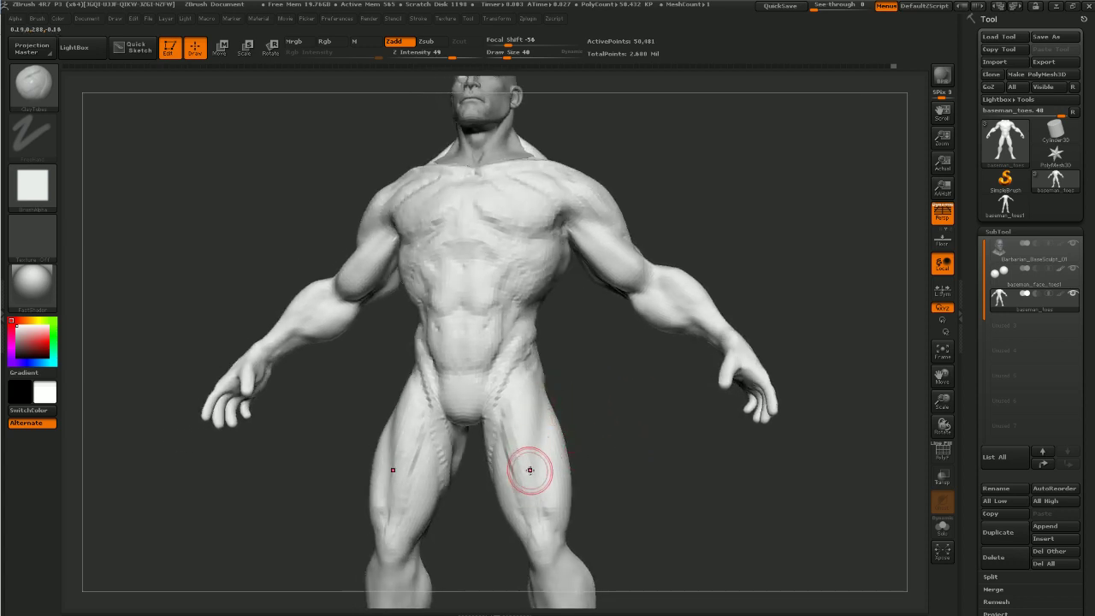
Smooth the outer thighs and build up the forms around the knees with ClayTubes
mouse_move(604, 524)
alt+mouse_down()
mouse_move(589, 426)
mouse_move(503, 420)
mouse_move(508, 405)
alt+mouse_up()
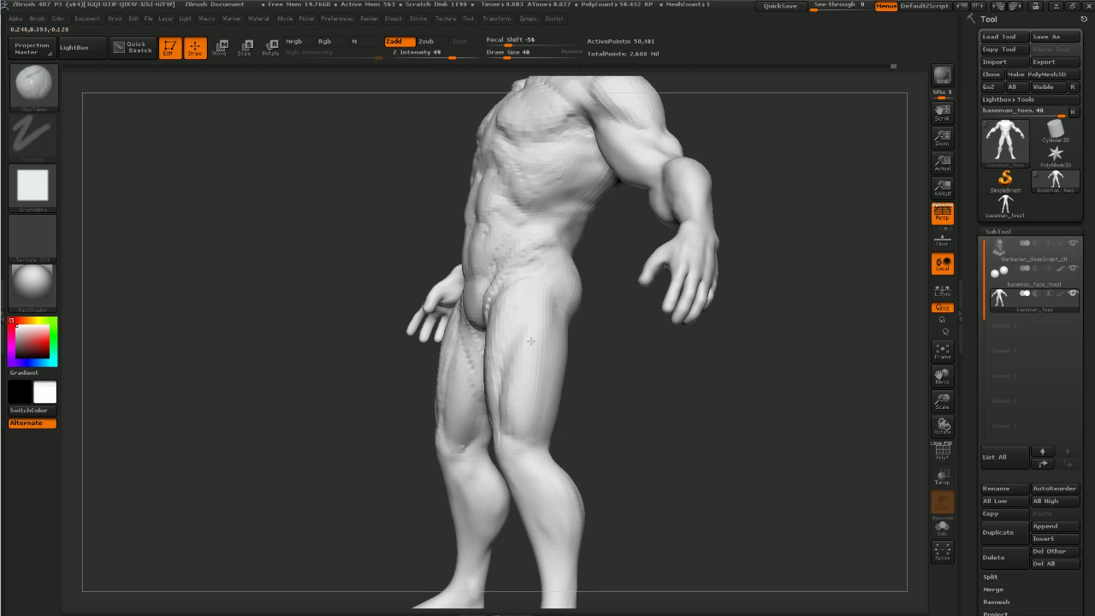
shift+drag(544, 339, 549, 317)
mouse_move(592, 411)
mouse_down()
mouse_move(636, 428)
mouse_move(541, 419)
mouse_up()
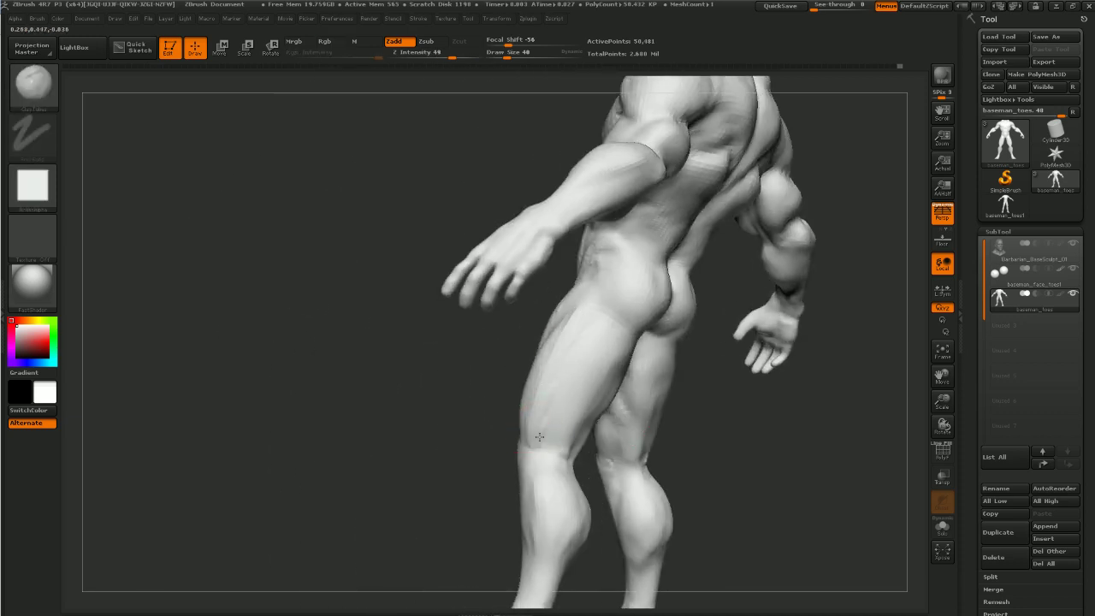
mouse_move(489, 434)
mouse_down()
mouse_move(529, 379)
mouse_move(549, 396)
mouse_move(541, 368)
mouse_up()
mouse_move(617, 451)
mouse_down()
mouse_move(676, 465)
mouse_move(655, 422)
mouse_move(477, 502)
mouse_up()
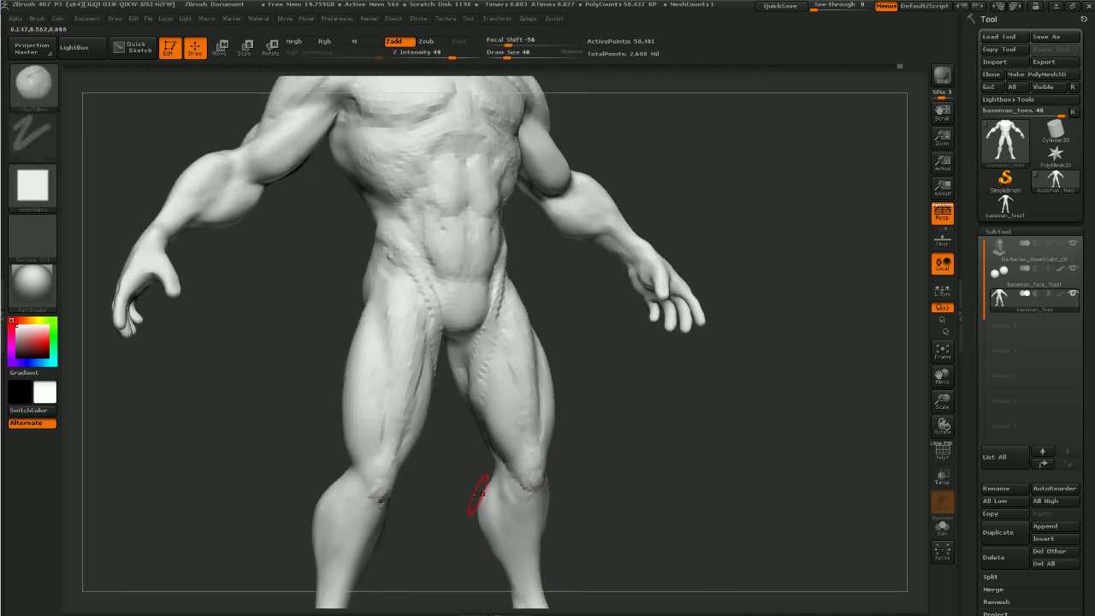
drag(562, 515, 508, 489)
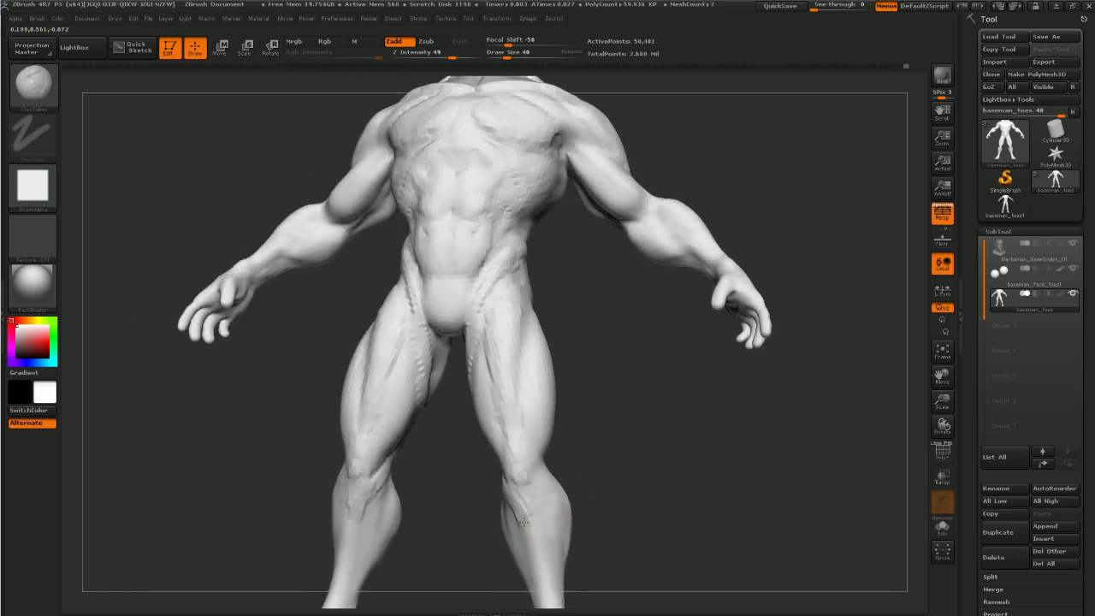
Shape the shins and the sides of the lower legs with ClayTubes, smoothing the strokes
mouse_move(611, 550)
alt+mouse_down()
mouse_move(614, 484)
mouse_move(565, 481)
alt+mouse_up()
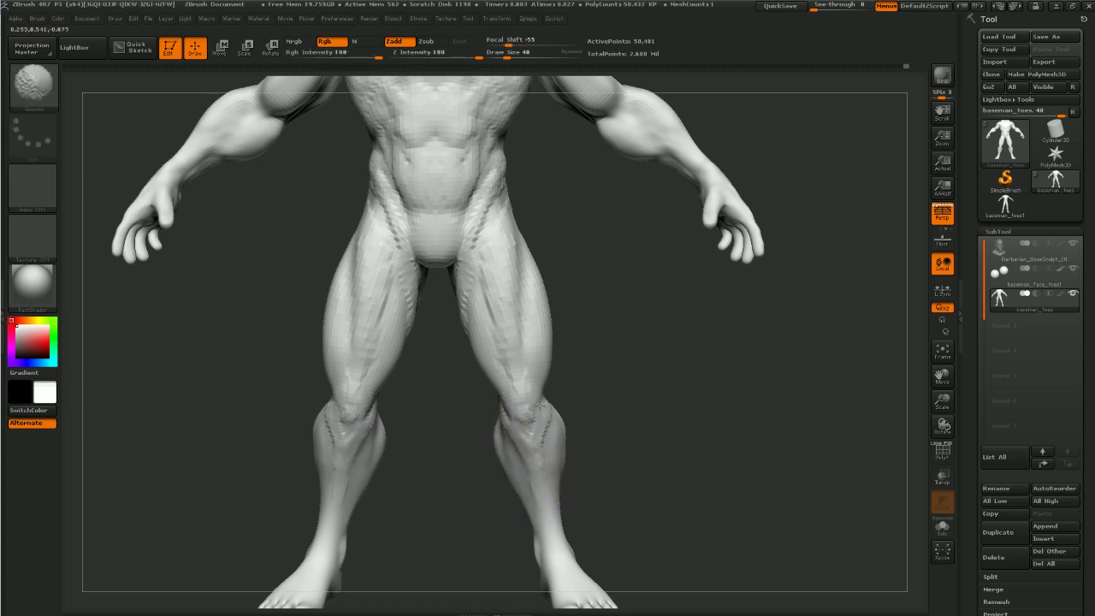
drag(484, 533, 489, 460)
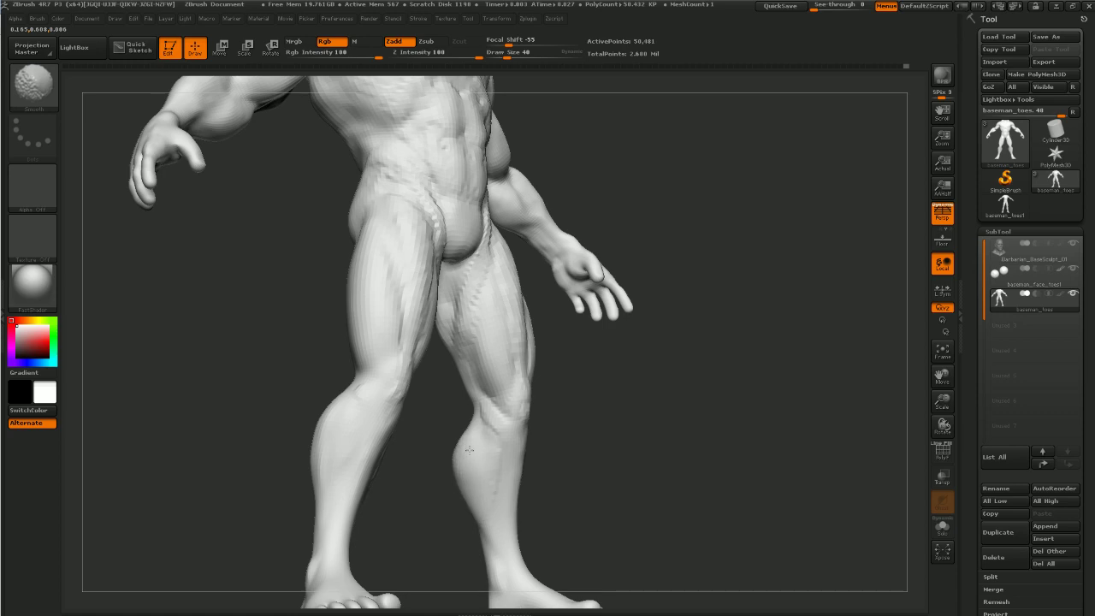
shift+drag(494, 491, 519, 482)
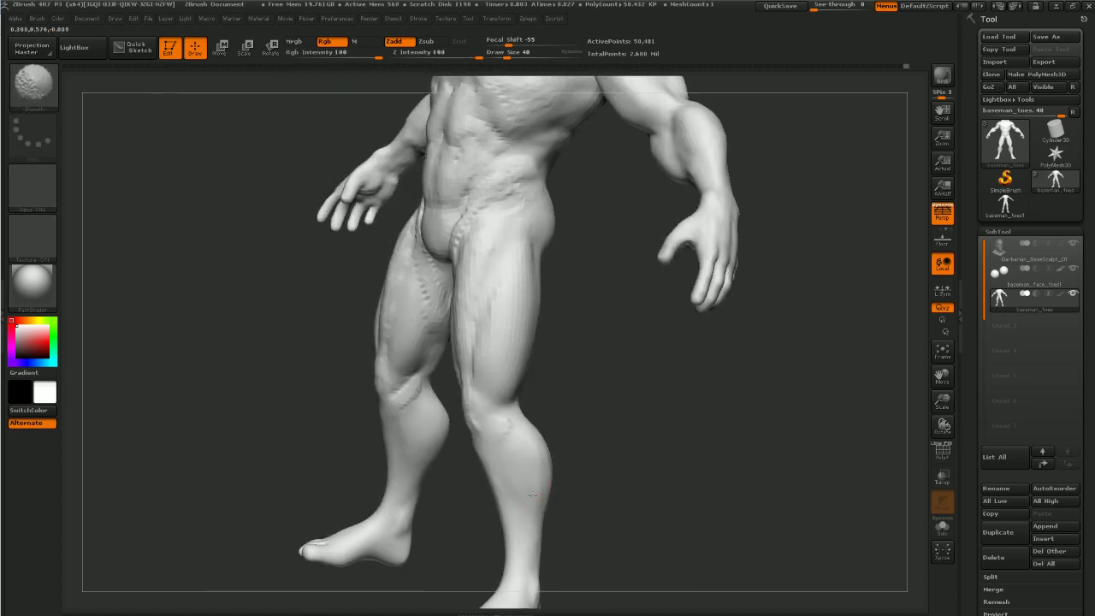
mouse_move(607, 472)
mouse_down()
mouse_move(549, 465)
mouse_move(525, 494)
mouse_move(533, 506)
mouse_move(516, 491)
mouse_up()
mouse_move(491, 489)
mouse_down()
mouse_move(482, 496)
mouse_move(479, 452)
mouse_move(512, 509)
mouse_up()
Build up the calf muscles at the back of the lower legs with ClayTubes and smooth them
drag(599, 496, 552, 469)
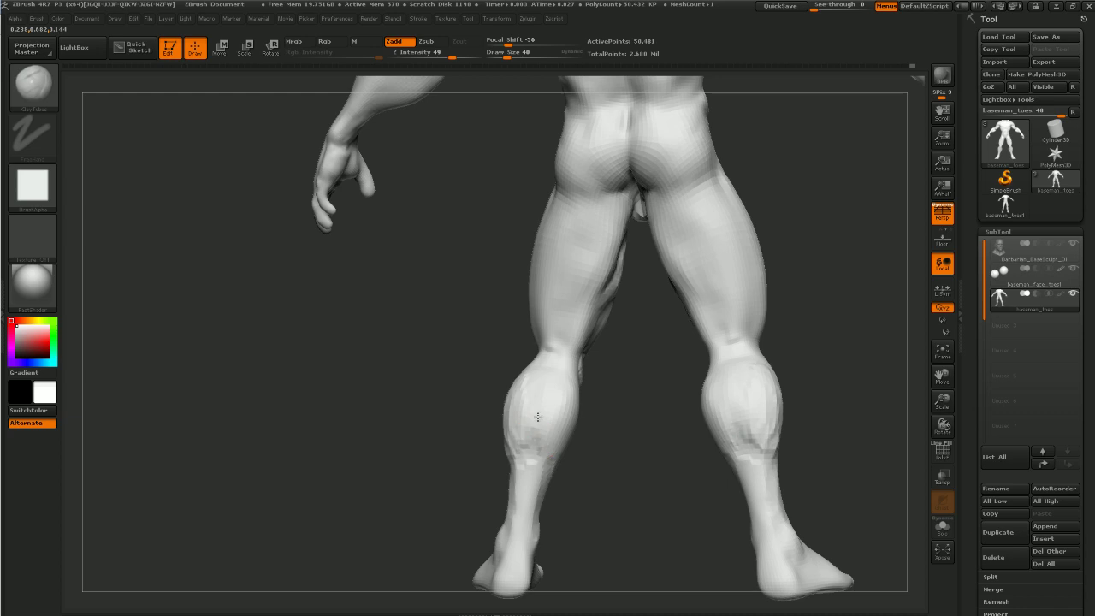
drag(631, 462, 571, 469)
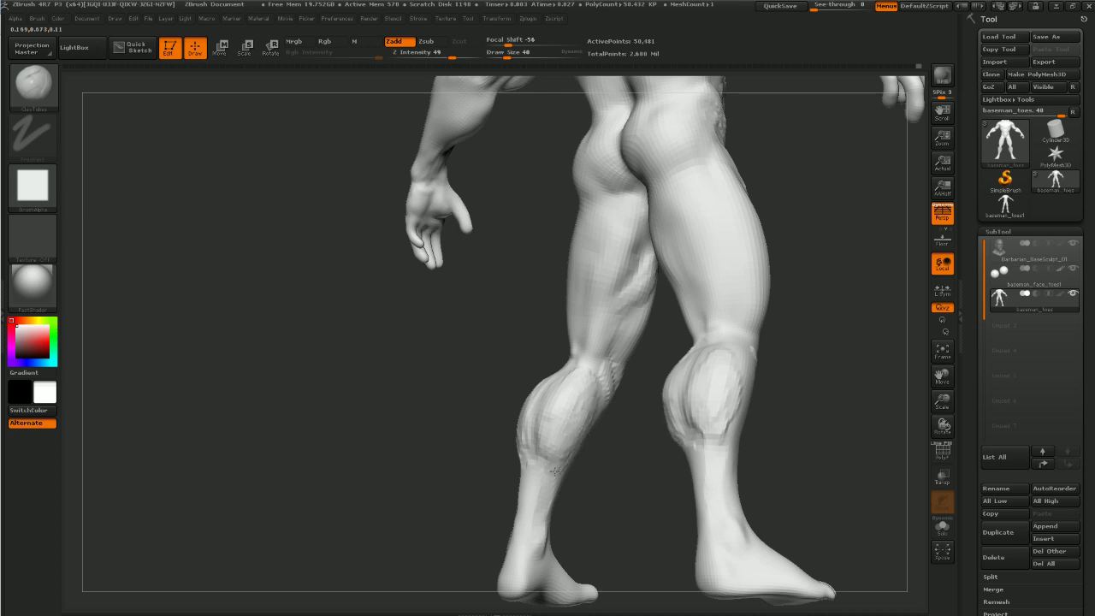
shift+drag(560, 461, 572, 435)
drag(469, 508, 591, 516)
shift+drag(562, 431, 566, 405)
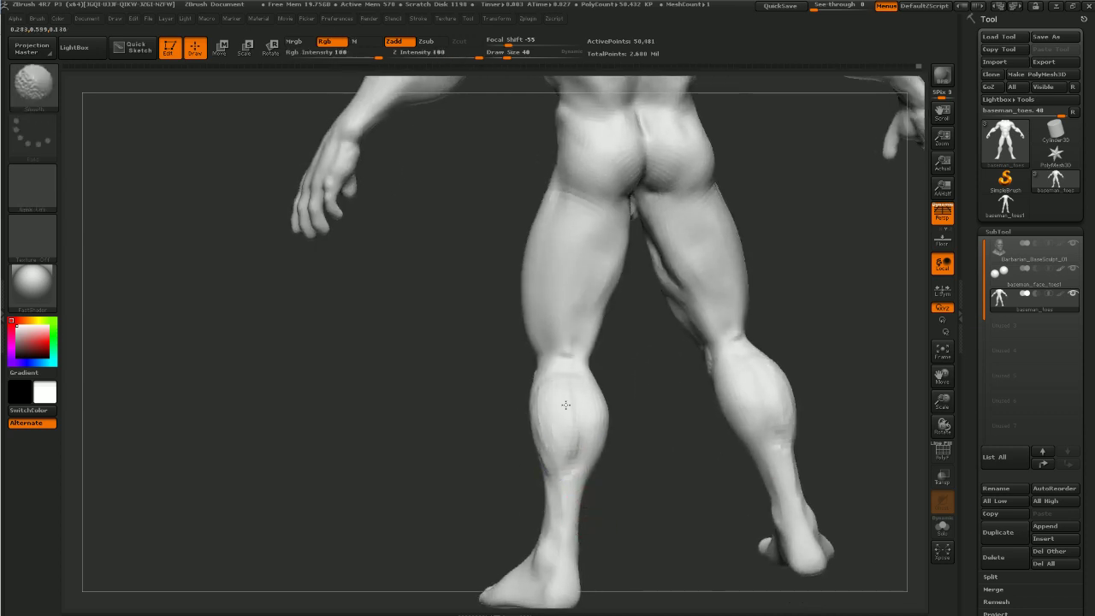
drag(476, 503, 654, 504)
shift+drag(583, 428, 541, 450)
drag(599, 479, 671, 475)
drag(590, 437, 574, 474)
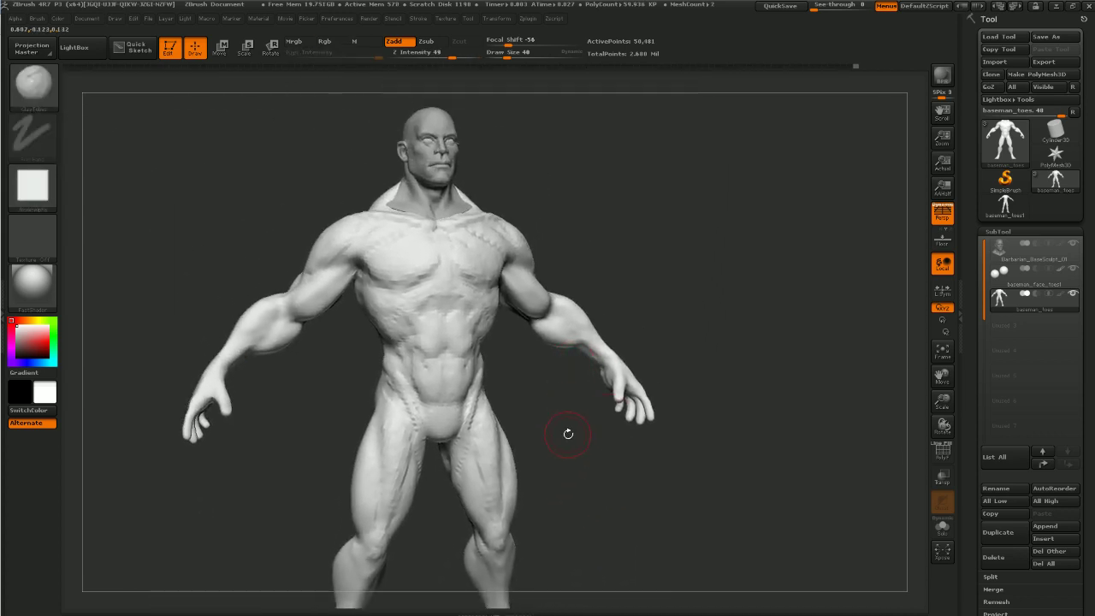
Sculpt the elbow bump and the bony ridge running down the back of the forearm with ClayTubes
drag(568, 434, 604, 406)
shift+drag(533, 362, 528, 360)
mouse_move(572, 307)
mouse_down()
mouse_move(711, 266)
mouse_move(557, 431)
mouse_move(616, 347)
mouse_move(588, 175)
mouse_move(550, 304)
mouse_up()
shift+click(520, 448)
drag(485, 315, 458, 394)
drag(469, 292, 484, 289)
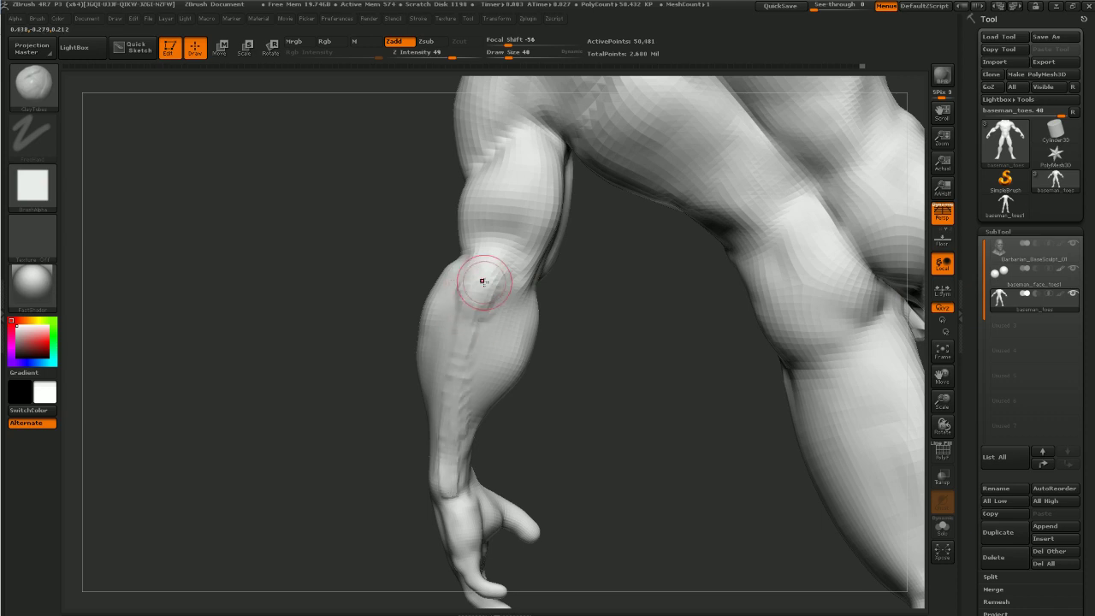
Reshape the forearm and wrist contours using the Move brush with an enlarged draw size
key(shift)
mouse_move(562, 447)
mouse_down()
mouse_move(543, 373)
mouse_move(451, 369)
mouse_move(535, 371)
mouse_move(482, 362)
mouse_move(521, 431)
mouse_move(498, 448)
mouse_move(519, 460)
mouse_move(679, 418)
mouse_up()
mouse_move(595, 410)
mouse_down()
mouse_move(620, 365)
mouse_move(554, 413)
mouse_move(525, 451)
mouse_move(563, 407)
mouse_move(544, 387)
mouse_up()
key(b)
key(m)
key(v)
key(bracketright)
key(bracketright)
drag(492, 456, 474, 435)
mouse_move(590, 434)
mouse_down()
mouse_move(462, 476)
mouse_move(489, 506)
mouse_move(531, 496)
mouse_move(479, 498)
mouse_move(490, 490)
mouse_up()
mouse_move(577, 541)
mouse_down()
mouse_move(587, 529)
mouse_move(606, 540)
mouse_move(479, 414)
mouse_up()
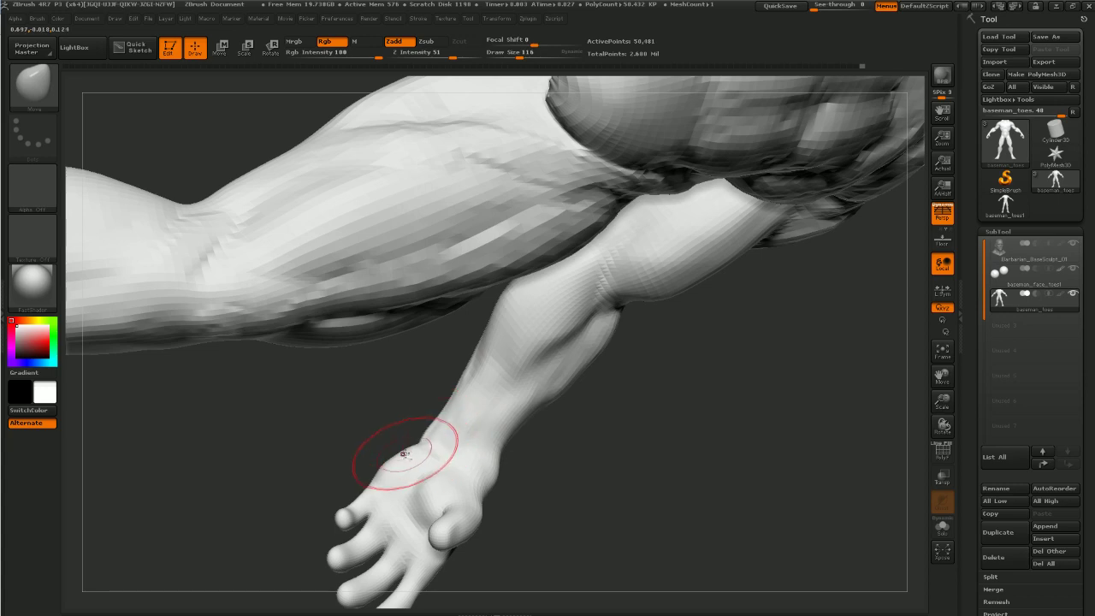
Adjust the hand and wrist shape with the Move brush and smooth the underside of the forearm
drag(354, 427, 400, 438)
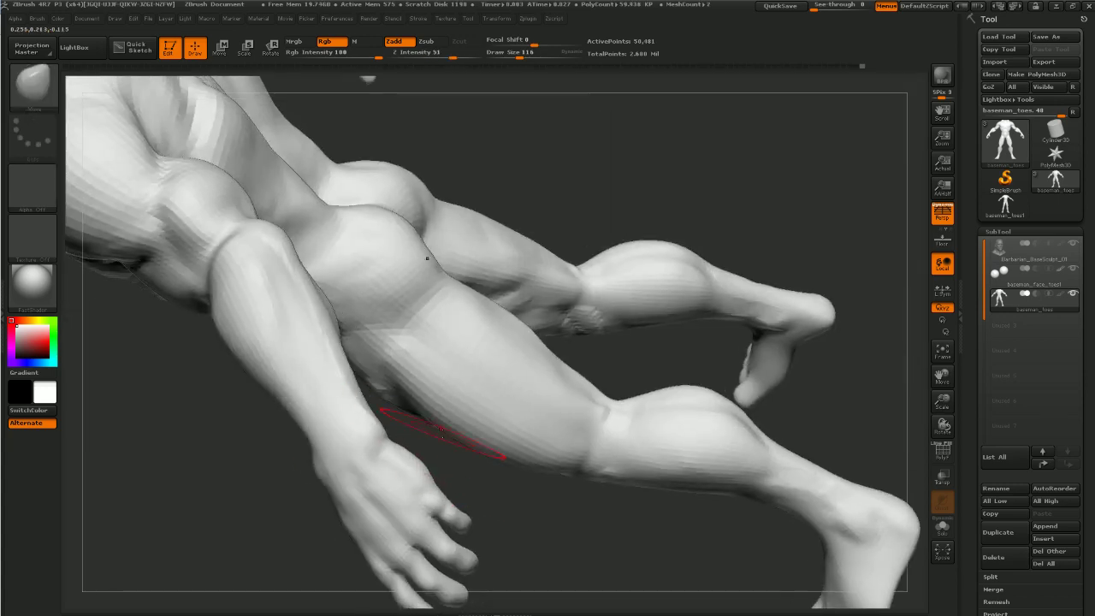
drag(625, 218, 540, 361)
shift+drag(282, 392, 286, 391)
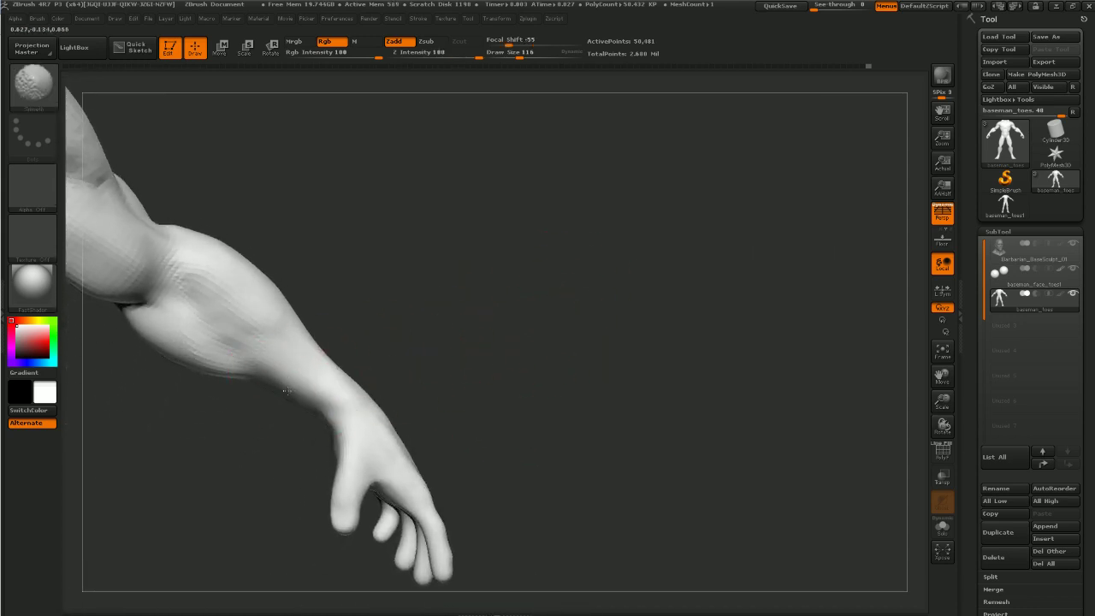
drag(220, 396, 210, 376)
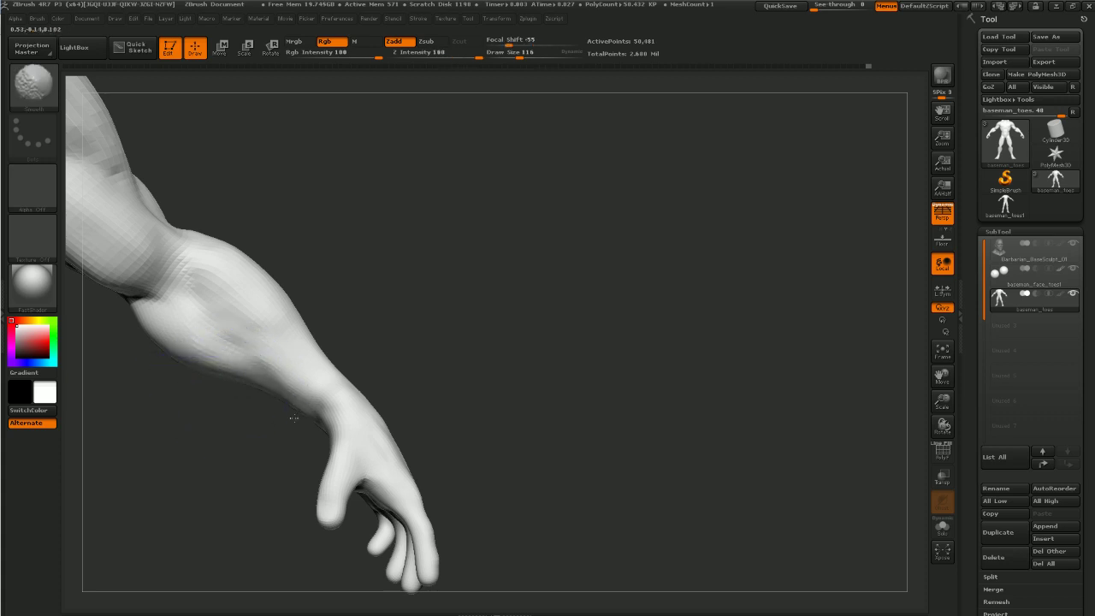
mouse_move(433, 342)
alt+mouse_down()
mouse_move(711, 379)
mouse_move(677, 311)
mouse_move(610, 362)
mouse_move(508, 403)
alt+mouse_up()
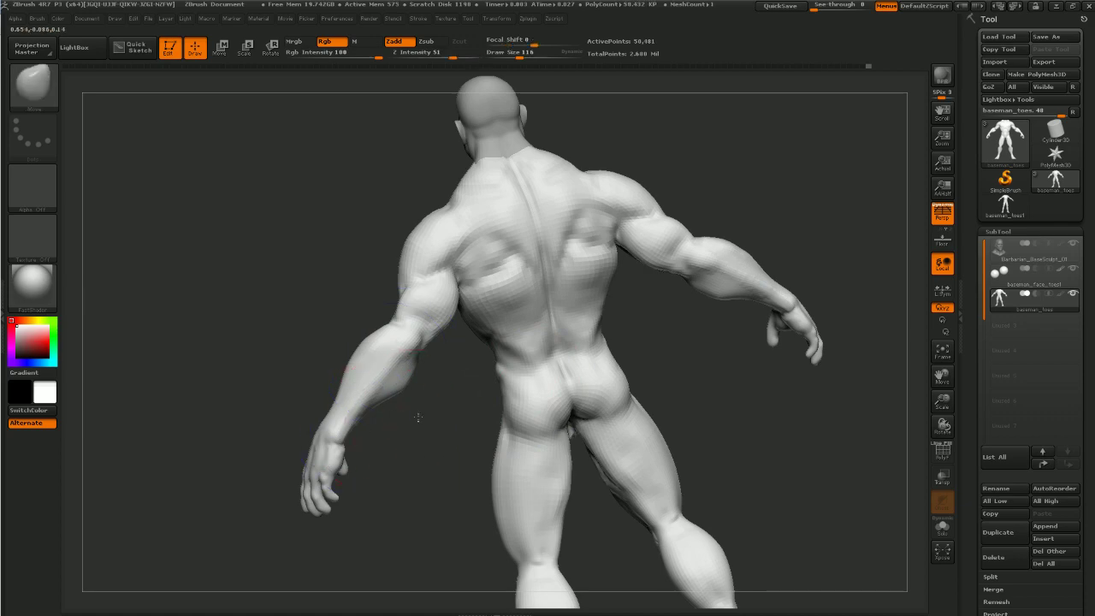
Refine the forearm and elbow silhouette from the back with the Move brush
drag(418, 418, 486, 421)
drag(371, 367, 386, 365)
mouse_move(450, 348)
mouse_down()
mouse_move(469, 344)
mouse_move(445, 367)
mouse_move(429, 277)
mouse_move(447, 367)
mouse_move(484, 366)
mouse_move(439, 379)
mouse_move(463, 379)
mouse_move(459, 372)
mouse_up()
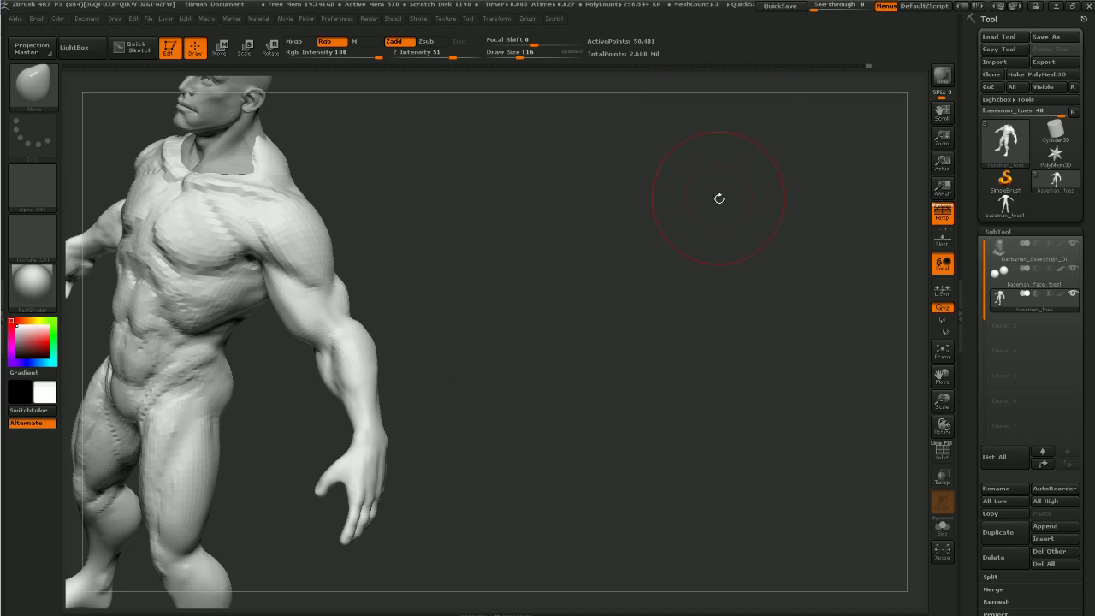
mouse_move(549, 260)
mouse_down()
mouse_move(665, 288)
mouse_move(655, 299)
mouse_move(685, 279)
mouse_move(642, 289)
mouse_move(630, 350)
mouse_move(601, 317)
mouse_up()
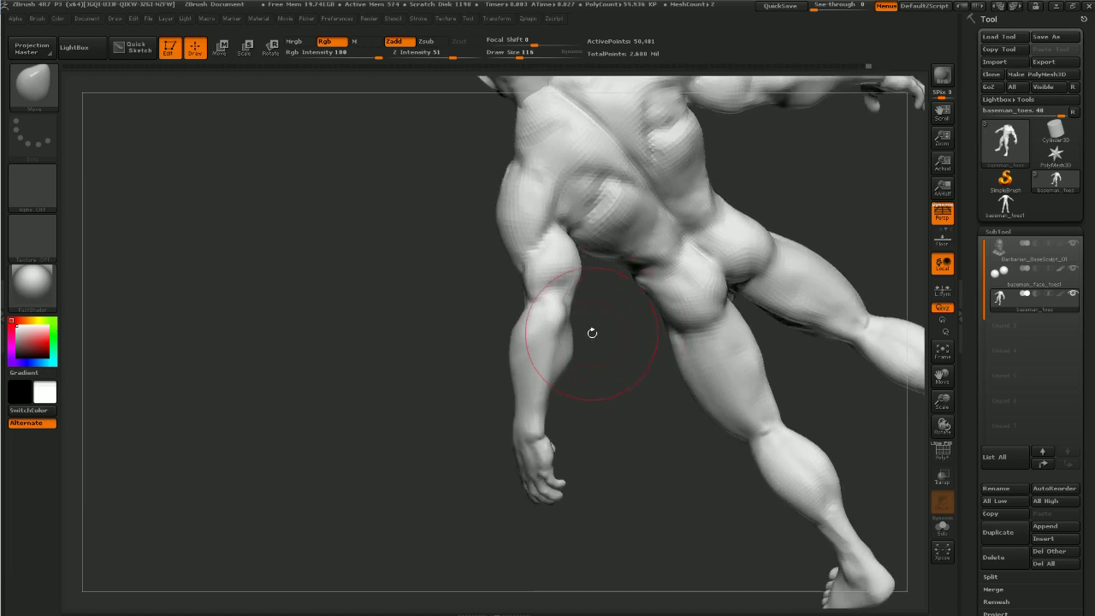
Carve creases around the elbow and between the forearm muscles with Dam_Standard at draw size 36
key(b)
key(d)
key(s)
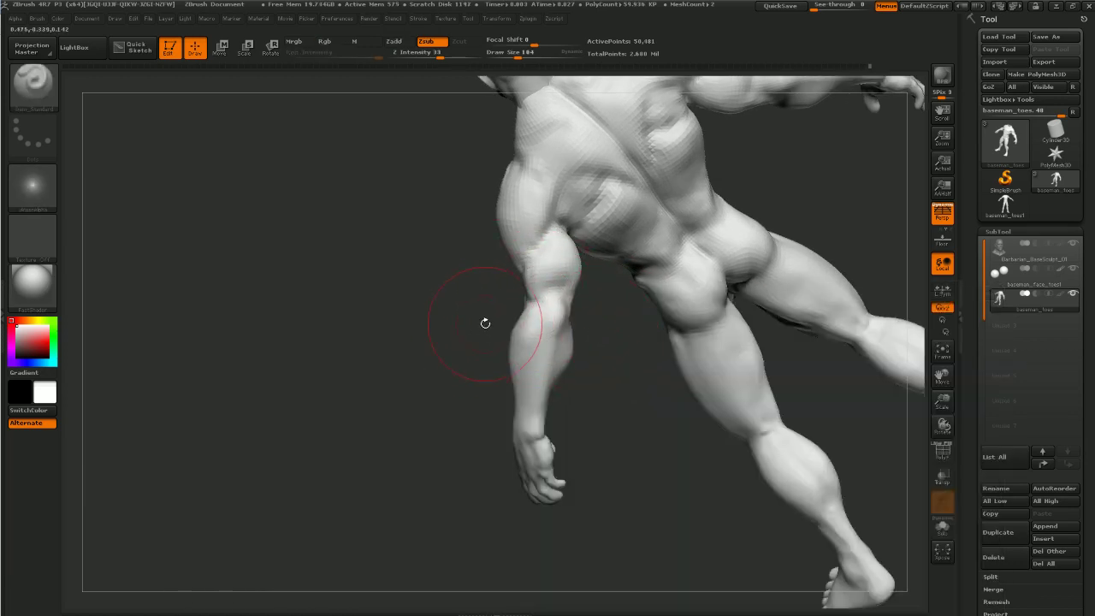
mouse_move(485, 325)
mouse_down()
mouse_move(528, 309)
mouse_move(537, 349)
mouse_up()
drag(578, 449, 523, 428)
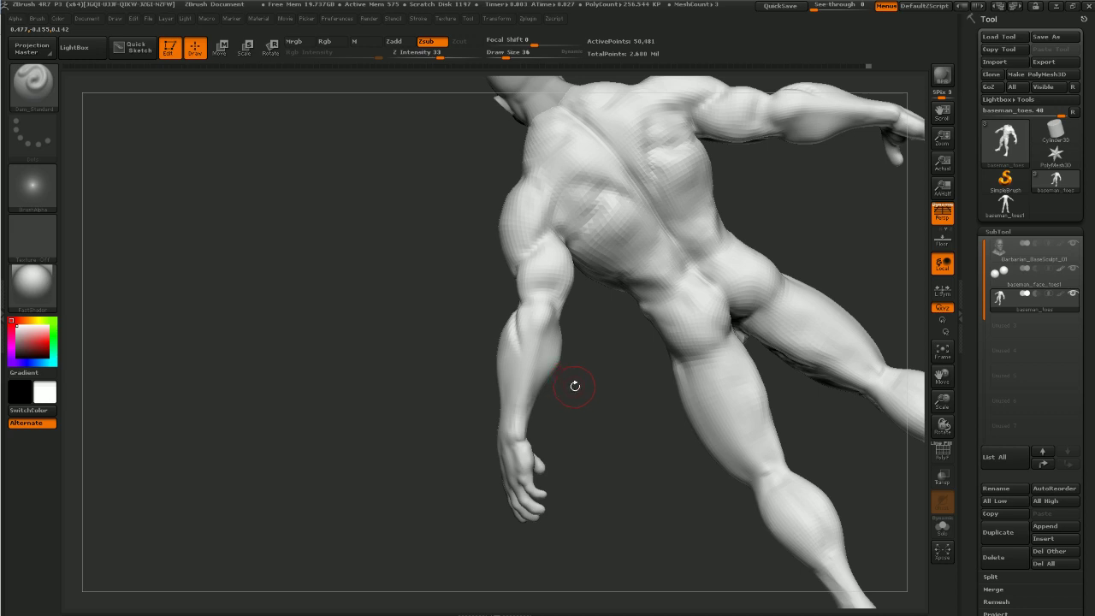
drag(574, 378, 543, 318)
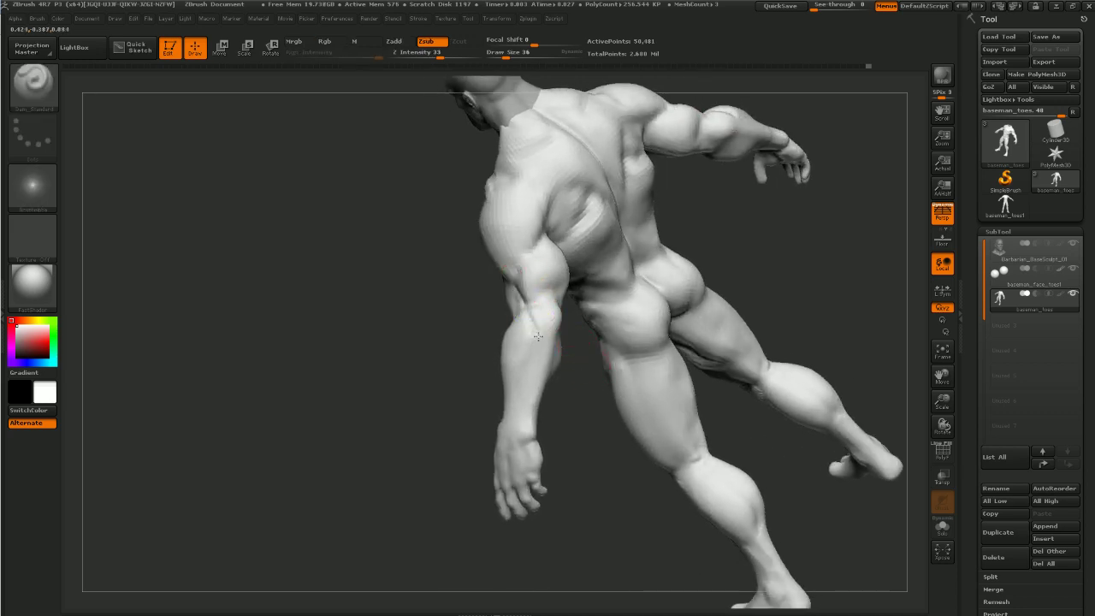
drag(579, 407, 550, 322)
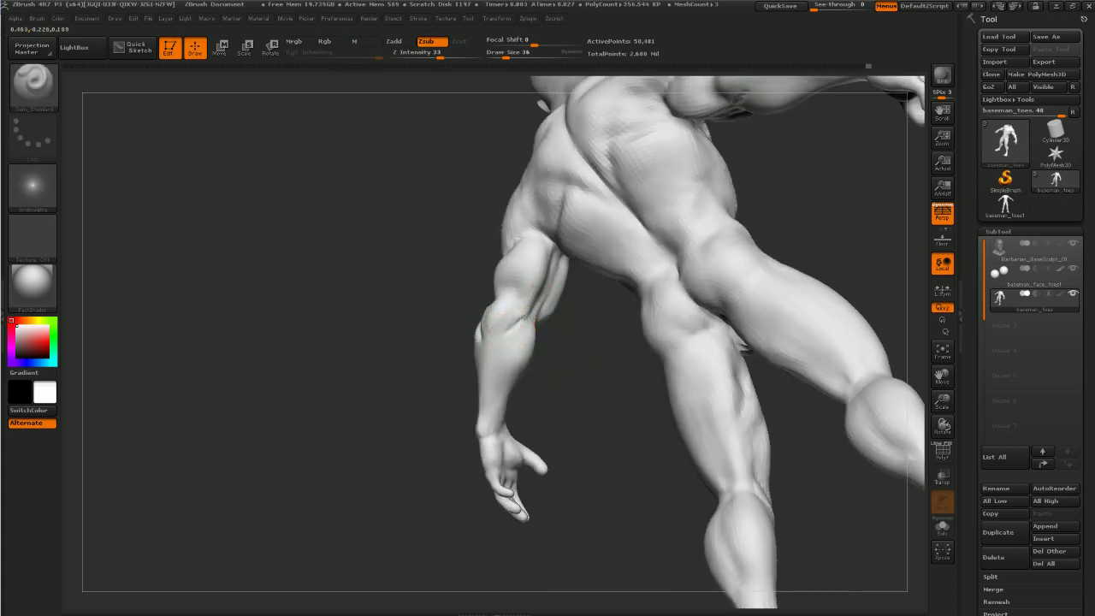
Build up the elbow and the back of the upper arm with ClayTubes at draw size 36
mouse_move(583, 381)
mouse_down()
mouse_move(584, 447)
mouse_move(671, 458)
mouse_move(626, 446)
mouse_up()
key(b)
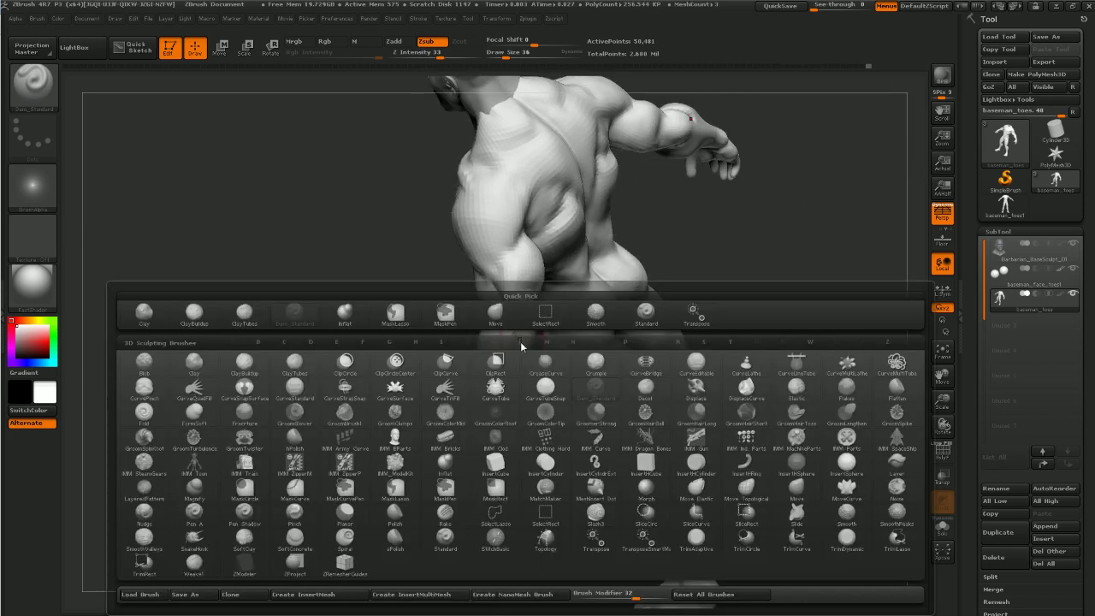
key(c)
key(b)
drag(509, 296, 506, 290)
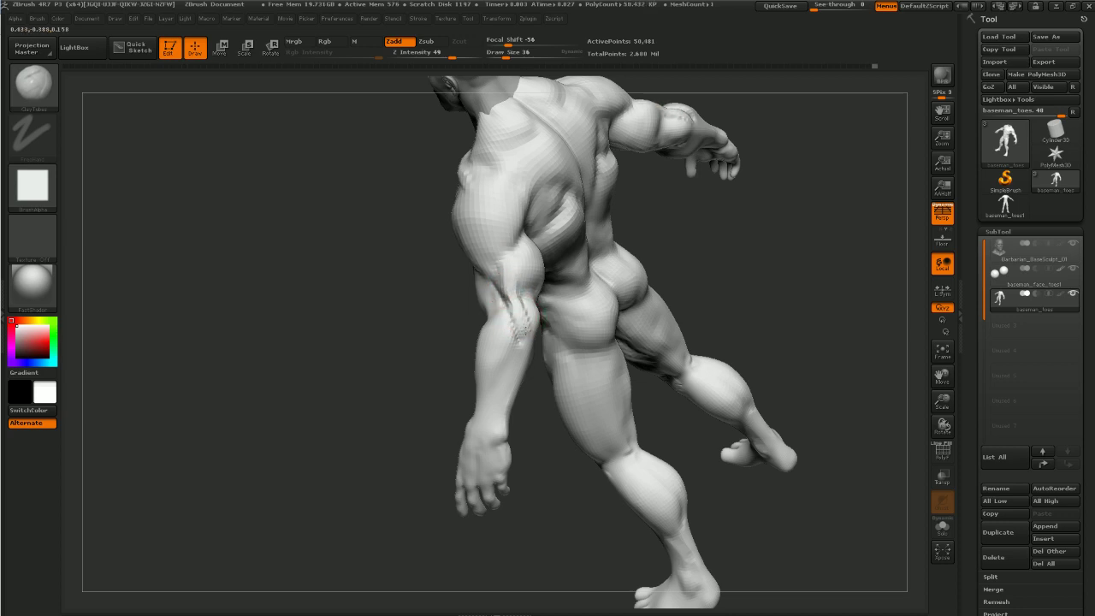
drag(535, 404, 477, 383)
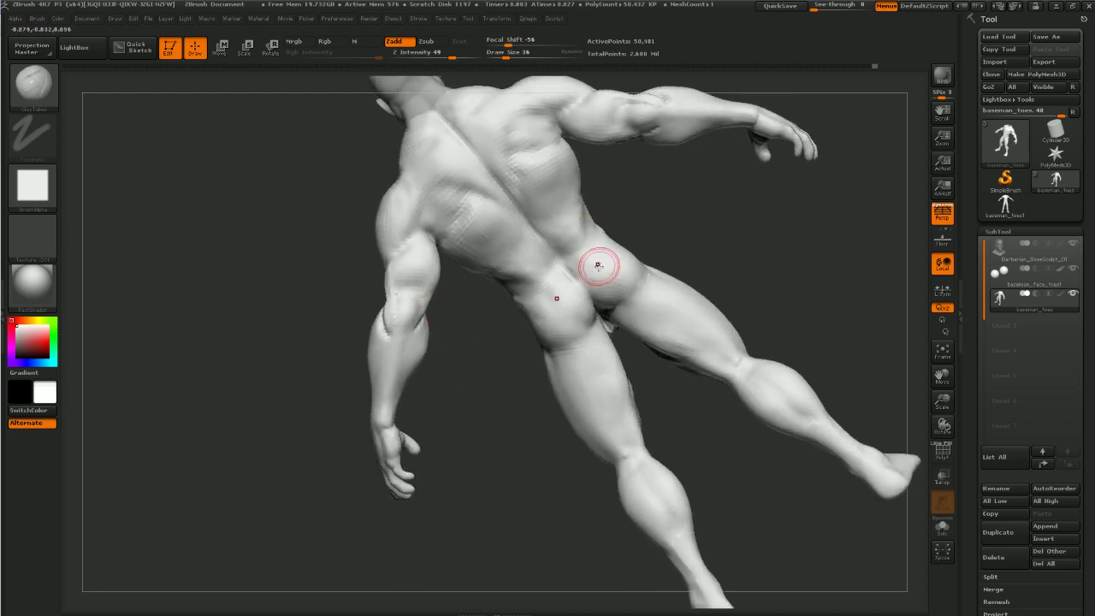
mouse_move(403, 299)
mouse_down()
mouse_move(412, 292)
mouse_move(406, 305)
mouse_up()
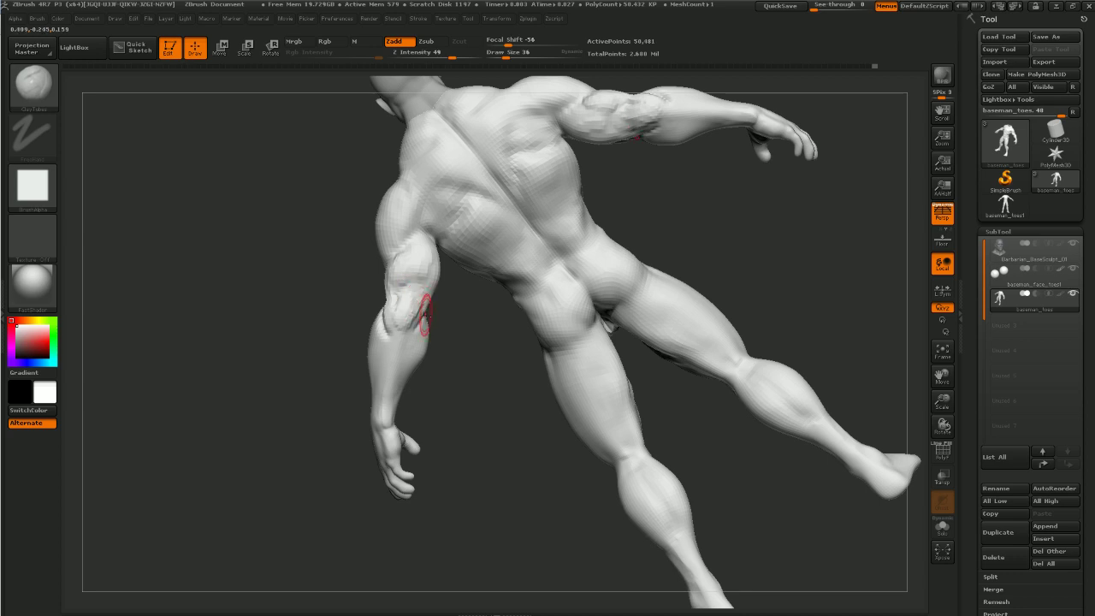
Smooth the back of the elbow and rebuild its bony point and the ridge running into the forearm with clay
mouse_move(463, 336)
mouse_down()
mouse_move(438, 332)
mouse_move(422, 300)
mouse_up()
mouse_move(386, 257)
mouse_down()
mouse_move(420, 254)
mouse_move(416, 268)
mouse_up()
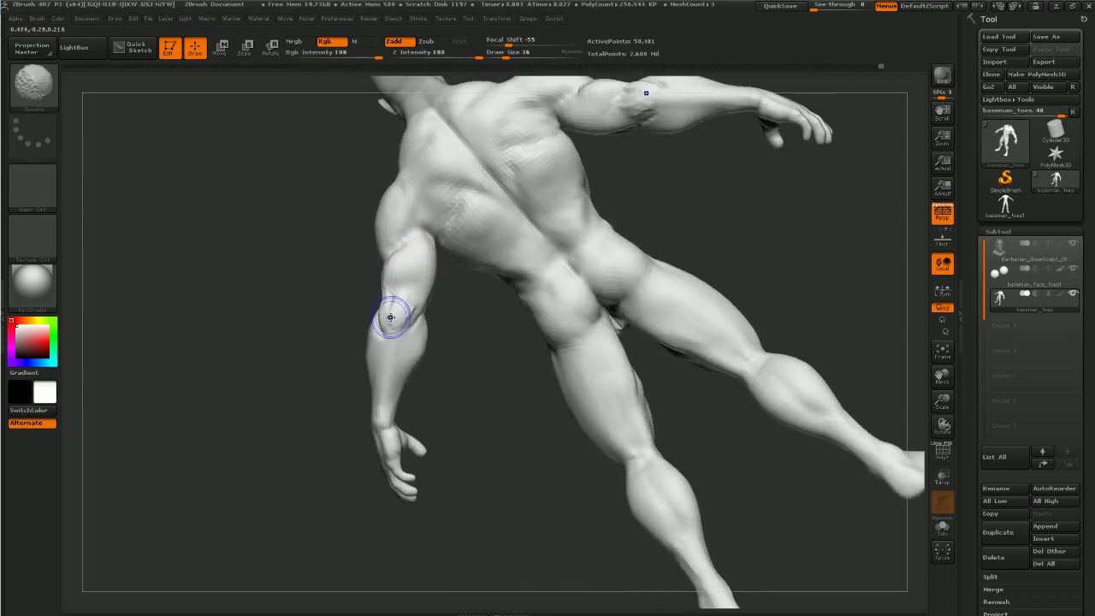
mouse_move(391, 315)
shift+mouse_down()
mouse_move(388, 355)
mouse_move(394, 315)
shift+mouse_up()
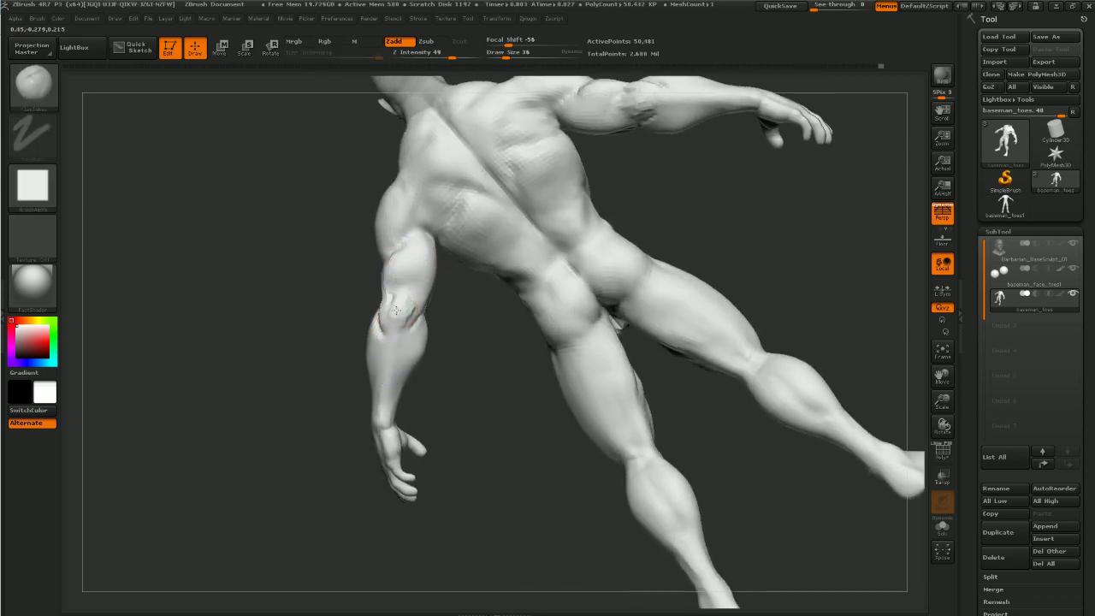
drag(398, 317, 392, 318)
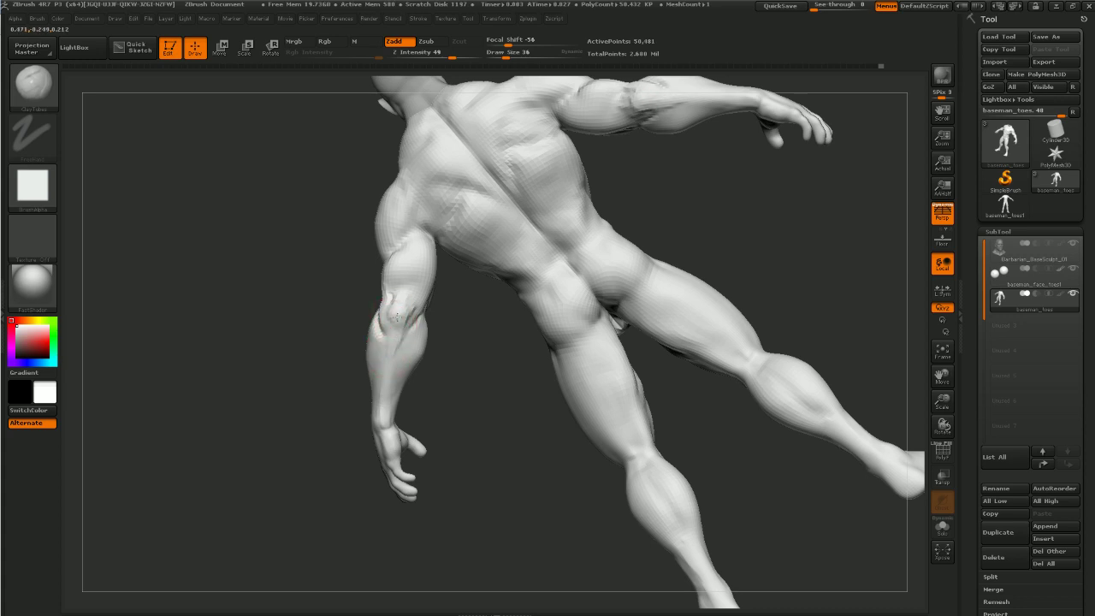
drag(390, 350, 397, 354)
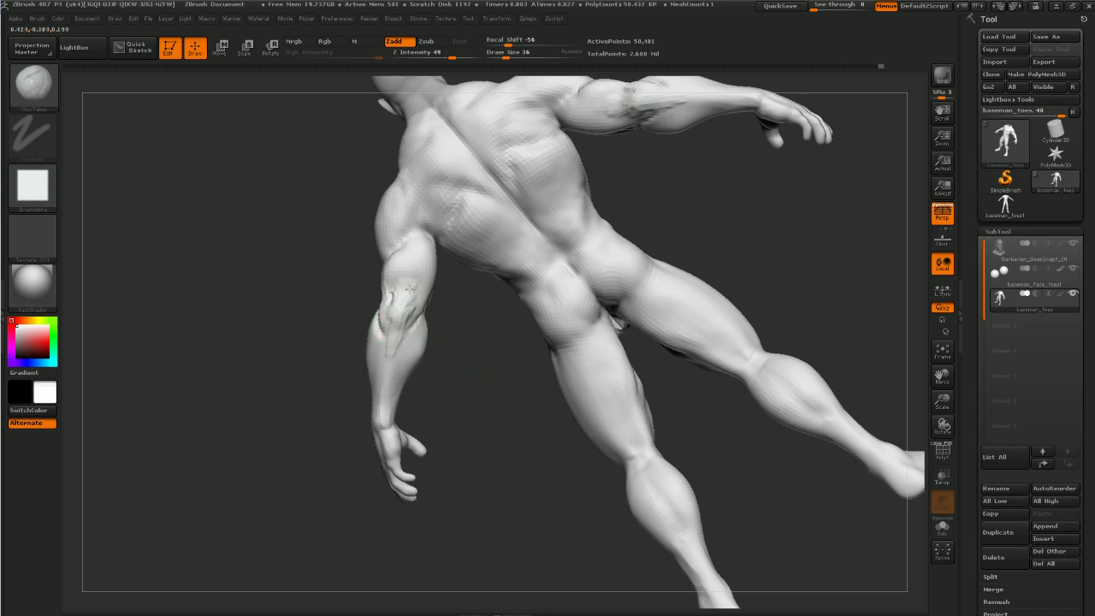
mouse_move(453, 396)
mouse_down()
mouse_move(457, 416)
mouse_move(599, 428)
mouse_move(462, 419)
mouse_up()
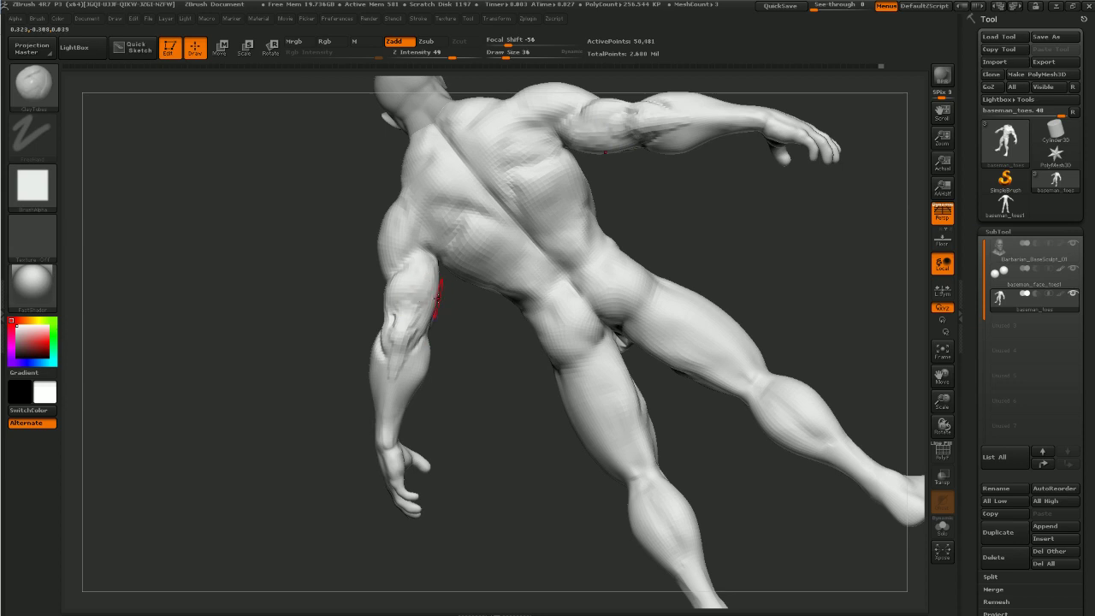
Add clay volume to the triceps and blend it down into the elbow and upper forearm
drag(438, 298, 423, 290)
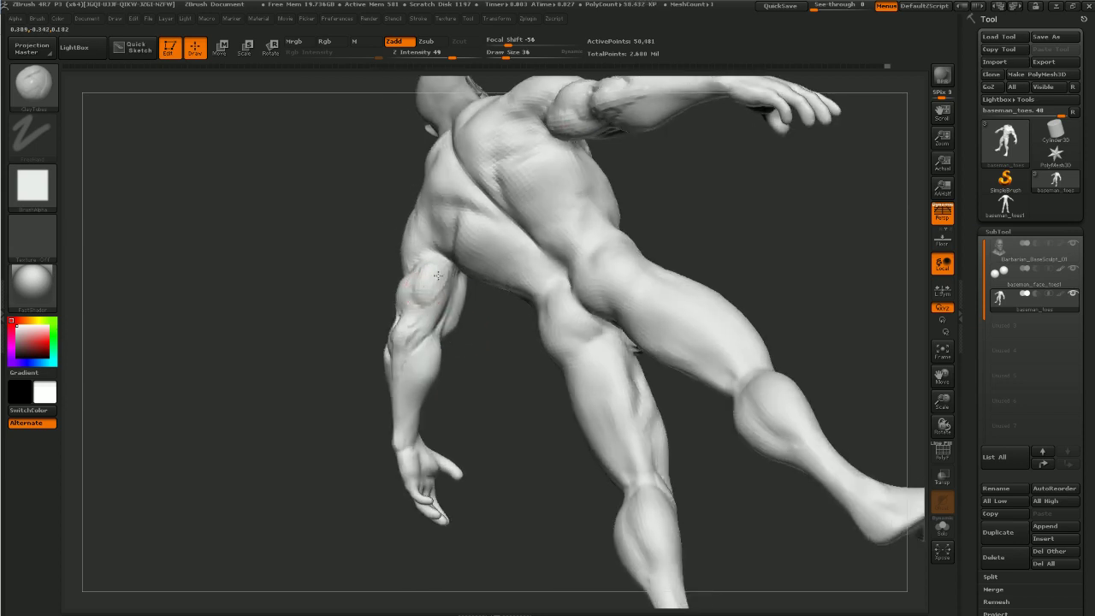
mouse_move(439, 304)
mouse_down()
mouse_move(349, 371)
mouse_move(397, 296)
mouse_move(401, 328)
mouse_move(391, 330)
mouse_up()
mouse_move(309, 309)
mouse_down()
mouse_move(514, 306)
mouse_move(504, 287)
mouse_move(367, 304)
mouse_move(407, 282)
mouse_up()
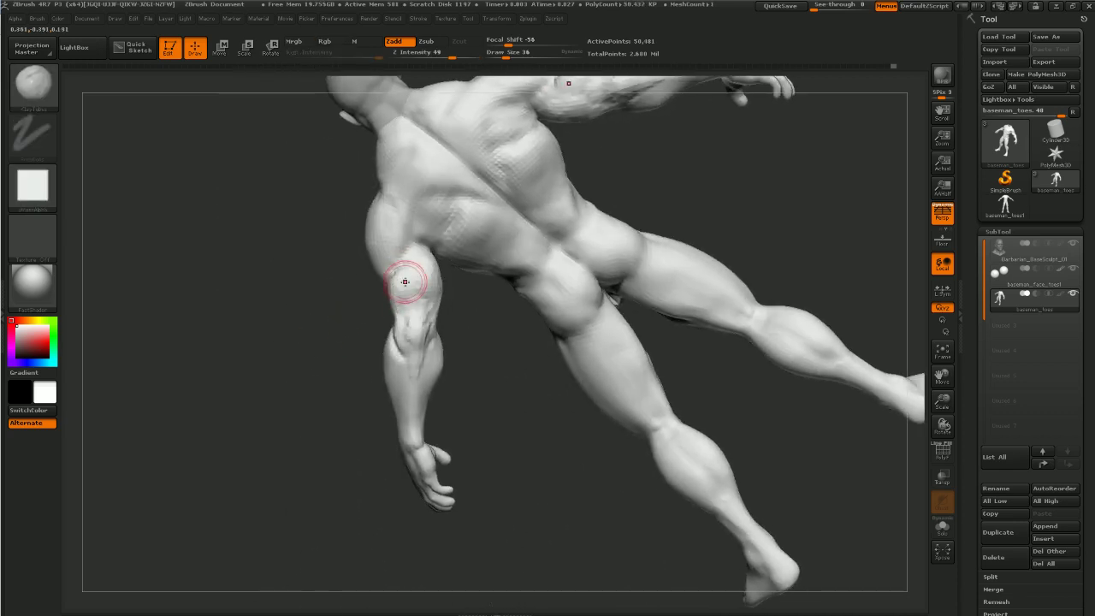
drag(357, 320, 339, 311)
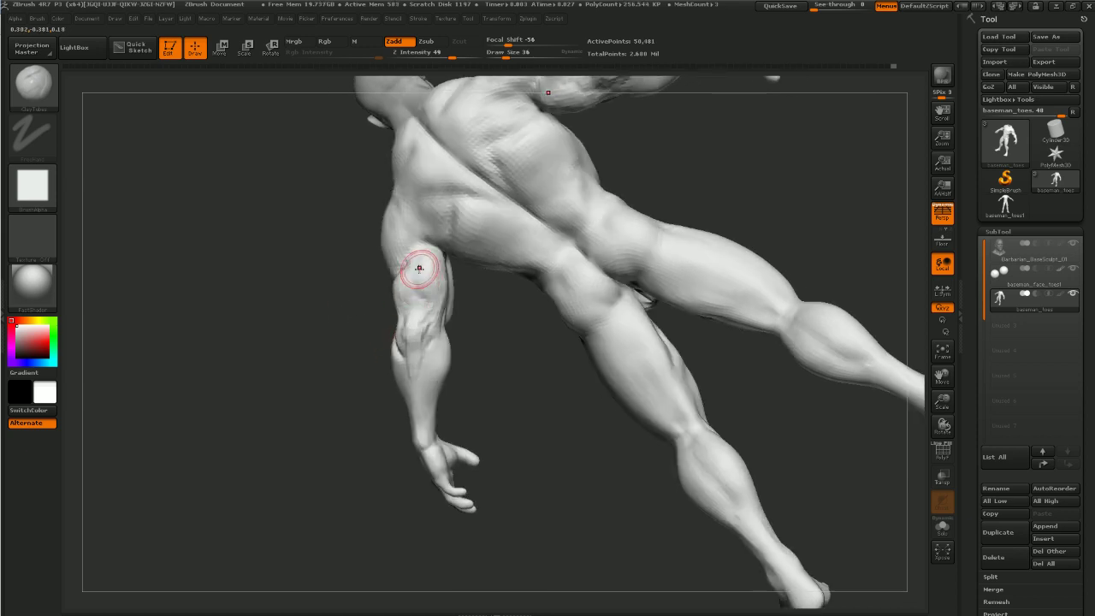
drag(434, 320, 425, 355)
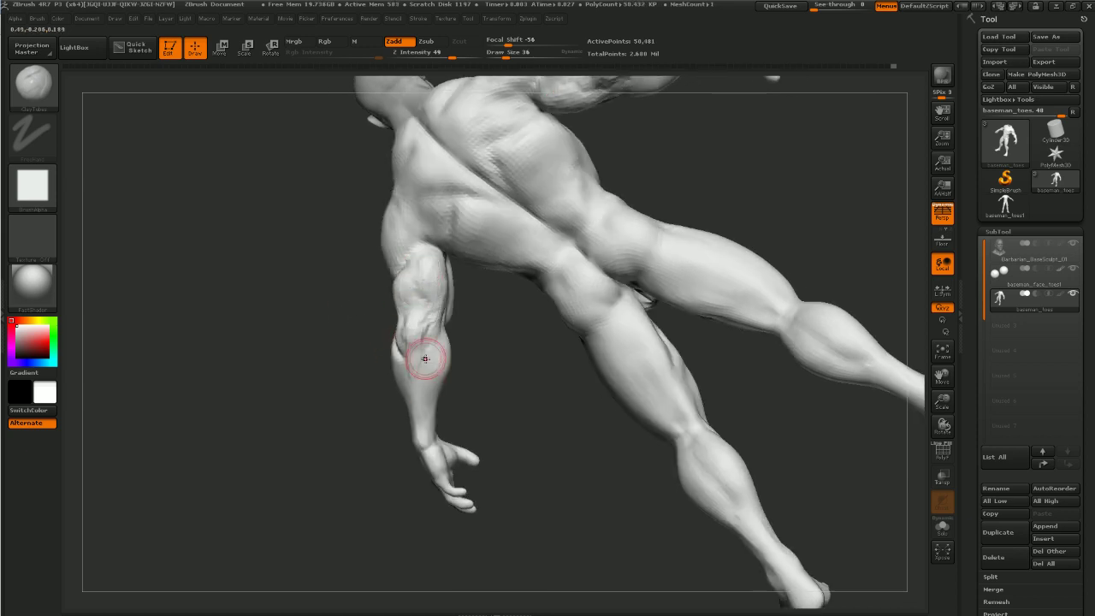
mouse_move(406, 450)
mouse_down()
mouse_move(391, 472)
mouse_move(374, 450)
mouse_move(449, 437)
mouse_up()
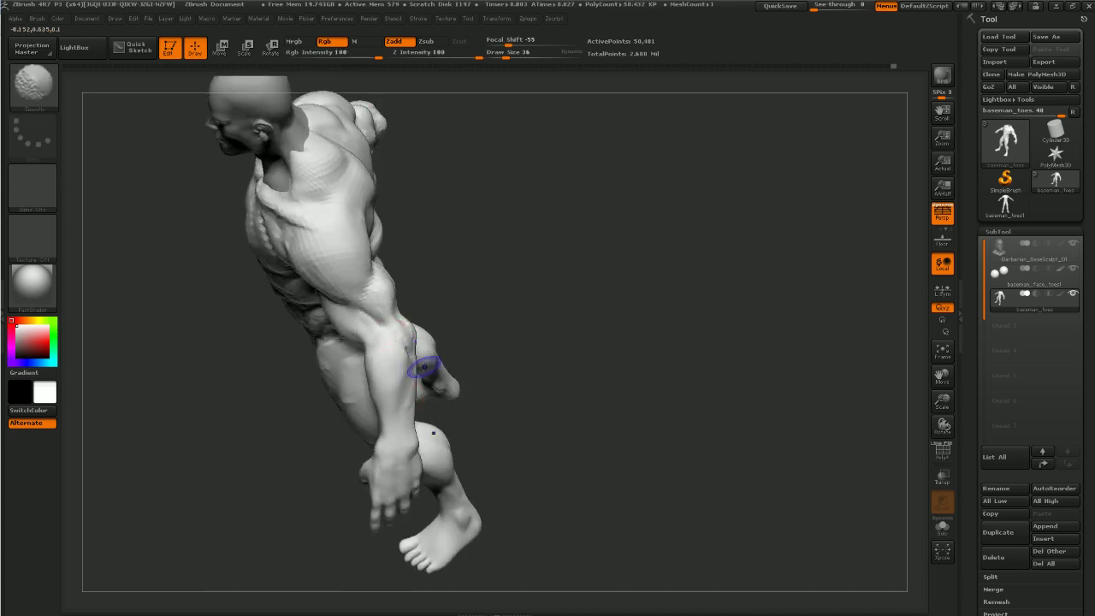
Smooth the outer forearm and fill out the muscles around the elbow's inner and outer sides with ClayTubes
mouse_move(466, 370)
mouse_down()
mouse_move(408, 356)
mouse_move(411, 374)
mouse_up()
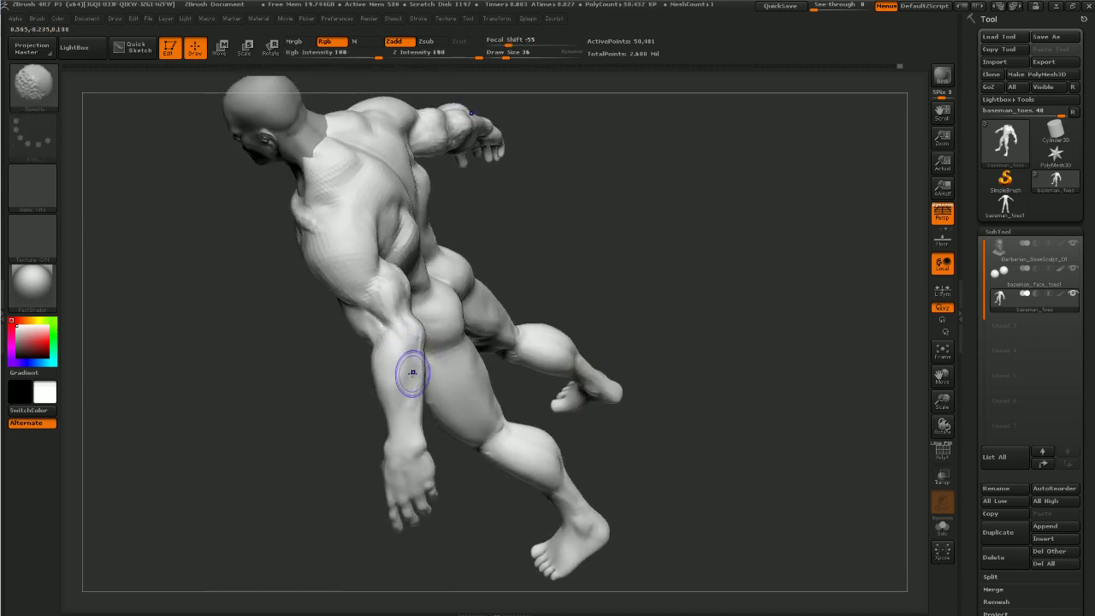
mouse_move(327, 434)
mouse_down()
mouse_move(375, 391)
mouse_move(386, 399)
mouse_up()
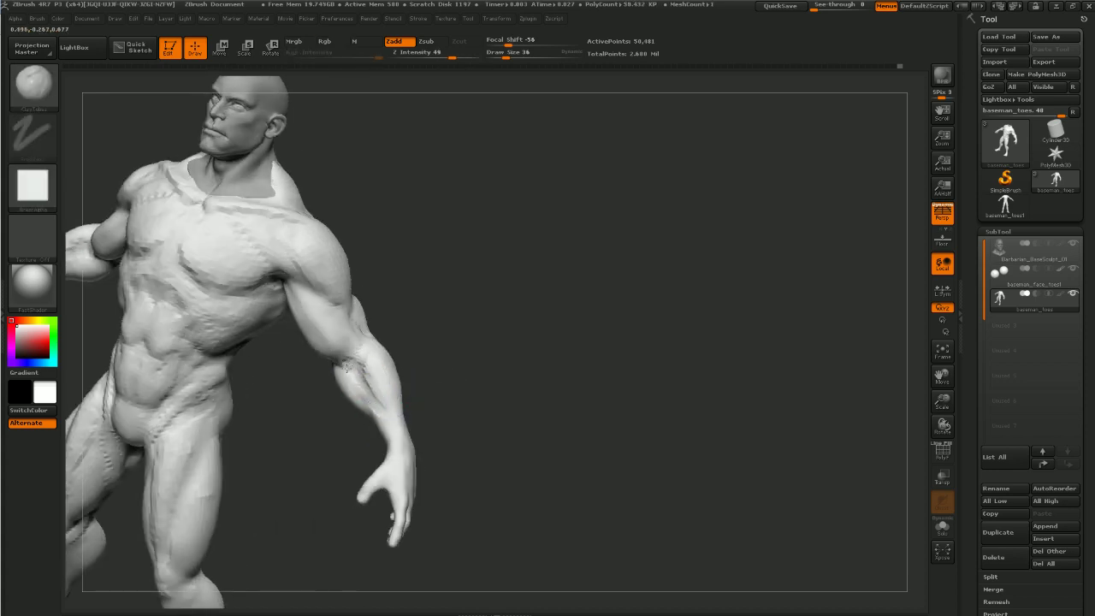
drag(426, 370, 373, 364)
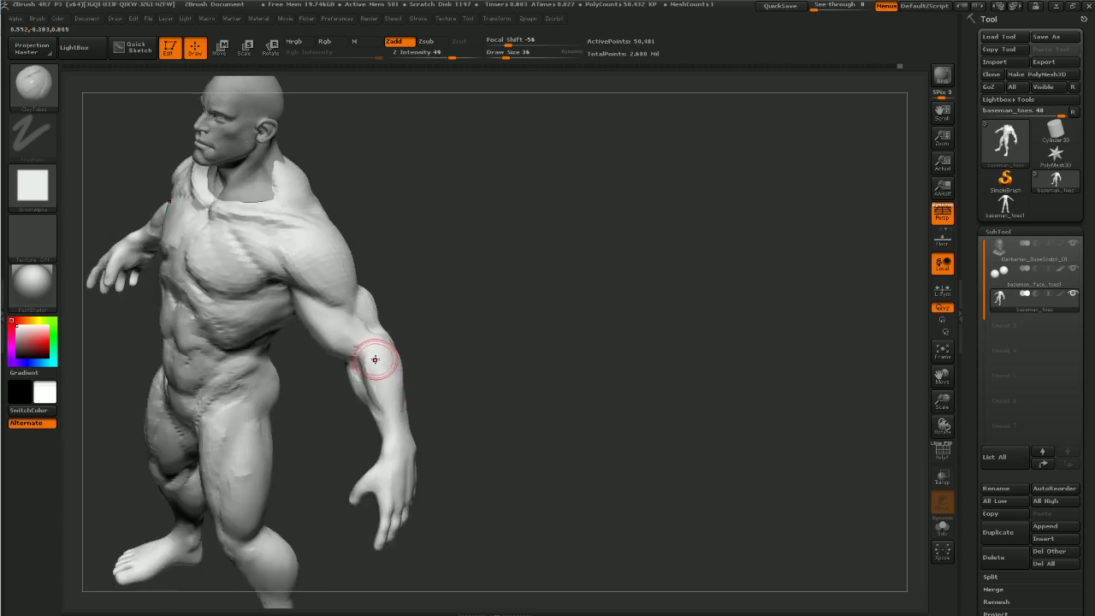
mouse_move(490, 388)
mouse_down()
mouse_move(464, 391)
mouse_move(396, 354)
mouse_up()
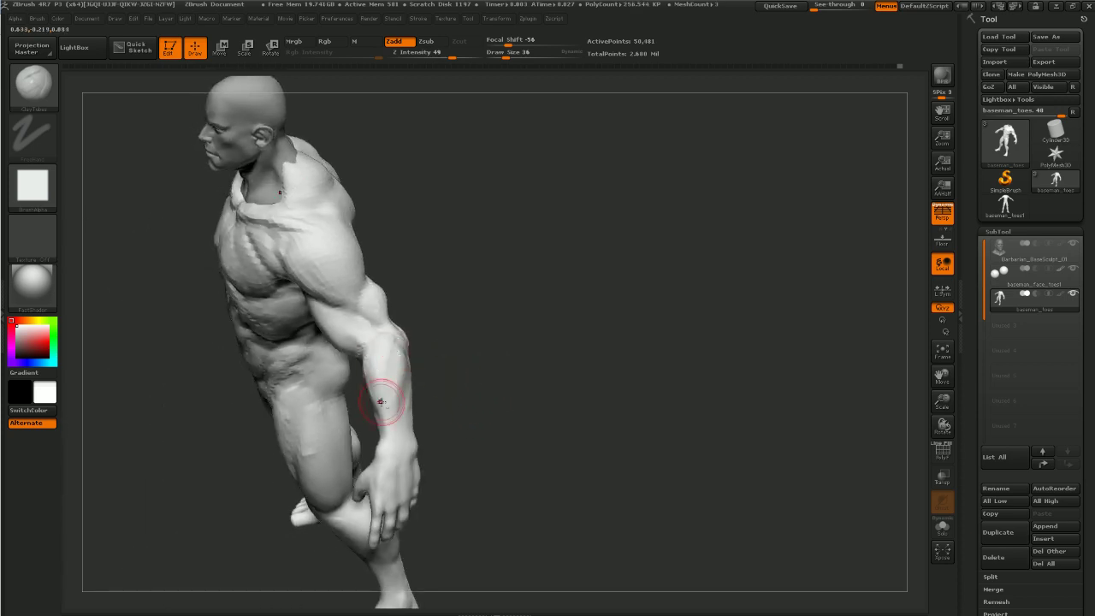
Carve the separations between the forearm muscles and the crease beneath the deltoid with Dam_Standard
key(b)
key(d)
key(s)
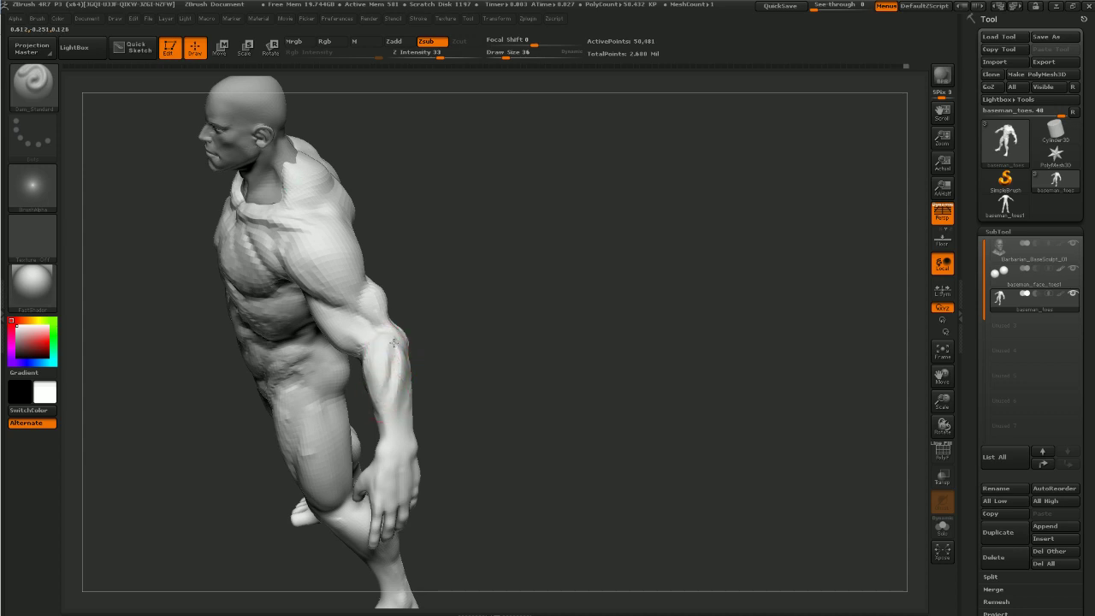
mouse_move(400, 363)
shift+mouse_down()
mouse_move(399, 411)
mouse_move(379, 379)
mouse_move(391, 369)
shift+mouse_up()
mouse_move(462, 419)
mouse_down()
mouse_move(397, 338)
mouse_move(410, 349)
mouse_up()
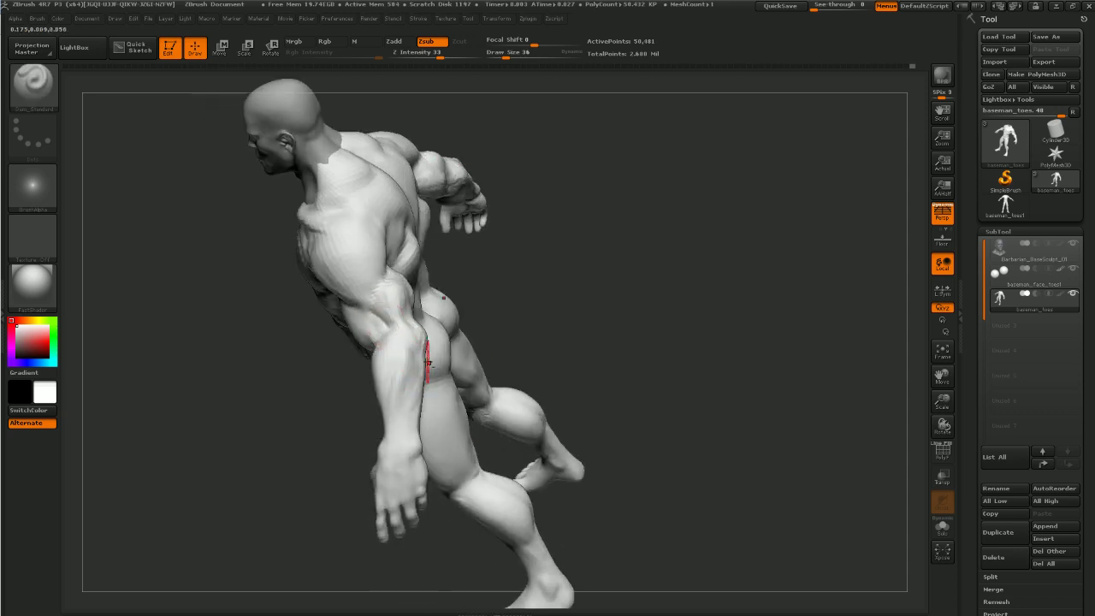
right_drag(428, 363, 371, 292)
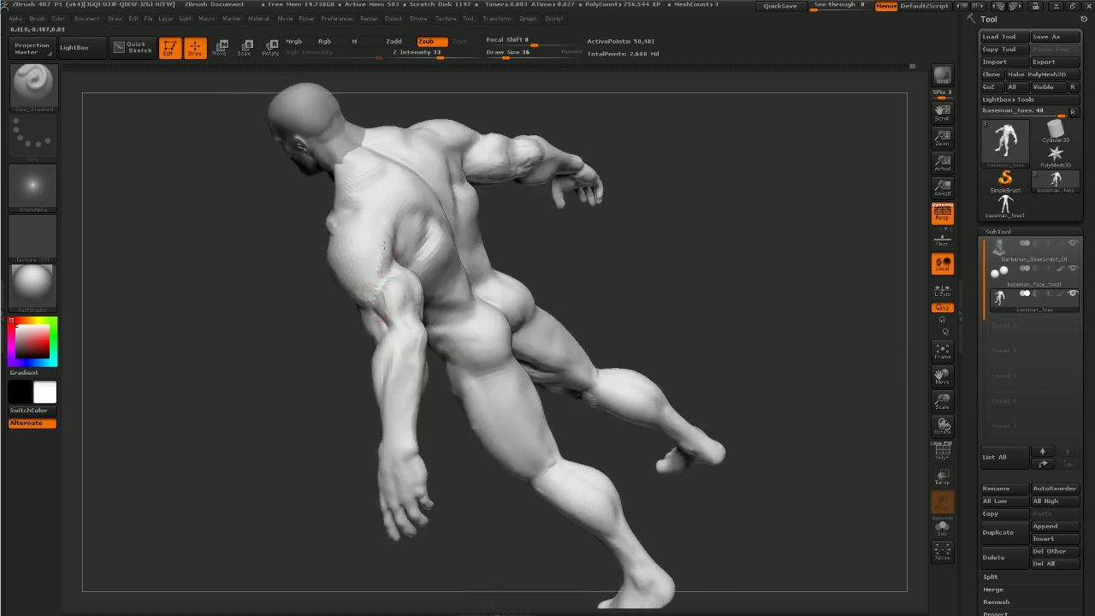
mouse_move(378, 402)
right_down()
mouse_move(328, 385)
mouse_move(368, 296)
mouse_move(329, 351)
right_up()
Flatten the lower deltoid where it meets the triceps using the Flatten brush
key(b)
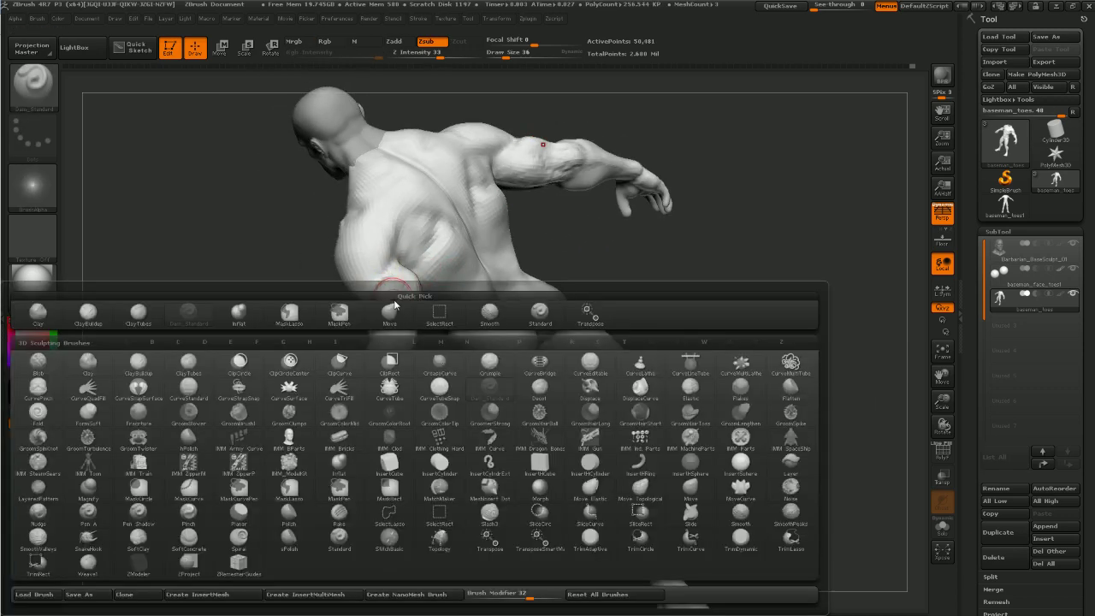
key(f)
key(l)
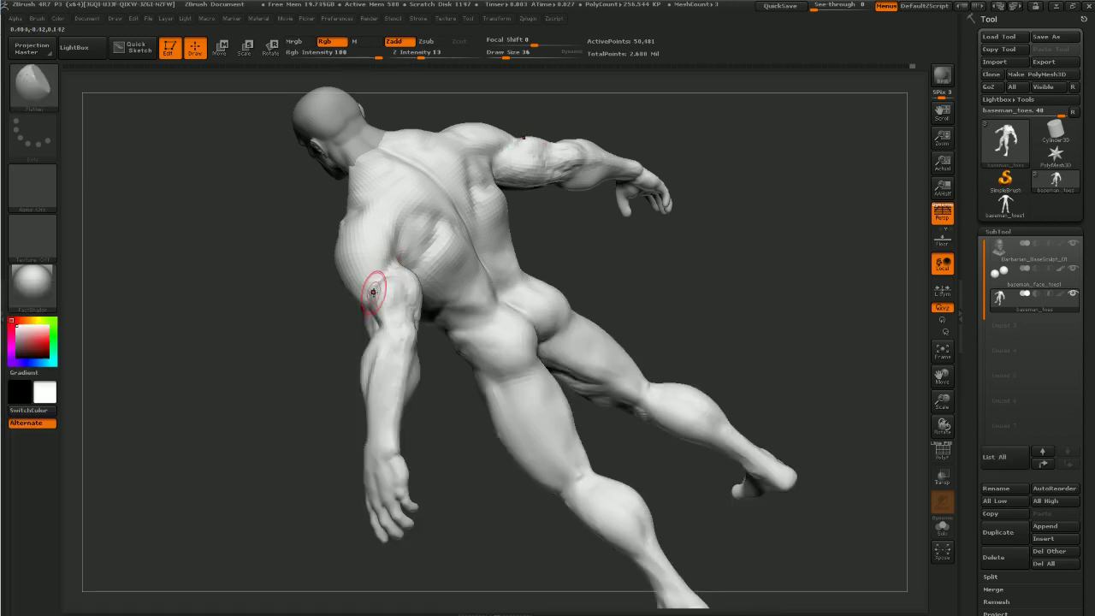
mouse_move(373, 292)
mouse_down()
mouse_move(384, 289)
mouse_move(361, 298)
mouse_up()
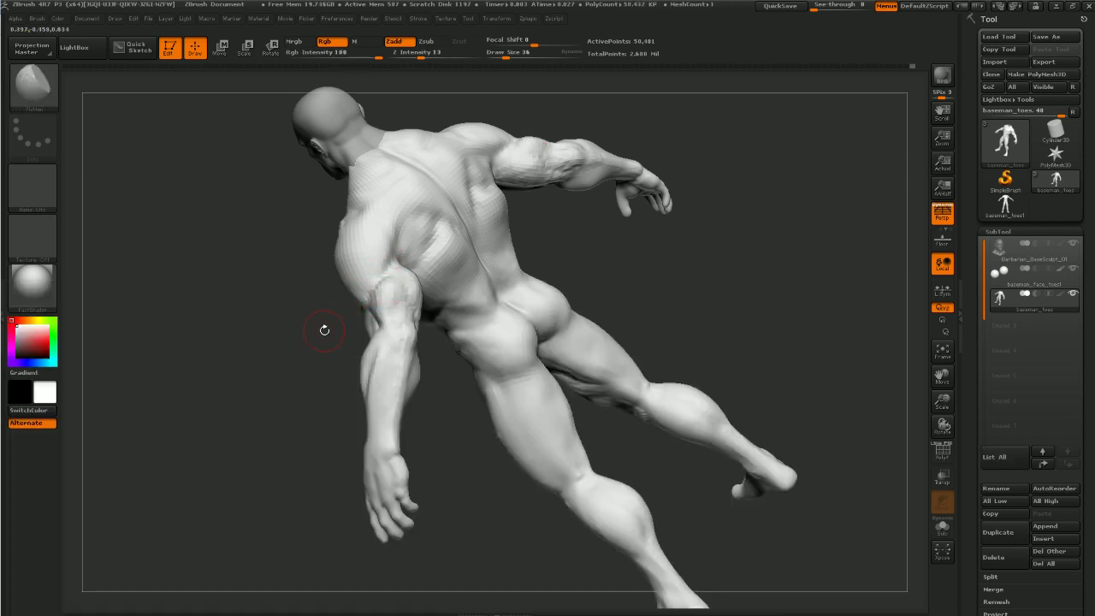
mouse_move(325, 330)
alt+mouse_down()
mouse_move(299, 379)
mouse_move(335, 350)
alt+mouse_up()
drag(372, 259, 383, 247)
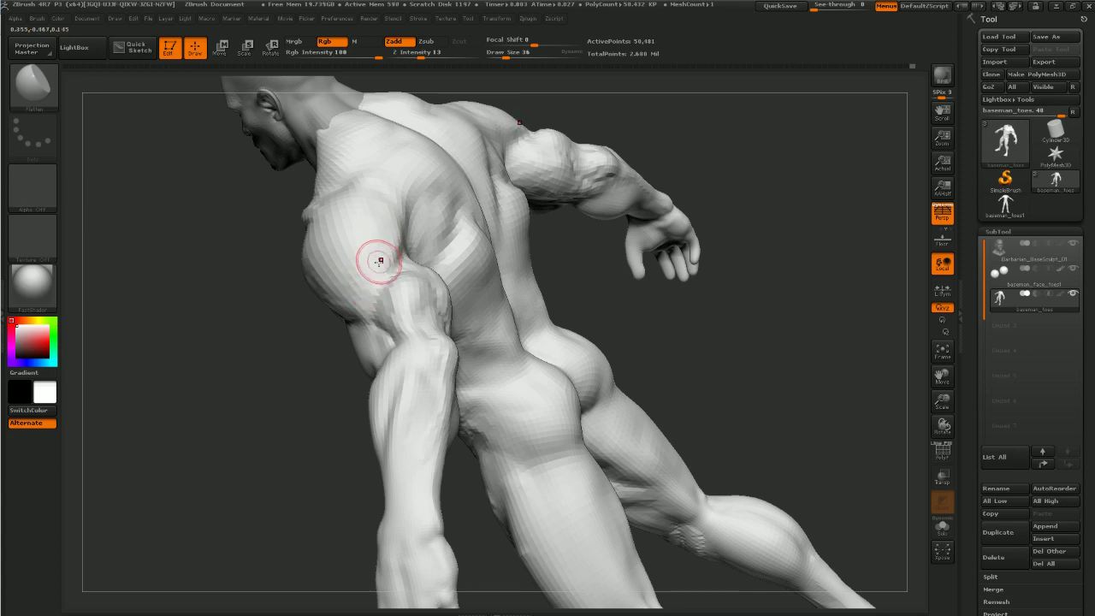
Build up the rear deltoid with long ClayTubes strokes toward the shoulder and smooth its lower part
key(b)
key(c)
key(b)
drag(363, 303, 377, 248)
drag(367, 306, 392, 233)
drag(369, 287, 389, 210)
drag(389, 265, 382, 210)
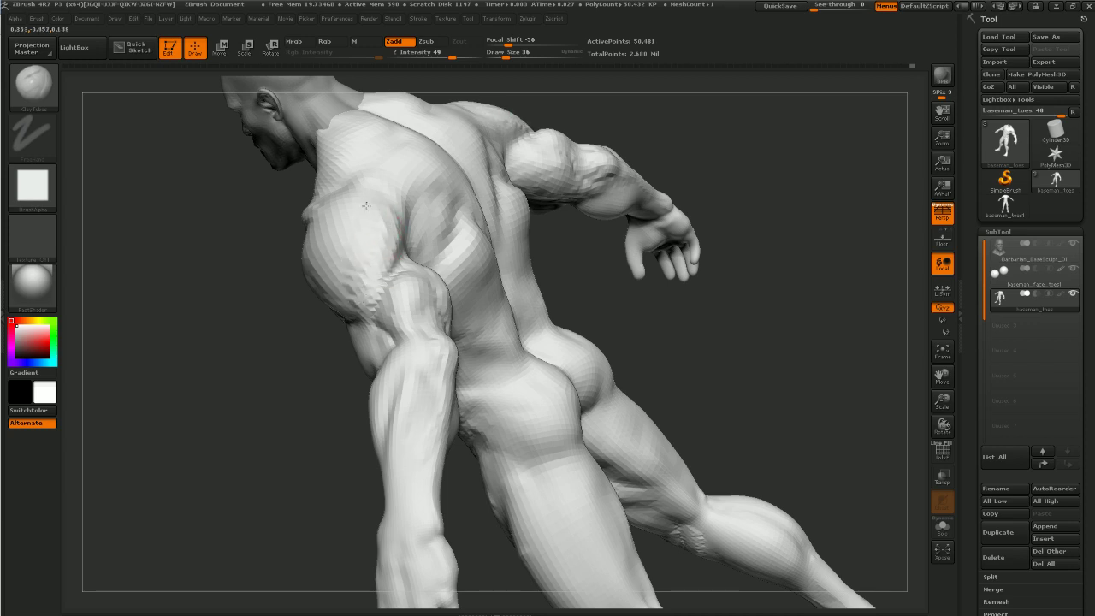
drag(361, 314, 341, 249)
mouse_move(369, 310)
mouse_down()
mouse_move(351, 234)
mouse_move(360, 214)
mouse_move(341, 262)
mouse_move(371, 202)
mouse_move(357, 246)
mouse_move(390, 216)
mouse_move(383, 201)
mouse_up()
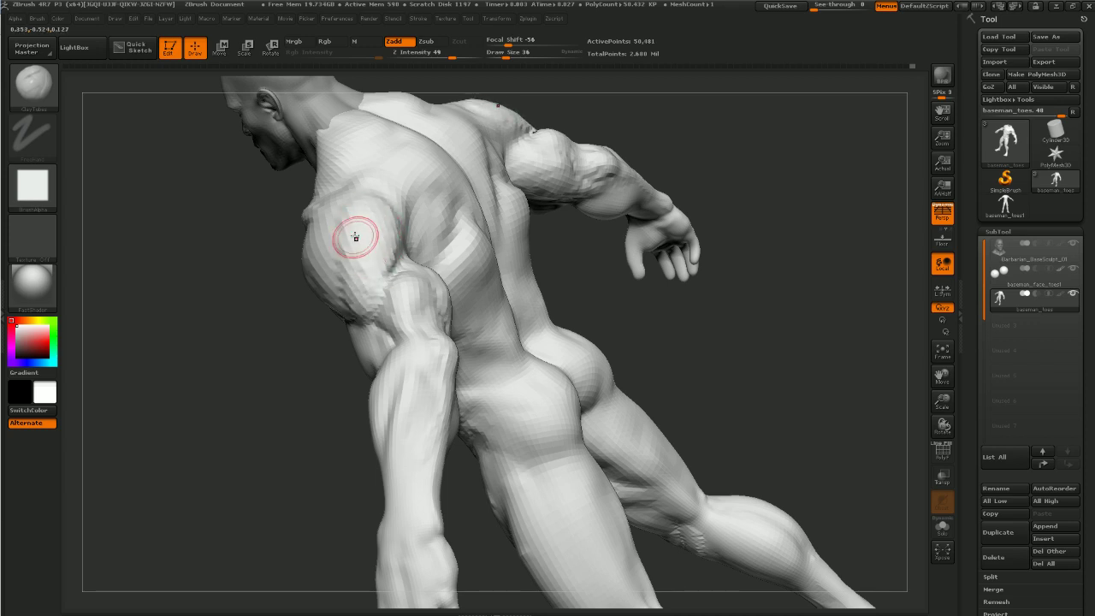
shift+drag(348, 264, 357, 311)
Layer clay strokes along the side of the deltoid from its lower tip up toward the shoulder
drag(257, 343, 329, 340)
mouse_move(368, 300)
mouse_down()
mouse_move(339, 257)
mouse_move(300, 237)
mouse_move(310, 261)
mouse_move(293, 235)
mouse_up()
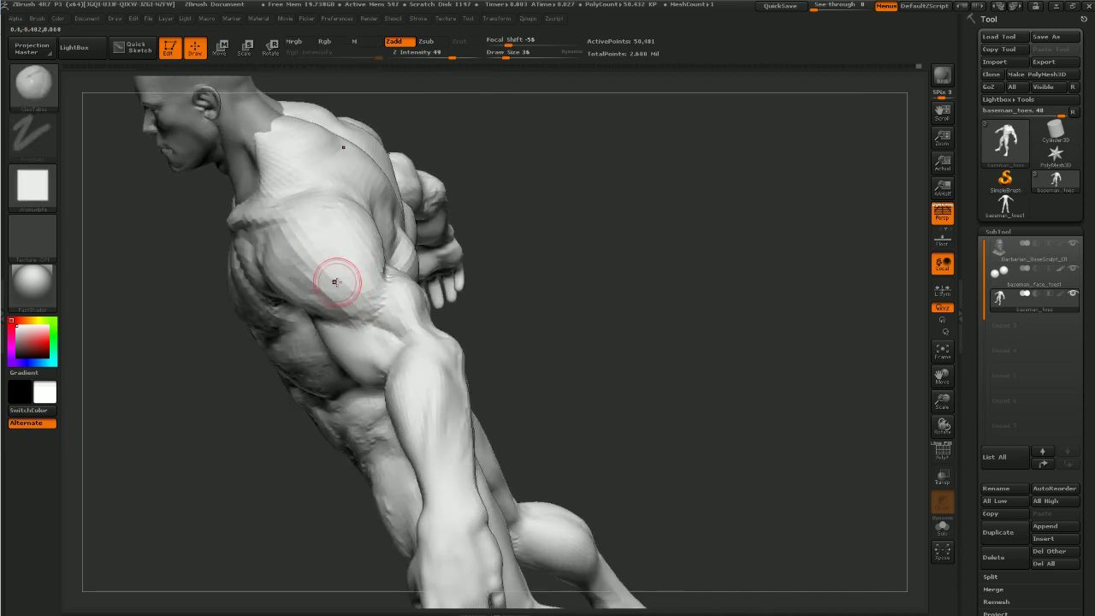
drag(334, 282, 297, 258)
mouse_move(353, 299)
mouse_down()
mouse_move(297, 223)
mouse_move(354, 235)
mouse_move(318, 247)
mouse_move(293, 236)
mouse_up()
mouse_move(342, 320)
mouse_down()
mouse_move(282, 244)
mouse_move(303, 270)
mouse_up()
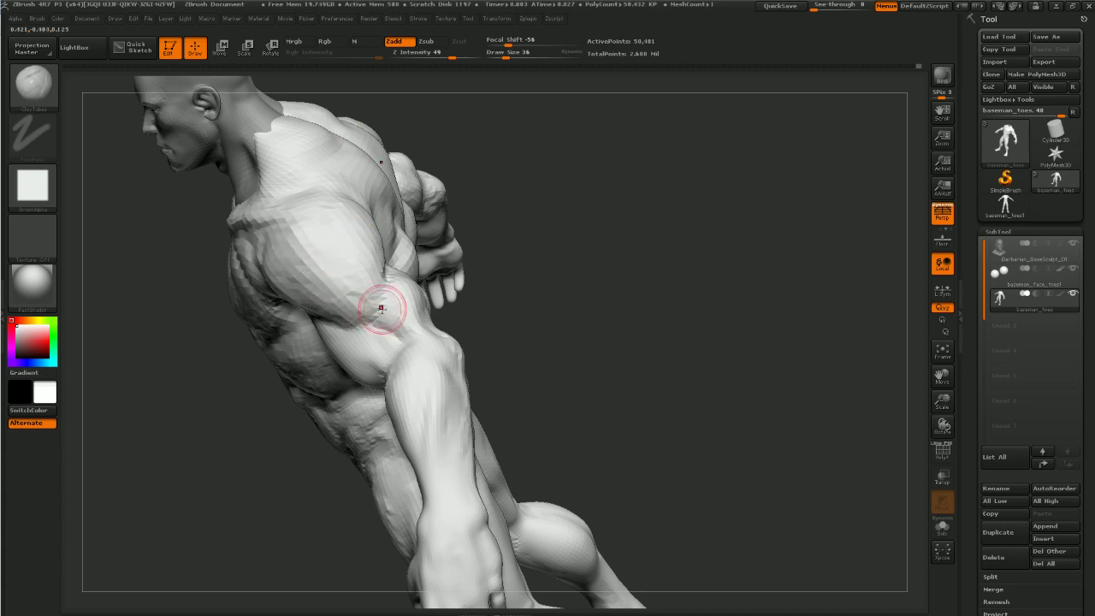
Reshape the deltoid and shoulder silhouette from the front with the Move brush at draw size 76
mouse_move(476, 224)
mouse_down()
mouse_move(518, 205)
mouse_move(453, 207)
mouse_move(673, 293)
mouse_move(710, 414)
mouse_move(694, 317)
mouse_move(736, 313)
mouse_move(687, 343)
mouse_move(704, 337)
mouse_move(730, 391)
mouse_move(713, 393)
mouse_move(709, 440)
mouse_move(761, 379)
mouse_move(733, 442)
mouse_move(708, 434)
mouse_up()
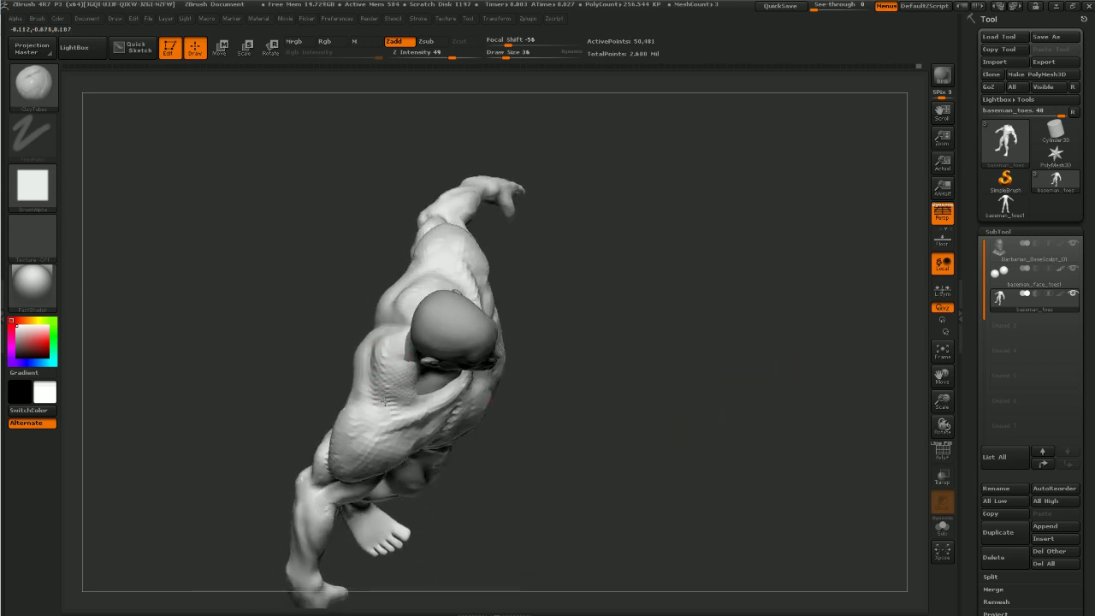
mouse_move(564, 505)
mouse_down()
mouse_move(662, 317)
mouse_move(693, 325)
mouse_move(601, 293)
mouse_move(637, 270)
mouse_up()
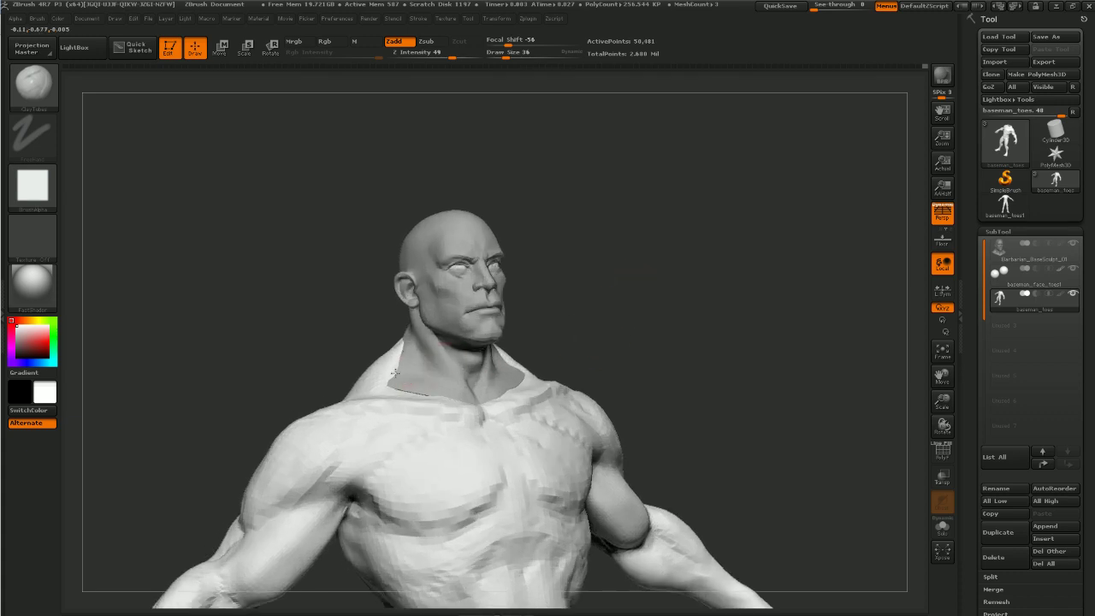
mouse_move(590, 341)
mouse_down()
mouse_move(606, 337)
mouse_move(618, 283)
mouse_move(673, 292)
mouse_move(645, 349)
mouse_move(709, 334)
mouse_move(684, 248)
mouse_move(706, 313)
mouse_move(697, 277)
mouse_move(684, 293)
mouse_move(711, 288)
mouse_move(694, 302)
mouse_up()
key(b)
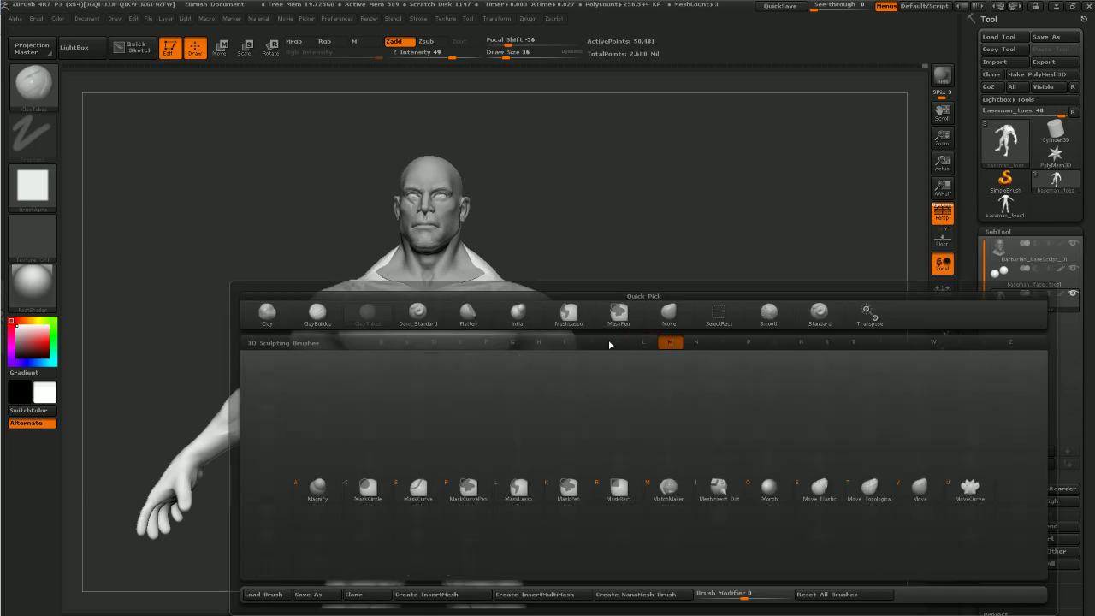
key(m)
key(v)
key(bracketright)
key(bracketright)
drag(564, 320, 568, 323)
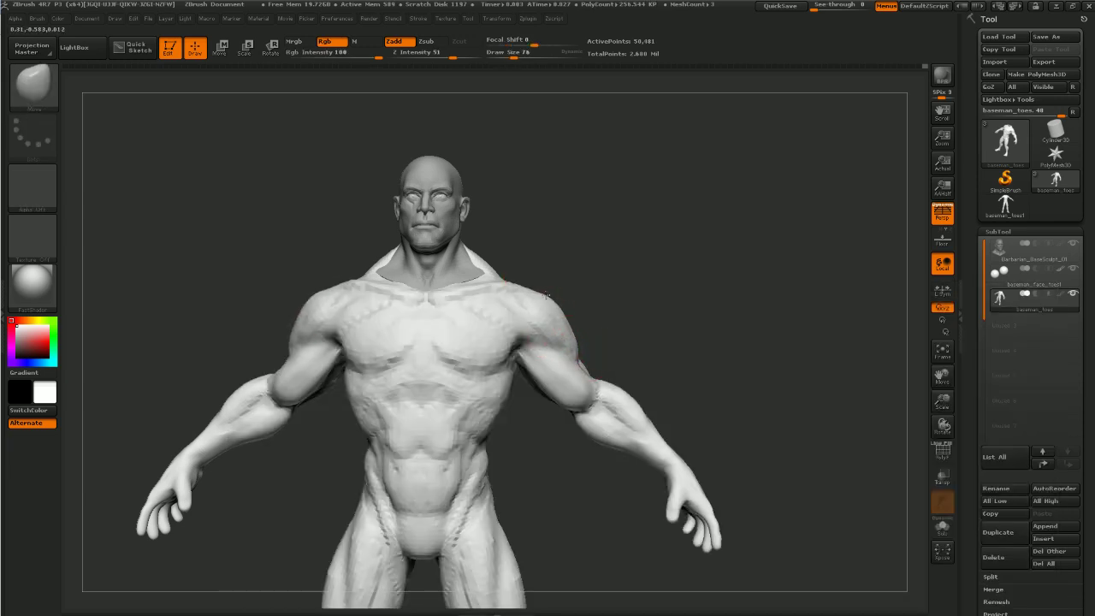
mouse_move(547, 296)
mouse_down()
mouse_move(566, 325)
mouse_move(609, 325)
mouse_move(530, 319)
mouse_up()
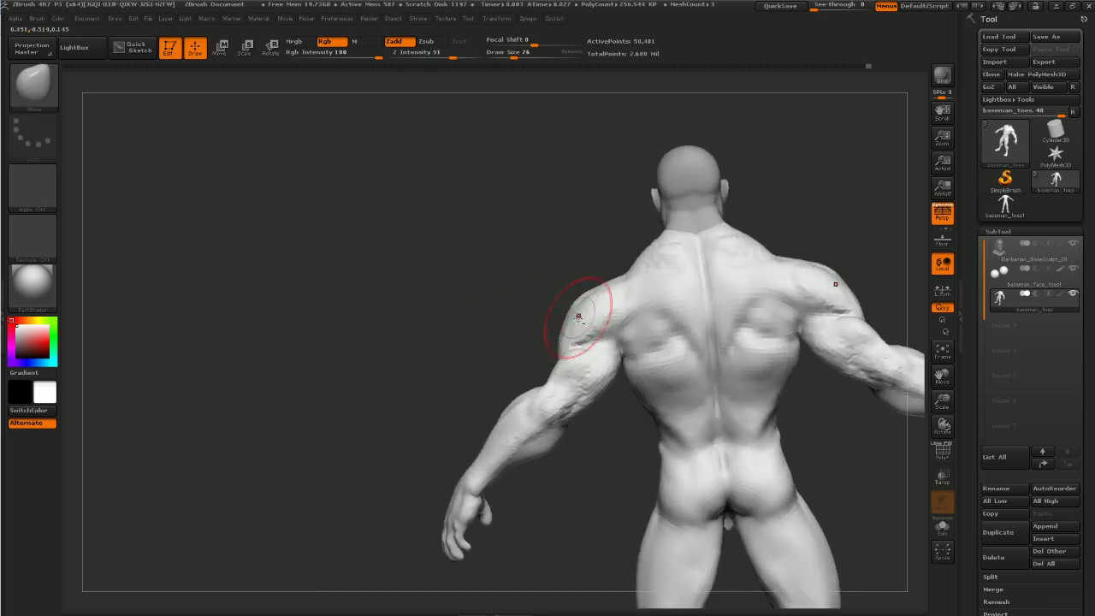
Refine the outline of the deltoid and shoulder with the Move brush at draw size 76
key(b)
key(d)
key(s)
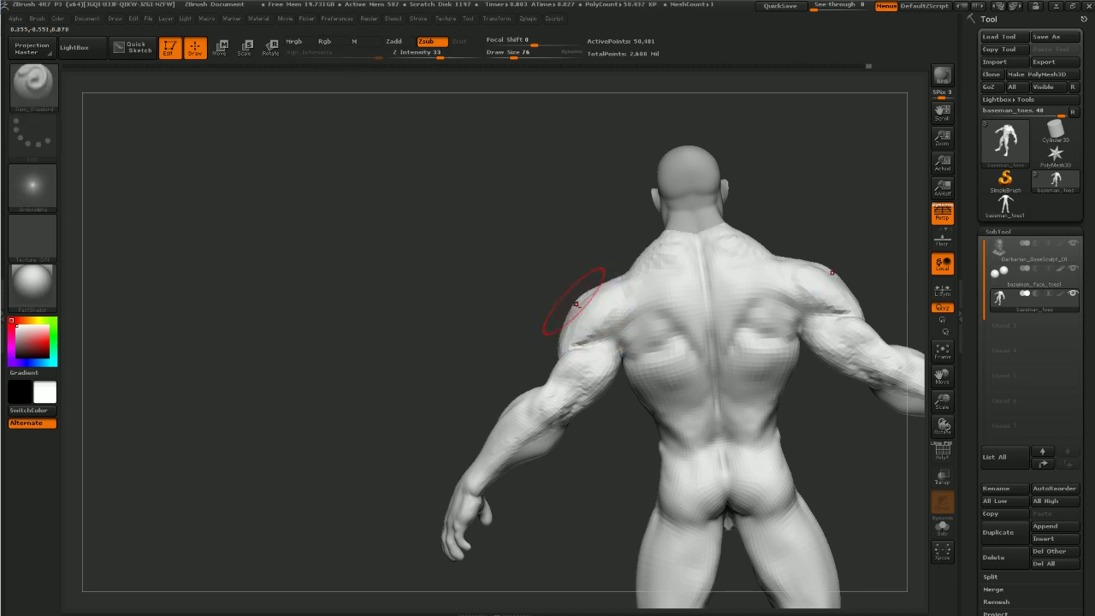
key(b)
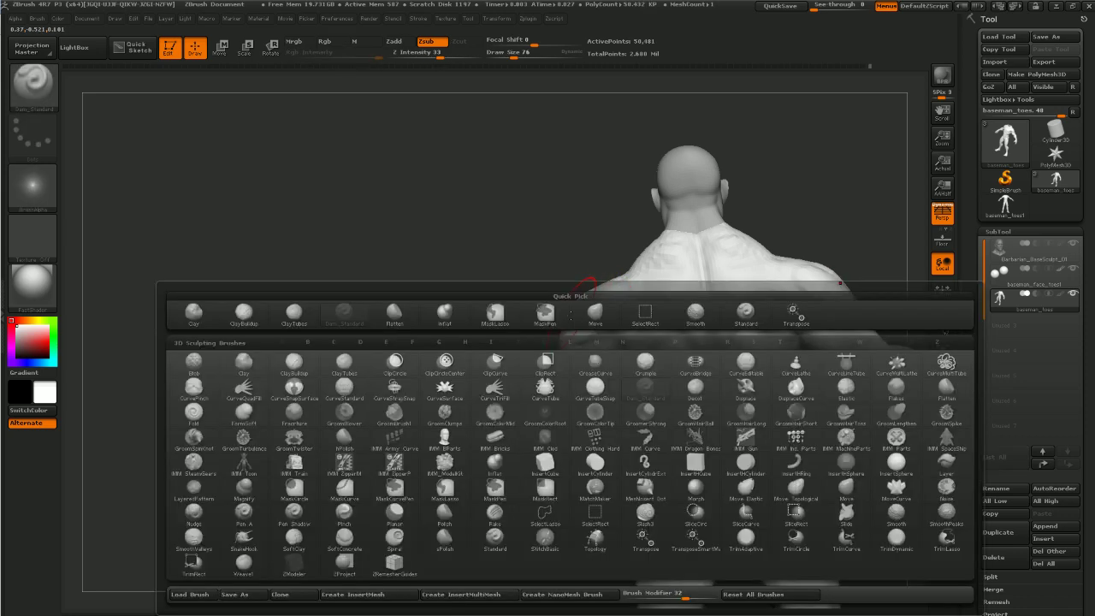
key(m)
key(v)
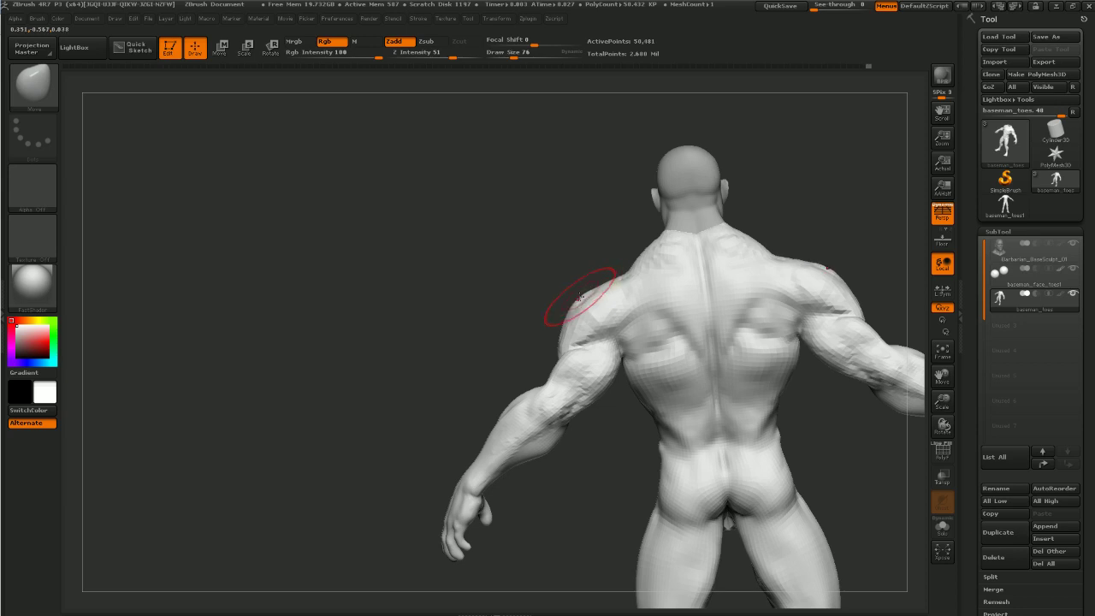
drag(519, 289, 665, 274)
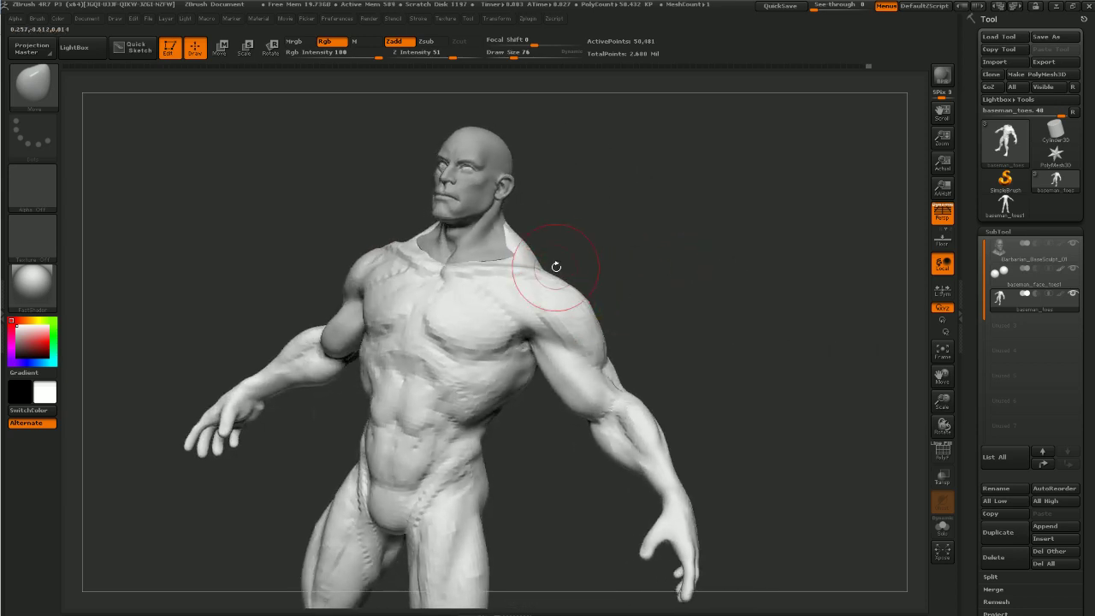
mouse_move(557, 267)
alt+mouse_down()
mouse_move(618, 309)
mouse_move(577, 317)
alt+mouse_up()
Carve the crease between the rear deltoid and the triceps with the Dam_Standard brush at draw size 48
key(b)
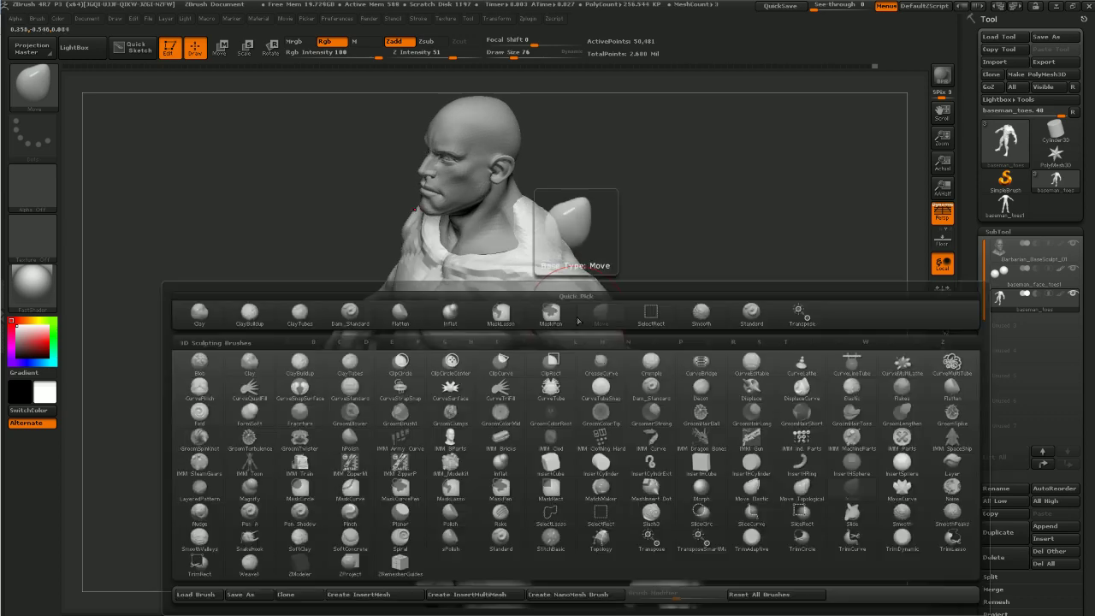
key(d)
key(s)
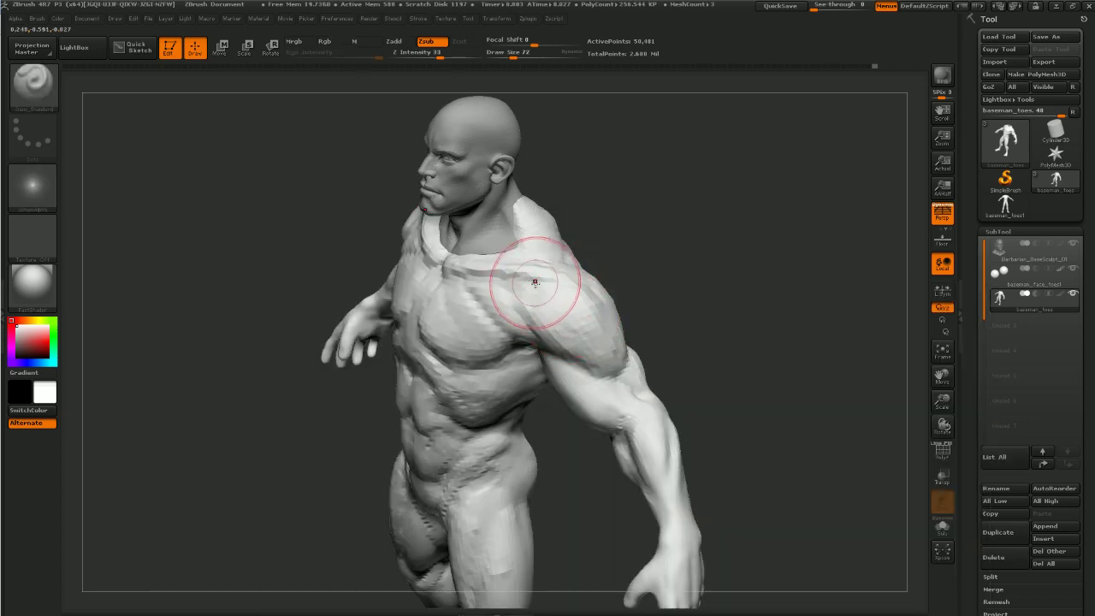
key(bracketleft)
right_drag(484, 281, 400, 376)
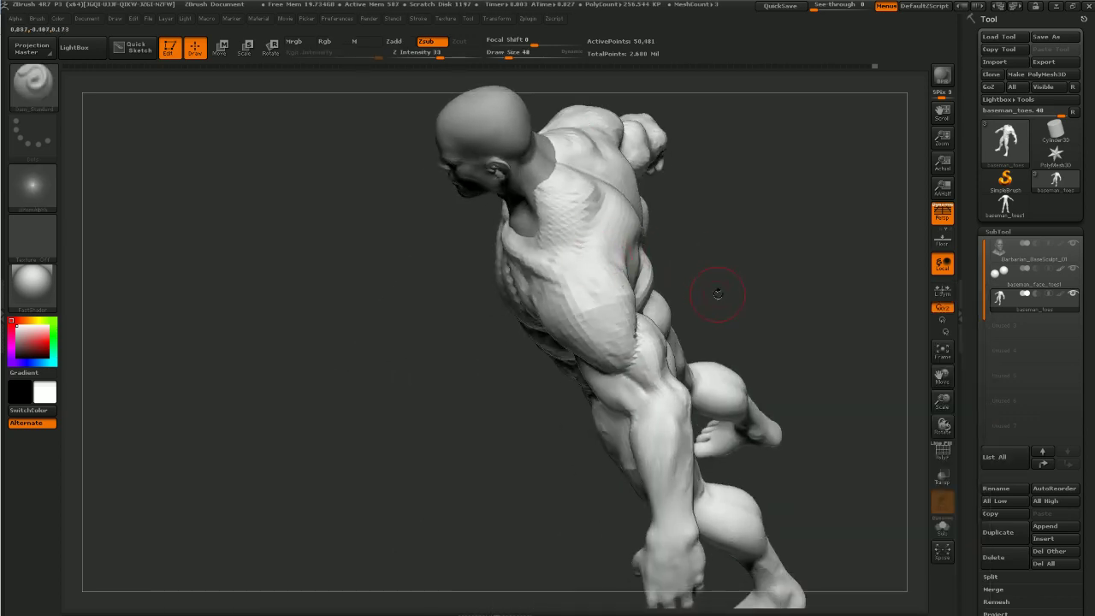
right_drag(718, 294, 577, 263)
drag(568, 275, 645, 171)
mouse_move(524, 329)
right_down()
mouse_move(487, 342)
mouse_move(587, 268)
right_up()
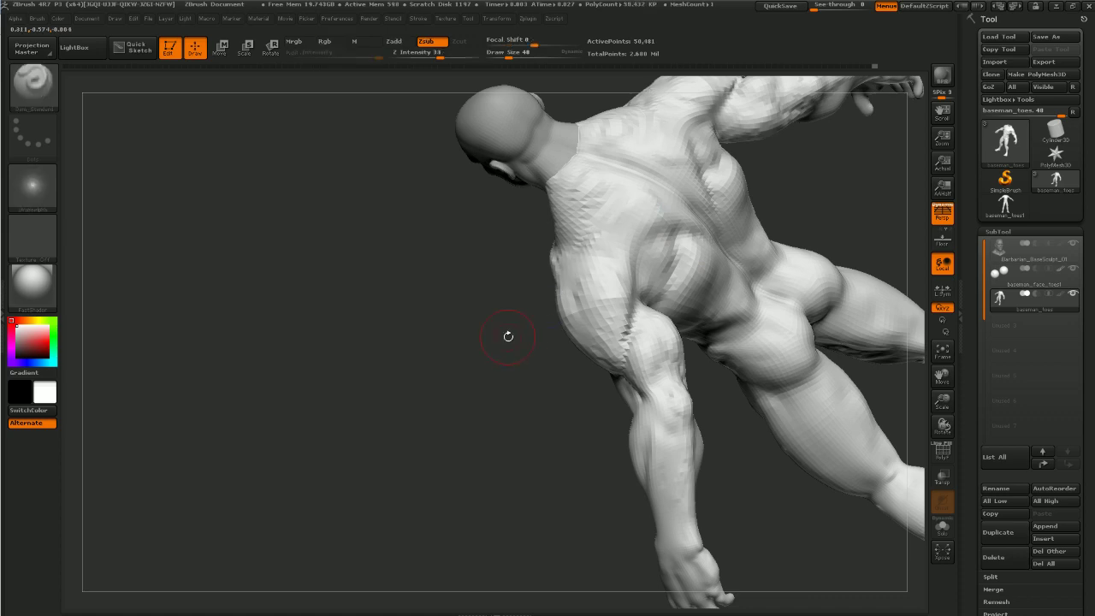
Carve the groove between the front deltoid and the pectoral down to the armpit, undoing and redrawing the first attempt
mouse_move(506, 335)
right_down()
mouse_move(743, 162)
mouse_move(557, 215)
right_up()
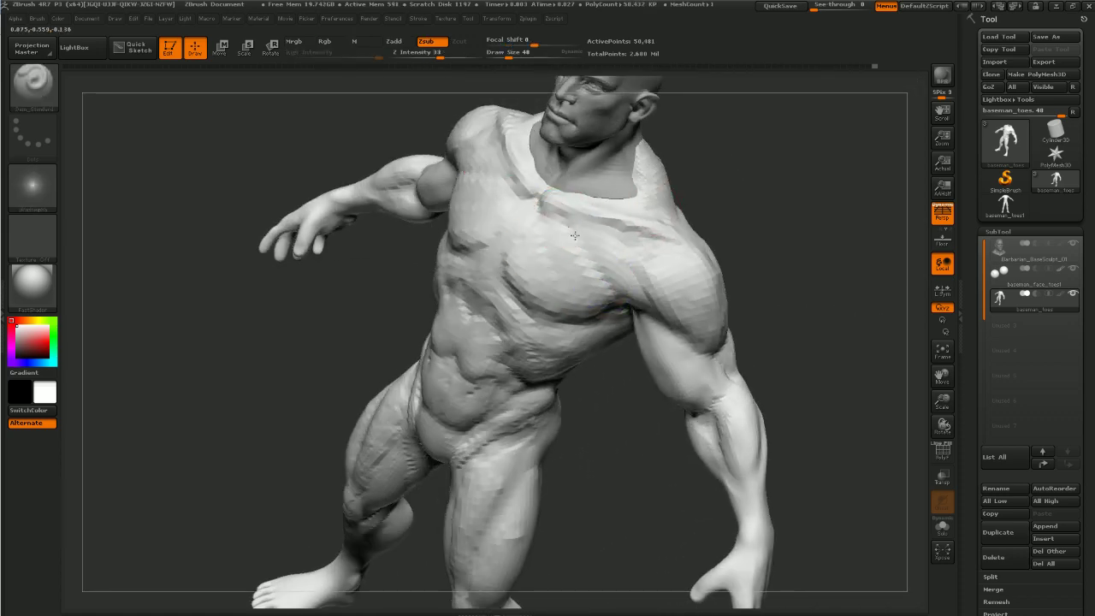
mouse_move(582, 250)
right_down()
mouse_move(599, 274)
mouse_move(585, 231)
right_up()
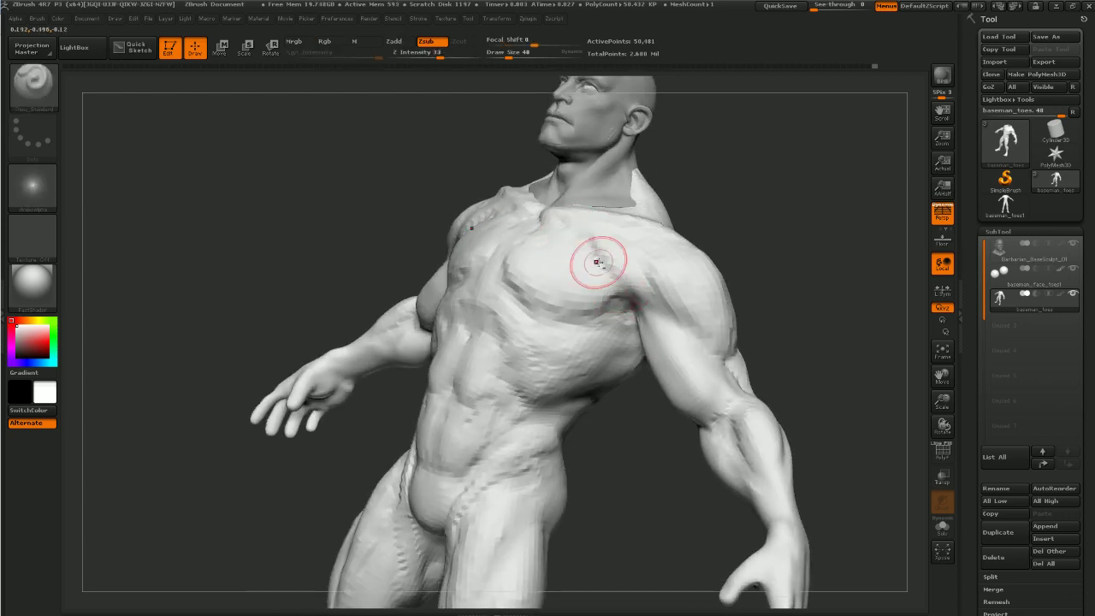
mouse_move(659, 275)
right_down()
mouse_move(756, 252)
mouse_move(774, 262)
right_up()
key(ctrl+z)
drag(571, 232, 632, 294)
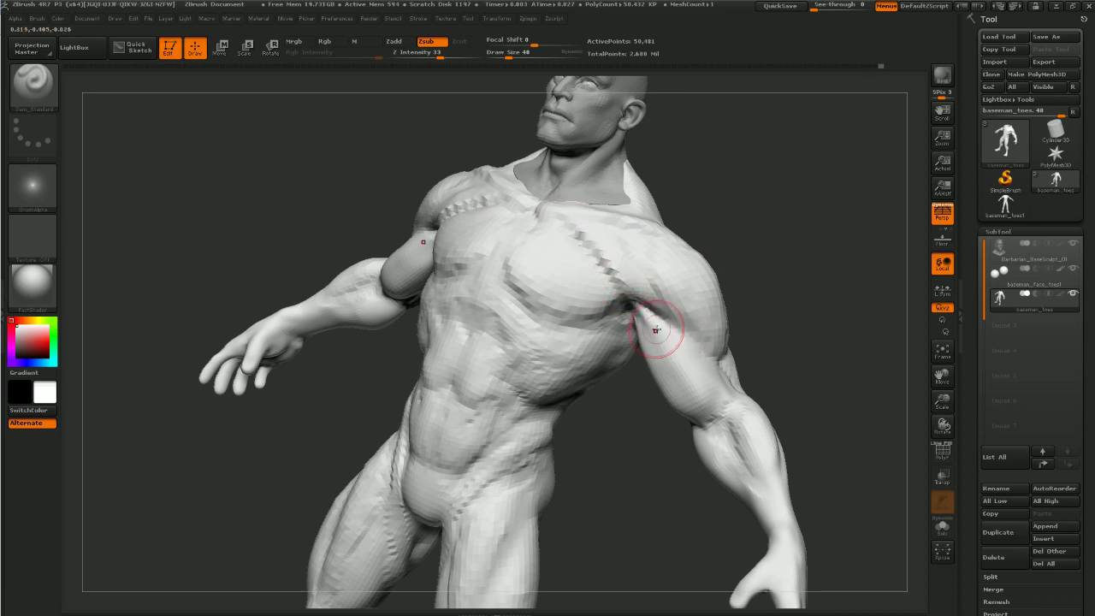
mouse_move(663, 353)
right_down()
mouse_move(768, 345)
mouse_move(925, 250)
right_up()
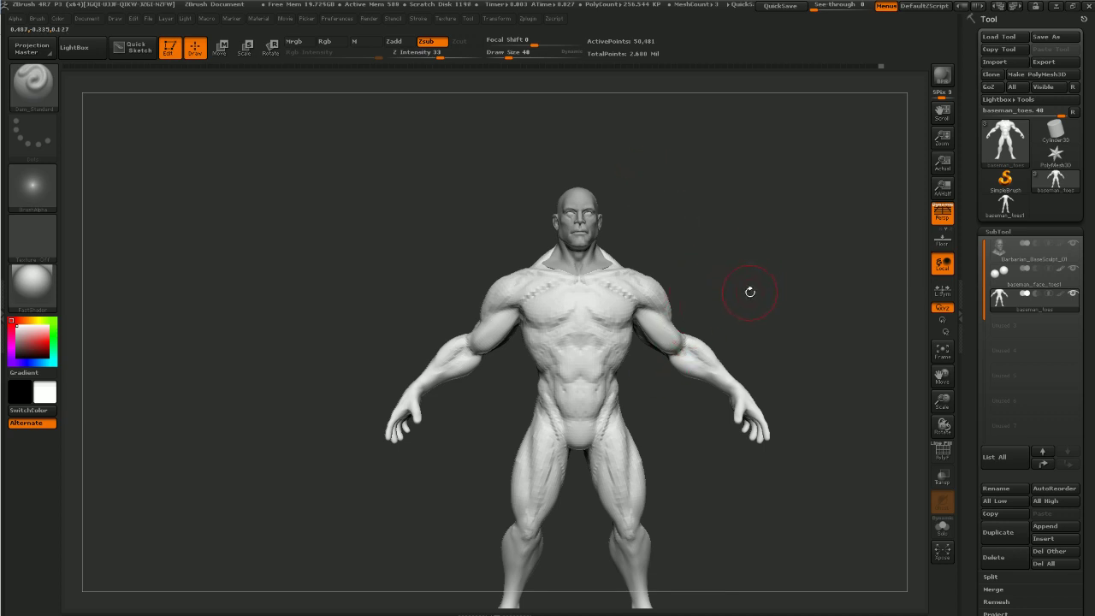
Carve muscle creases along the inner thigh and around the knee with the Dam_Standard brush
drag(790, 302, 668, 386)
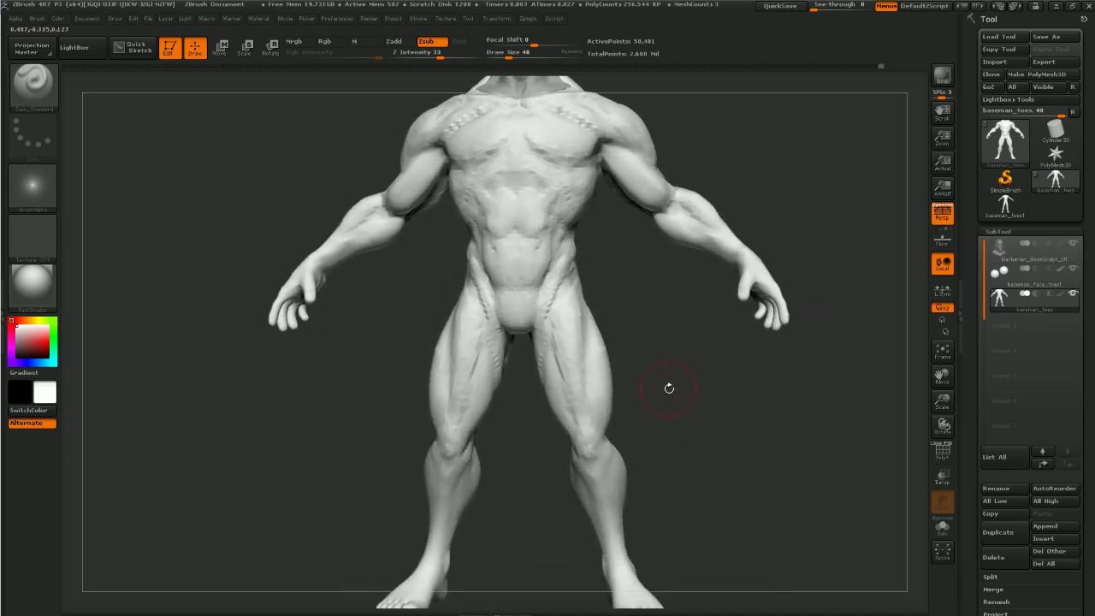
mouse_move(552, 341)
mouse_down()
mouse_move(582, 419)
mouse_move(586, 407)
mouse_up()
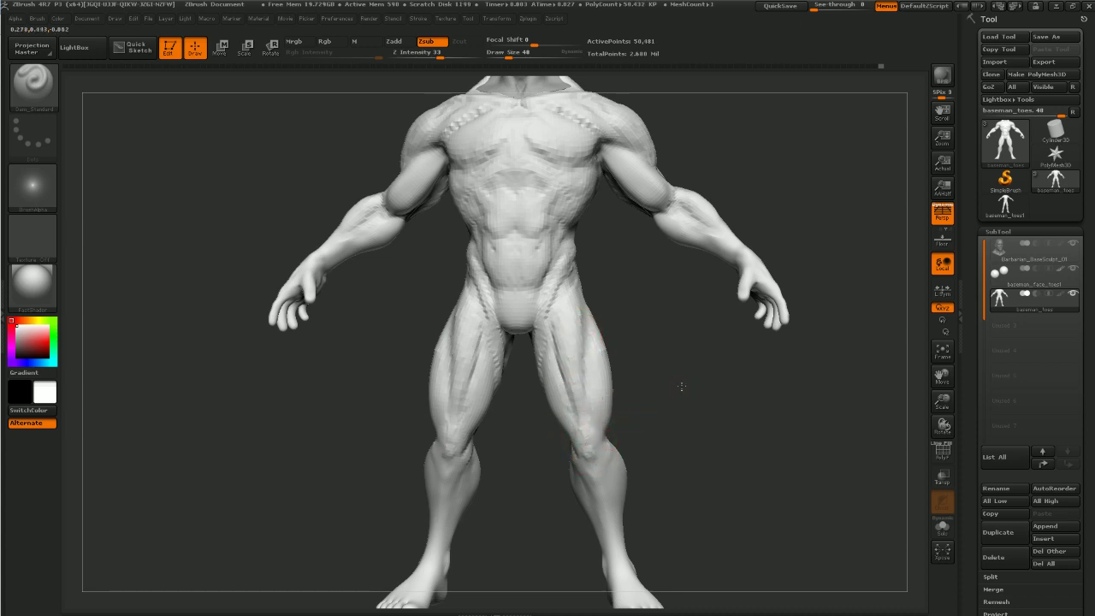
drag(682, 386, 611, 435)
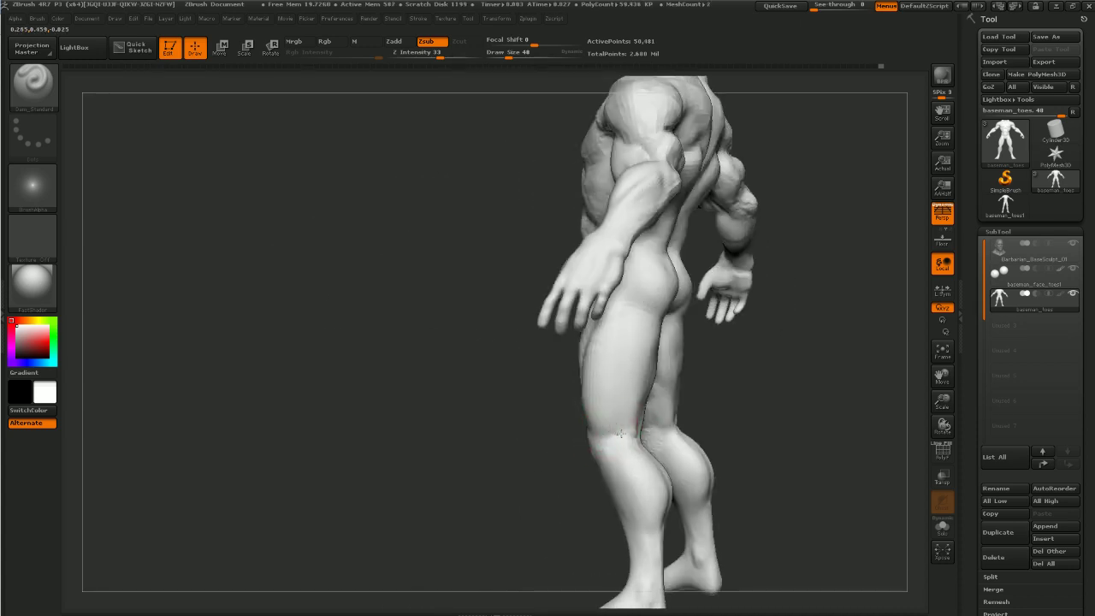
mouse_move(727, 435)
mouse_down()
mouse_move(631, 445)
mouse_move(633, 433)
mouse_up()
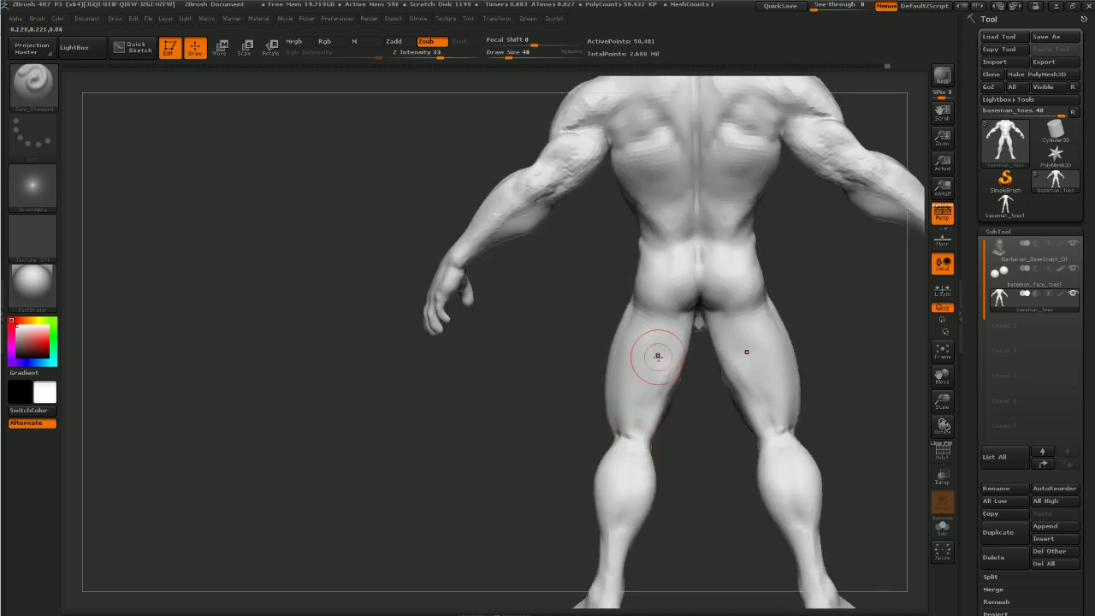
key(shift)
mouse_move(675, 462)
mouse_down()
mouse_move(743, 458)
mouse_move(639, 453)
mouse_move(680, 498)
mouse_move(673, 490)
mouse_up()
Build up the gluteal muscles with ClayTubes strokes at draw size 52
key(b)
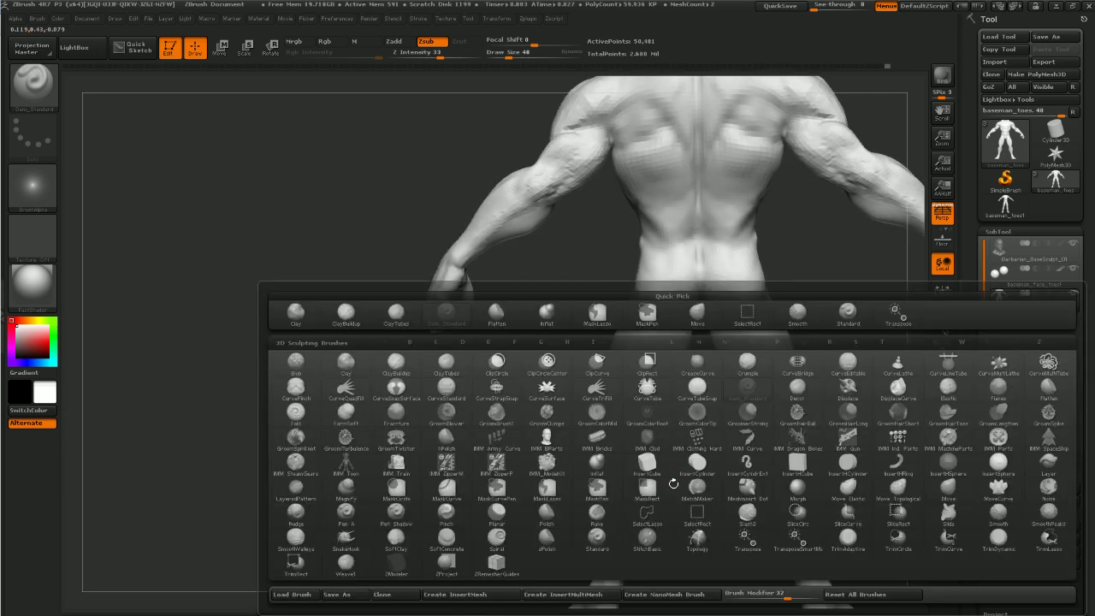
key(r)
key(q)
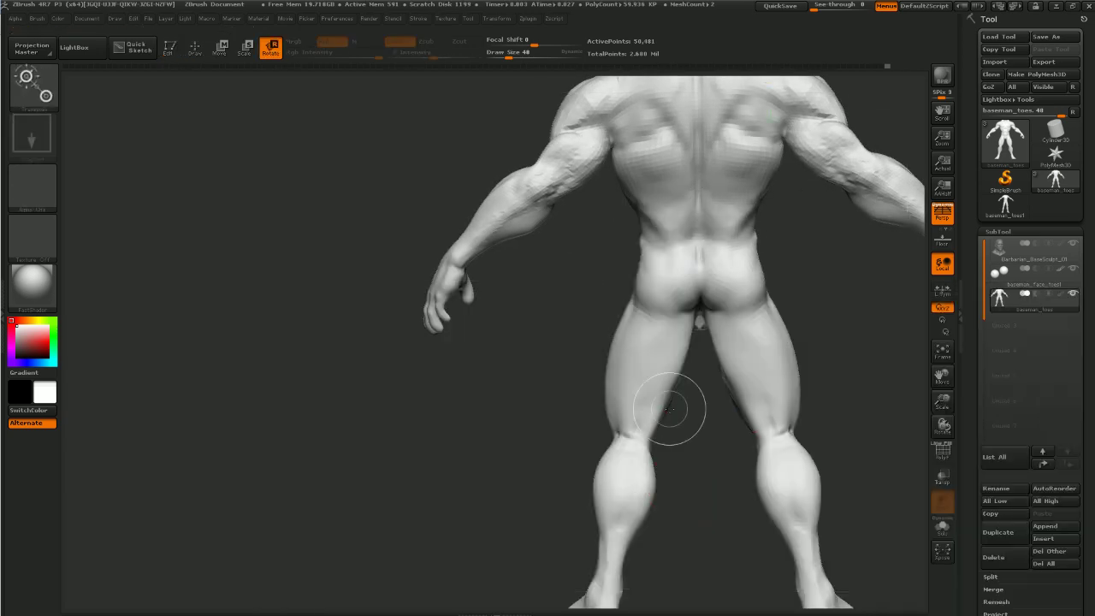
key(t)
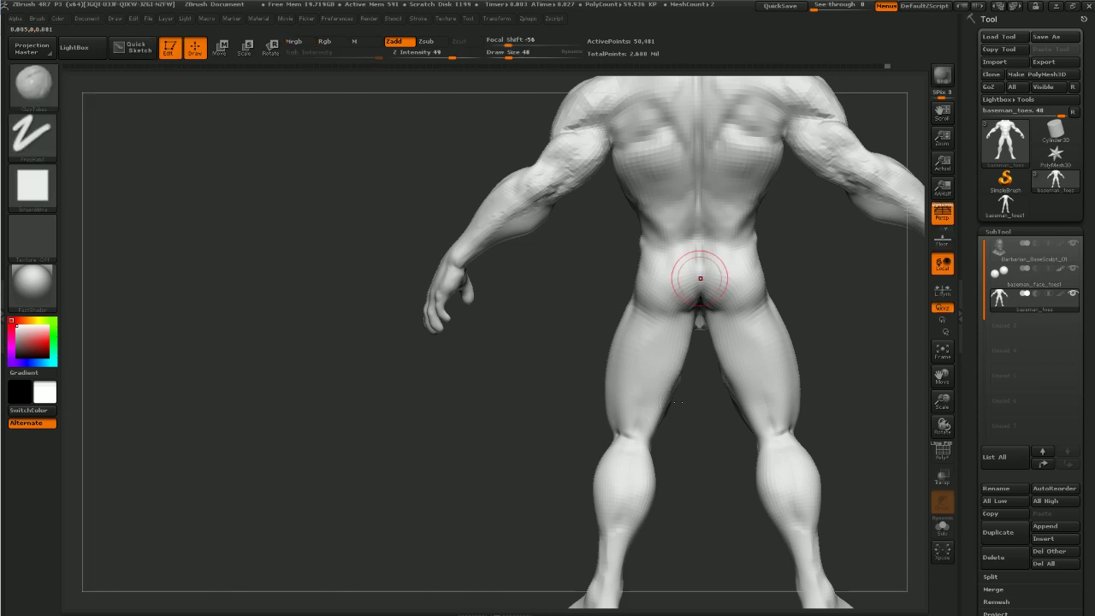
key(b)
key(c)
key(t)
right_drag(690, 356, 632, 268)
mouse_move(673, 294)
mouse_down()
mouse_move(680, 306)
mouse_move(667, 315)
mouse_move(727, 308)
mouse_move(685, 305)
mouse_move(695, 296)
mouse_move(663, 302)
mouse_move(672, 262)
mouse_move(667, 310)
mouse_move(666, 289)
mouse_move(646, 298)
mouse_move(656, 328)
mouse_up()
drag(548, 351, 595, 349)
mouse_move(631, 318)
mouse_down()
mouse_move(655, 275)
mouse_move(643, 325)
mouse_move(631, 293)
mouse_move(643, 261)
mouse_move(622, 242)
mouse_move(640, 246)
mouse_up()
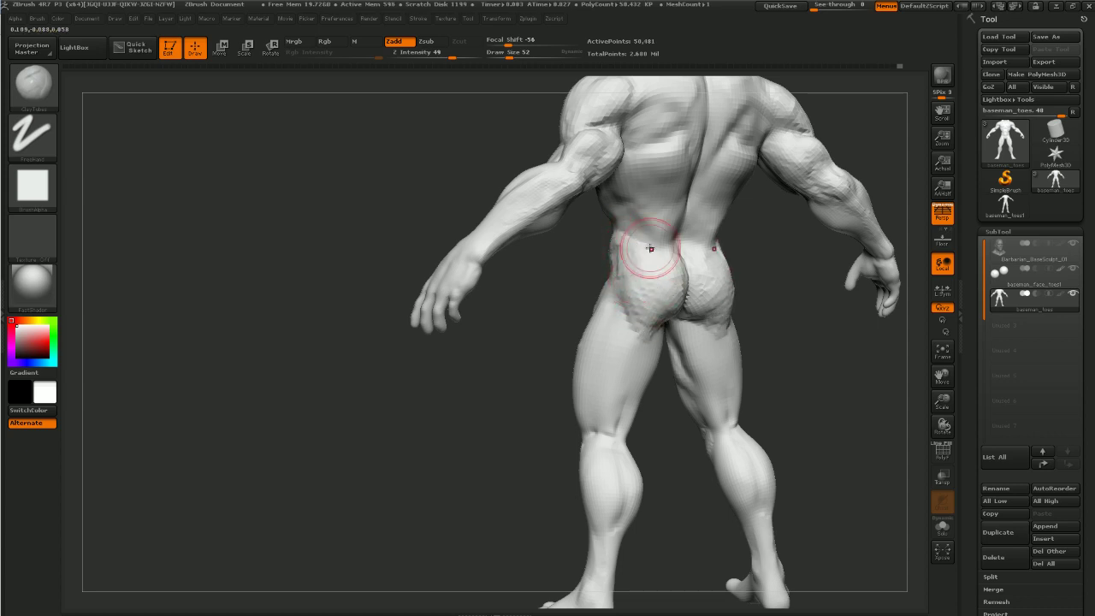
Add clay to the lower back above the glutes and smooth it into the surrounding surface
drag(572, 296, 528, 273)
drag(678, 221, 673, 231)
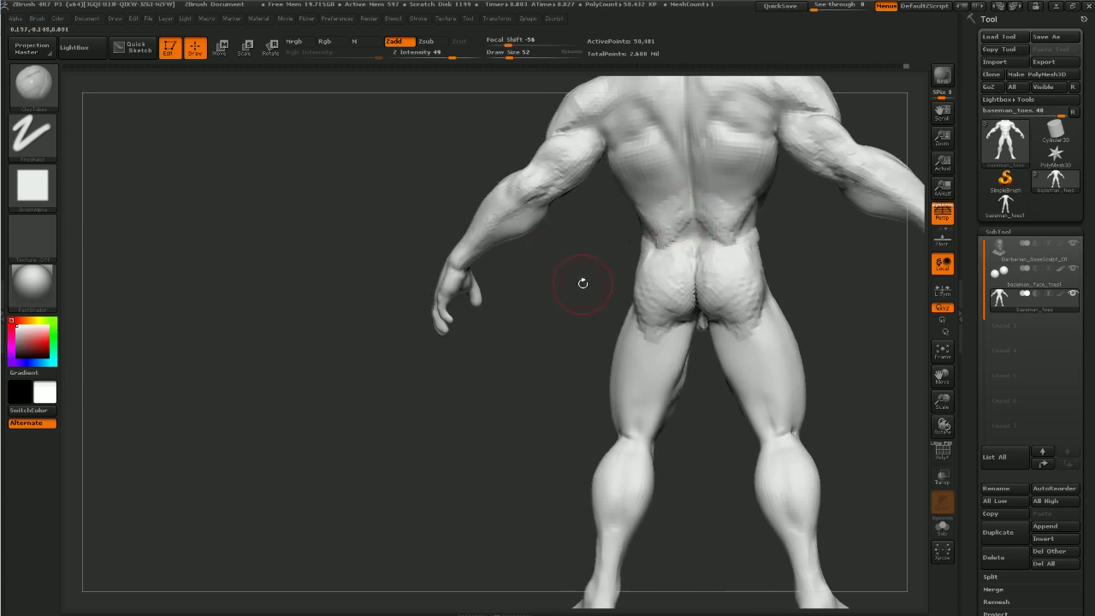
mouse_move(583, 283)
mouse_down()
mouse_move(547, 350)
mouse_move(593, 325)
mouse_up()
key(shift)
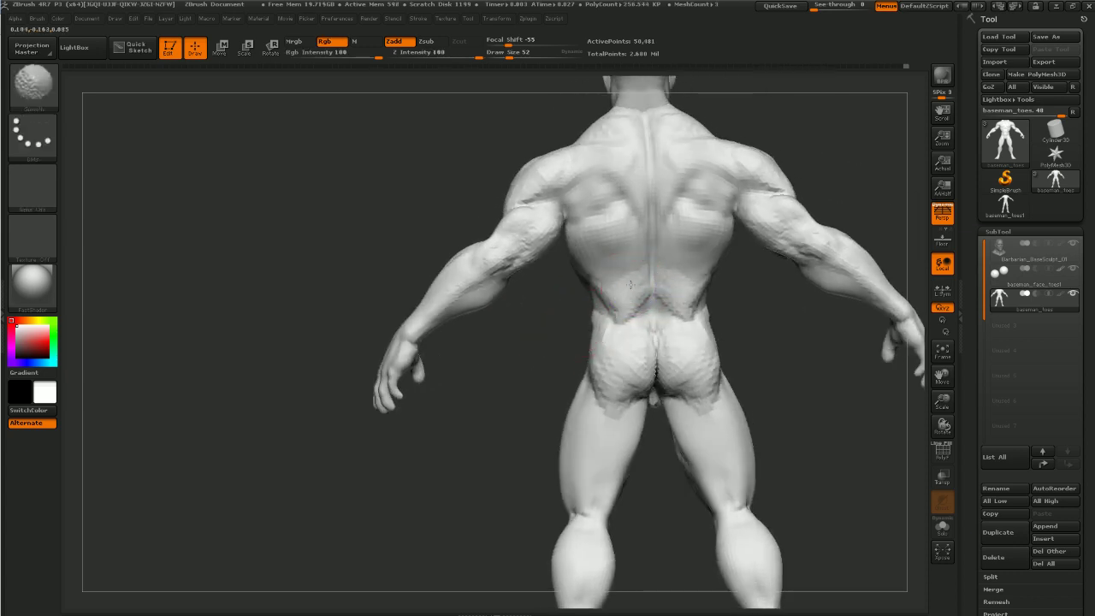
shift+drag(623, 311, 646, 295)
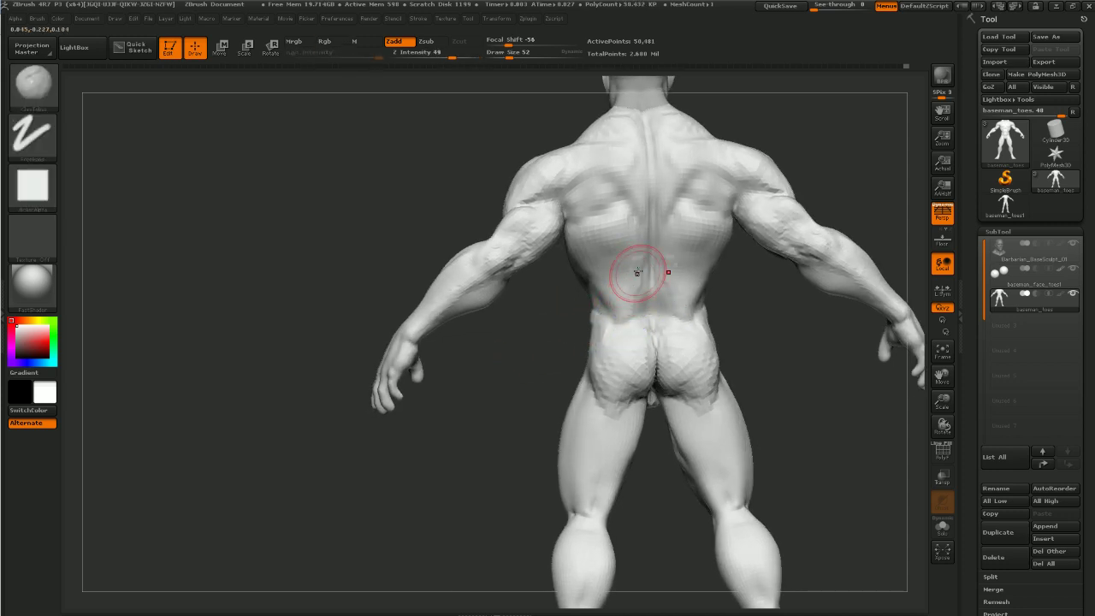
key(shift)
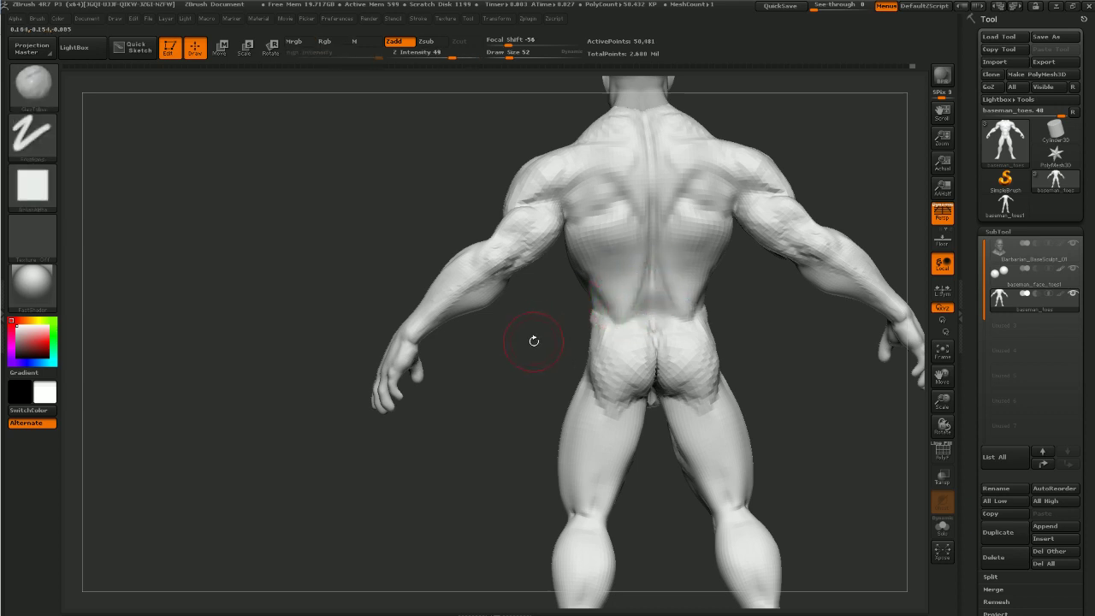
Refine the waist and front of the upper thighs with ClayTubes strokes
mouse_move(534, 342)
mouse_down()
mouse_move(699, 320)
mouse_move(596, 341)
mouse_up()
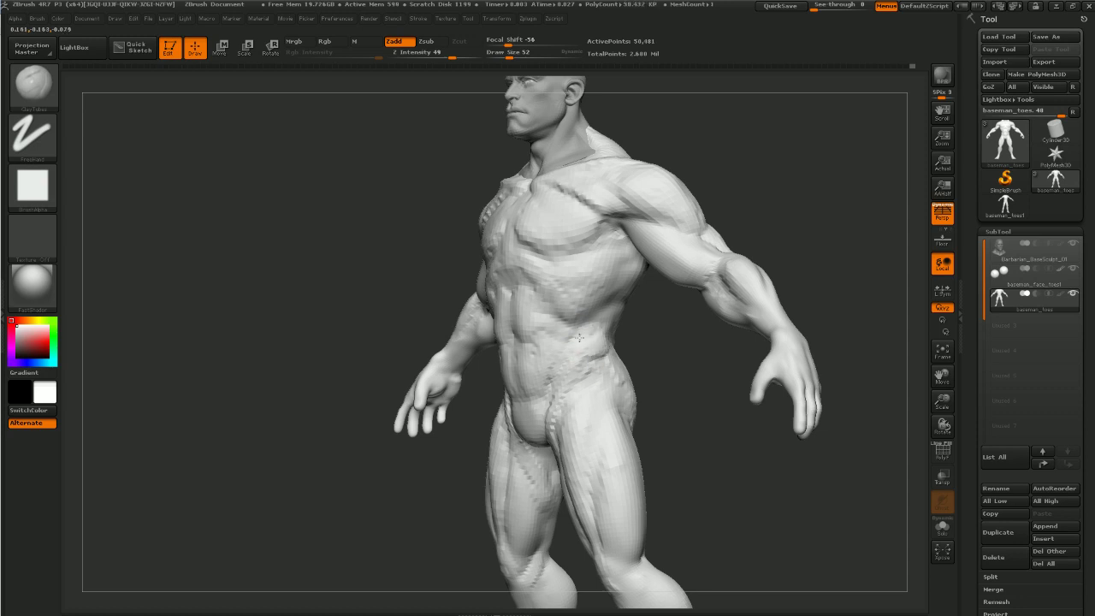
drag(427, 503, 525, 403)
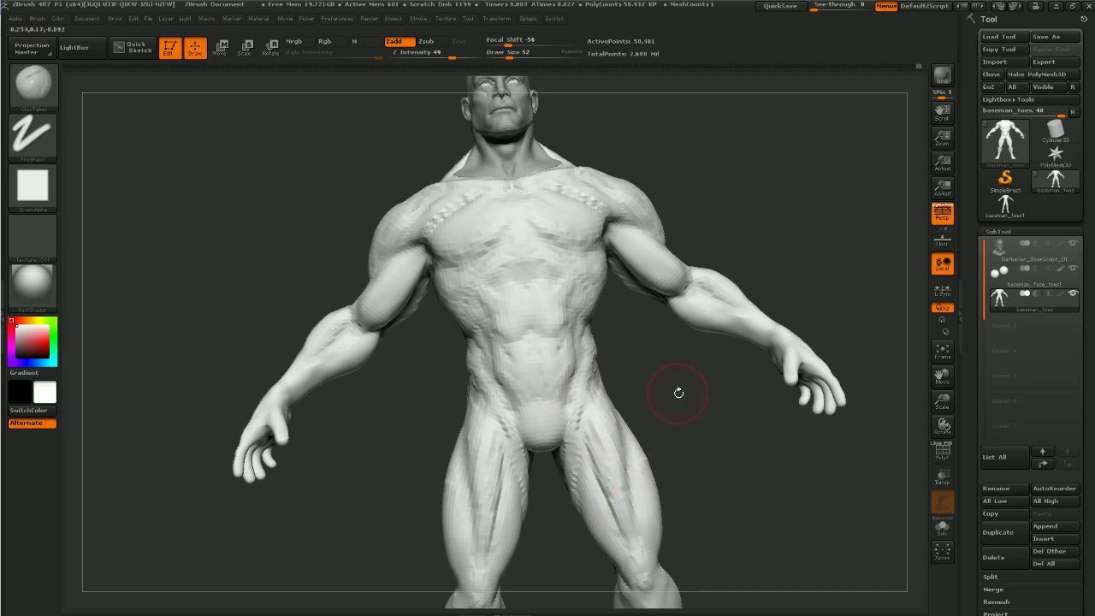
mouse_move(679, 391)
mouse_down()
mouse_move(670, 448)
mouse_move(662, 430)
mouse_up()
drag(395, 409, 459, 403)
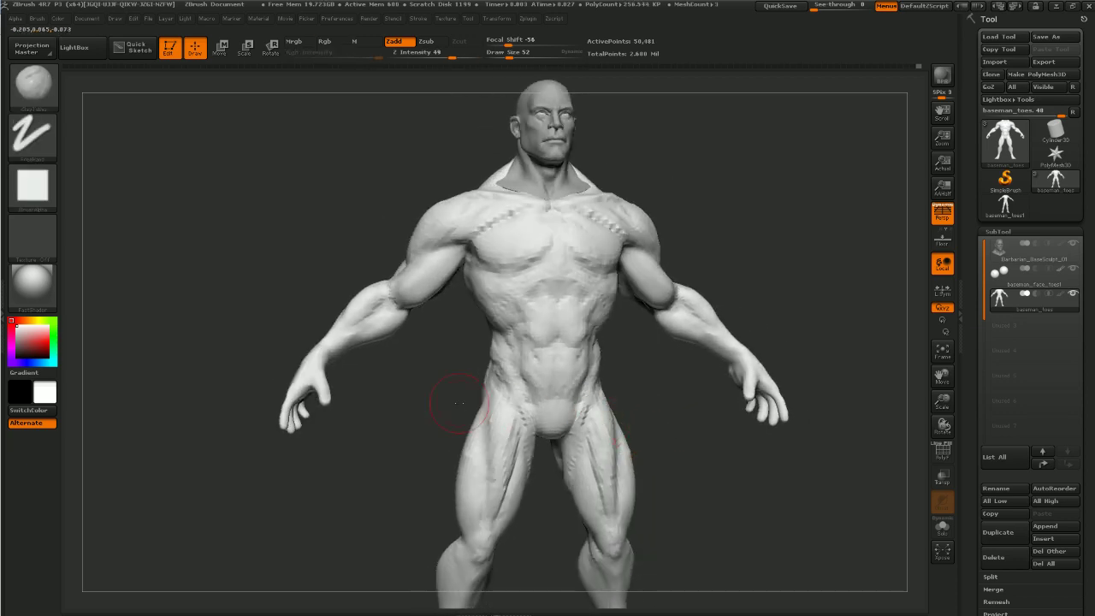
Change the model's material to the skin-toned RS_MBShader matcap
click(30, 295)
click(152, 458)
mouse_move(905, 242)
mouse_down()
mouse_move(861, 237)
mouse_move(920, 243)
mouse_up()
click(33, 288)
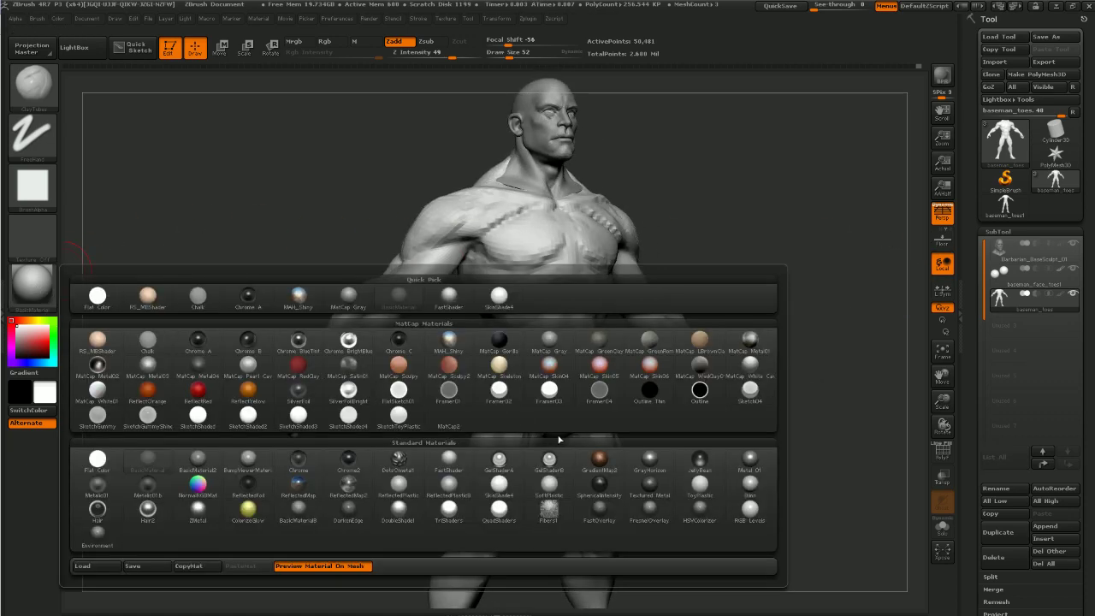
click(98, 342)
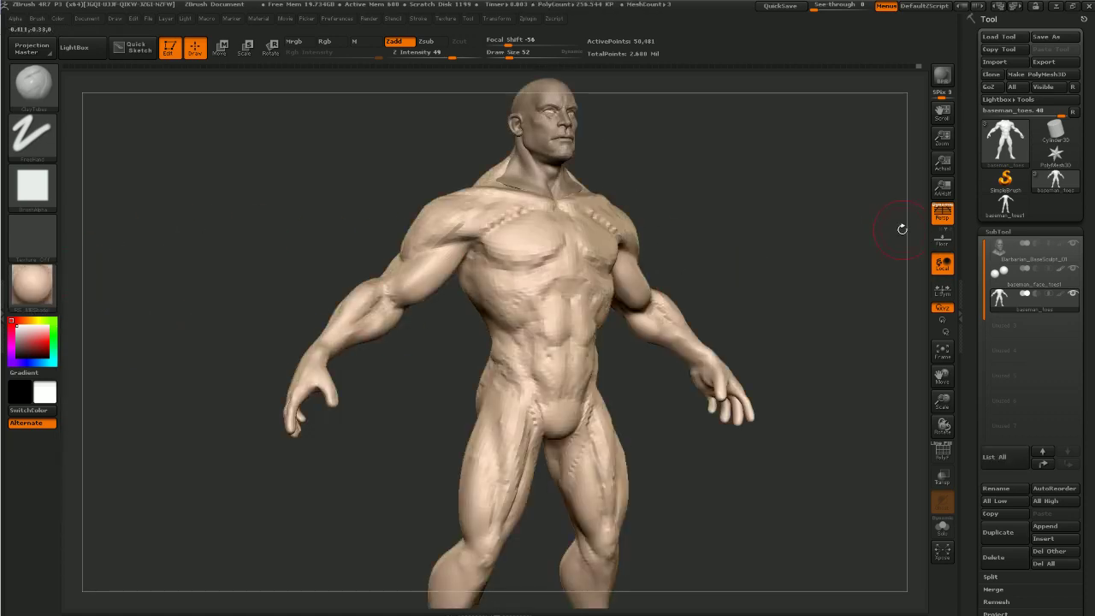
drag(902, 229, 817, 237)
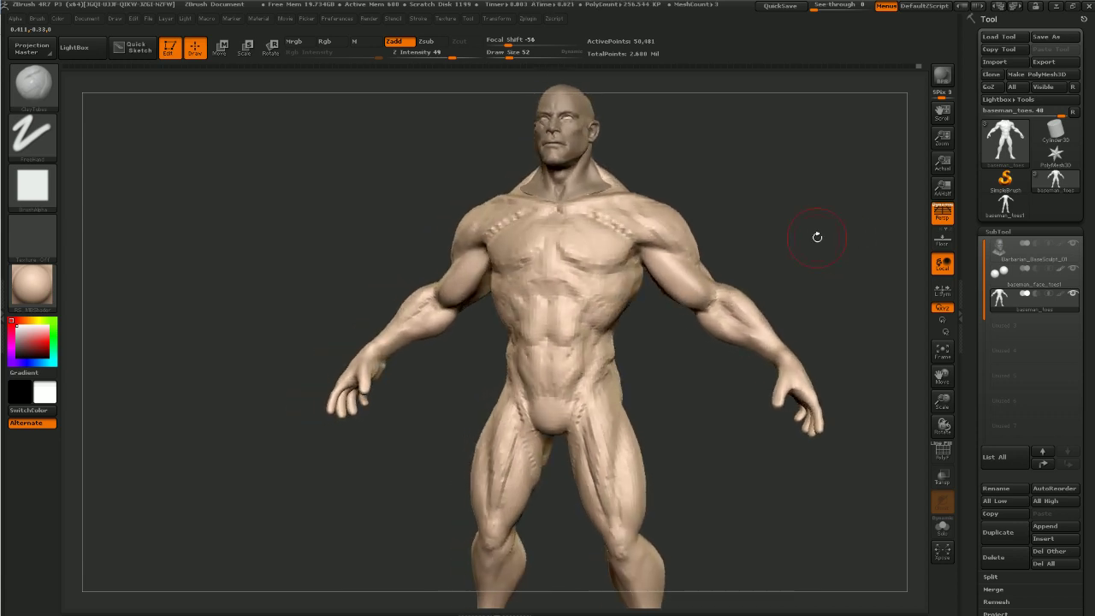
Try to reshape the outer chest near the armpit with the Move brush at draw size 112
key(b)
click(729, 250)
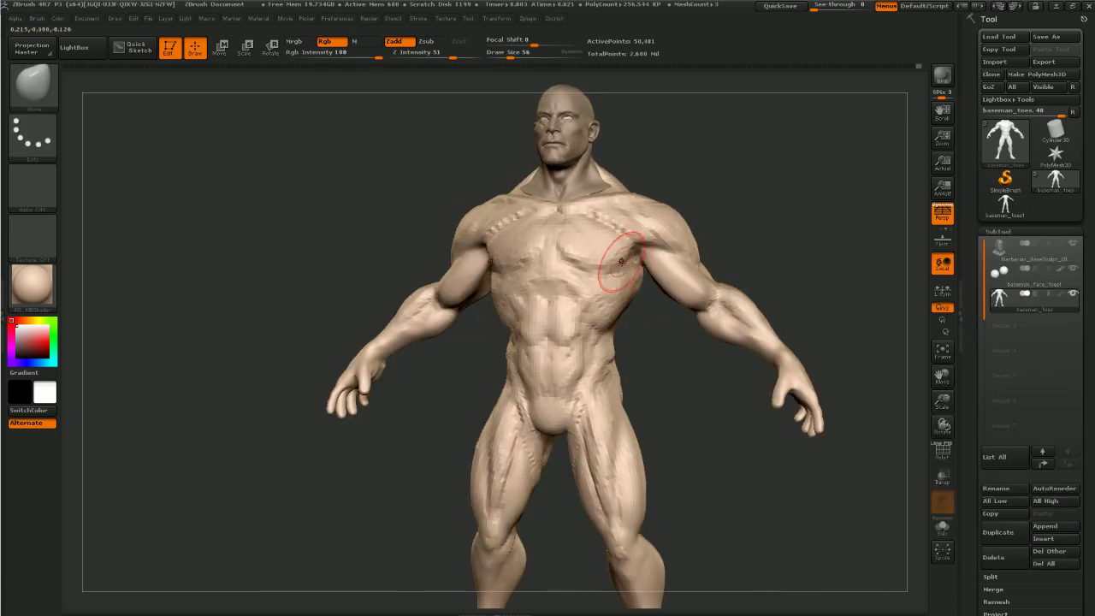
key(bracketright)
drag(620, 253, 640, 257)
key(ctrl+z)
key(ctrl+z)
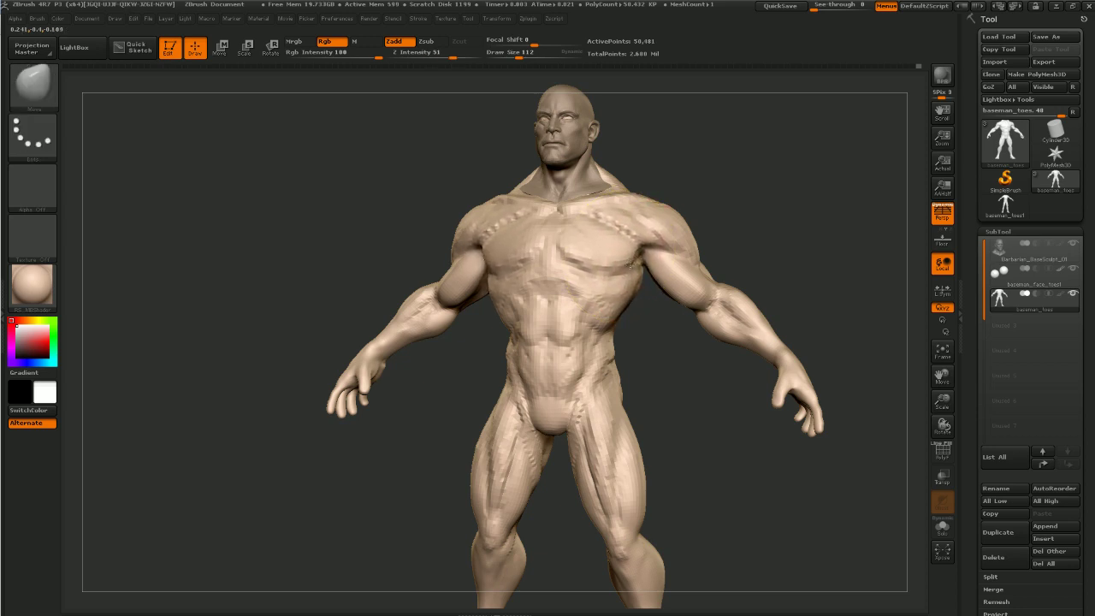
Examine the full figure from the side and back, stepping one subdivision level down and back up
drag(763, 250, 638, 246)
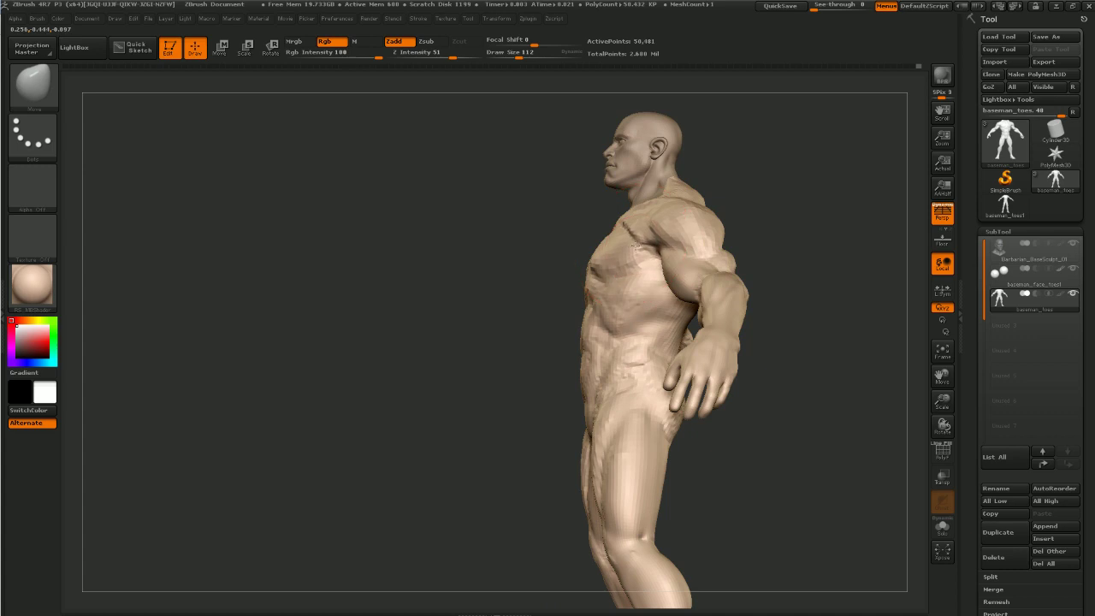
mouse_move(762, 192)
mouse_down()
mouse_move(748, 230)
mouse_move(748, 147)
mouse_move(660, 260)
mouse_move(716, 474)
mouse_move(676, 487)
mouse_move(734, 420)
mouse_move(714, 279)
mouse_up()
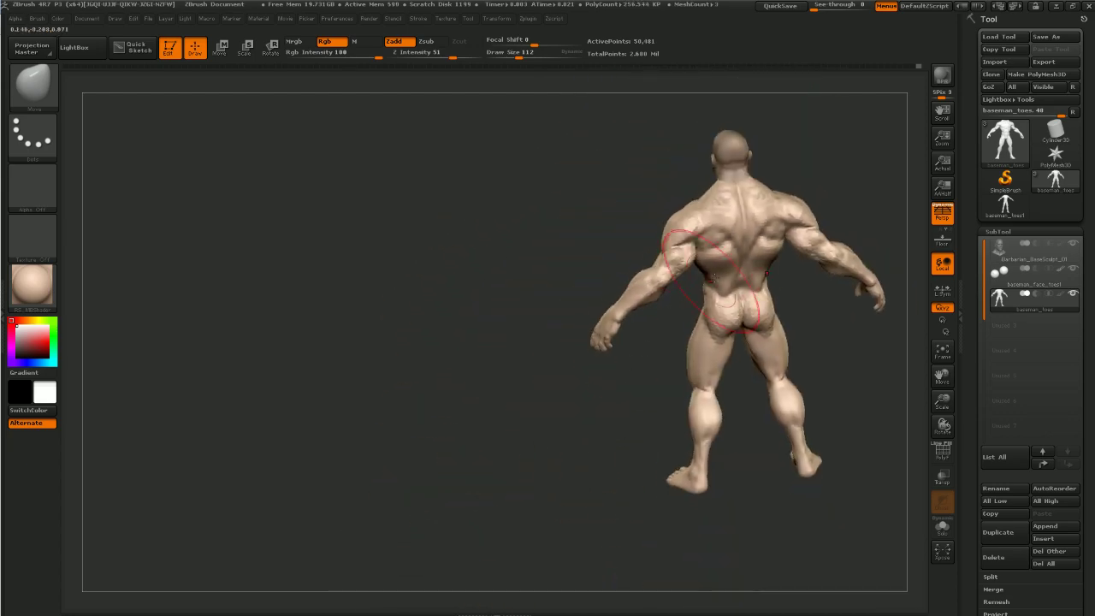
mouse_move(714, 323)
right_down()
mouse_move(761, 342)
mouse_move(729, 369)
mouse_move(773, 325)
mouse_move(702, 299)
mouse_move(758, 315)
mouse_move(800, 280)
mouse_move(753, 242)
mouse_move(722, 272)
mouse_move(767, 252)
mouse_move(755, 279)
mouse_move(723, 301)
mouse_move(684, 295)
right_up()
key(shift+d)
key(d)
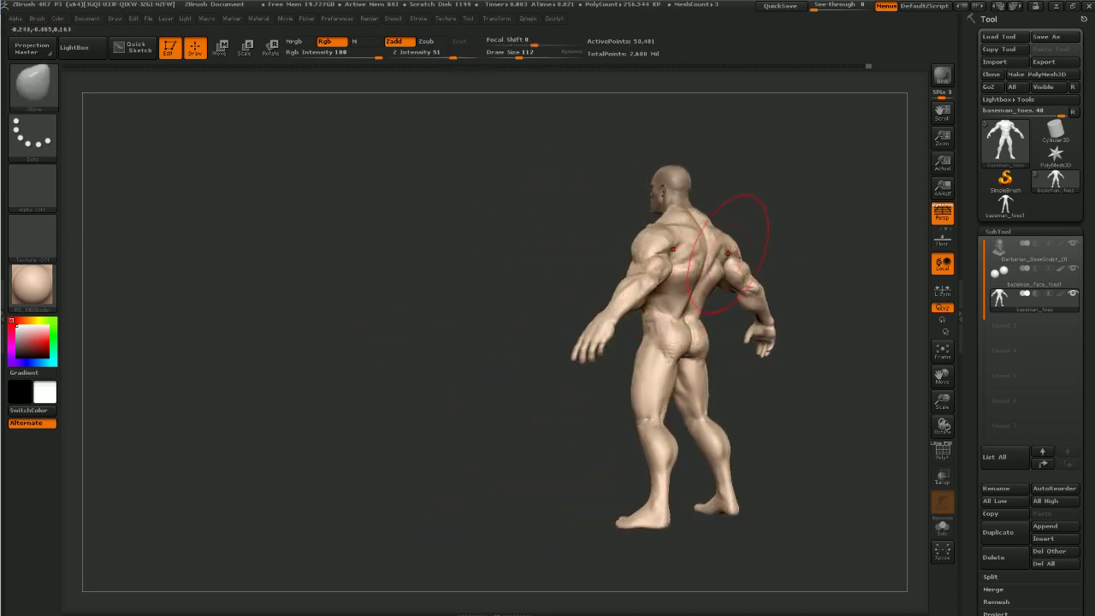
Examine the figure's back, side profile and front to compare the proportions of the torso and arms
right_drag(727, 252, 735, 335)
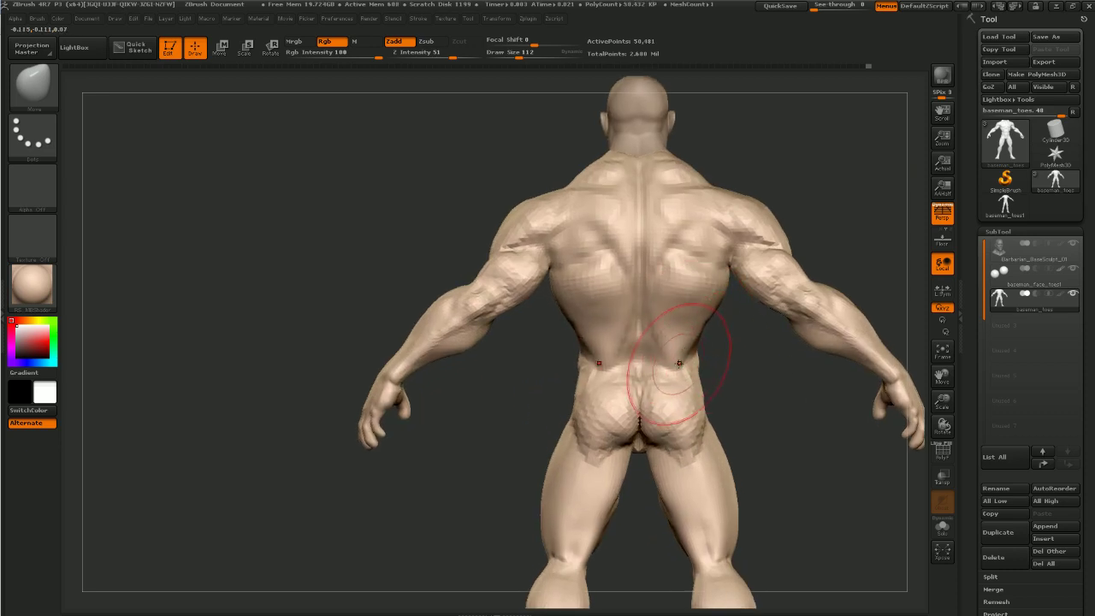
key(shift)
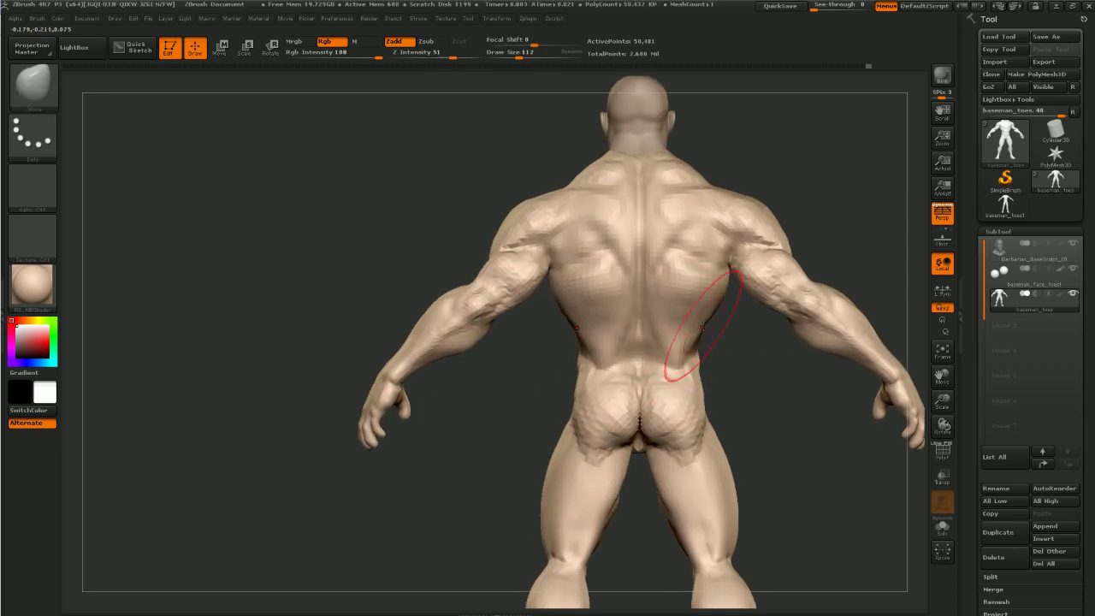
key(shift)
mouse_move(741, 371)
right_down()
mouse_move(882, 176)
mouse_move(727, 249)
mouse_move(710, 232)
right_up()
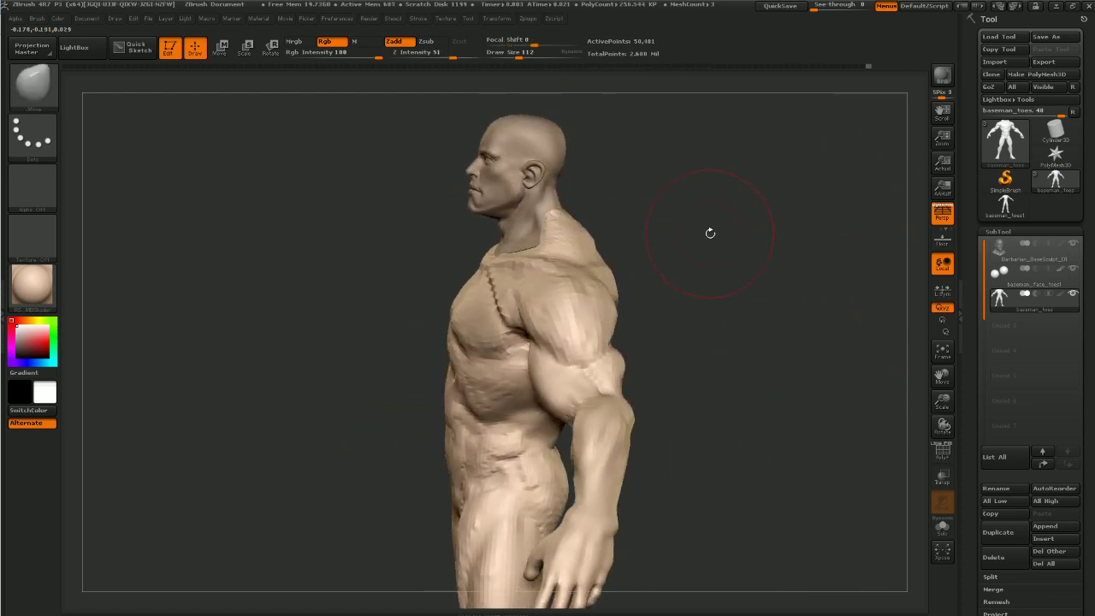
right_drag(555, 212, 685, 272)
shift+drag(467, 307, 449, 289)
shift+drag(681, 230, 745, 217)
mouse_move(774, 272)
right_down()
mouse_move(770, 247)
mouse_move(773, 262)
mouse_move(801, 270)
mouse_move(791, 275)
right_up()
Try to reshape the lower pectorals with the Move brush at draw size 112
key(ctrl)
right_drag(404, 373, 452, 342)
drag(452, 335, 453, 331)
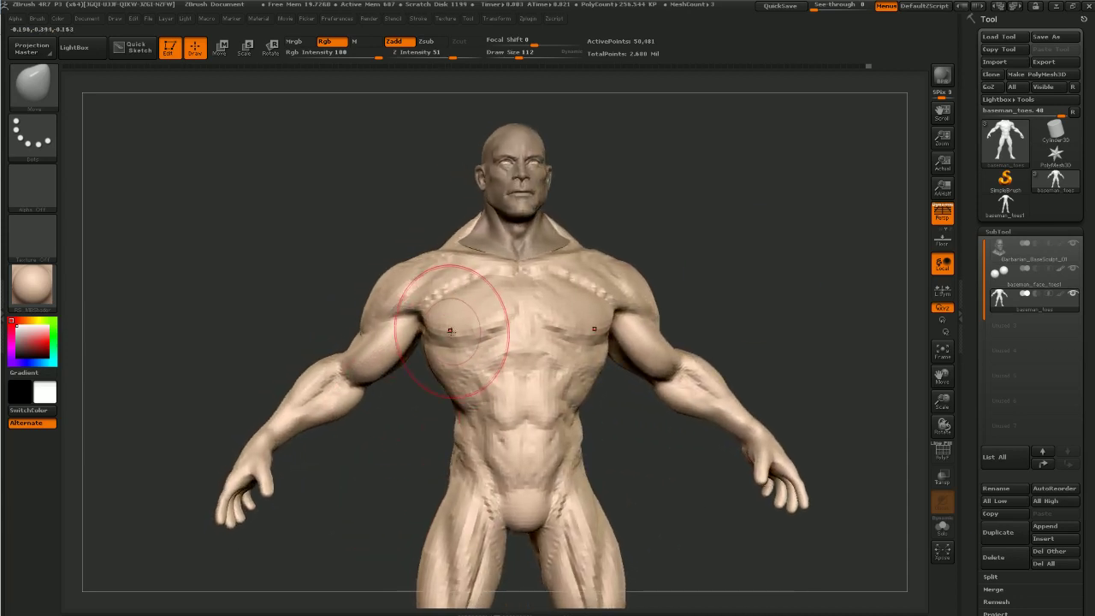
key(ctrl+z)
key(ctrl+z)
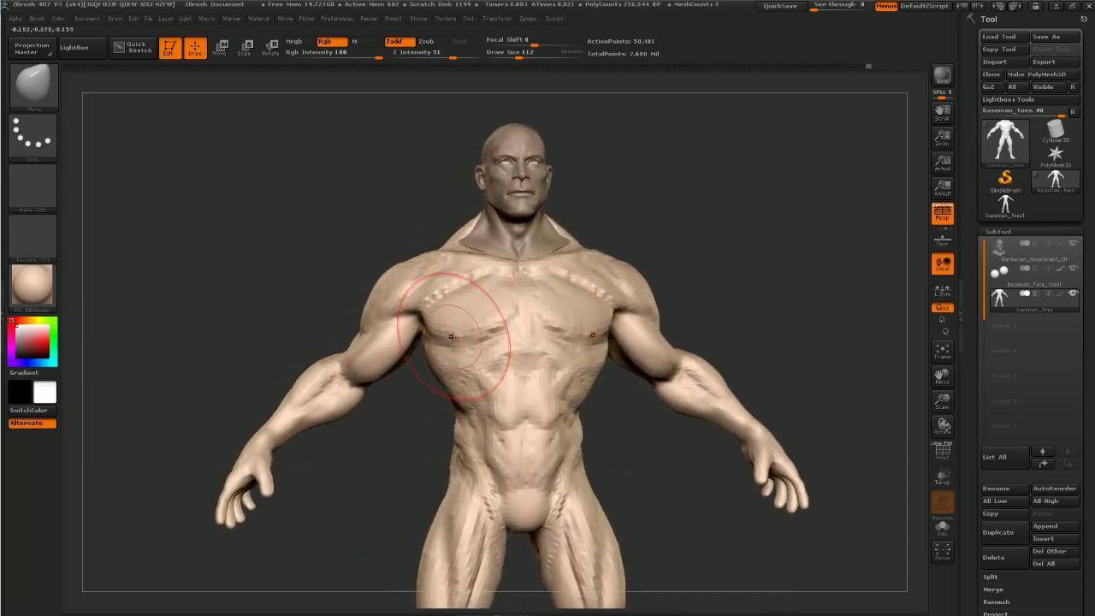
Turn off perspective distortion and refine the lower outer pectorals with the Move brush, reducing the draw size to 40, and smooth the chest
key(p)
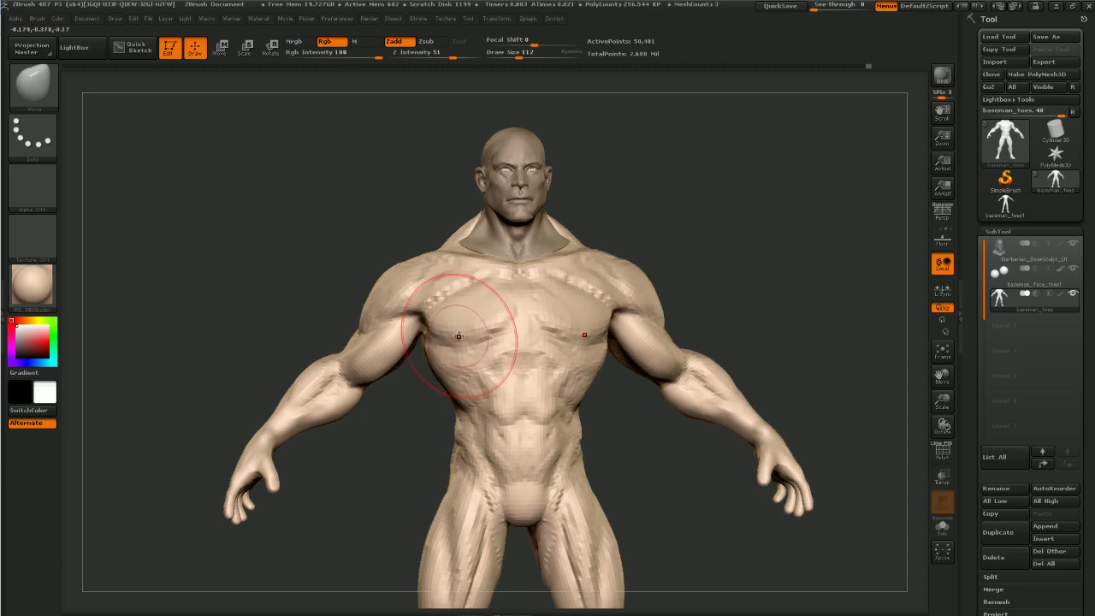
key(b)
key(m)
key(v)
key([)
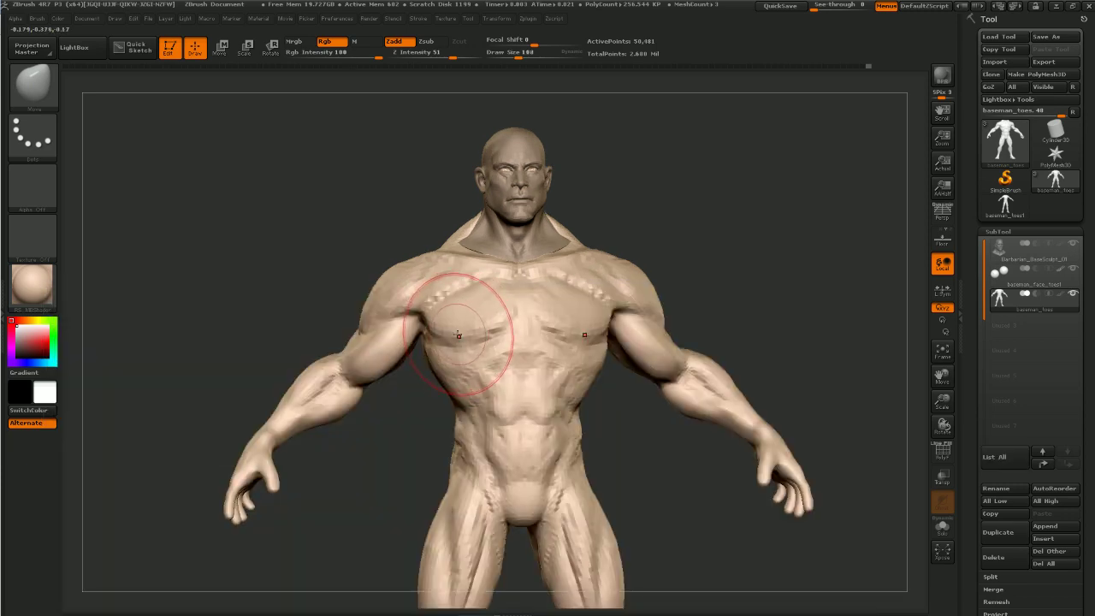
key([)
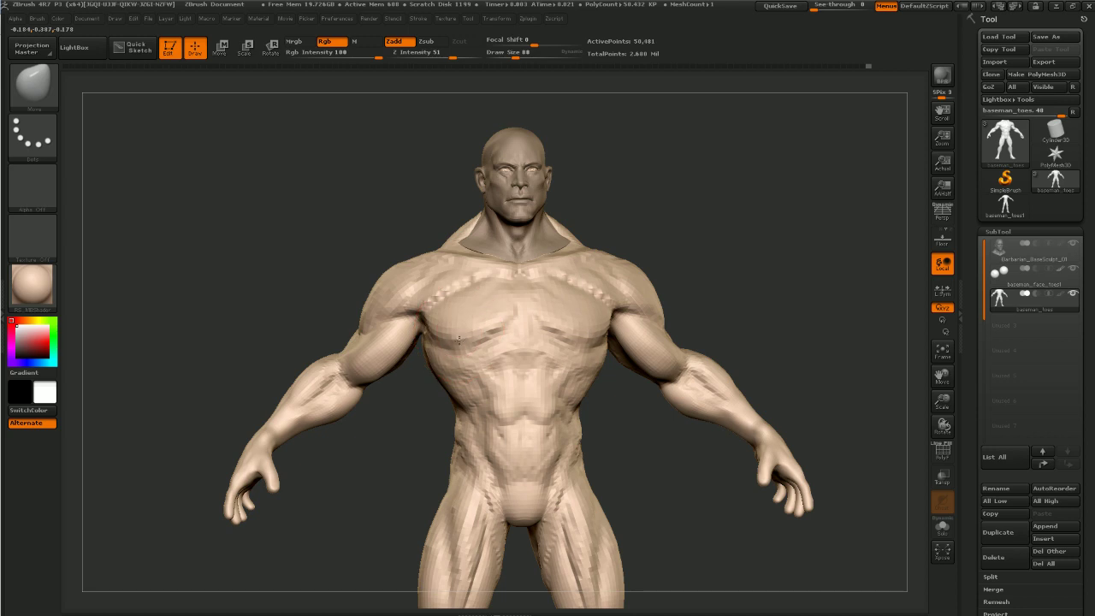
drag(460, 339, 448, 344)
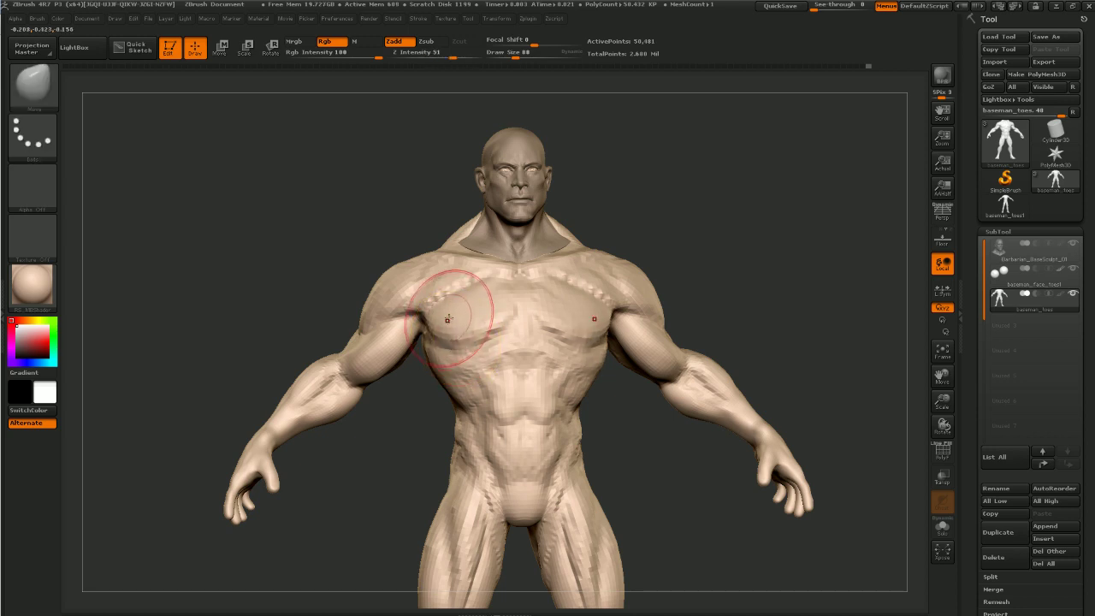
key([)
key([)
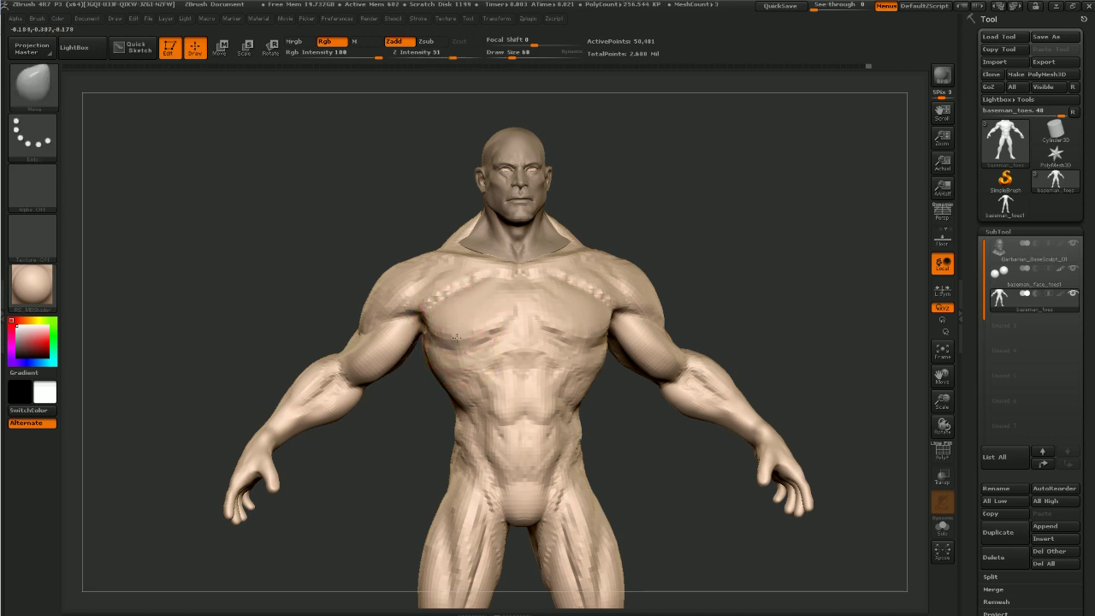
drag(454, 339, 450, 329)
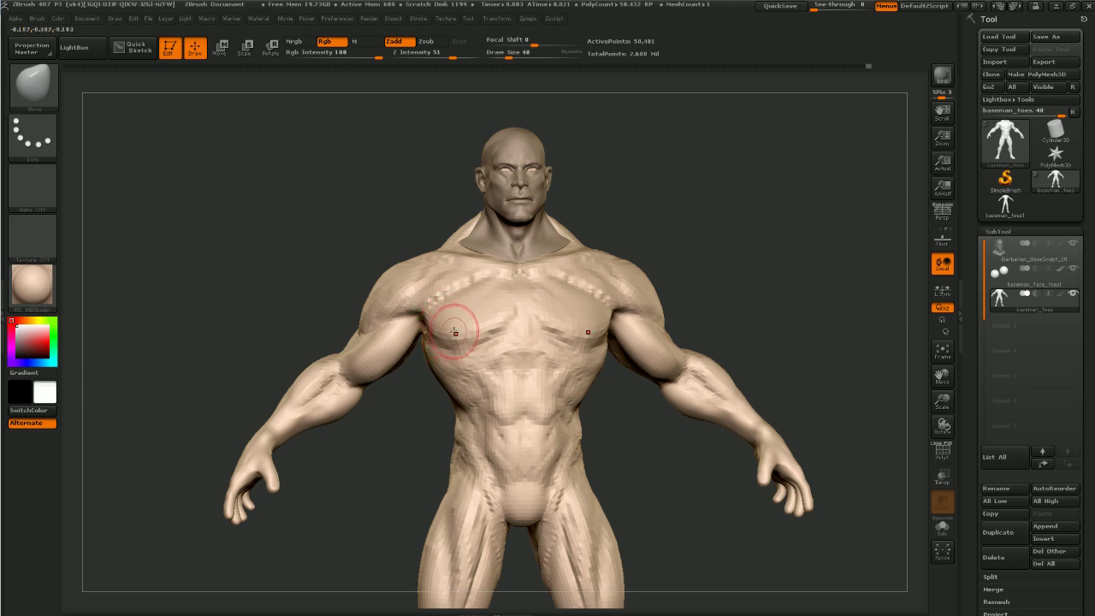
mouse_move(463, 313)
shift+mouse_down()
mouse_move(486, 299)
mouse_move(486, 310)
shift+mouse_up()
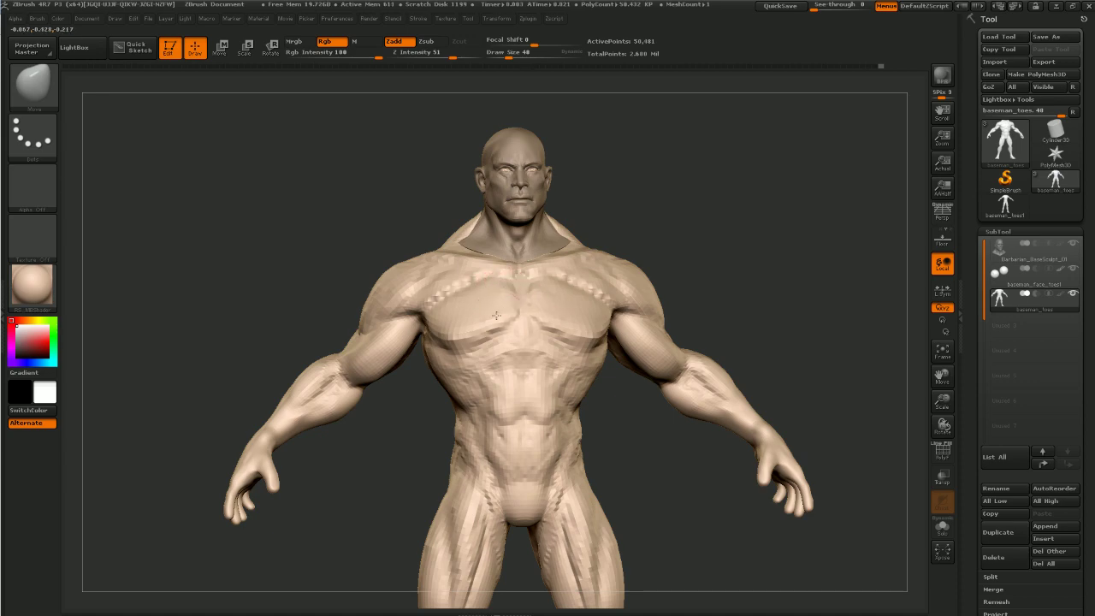
Lasso-mask both hands up to the wrists, soften the mask edge and invert it to leave only the hands editable
mouse_move(800, 205)
mouse_down()
mouse_move(764, 211)
mouse_move(744, 250)
mouse_move(788, 305)
mouse_move(761, 291)
mouse_move(755, 306)
mouse_move(749, 300)
mouse_move(771, 280)
mouse_move(745, 291)
mouse_move(774, 294)
mouse_move(762, 304)
mouse_move(784, 299)
mouse_move(746, 327)
mouse_move(752, 338)
mouse_move(776, 271)
mouse_move(797, 286)
mouse_move(797, 329)
mouse_move(778, 325)
mouse_move(763, 247)
mouse_move(787, 316)
mouse_move(652, 333)
mouse_move(702, 442)
mouse_move(650, 318)
mouse_up()
mouse_move(741, 335)
mouse_down()
mouse_move(709, 362)
mouse_move(725, 374)
mouse_move(757, 355)
mouse_up()
ctrl+click(757, 355)
ctrl+click(716, 364)
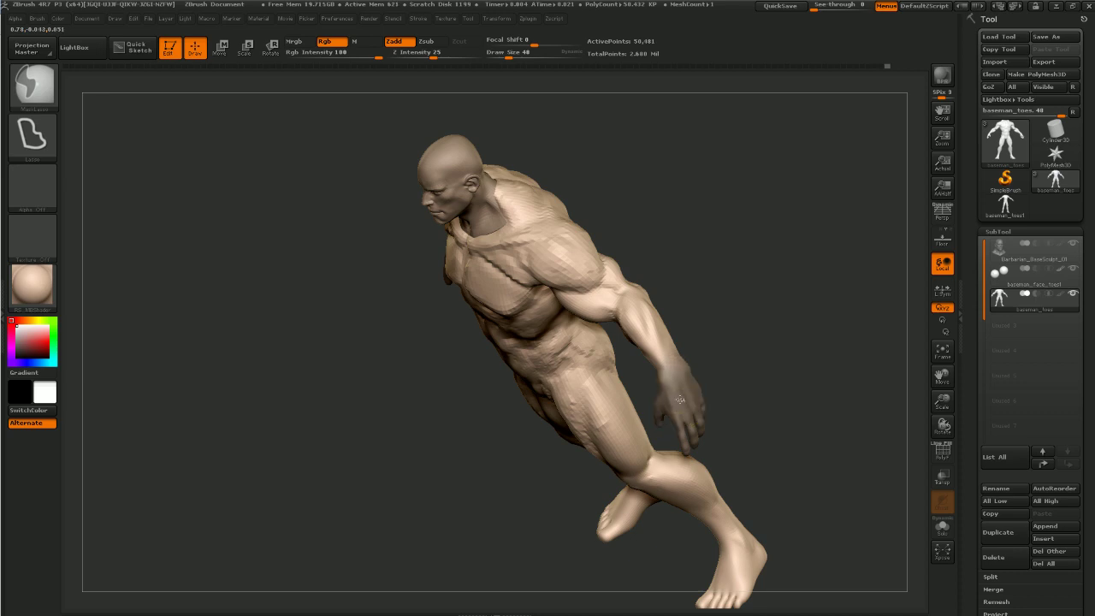
drag(725, 350, 742, 349)
ctrl+click(742, 348)
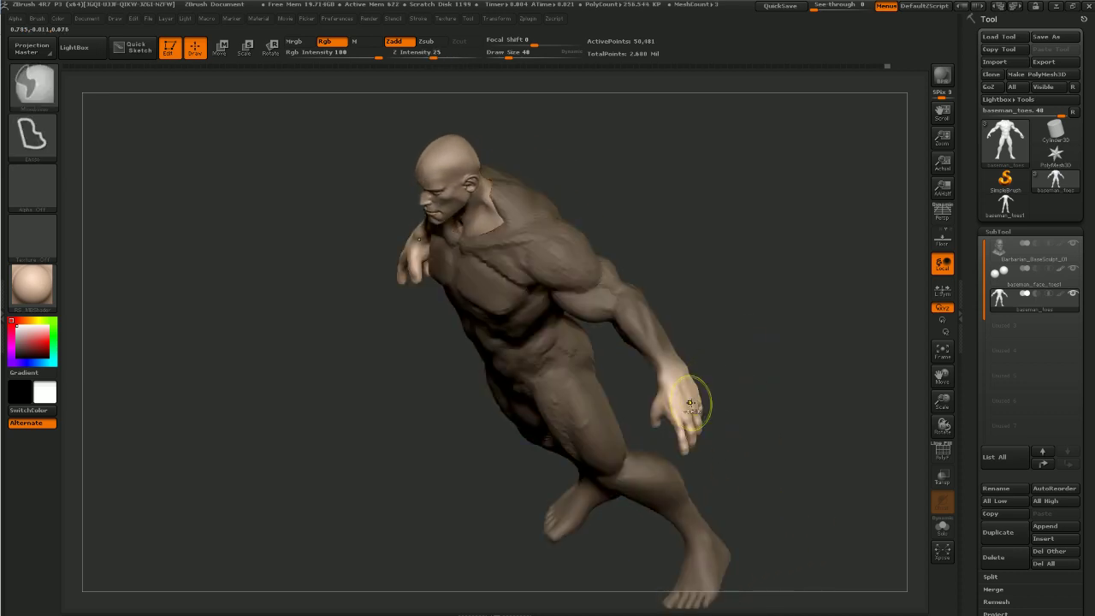
ctrl+click(706, 388)
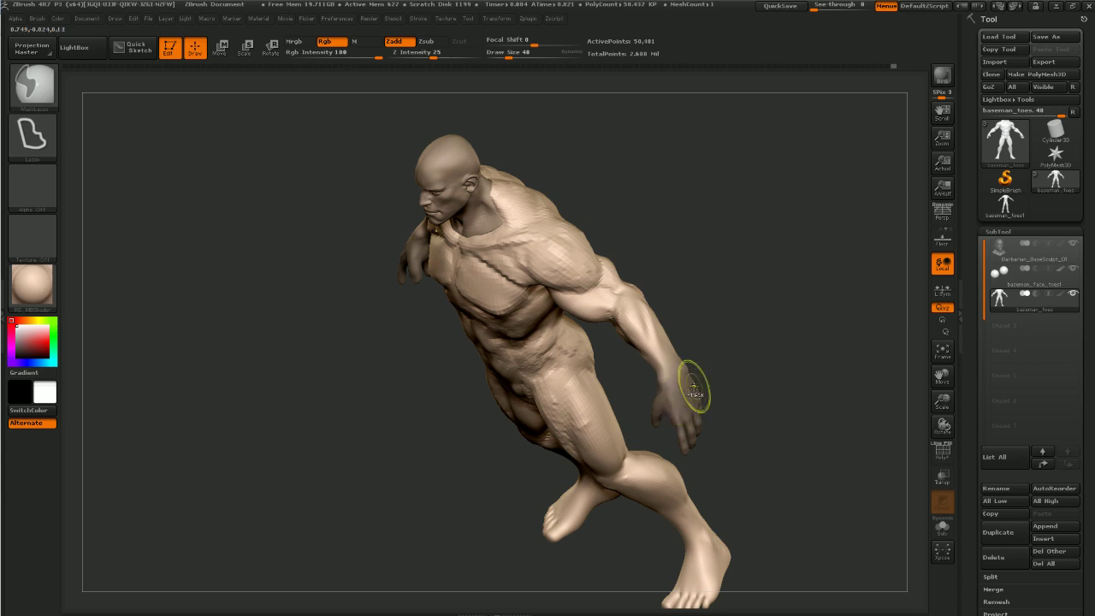
ctrl+click(694, 389)
Try to reposition and scale the unmasked hands with a Transpose line placed at the wrist
key(w)
drag(676, 370, 713, 359)
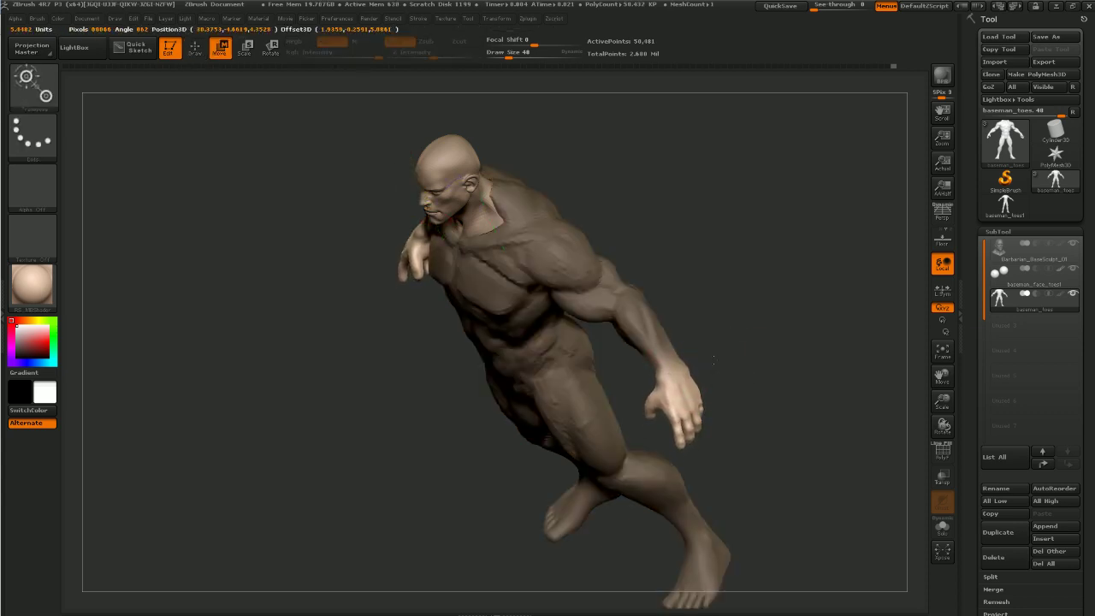
drag(792, 363, 709, 354)
key(e)
mouse_move(732, 298)
mouse_down()
mouse_move(797, 269)
mouse_move(761, 291)
mouse_move(770, 315)
mouse_move(746, 333)
mouse_up()
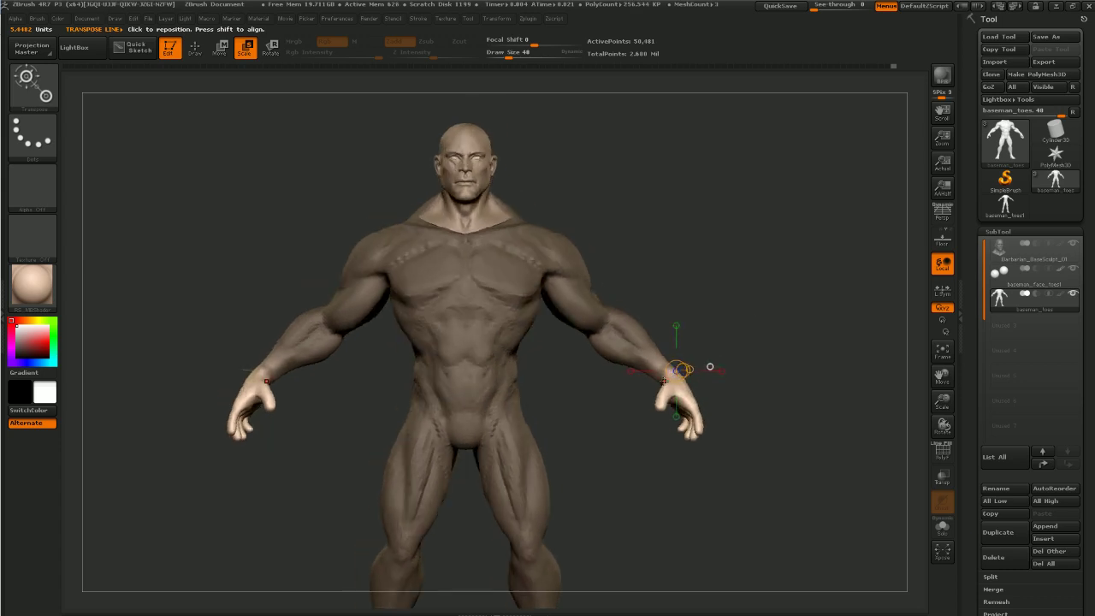
drag(664, 381, 618, 420)
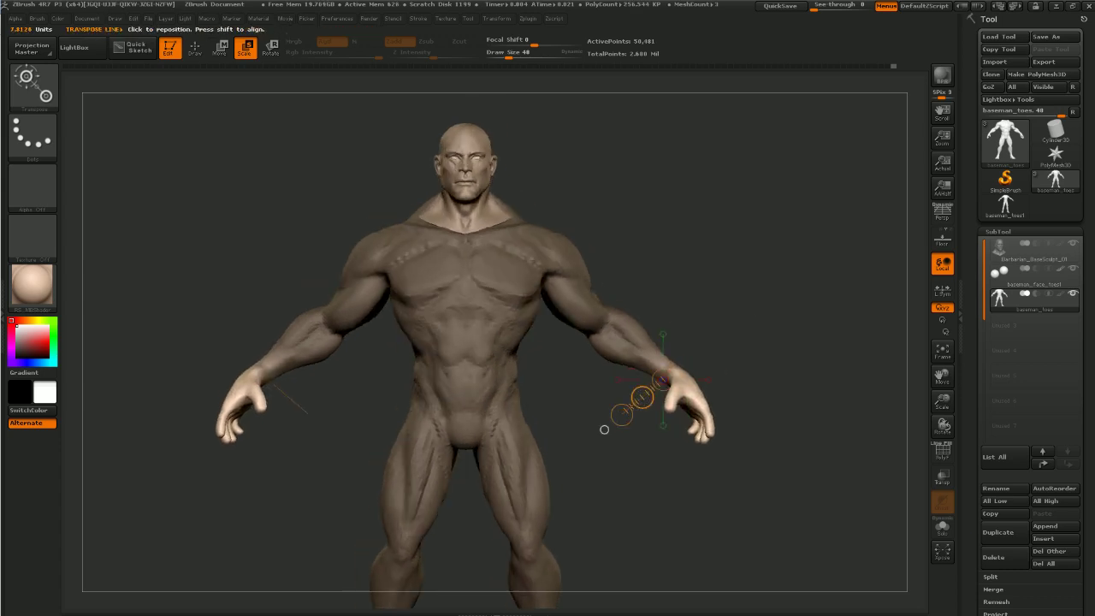
key(ctrl+z)
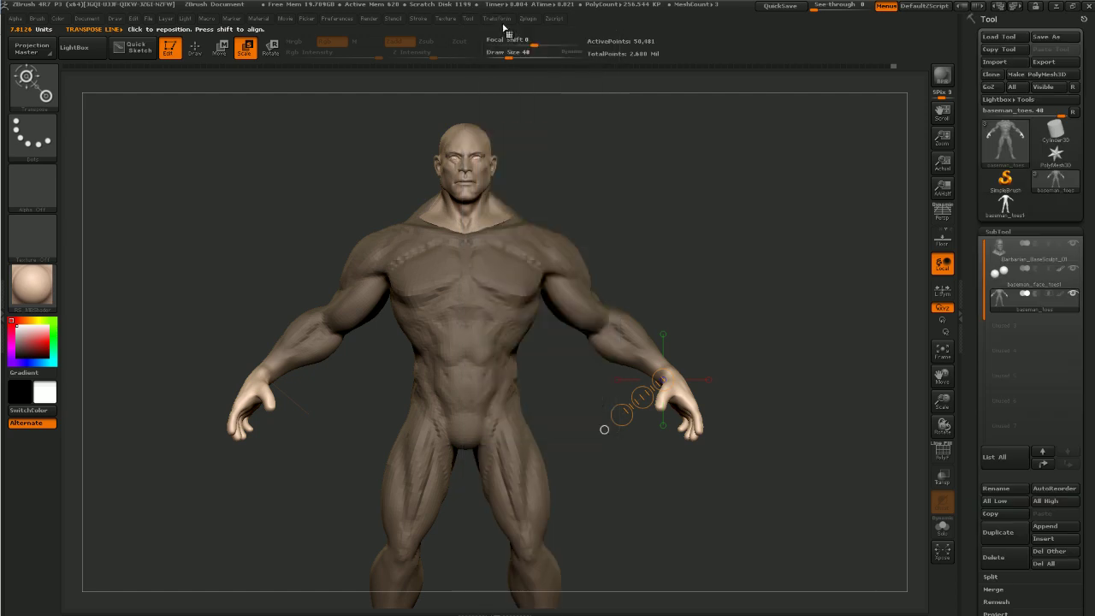
Toggle the >M< symmetry option and retry moving the hands with the Transpose line, returning to Draw mode
mouse_move(498, 18)
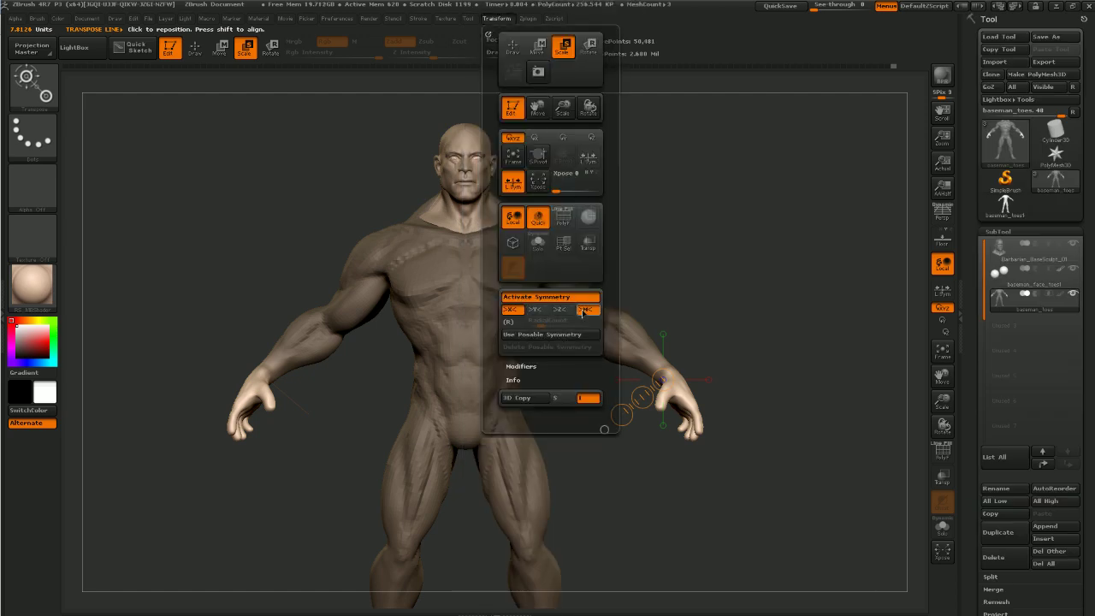
mouse_move(623, 414)
mouse_down()
mouse_move(628, 398)
mouse_move(616, 394)
mouse_up()
key(ctrl+z)
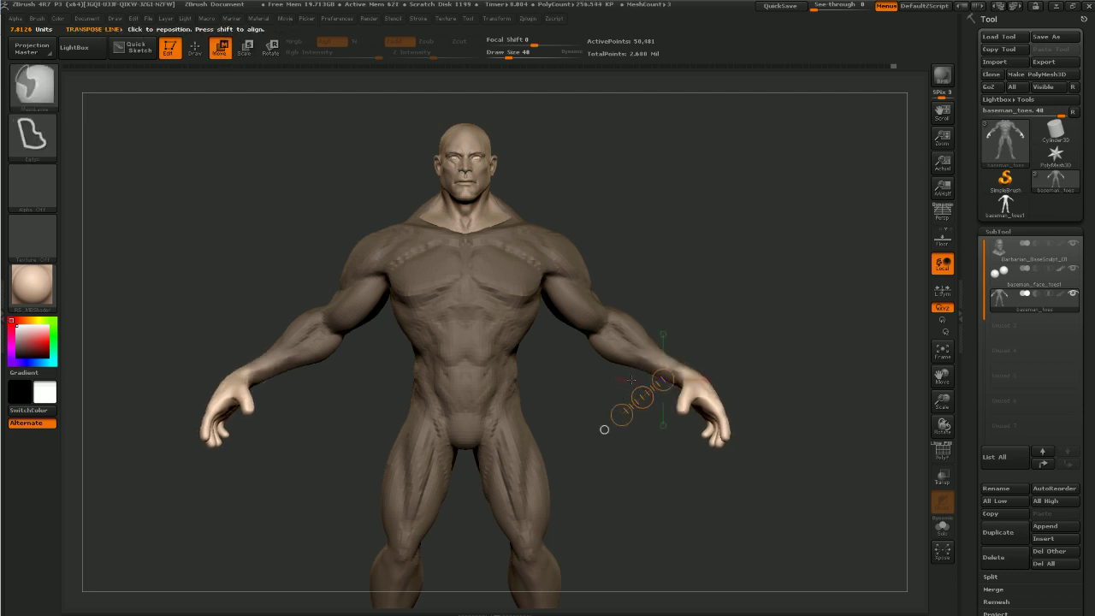
key(ctrl+z)
click(494, 21)
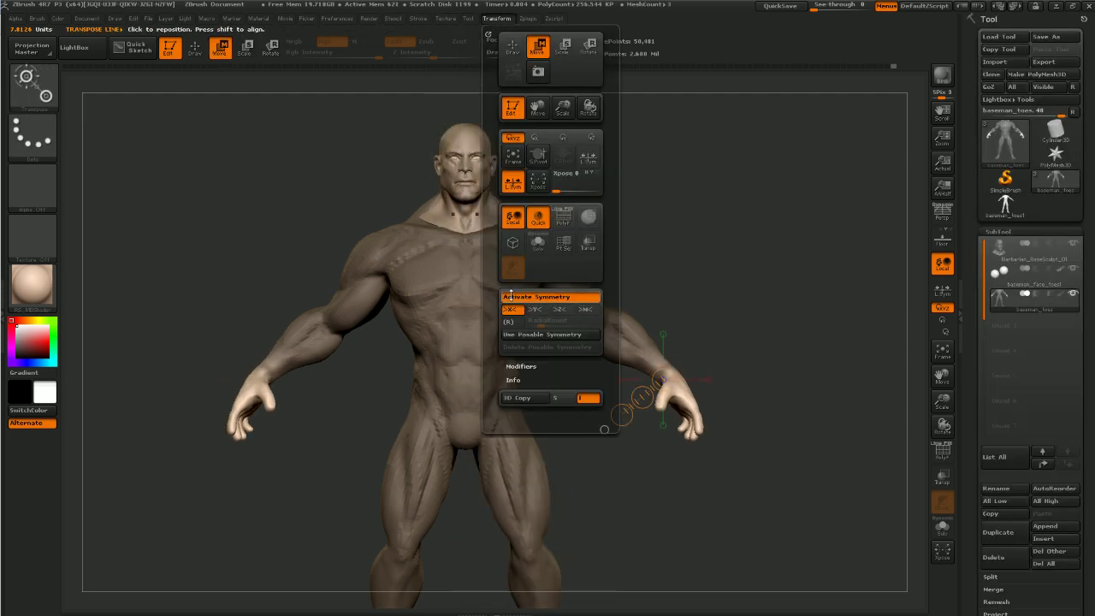
click(586, 310)
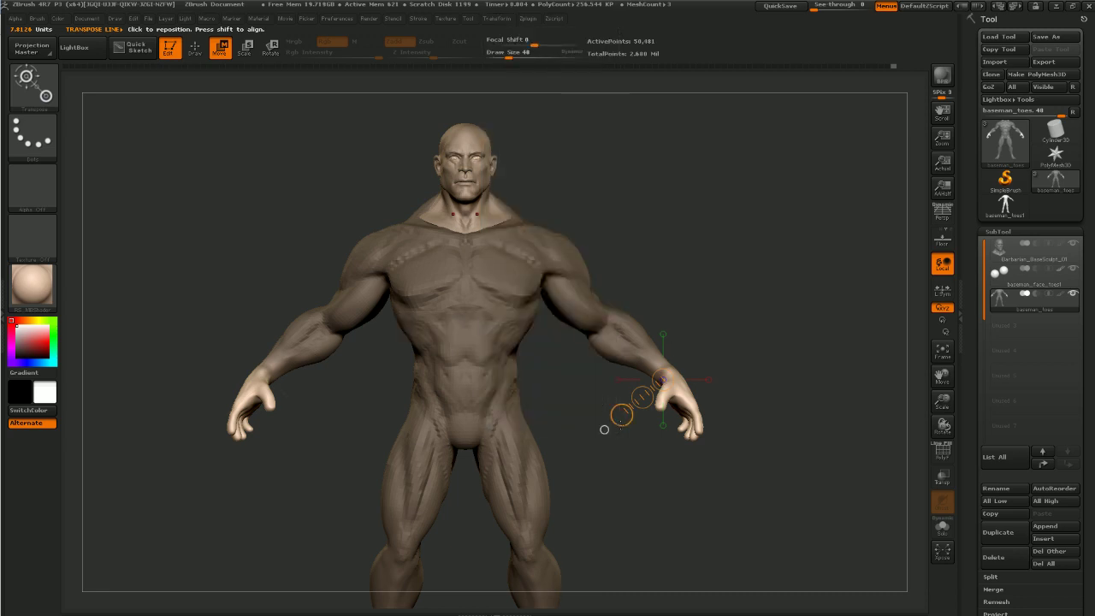
drag(621, 417, 619, 382)
key(e)
key(w)
mouse_move(791, 329)
mouse_down()
mouse_move(650, 331)
mouse_move(718, 393)
mouse_move(762, 339)
mouse_move(758, 328)
mouse_move(728, 347)
mouse_move(742, 371)
mouse_move(768, 310)
mouse_move(786, 307)
mouse_move(763, 326)
mouse_up()
key(ctrl+z)
key(q)
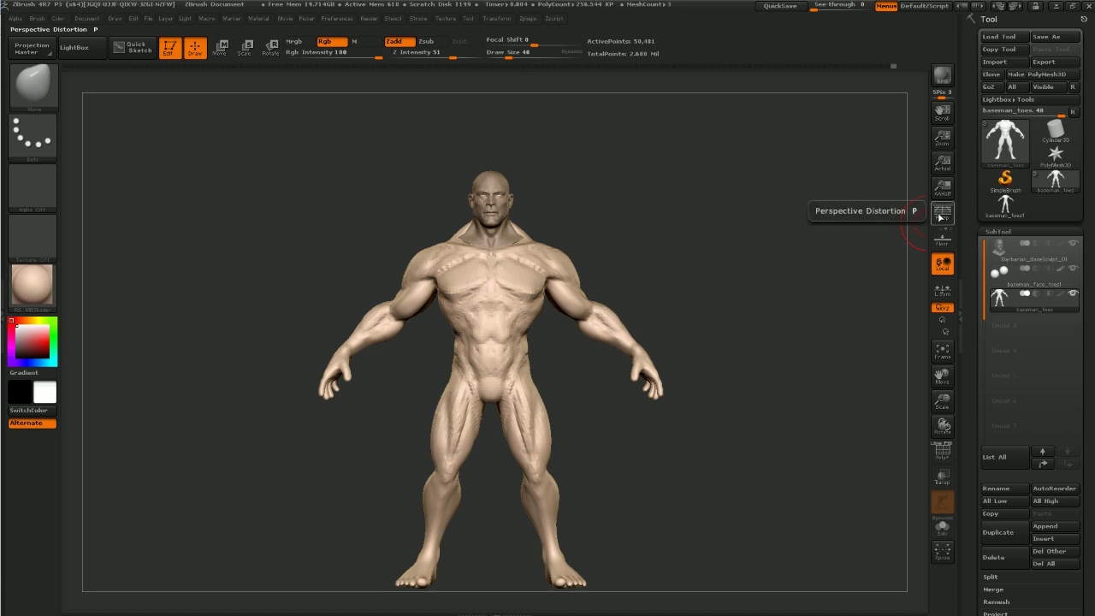
Compare the full figure with and without perspective distortion, leaving perspective on
click(940, 215)
drag(789, 319, 818, 294)
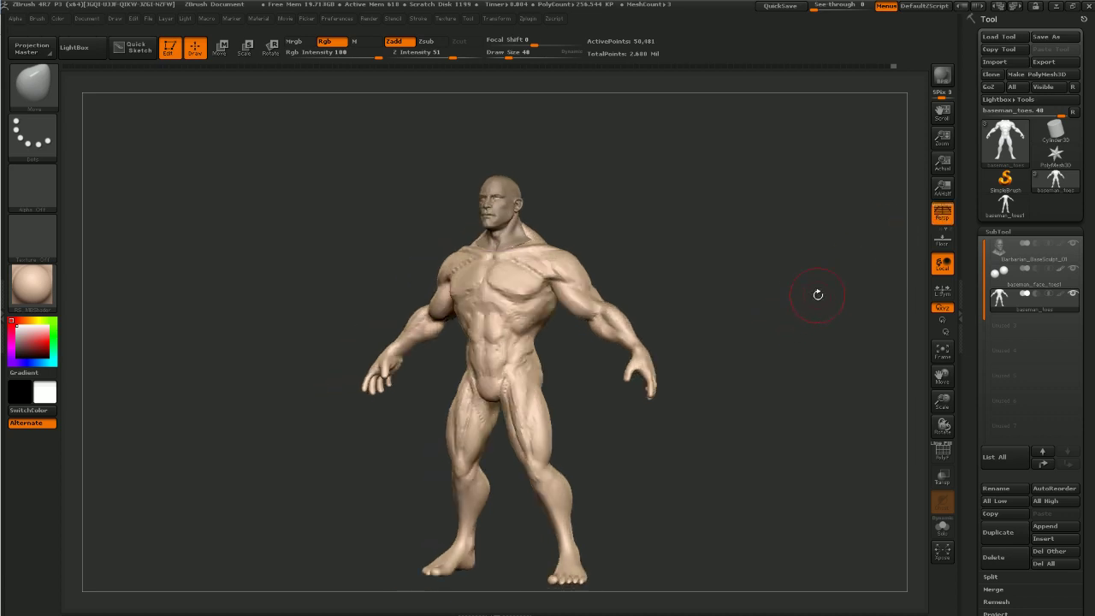
click(941, 219)
click(941, 210)
click(947, 209)
click(948, 209)
Smooth the lower abdomen, groin and front of the thighs at draw size 48
mouse_move(789, 288)
shift+mouse_down()
mouse_move(799, 248)
mouse_move(801, 274)
shift+mouse_up()
mouse_move(517, 413)
shift+mouse_down()
mouse_move(518, 338)
mouse_move(484, 341)
mouse_move(489, 356)
shift+mouse_up()
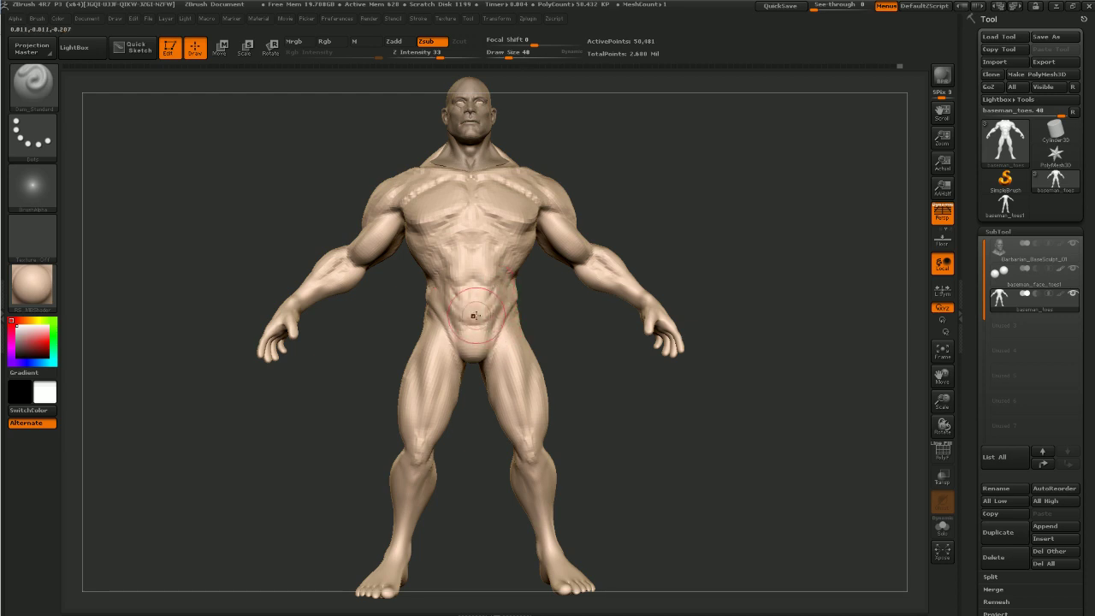
mouse_move(486, 302)
shift+mouse_down()
mouse_move(474, 308)
mouse_move(484, 317)
shift+mouse_up()
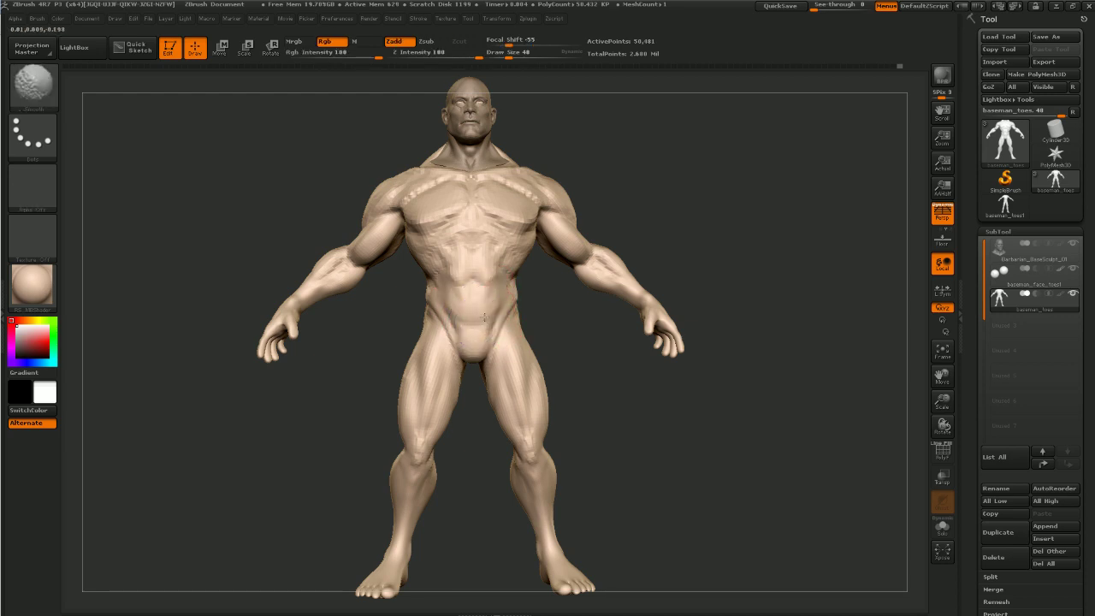
mouse_move(567, 312)
alt+mouse_down()
mouse_move(579, 325)
mouse_move(583, 379)
alt+mouse_up()
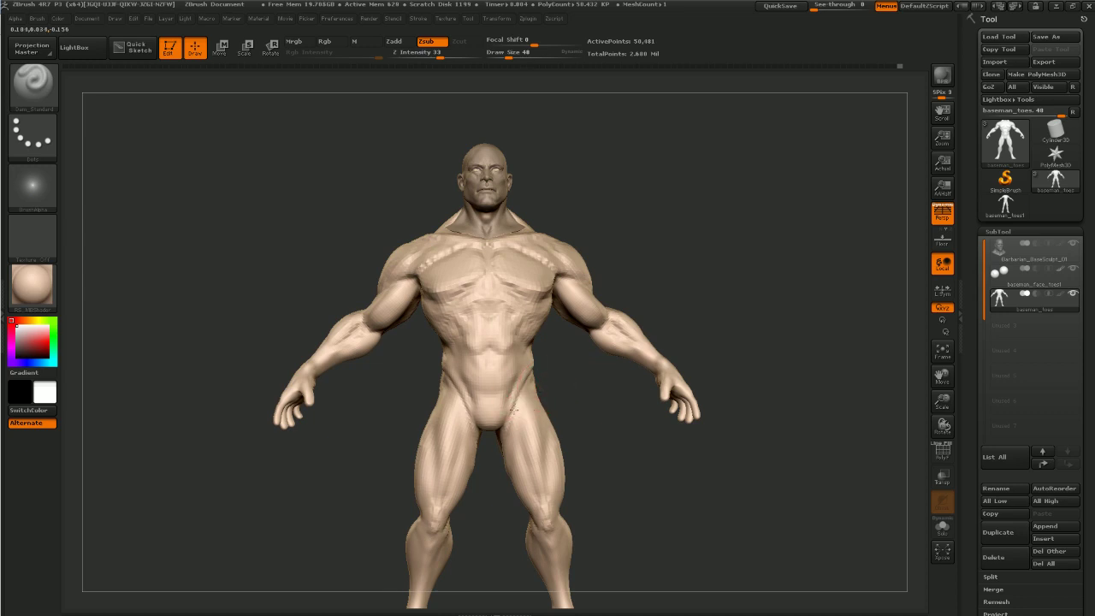
alt+drag(561, 344, 556, 430)
Subdivide the body mesh one level and smooth the collarbones, chest and front of the shoulders
mouse_move(592, 287)
mouse_down()
mouse_move(628, 295)
mouse_move(575, 300)
mouse_up()
key(ctrl+d)
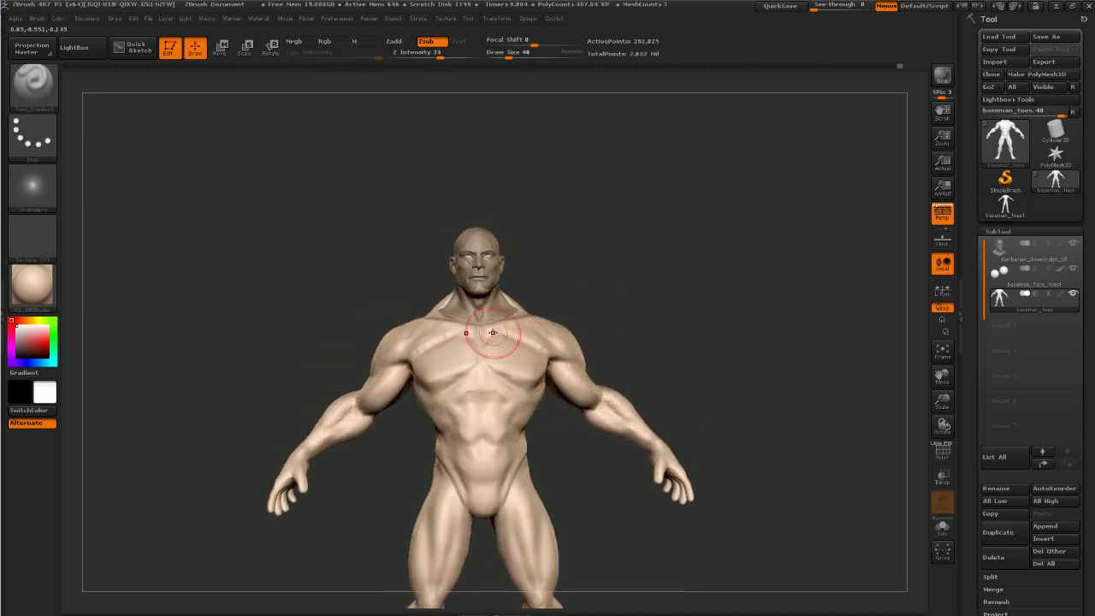
shift+drag(494, 334, 529, 334)
drag(611, 313, 562, 311)
shift+drag(549, 353, 599, 359)
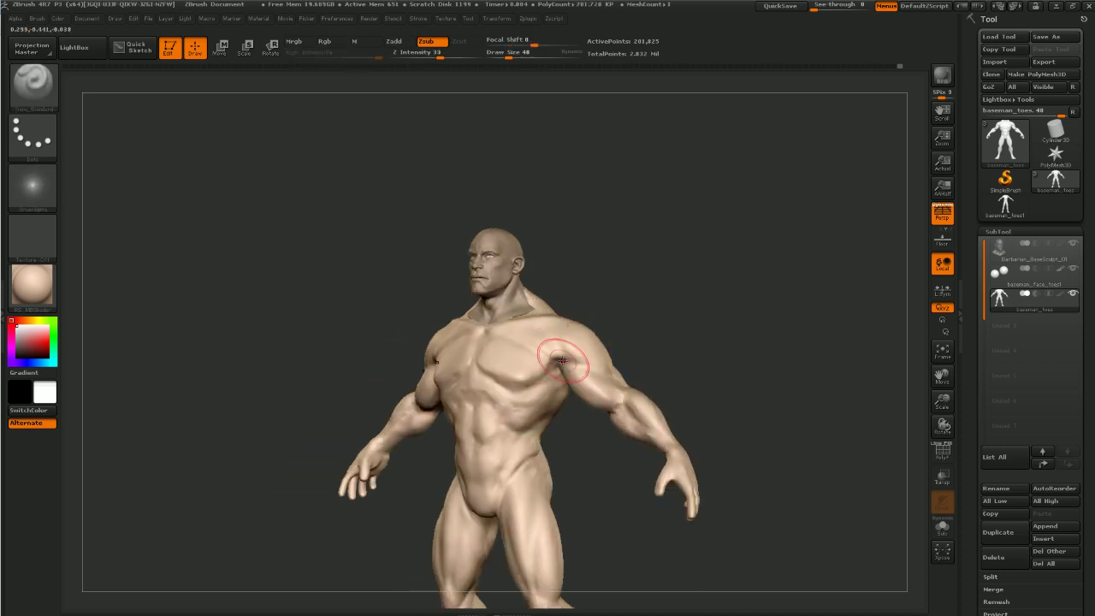
drag(703, 321, 669, 367)
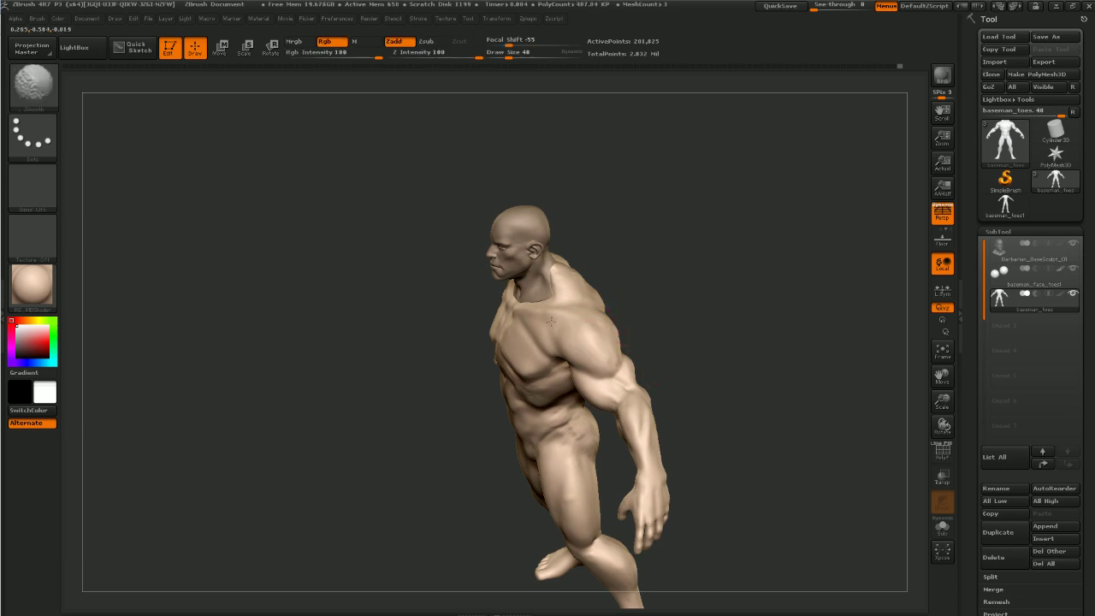
mouse_move(637, 308)
mouse_down()
mouse_move(672, 303)
mouse_move(704, 321)
mouse_move(647, 351)
mouse_up()
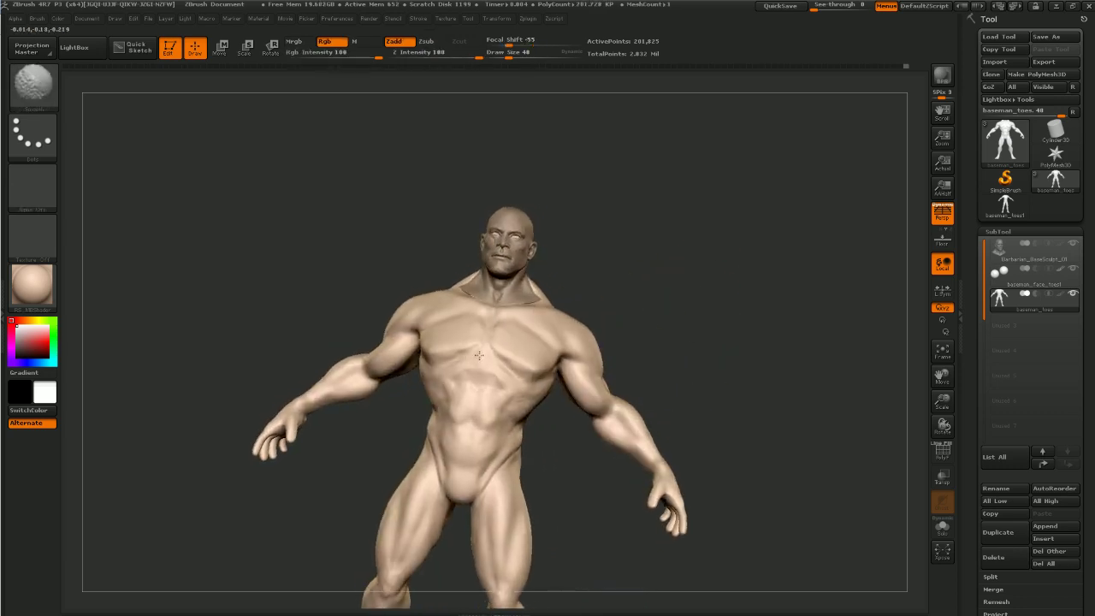
Smooth the thighs, upper back, arms and glutes on the subdivided body
mouse_move(555, 538)
alt+mouse_down()
mouse_move(553, 460)
mouse_move(514, 439)
alt+mouse_up()
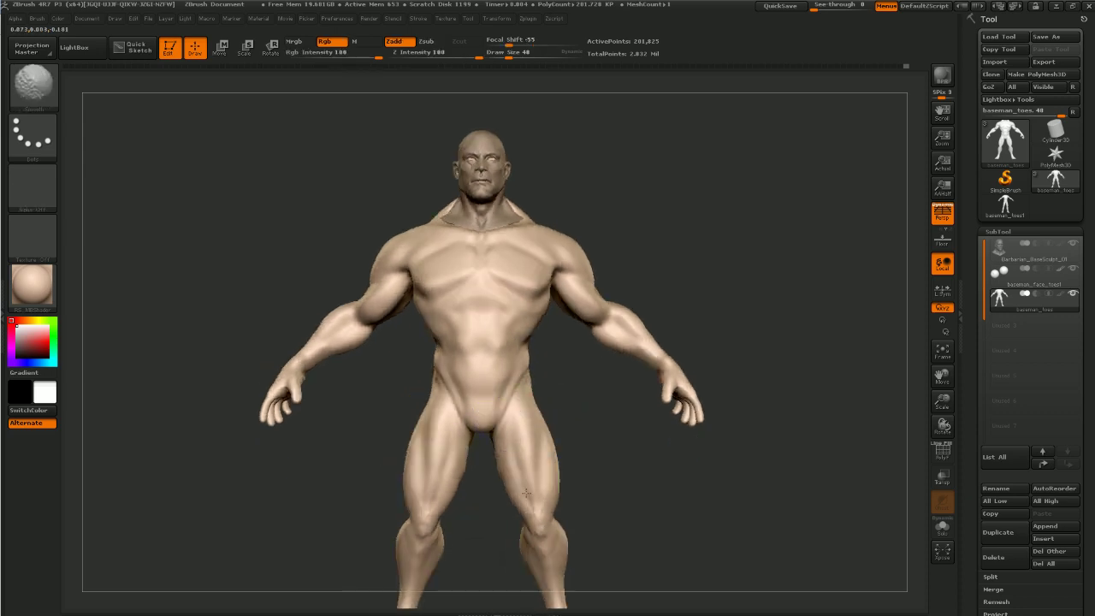
mouse_move(599, 464)
shift+mouse_down()
mouse_move(590, 474)
mouse_move(588, 407)
mouse_move(664, 405)
mouse_move(782, 277)
mouse_move(770, 294)
mouse_move(634, 332)
shift+mouse_up()
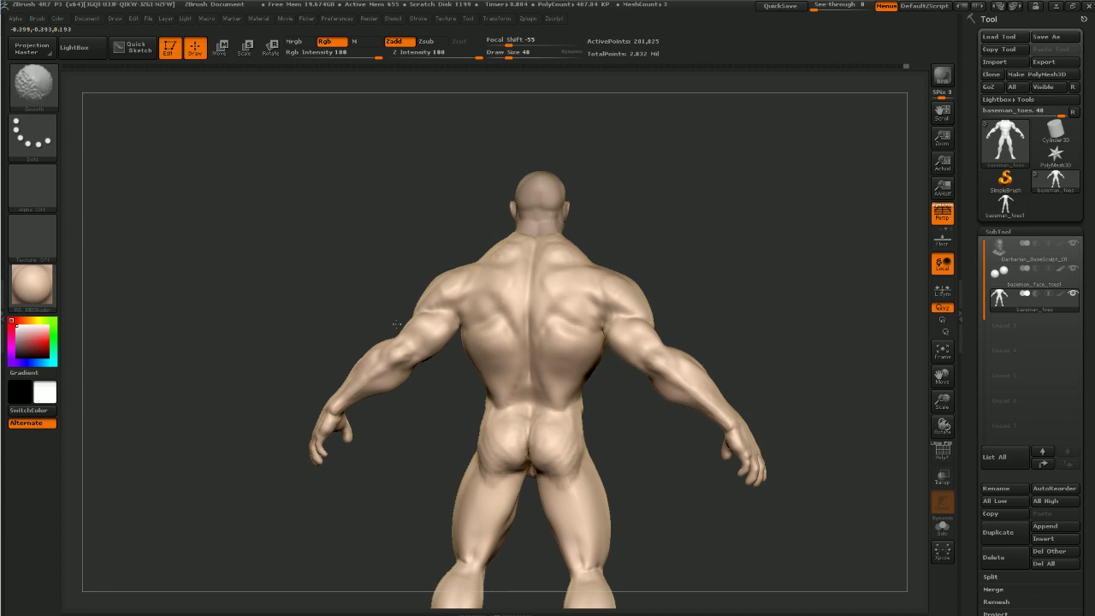
drag(364, 284, 411, 291)
shift+drag(481, 280, 484, 293)
drag(385, 272, 347, 300)
shift+drag(403, 390, 396, 376)
alt+drag(442, 478, 418, 392)
shift+drag(520, 363, 532, 371)
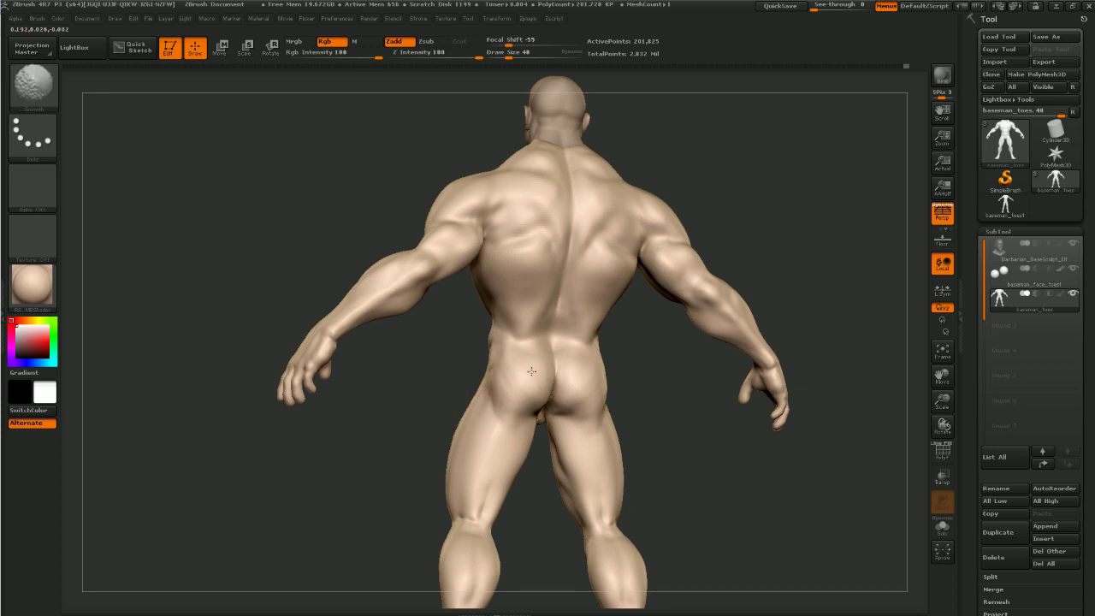
Smooth both chest muscles, dropping the body mesh one subdivision level between the strokes
mouse_move(729, 381)
mouse_down()
mouse_move(685, 386)
mouse_move(660, 415)
mouse_move(671, 465)
mouse_move(635, 390)
mouse_move(547, 402)
mouse_up()
mouse_move(753, 282)
alt+mouse_down()
mouse_move(758, 360)
mouse_move(710, 377)
alt+mouse_up()
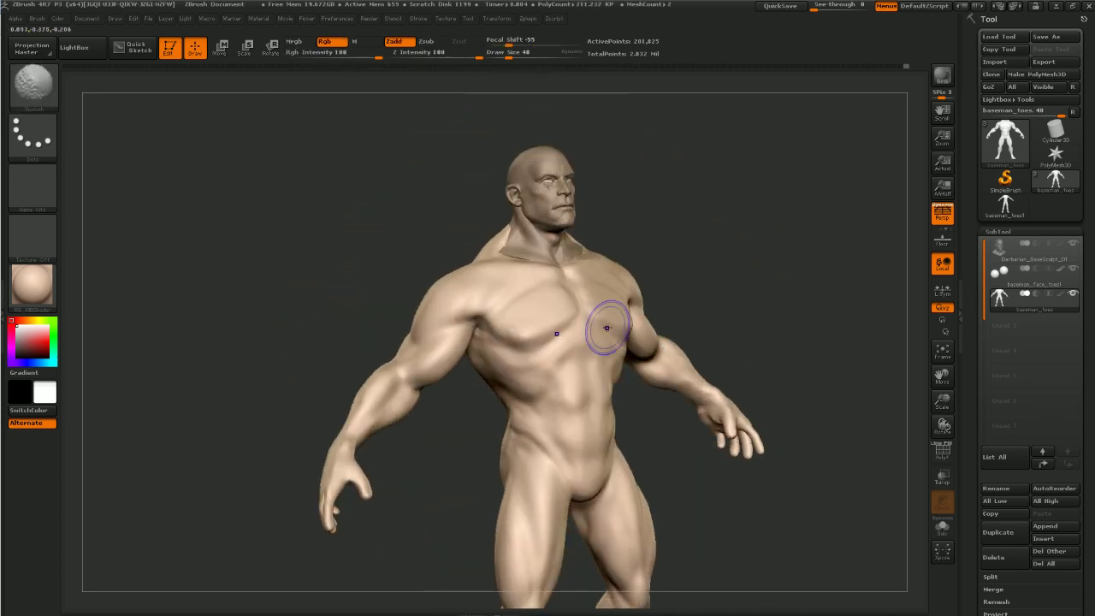
mouse_move(503, 323)
shift+mouse_down()
mouse_move(505, 337)
mouse_move(518, 320)
mouse_move(562, 318)
mouse_move(551, 299)
shift+mouse_up()
mouse_move(826, 208)
mouse_down()
mouse_move(753, 208)
mouse_move(700, 247)
mouse_move(716, 261)
mouse_up()
key(shift+d)
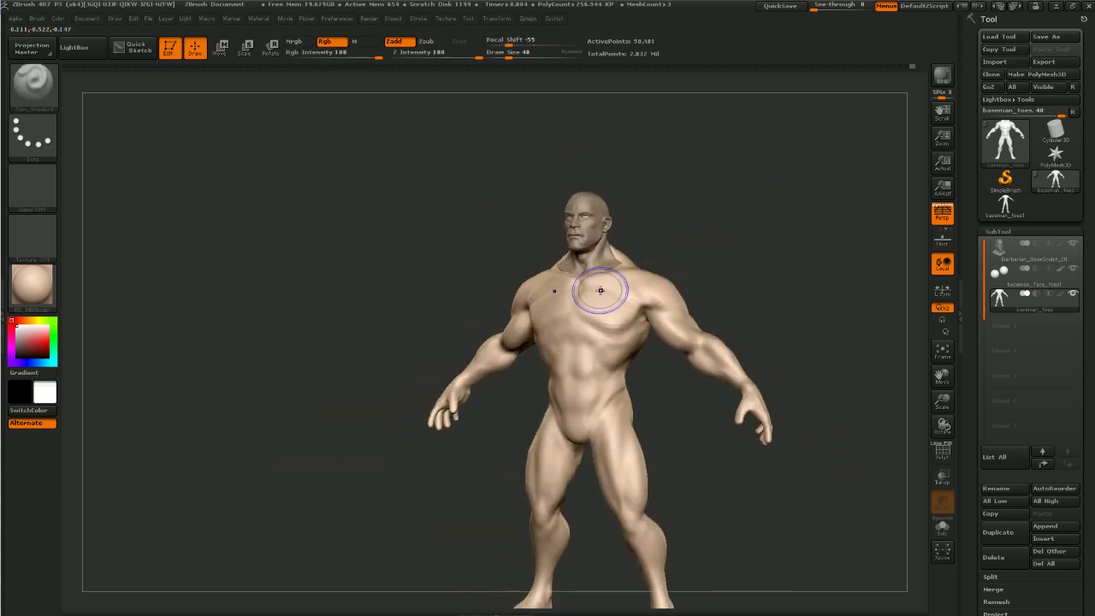
shift+drag(591, 286, 633, 299)
Switch to the Move brush and lower the body mesh by two more subdivision levels
mouse_move(745, 266)
mouse_down()
mouse_move(654, 272)
mouse_move(701, 280)
mouse_move(734, 262)
mouse_move(736, 319)
mouse_move(694, 386)
mouse_move(654, 390)
mouse_move(745, 374)
mouse_move(733, 371)
mouse_move(770, 311)
mouse_move(732, 359)
mouse_up()
drag(577, 480, 609, 462)
mouse_move(785, 337)
mouse_down()
mouse_move(695, 368)
mouse_move(728, 362)
mouse_up()
mouse_move(652, 484)
mouse_down()
mouse_move(795, 317)
mouse_move(792, 362)
mouse_up()
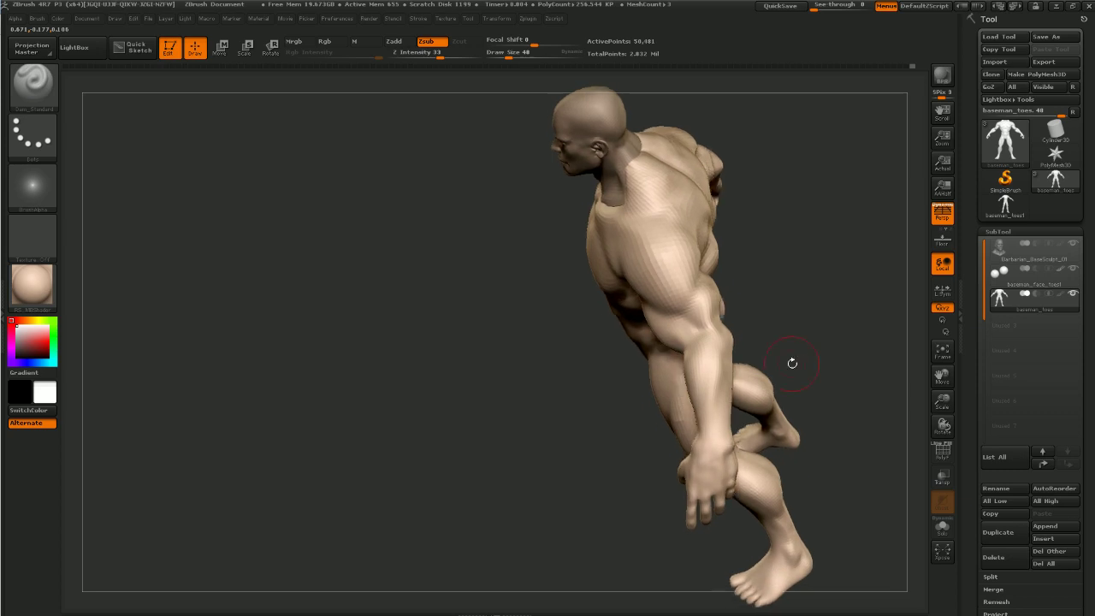
key(b)
key(m)
key(v)
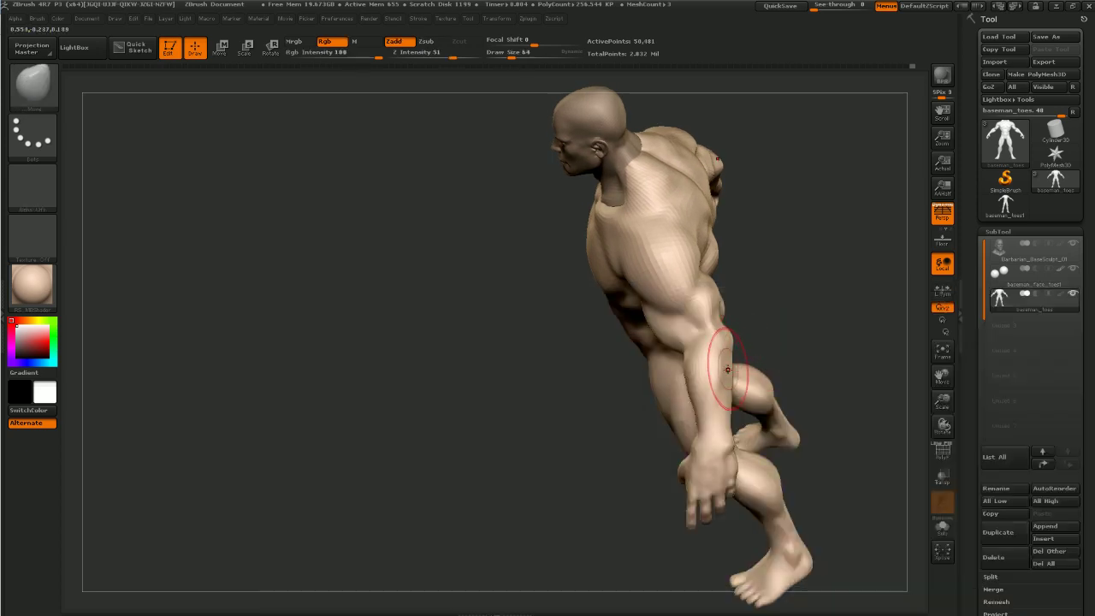
key(shift+d)
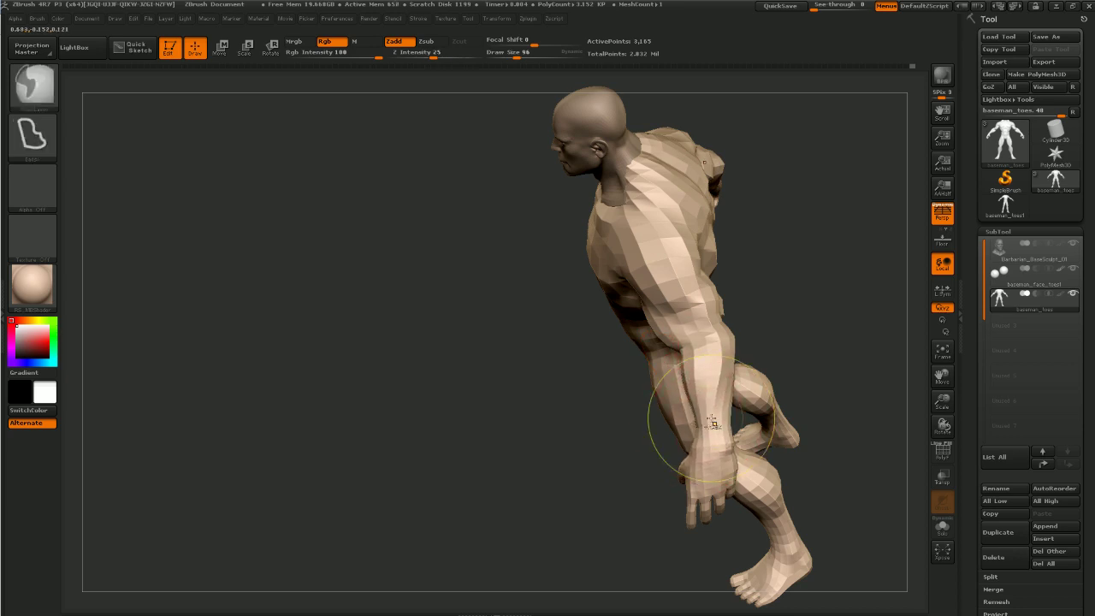
Reshape the shoulder and upper-arm silhouette from front and back with the Move brush at draw size 96
mouse_move(818, 277)
alt+mouse_down()
mouse_move(827, 320)
mouse_move(818, 255)
mouse_move(792, 257)
mouse_move(796, 225)
mouse_move(811, 246)
mouse_move(773, 308)
mouse_move(761, 272)
mouse_move(807, 273)
mouse_move(591, 398)
mouse_move(577, 354)
mouse_move(597, 368)
alt+mouse_up()
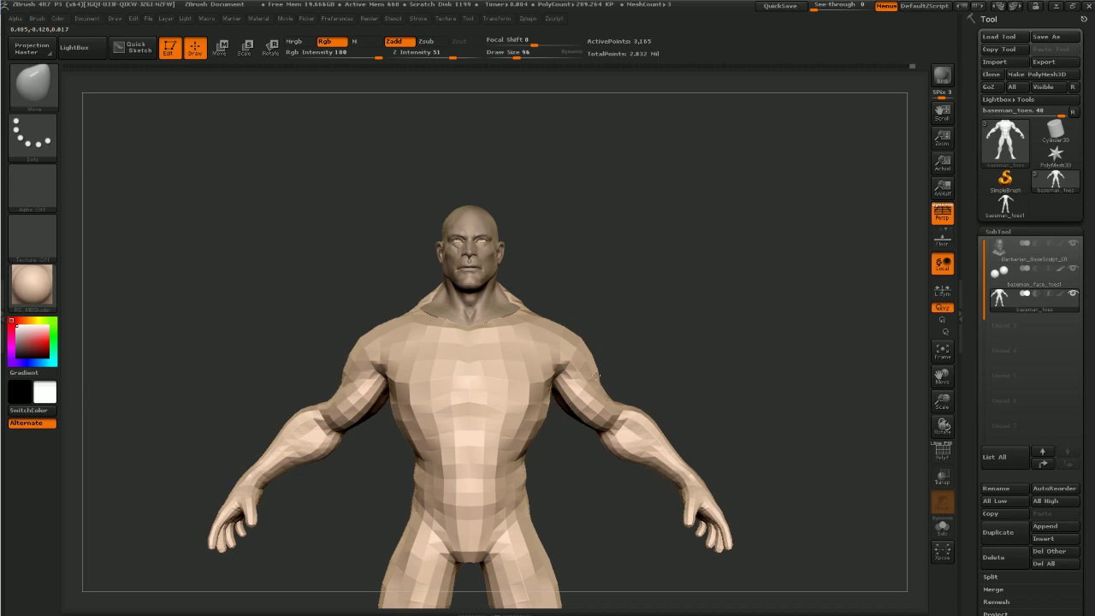
drag(560, 322, 557, 312)
key(ctrl)
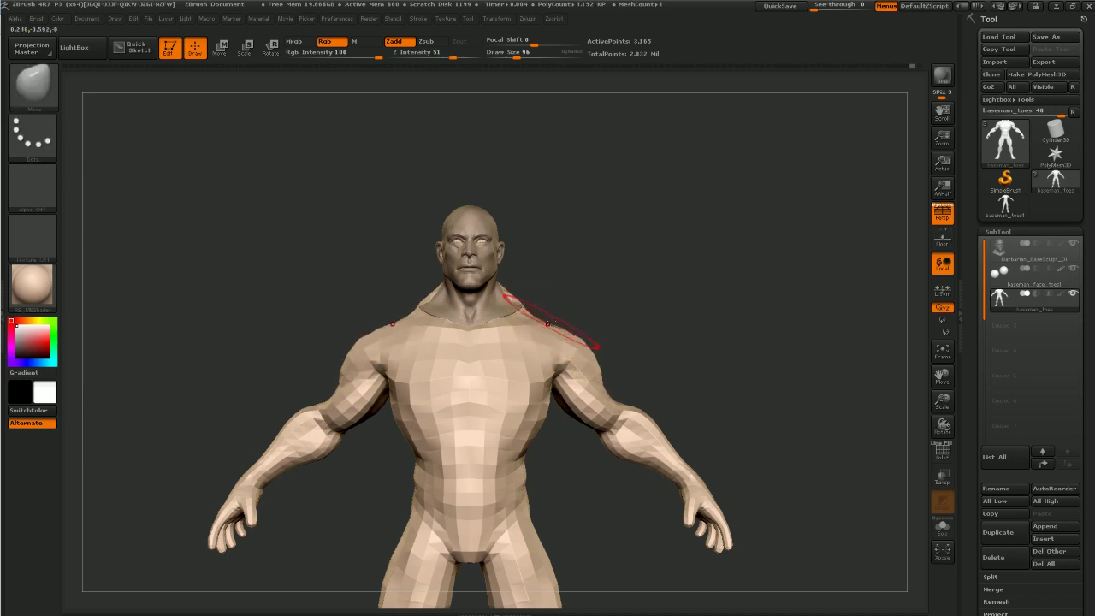
mouse_move(634, 291)
mouse_down()
mouse_move(518, 344)
mouse_move(511, 334)
mouse_up()
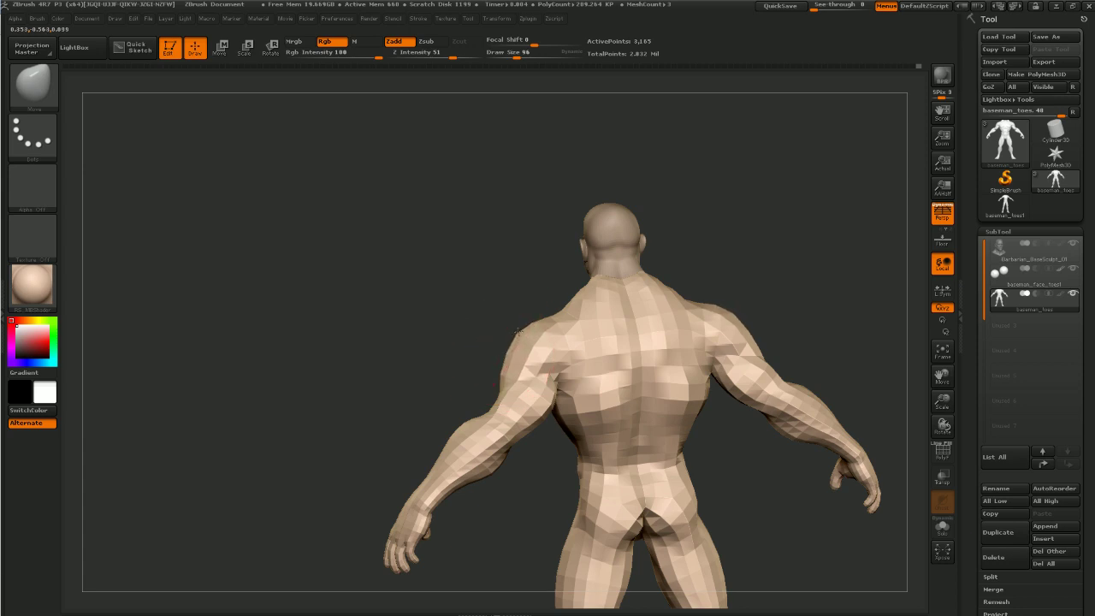
drag(516, 329, 552, 375)
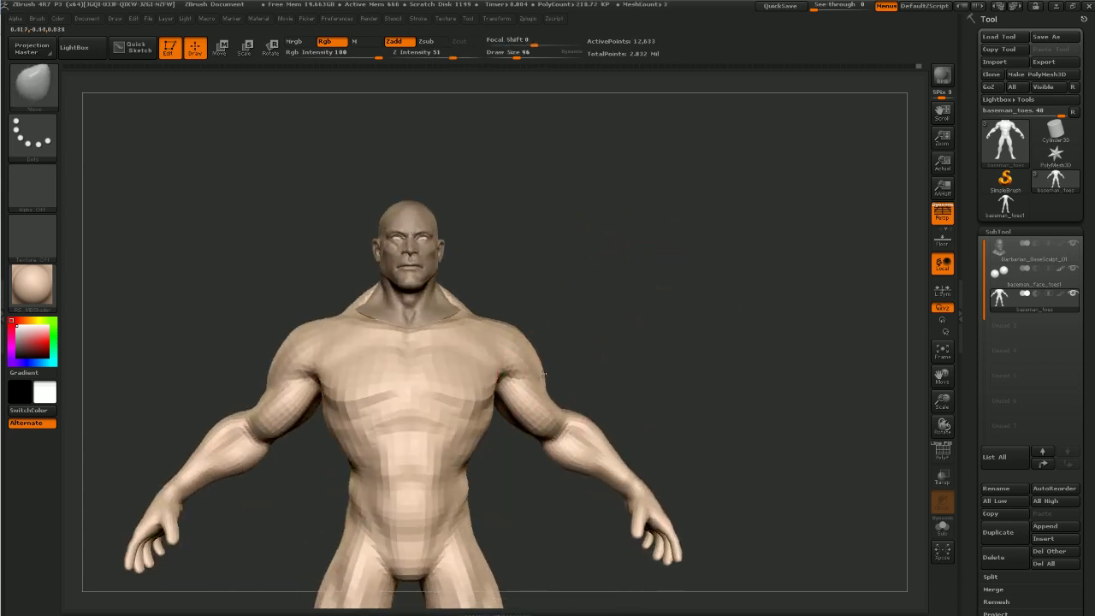
Return the body mesh to the higher subdivision level and smooth the abdomen at draw size 96
drag(582, 325, 610, 334)
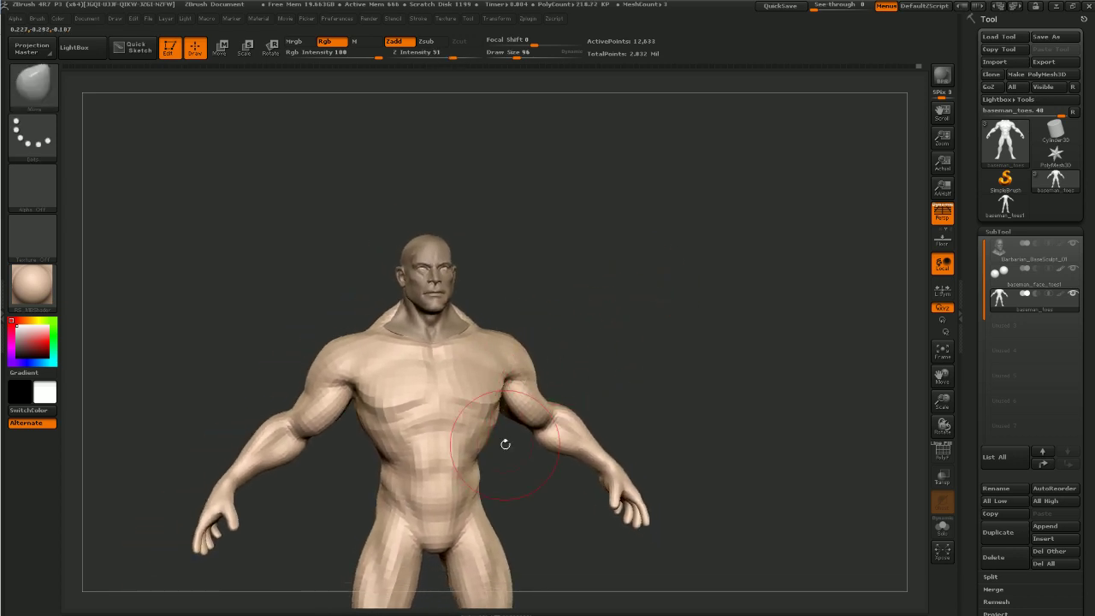
drag(505, 444, 505, 351)
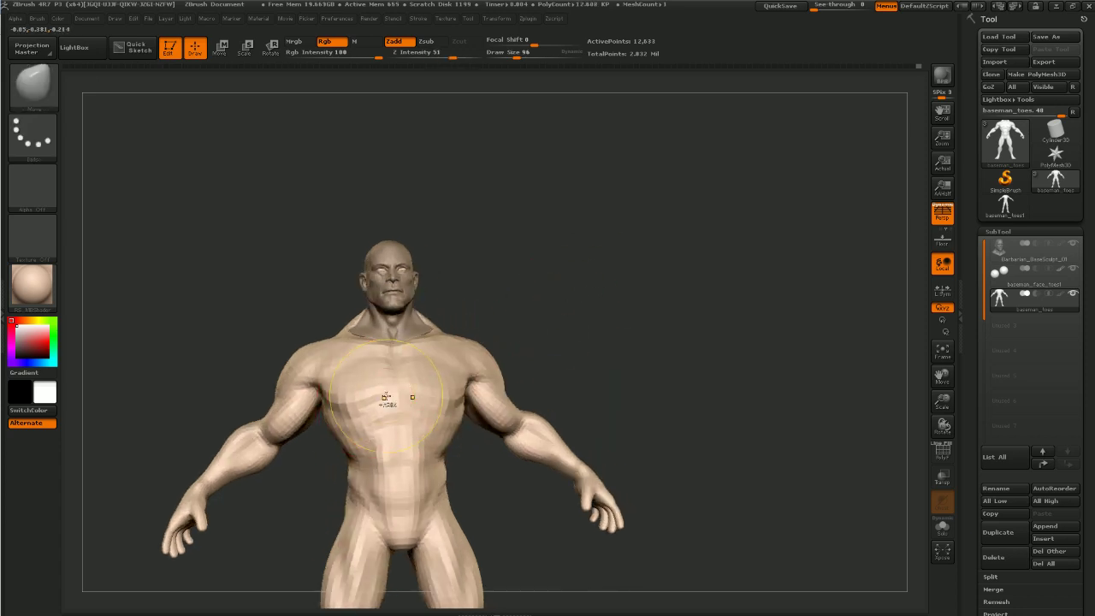
mouse_move(389, 401)
mouse_down()
mouse_move(567, 299)
mouse_move(699, 283)
mouse_move(694, 373)
mouse_move(450, 441)
mouse_up()
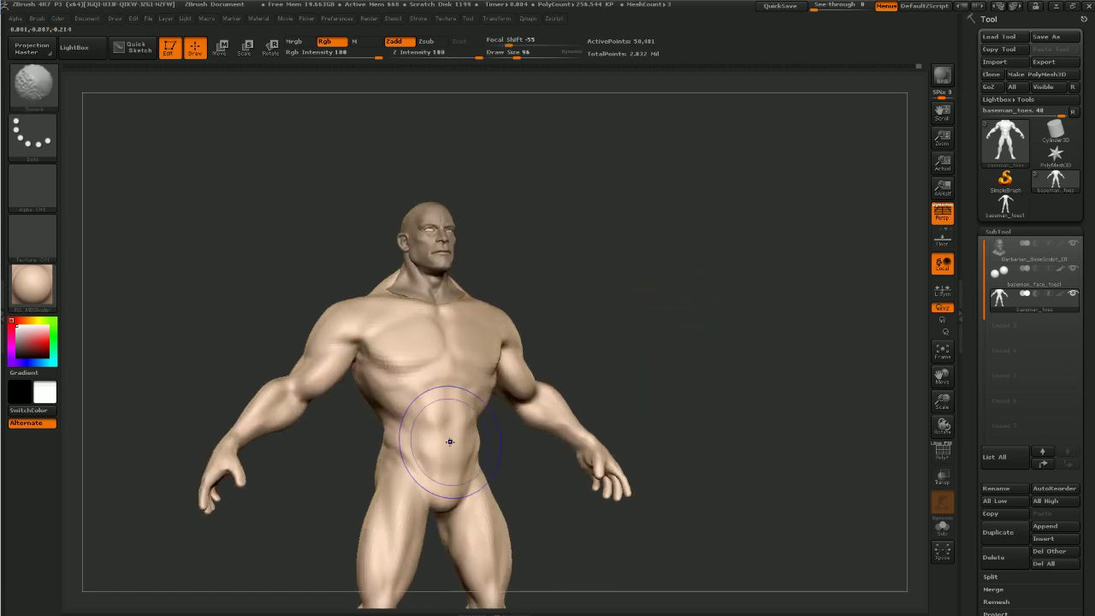
mouse_move(782, 254)
mouse_down()
mouse_move(734, 288)
mouse_move(765, 260)
mouse_move(800, 266)
mouse_up()
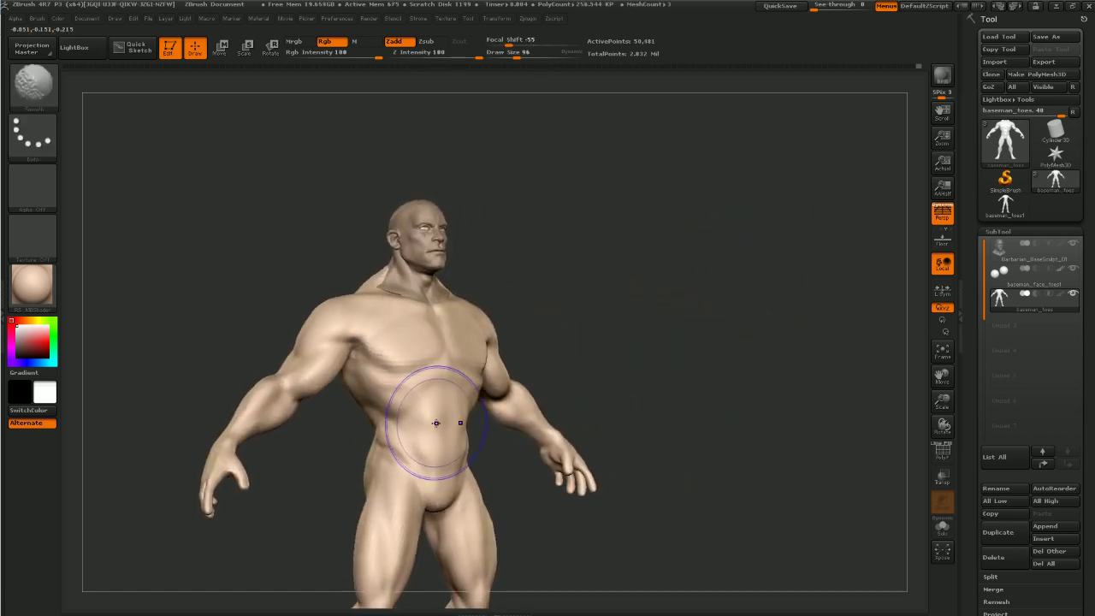
Adjust the slope of the trapezius between neck and shoulders with the Move brush, working from back and front
mouse_move(628, 310)
mouse_down()
mouse_move(651, 303)
mouse_move(690, 240)
mouse_move(465, 293)
mouse_up()
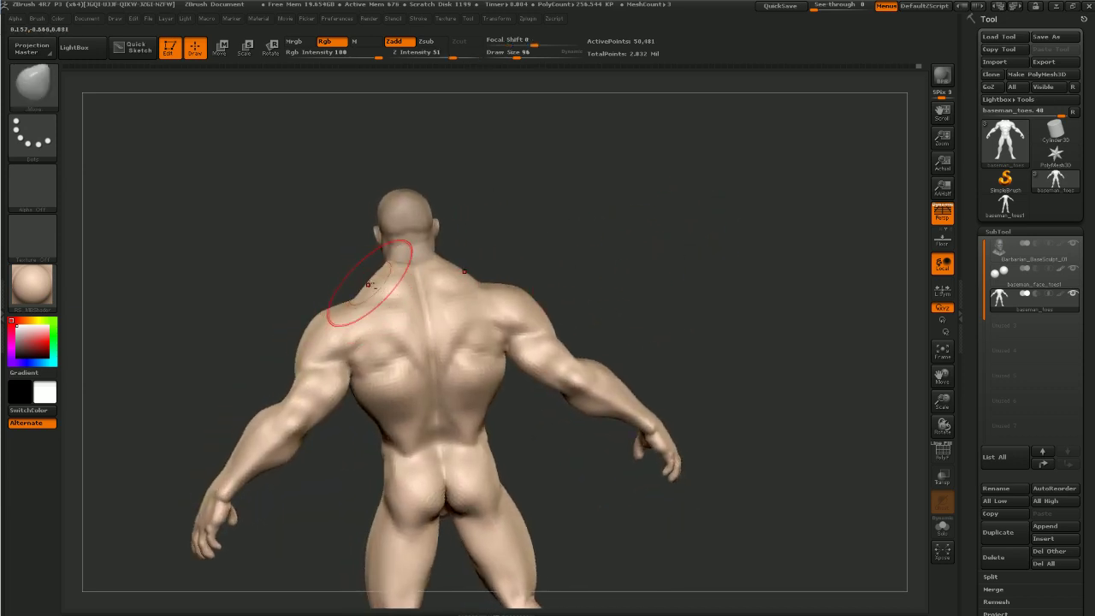
drag(343, 291, 727, 308)
drag(628, 330, 495, 320)
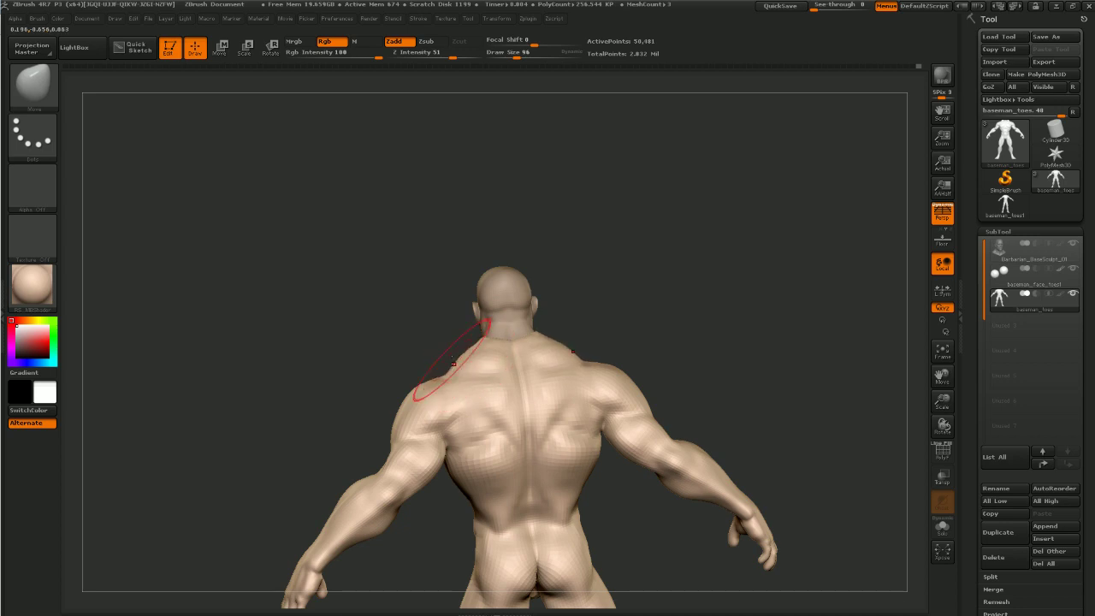
drag(488, 340, 658, 343)
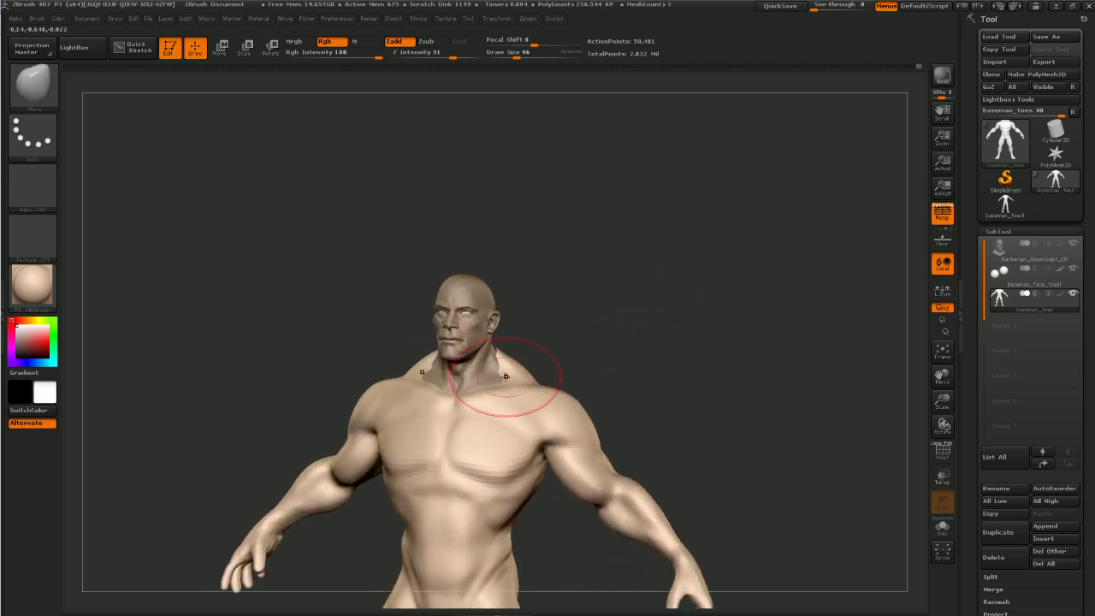
drag(572, 312, 602, 299)
alt+drag(664, 322, 679, 279)
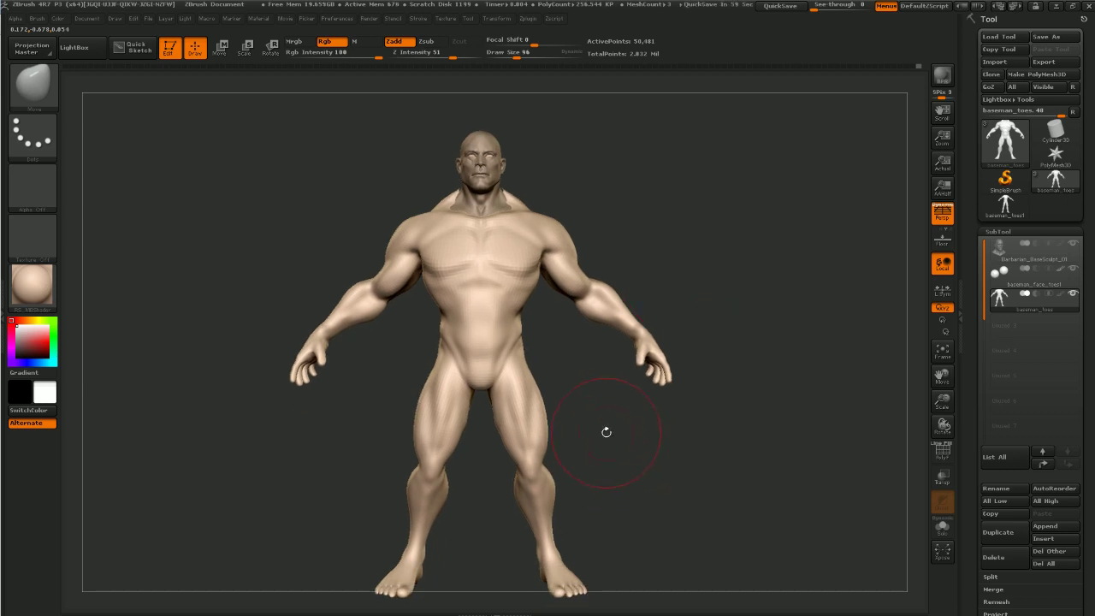
Smooth the front of the thighs at draw size 96 and review the full figure from the front
shift+drag(518, 433, 537, 405)
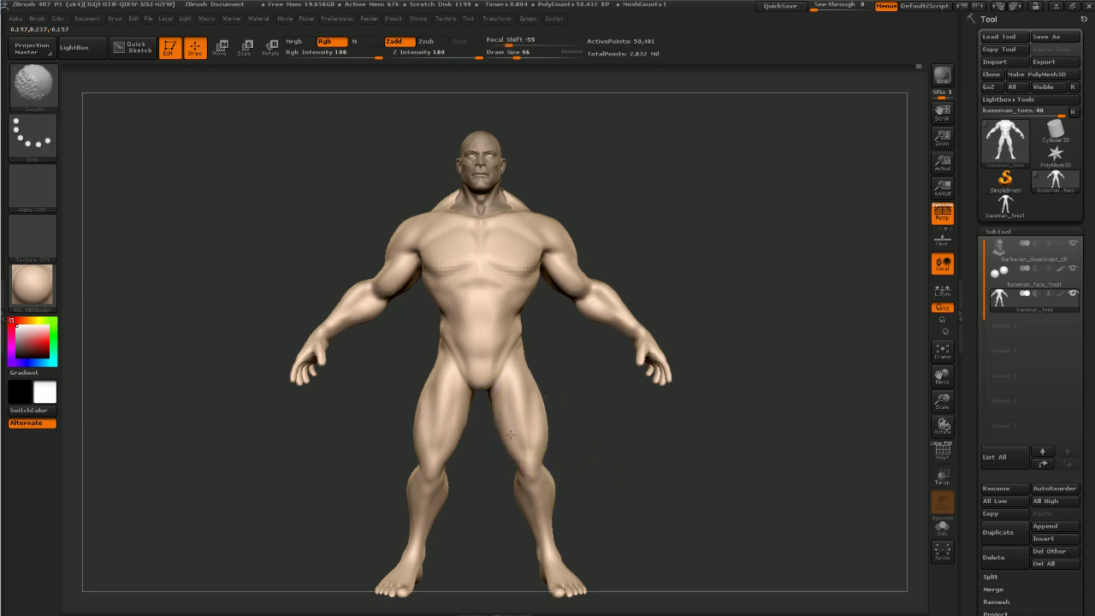
mouse_move(609, 407)
mouse_down()
mouse_move(621, 431)
mouse_move(810, 382)
mouse_move(812, 443)
mouse_move(807, 345)
mouse_move(795, 406)
mouse_move(784, 328)
mouse_move(765, 340)
mouse_up()
mouse_move(765, 387)
mouse_down()
mouse_move(771, 368)
mouse_move(780, 433)
mouse_move(791, 399)
mouse_up()
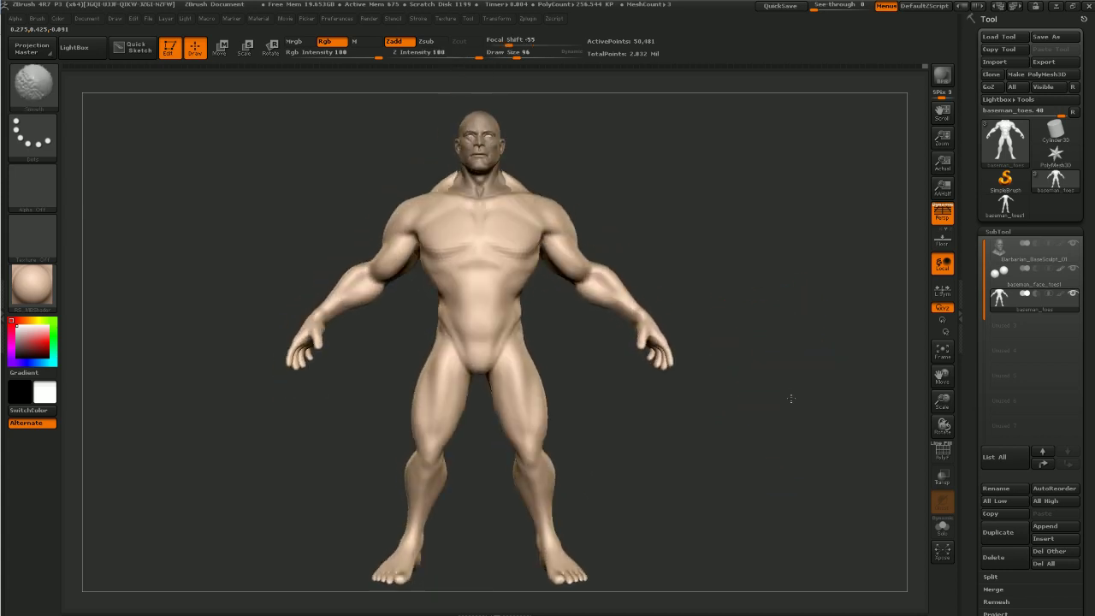